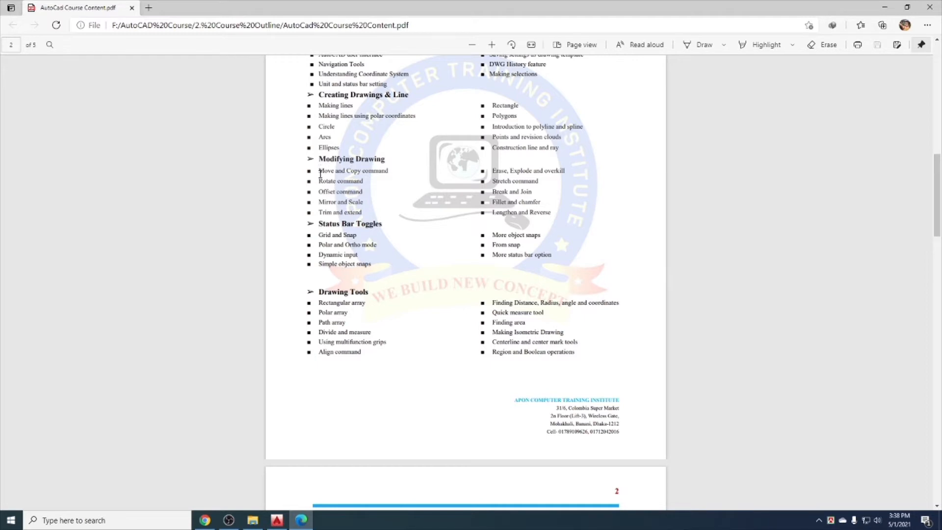
Review the topics listed under Modifying Drawing in the course outline, from Move and Copy to Trim and extend.
left_click_drag(347, 172, 350, 172)
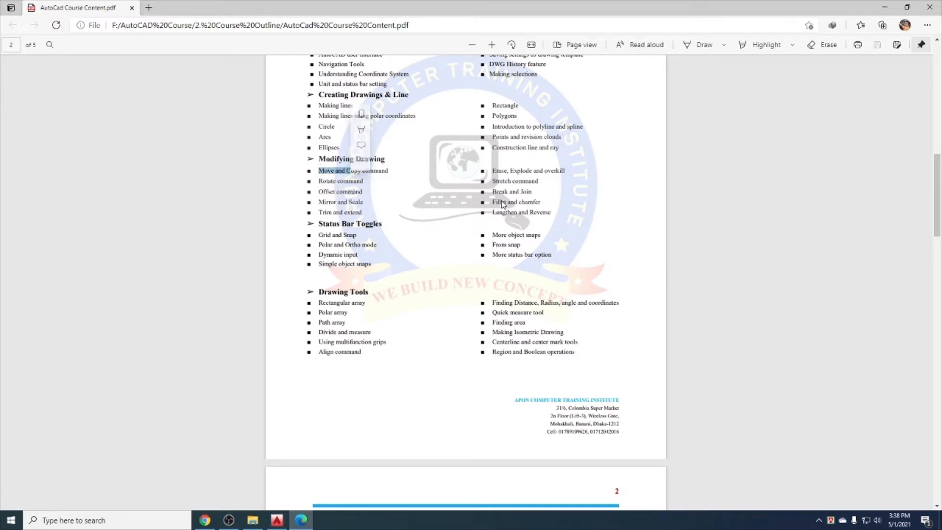
left_click_drag(550, 216, 323, 170)
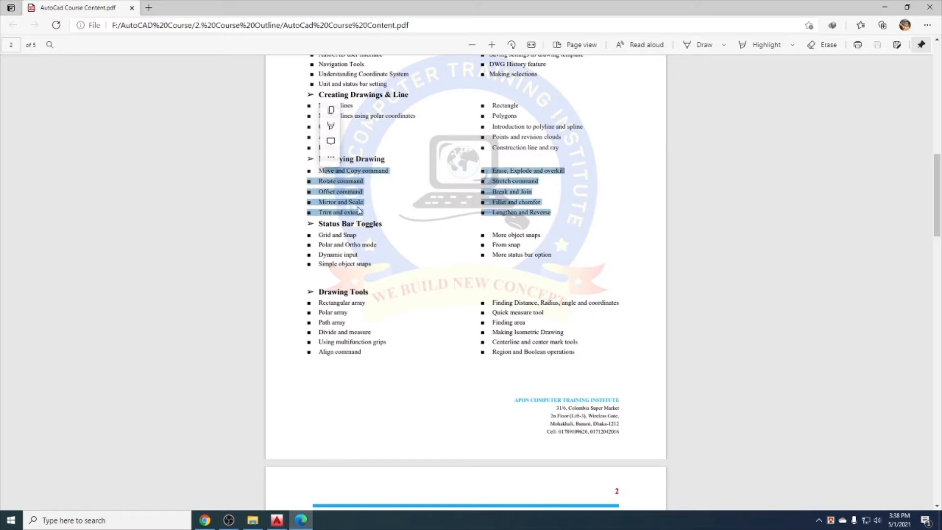
left_click(337, 185)
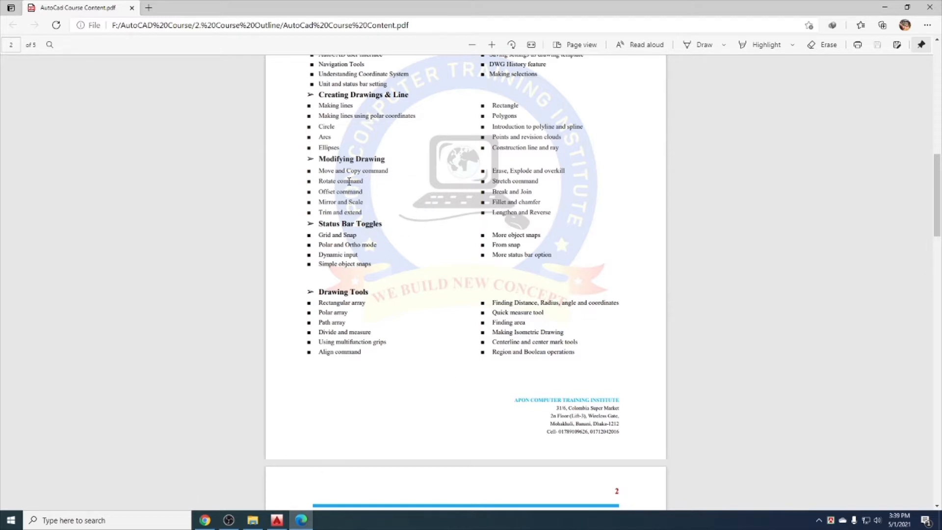
left_click_drag(320, 171, 367, 217)
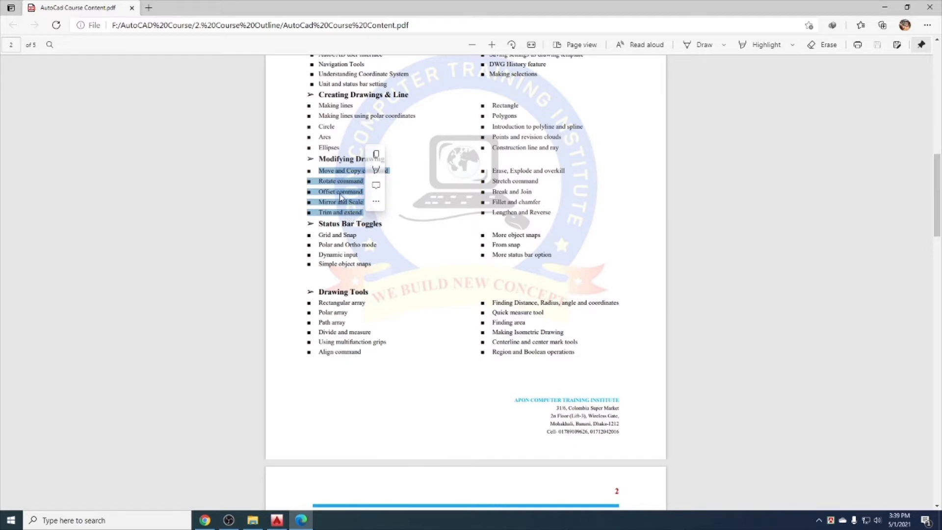
left_click(323, 172)
left_click_drag(321, 172, 364, 215)
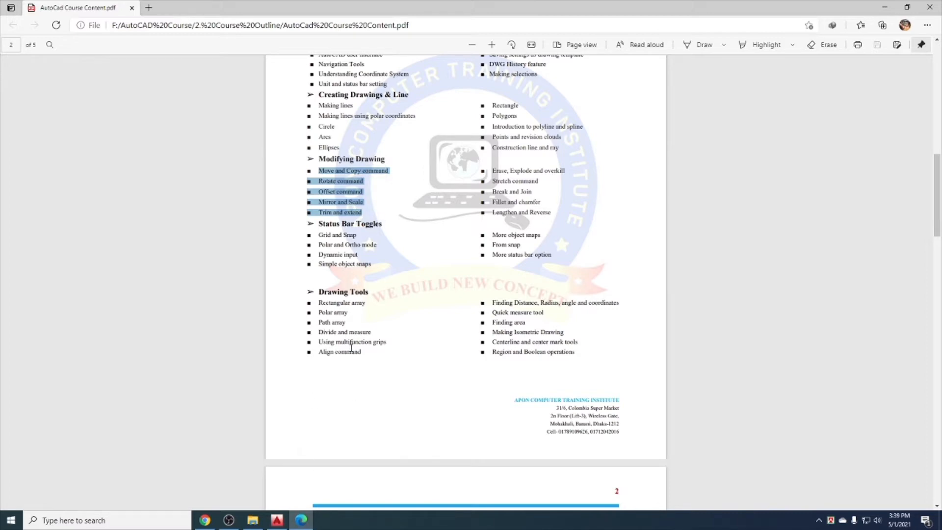
Switch to AutoCAD and move the circle by its center from the rectangle's upper-left corner to its upper-right corner.
left_click(277, 519)
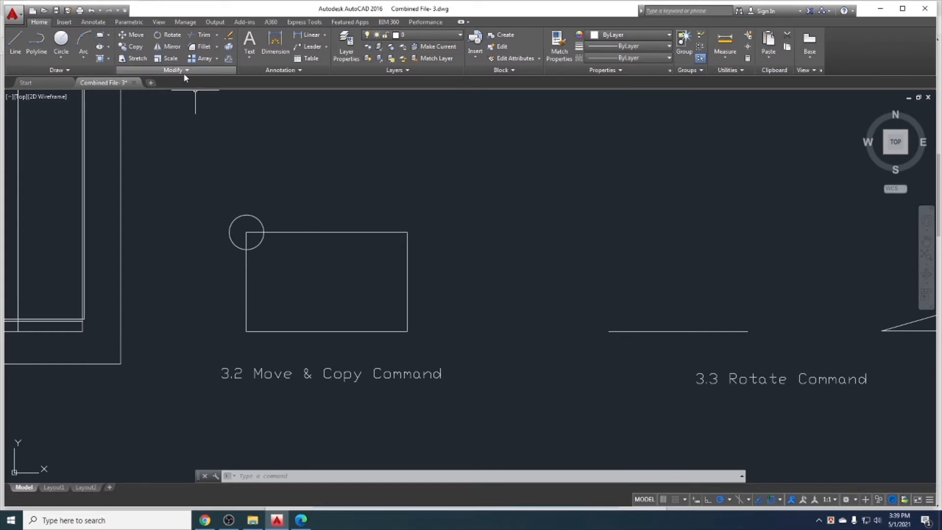
left_click(136, 35)
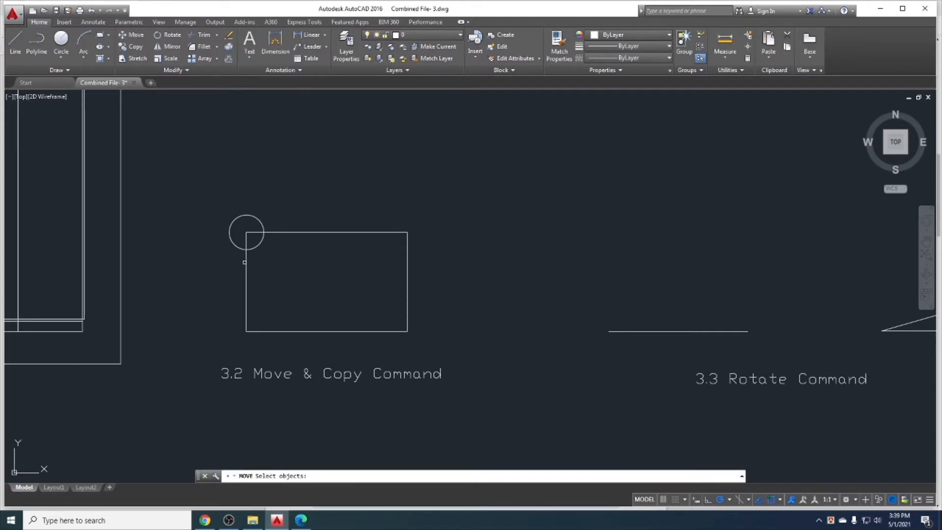
left_click(259, 222)
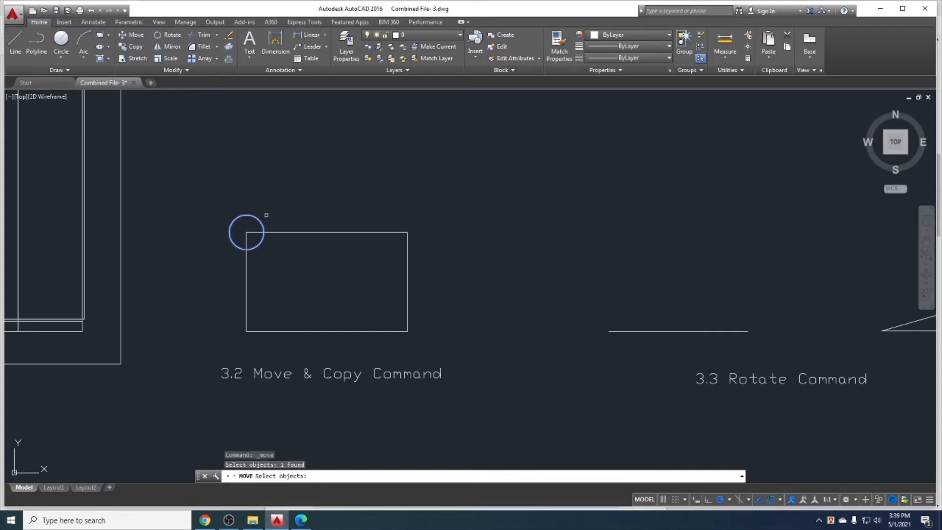
key("Return")
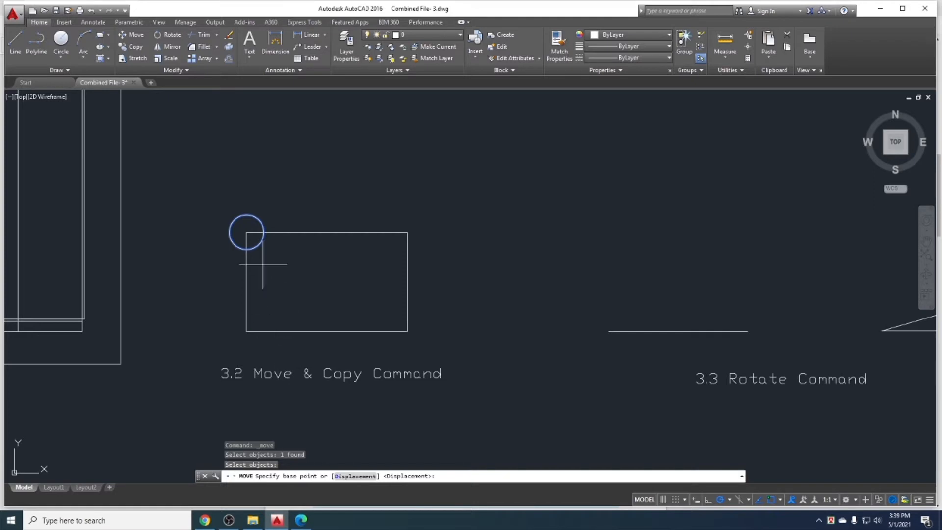
left_click(246, 232)
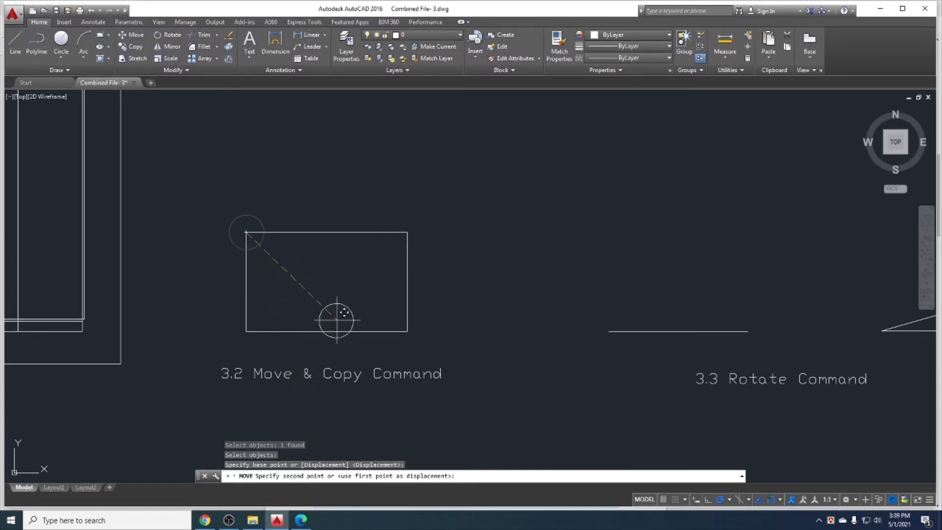
left_click(406, 232)
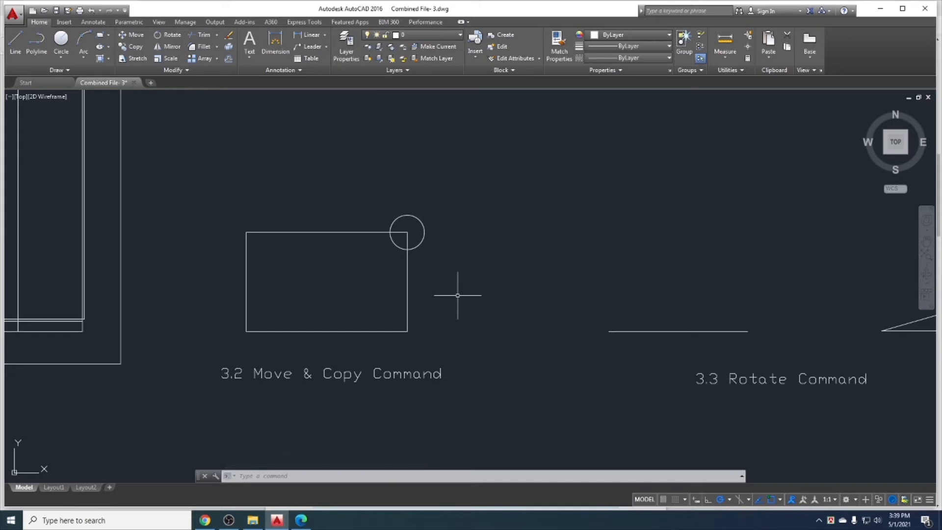
Move the circle by its center from the rectangle's upper-right corner back to the upper-left corner.
left_click(424, 239)
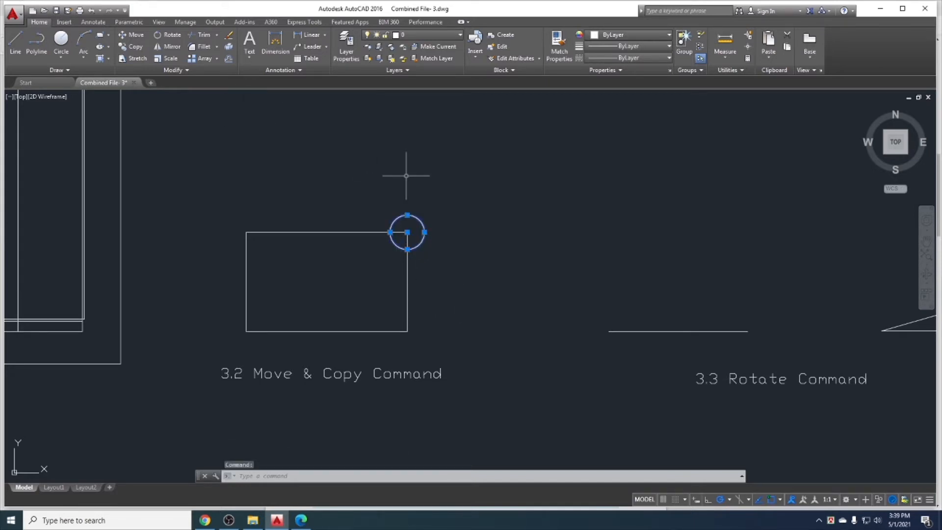
key("Escape")
type("m")
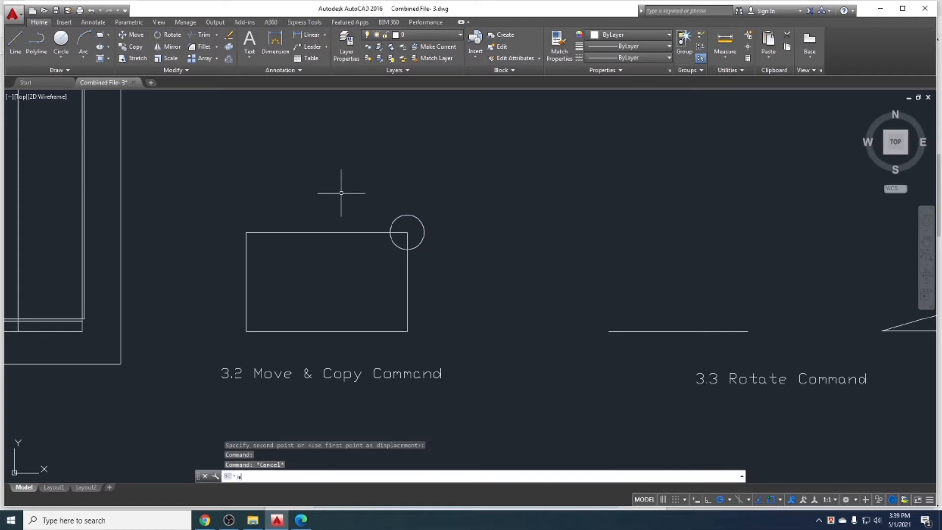
key("Return")
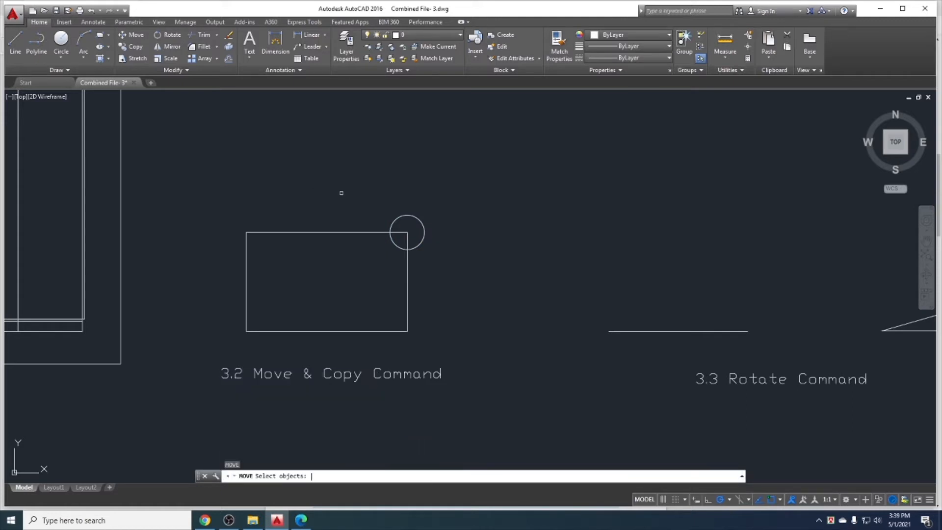
left_click(424, 232)
key("Return")
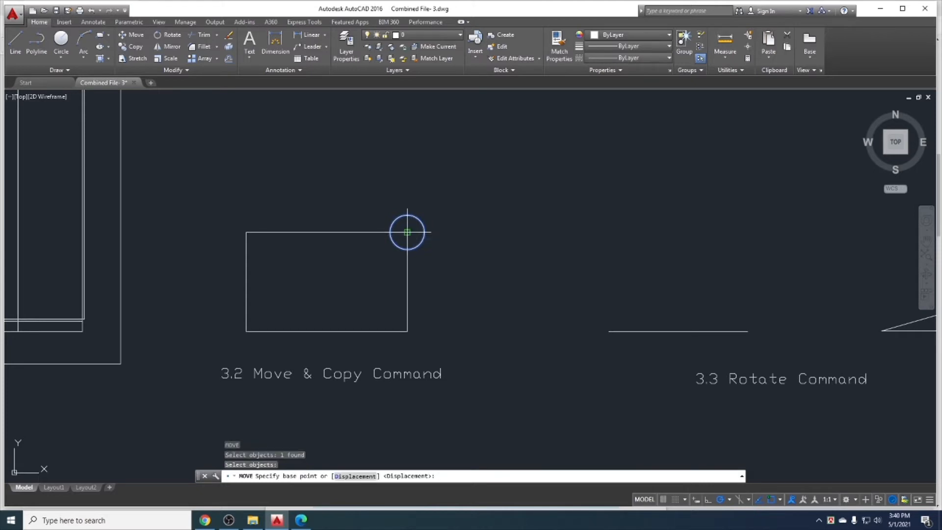
left_click(407, 232)
left_click(246, 232)
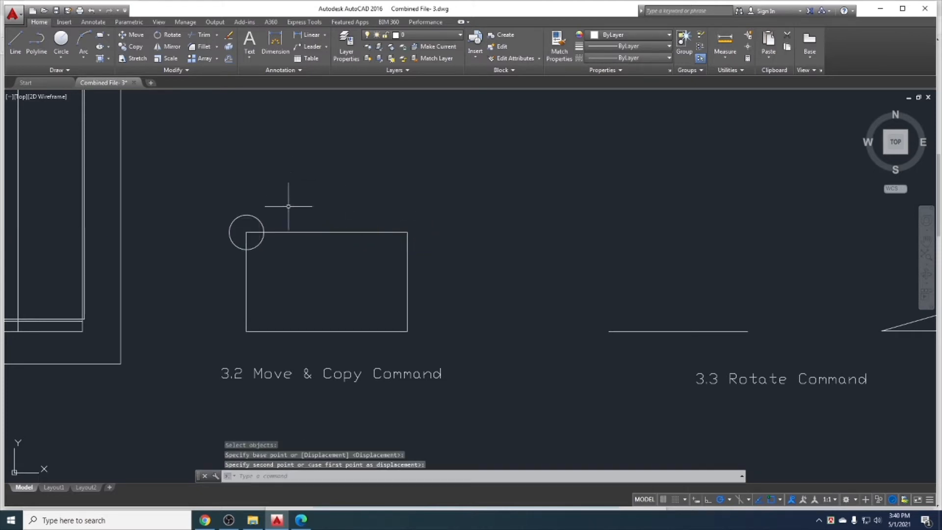
Select the circle before starting Move, and relocate it by its center to the rectangle's upper-right corner.
left_click(267, 221)
left_click(246, 214)
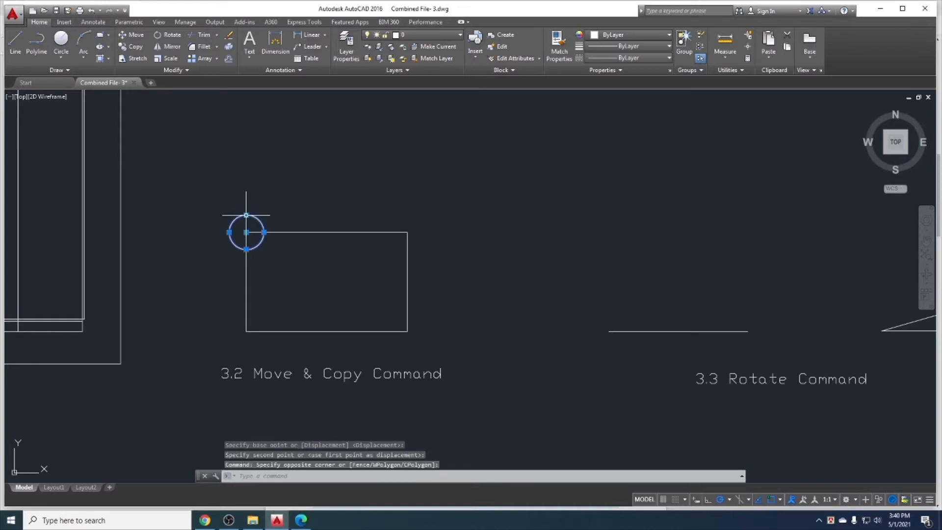
type("m")
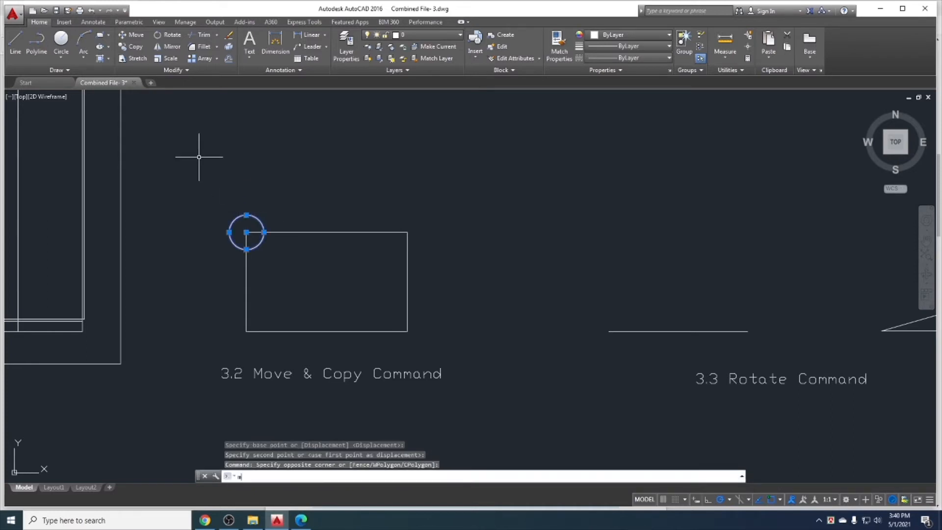
key("Return")
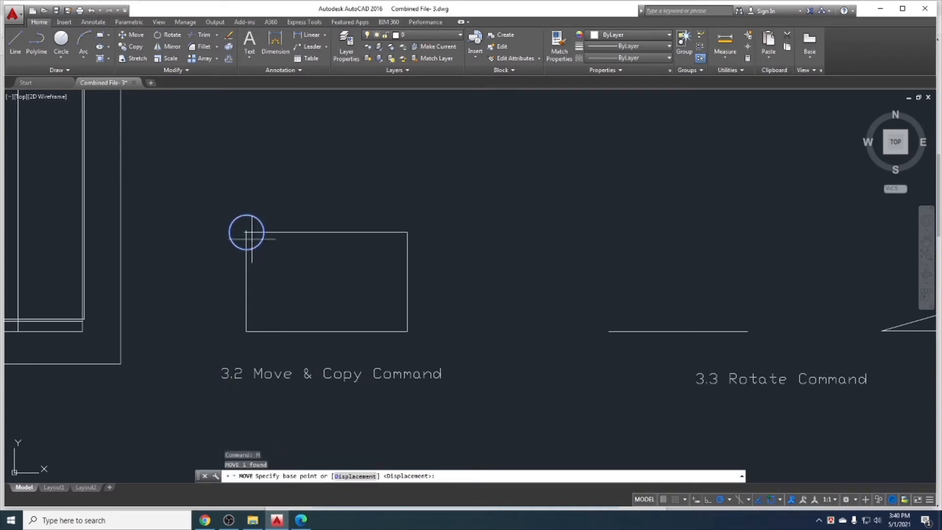
left_click(246, 232)
left_click(407, 232)
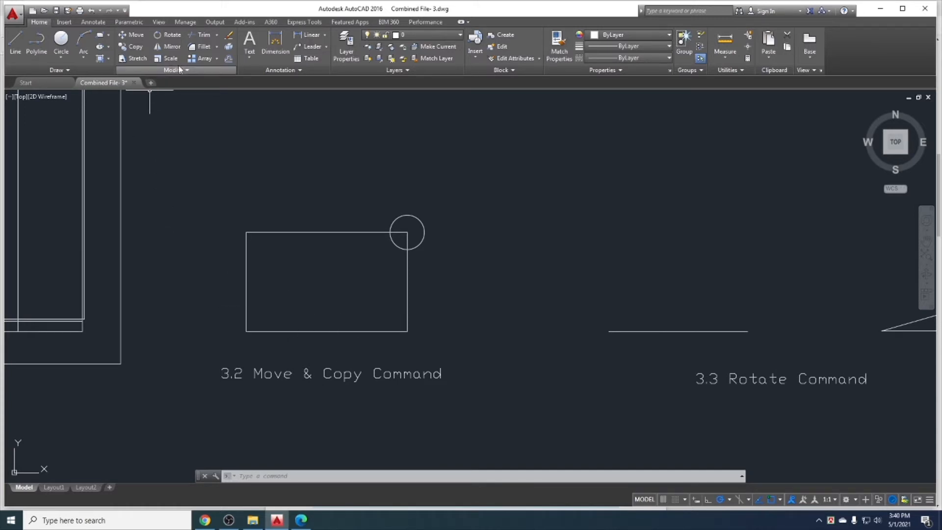
Copy the circle by its center to the rectangle's other three corners and to the midpoints of its upper and lower edges.
left_click(132, 47)
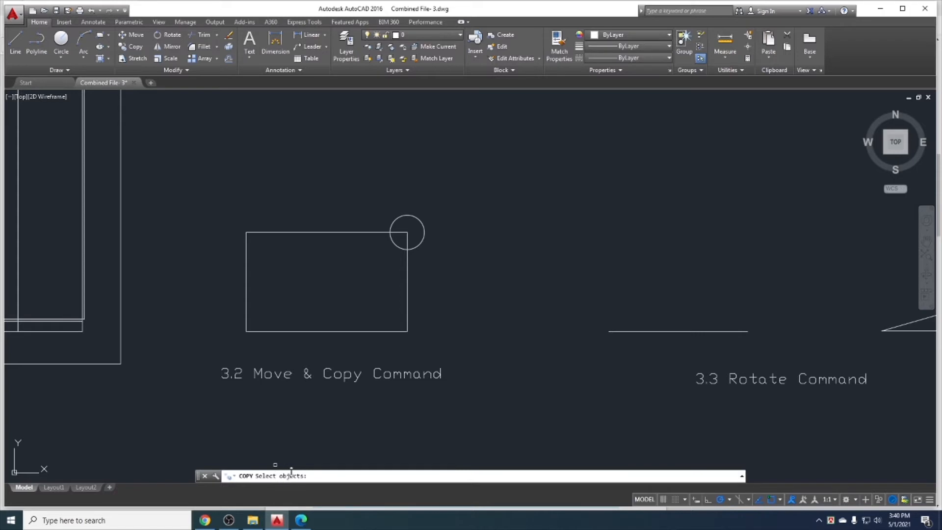
left_click(425, 231)
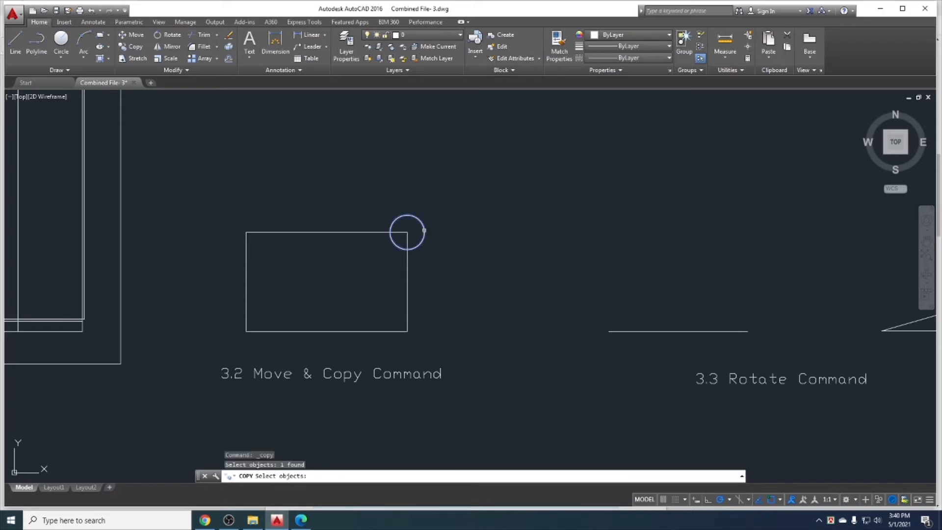
key("Return")
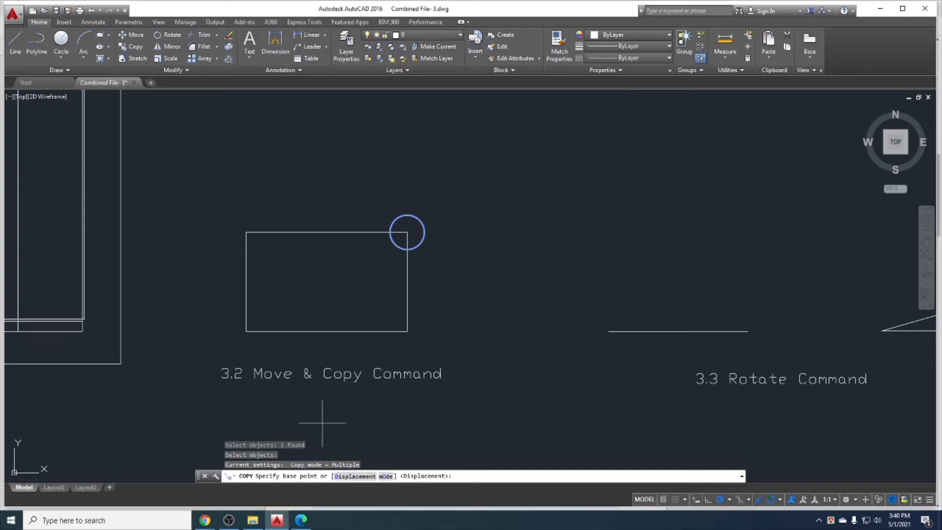
left_click(407, 232)
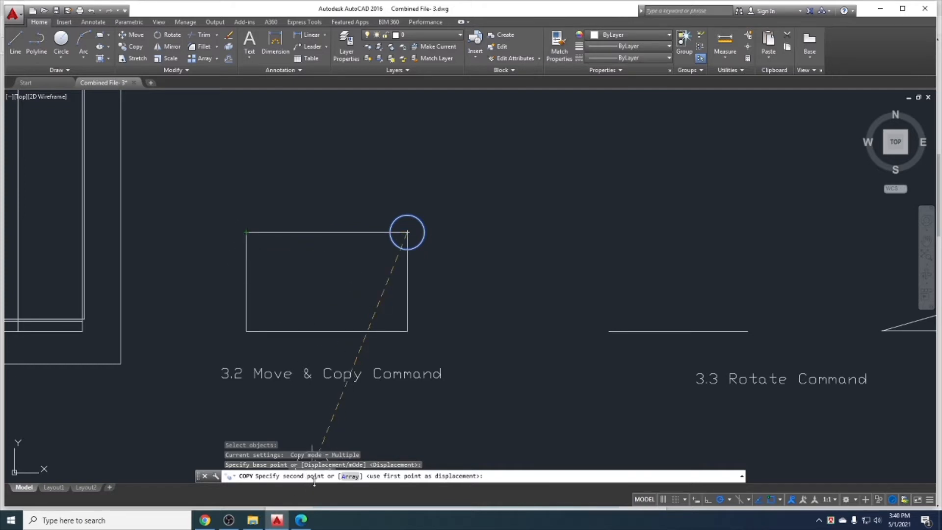
left_click(246, 232)
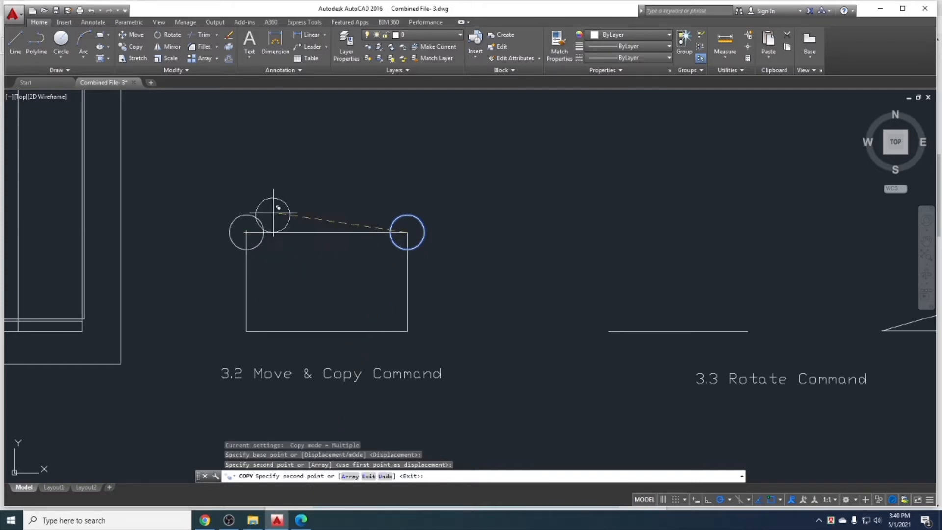
left_click(246, 331)
left_click(407, 331)
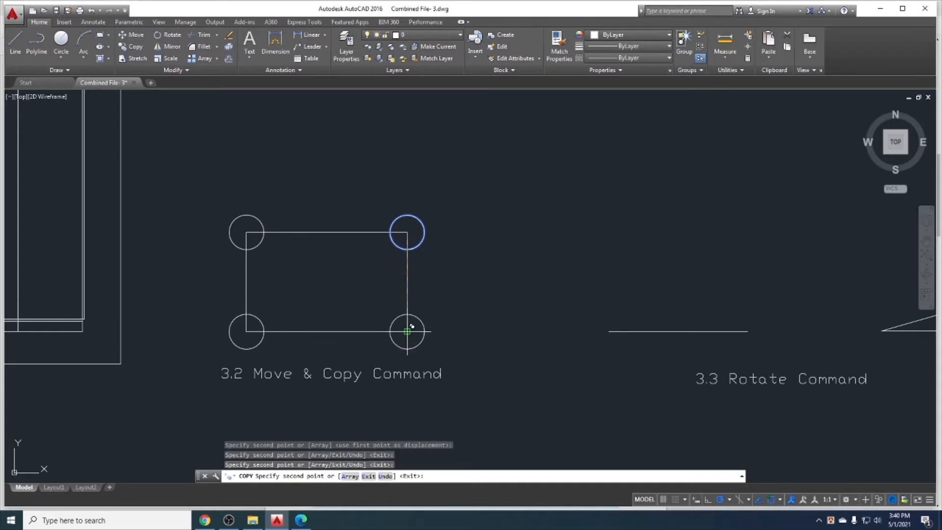
left_click(326, 232)
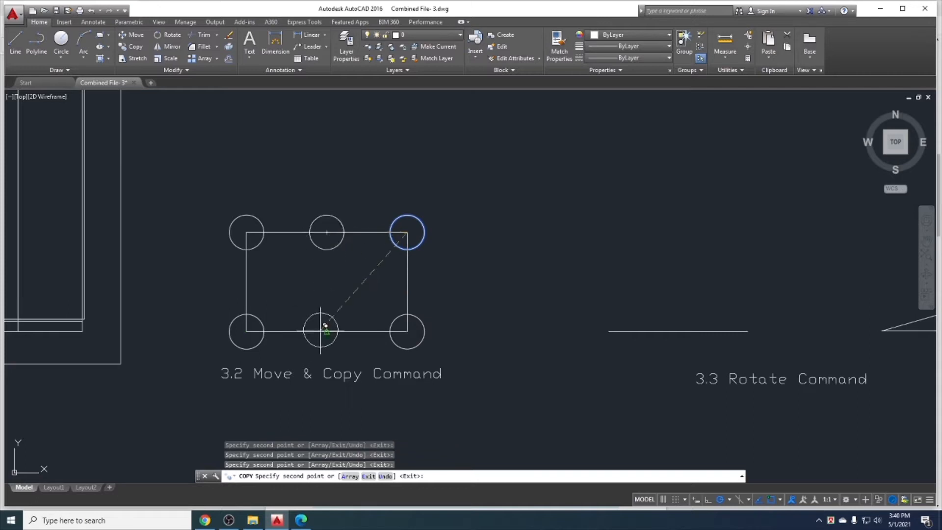
left_click(326, 331)
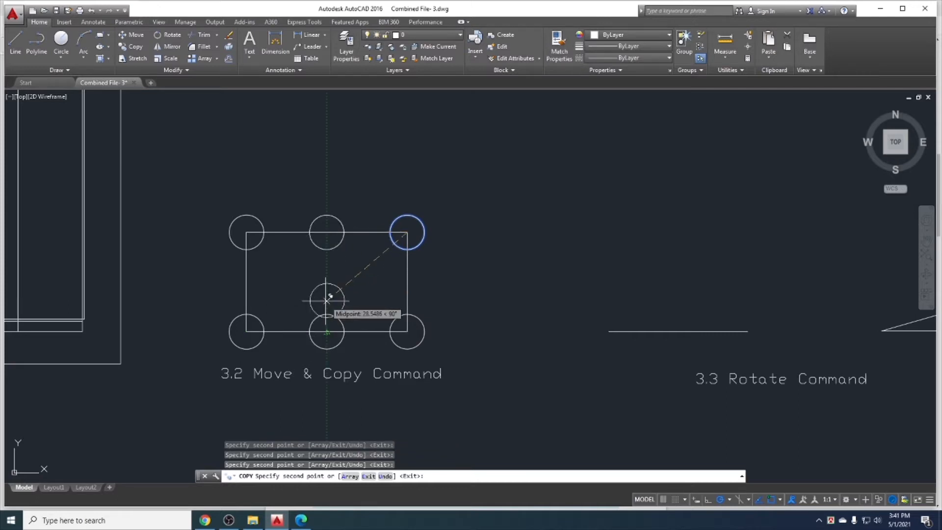
key("Escape")
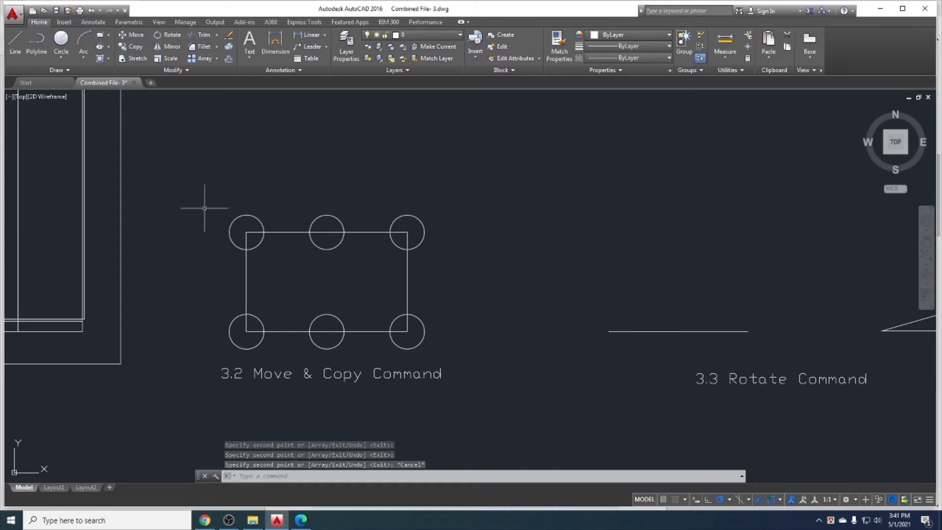
type("c")
key("Return")
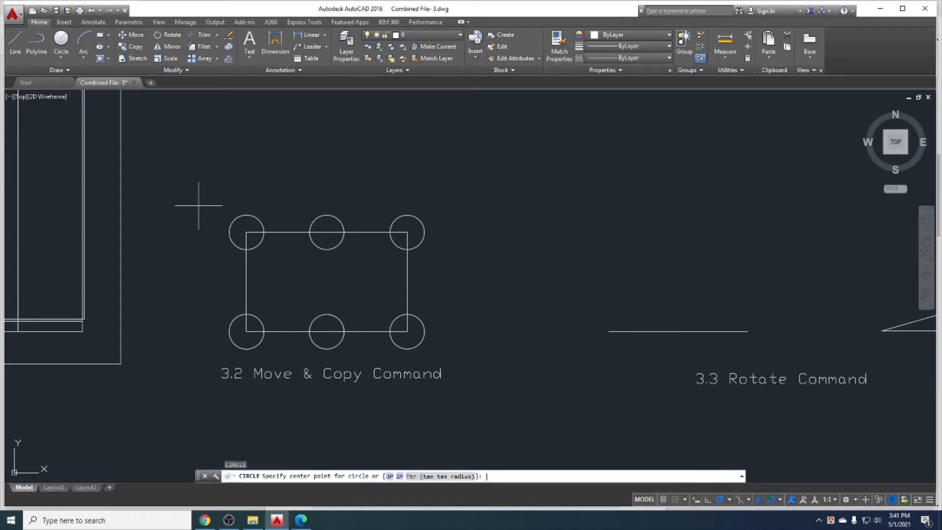
key("Escape")
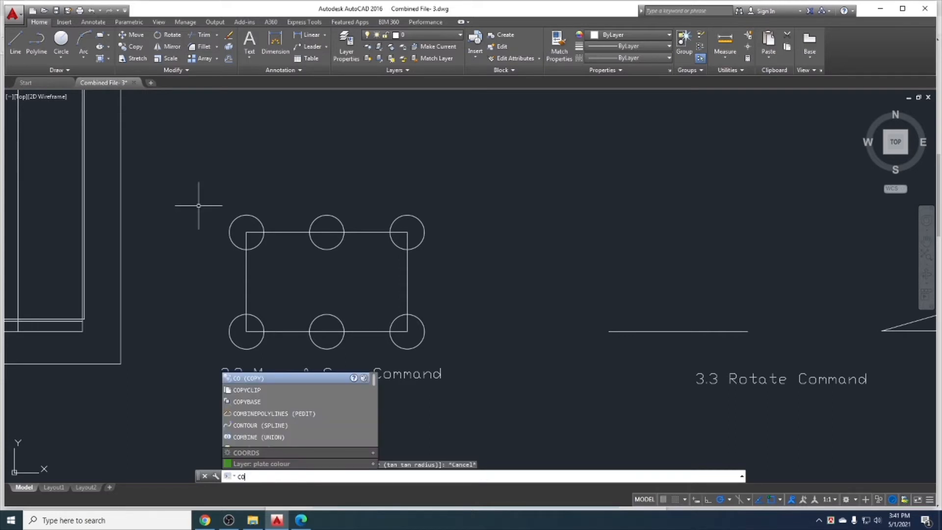
key("Return")
key("Escape")
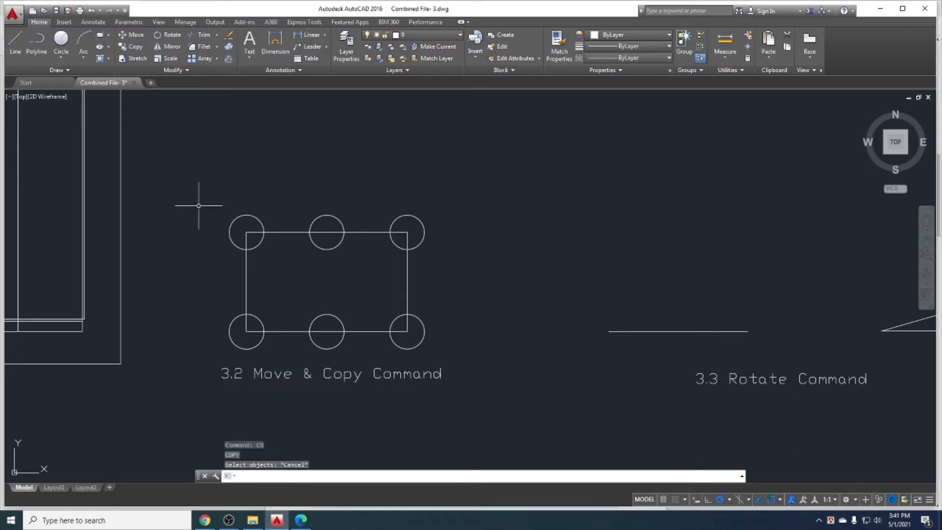
type("c")
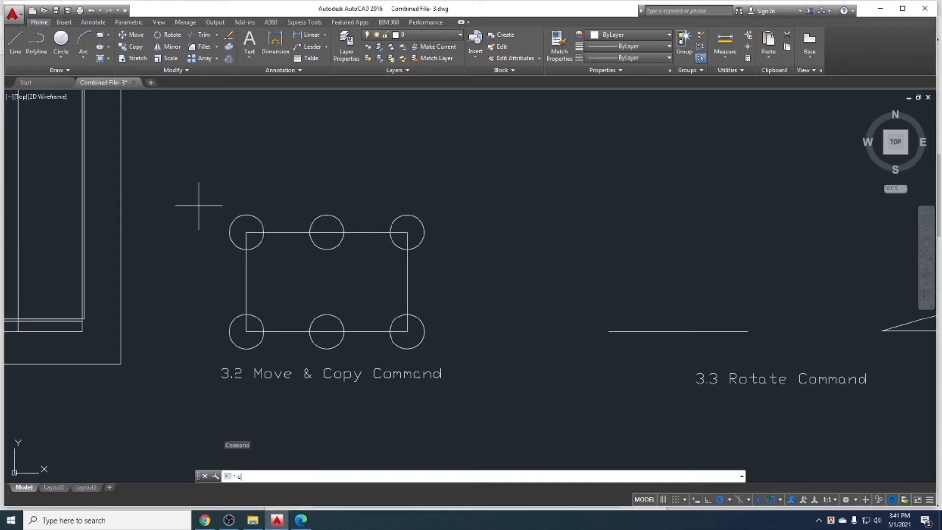
key("Return")
left_click(476, 169)
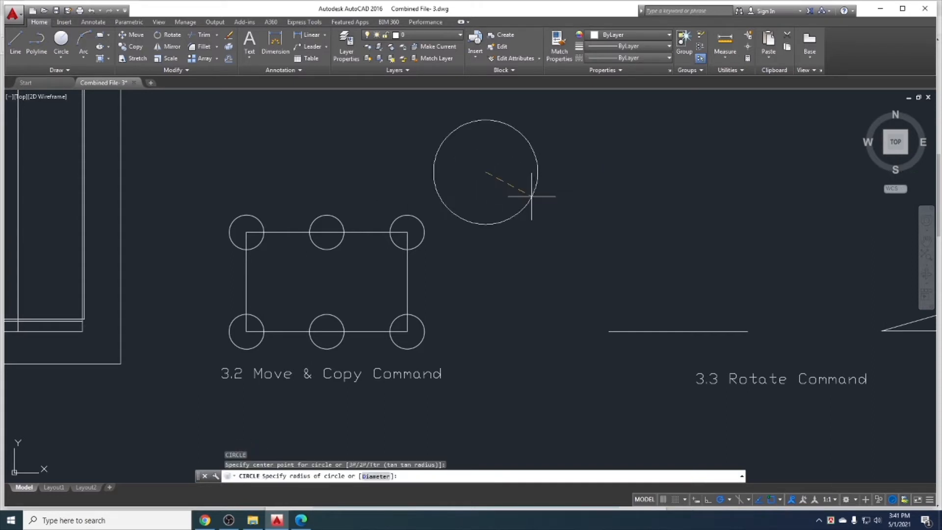
key("Escape")
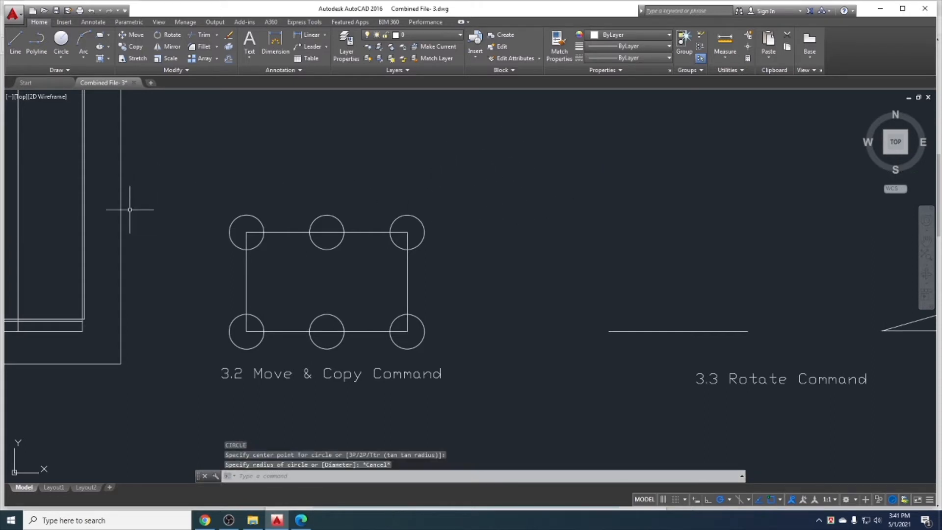
Copy the circle at the rectangle's upper-right corner by its center in Single mode to a point level with it, right of the rectangle.
type("ct ")
type("o")
key("Return")
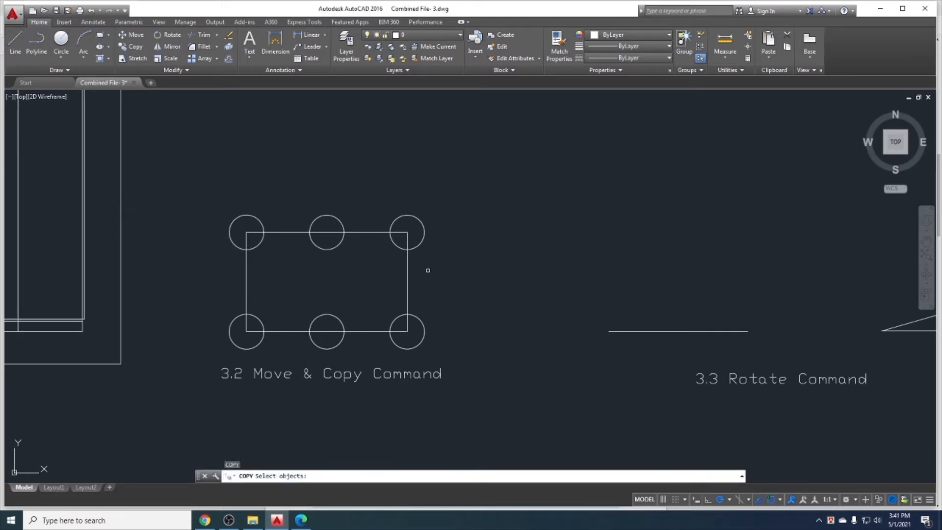
left_click(419, 242)
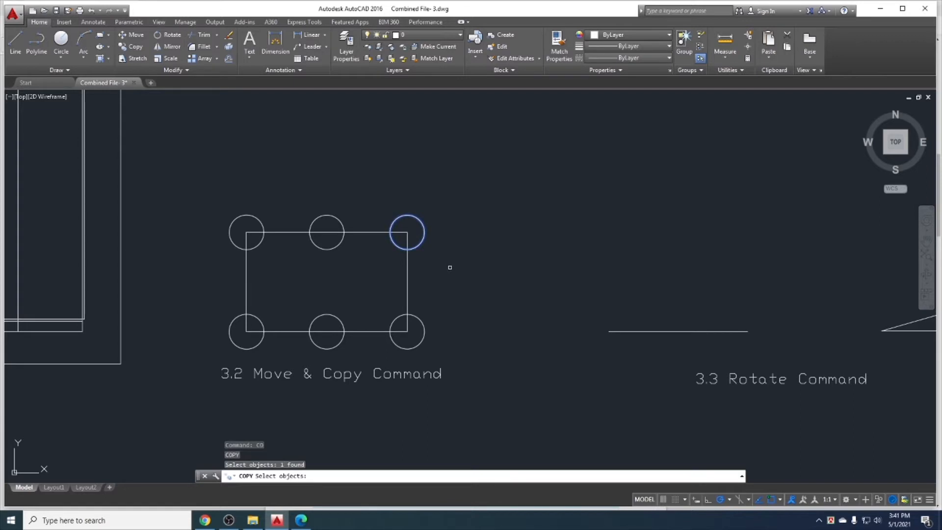
key("Return")
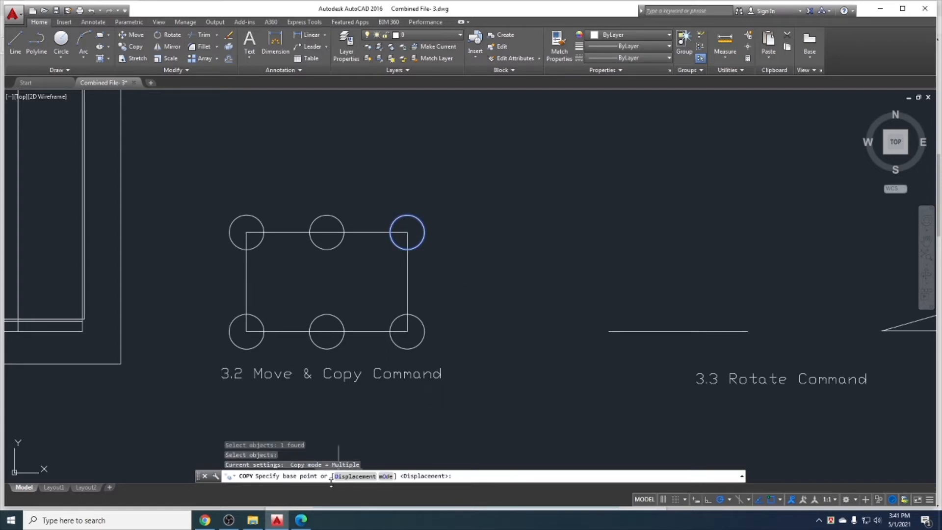
left_click(386, 477)
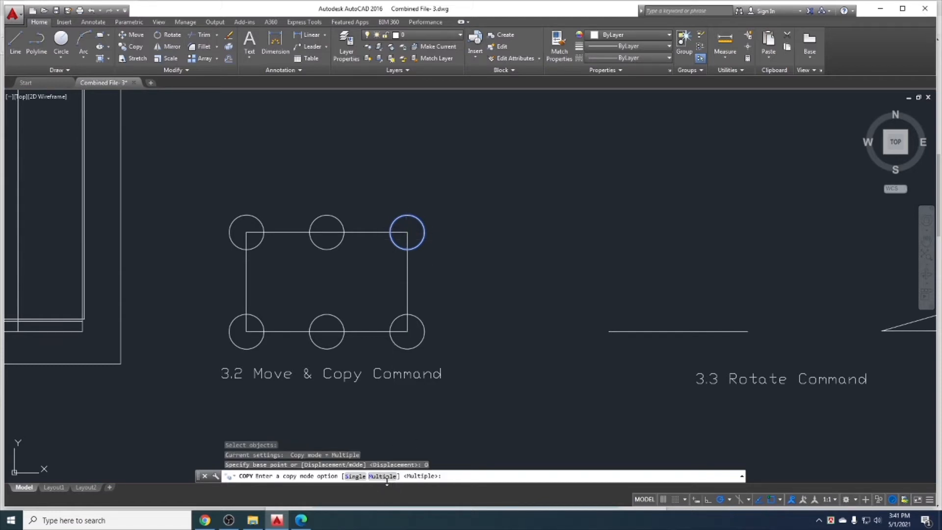
left_click(354, 479)
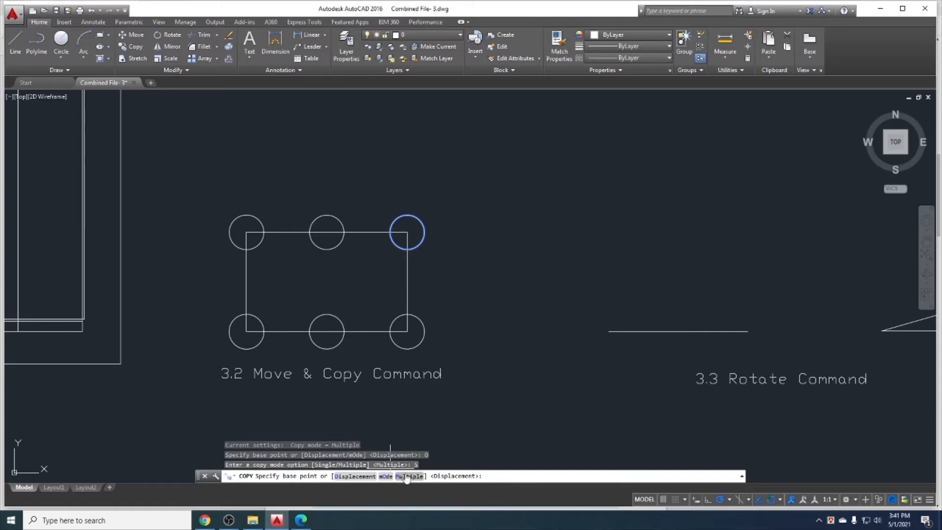
left_click(407, 232)
left_click(513, 231)
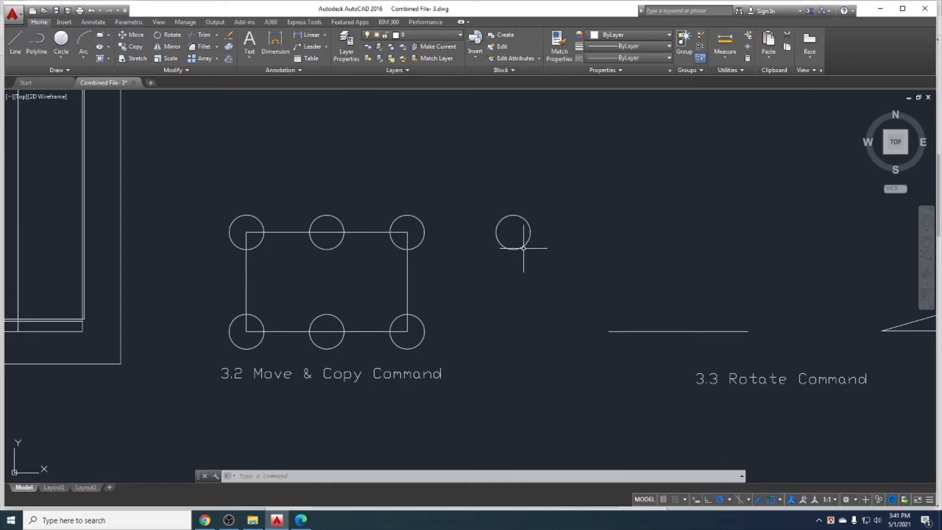
left_click(121, 47)
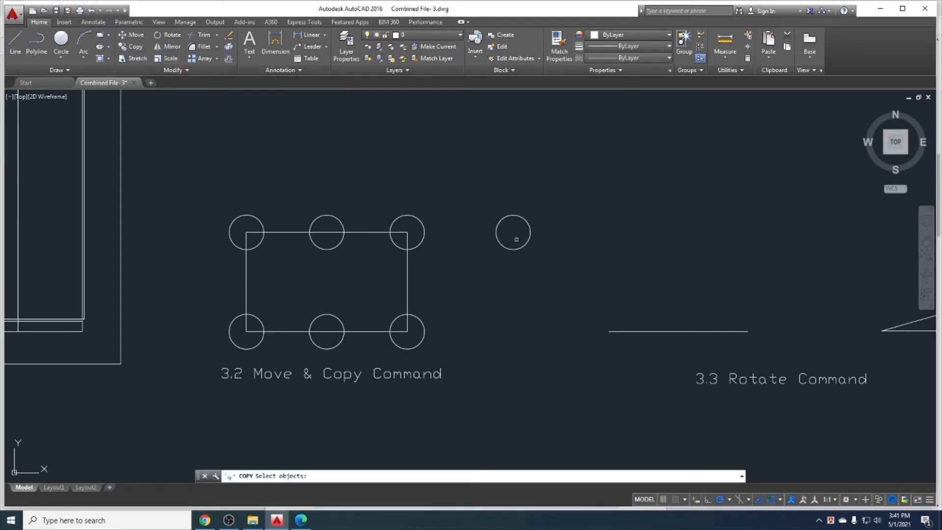
left_click(513, 248)
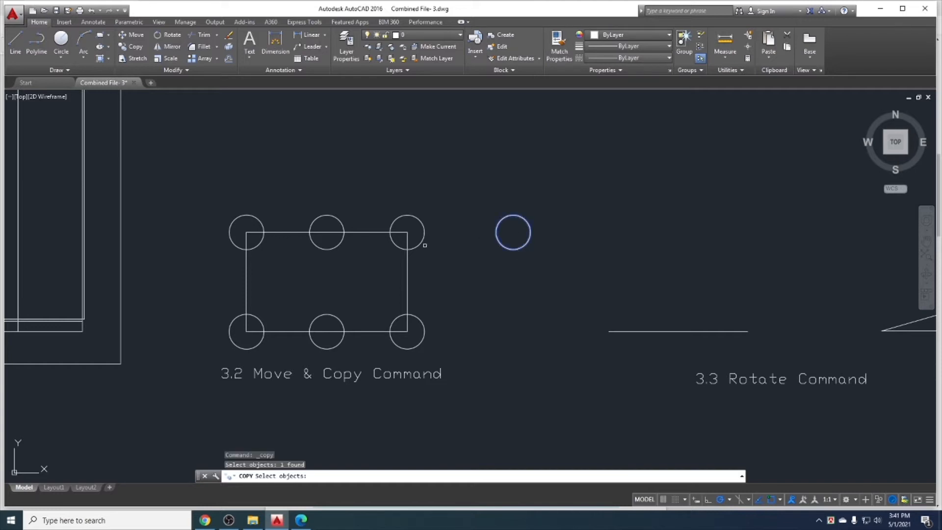
key("Return")
left_click(512, 232)
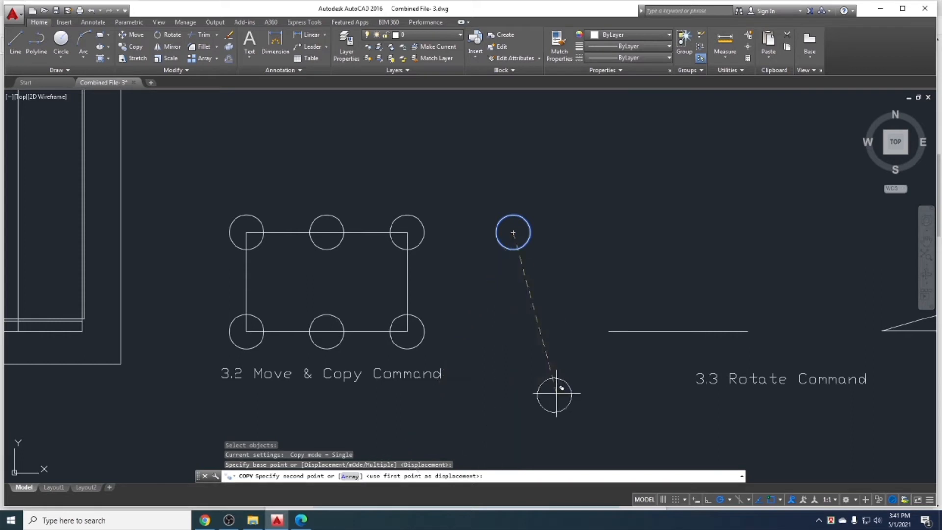
key("Escape")
Set the copy mode to Multiple and copy the separate circle by its center to five free positions beside it and above the rectangle.
left_click(538, 236)
left_click(511, 227)
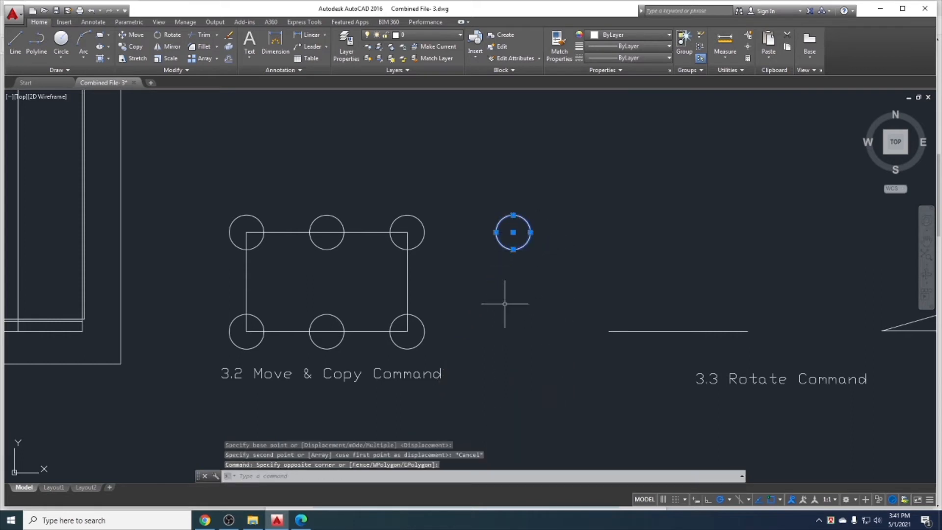
type("co")
key("Return")
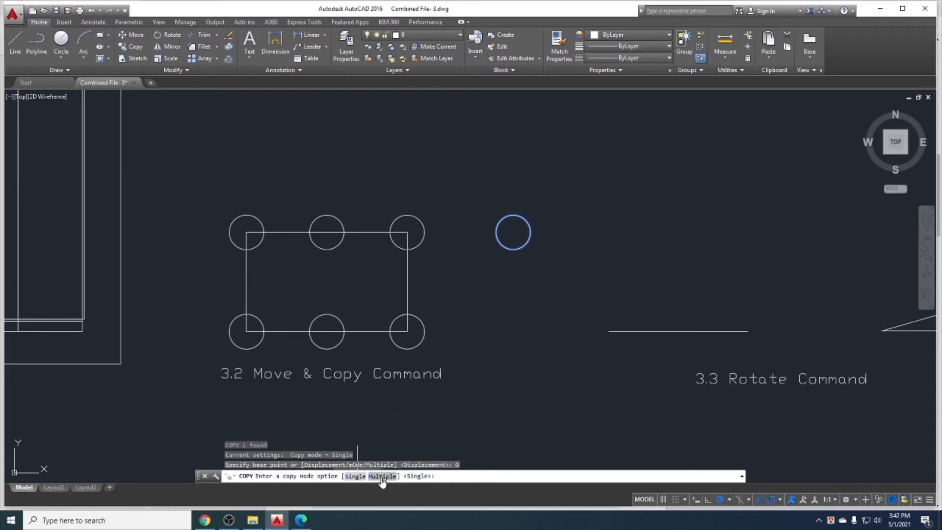
left_click(382, 476)
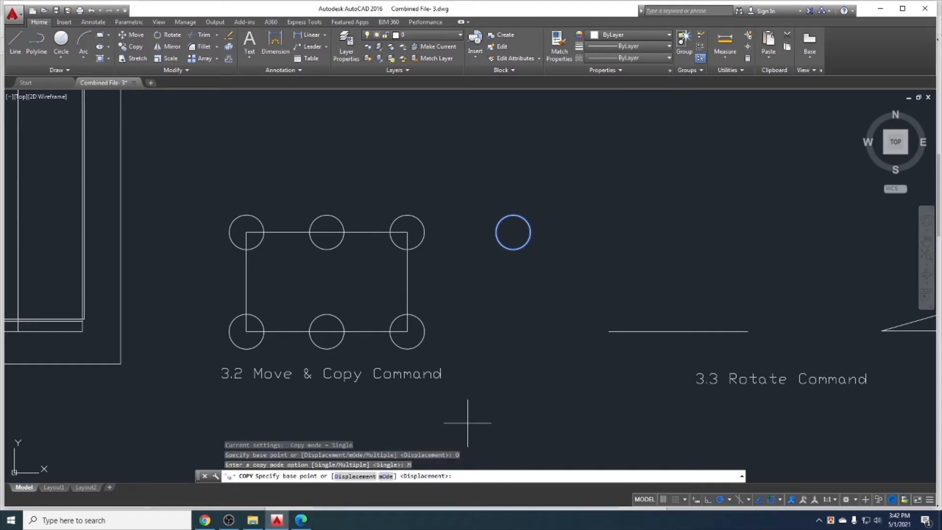
left_click(513, 232)
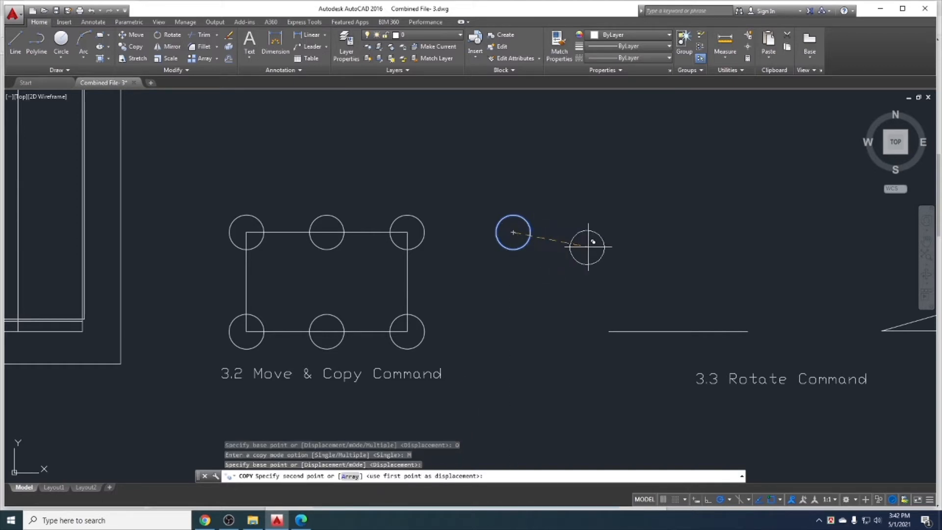
left_click(598, 232)
left_click(648, 160)
left_click(548, 139)
left_click(436, 132)
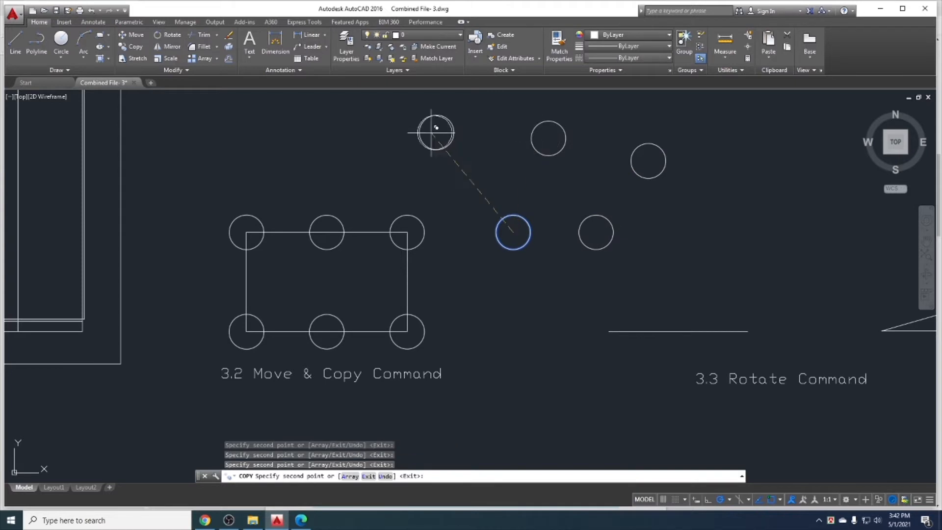
left_click(330, 140)
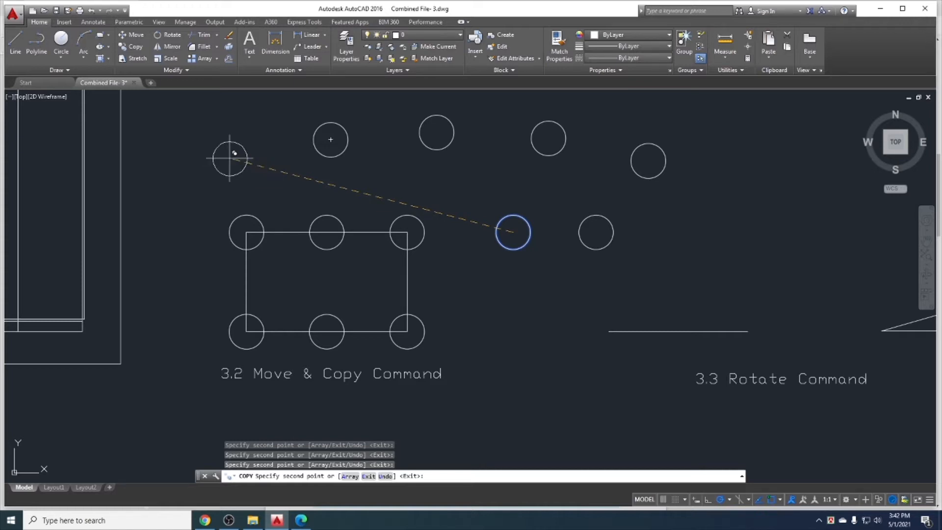
key("Escape")
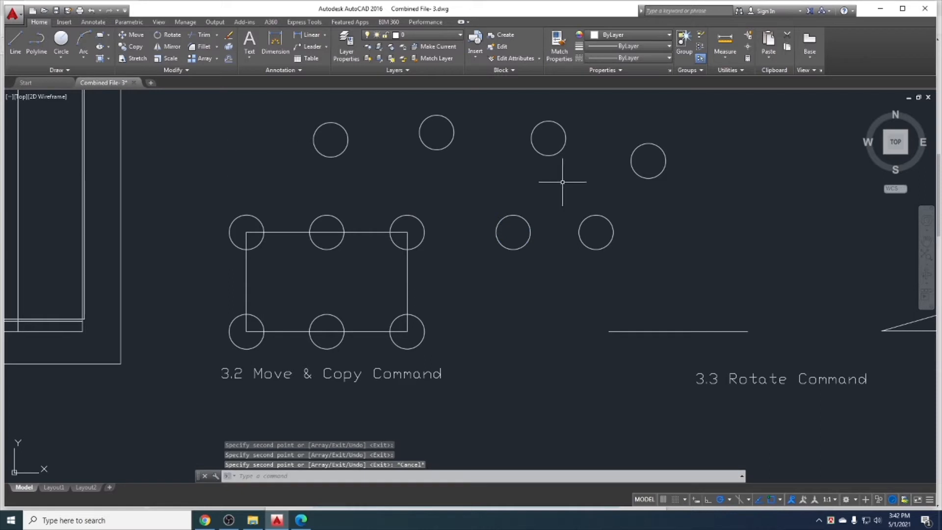
Undo the circle copies, including those on the rectangle, back to the single circle at its upper-right corner.
key("ctrl+z")
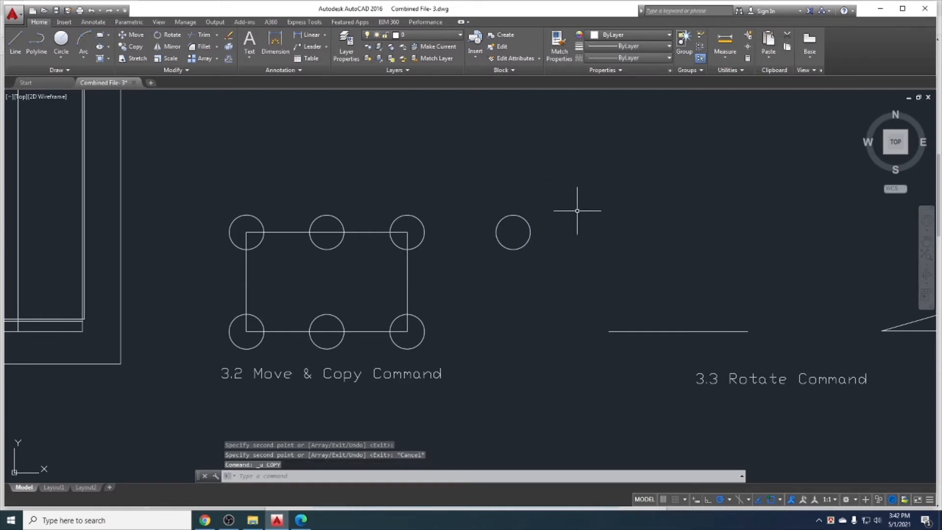
key("ctrl+z")
key("ctrl+z")
key("ctrl+z")
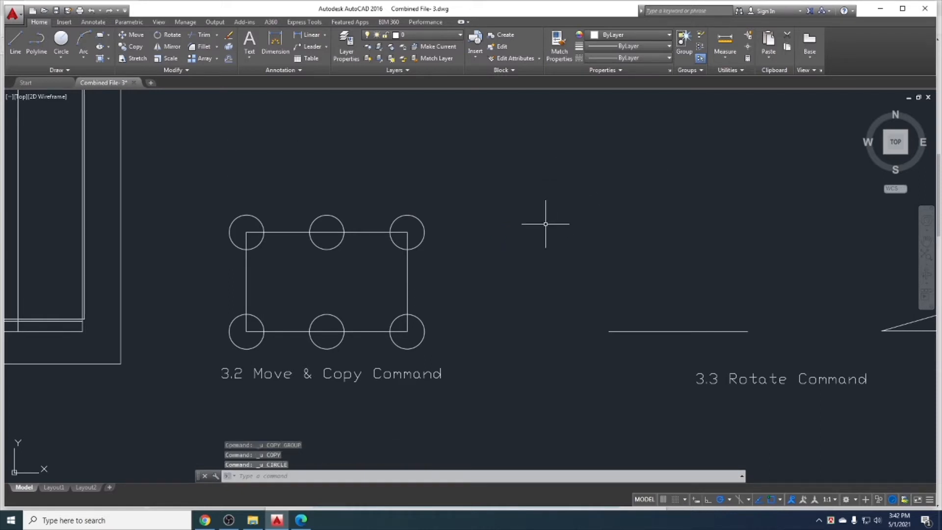
key("ctrl+z")
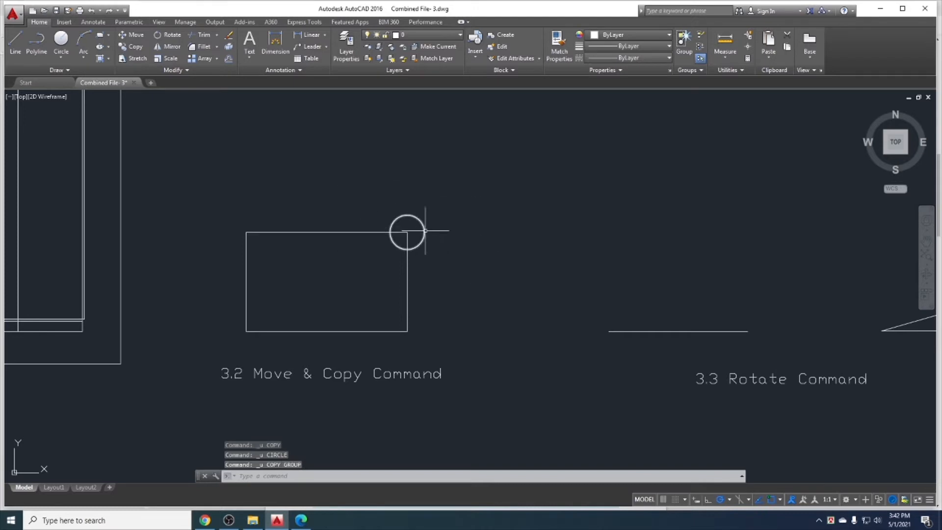
Copy the corner circle by its center as a 5-item horizontal array extending right of the rectangle, spaced about 77 units apart.
left_click(132, 47)
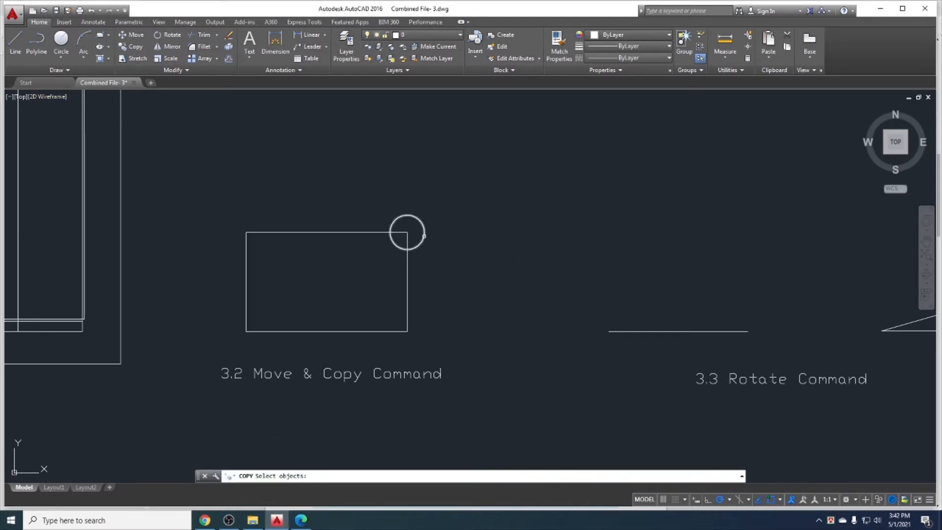
left_click(424, 235)
key("Return")
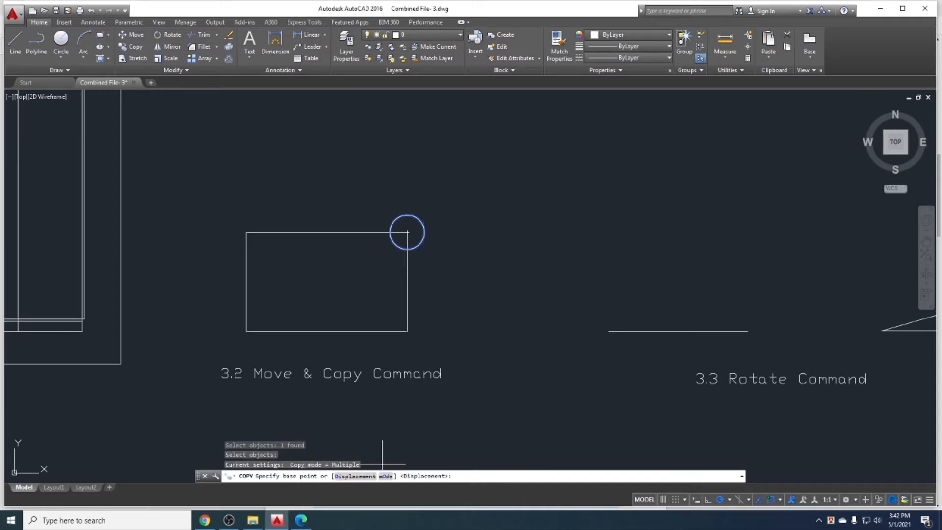
left_click(407, 232)
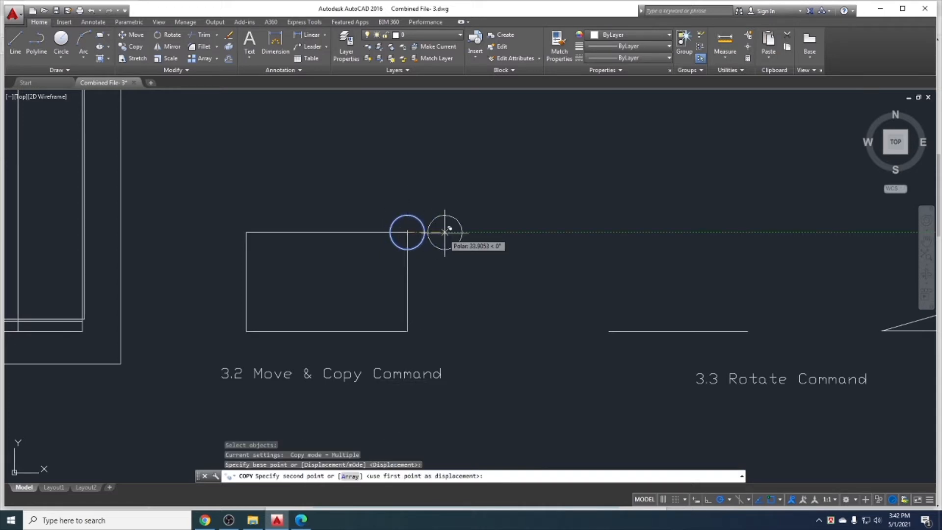
left_click(348, 476)
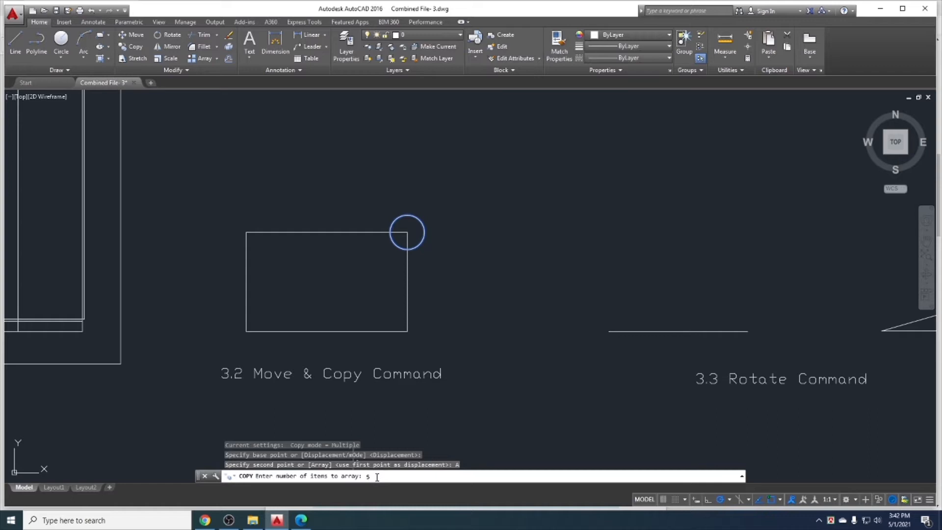
key("Return")
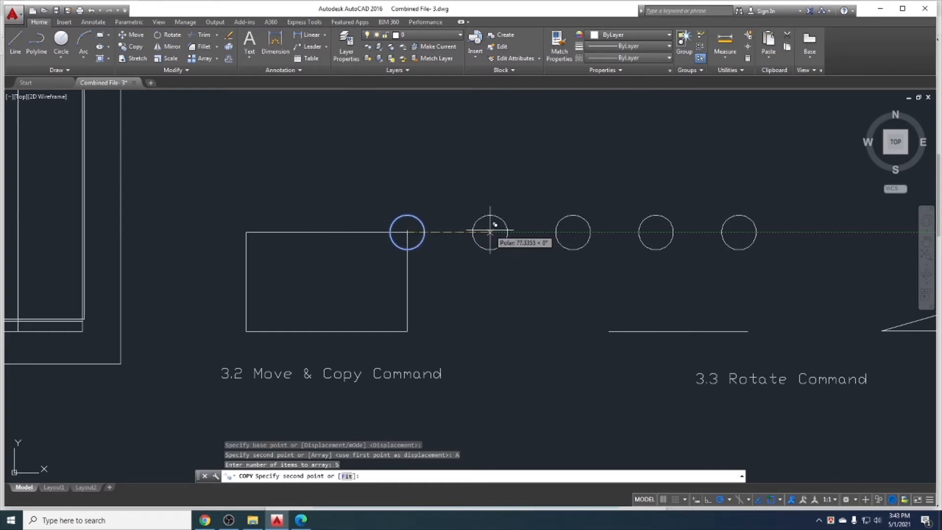
left_click(489, 231)
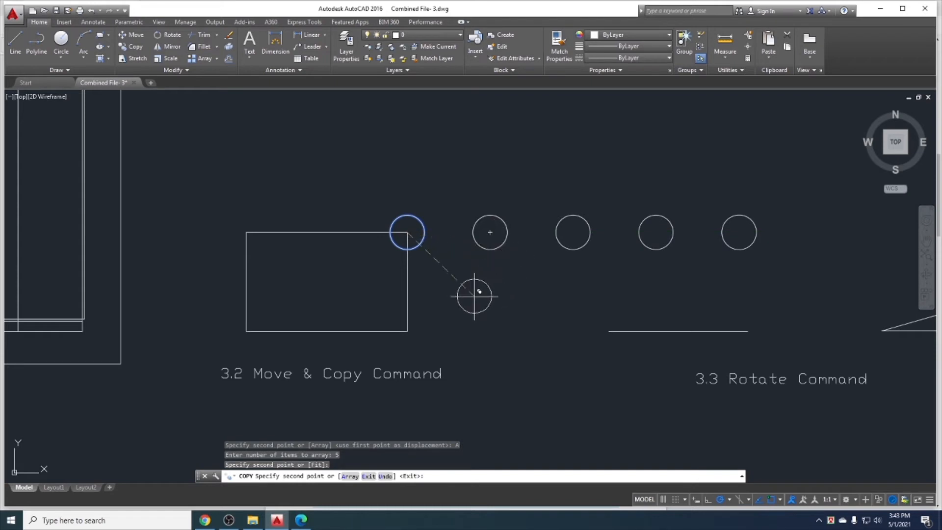
key("Escape")
Delete the four arrayed circles outside the rectangle, keeping the one at its upper-right corner.
left_click(792, 265)
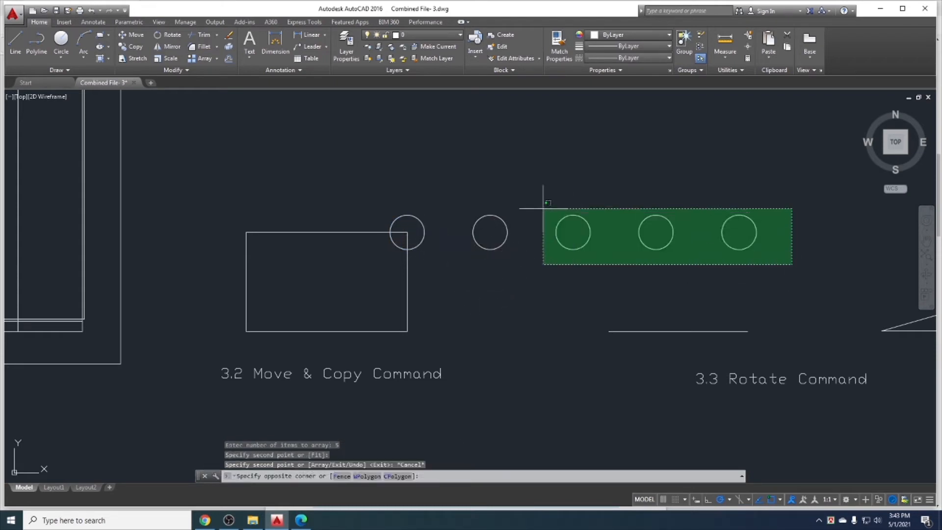
left_click(420, 195)
key("Escape")
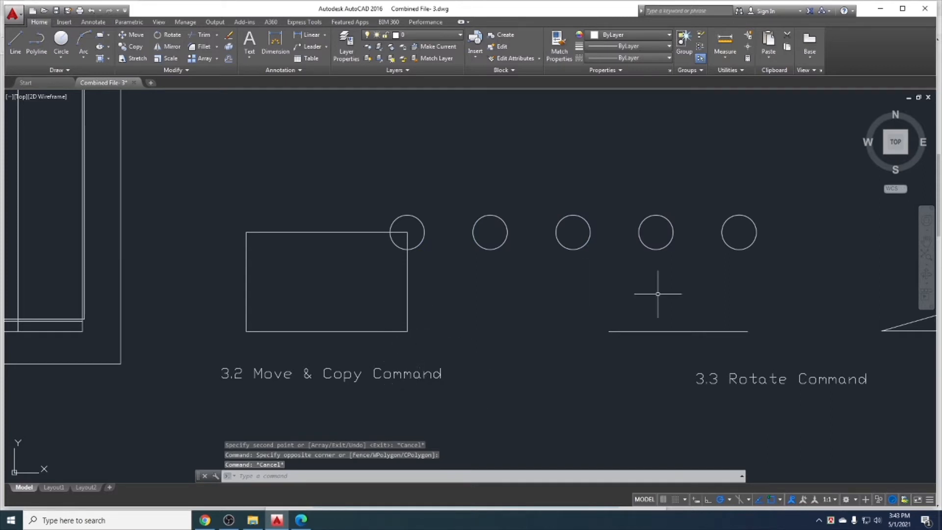
left_click(760, 270)
left_click(486, 201)
key("Delete")
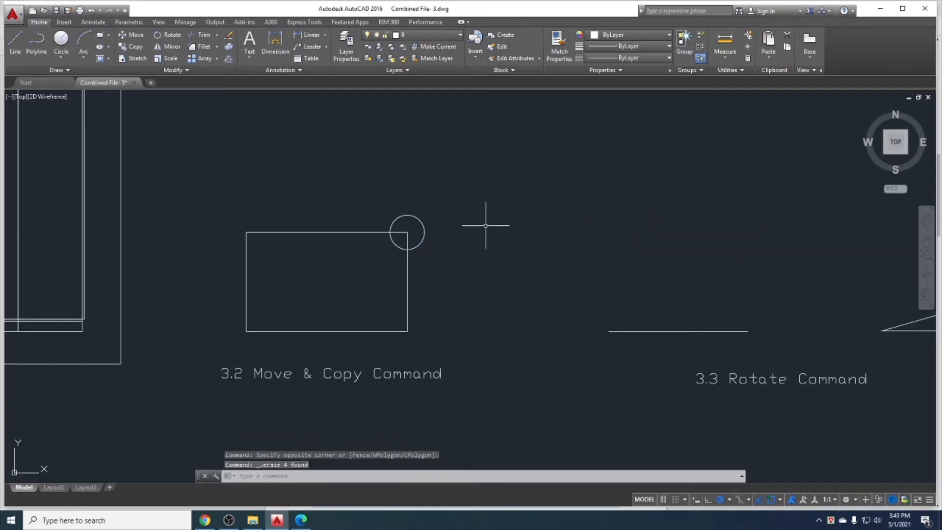
Copy the corner circle by its center as a 5-item array using Fit, ending directly above the left endpoint of the Rotate exercise line.
left_click(427, 251)
left_click(419, 236)
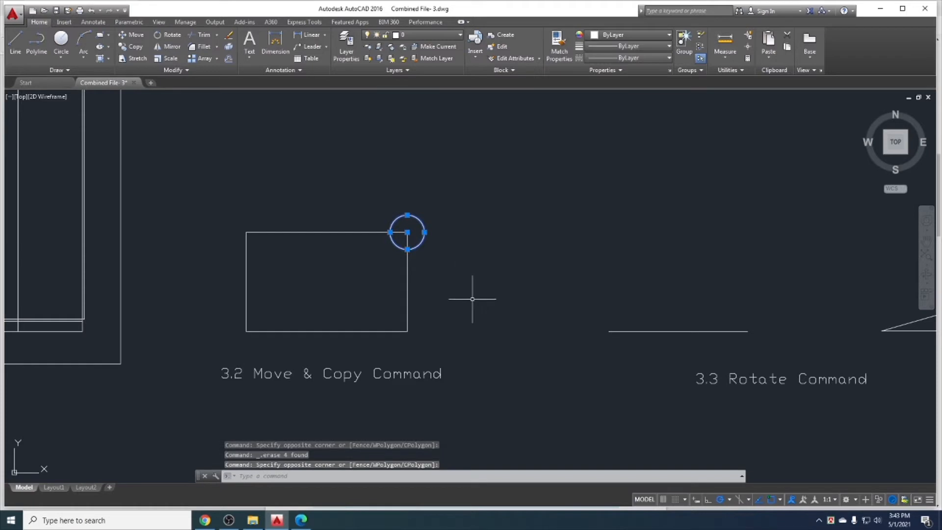
type("co")
key("Return")
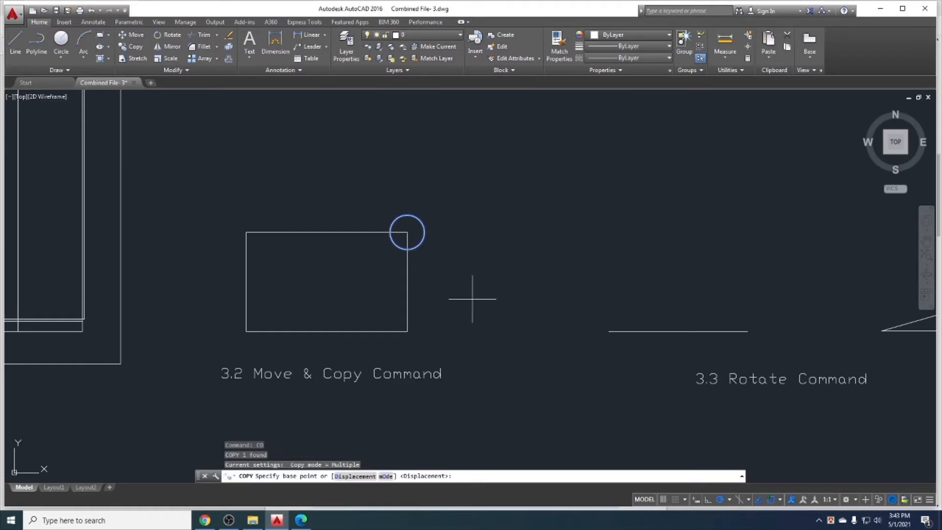
left_click(406, 238)
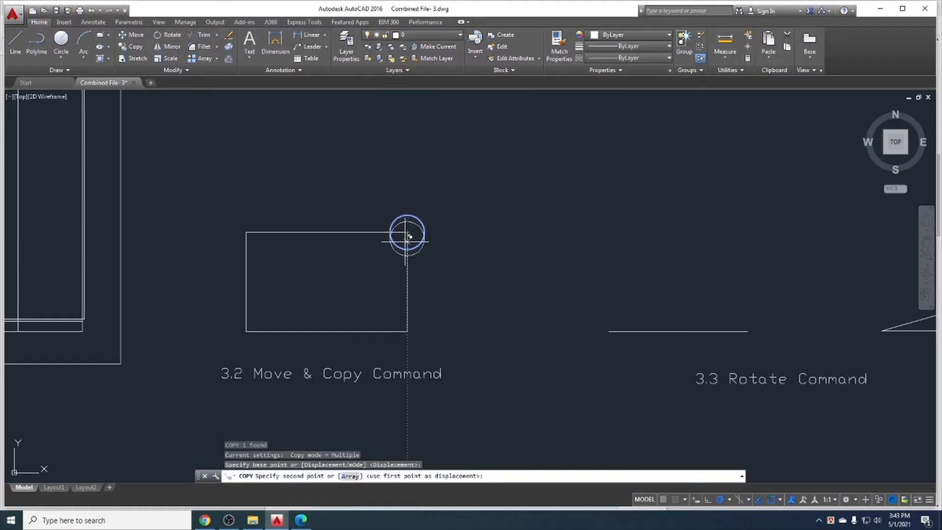
left_click(349, 475)
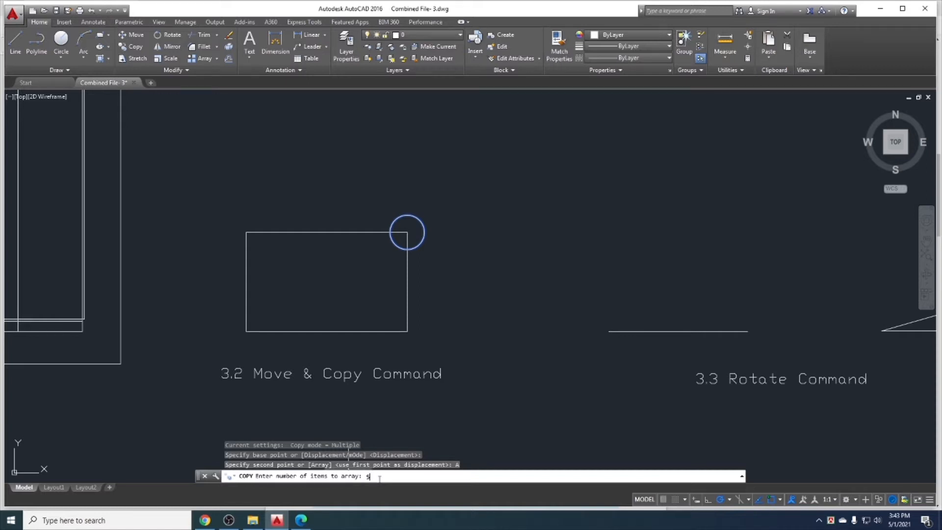
type("5")
key("Return")
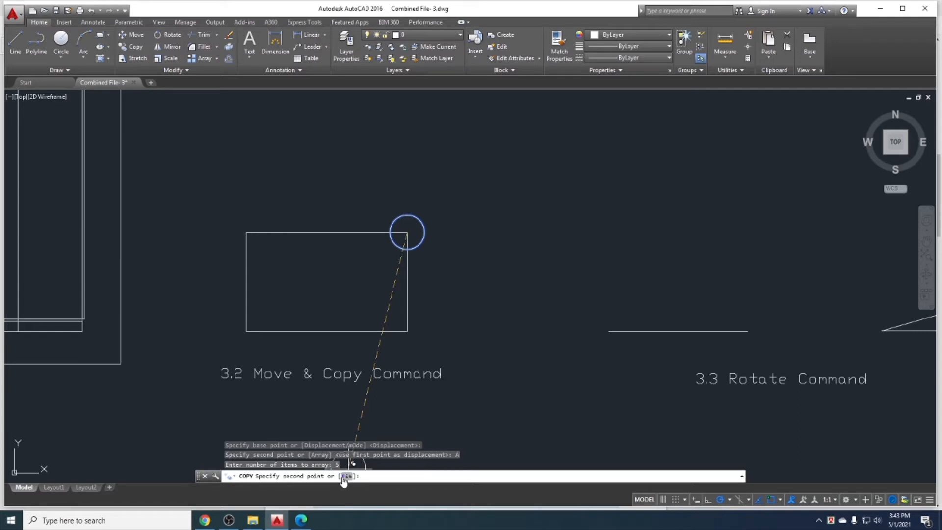
left_click(346, 476)
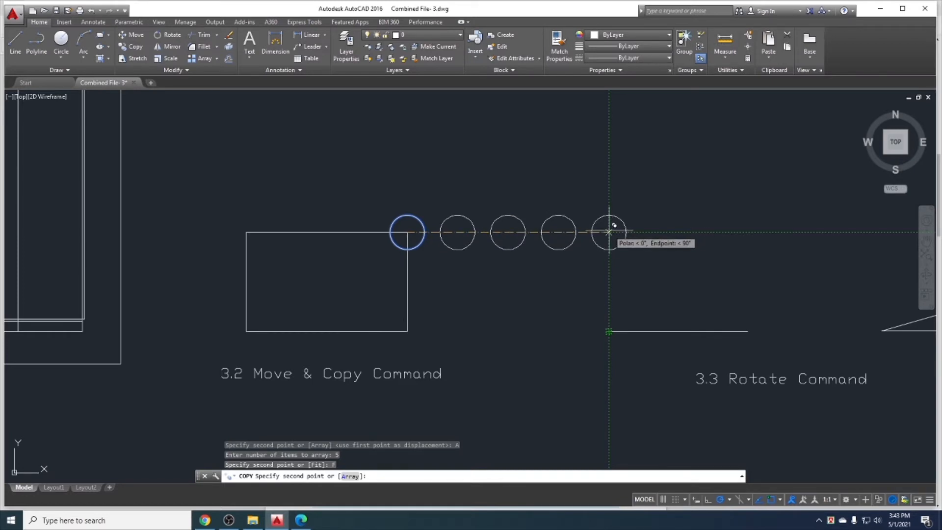
left_click(608, 231)
key("Escape")
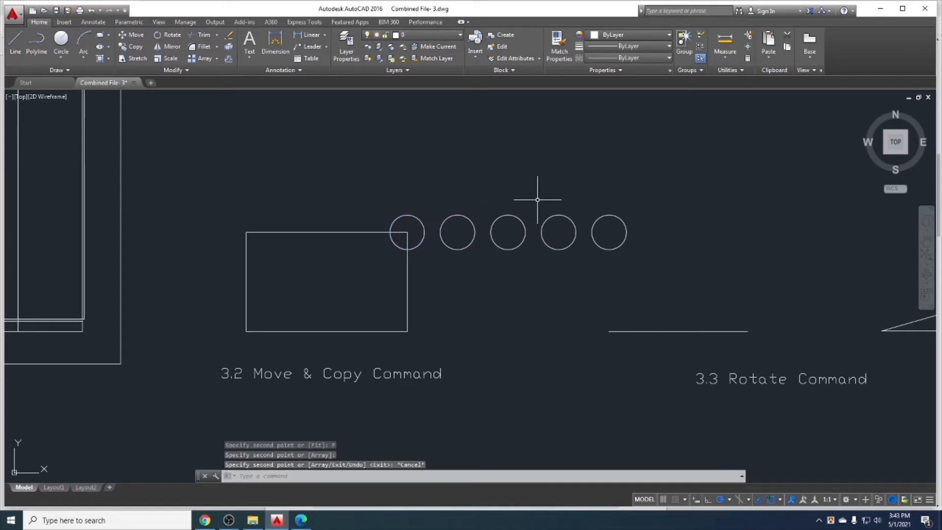
Delete the row of five circles at the upper-right corner of the Move & Copy rectangle.
left_click(656, 244)
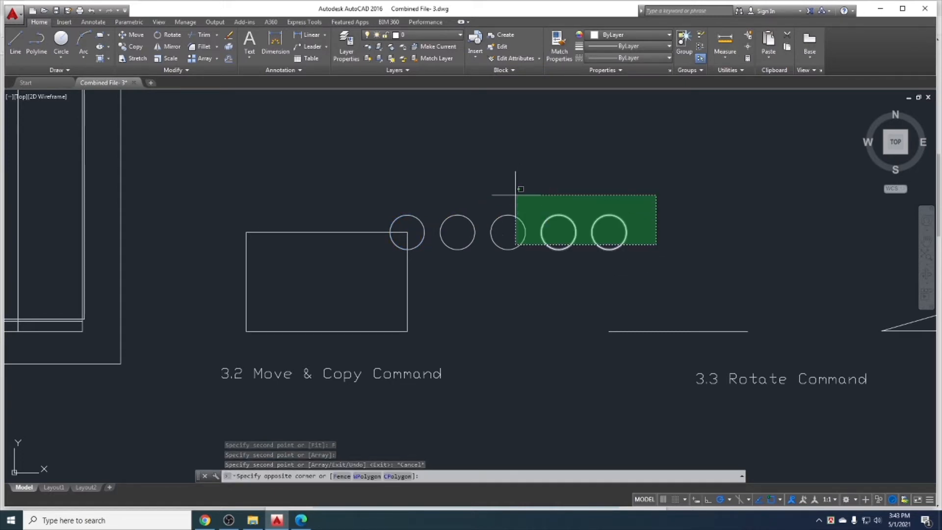
left_click(417, 177)
key("Delete")
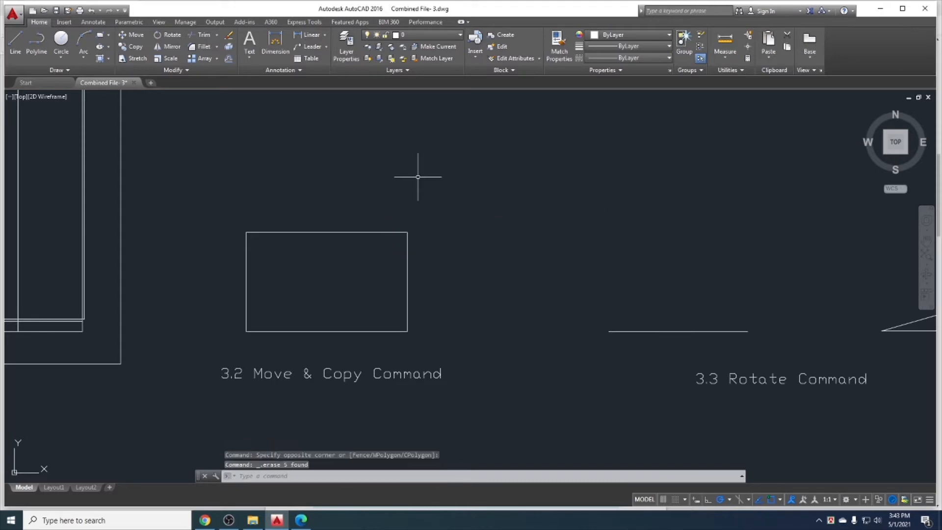
Switch to the course outline PDF in Edge, check the topics under Modifying Drawing, and return to the AutoCAD drawing.
left_click(300, 521)
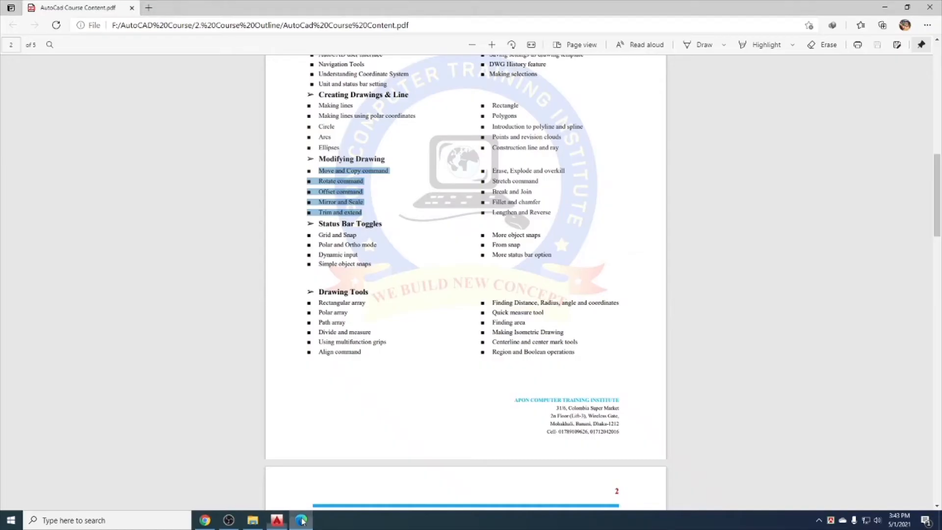
left_click(363, 181)
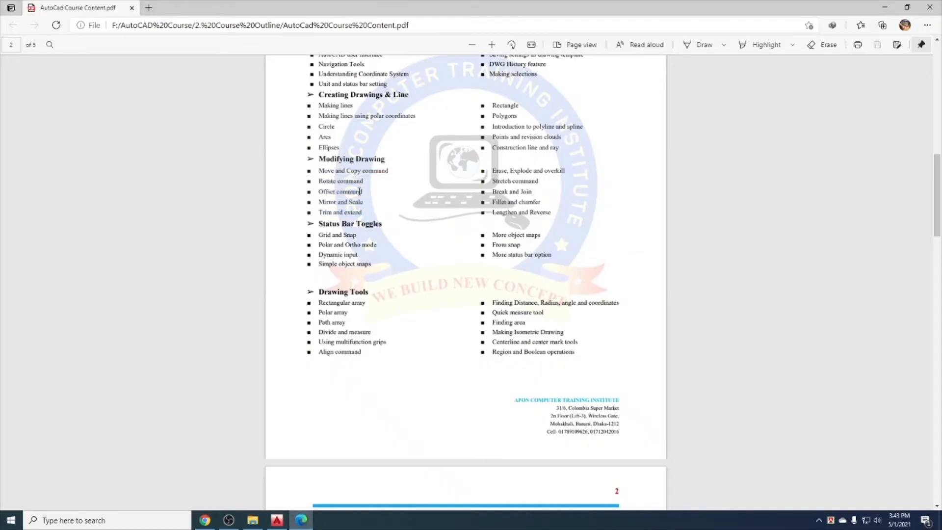
left_click(884, 7)
Rotate the single horizontal line in the 3.3 Rotate Command exercise by 45° about its left endpoint.
middle_click_drag(568, 344, 349, 332)
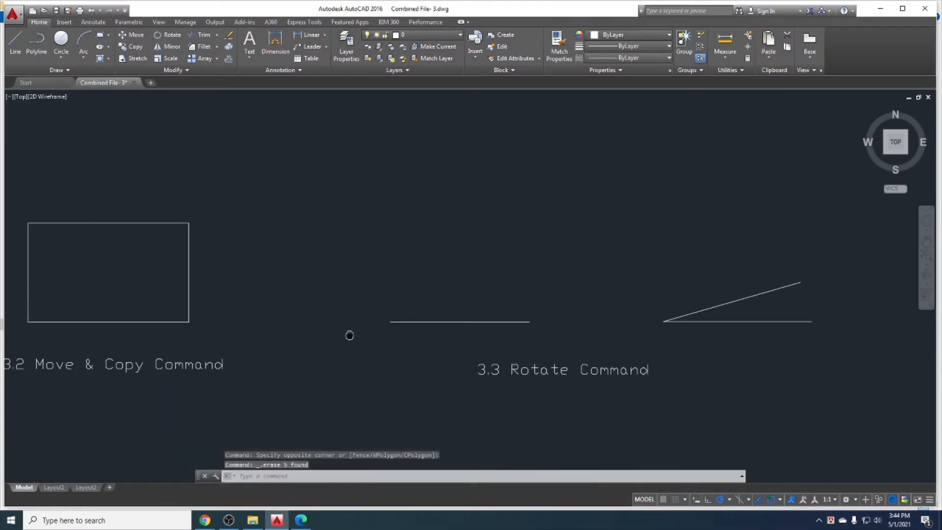
middle_click_drag(442, 307, 354, 304)
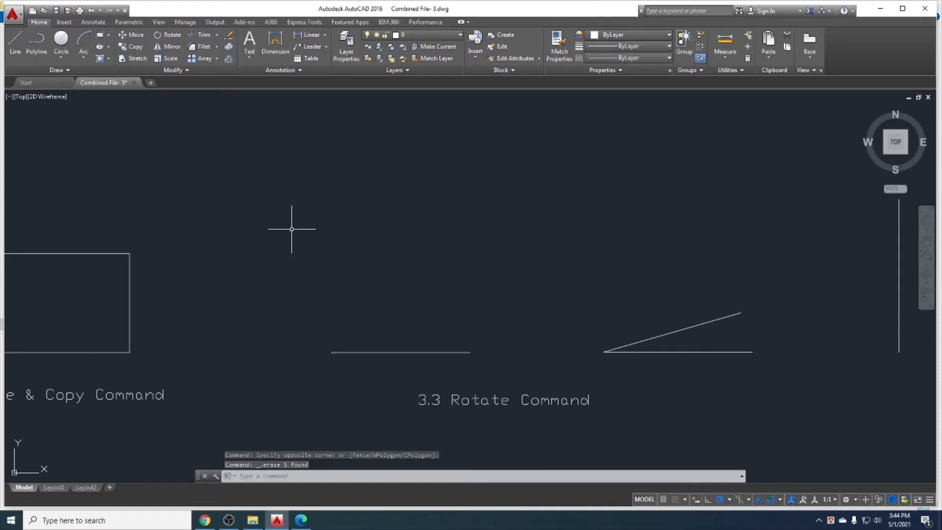
left_click(170, 35)
key("Escape")
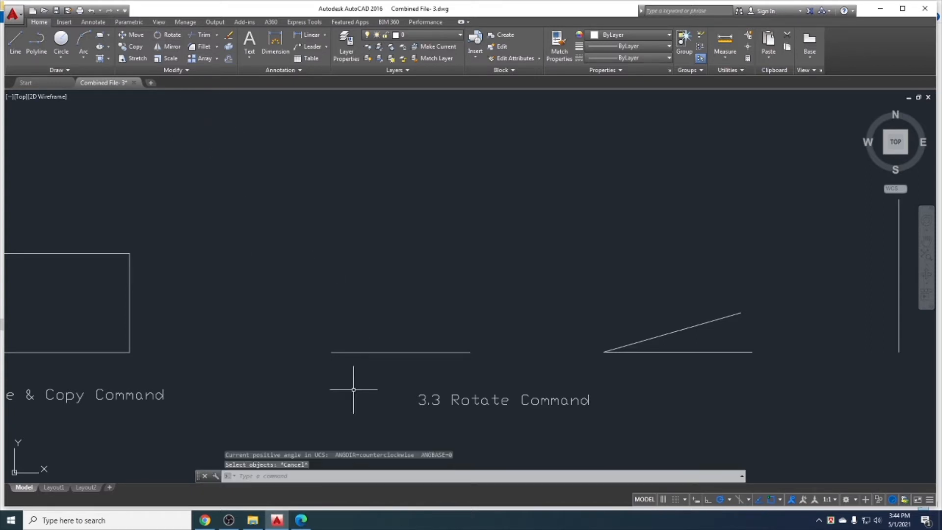
type("Ro")
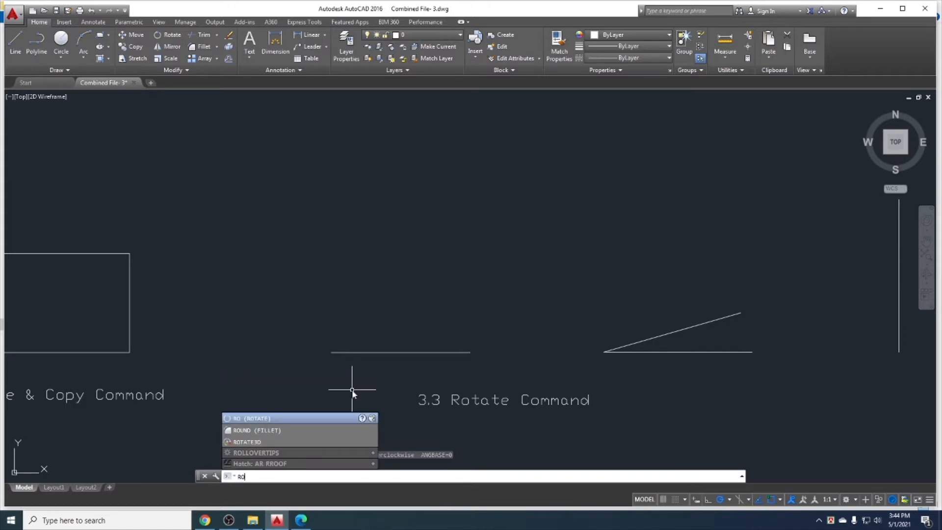
key("Return")
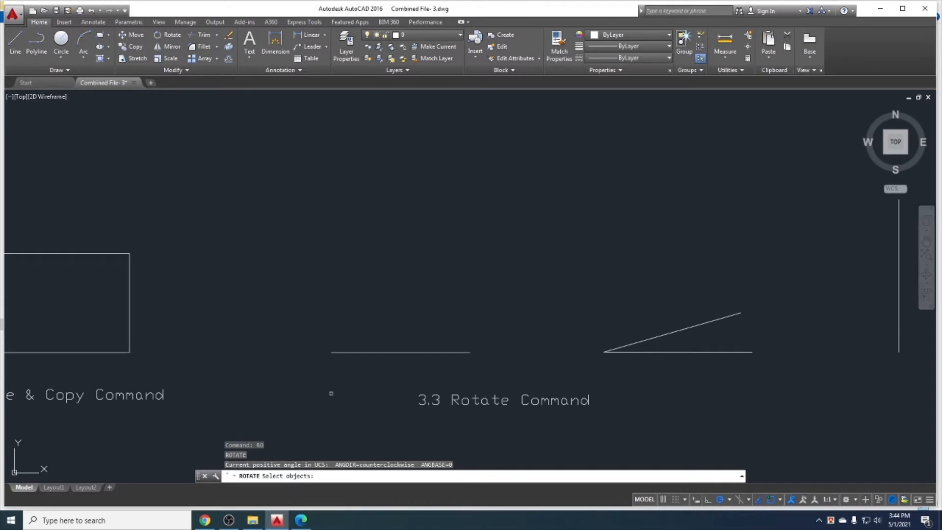
left_click(350, 351)
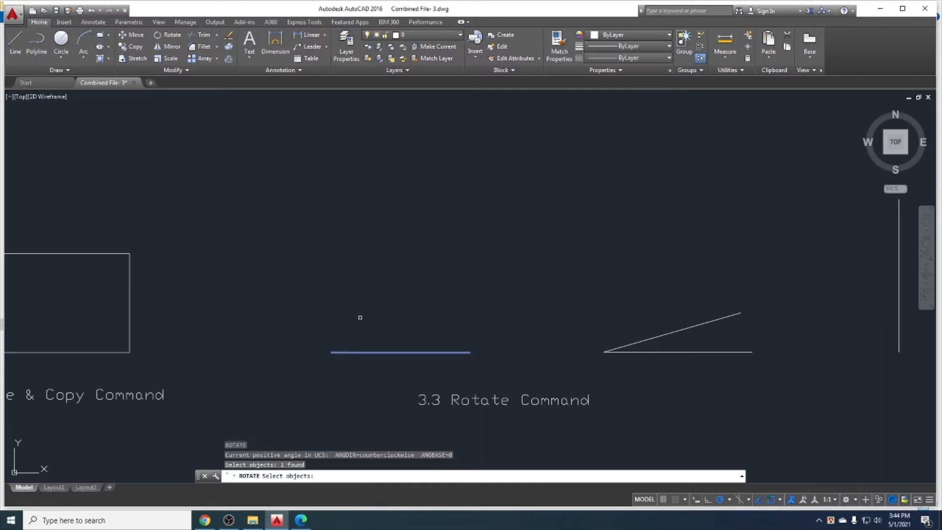
key("Return")
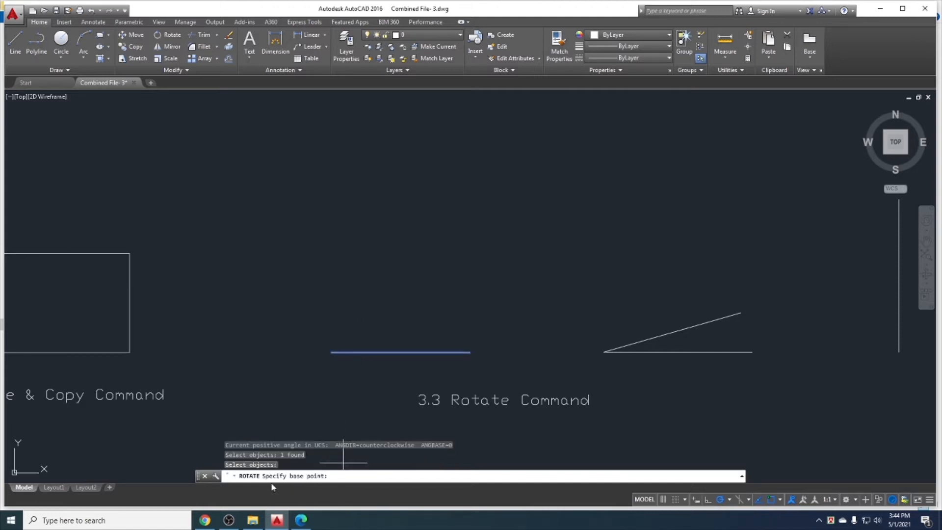
left_click(331, 352)
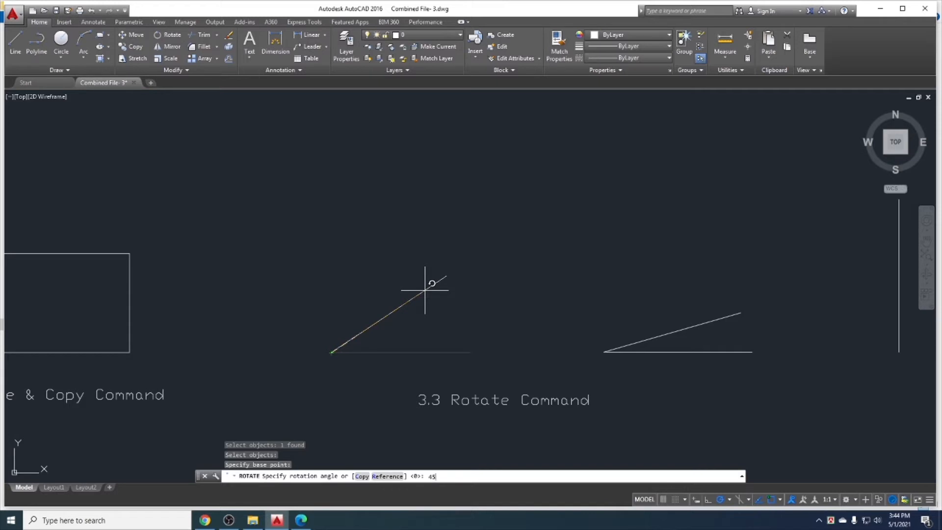
key("Return")
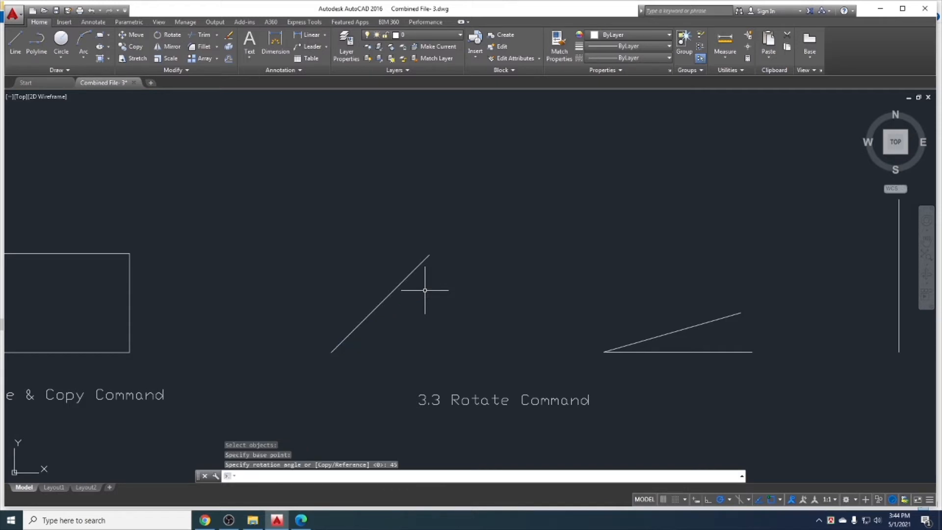
Draw a horizontal reference line from the rotated line's lower endpoint, and undo both that line and the 45° rotation.
left_click(14, 39)
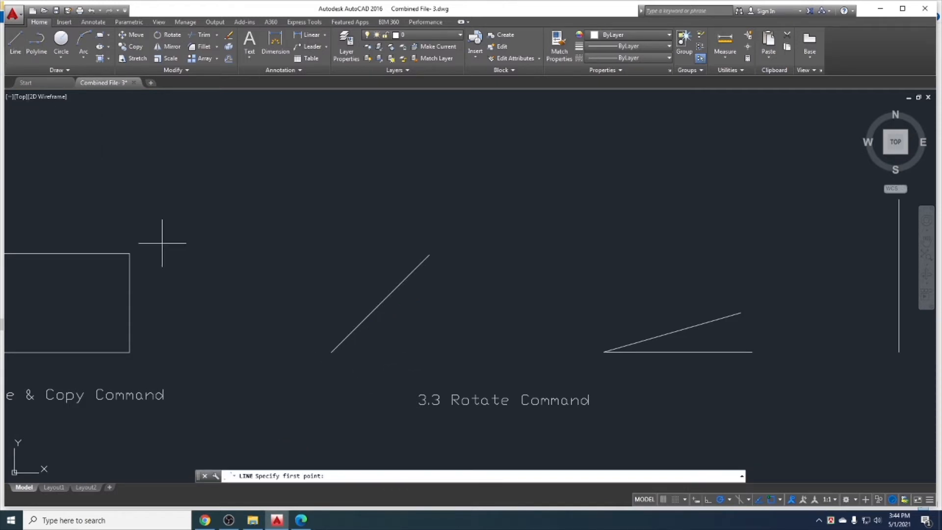
left_click(331, 352)
left_click(473, 352)
key("Escape")
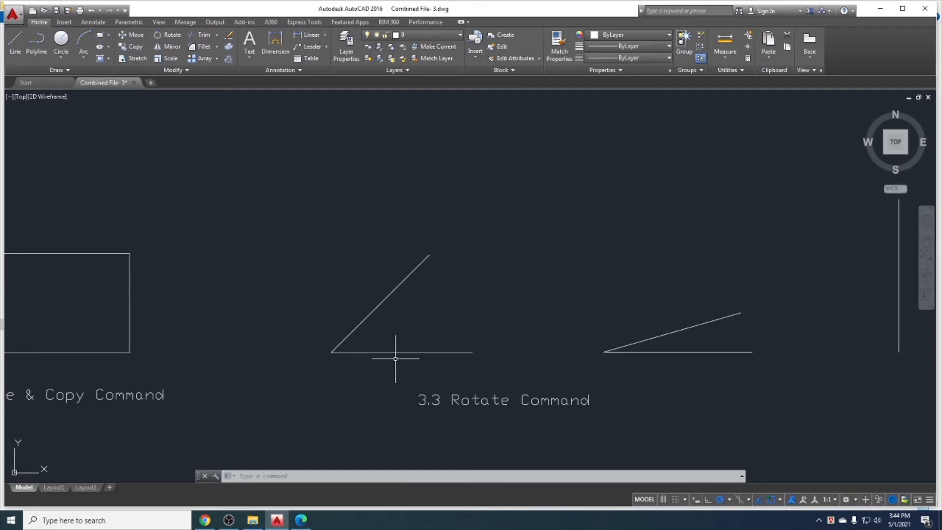
key("ctrl+z")
key("ctrl+z")
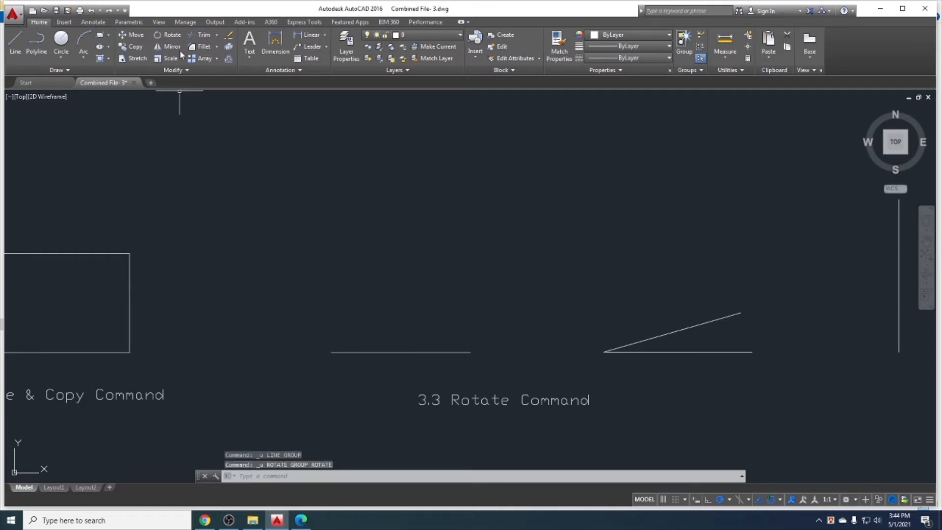
Rotate a copy of the single horizontal line by 45° about its left endpoint using the Copy option, and select the copy.
left_click(166, 35)
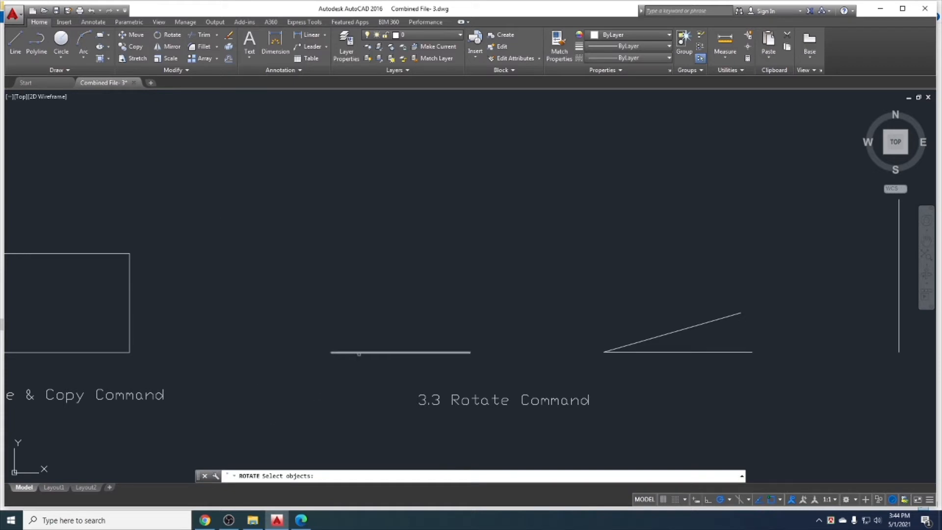
left_click(356, 352)
key("Return")
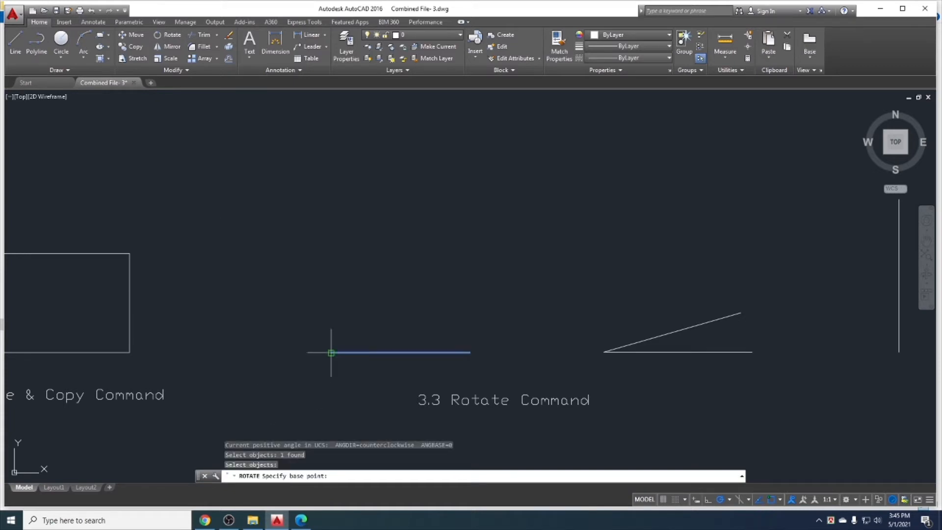
left_click(331, 352)
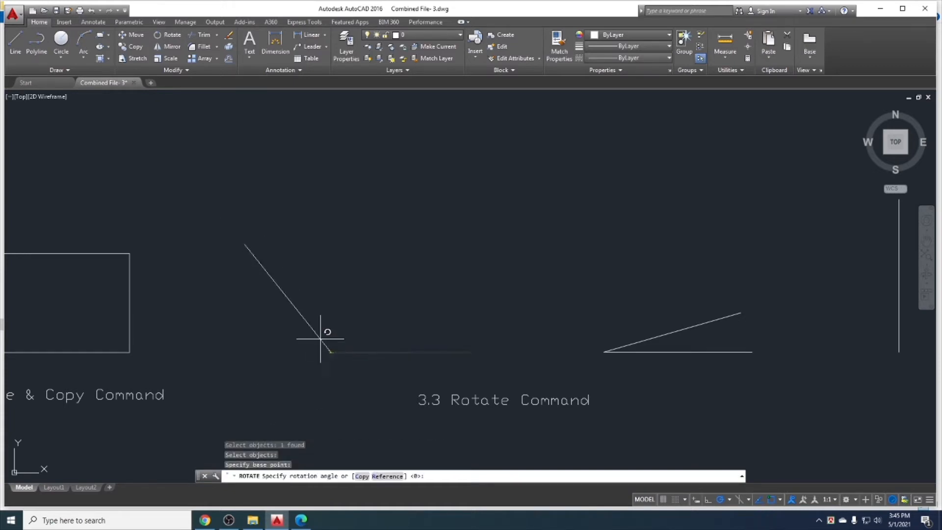
left_click(360, 476)
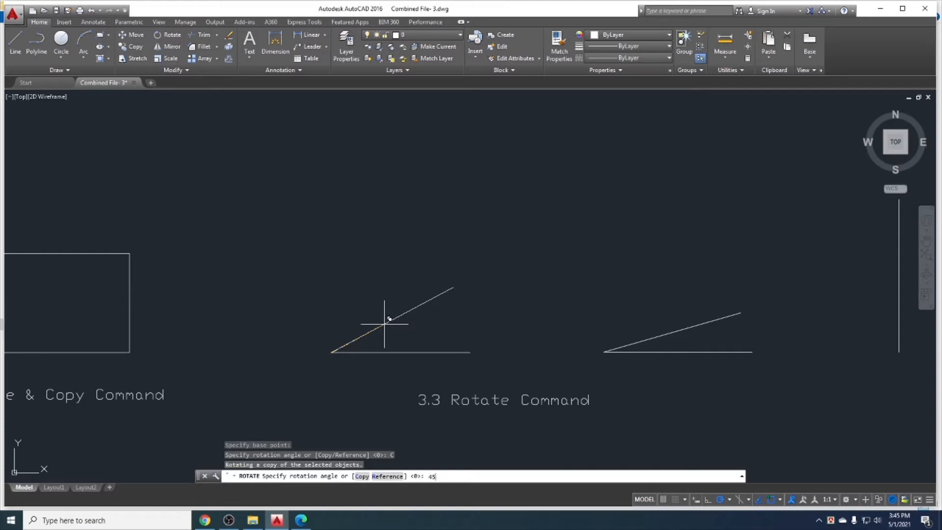
key("Return")
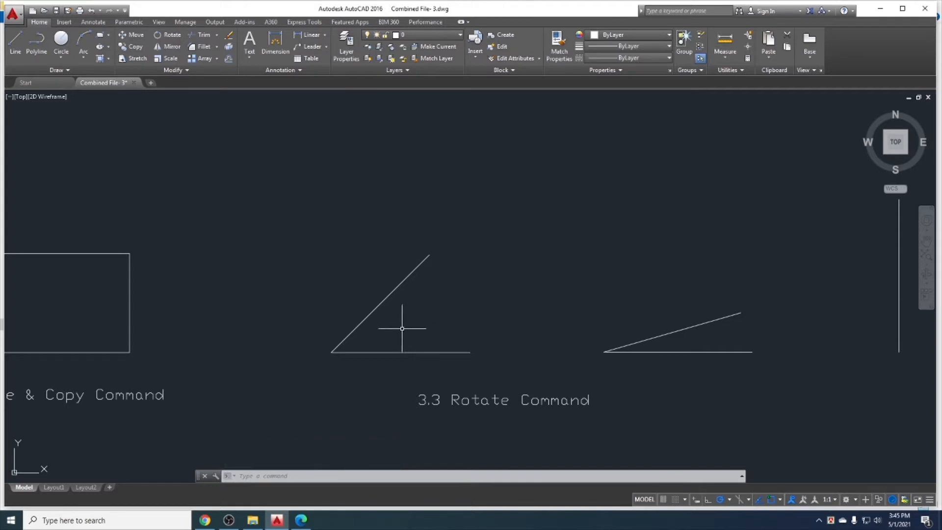
left_click(401, 329)
left_click(346, 295)
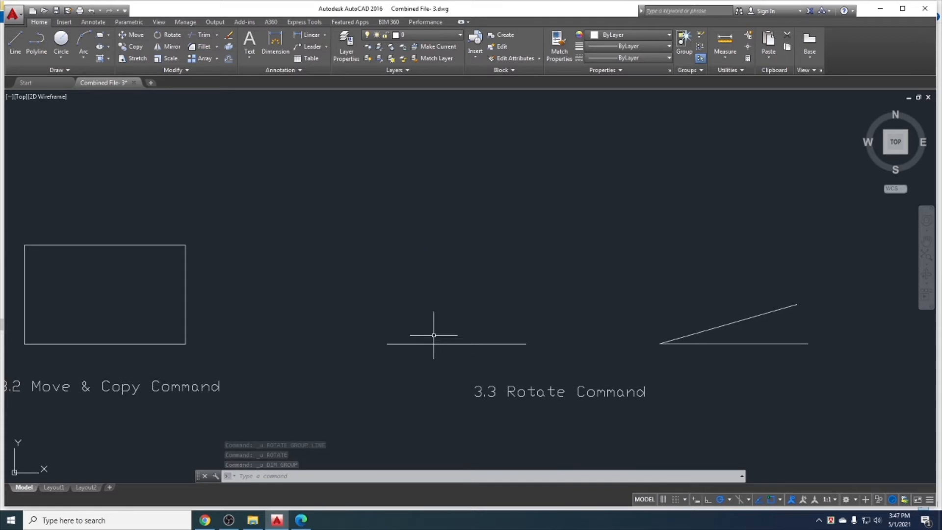
Rotate the inclined line of the Rotate exercise's angle figure by 45° about the shared vertex, and undo that rotation.
scroll(454, 340, "up", 2)
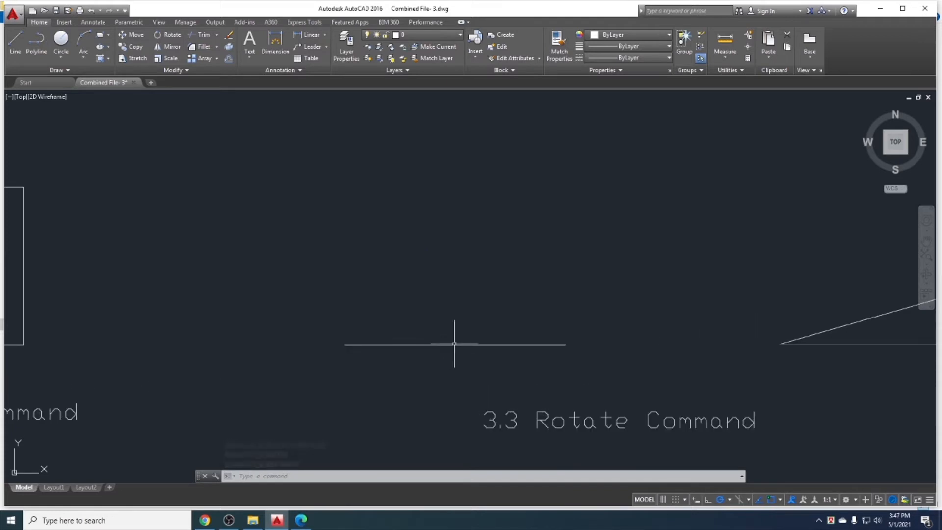
scroll(417, 314, "down", 2)
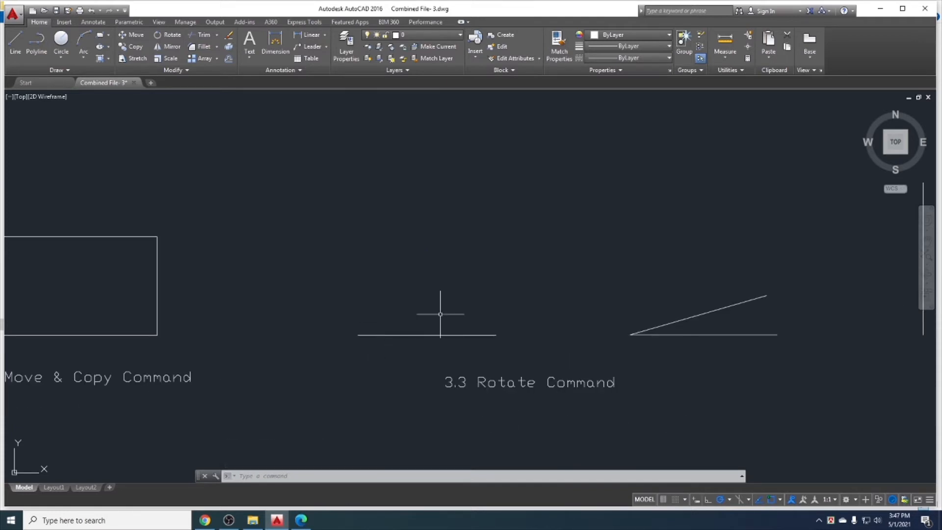
middle_click_drag(439, 311, 344, 322)
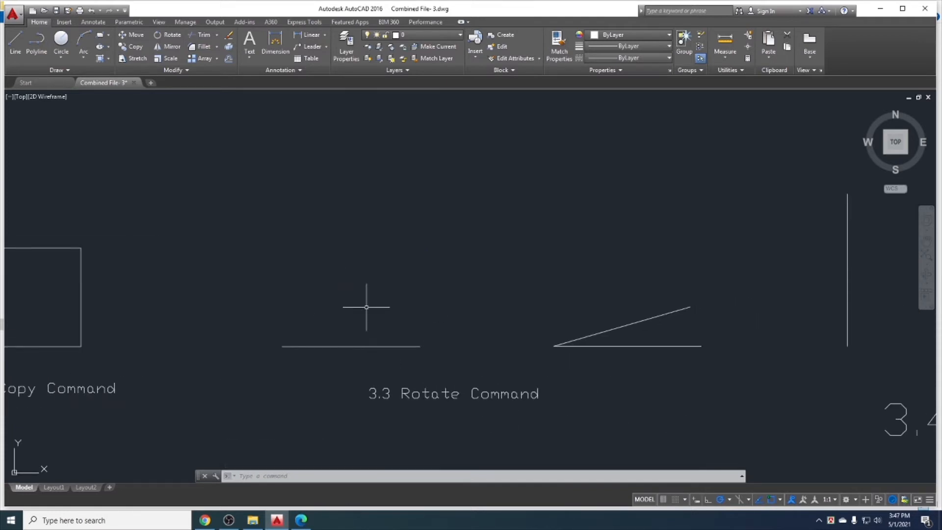
left_click(167, 36)
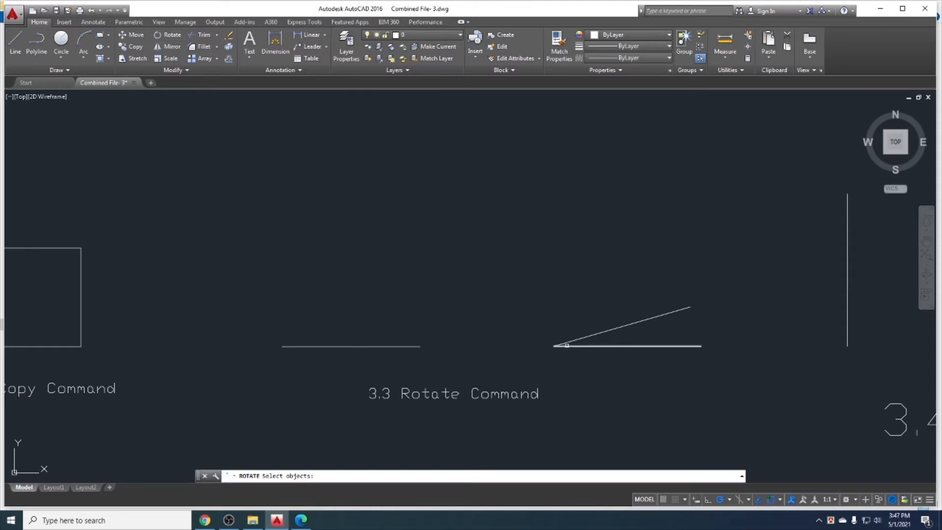
left_click(572, 340)
key("Return")
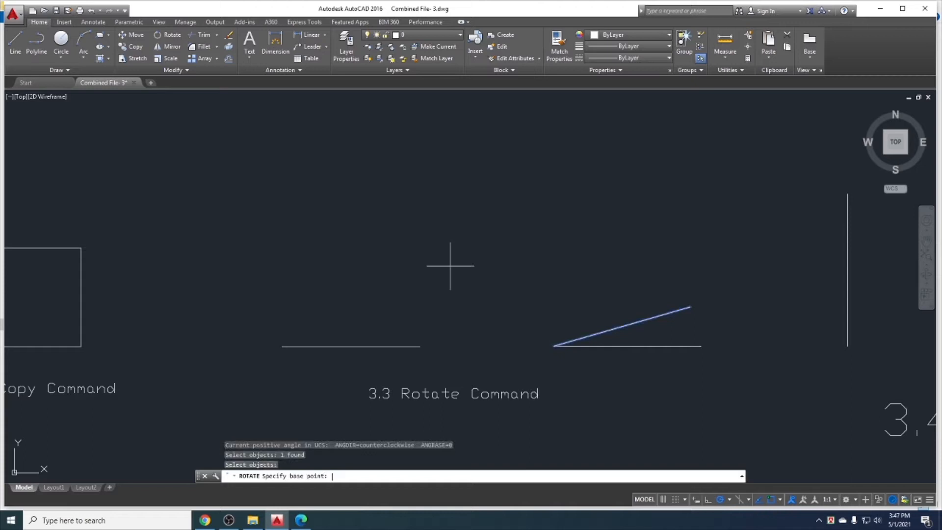
left_click(554, 346)
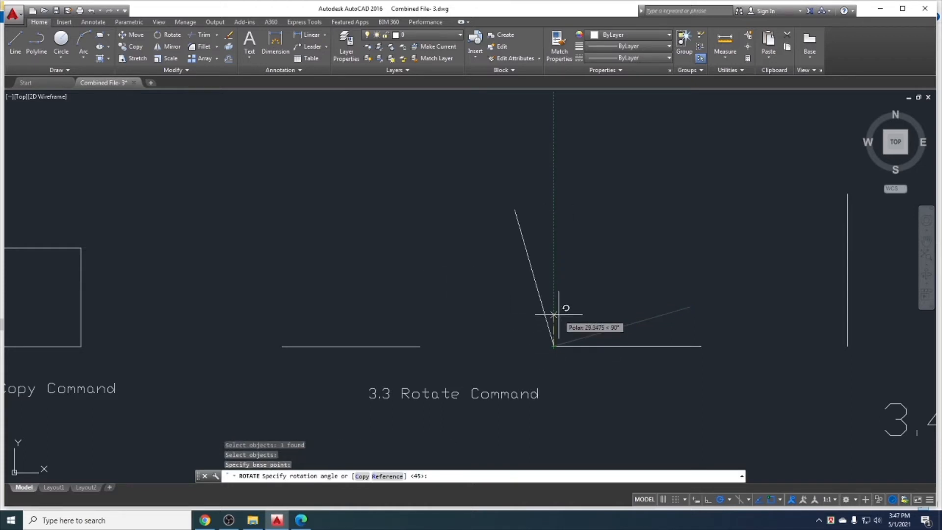
type("4")
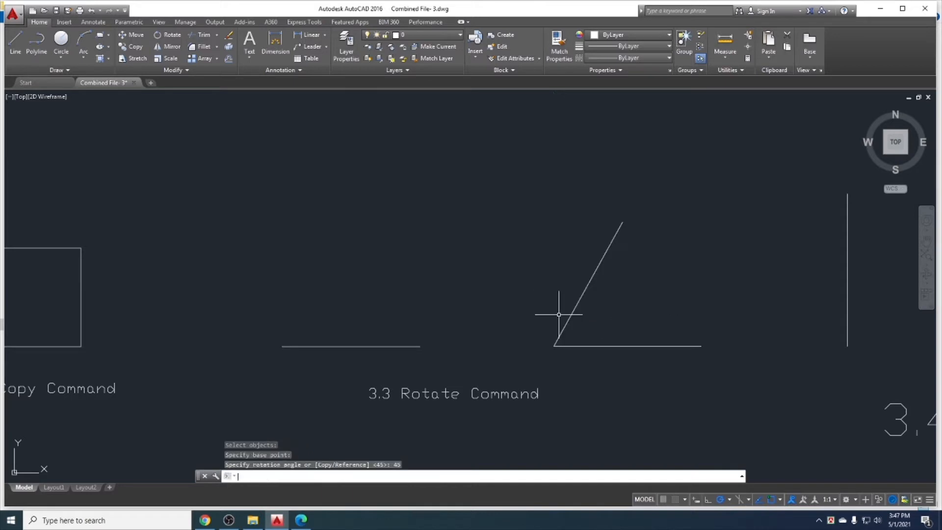
key("Return")
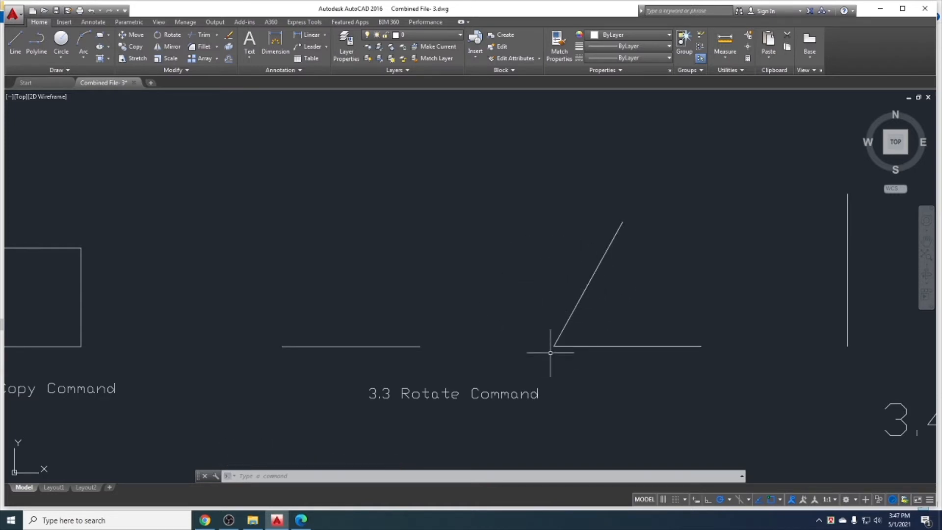
key("ctrl+z")
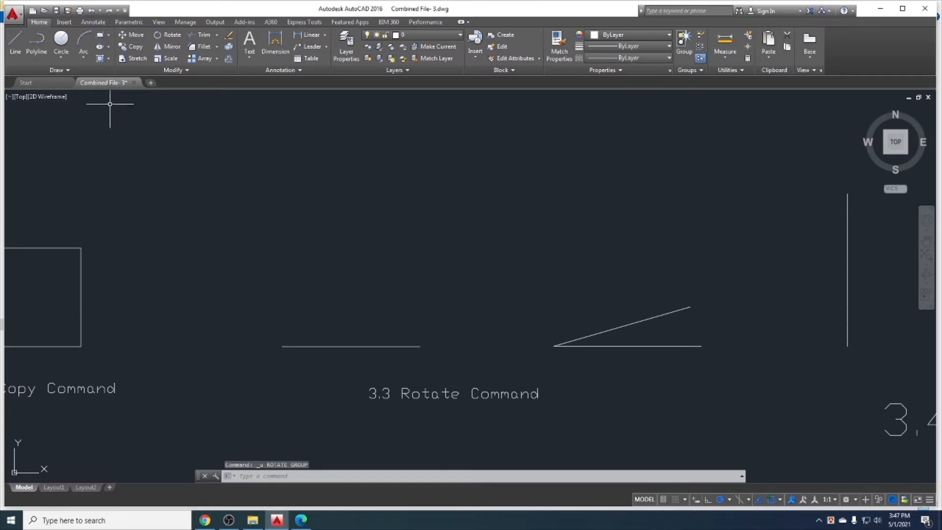
Rotate a copy of the angle figure's inclined line by 45° about the shared vertex using the Copy option.
left_click(168, 34)
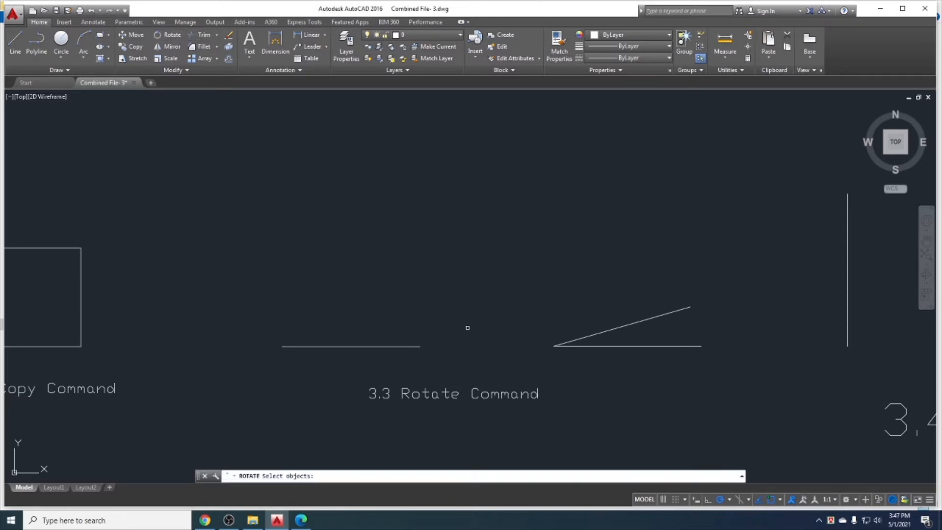
left_click(586, 334)
key("Return")
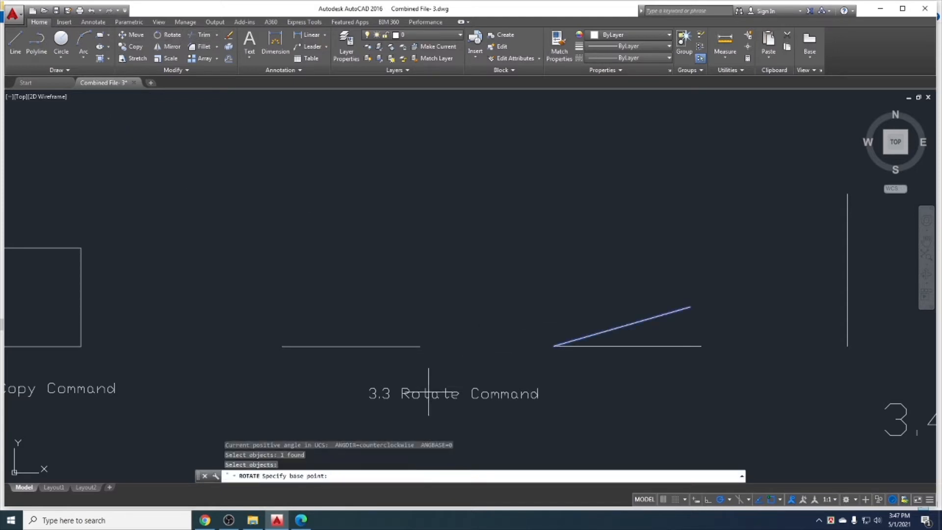
left_click(553, 346)
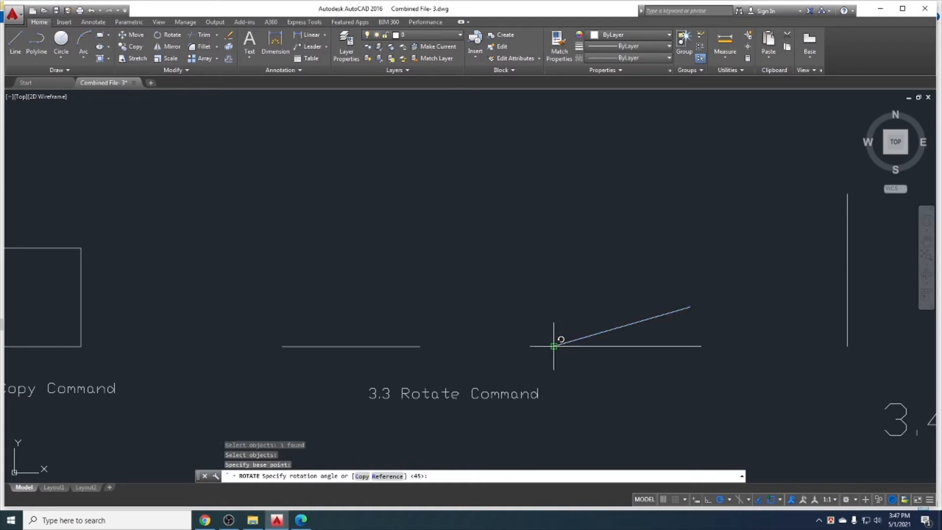
left_click(364, 476)
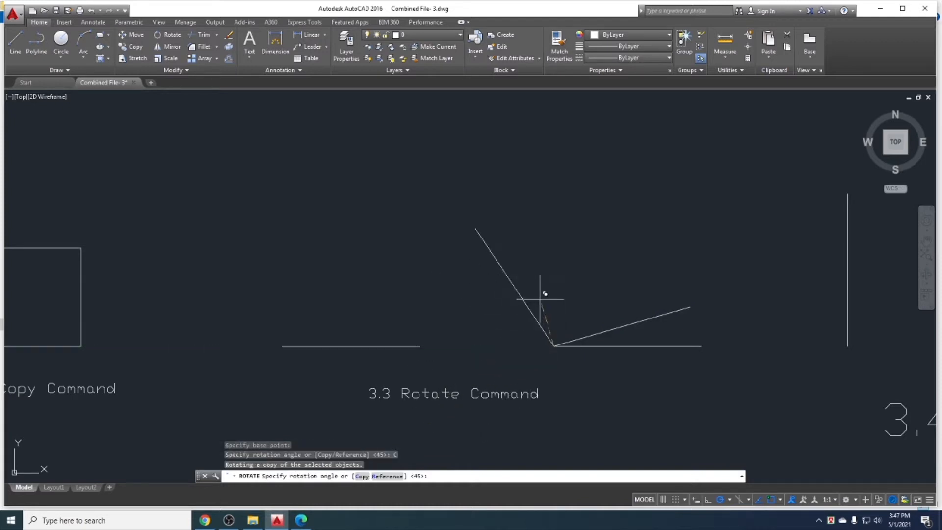
type("45")
key("Return")
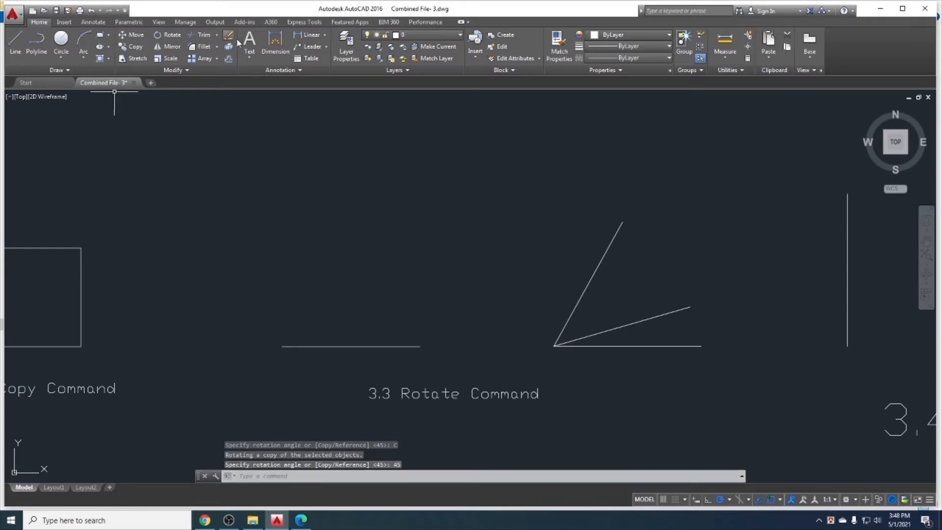
Dimension the angle between the steep rotated copy and the horizontal line, placing the arc outside the shorter lines' midpoints.
left_click(278, 49)
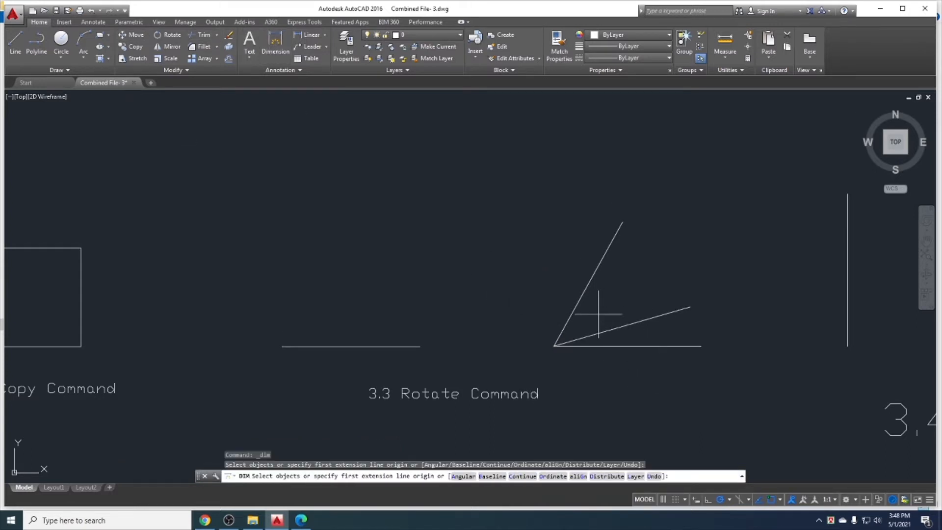
left_click(579, 304)
left_click(610, 346)
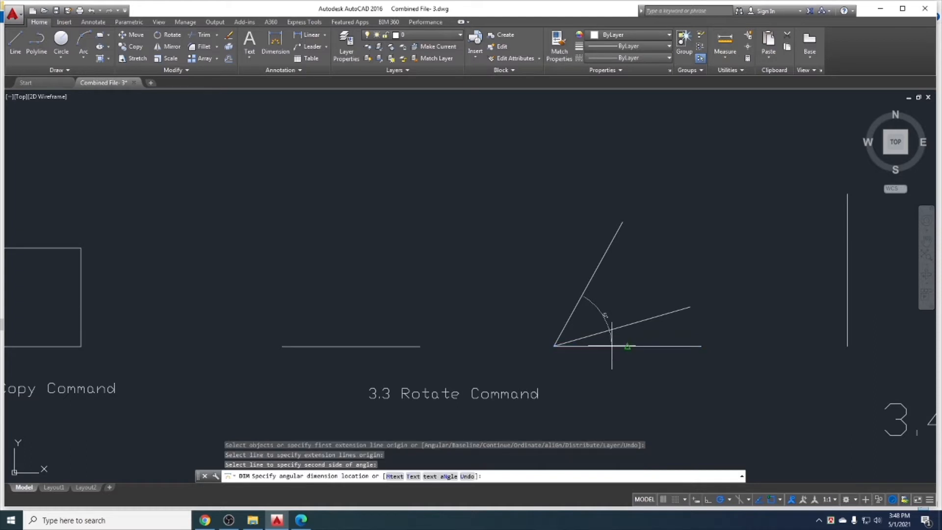
left_click(649, 292)
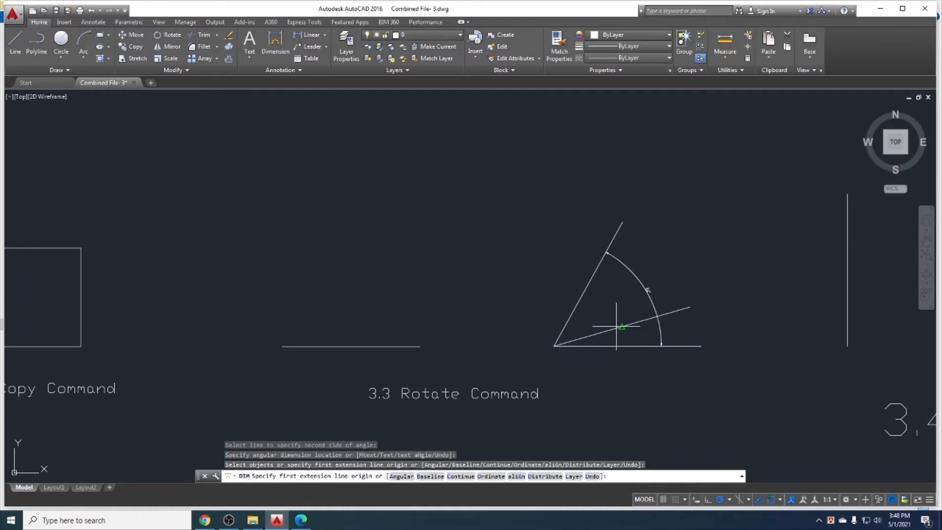
left_click(613, 327)
left_click(621, 345)
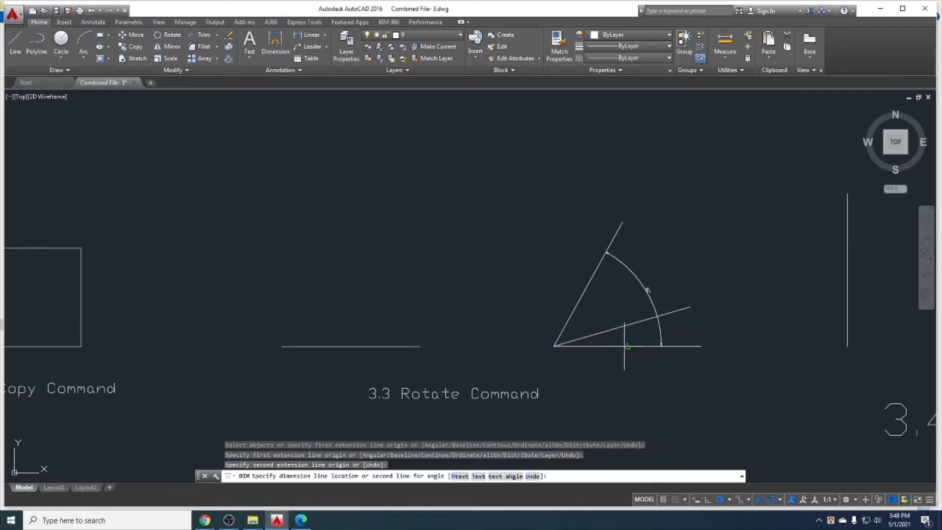
key("Escape")
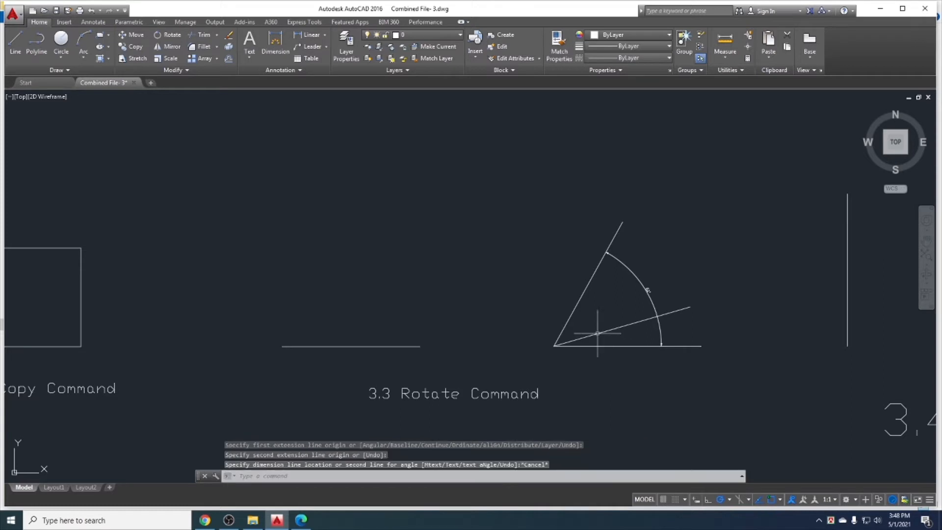
Dimension the angle between the original inclined line and the horizontal line, placing the arc close to the vertex.
left_click(275, 43)
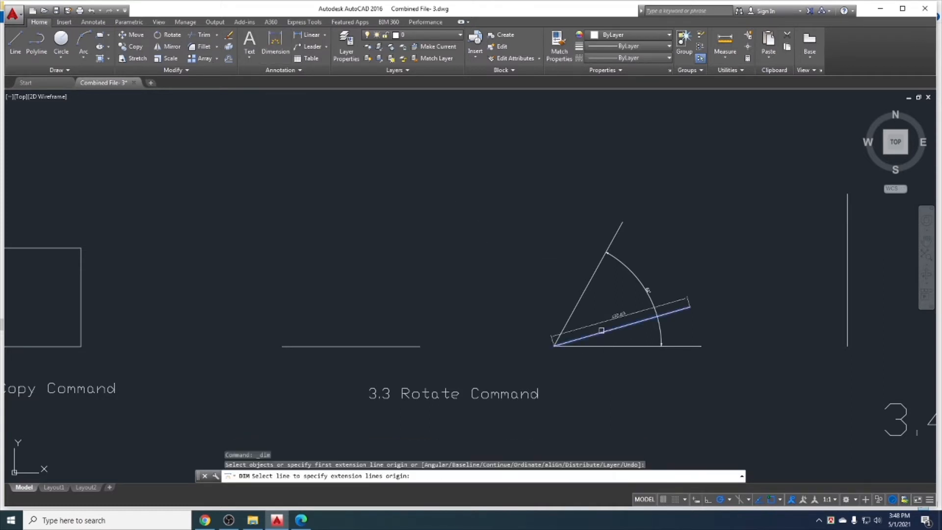
left_click(601, 330)
left_click(611, 345)
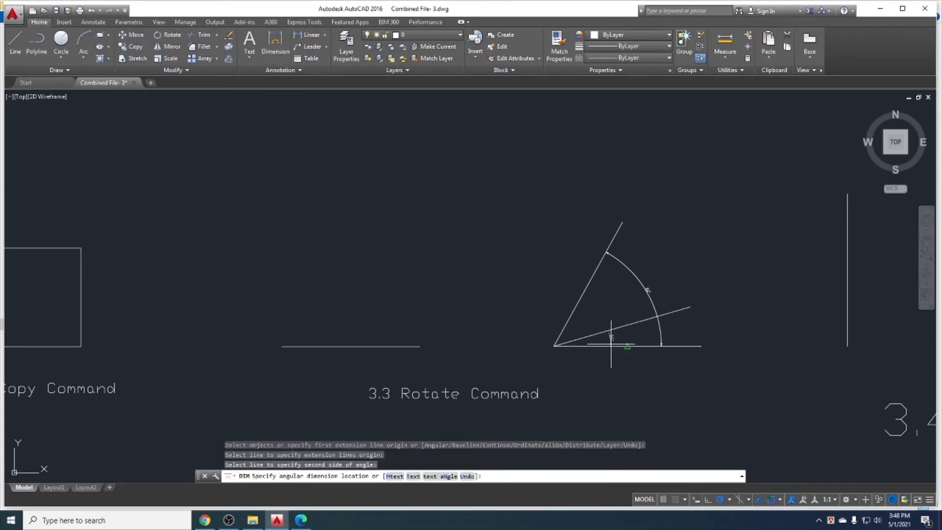
left_click(610, 343)
scroll(626, 331, "up", 4)
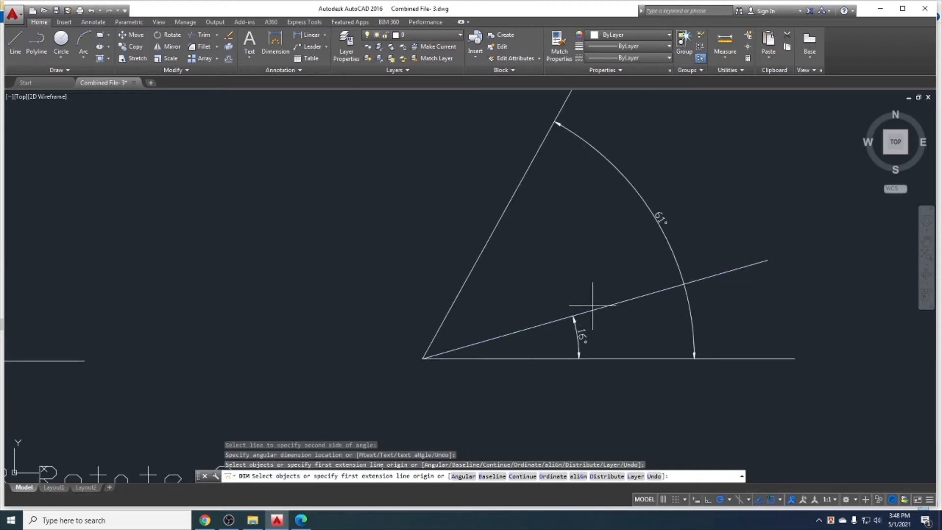
key("Escape")
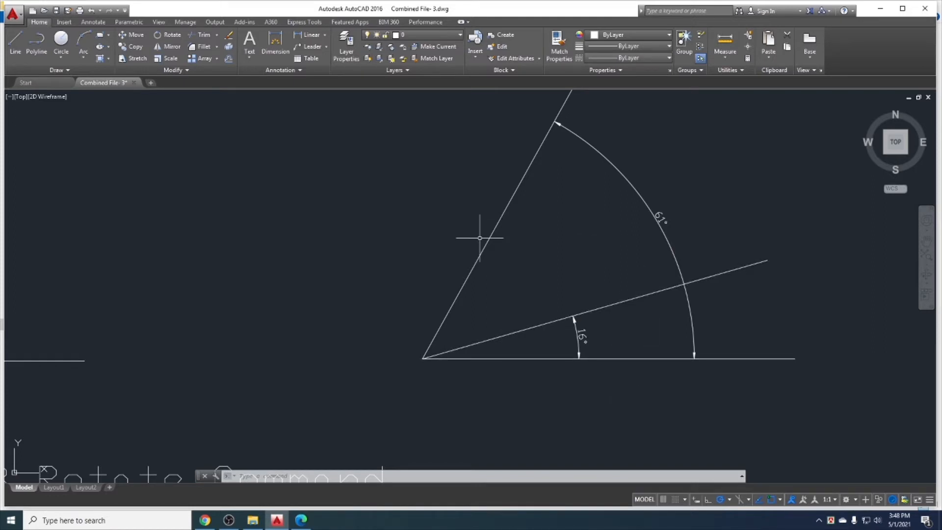
Delete both angular dimensions from the Rotate exercise's angle figure.
left_click_drag(693, 235, 616, 219)
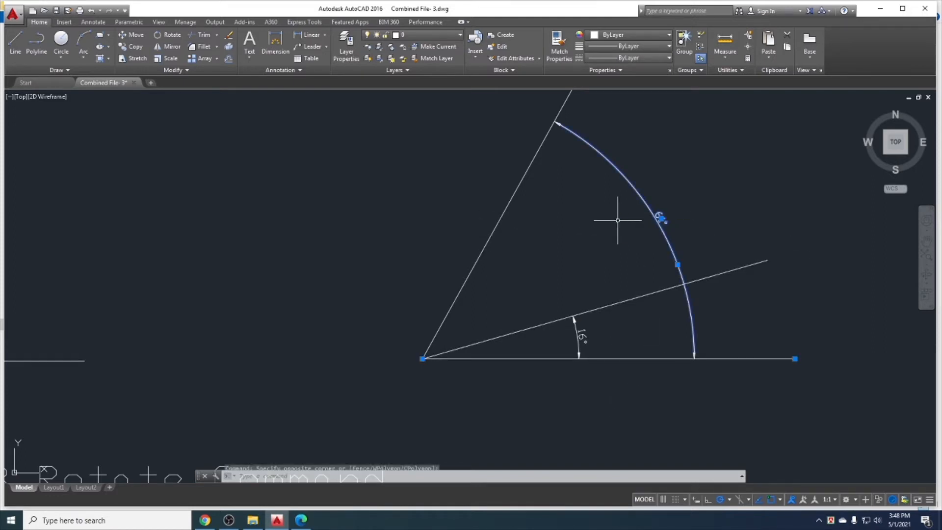
key("Delete")
left_click(572, 331)
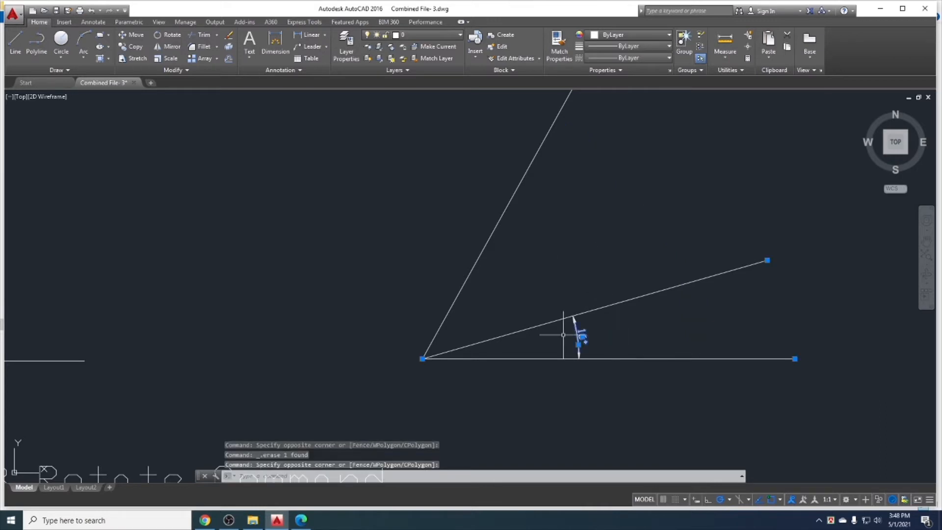
key("Delete")
left_click(562, 242)
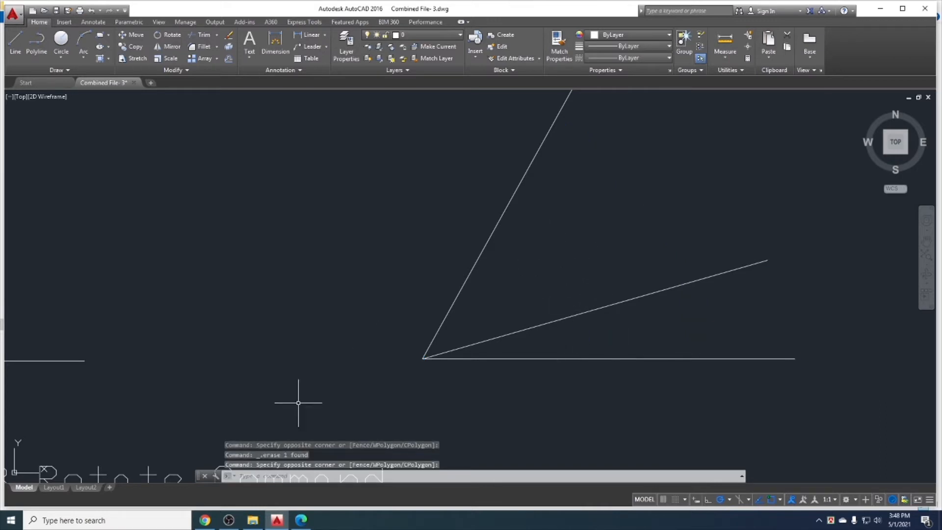
Rotate the inclined line about the vertex by Reference, from the horizontal line's far endpoint to the vertex, with new angle 45°, and undo it.
left_click(169, 35)
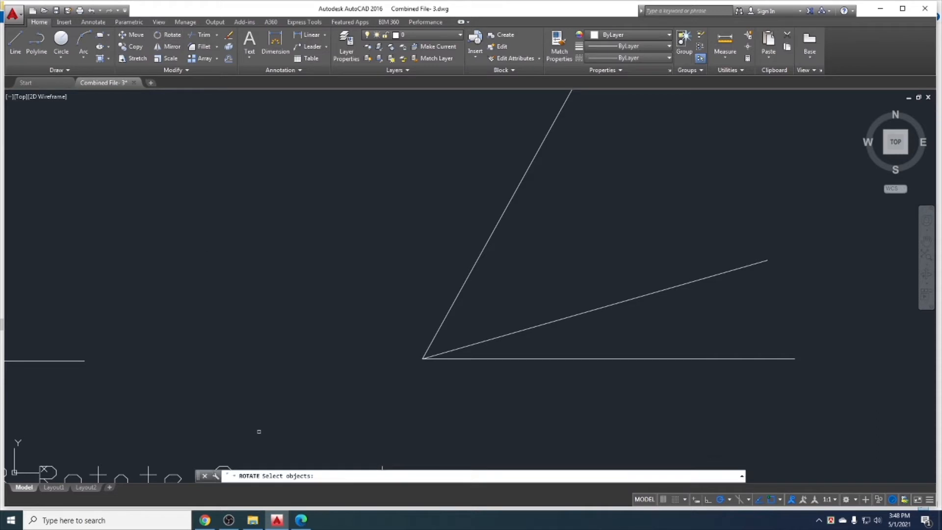
left_click(479, 342)
key("Return")
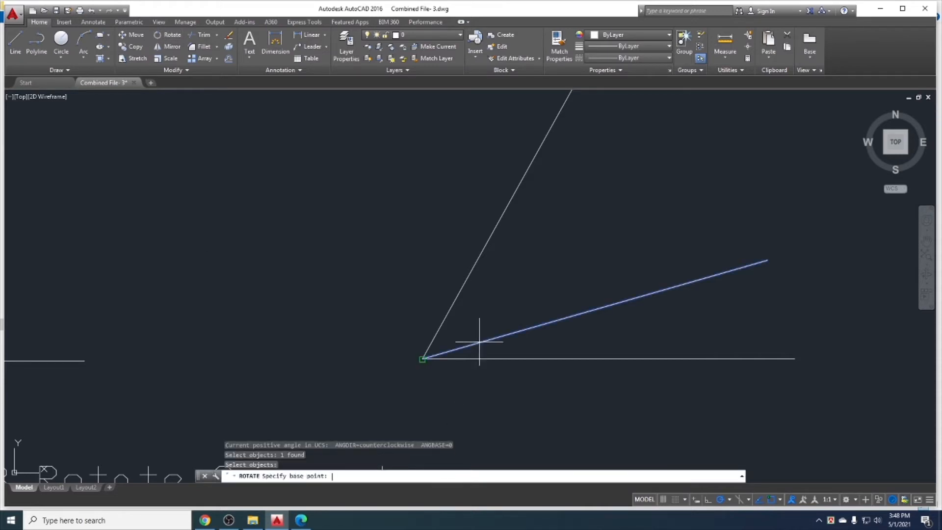
left_click(422, 358)
type("R")
key("Return")
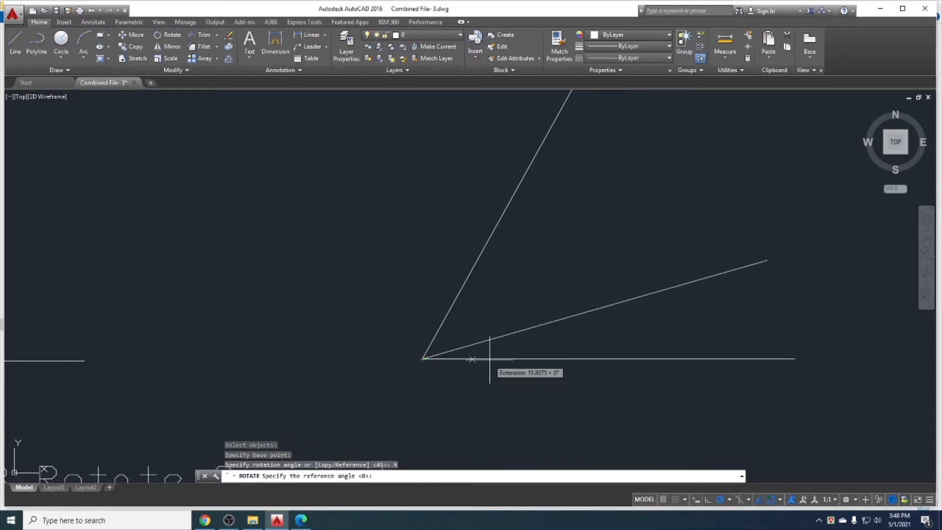
left_click(794, 359)
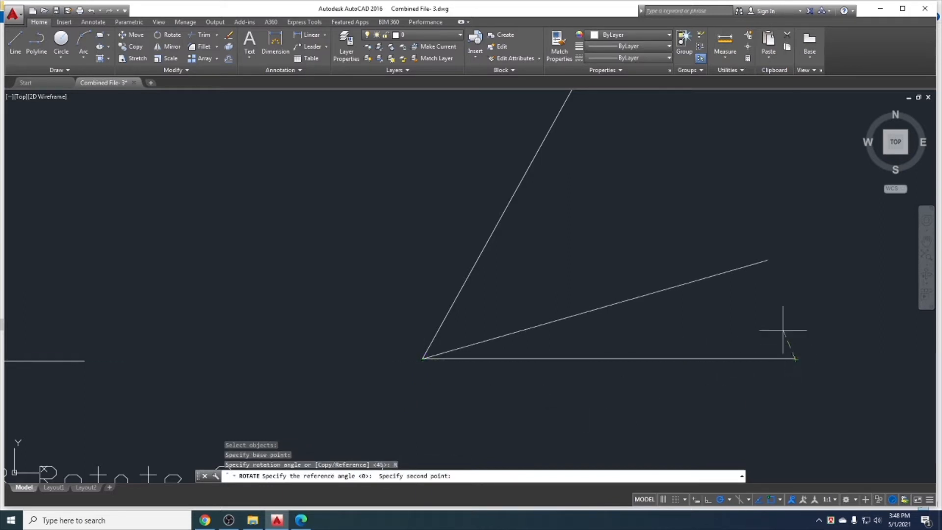
left_click(423, 358)
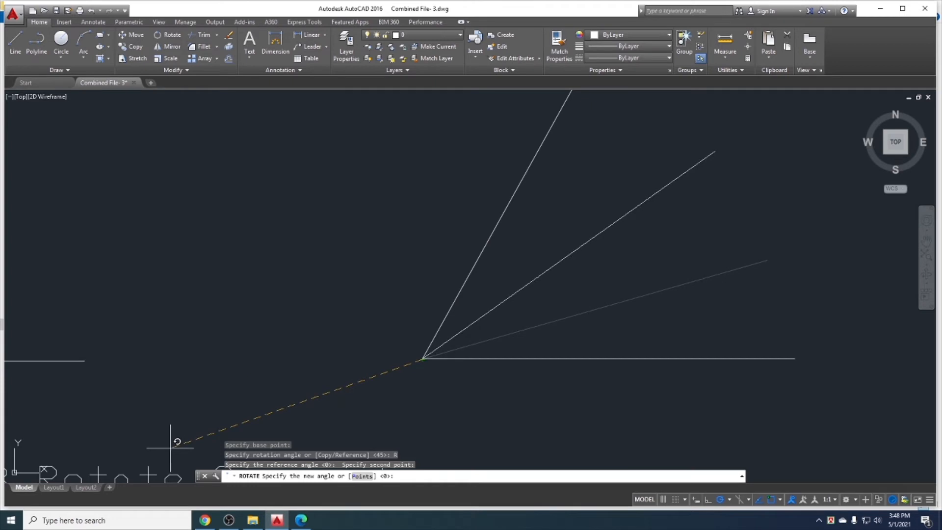
key("Return")
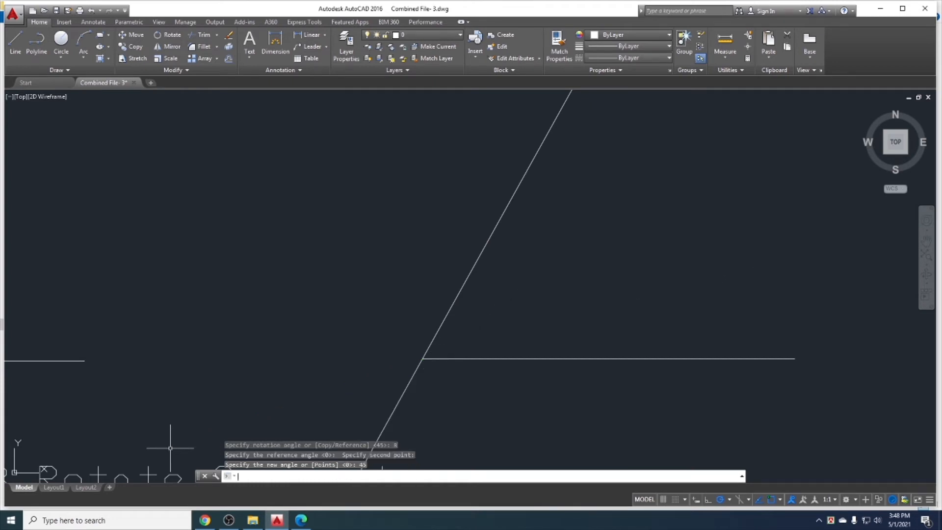
key("ctrl+z")
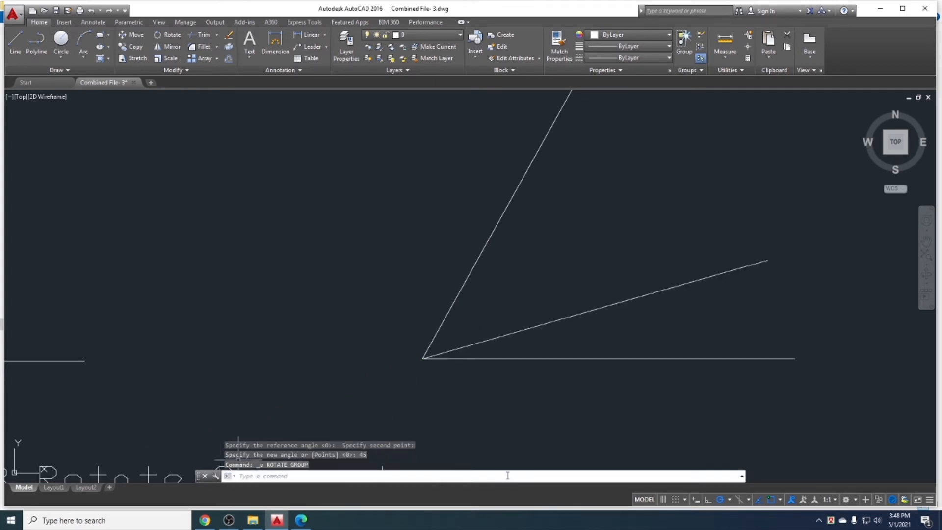
Rotate the inclined line about the vertex by Reference, from the vertex to the horizontal line's far endpoint, with new angle 45°.
left_click(470, 350)
left_click(469, 337)
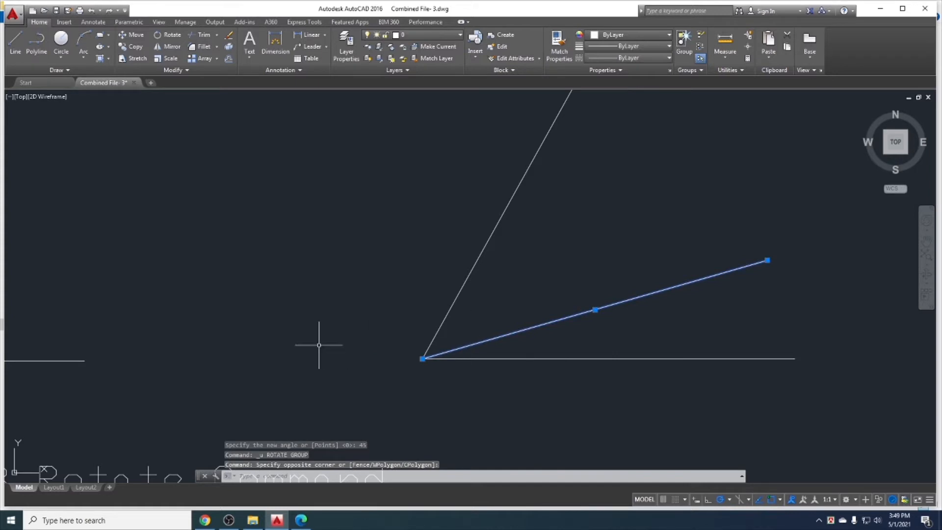
type("ro")
key("Return")
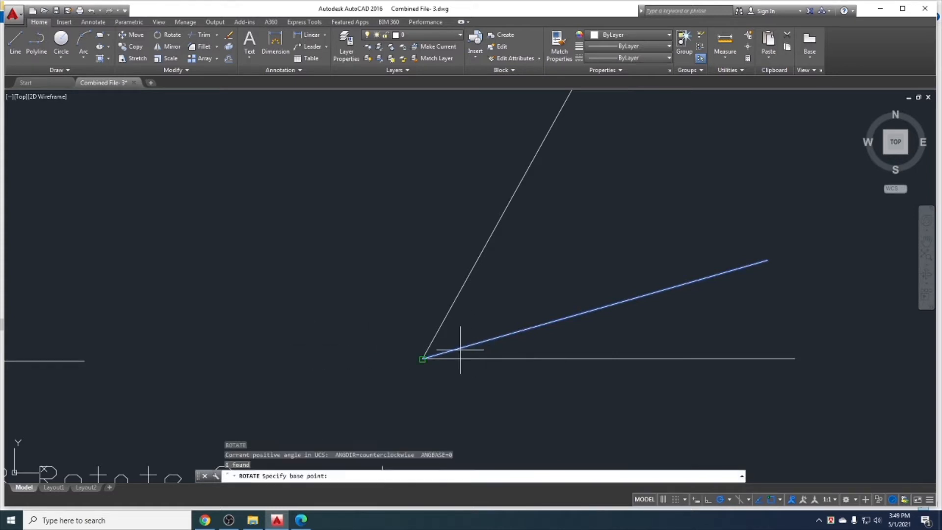
left_click(422, 358)
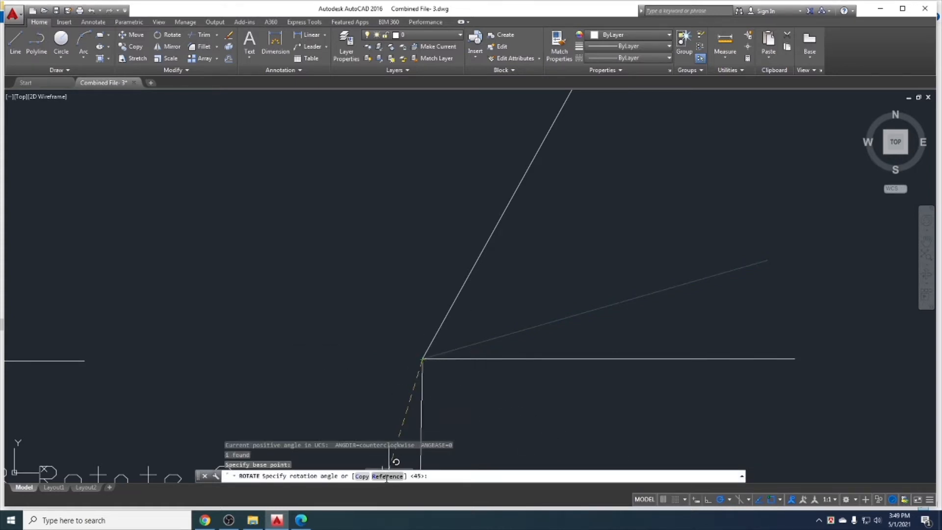
left_click(387, 476)
left_click(422, 359)
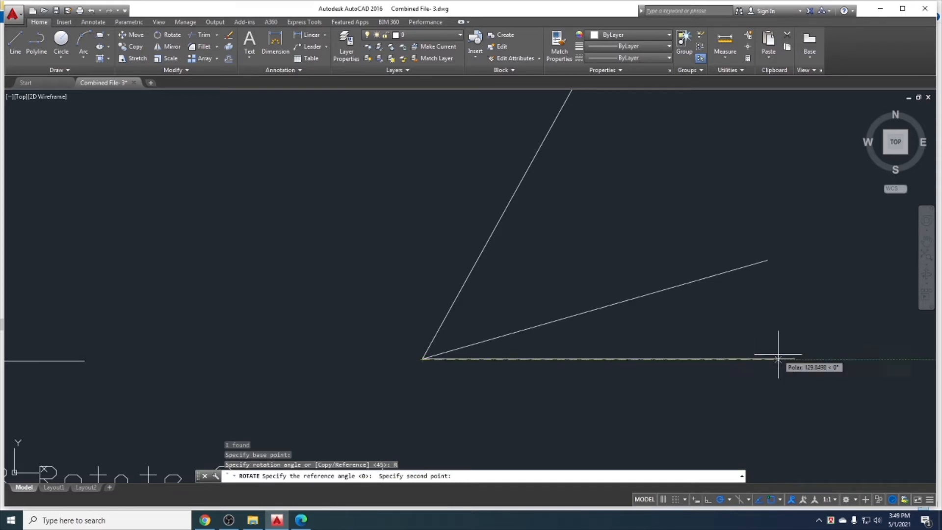
left_click(795, 358)
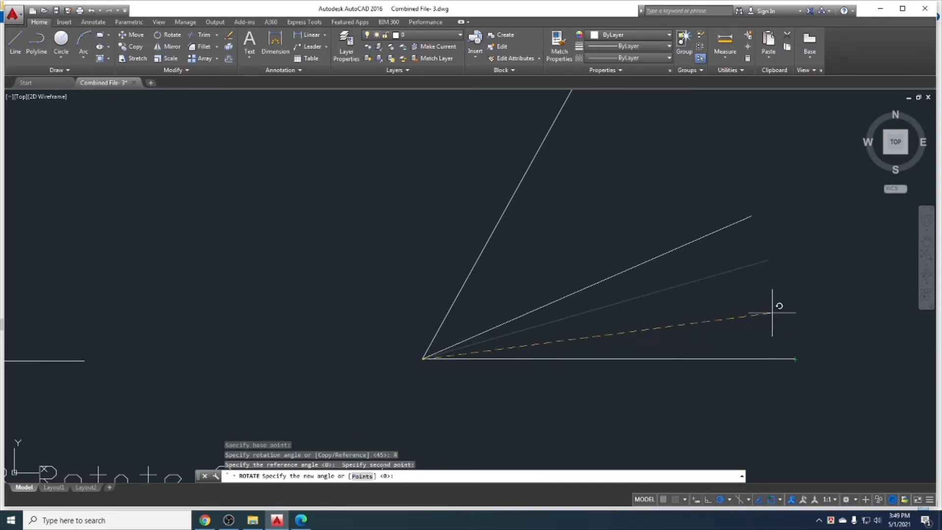
key("Return")
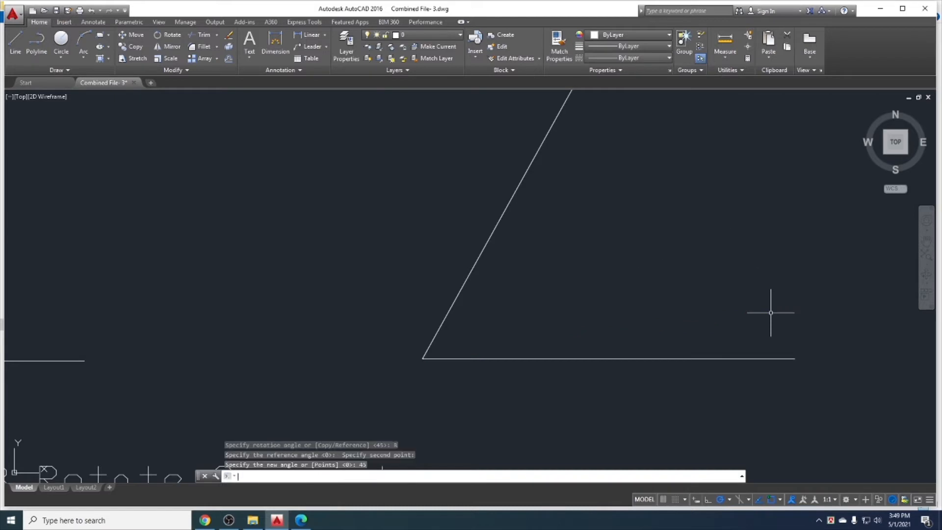
Cut one of the two overlapping steep lines in the angle figure and paste it to the left of the figure.
scroll(748, 296, "down", 6)
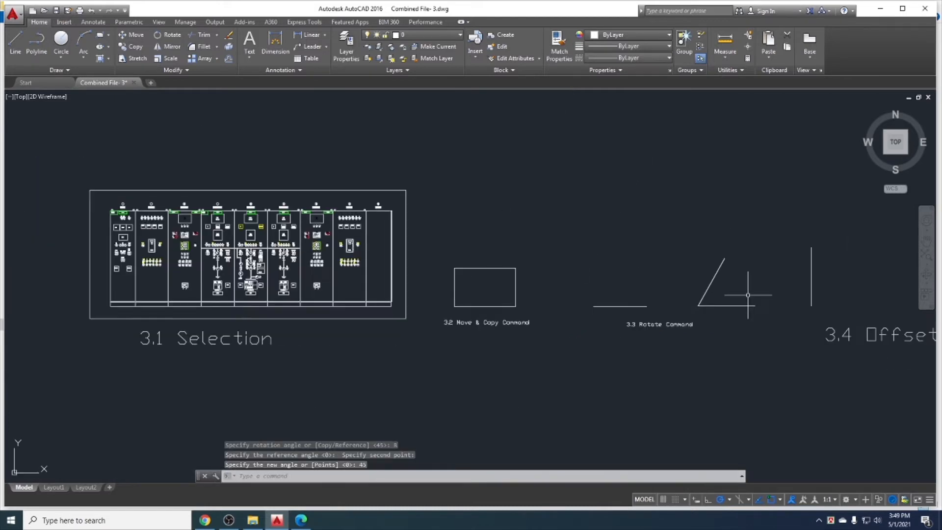
scroll(746, 298, "up", 2)
middle_click_drag(740, 301, 575, 295)
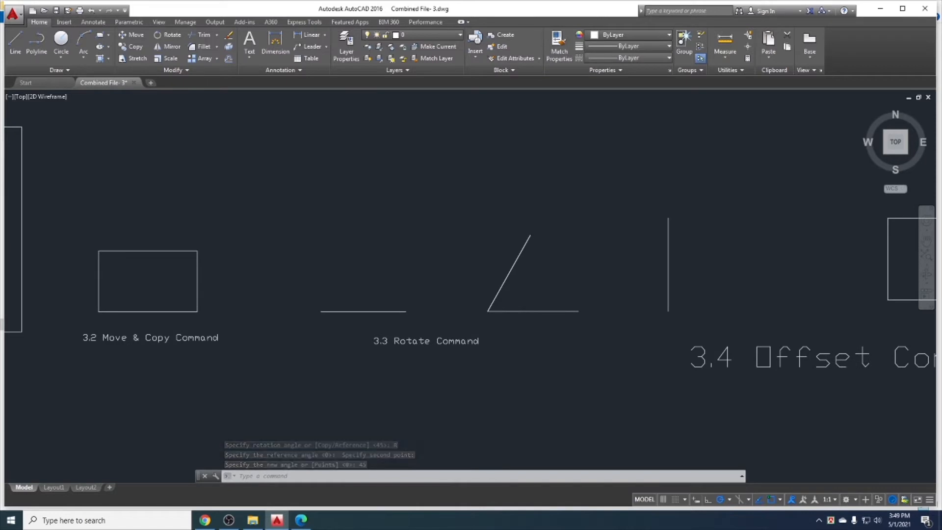
scroll(533, 276, "up", 5)
left_click(423, 264)
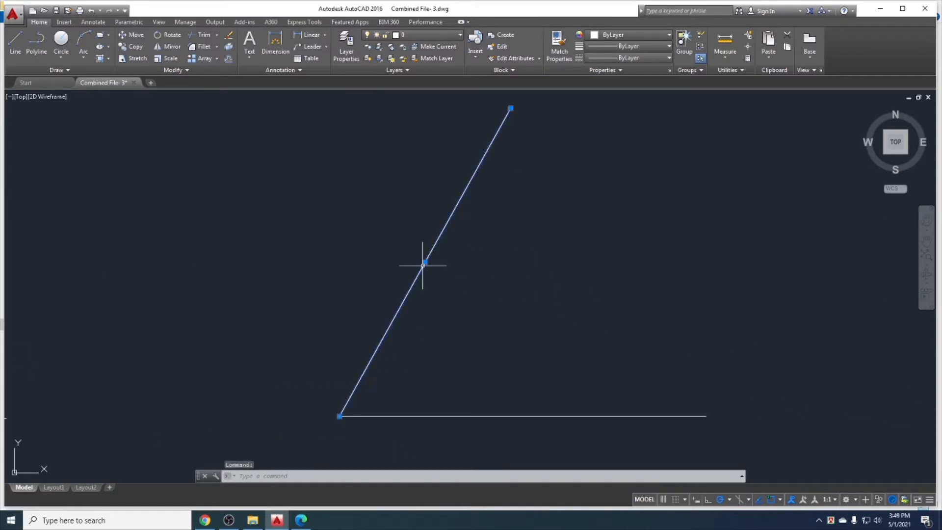
key("ctrl+x")
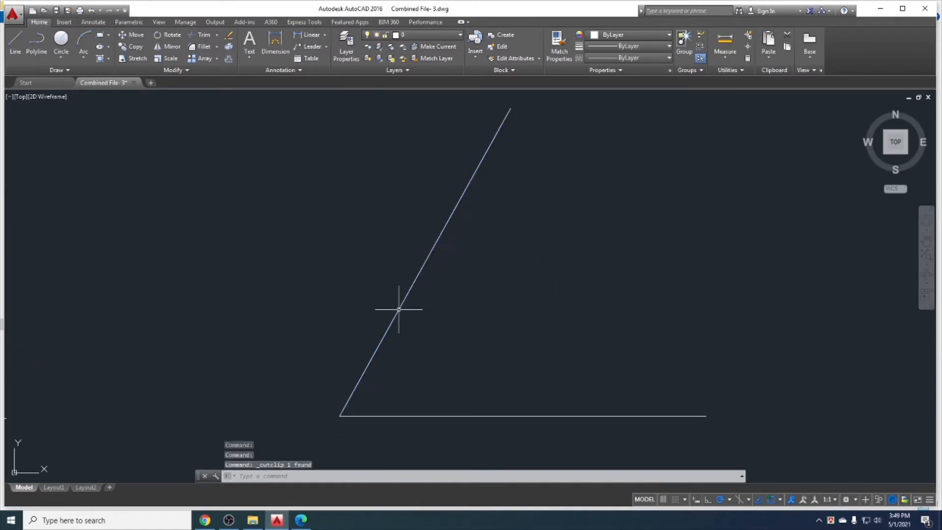
key("ctrl+v")
left_click(251, 328)
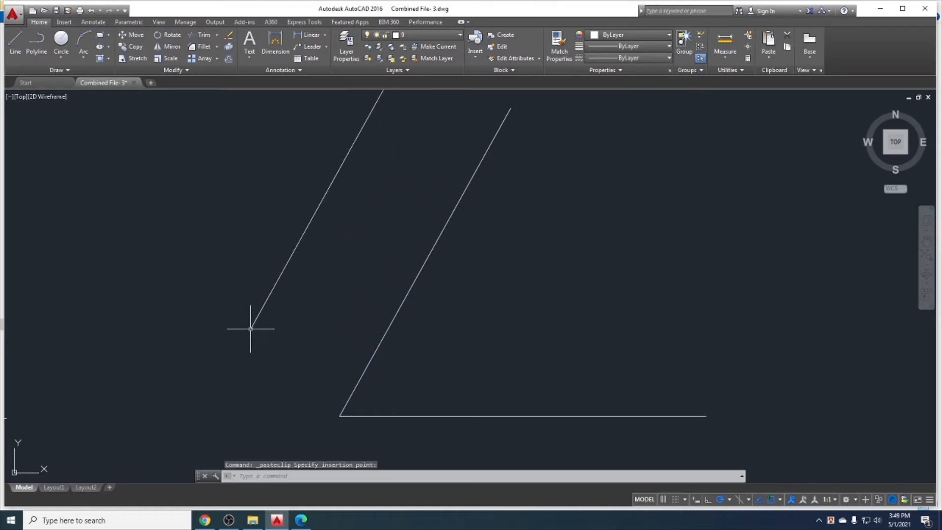
Undo the paste and cut of the steep line, and the last Reference rotation in the angle figure.
key("Escape")
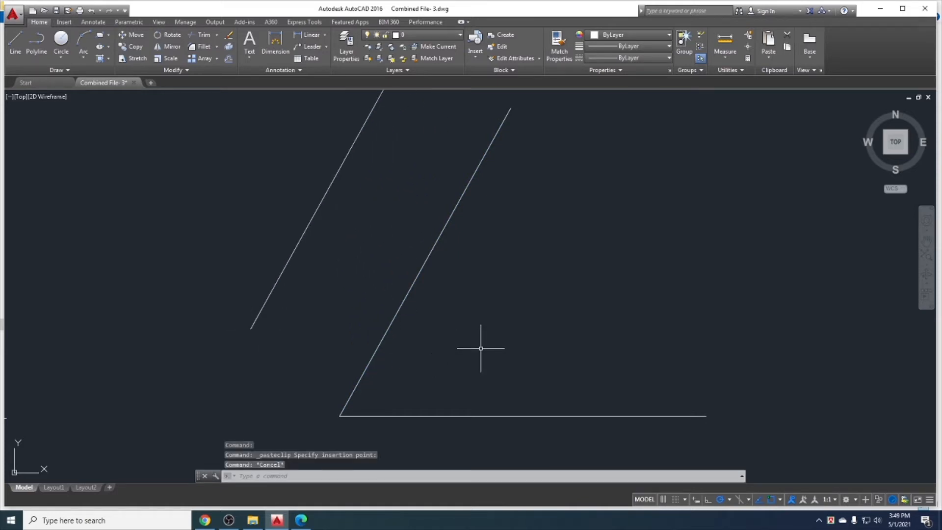
key("ctrl+z")
key("ctrl+z")
key("ctrl+z")
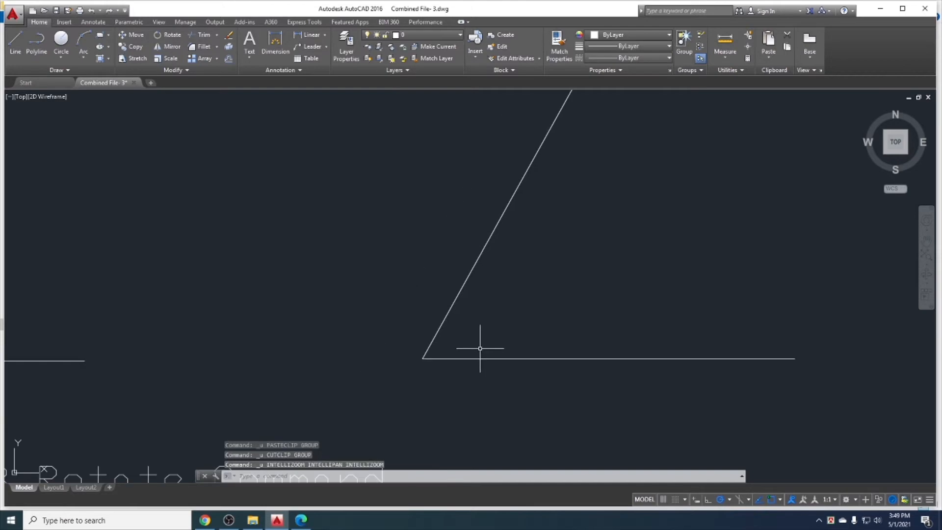
key("ctrl+z")
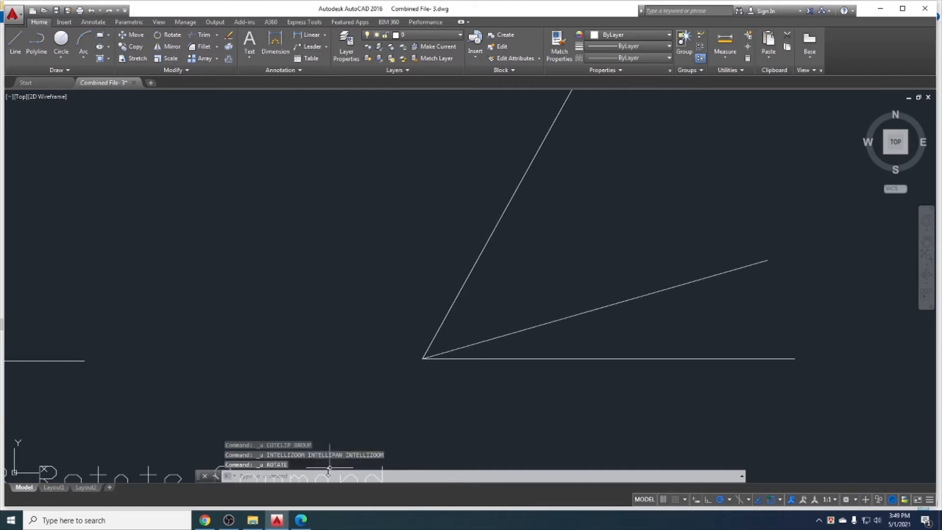
left_click(228, 520)
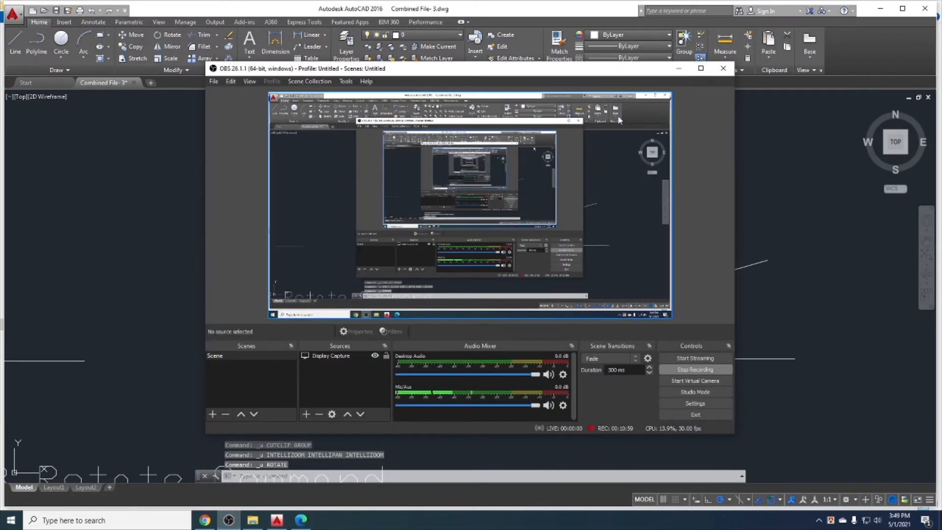
left_click(679, 68)
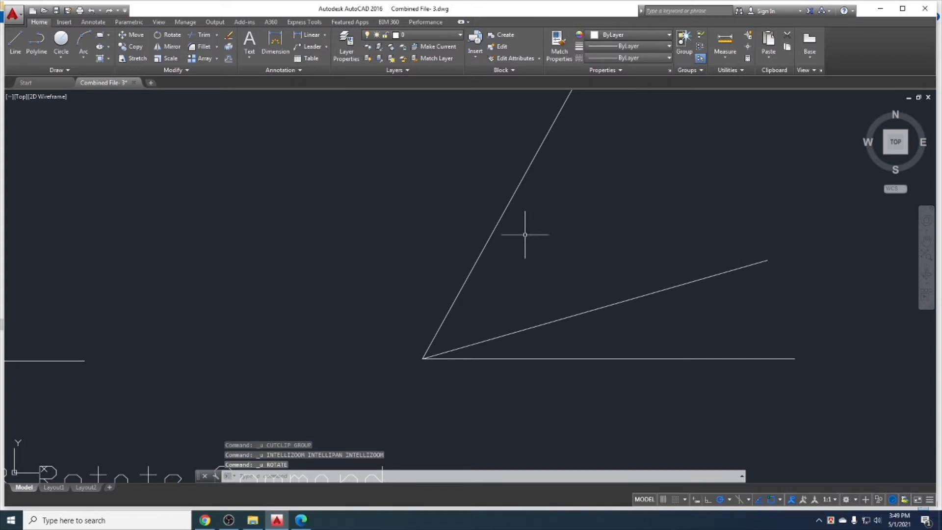
scroll(567, 253, "down", 2)
left_click(602, 294)
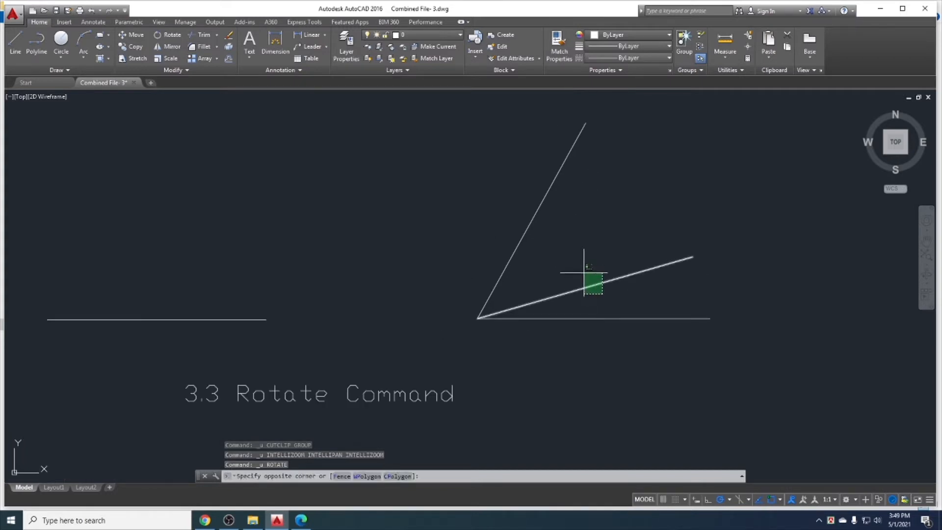
left_click(617, 304)
left_click(551, 243)
left_click(521, 221)
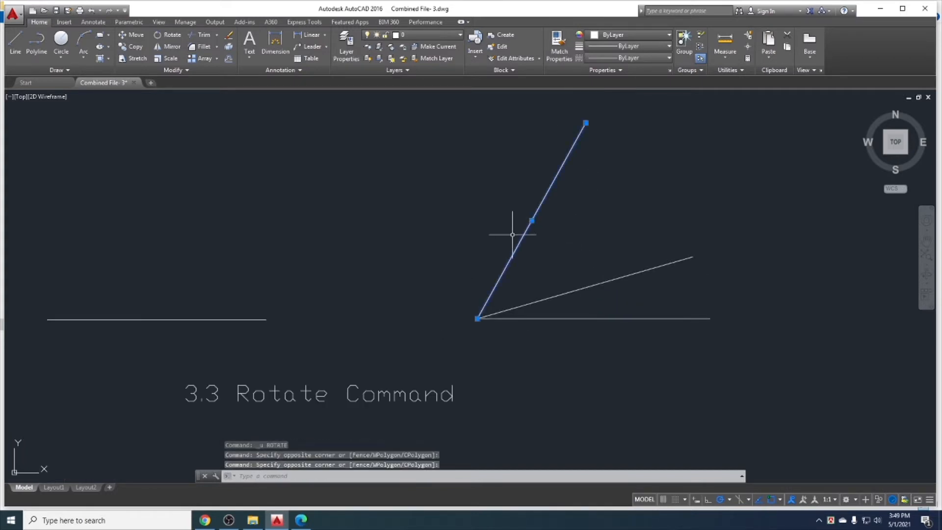
key("Escape")
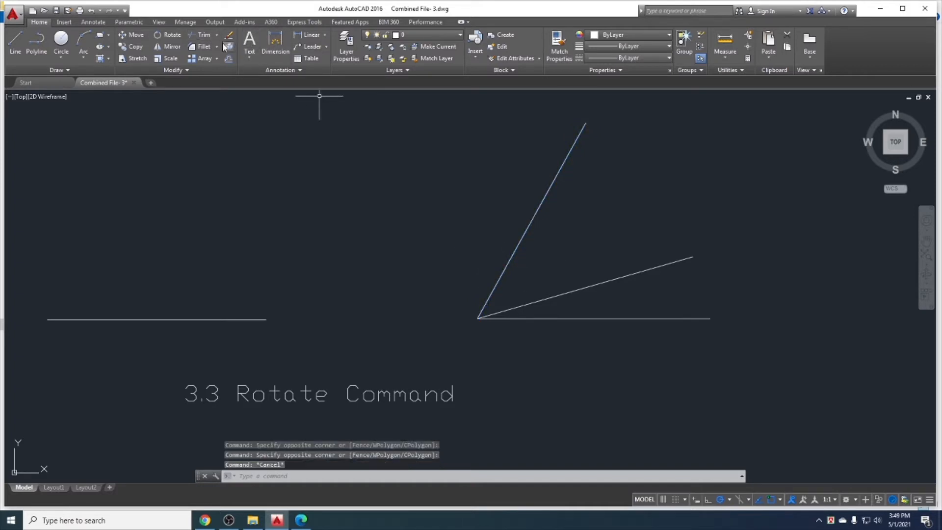
Rotate the shallow inclined line about the vertex by Reference, from the vertex to that line's far endpoint, with new angle 45°.
left_click(168, 35)
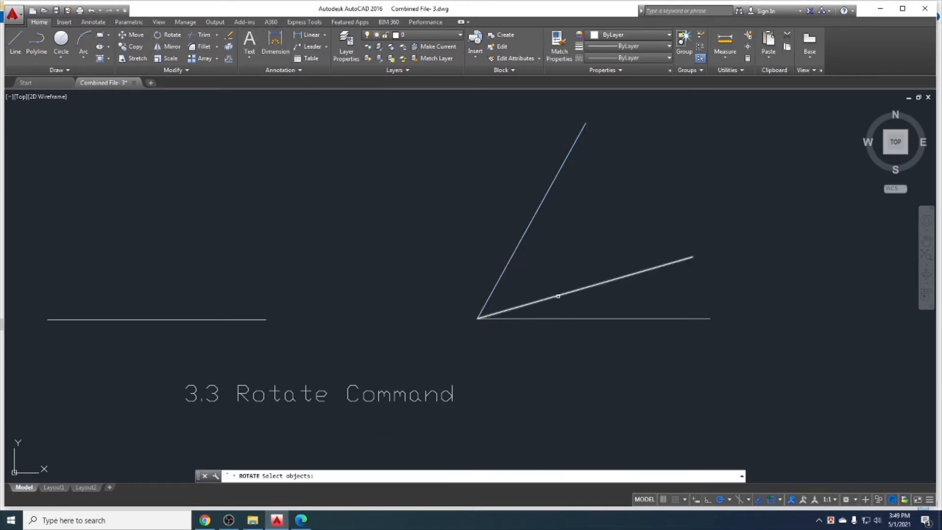
left_click(558, 295)
key("Return")
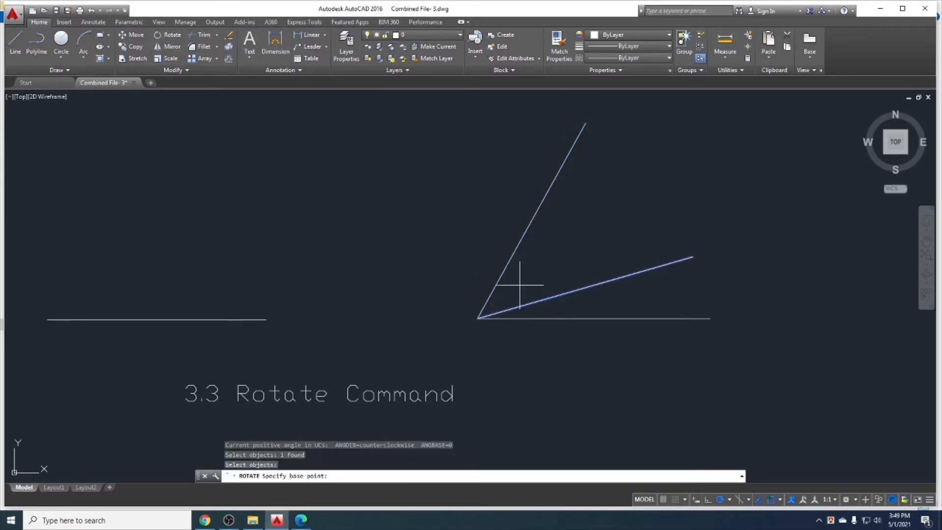
left_click(477, 318)
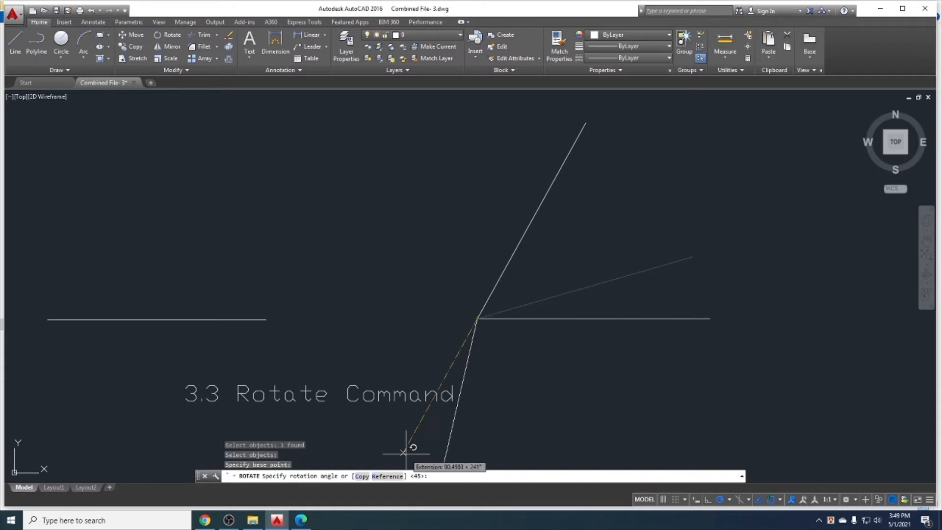
left_click(387, 475)
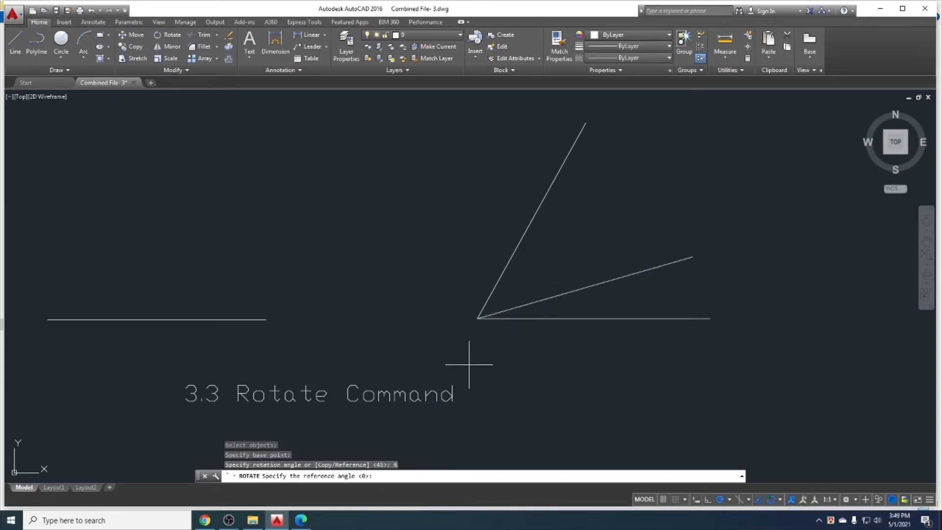
left_click(477, 318)
left_click(691, 257)
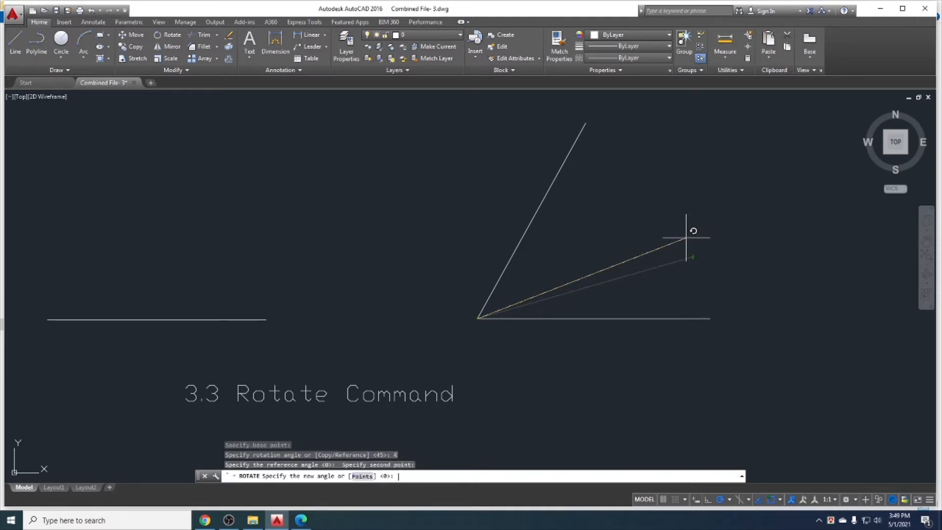
type("45")
key("Return")
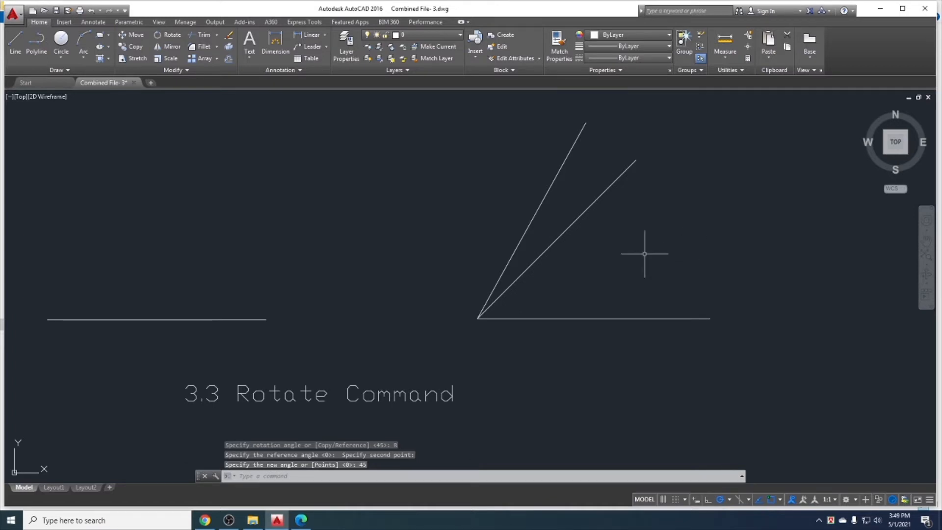
Add an angular dimension between the rotated line and the horizontal line of the angle figure, and undo it.
left_click(275, 43)
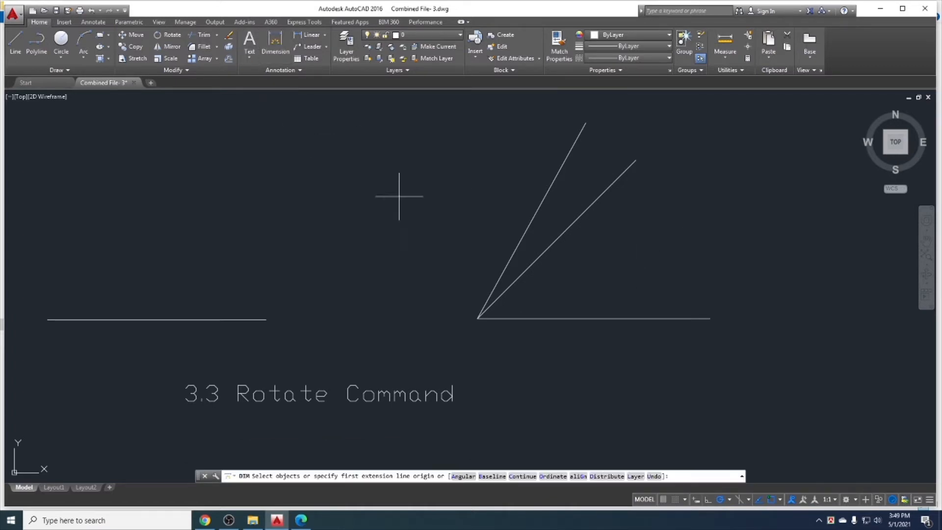
left_click(530, 266)
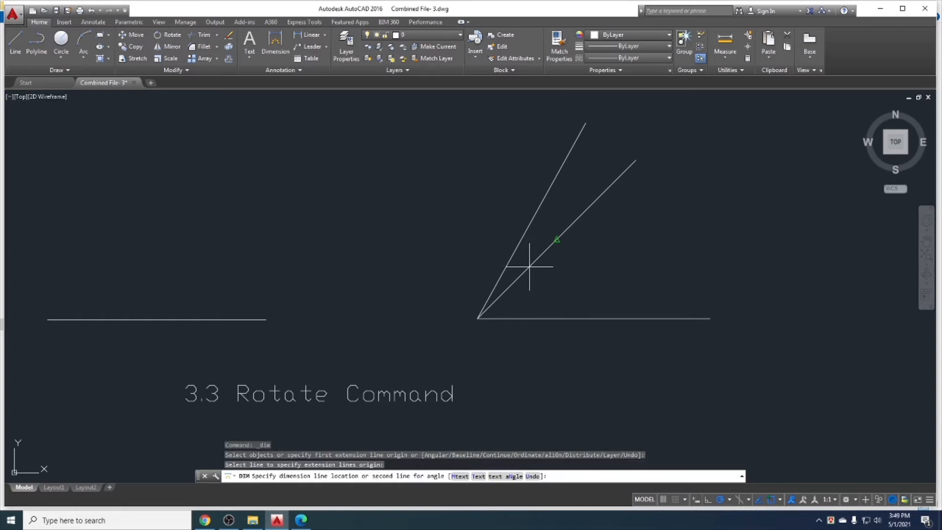
left_click(547, 318)
left_click(565, 285)
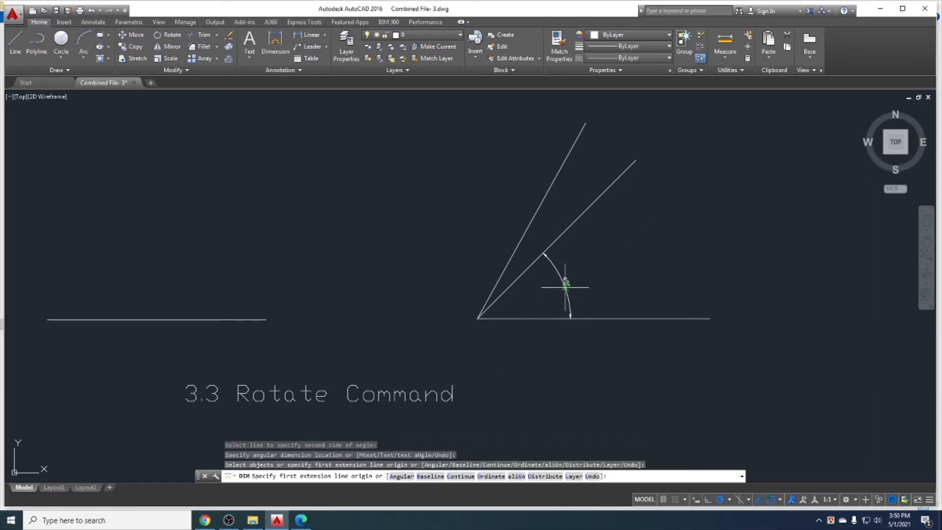
key("ctrl+z")
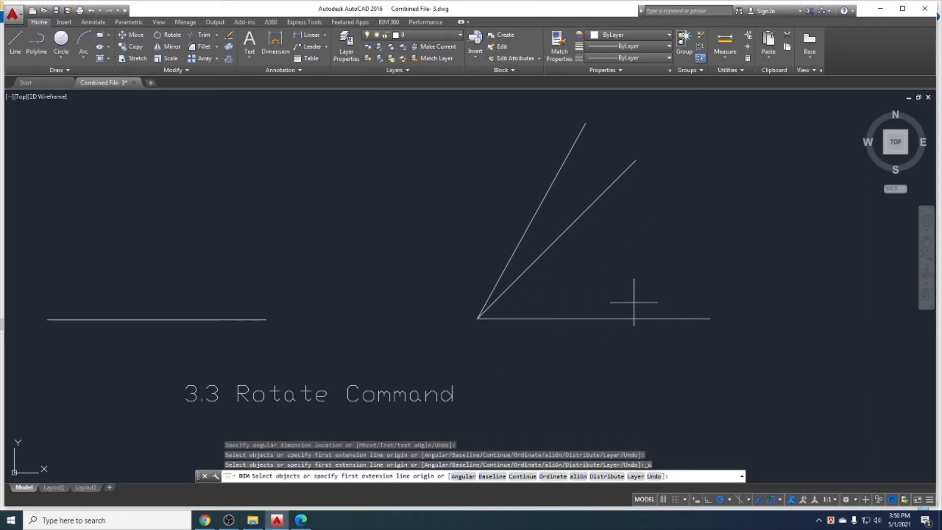
key("ctrl+z")
key("Escape")
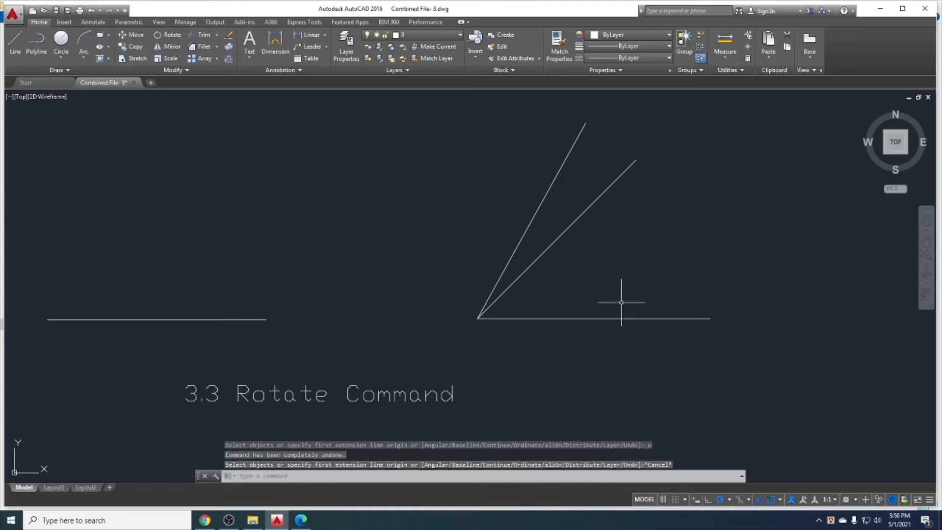
Undo the Reference rotation, the dimension deletions, both angular dimensions and the rotated copy, leaving only the angle figure's two original lines.
key("ctrl+z")
key("ctrl+z")
key("ctrl+z")
key("ctrl+z")
key("ctrl+z")
key("ctrl+z")
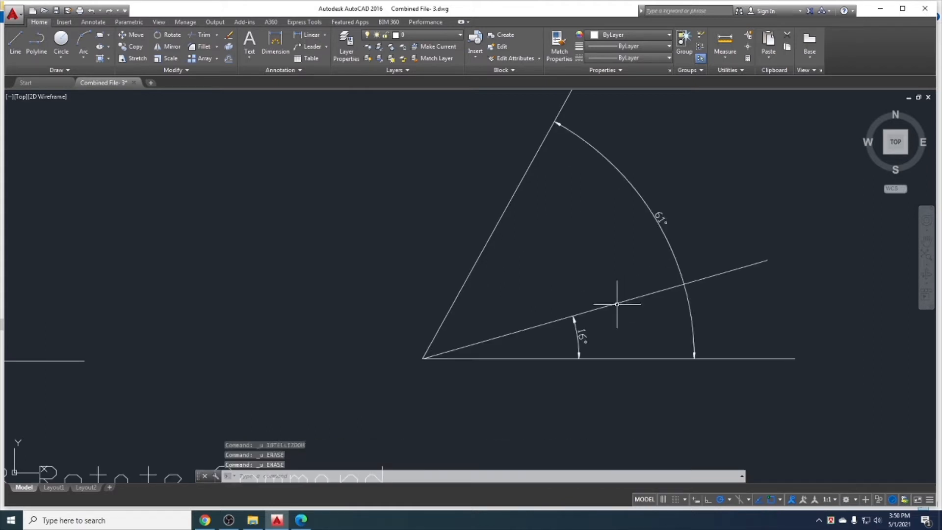
key("ctrl+z")
key("ctrl+z")
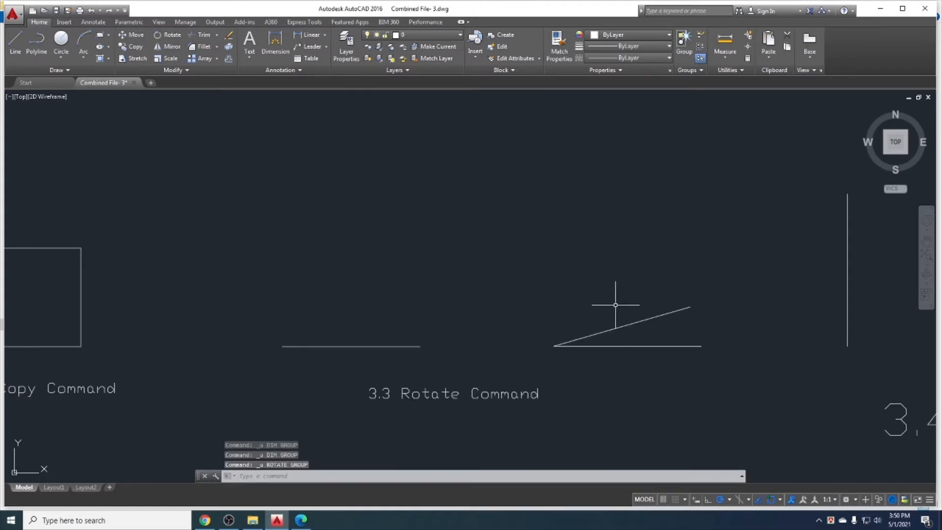
Switch to the course content PDF in Edge, highlight "Rotate command" under Modifying Drawing, and return to AutoCAD.
middle_click_drag(357, 346, 463, 364)
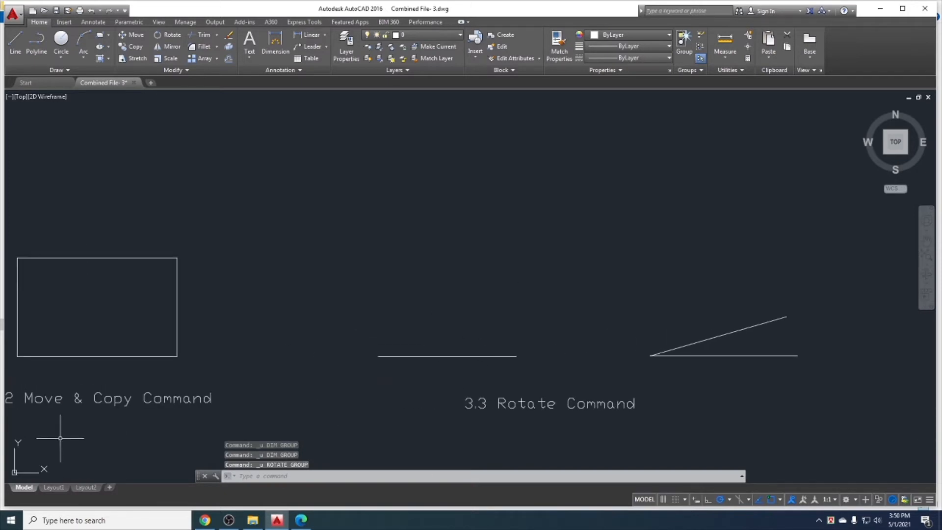
left_click(301, 519)
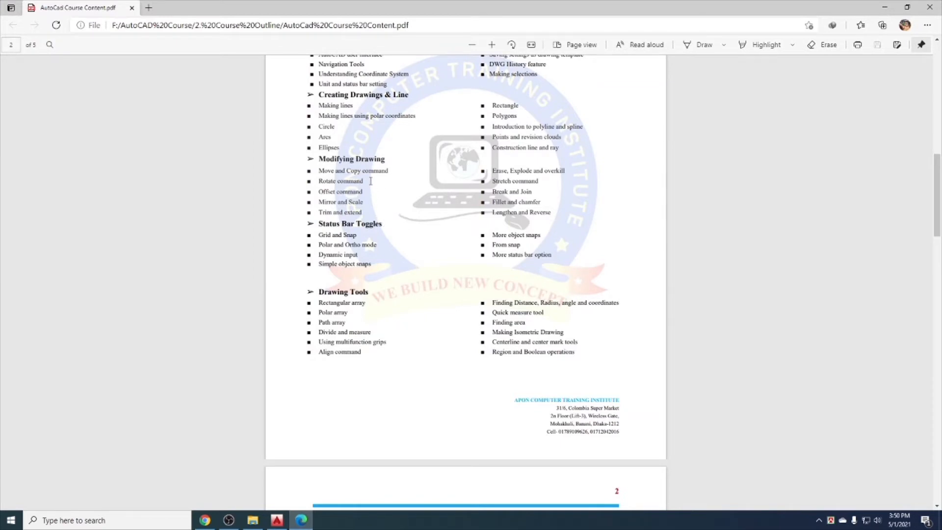
left_click_drag(370, 181, 318, 182)
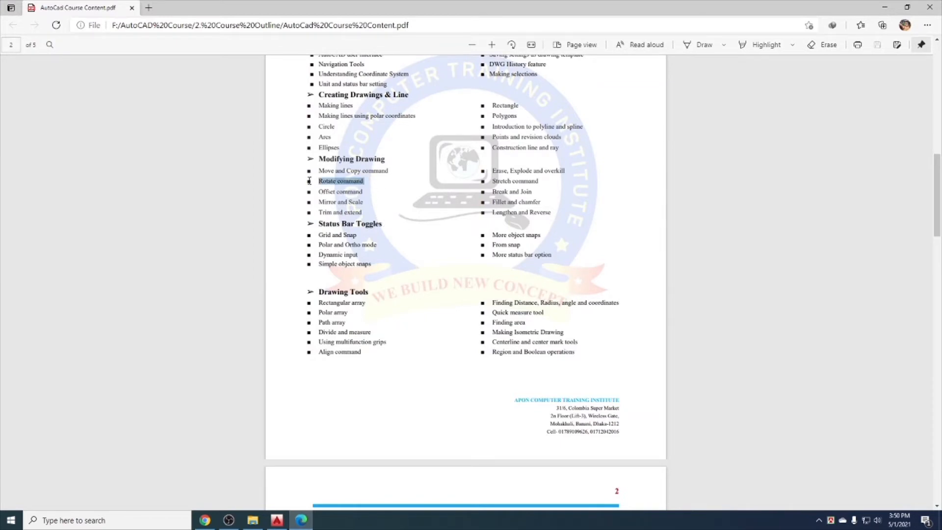
left_click(884, 7)
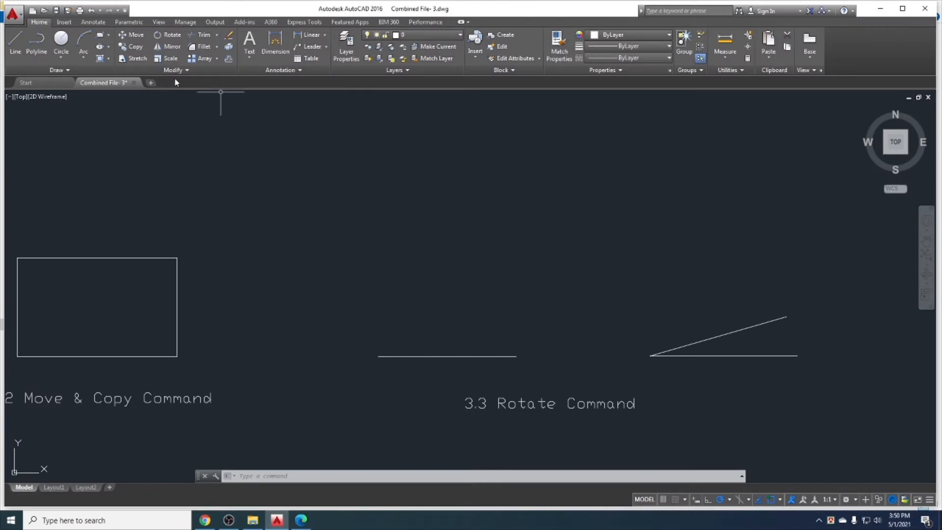
Rotate the Rotate exercise's separate horizontal line 45° about its left endpoint with the RO command, and undo it.
left_click(158, 34)
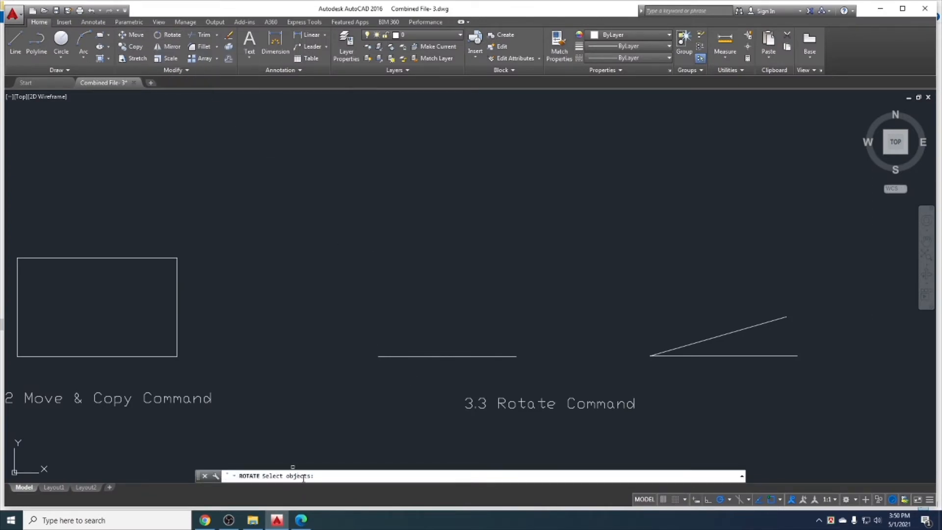
key("Escape")
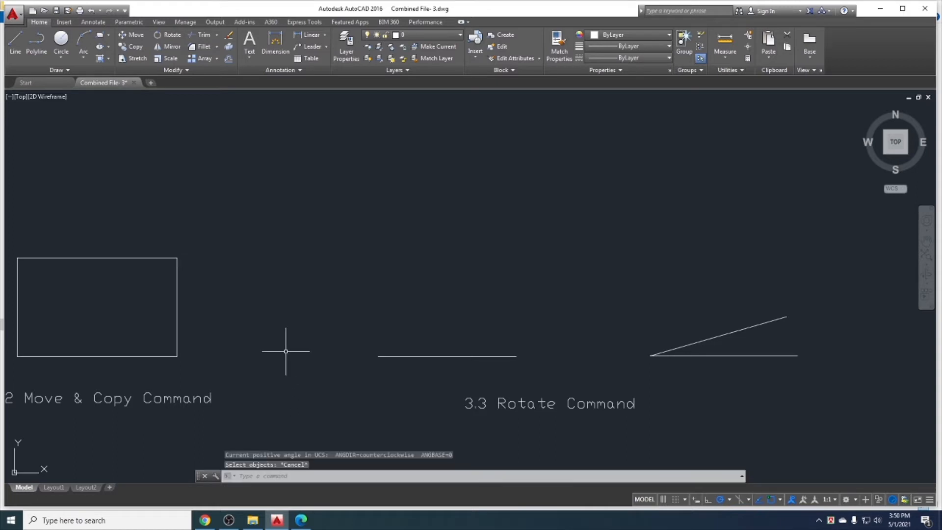
type("RO")
key("Return")
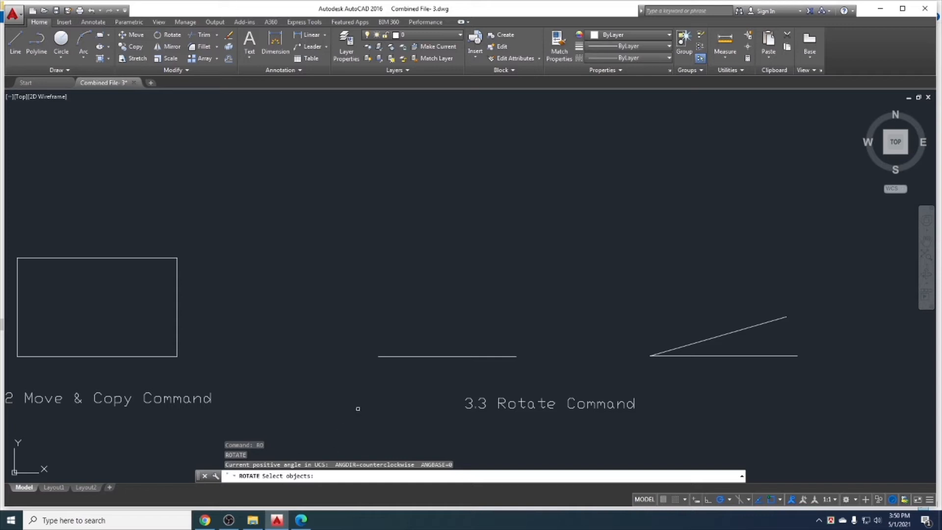
left_click(397, 356)
key("Return")
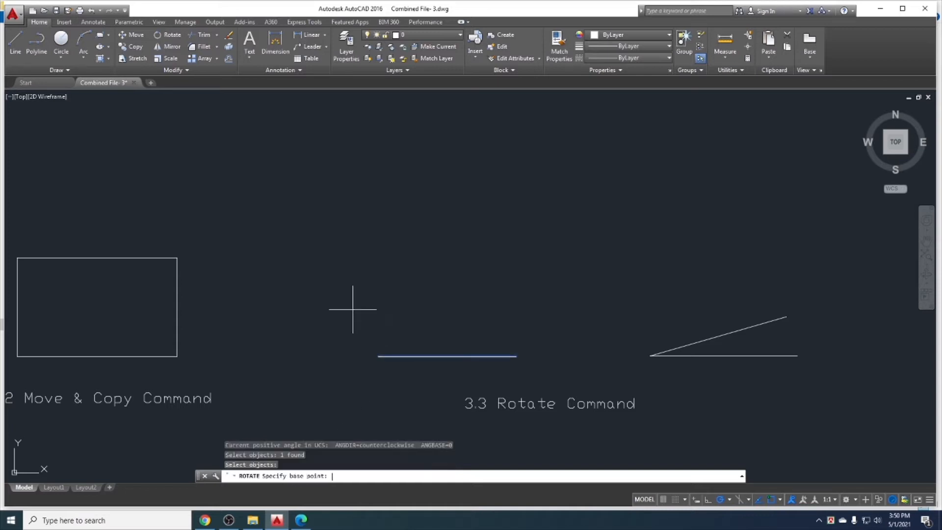
left_click(377, 356)
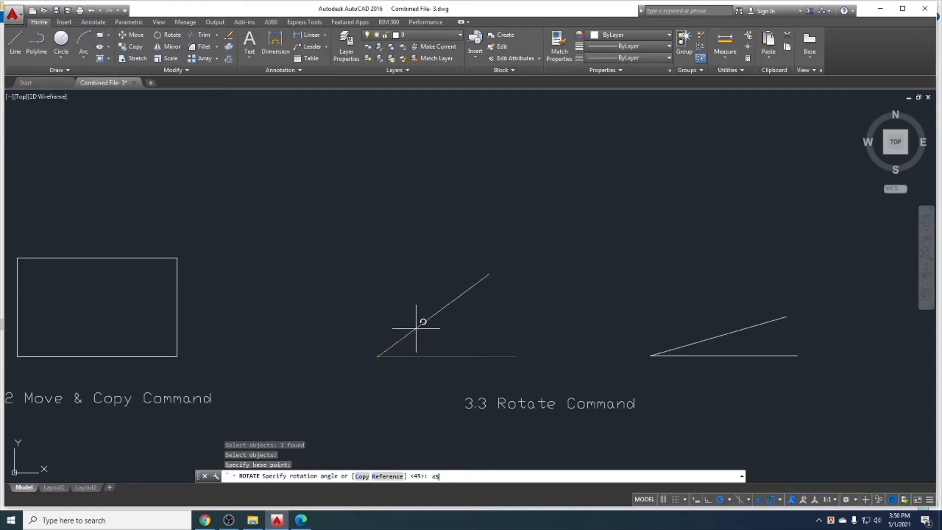
key("Return")
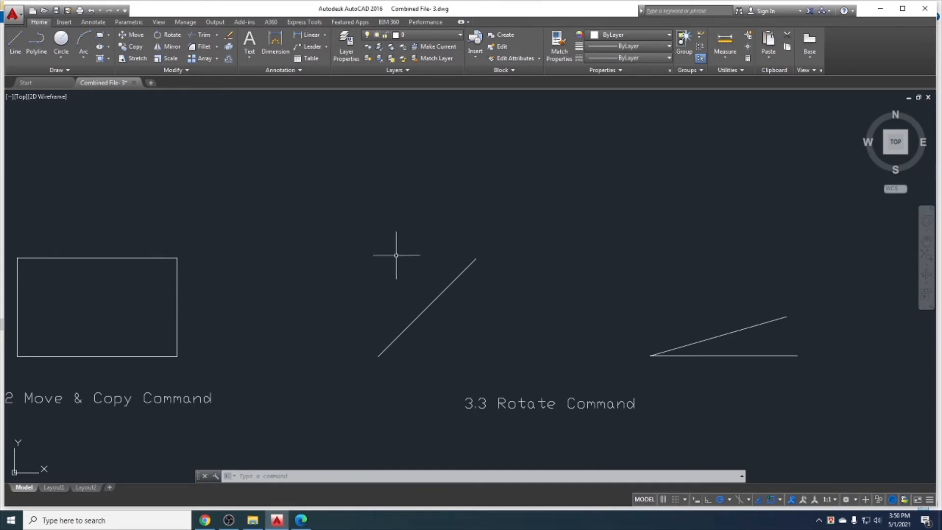
key("ctrl+z")
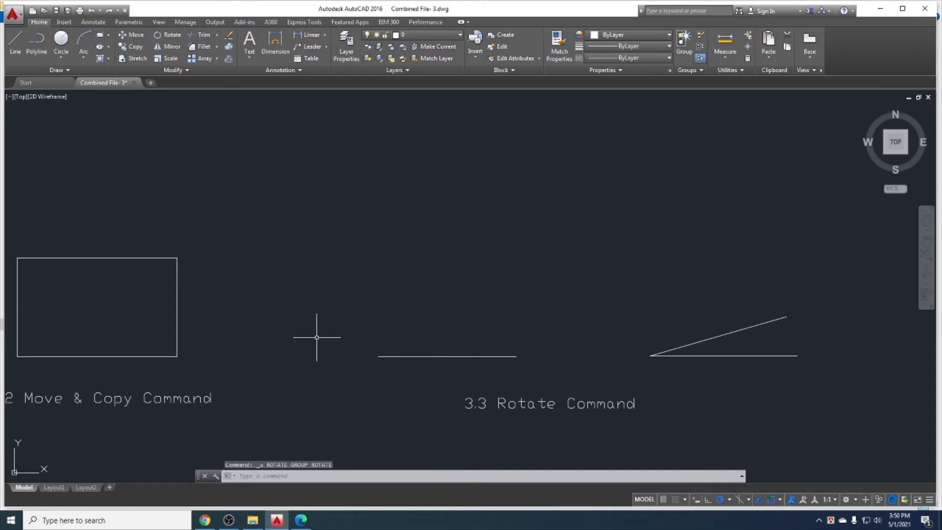
Rotate a copy of the Rotate exercise's separate horizontal line 45° about its left endpoint.
type("r")
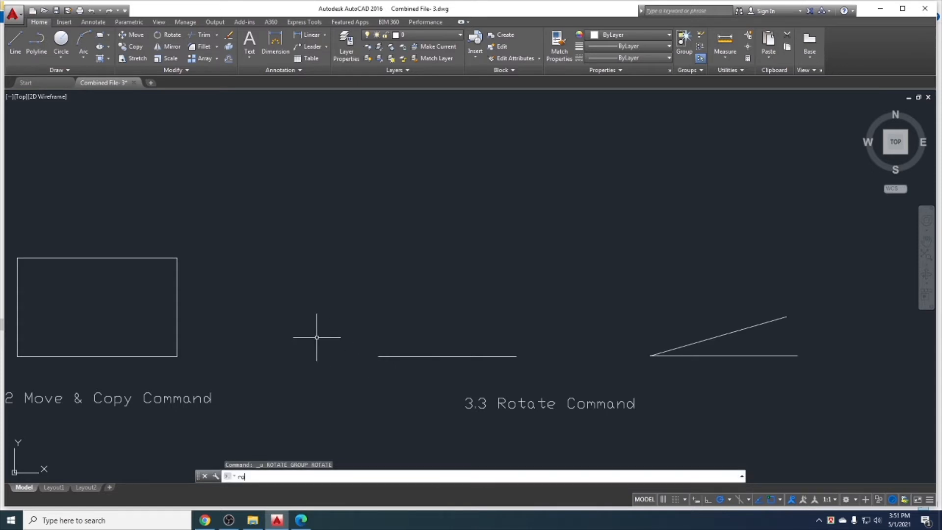
type("o")
key("Return")
left_click(392, 356)
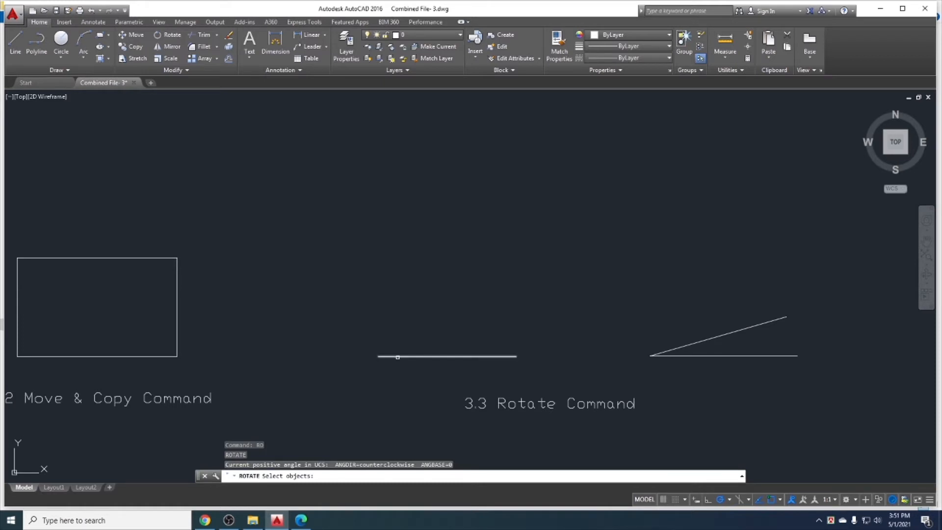
key("Return")
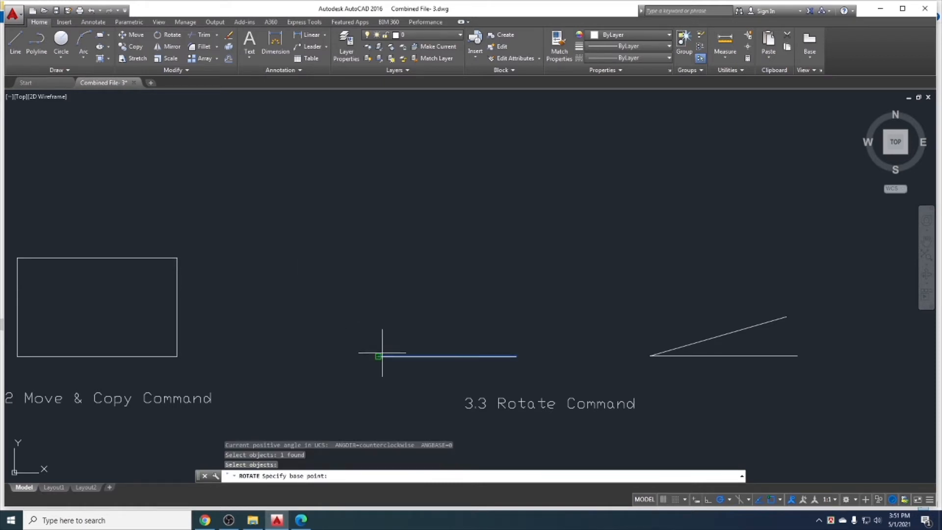
left_click(378, 356)
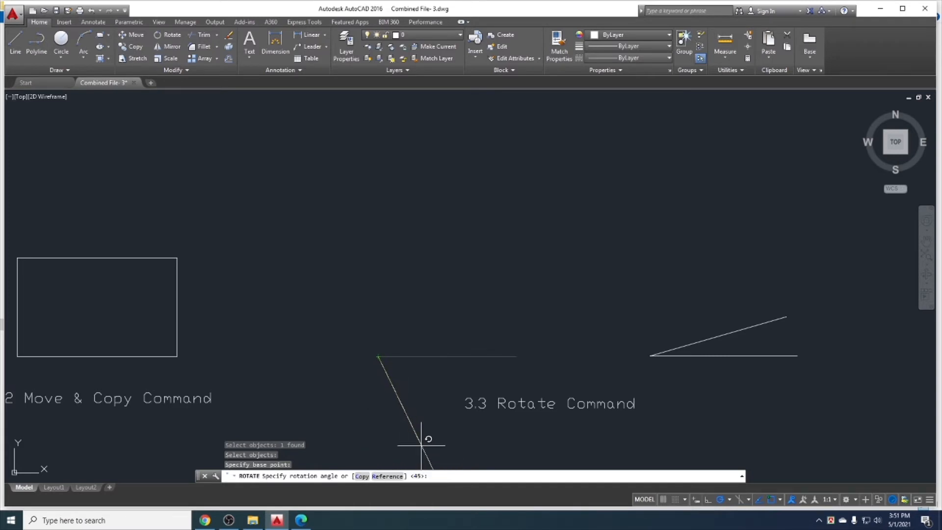
left_click(362, 476)
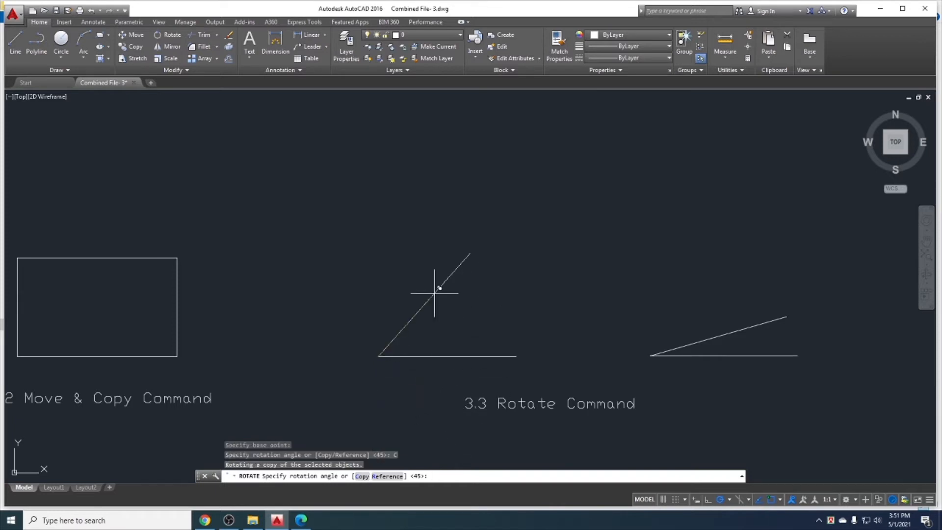
key("Return")
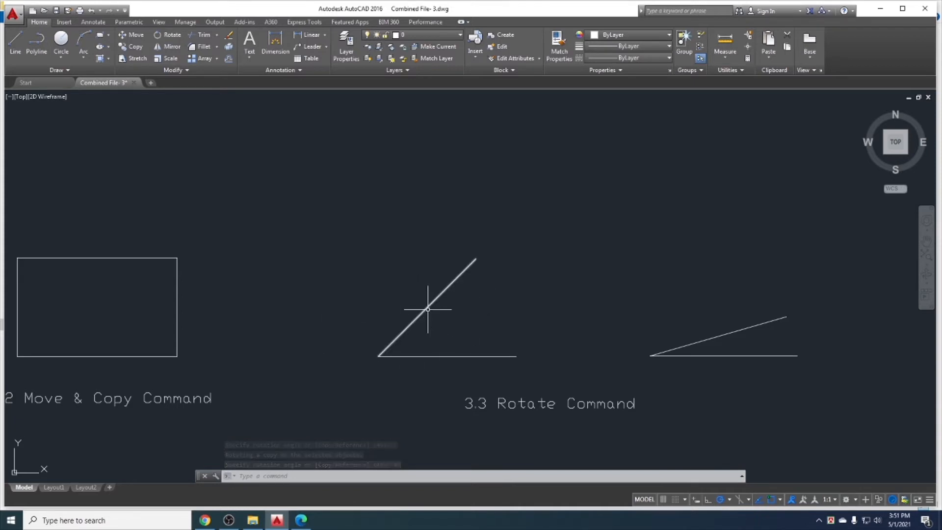
Rotate a copy of the angle figure's slanted line 45° about the vertex where it meets the horizontal line.
middle_click_drag(437, 301, 402, 301)
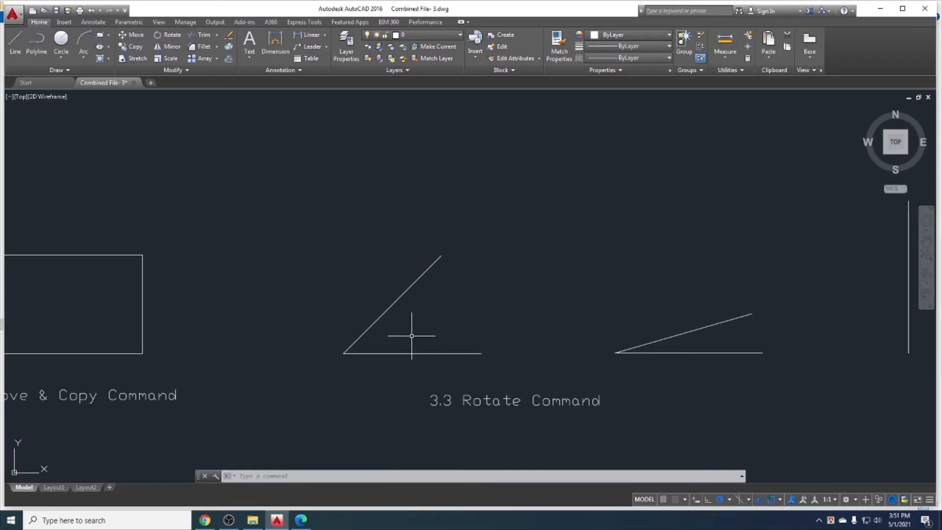
middle_click_drag(370, 313, 240, 291)
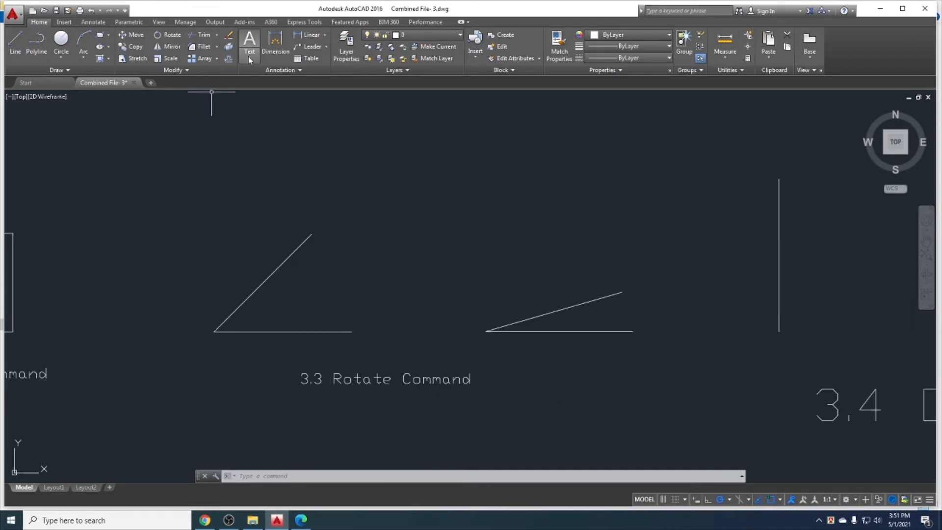
left_click(172, 36)
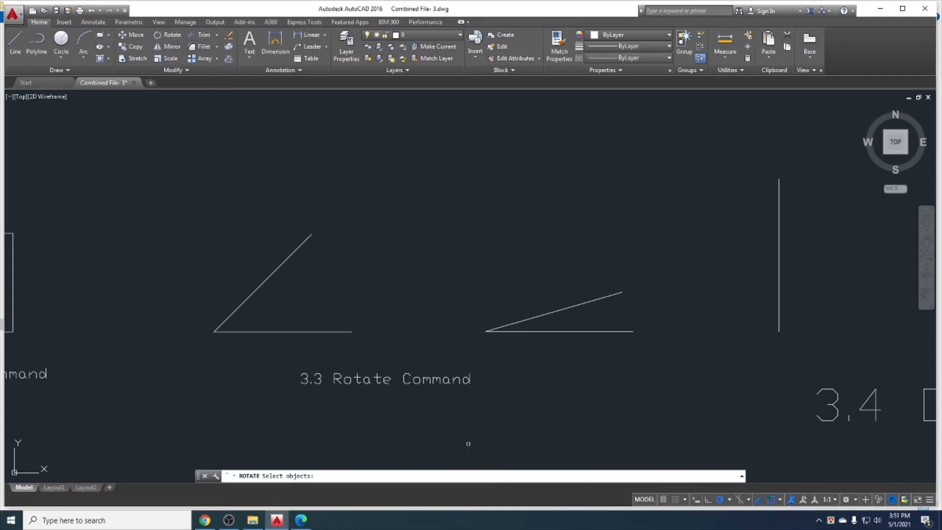
left_click(519, 320)
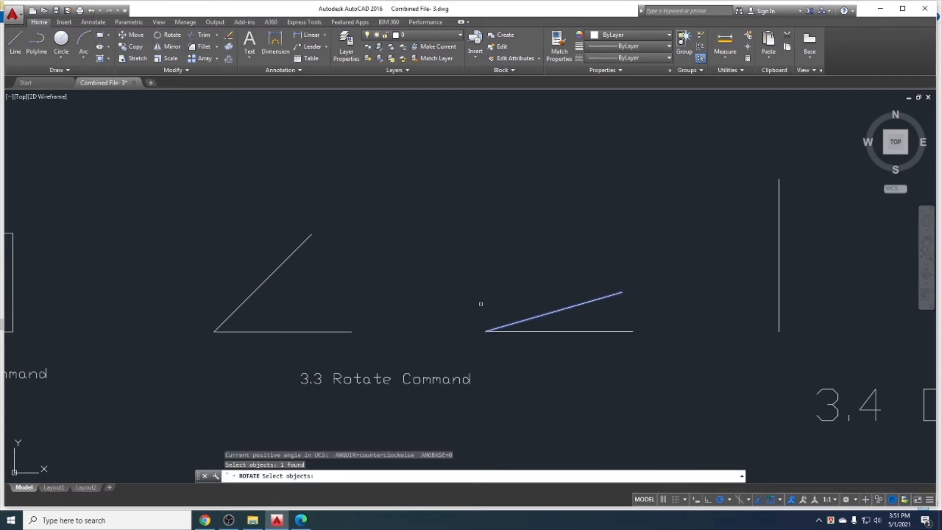
key("Return")
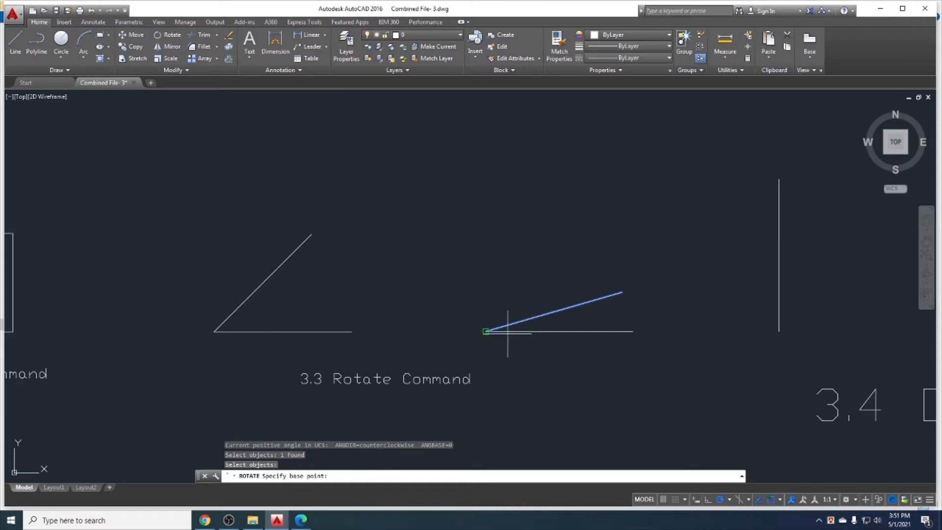
left_click(486, 331)
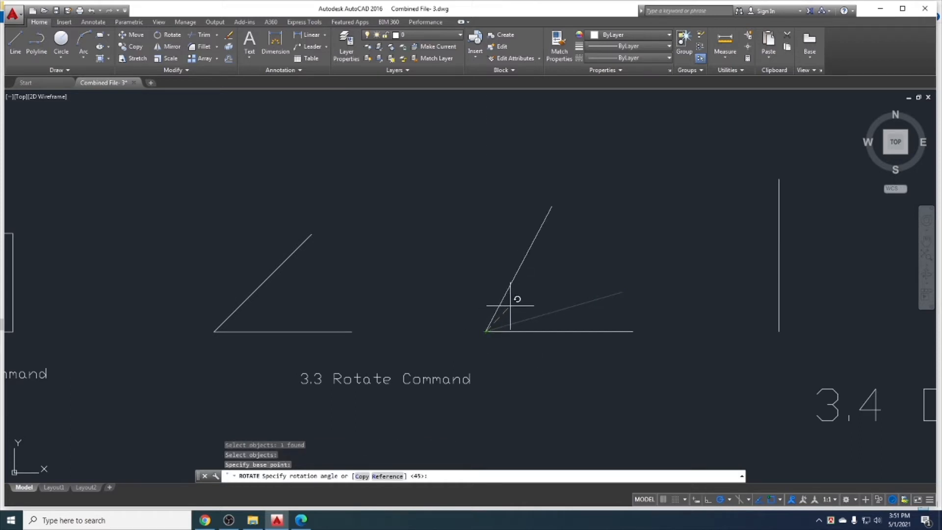
left_click(361, 475)
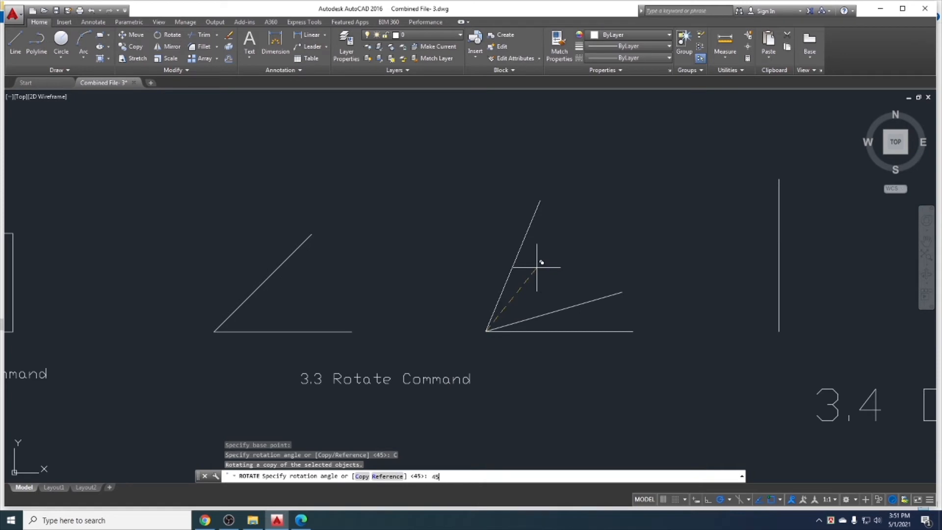
type("45")
key("Return")
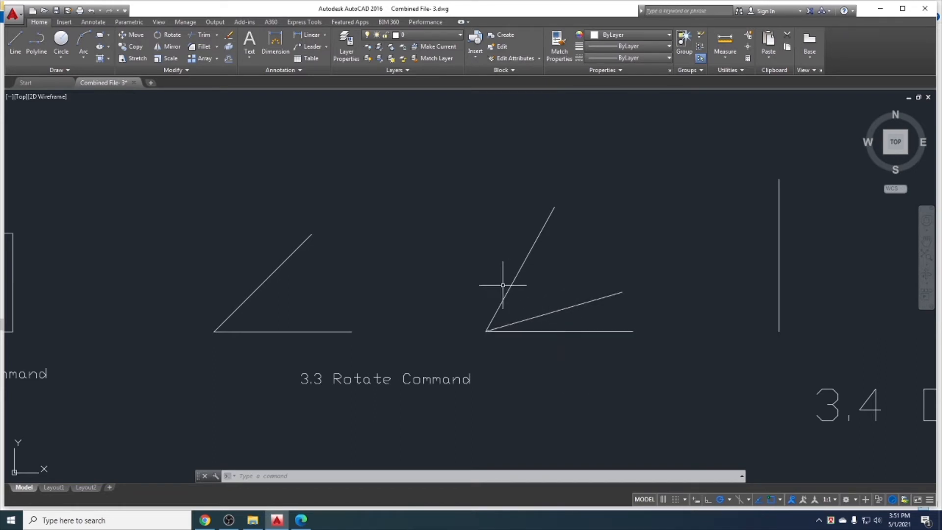
Add an angular dimension between the angle figure's original slanted line and its horizontal line.
left_click(276, 39)
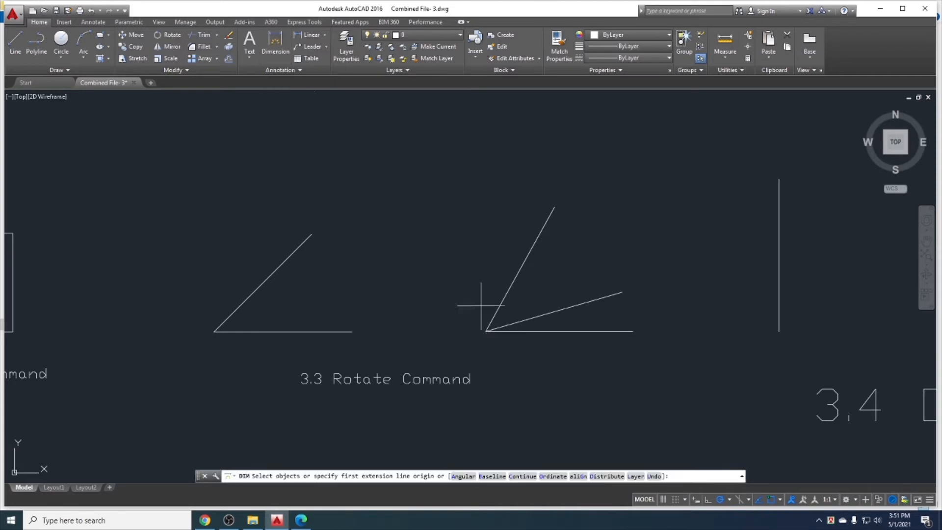
left_click(532, 319)
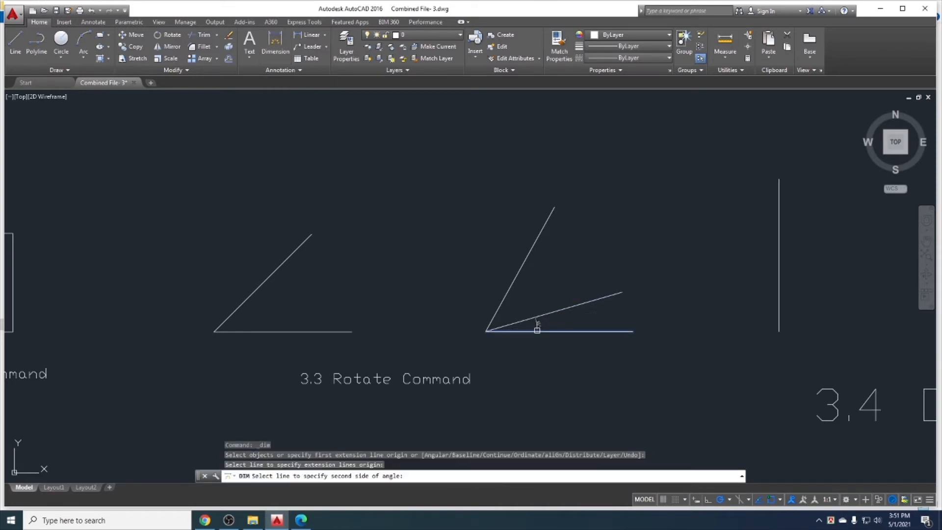
left_click(538, 331)
left_click(563, 319)
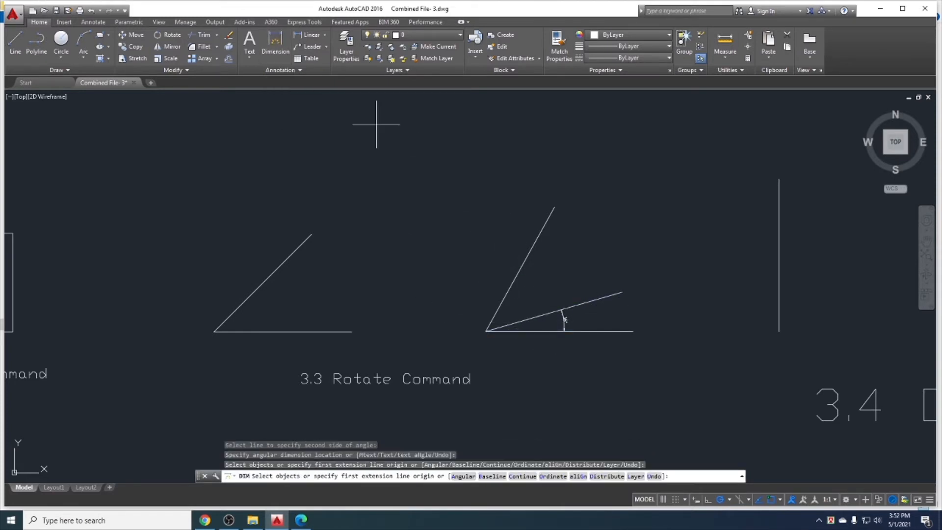
Add an angular dimension between the rotated copy and the original slanted line, and end the dimension command.
left_click(280, 41)
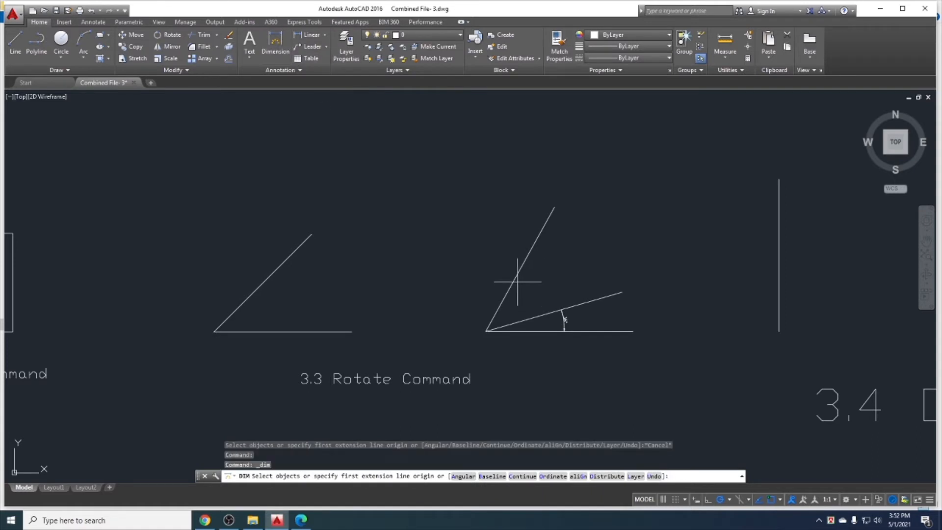
left_click(520, 269)
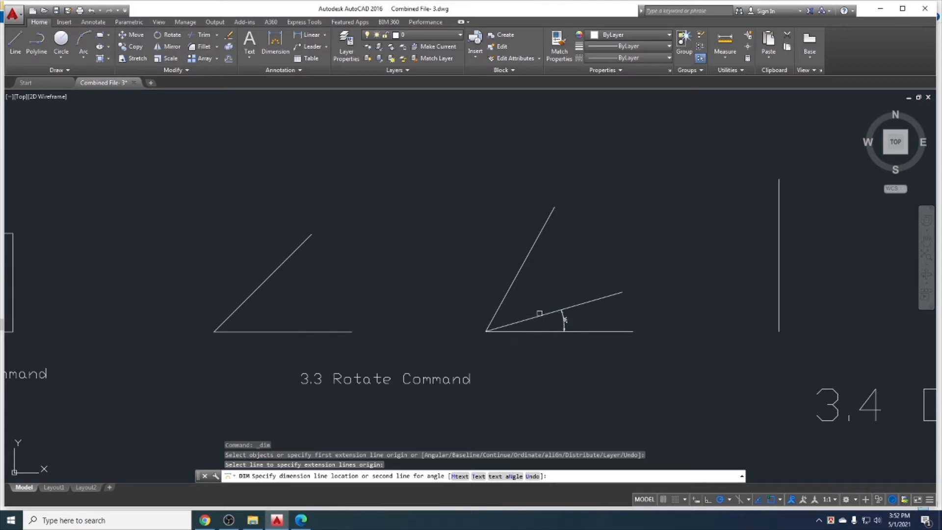
left_click(540, 315)
left_click(539, 315)
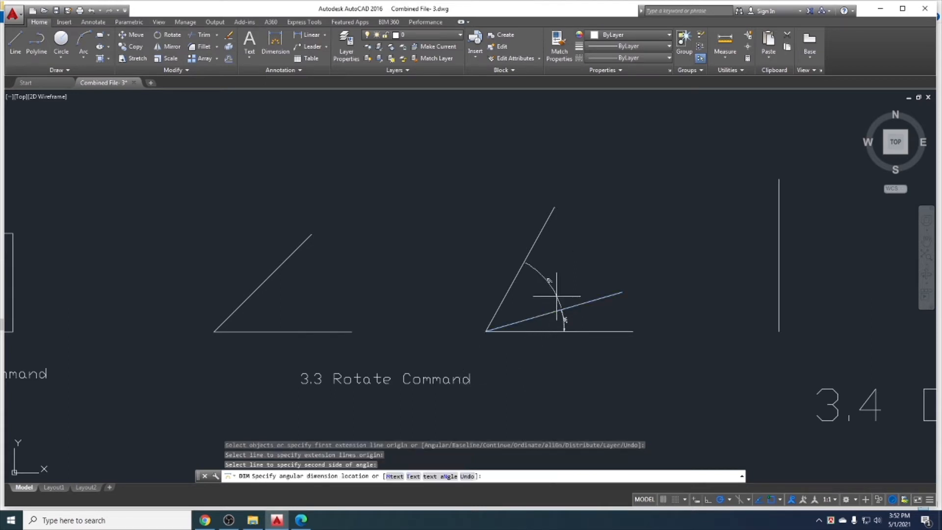
left_click(541, 296)
scroll(560, 325, "up", 4)
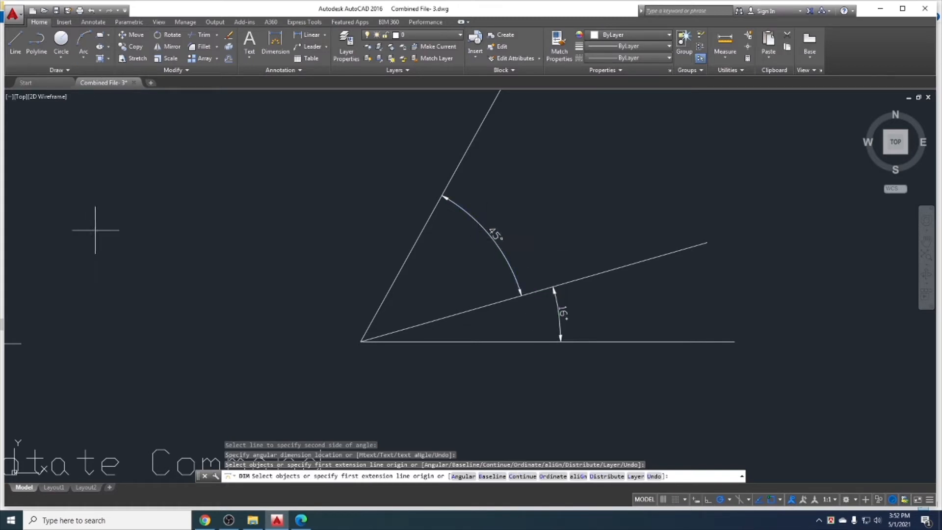
key("Escape")
Rotate the original slanted line about the vertex using the Reference option, with the line's endpoints as reference and 45° as new angle.
left_click(435, 320)
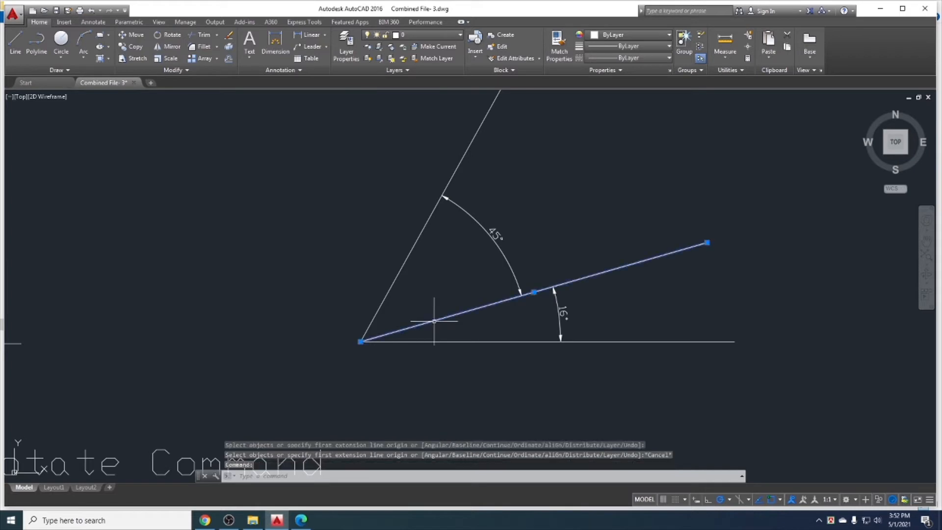
type("r")
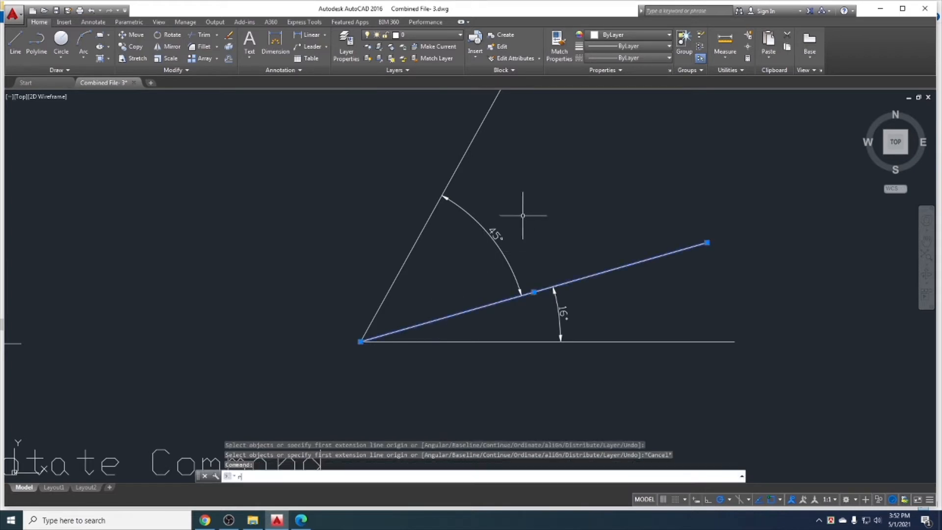
type("o")
key("Return")
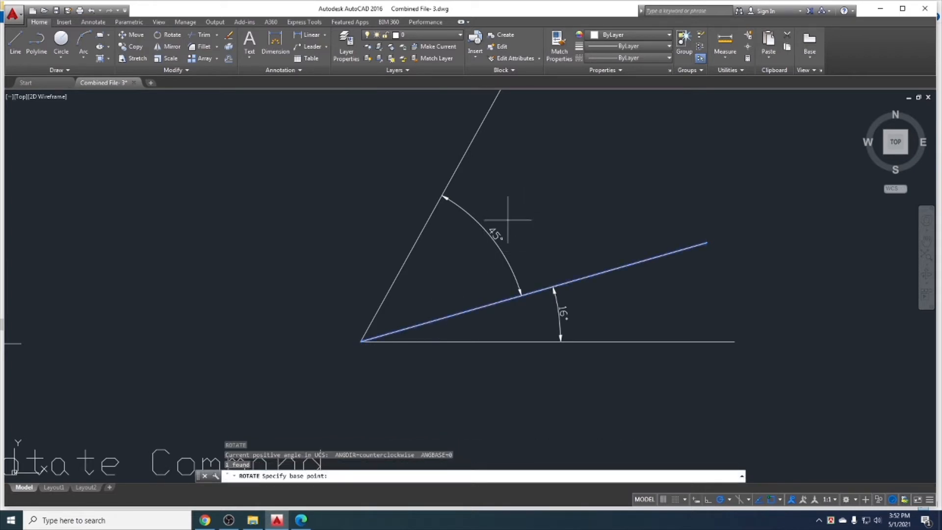
left_click(360, 342)
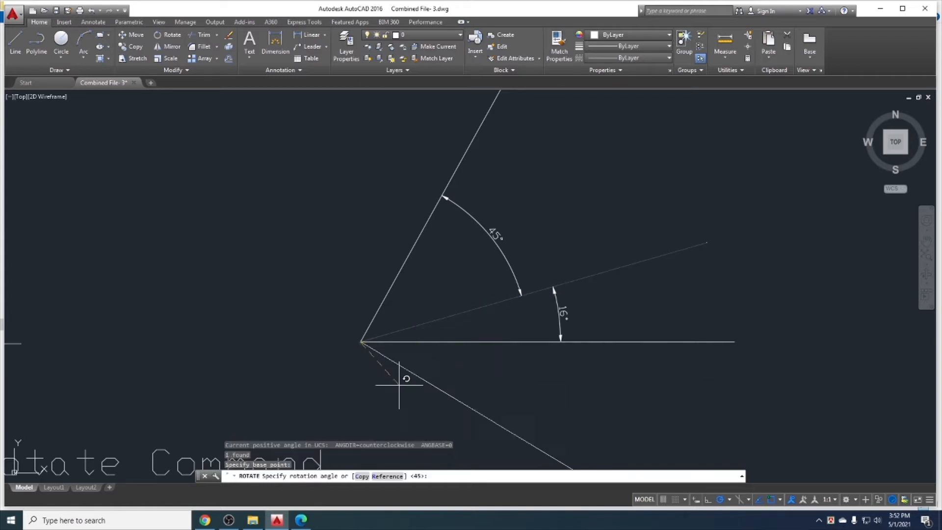
left_click(390, 476)
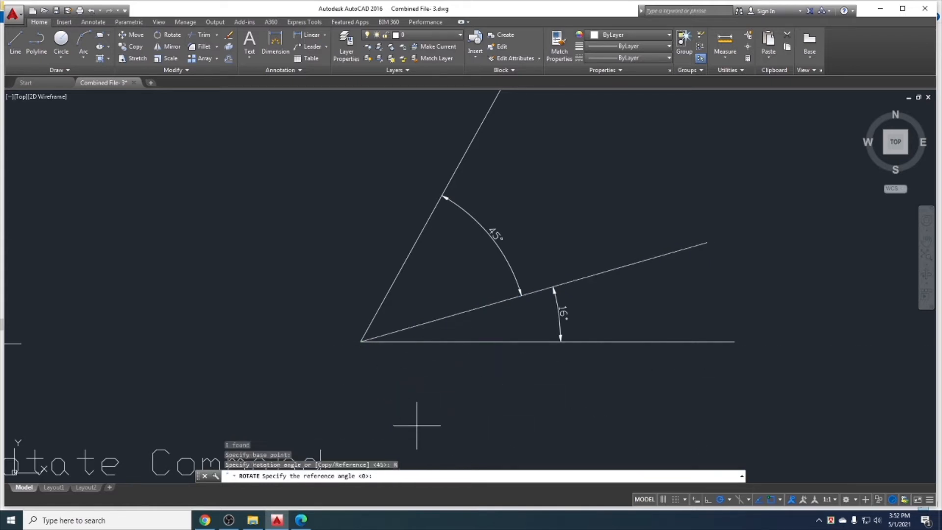
left_click(360, 342)
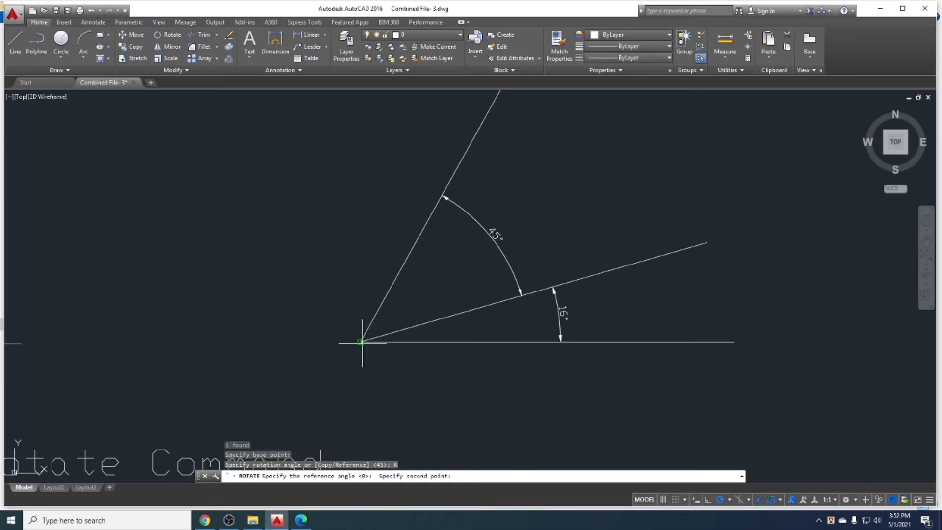
left_click(707, 243)
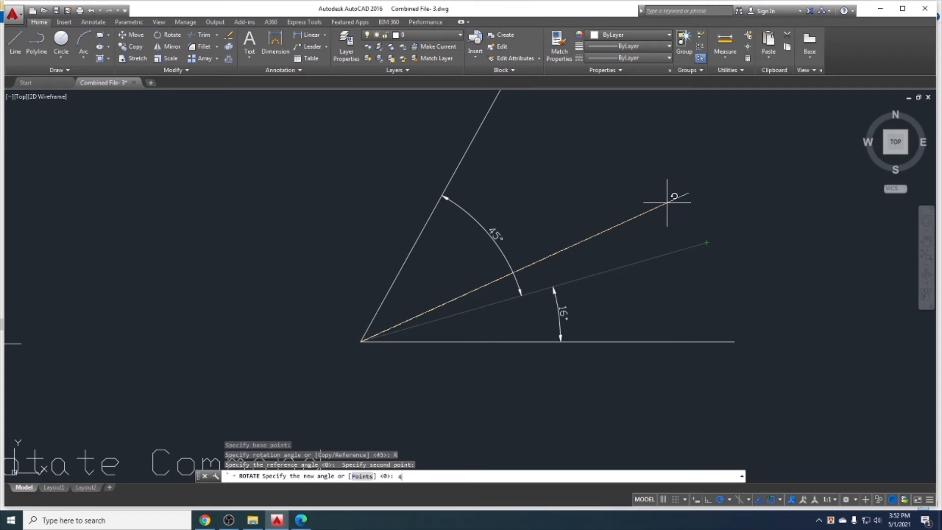
key("Return")
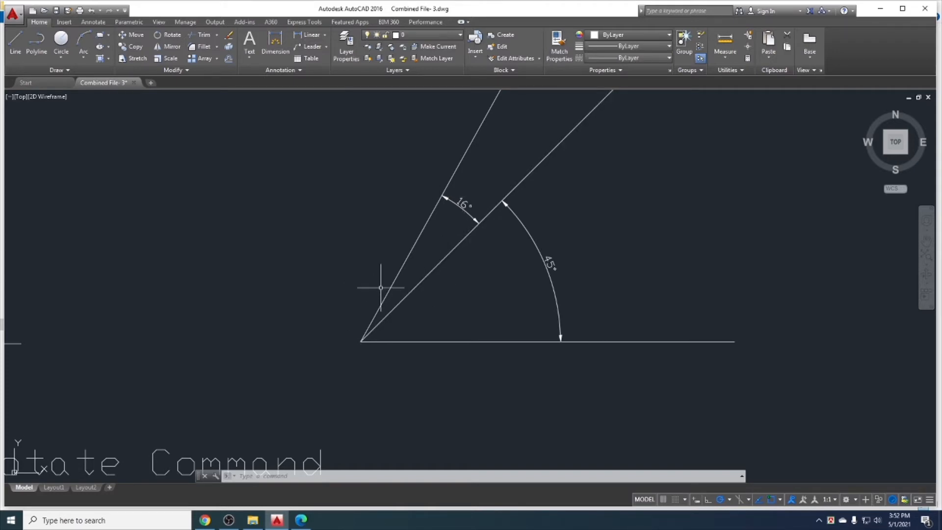
Switch to the course content PDF in Edge, check the Offset command topic under Modifying Drawing, and return to AutoCAD.
left_click(300, 520)
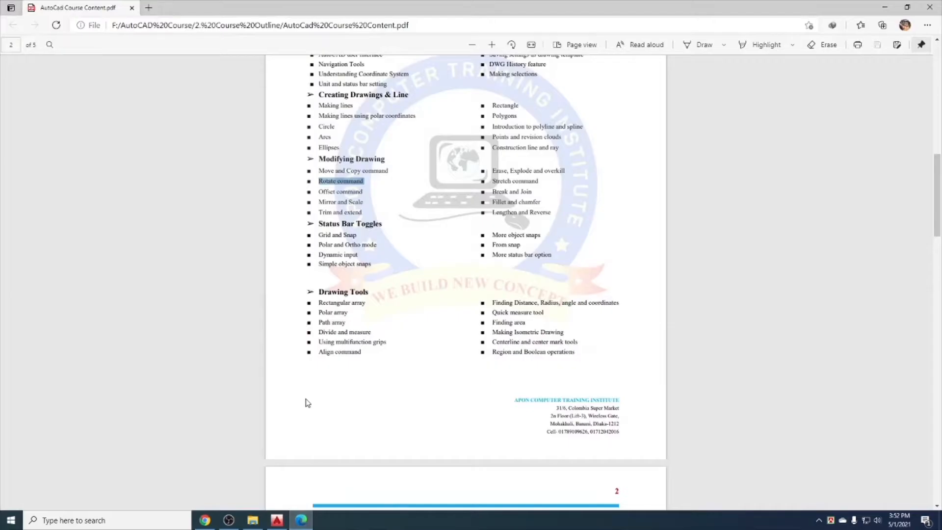
left_click(367, 196)
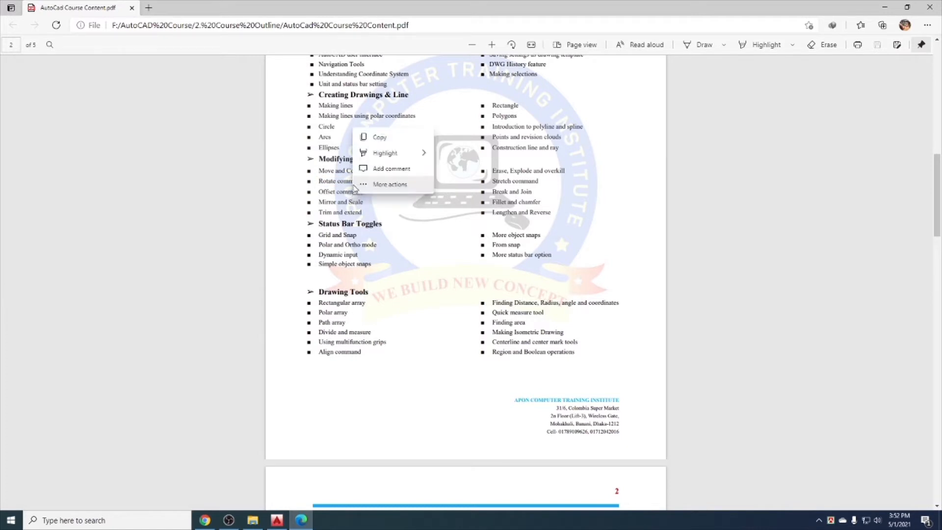
left_click(884, 7)
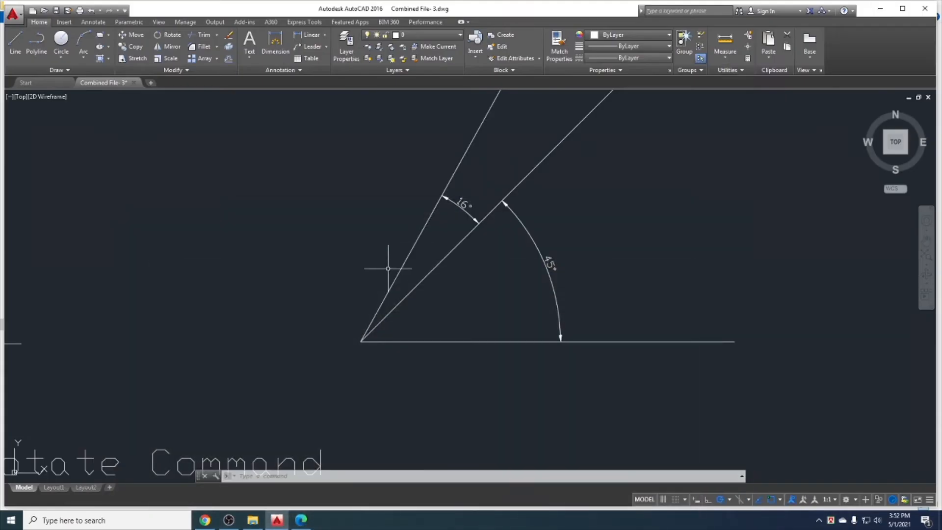
Go to the 3.4 Offset Command exercise, start the Offset command and cancel it without entering a distance.
scroll(381, 268, "down", 6)
middle_click_drag(497, 309, 324, 344)
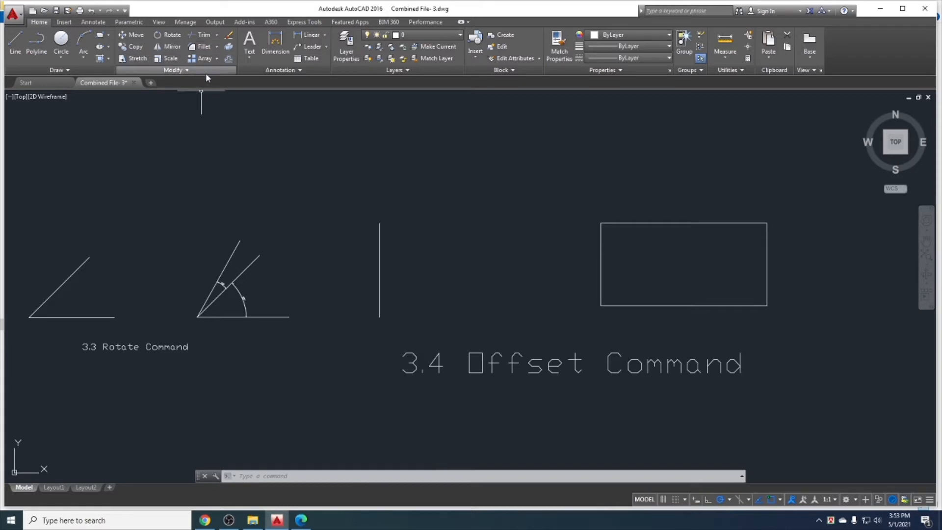
left_click(228, 59)
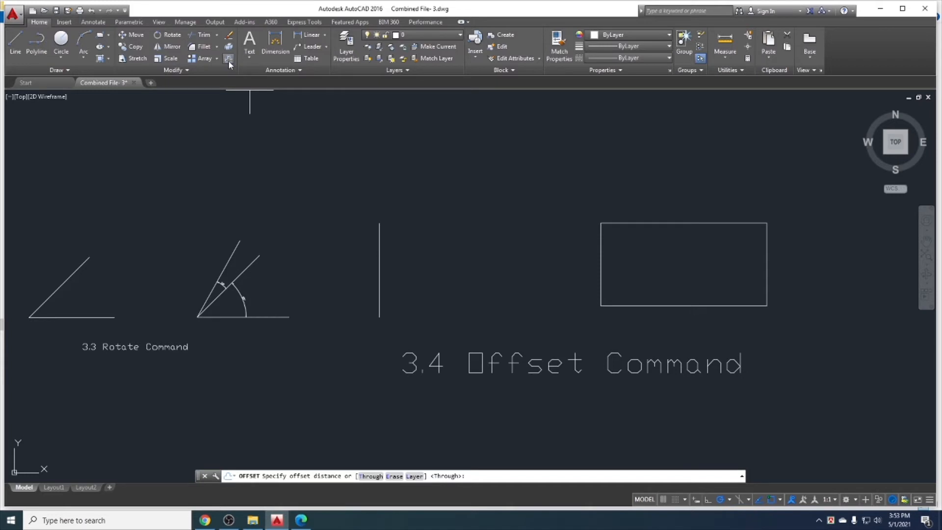
key("Escape")
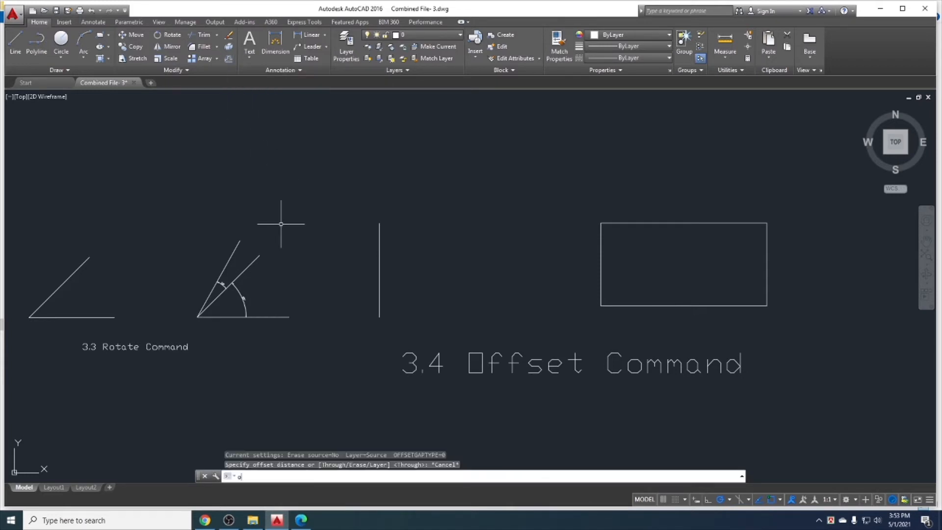
type("o")
key("Return")
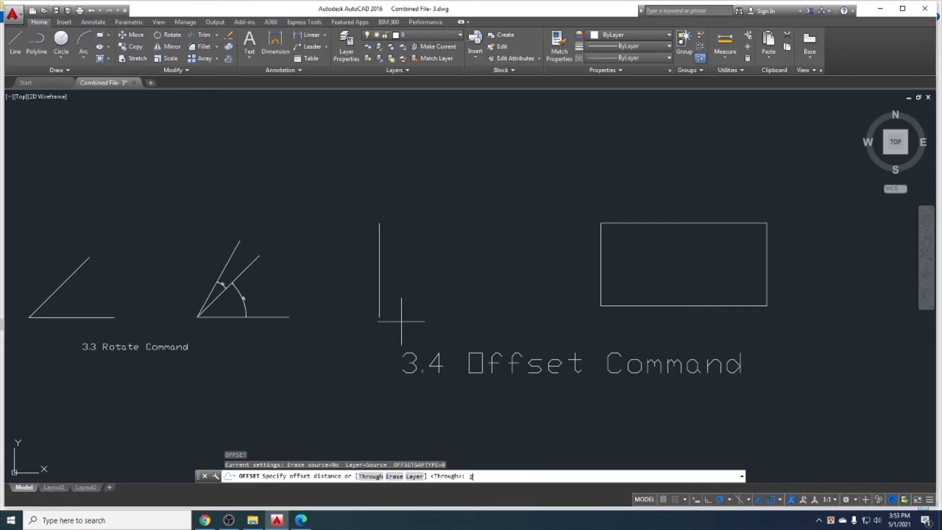
key("Return")
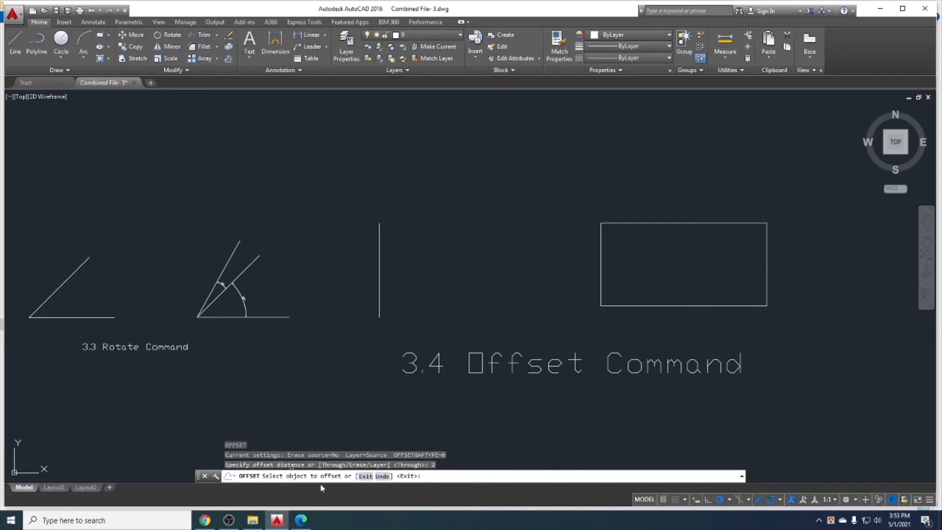
left_click(379, 271)
scroll(377, 271, "up", 2)
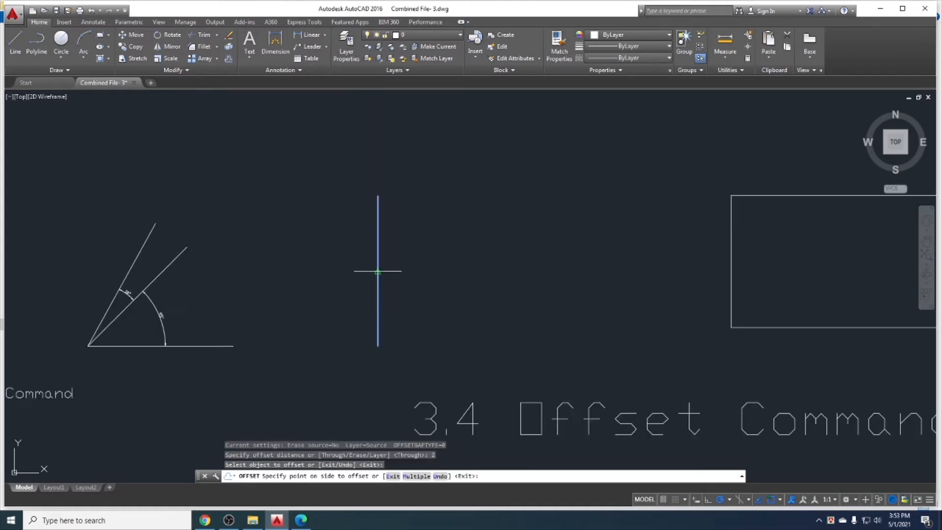
scroll(378, 270, "up", 3)
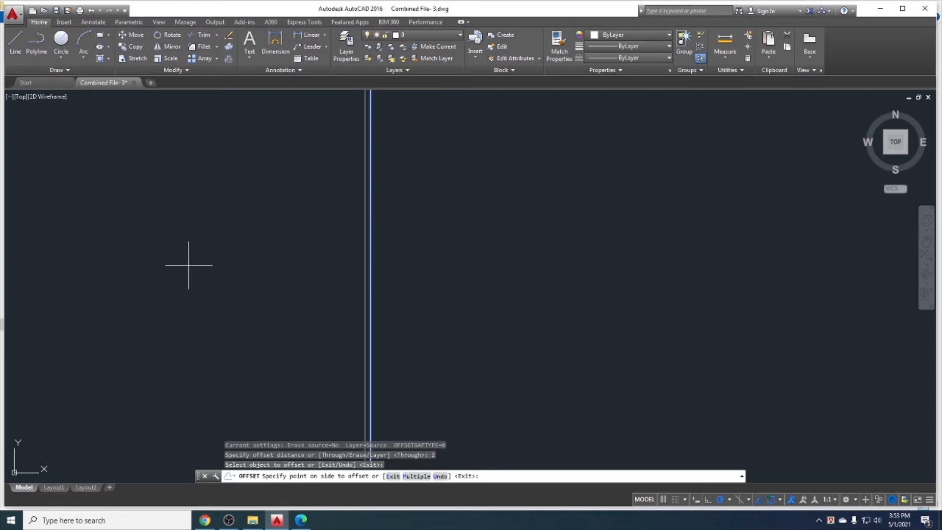
key("Escape")
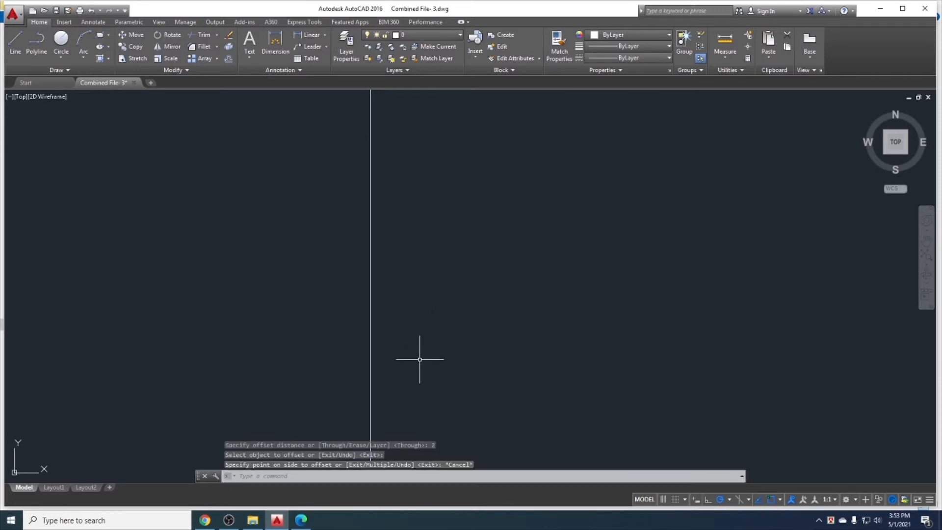
Offset the vertical line in the Offset exercise by a distance of 20 on its right side.
type("o")
key("Return")
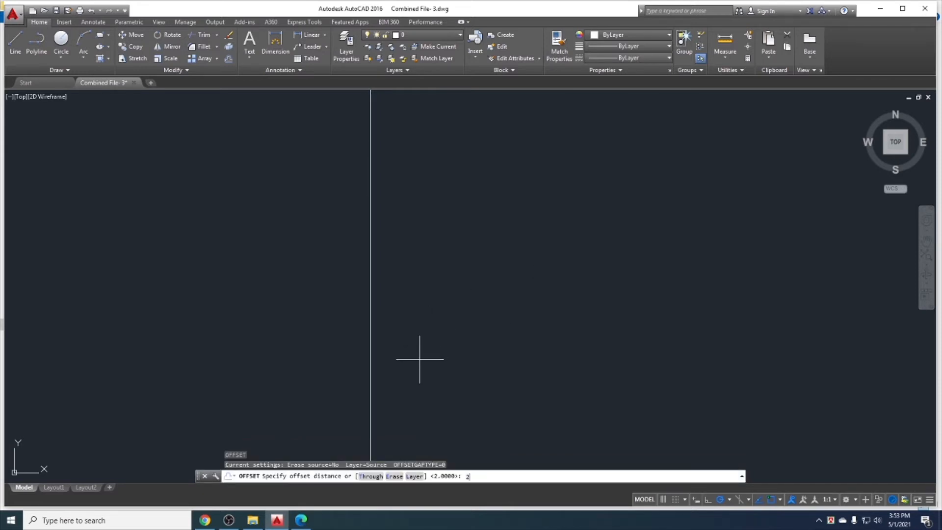
type("20")
key("Return")
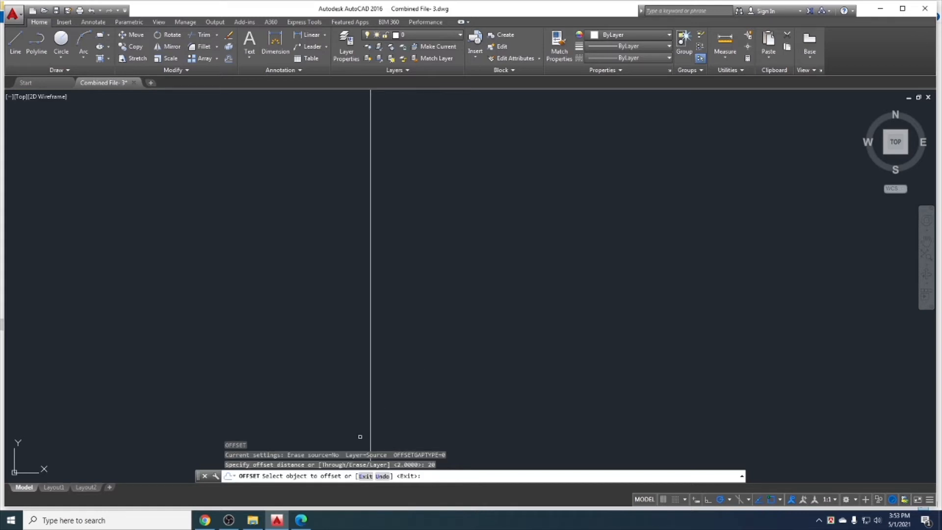
left_click(372, 380)
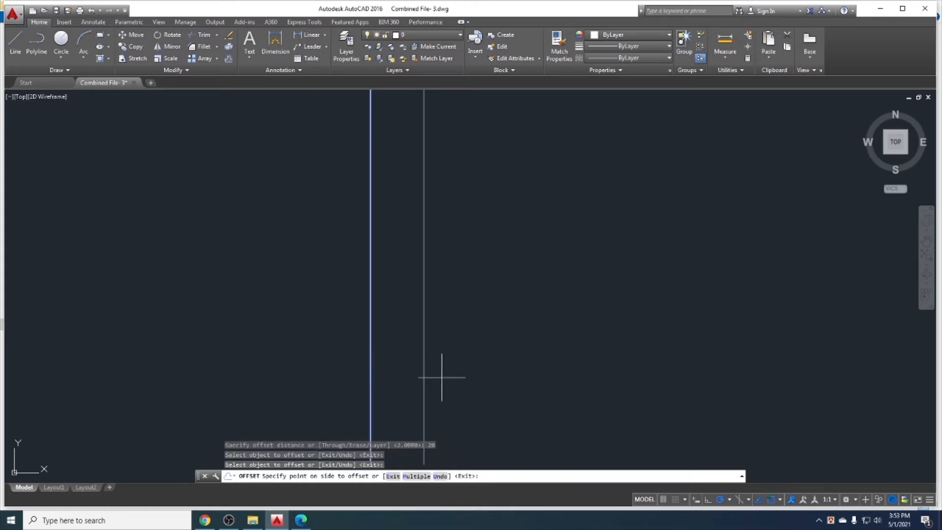
scroll(516, 378, "down", 2)
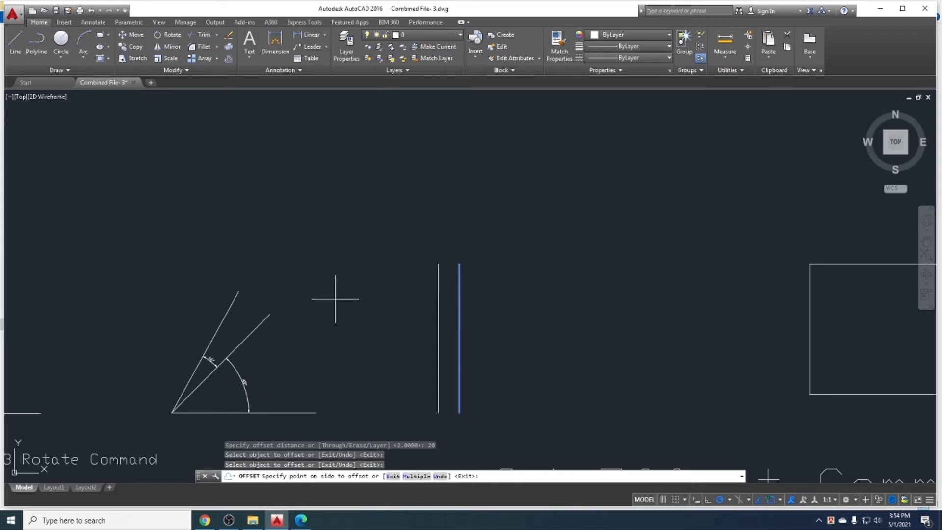
left_click(583, 335)
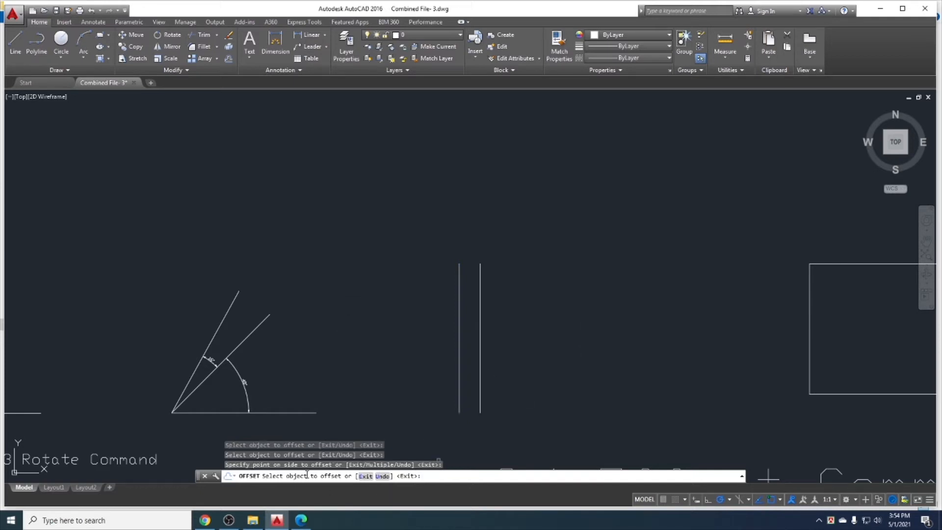
Add three more parallel lines by repeatedly offsetting the newest copy 20 to the right, and end the Offset command.
left_click(482, 372)
left_click(538, 368)
left_click(500, 361)
left_click(557, 363)
left_click(521, 360)
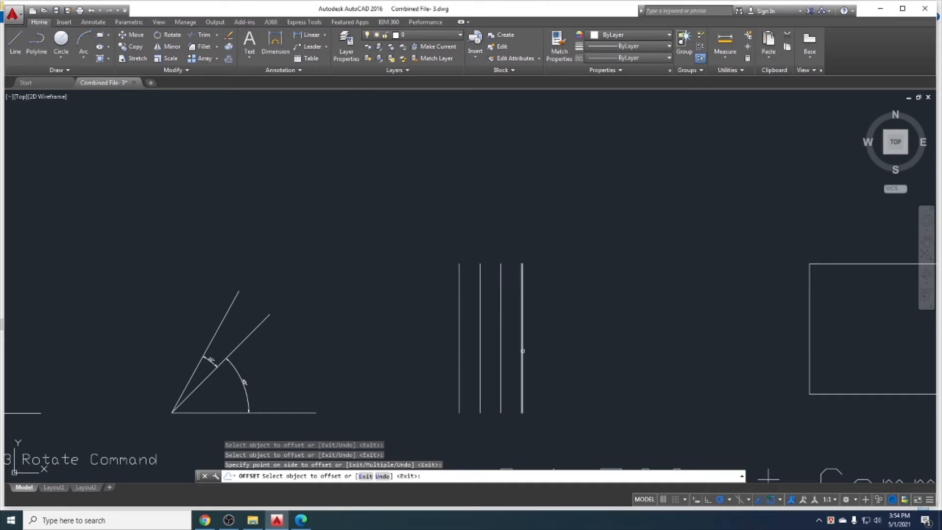
left_click(596, 353)
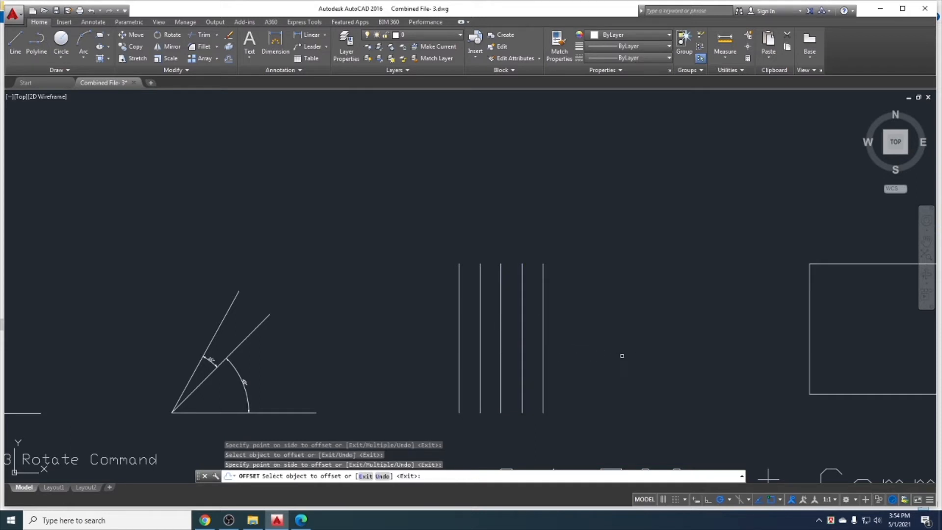
key("Escape")
Erase the four offset copies beside the original vertical line.
left_click(566, 396)
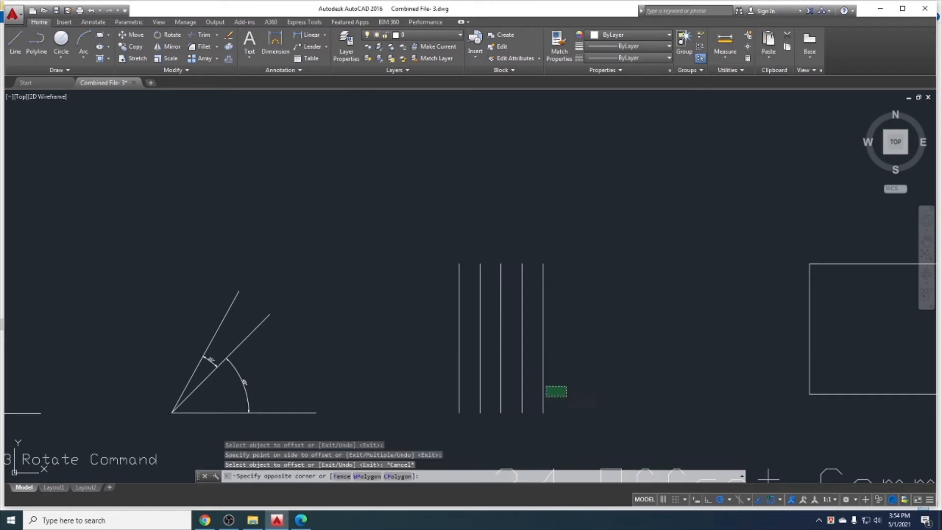
left_click(479, 365)
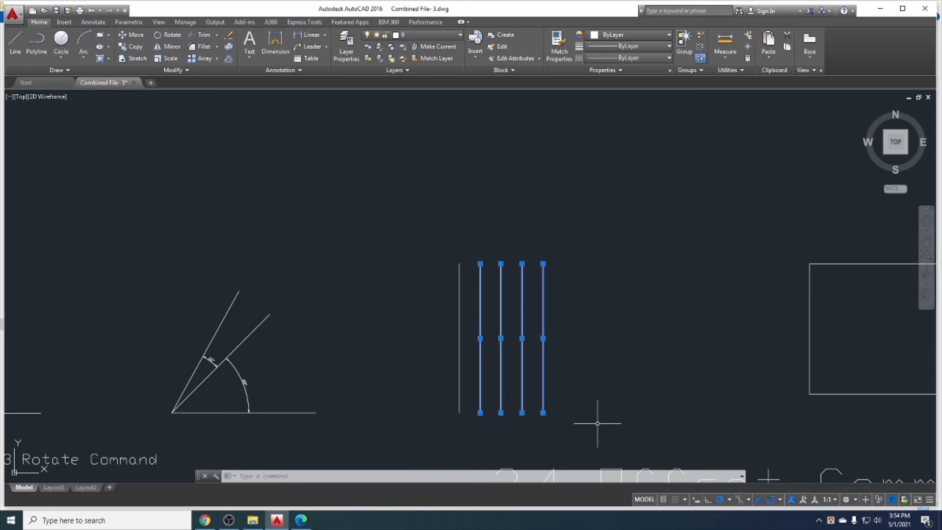
key("Delete")
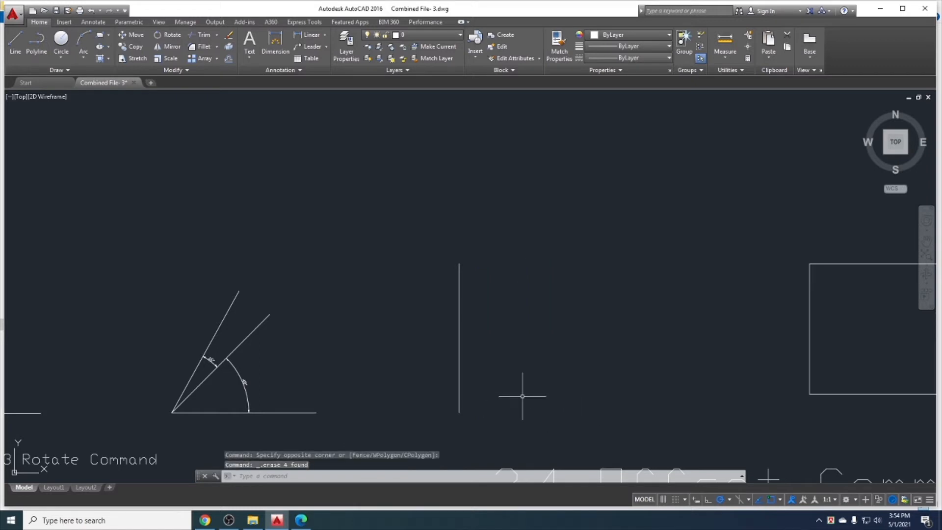
Start Offset with a distance of 35, try its Undo option, and exit without selecting an object.
left_click(229, 58)
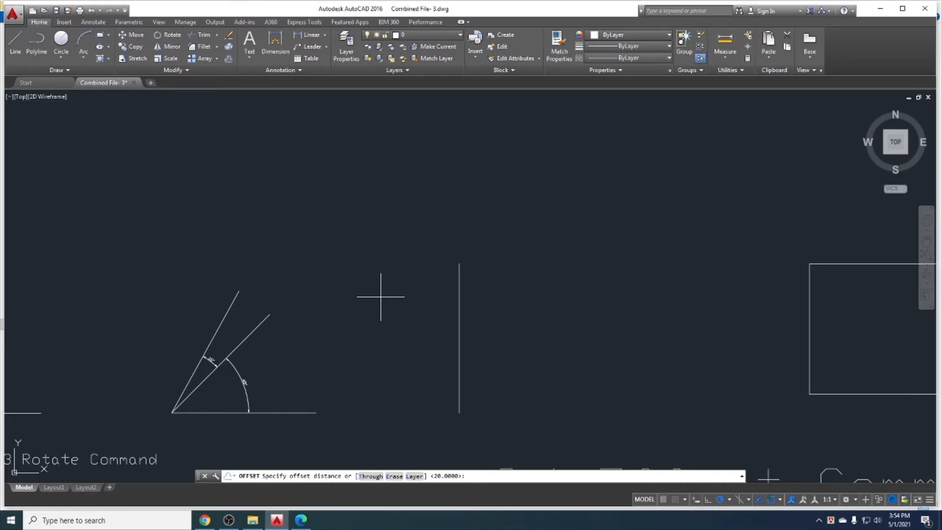
key("Return")
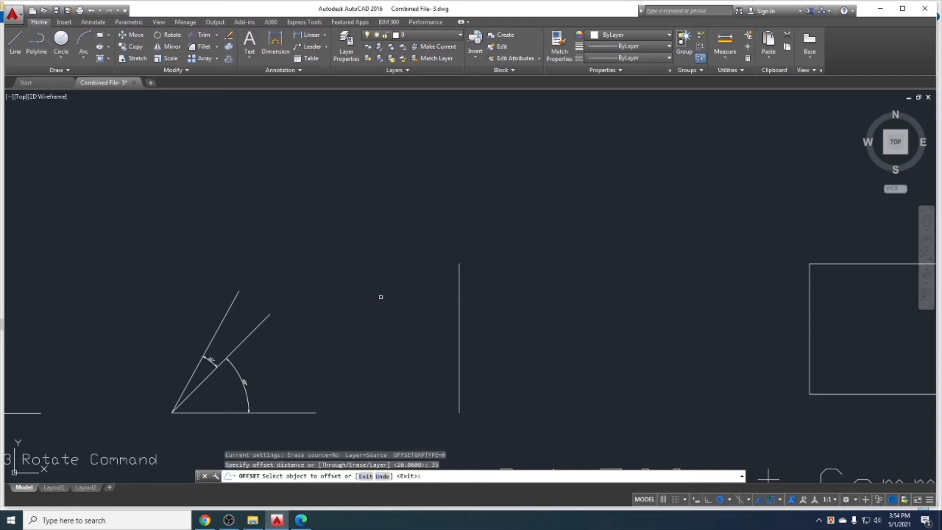
left_click(385, 476)
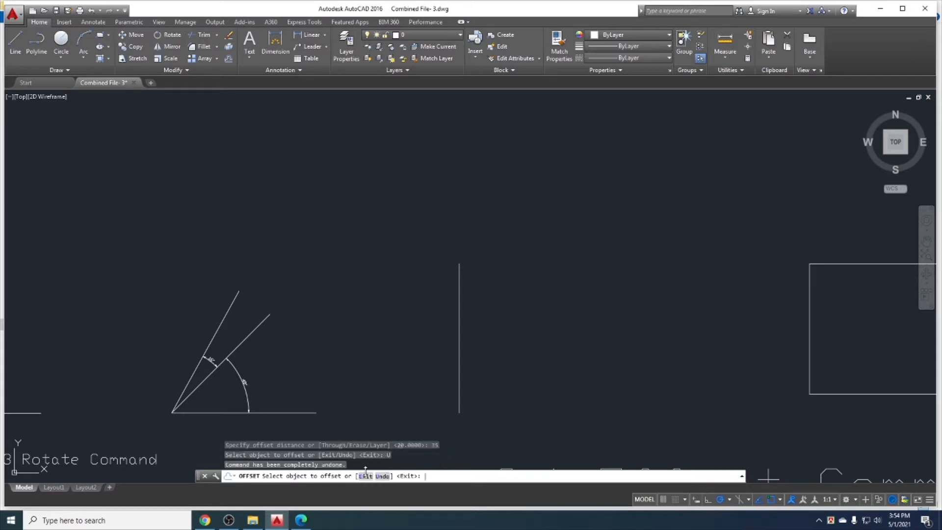
left_click(365, 476)
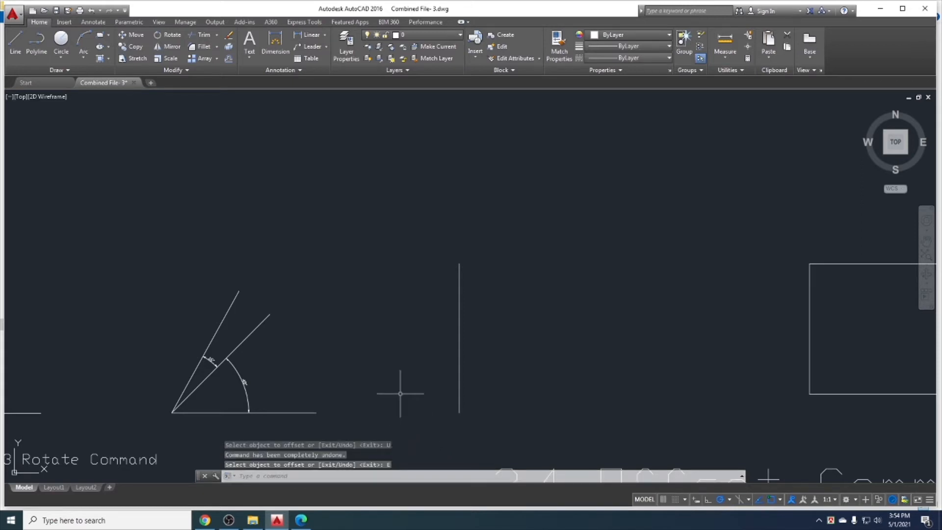
Run Offset with the Layer option set to Source and the Through option, and exit without selecting an object.
key("Return")
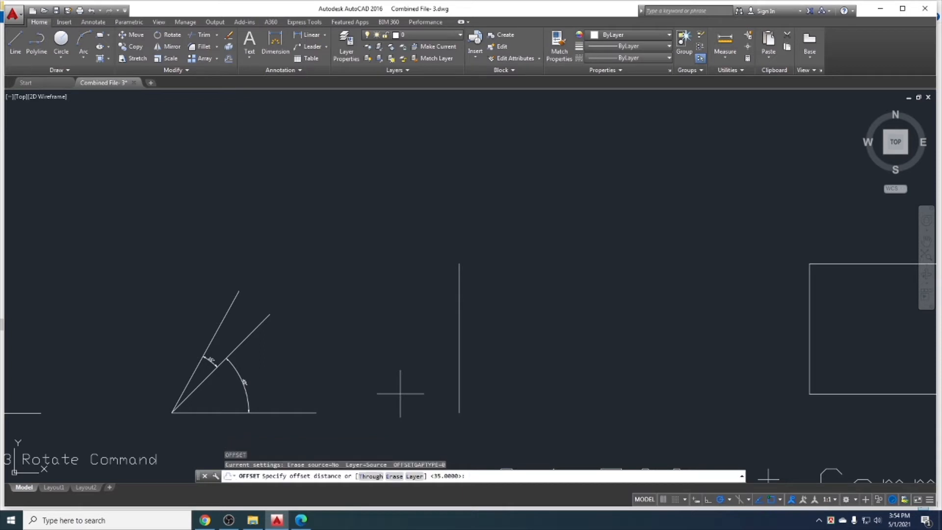
left_click(414, 476)
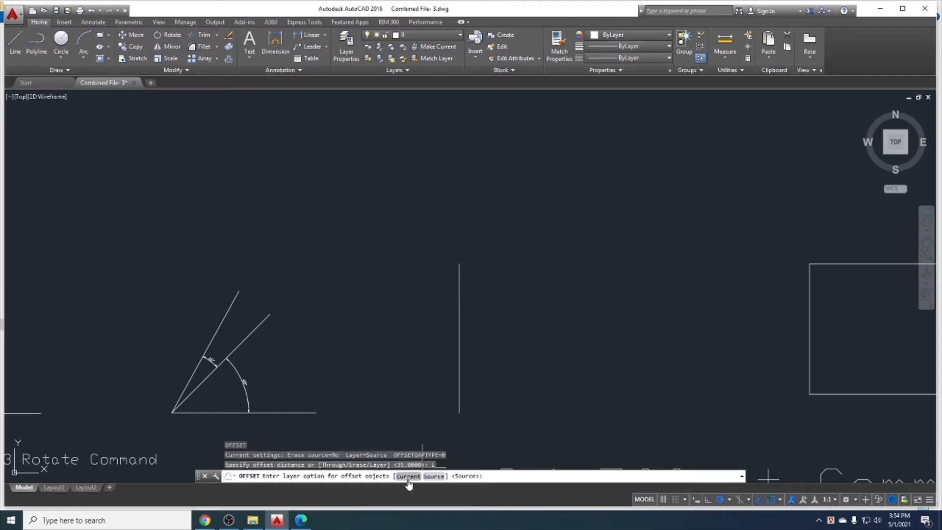
left_click(433, 476)
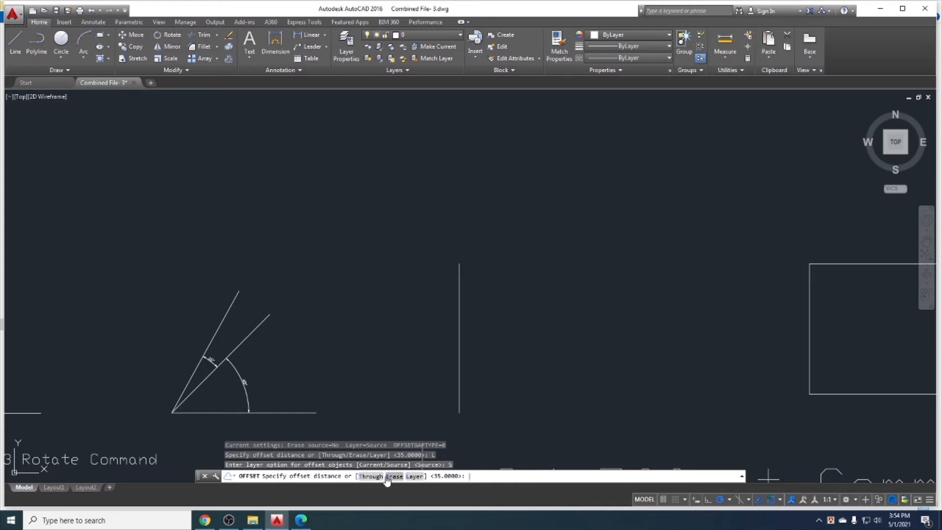
left_click(371, 477)
left_click(371, 478)
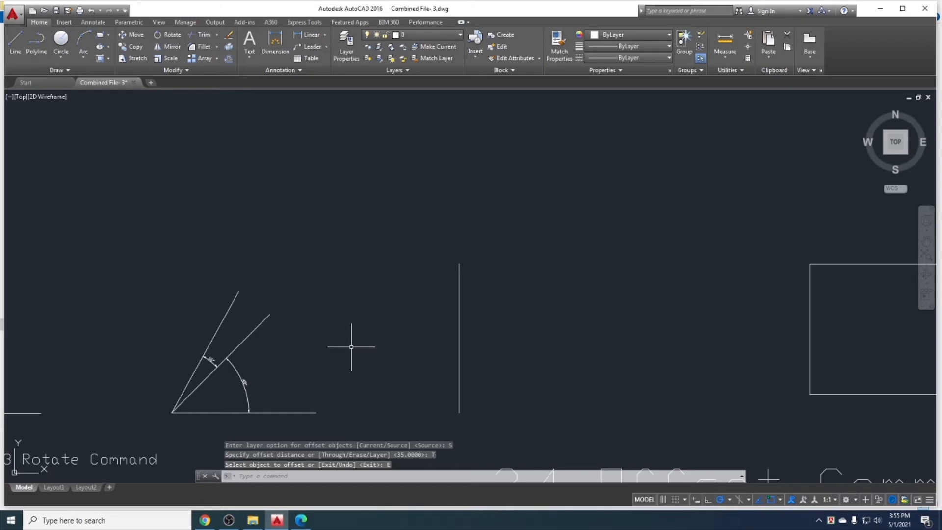
Offset the vertical line by 35 with the Multiple option, placing five copies on its right side.
key("Return")
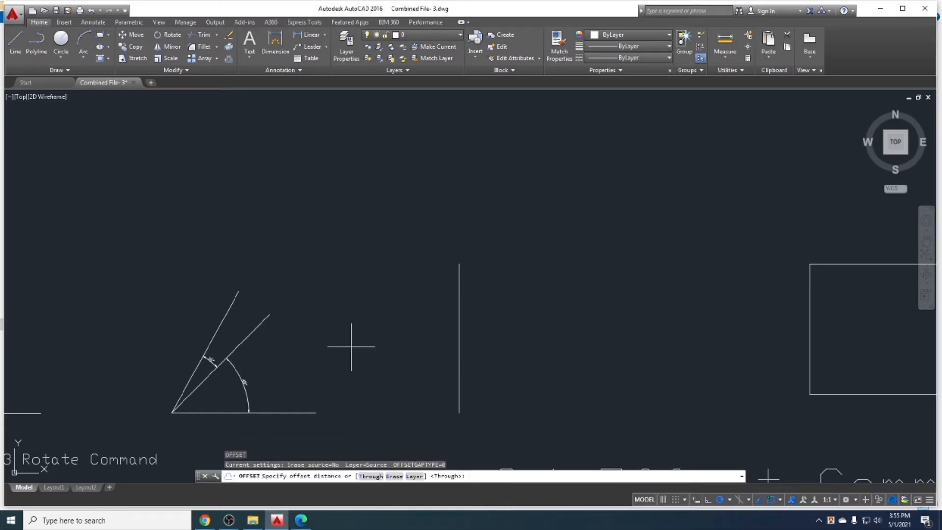
type("35")
key("Return")
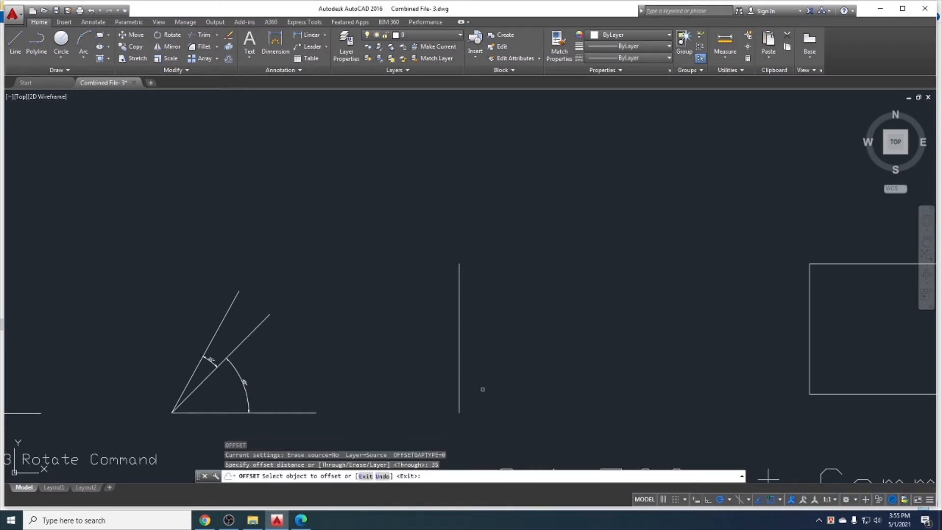
left_click(458, 360)
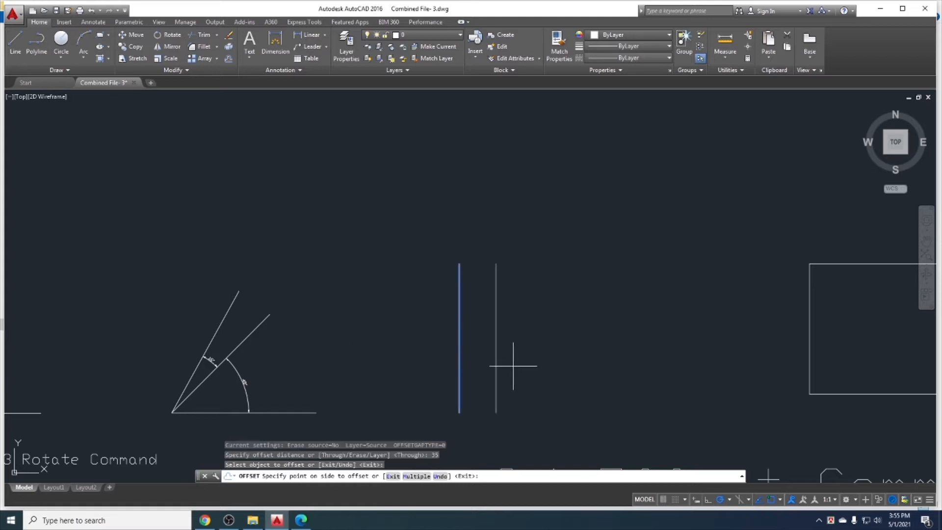
left_click(417, 476)
left_click(564, 368)
left_click(618, 357)
left_click(662, 343)
left_click(697, 333)
left_click(726, 323)
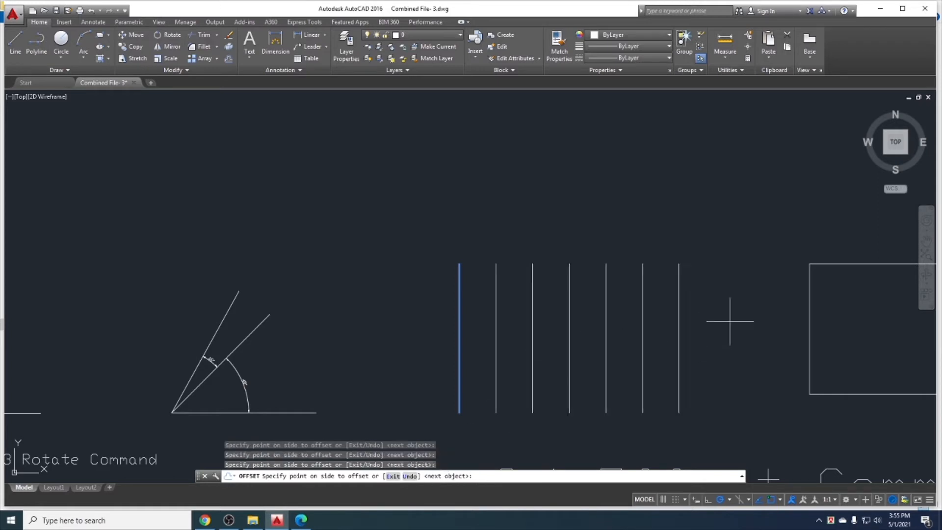
Continue the multiple offset at 35 spacing, placing further copies on both the left and right sides of the original line.
left_click(216, 309)
left_click(181, 287)
left_click(157, 274)
left_click(133, 266)
left_click(765, 318)
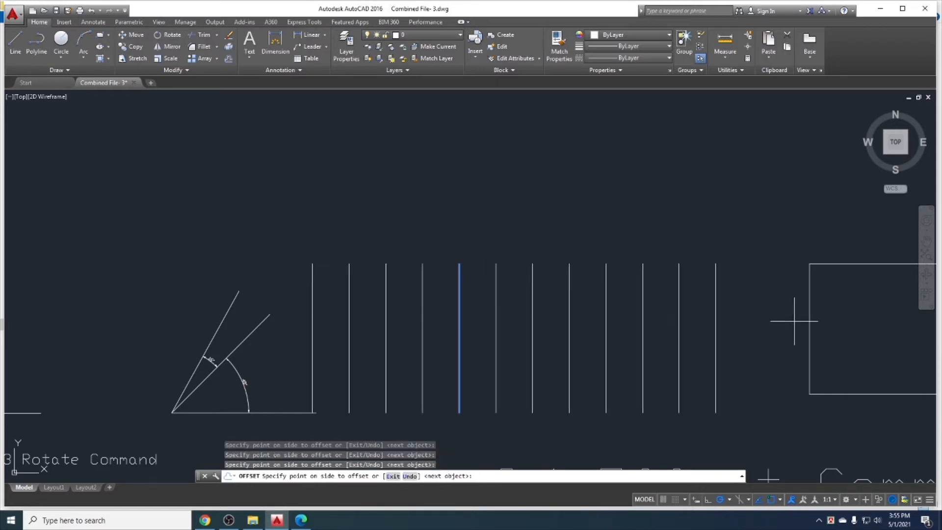
left_click(797, 321)
left_click(825, 322)
left_click(865, 320)
left_click(861, 317)
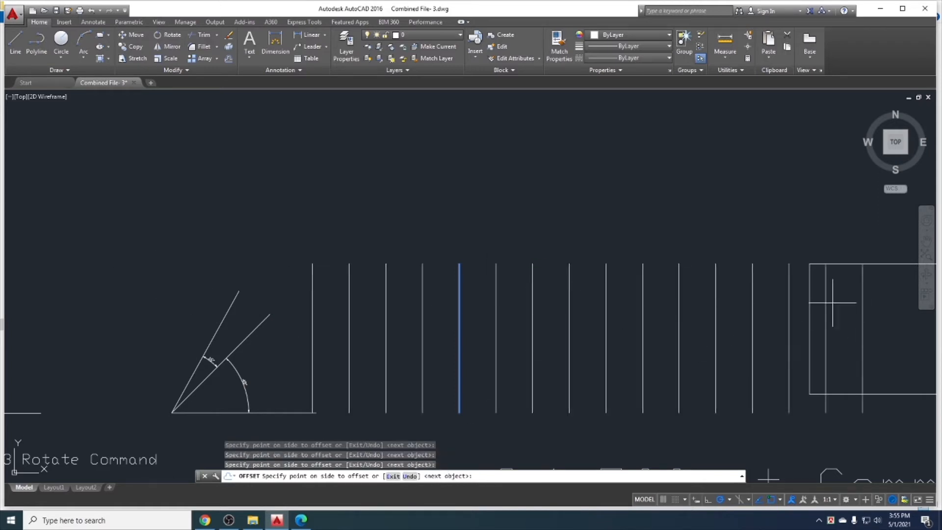
left_click(172, 284)
left_click(129, 281)
left_click(98, 279)
left_click(70, 274)
left_click(48, 270)
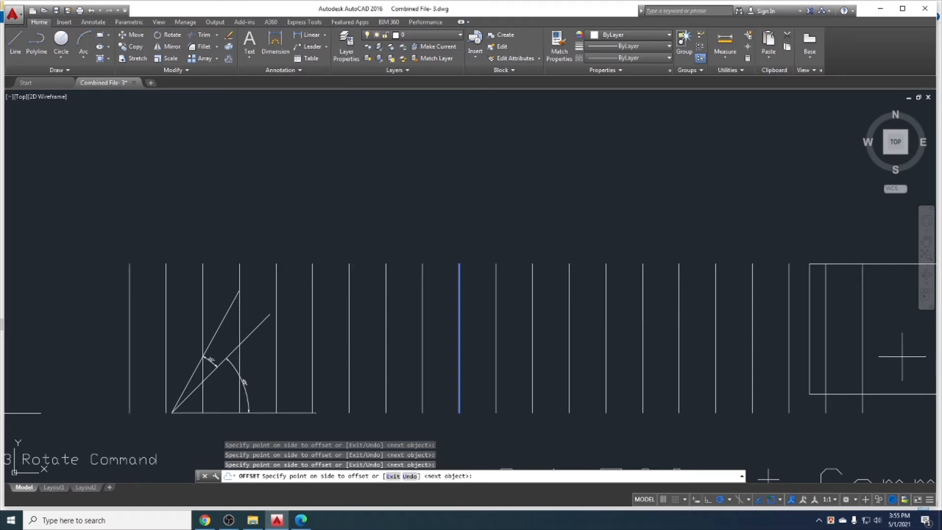
End the Offset command and undo the whole multiple offset.
key("Escape")
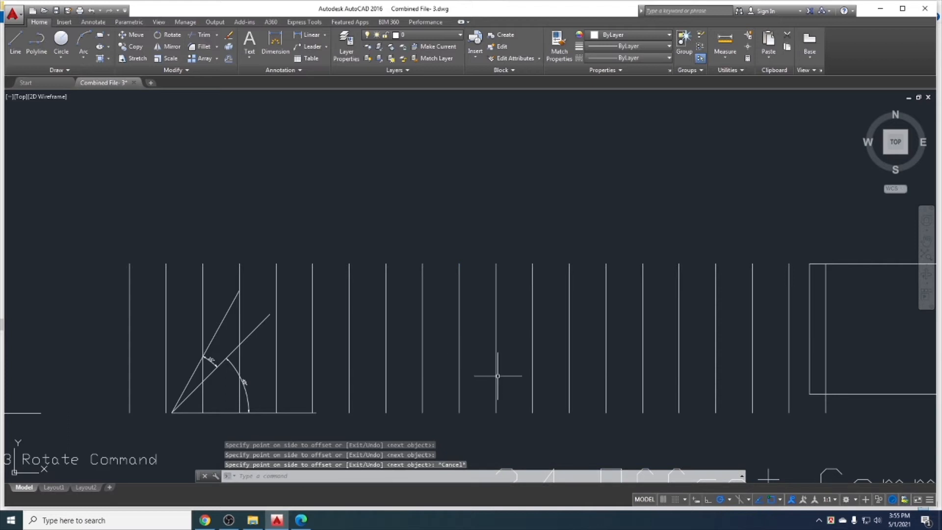
key("ctrl+z")
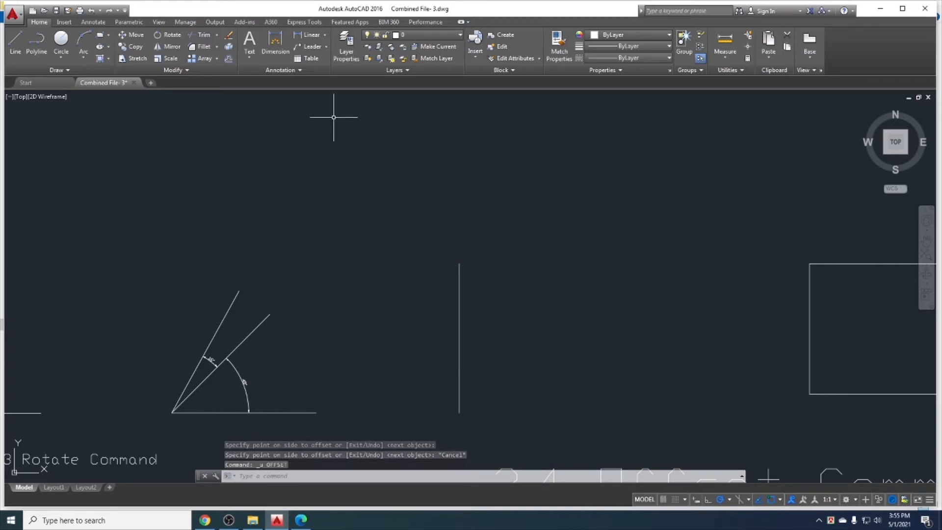
Offset the vertical line by 35 with the Multiple option, adding five evenly spaced copies to its right.
left_click(229, 58)
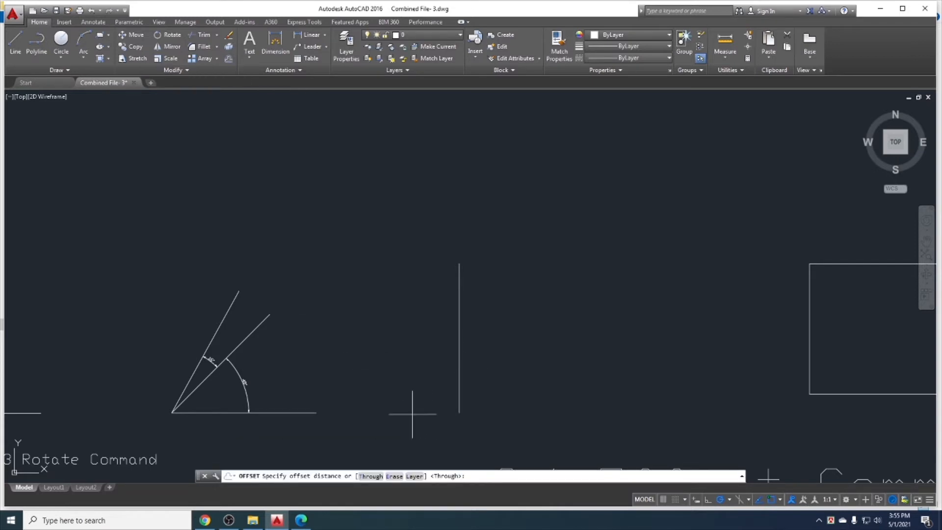
type("35")
key("Return")
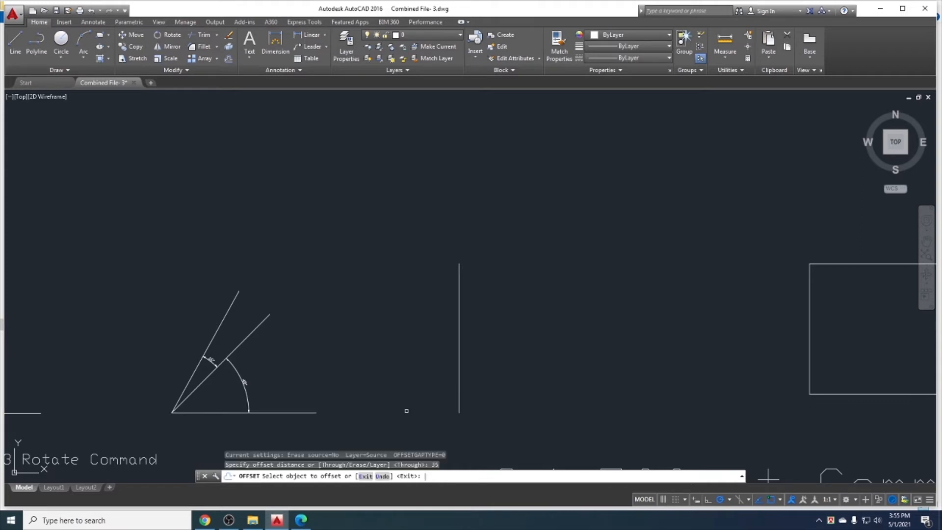
left_click(459, 381)
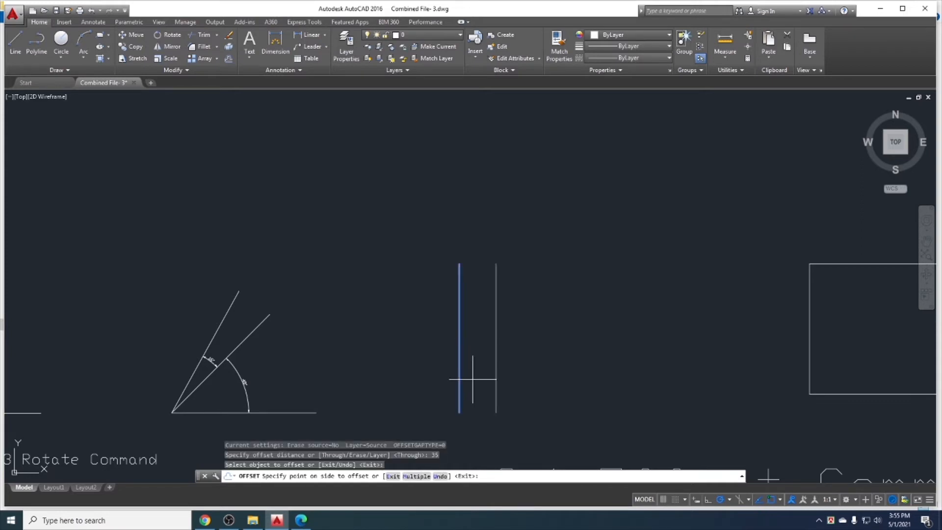
left_click(416, 479)
left_click(596, 388)
left_click(711, 374)
left_click(795, 365)
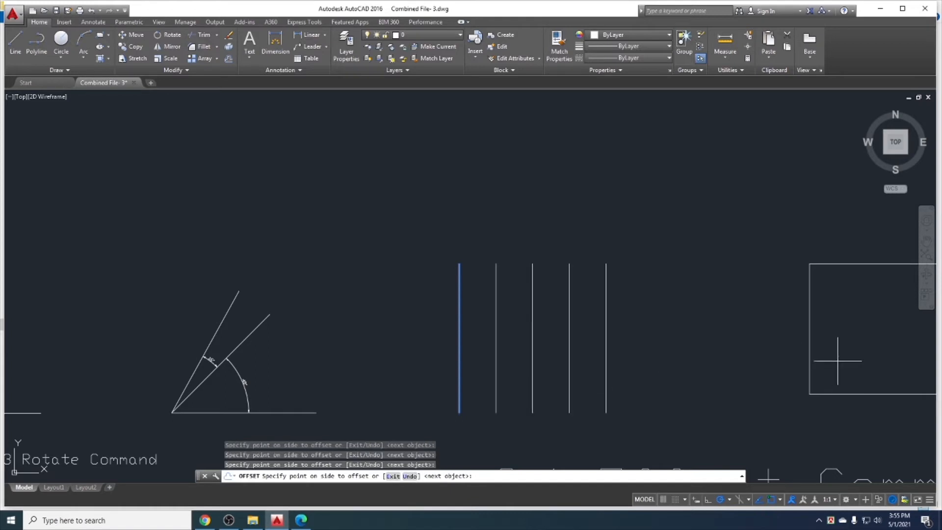
left_click(839, 361)
left_click(871, 355)
Place five more offset copies to the left of the vertical line, and undo the whole multiple offset.
left_click(359, 349)
left_click(304, 334)
left_click(235, 319)
left_click(167, 305)
left_click(124, 296)
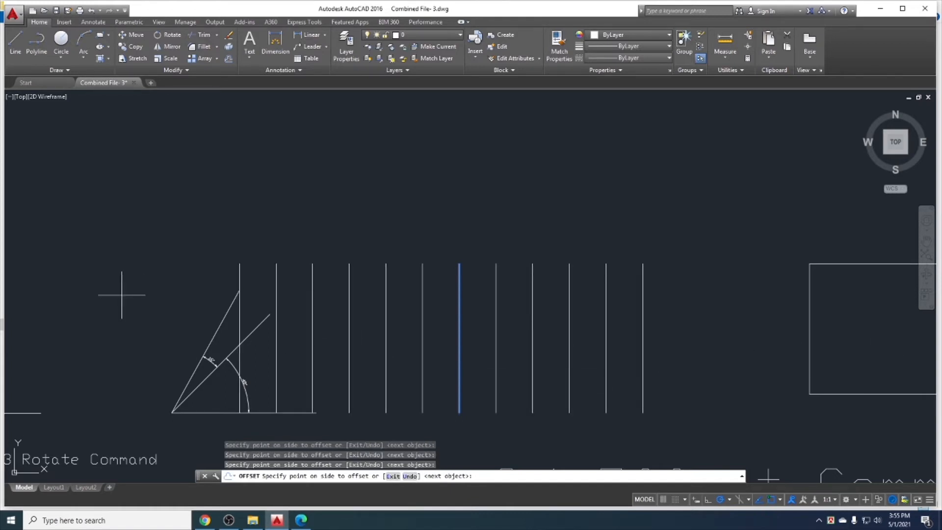
key("Escape")
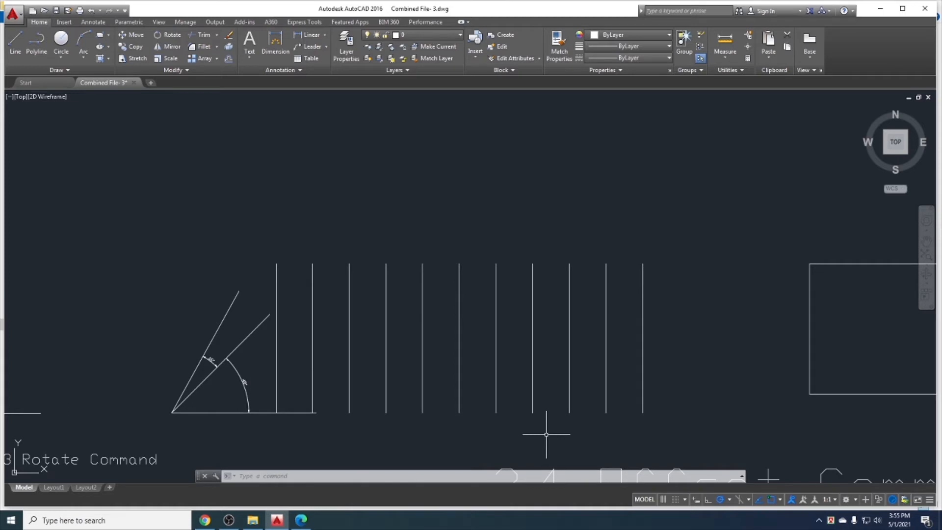
key("ctrl+z")
Offset the rectangle above the 3.4 Offset Command label outward by 25 and end the command.
scroll(247, 346, "down", 4)
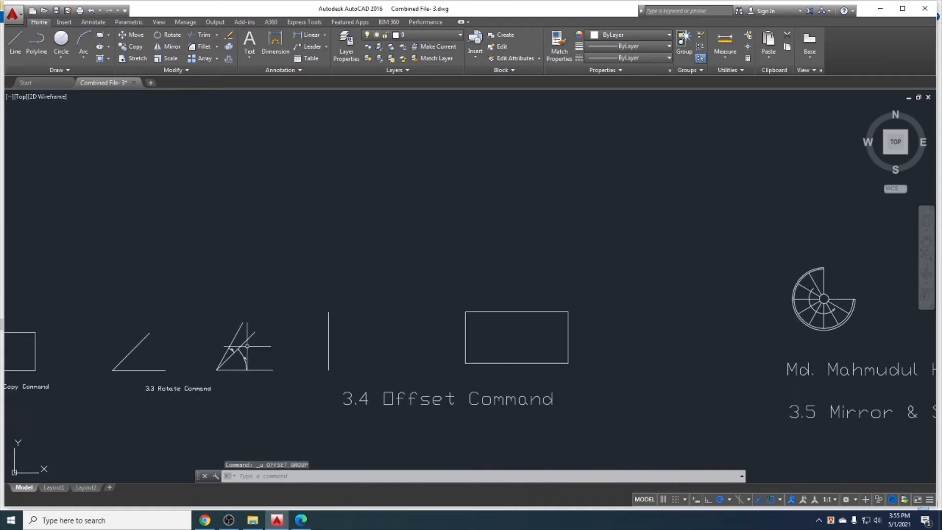
middle_click_drag(391, 356, 362, 347)
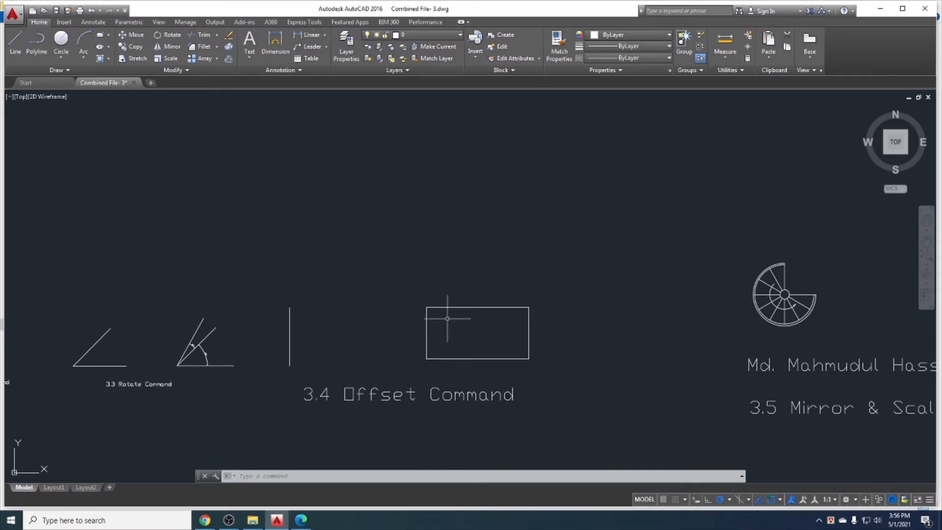
left_click(447, 318)
left_click(434, 293)
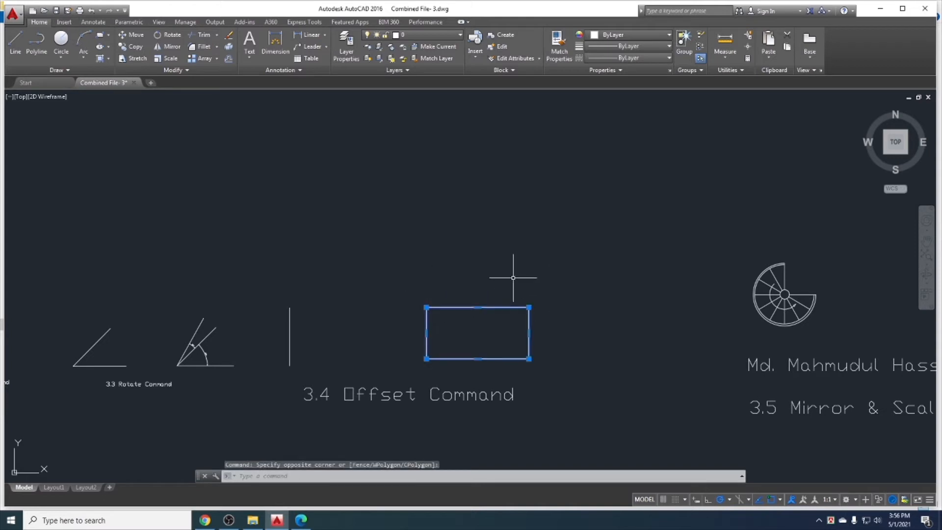
type("o")
key("Return")
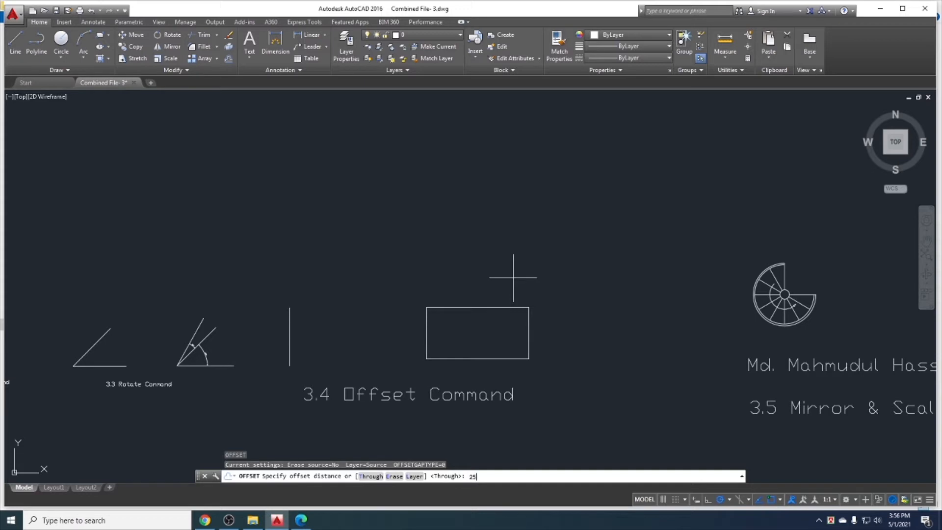
key("Return")
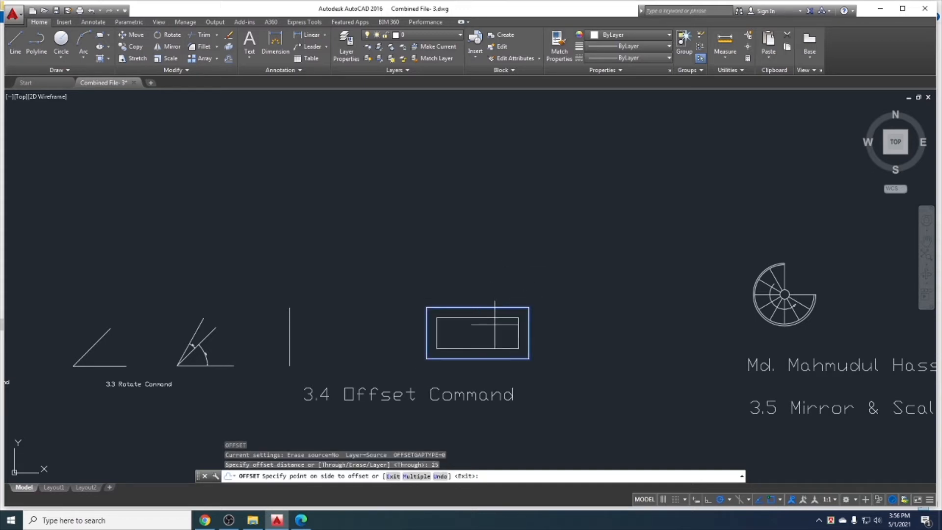
left_click(559, 275)
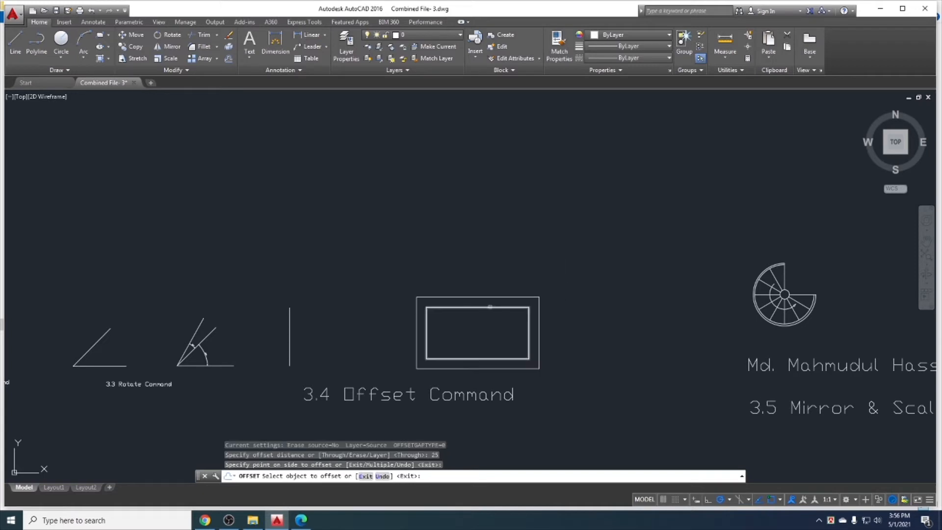
scroll(473, 301, "up", 2)
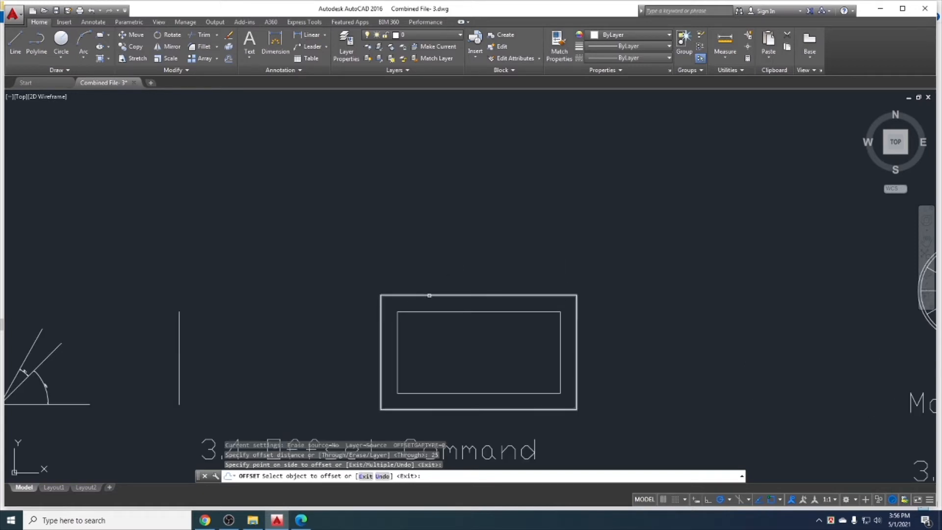
key("Escape")
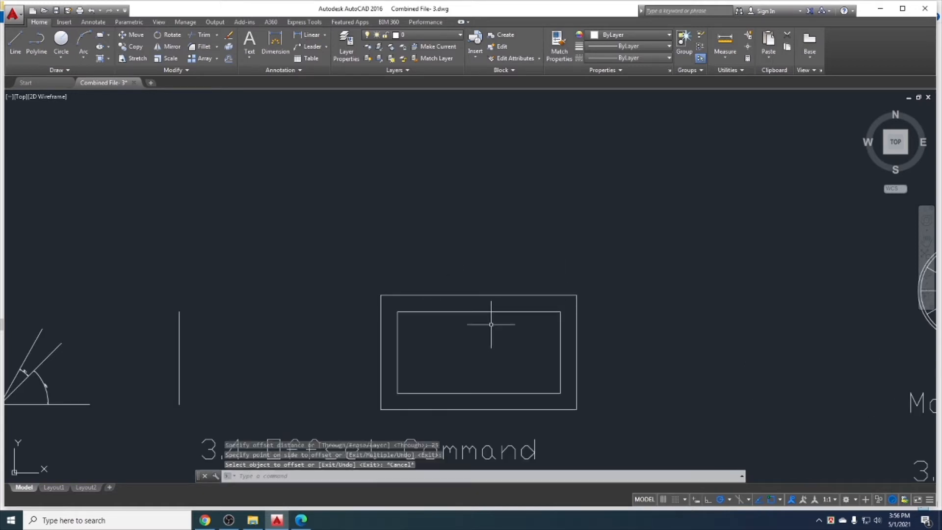
Delete the outer offset rectangle, keeping only the original one.
left_click(449, 301)
left_click(425, 279)
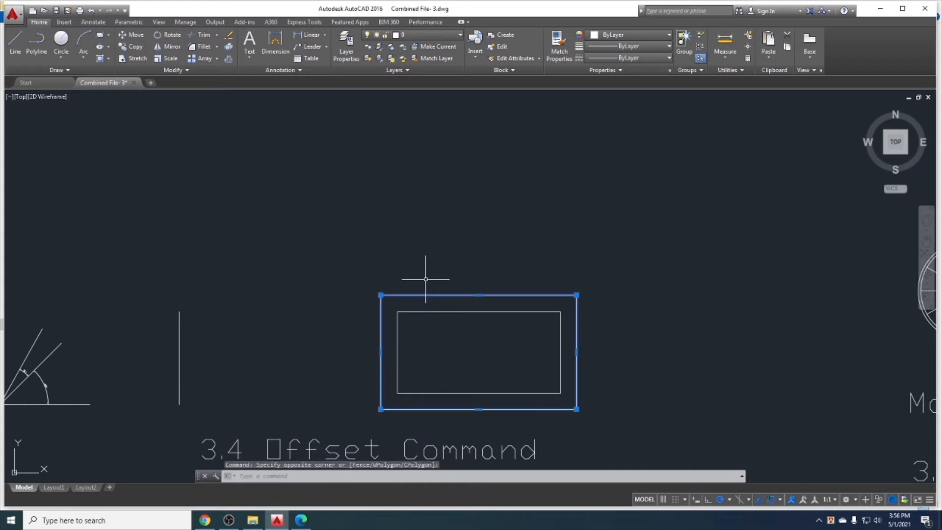
key("Delete")
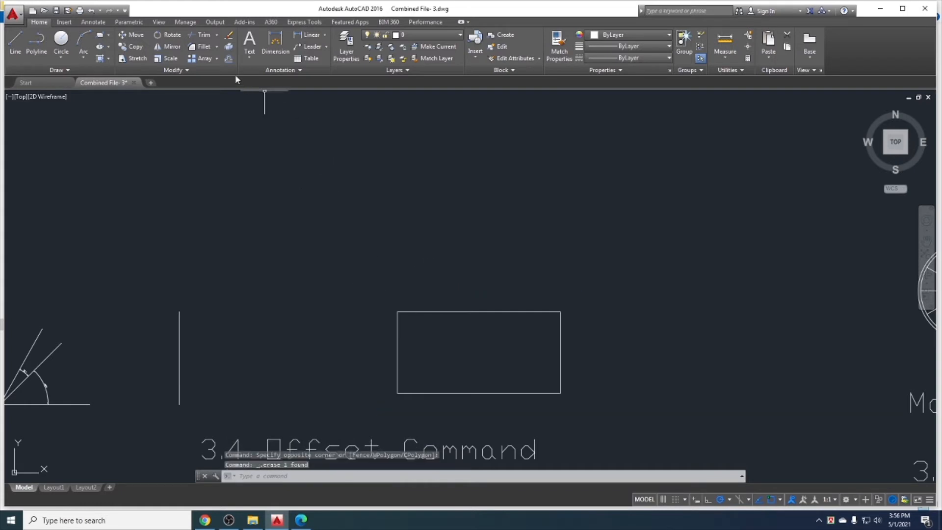
left_click(228, 61)
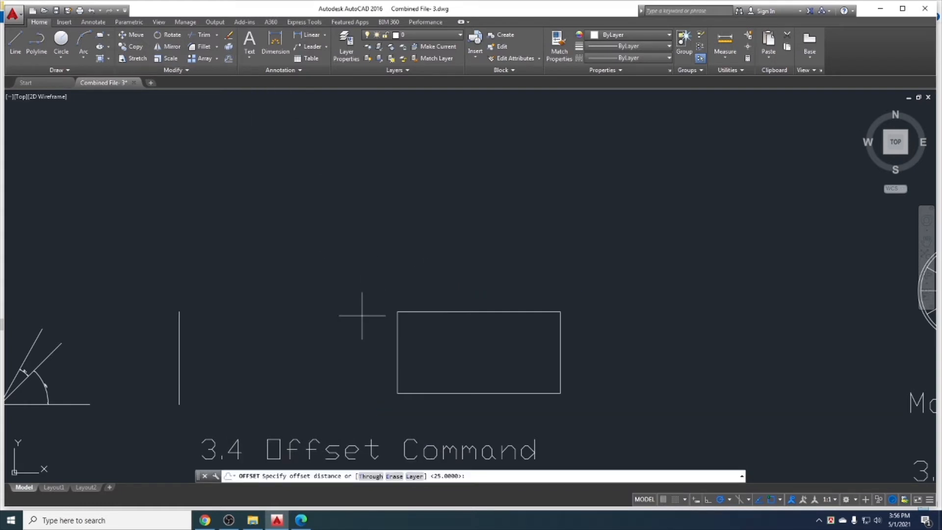
key("Return")
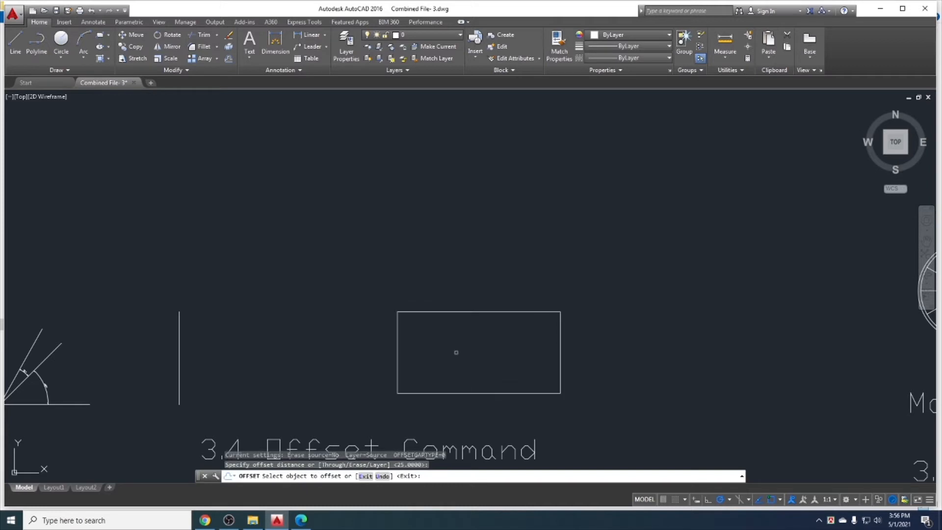
left_click(448, 313)
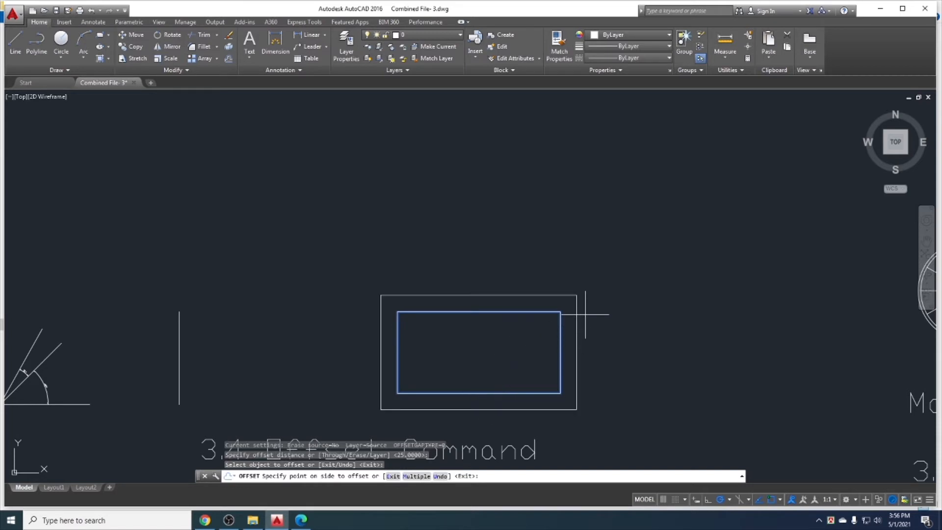
key("Escape")
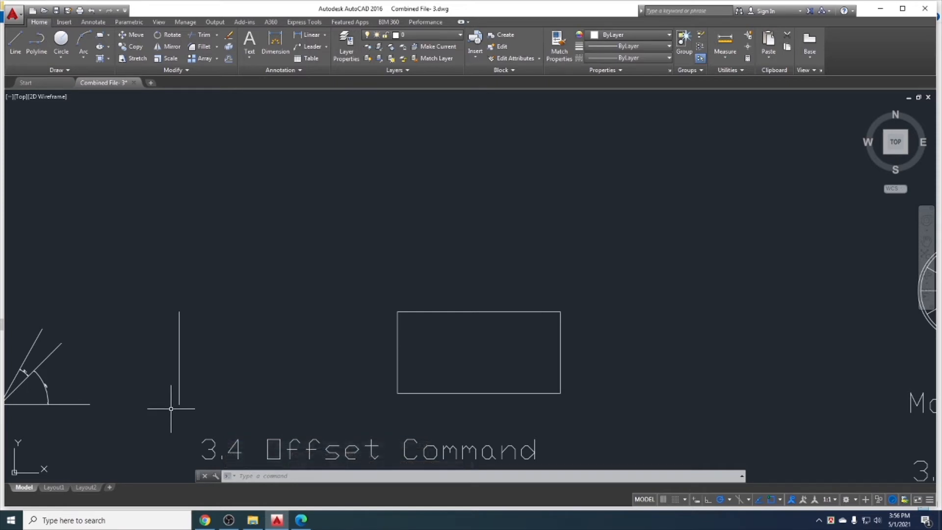
Set the OFFSETGAPTYPE system variable to 1.
type("off")
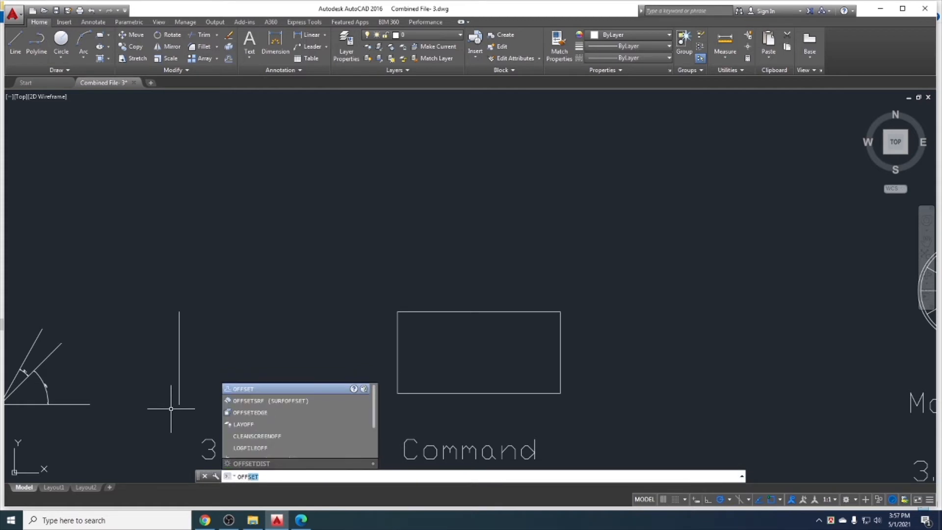
type("segapty")
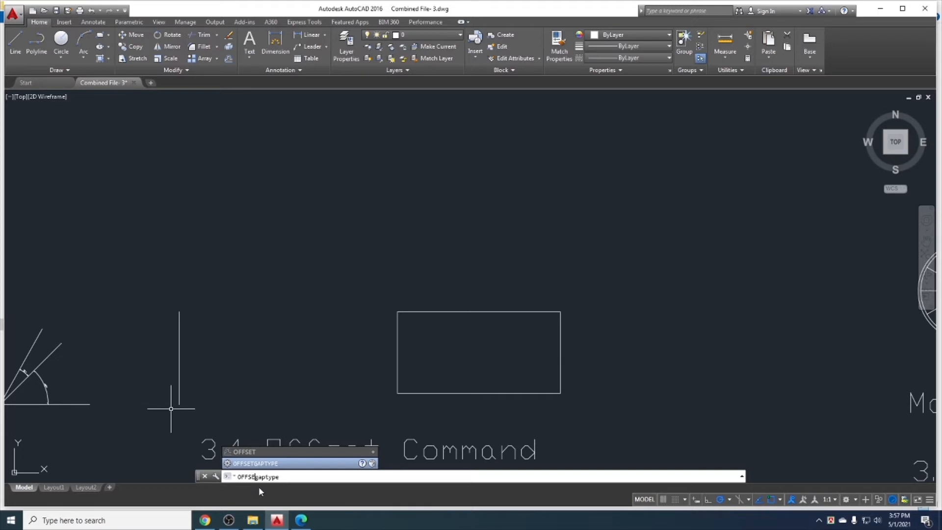
type("t")
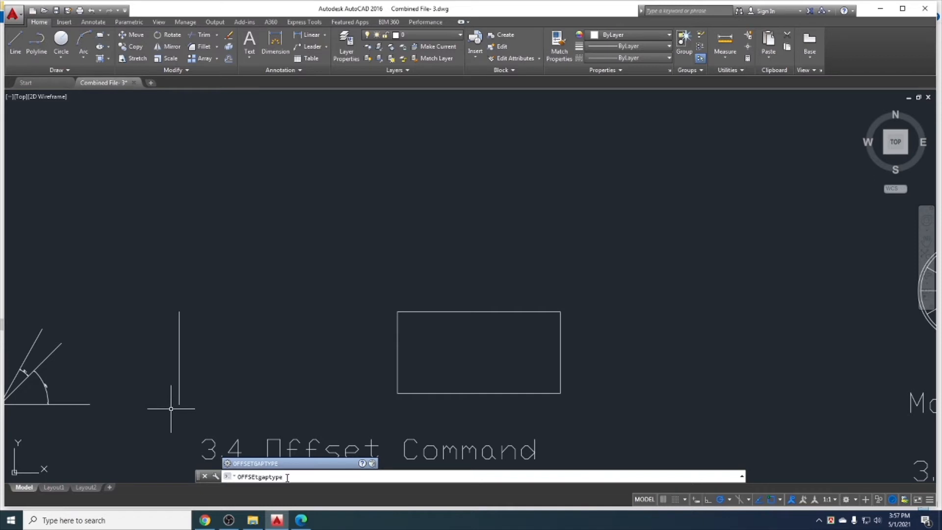
key("Return")
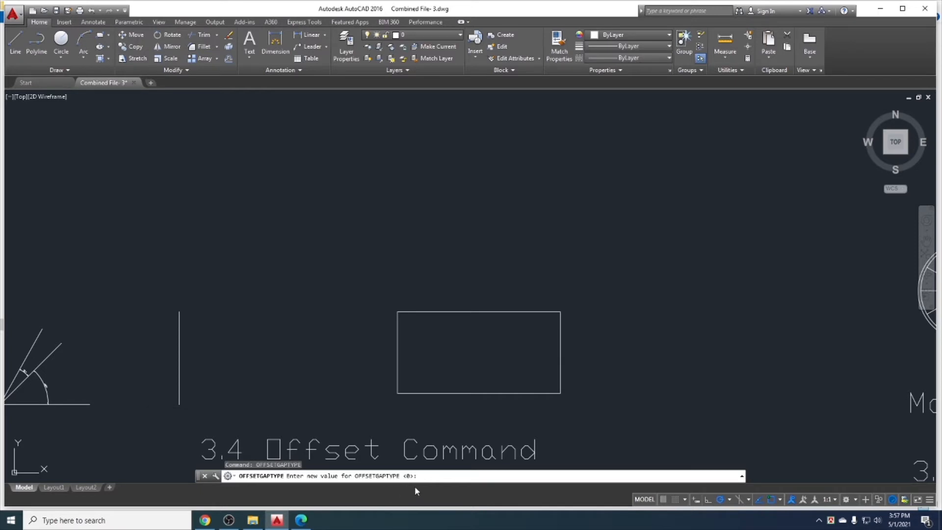
type("1")
key("Return")
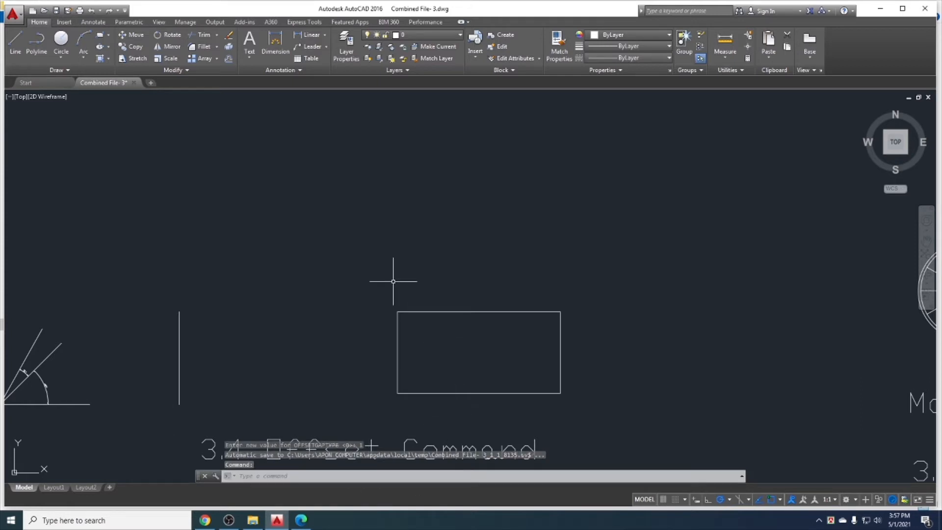
Offset the rectangle outward by 25 with the current gap type, and undo the new outline.
left_click(228, 59)
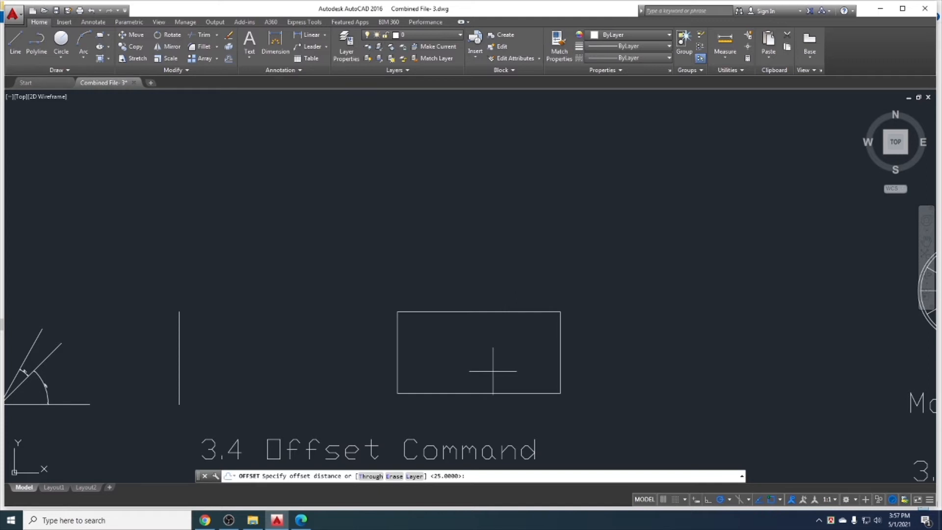
type("25")
key("Return")
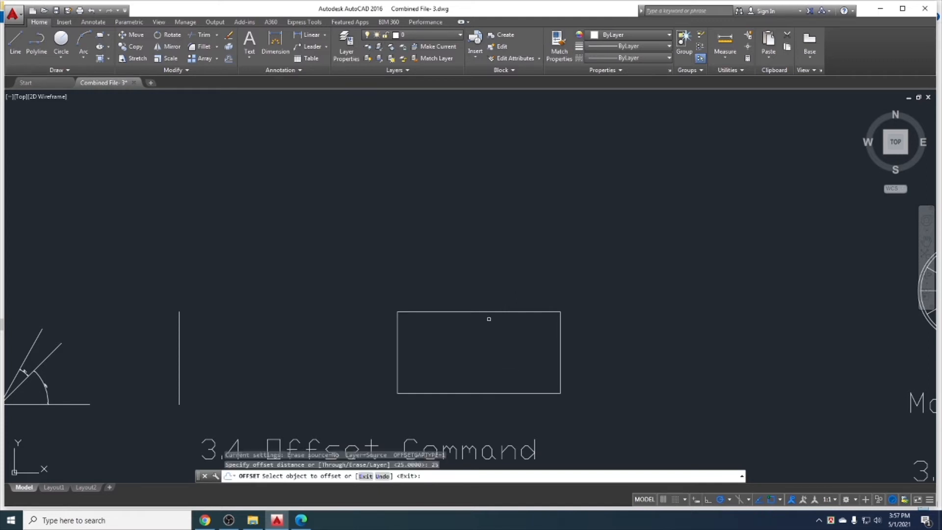
left_click(476, 311)
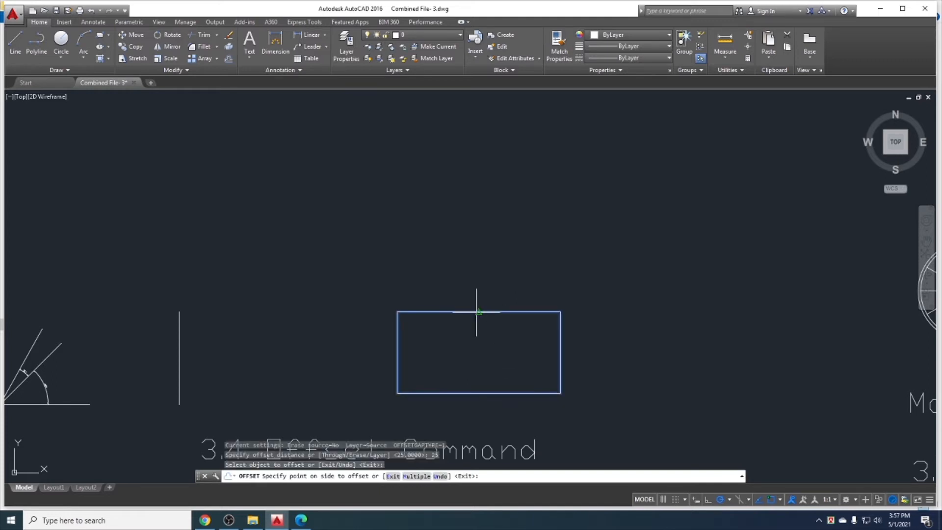
left_click(505, 292)
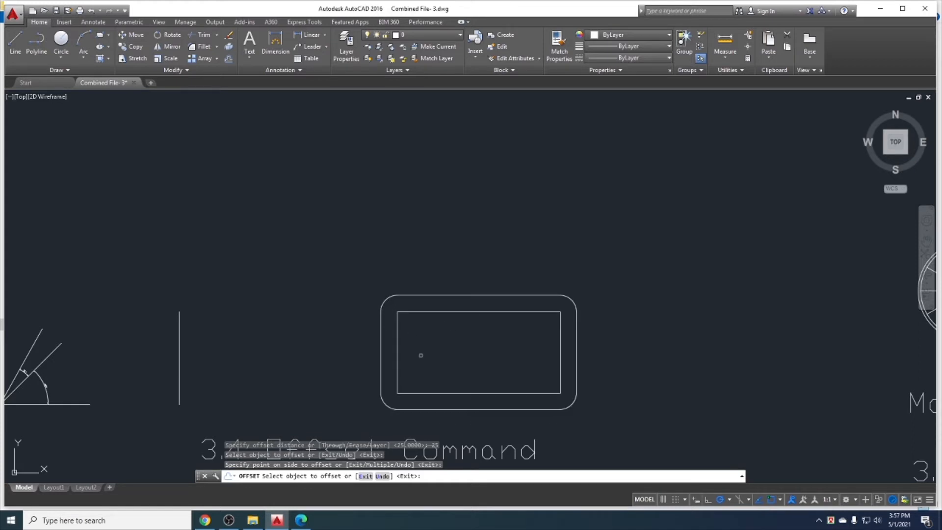
key("ctrl+z")
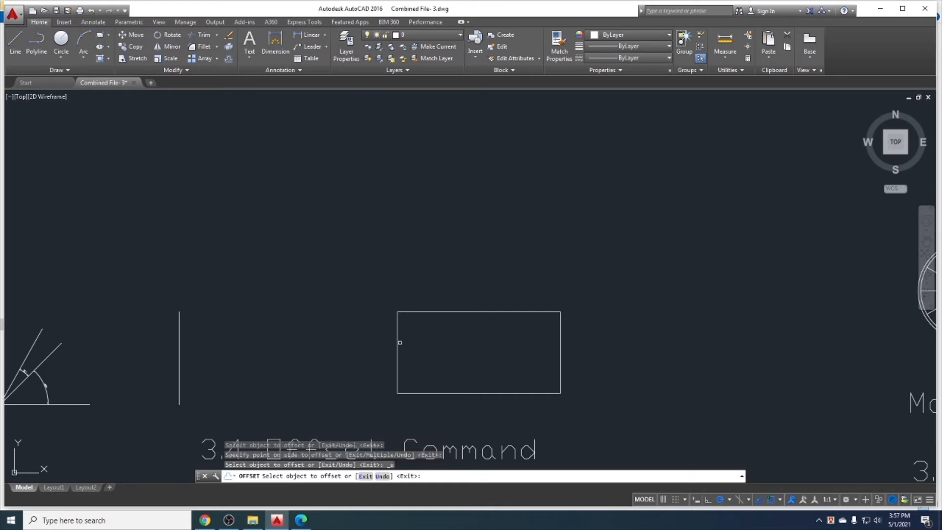
key("Escape")
Set the OFFSETGAPTYPE system variable to 2.
type("OFFSet")
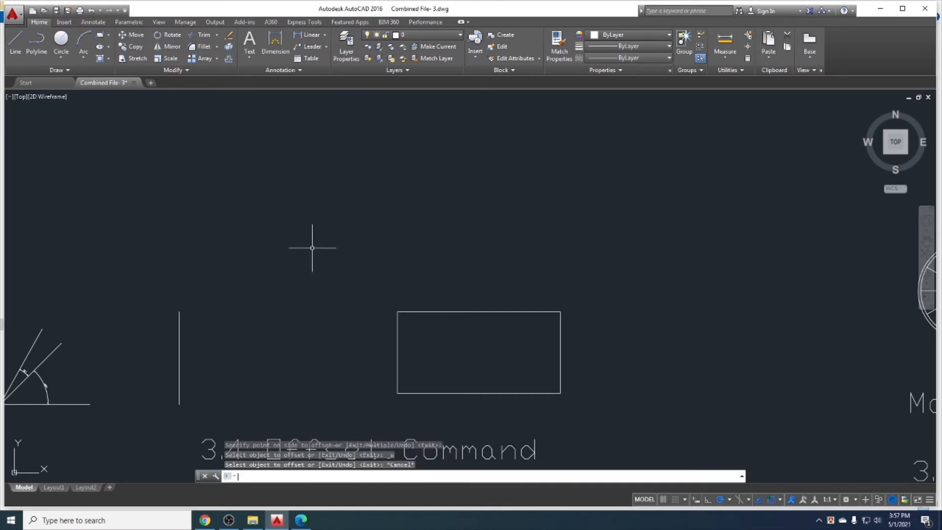
type("g")
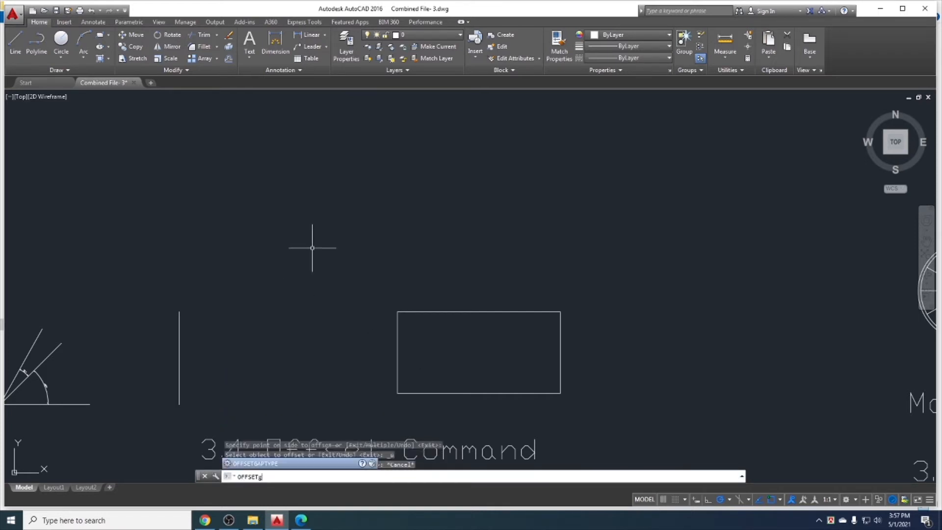
type("apty")
key("Return")
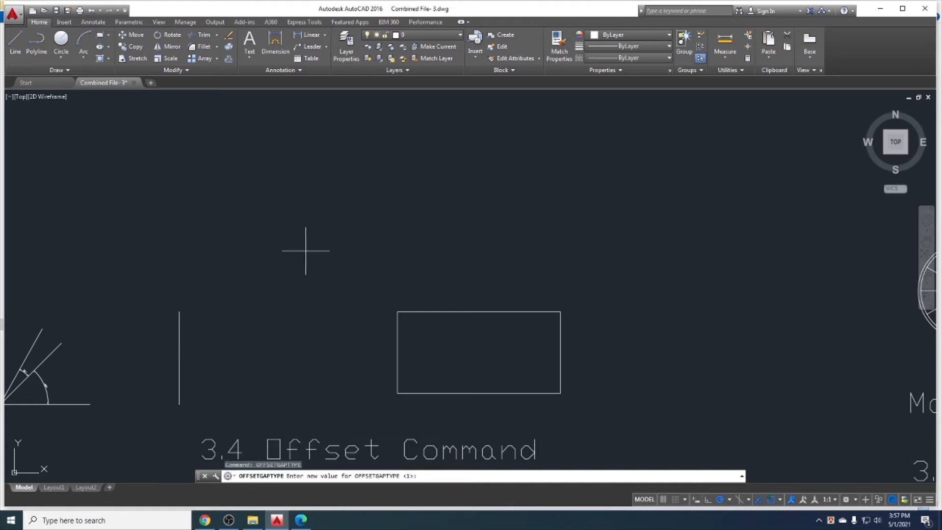
key("Return")
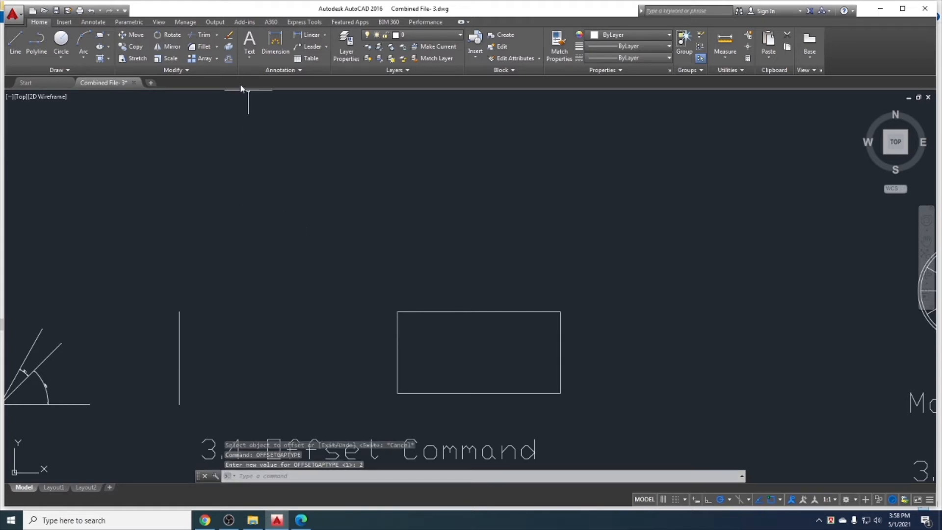
Offset the rectangle outward by 25 with the gap type set to 2.
left_click(229, 59)
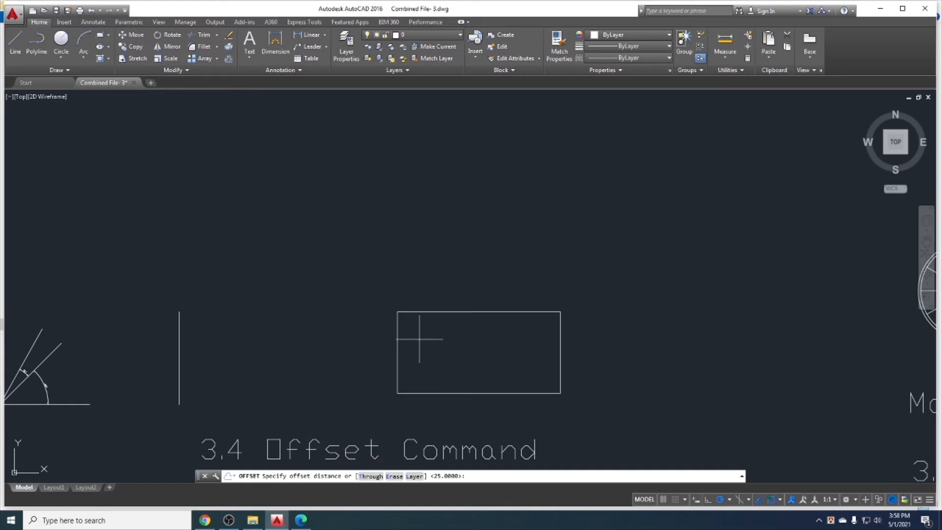
key("Return")
left_click(423, 311)
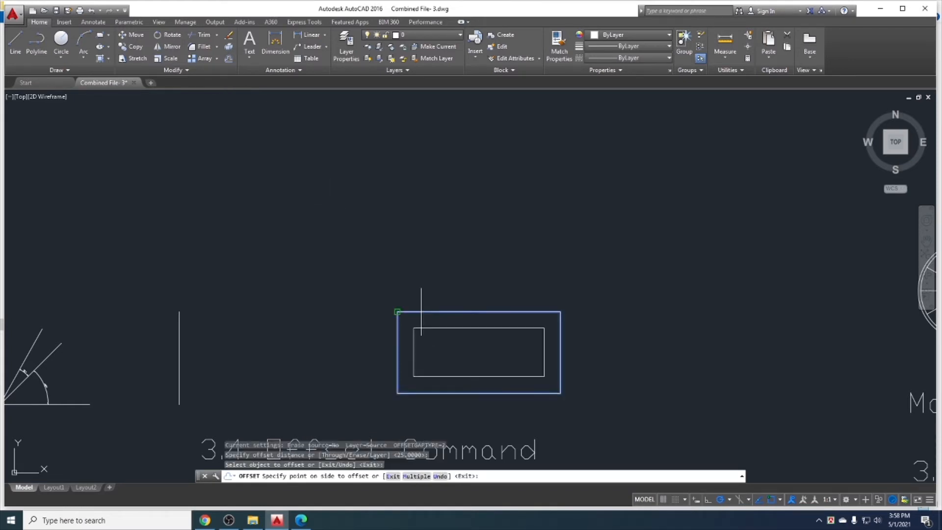
left_click(529, 271)
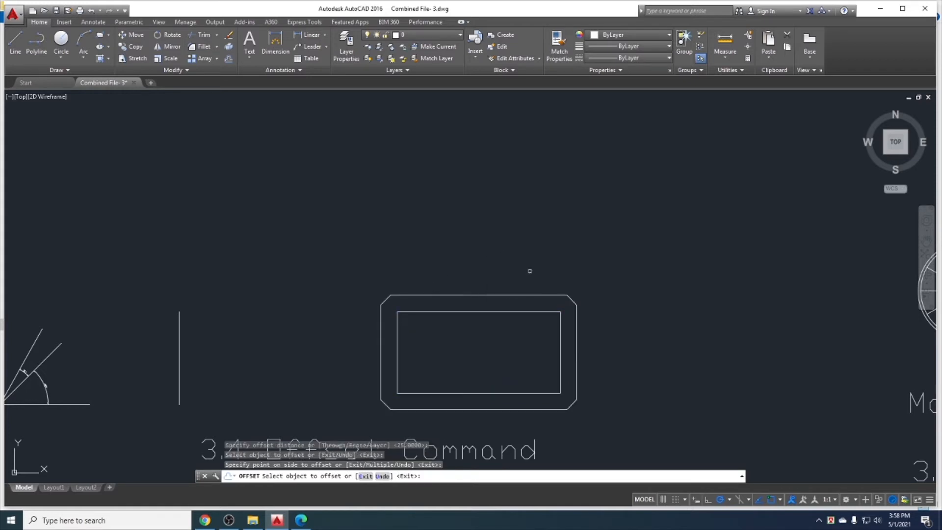
key("Escape")
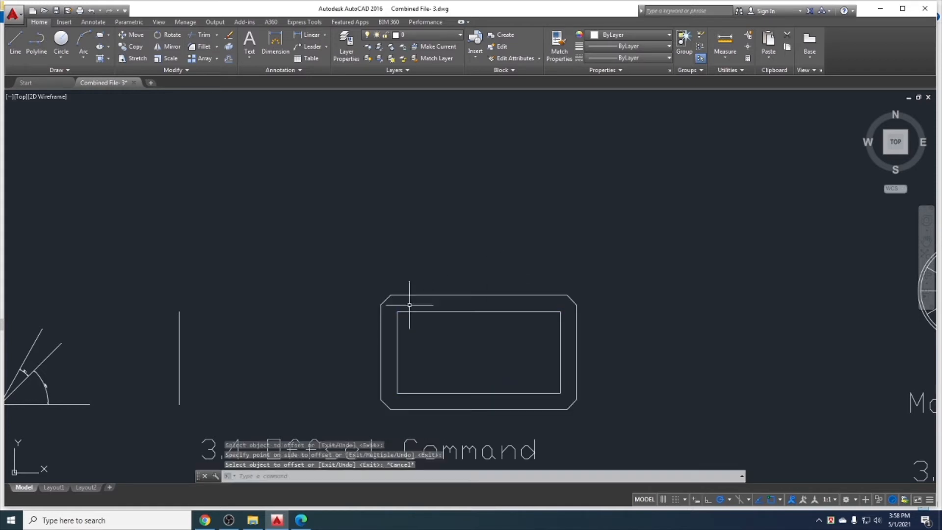
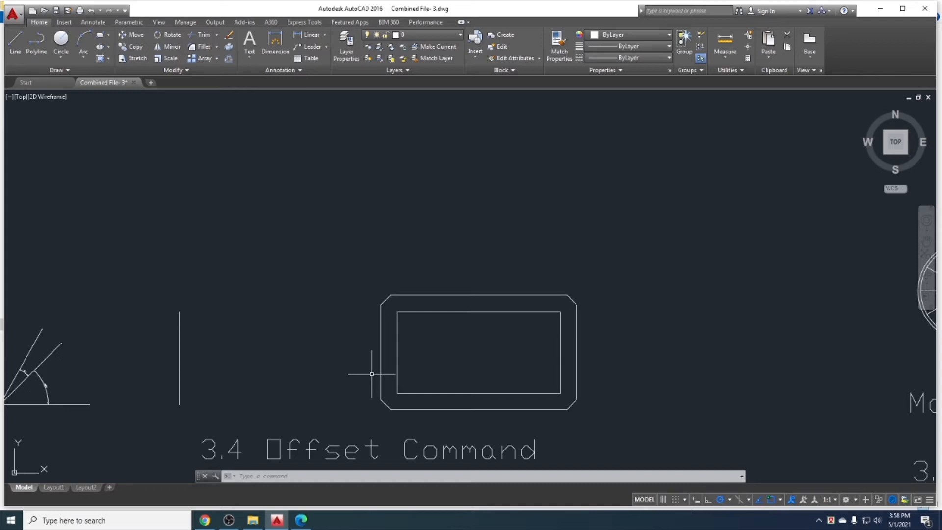
Set the OFFSETGAPTYPE system variable to 0.
type("offse")
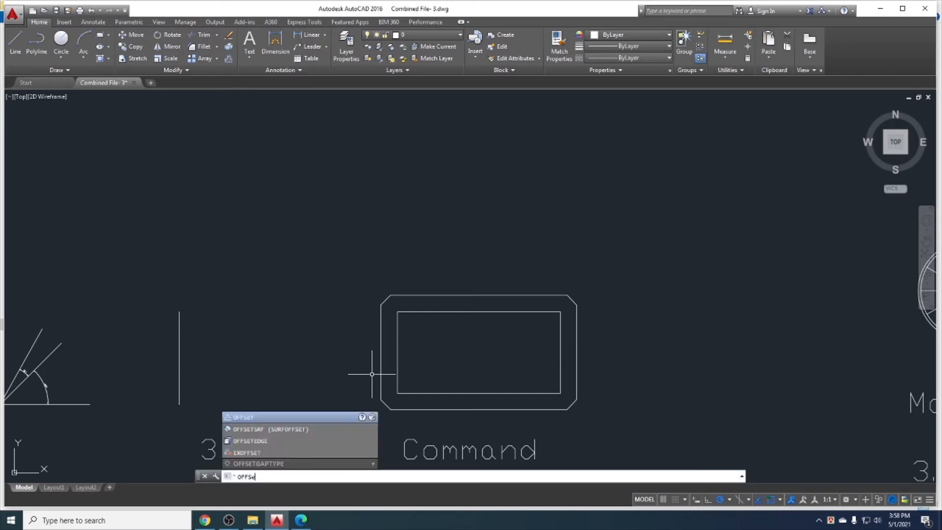
type("tgap")
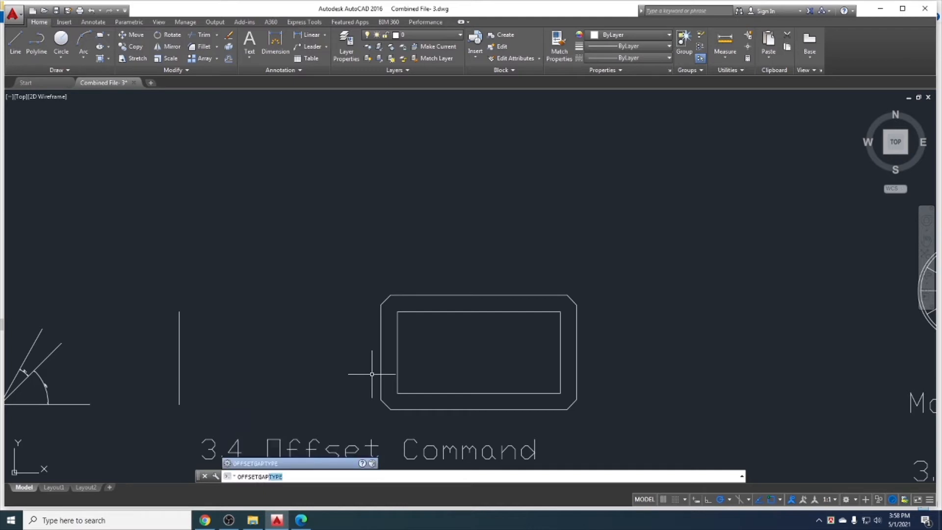
key("Return")
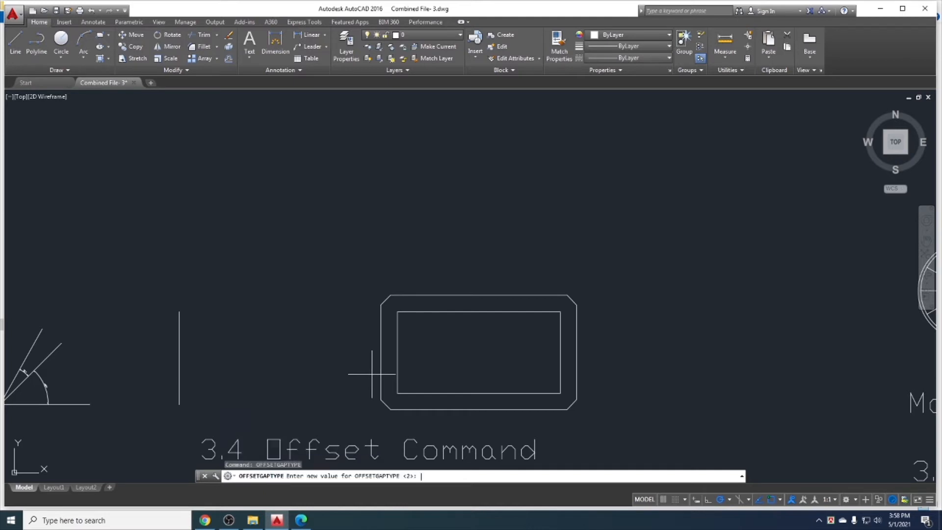
type("0")
key("Return")
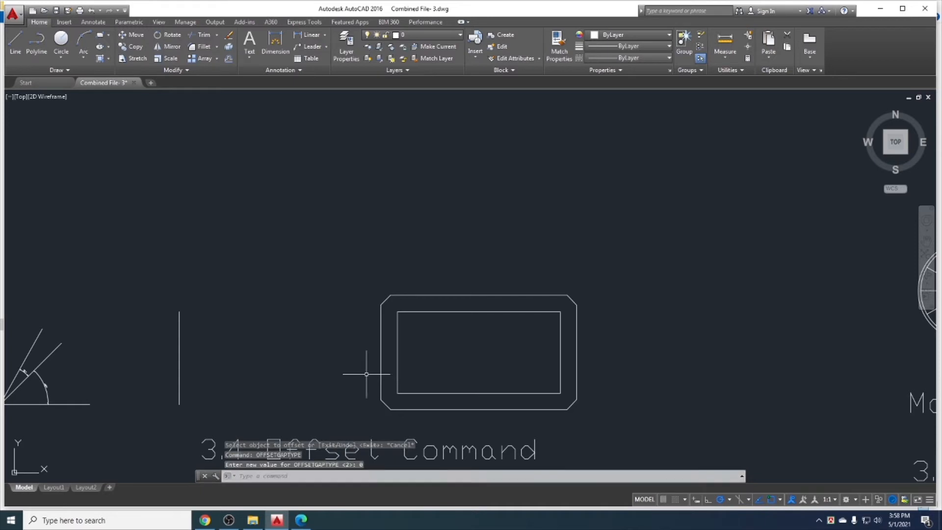
Offset the inner rectangle outward by 25 with the current gap type, and delete the chamfered outline.
left_click(228, 59)
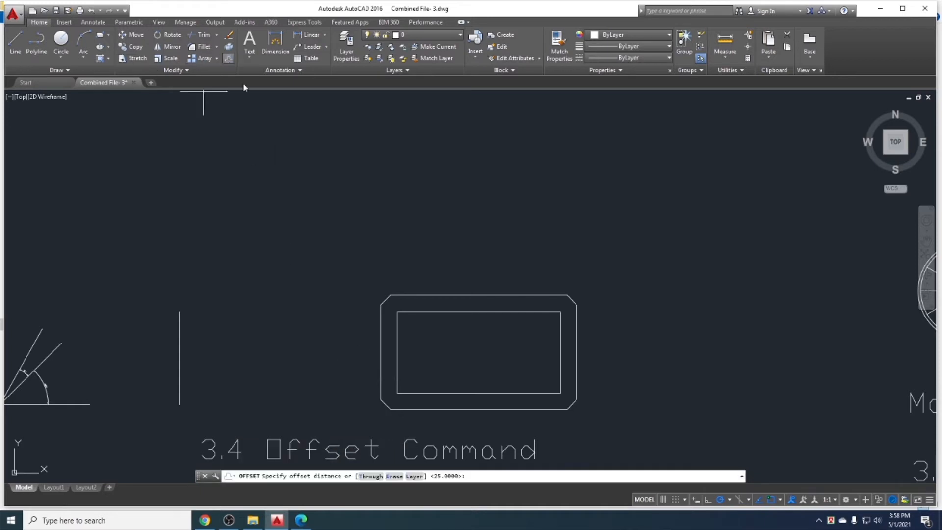
key("Return")
left_click(414, 311)
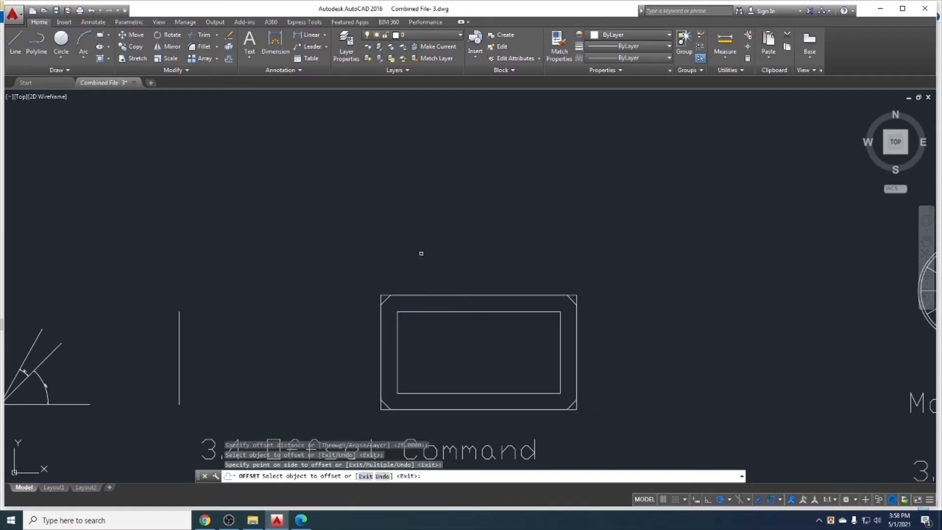
left_click(577, 300)
key("Escape")
left_click(572, 302)
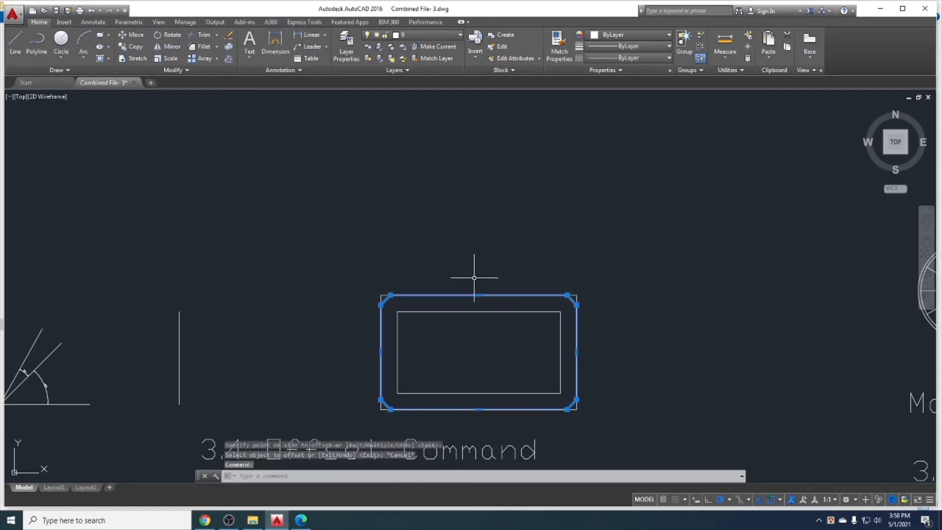
key("Delete")
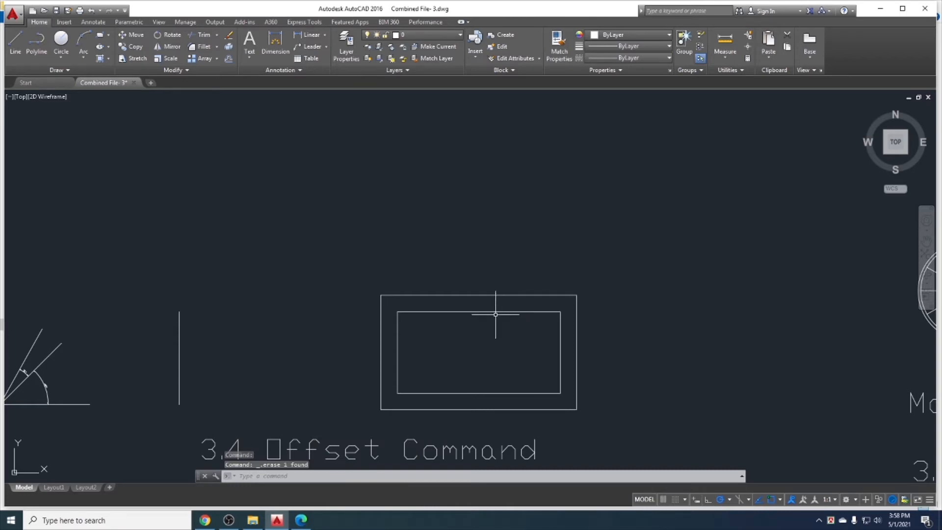
Switch to the course outline PDF, mark the Mirror and Scale topic under Modifying Drawing, and return to AutoCAD.
left_click(301, 519)
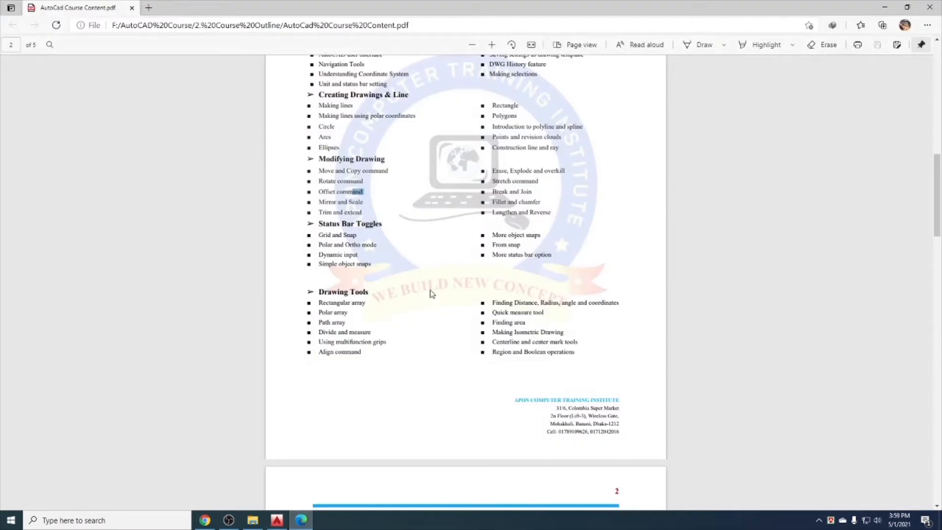
left_click_drag(367, 202, 301, 194)
left_click(363, 215)
left_click(884, 7)
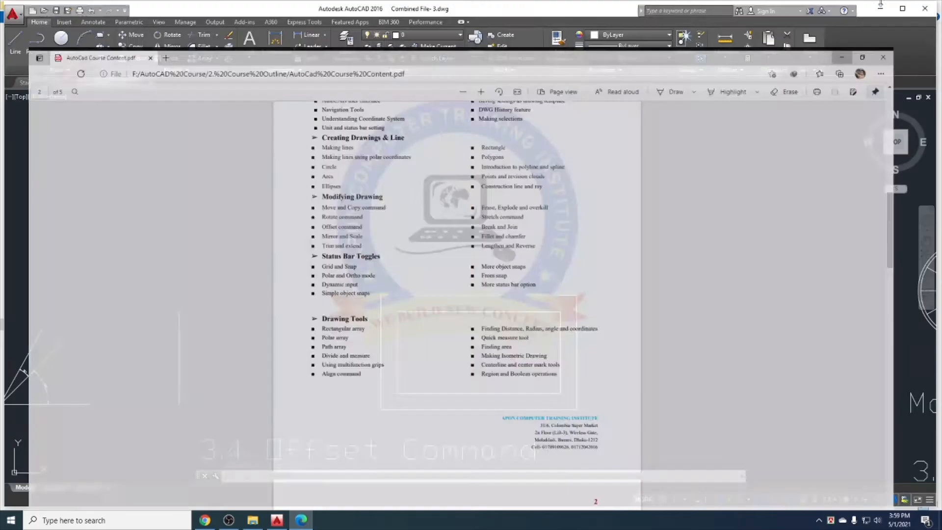
Mirror the spiral staircase above the 3.5 Mirror & Scale heading across a vertical line beside its open side, keeping the source.
scroll(496, 303, "down", 4)
middle_click_drag(542, 313, 432, 324)
scroll(539, 333, "up", 4)
middle_click_drag(541, 327, 395, 295)
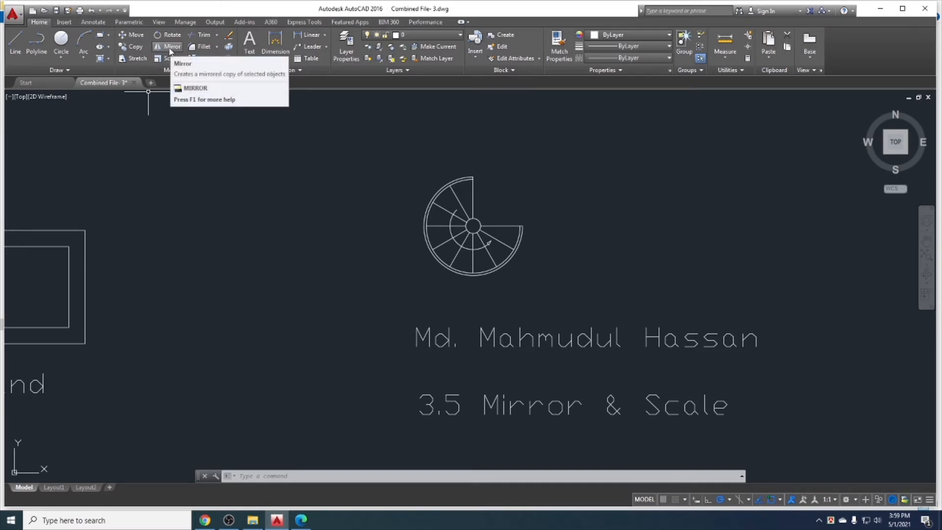
left_click(171, 47)
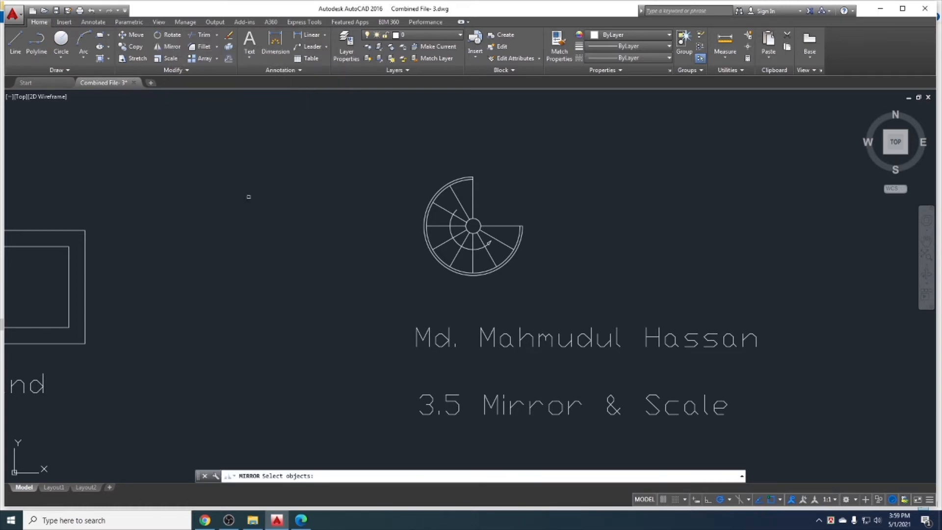
key("Escape")
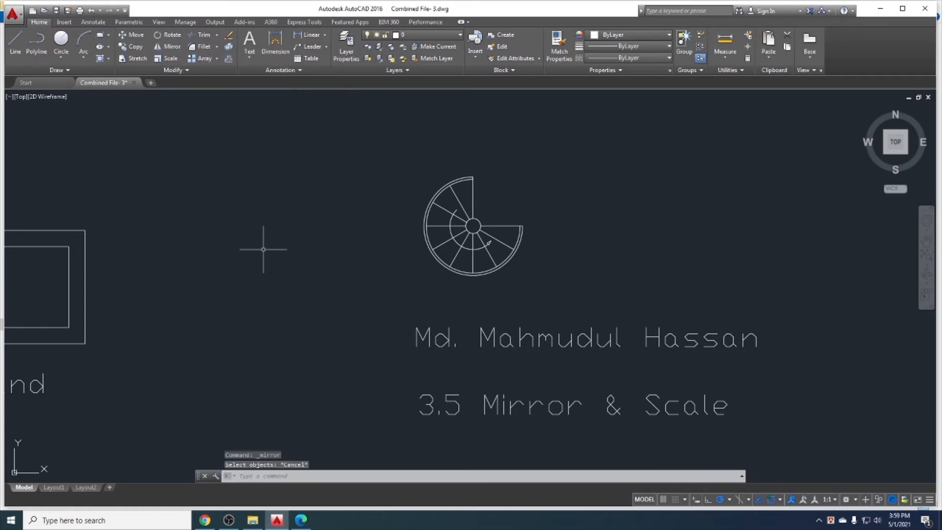
type("MI")
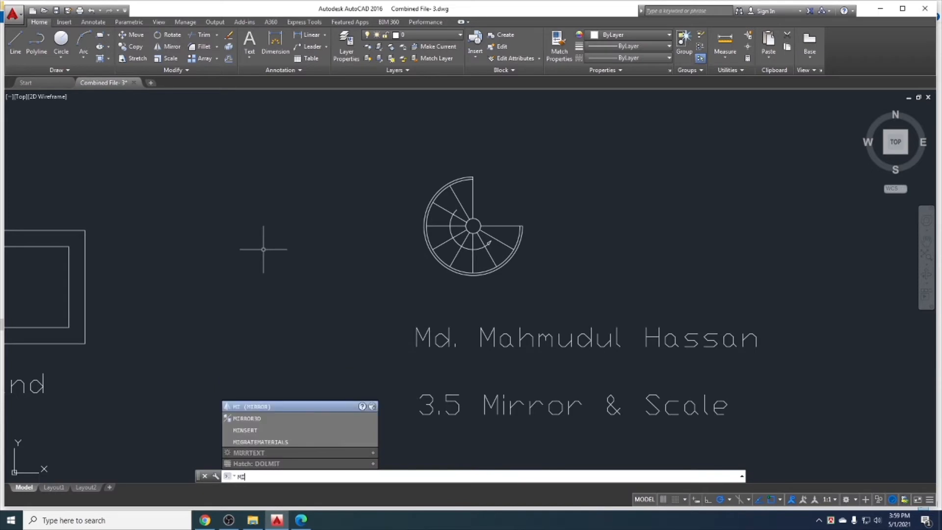
key("Return")
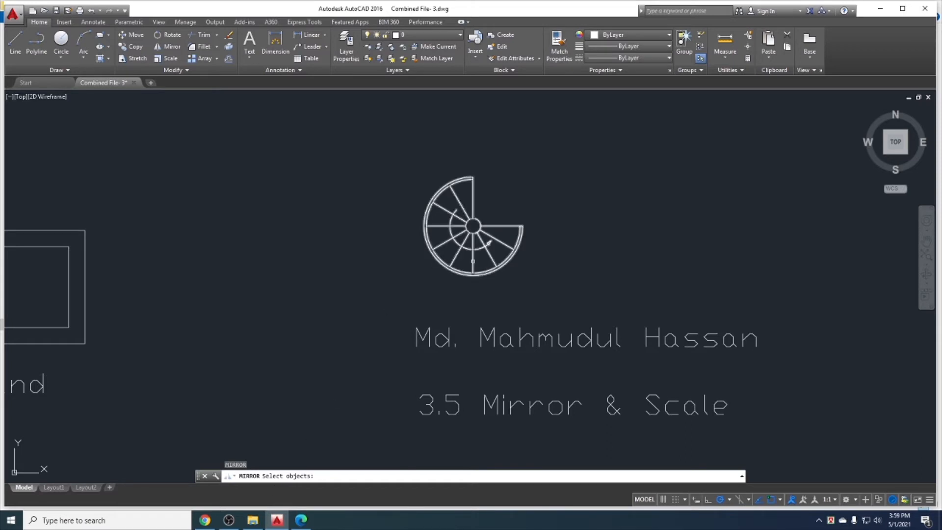
left_click(472, 260)
key("Return")
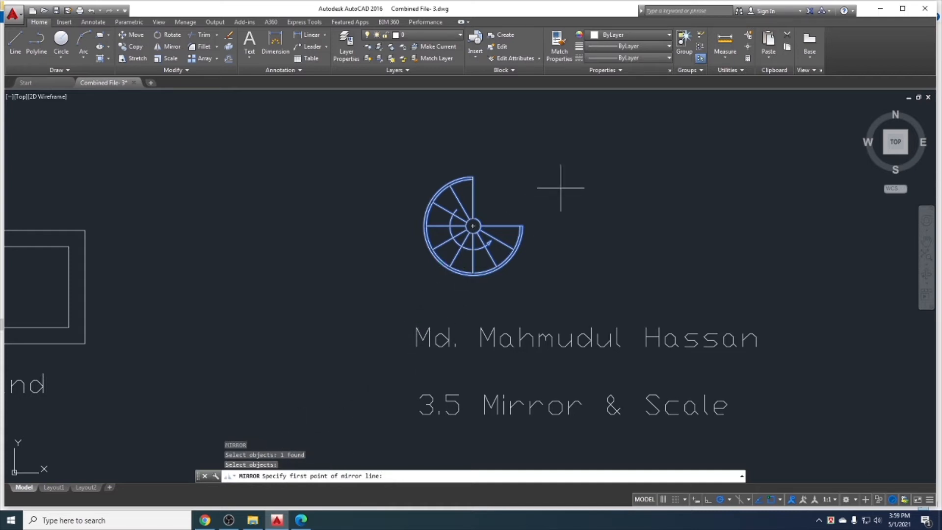
left_click(564, 171)
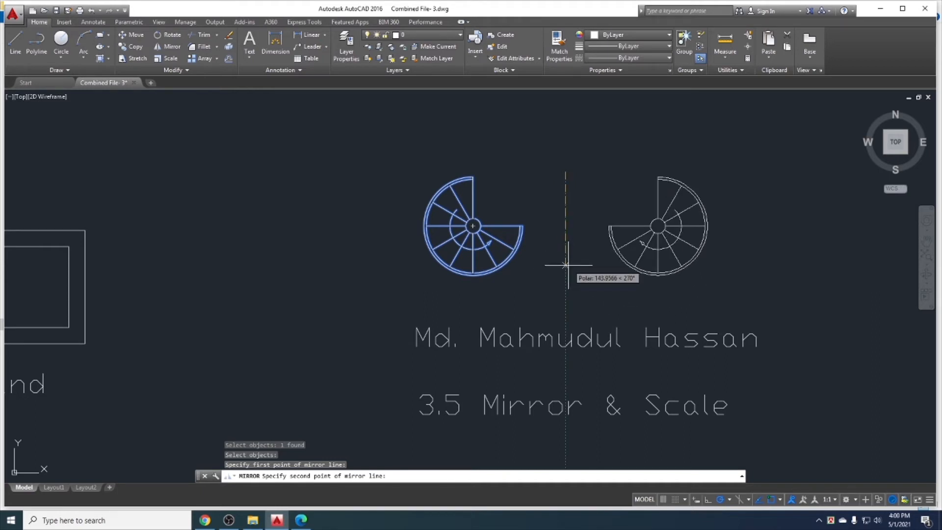
left_click(566, 265)
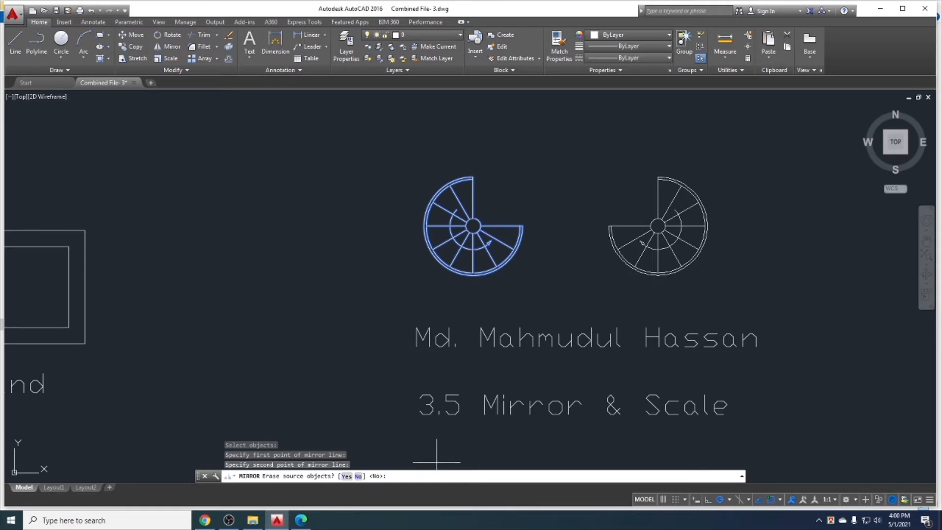
key("Return")
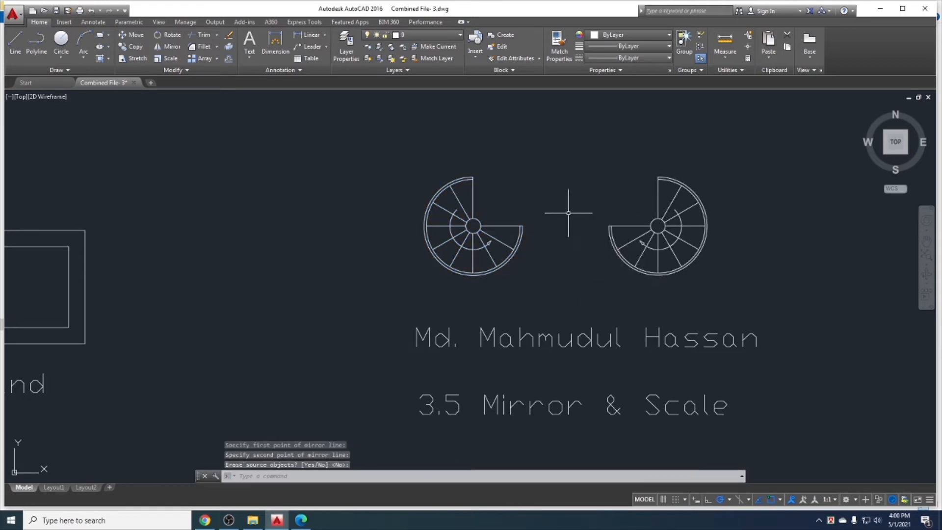
Mirror both spiral staircases across a horizontal line above them, keeping the source objects.
scroll(572, 225, "down", 2)
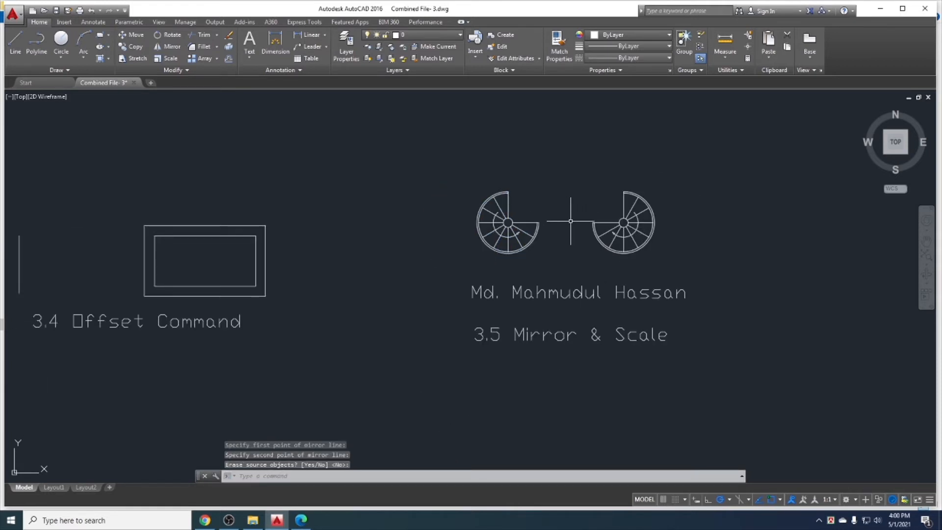
left_click(680, 247)
left_click(495, 198)
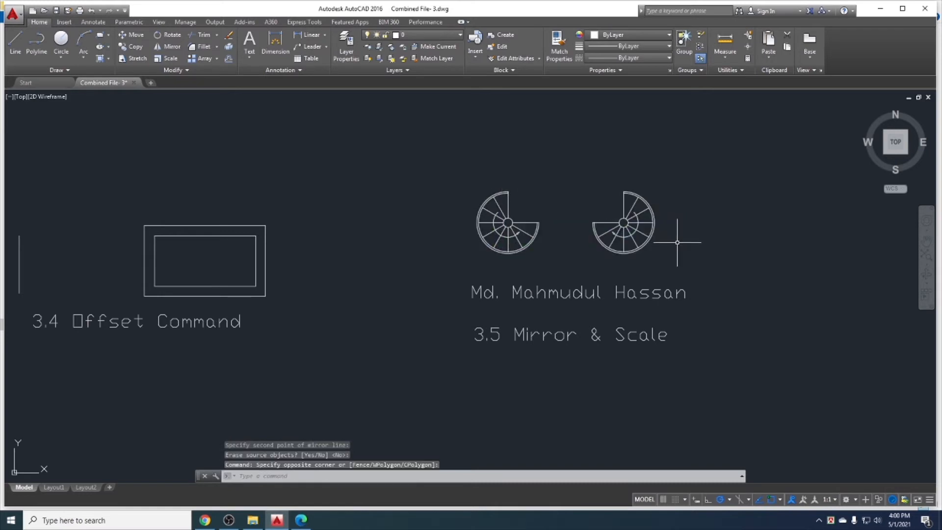
type("m")
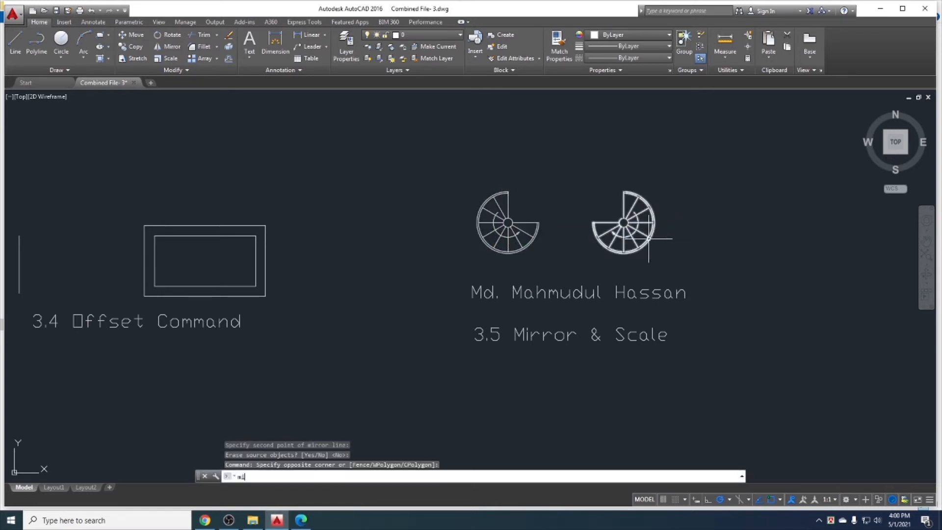
type("i")
key("Return")
left_click(699, 252)
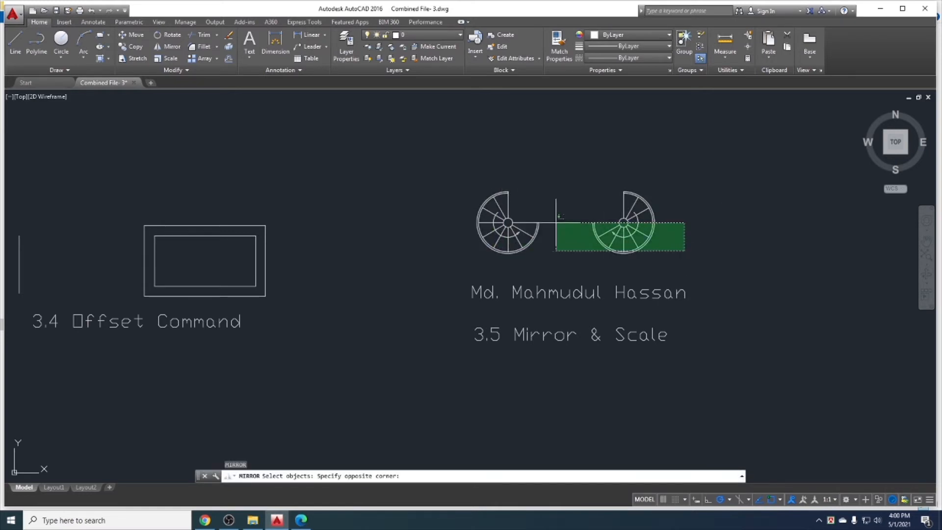
left_click(478, 210)
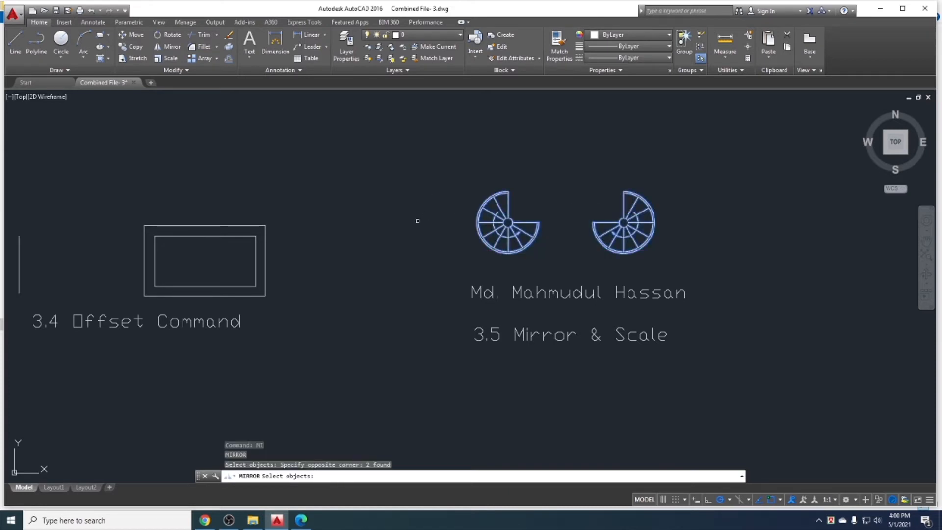
key("Return")
scroll(455, 199, "down", 3)
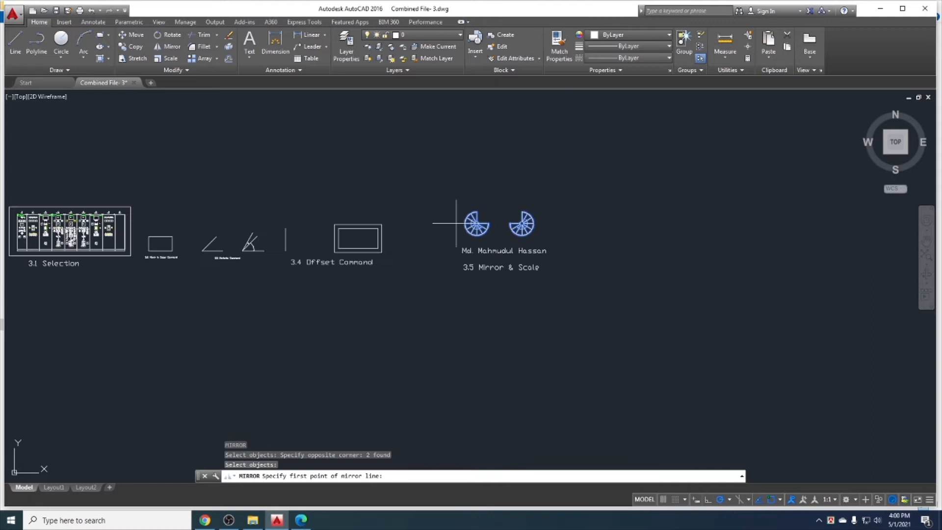
left_click(455, 198)
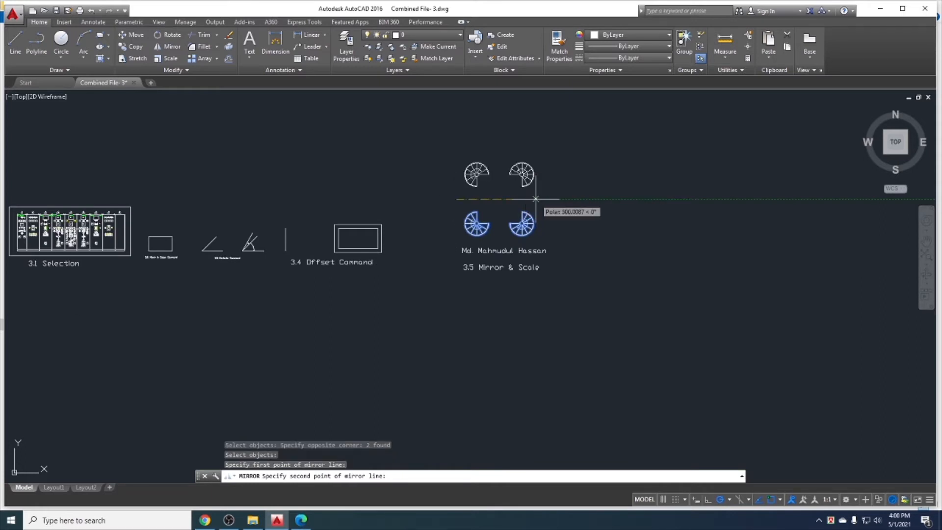
left_click(535, 198)
key("Return")
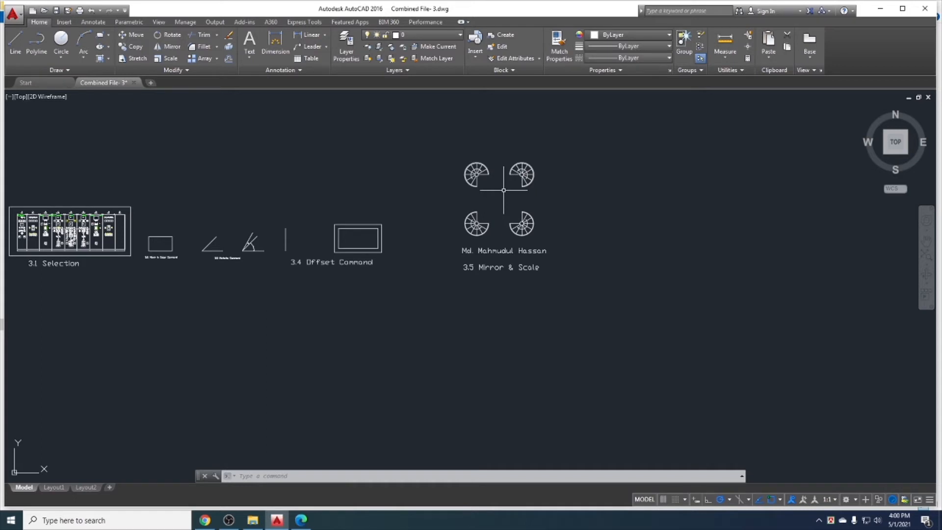
Undo both mirror operations, leaving only the original spiral staircase.
key("ctrl+z")
key("ctrl+z")
key("ctrl+z")
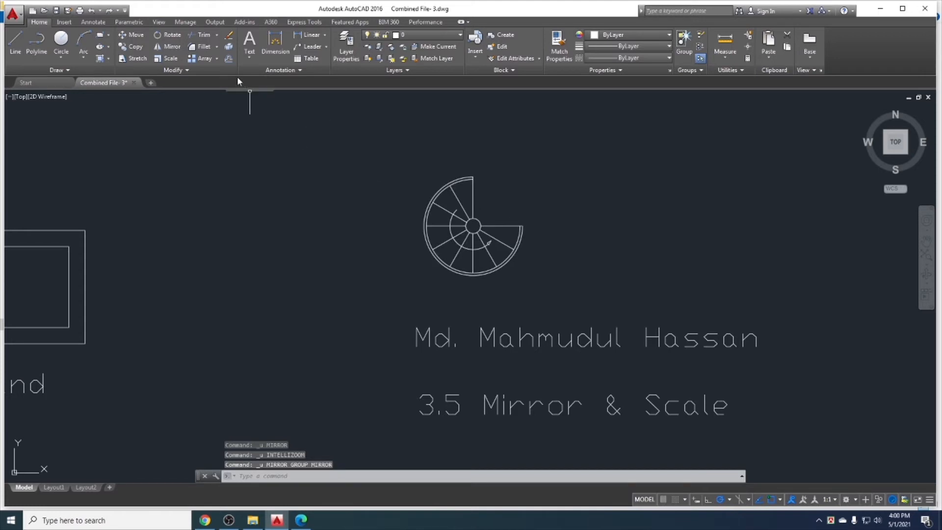
Mirror the spiral staircase across a vertical line beside its open side, erasing the source object, and undo that mirror.
left_click(166, 46)
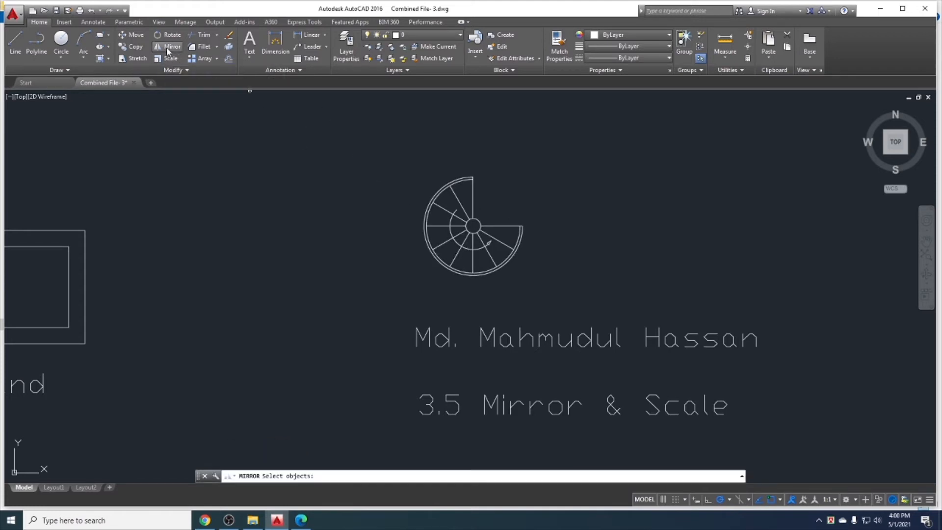
left_click(477, 223)
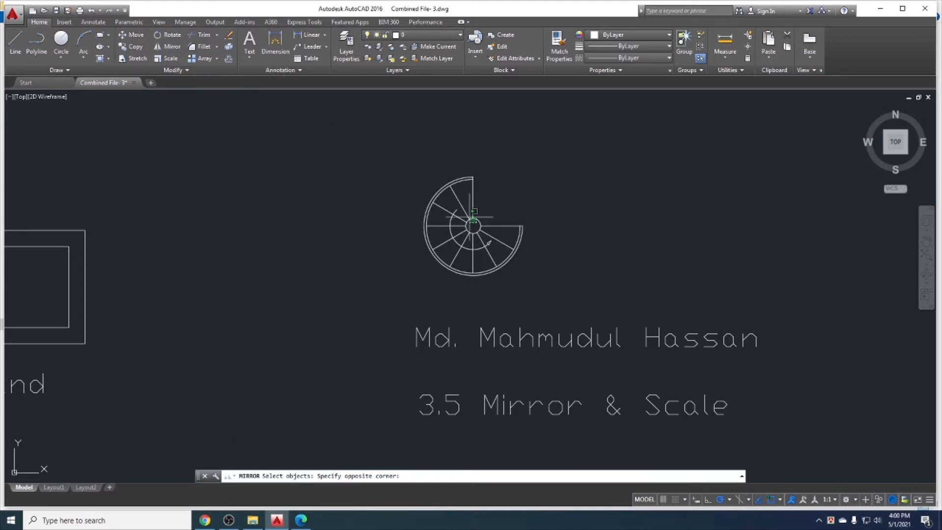
left_click(466, 214)
key("Return")
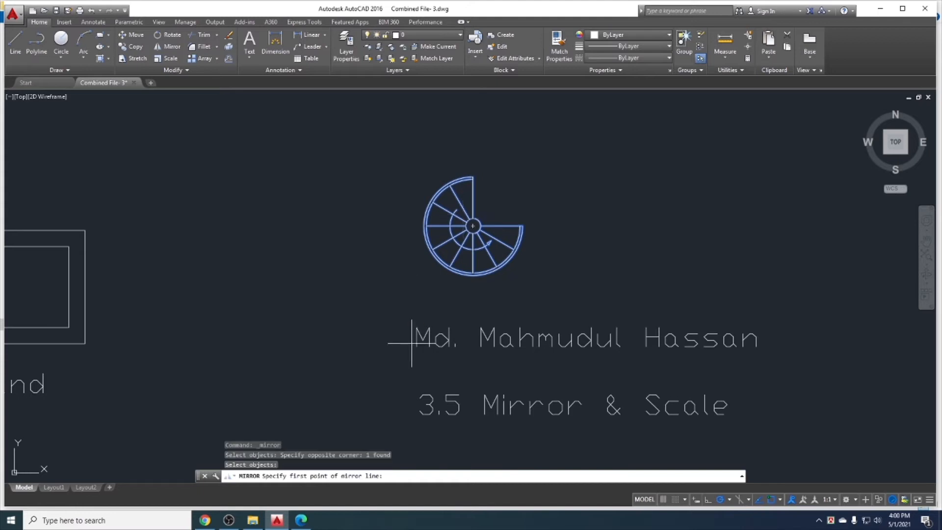
left_click(586, 148)
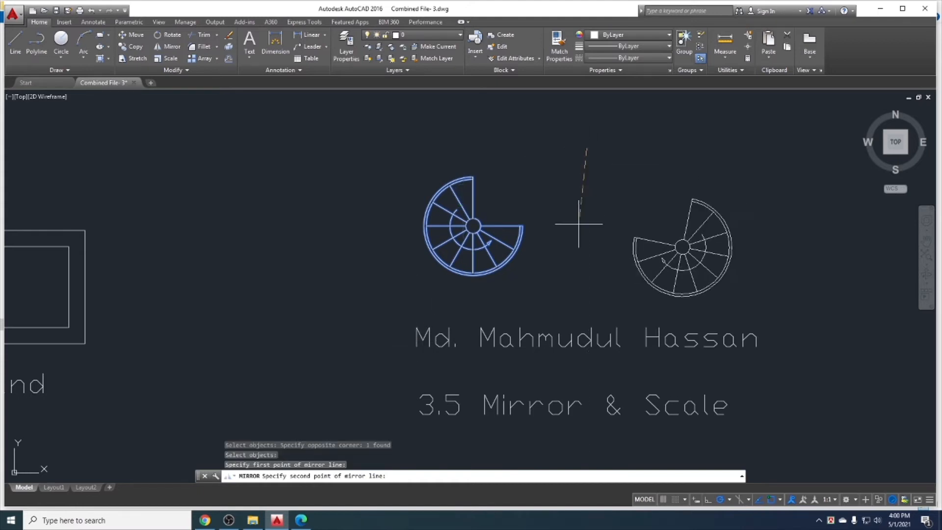
left_click(586, 308)
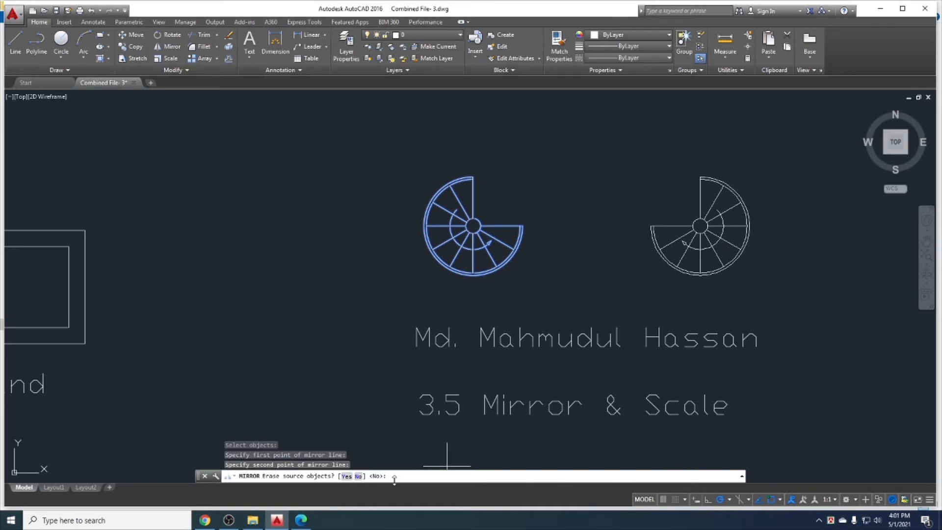
left_click(346, 476)
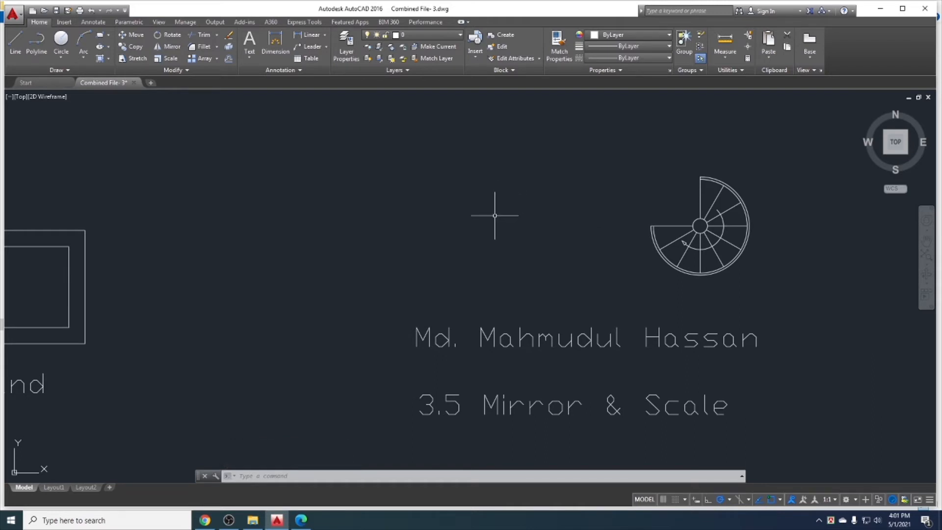
key("ctrl+z")
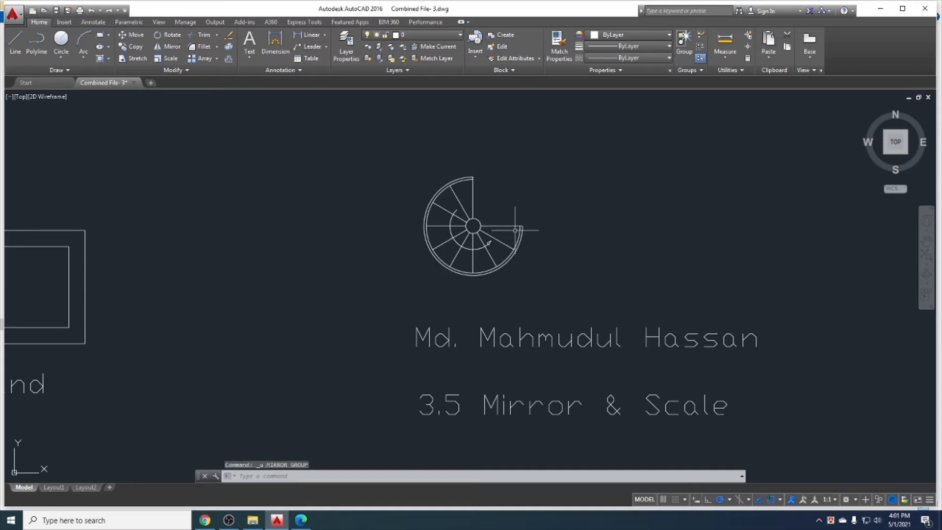
middle_click_drag(578, 287, 484, 330)
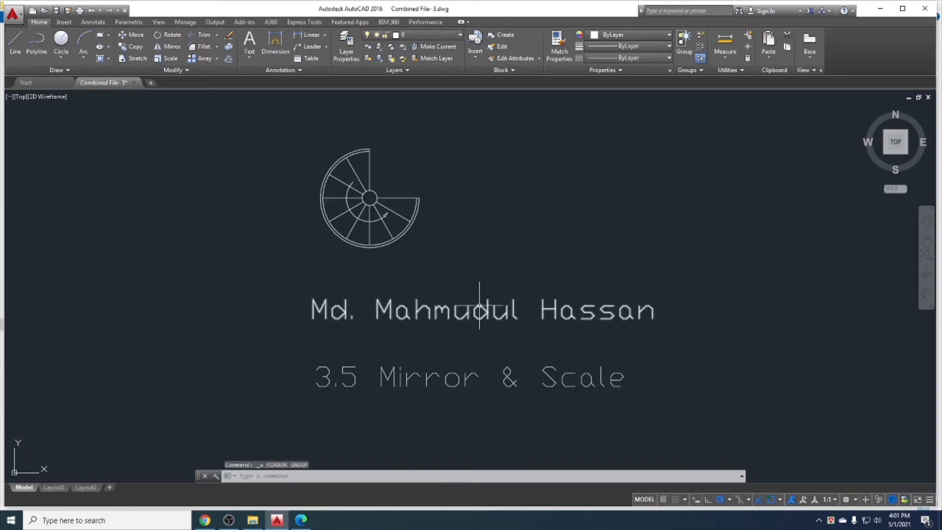
left_click(455, 308)
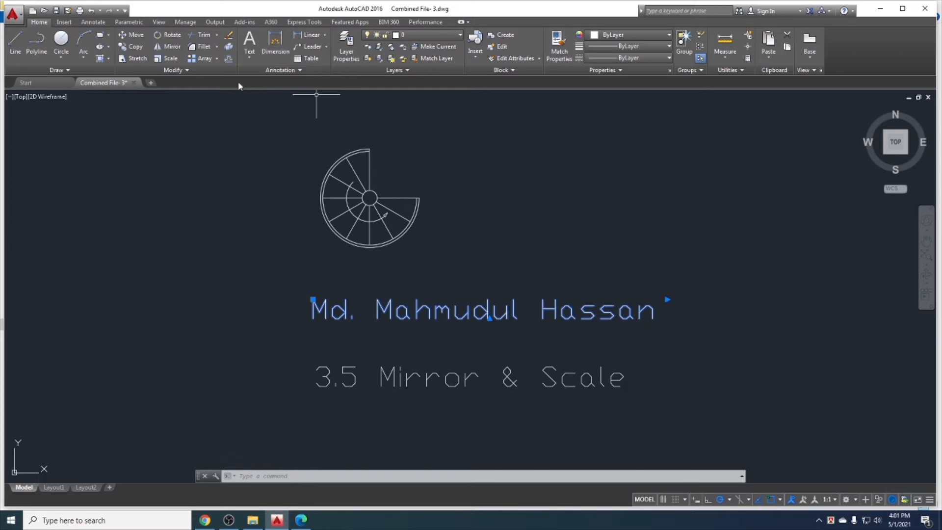
key("Escape")
left_click(172, 47)
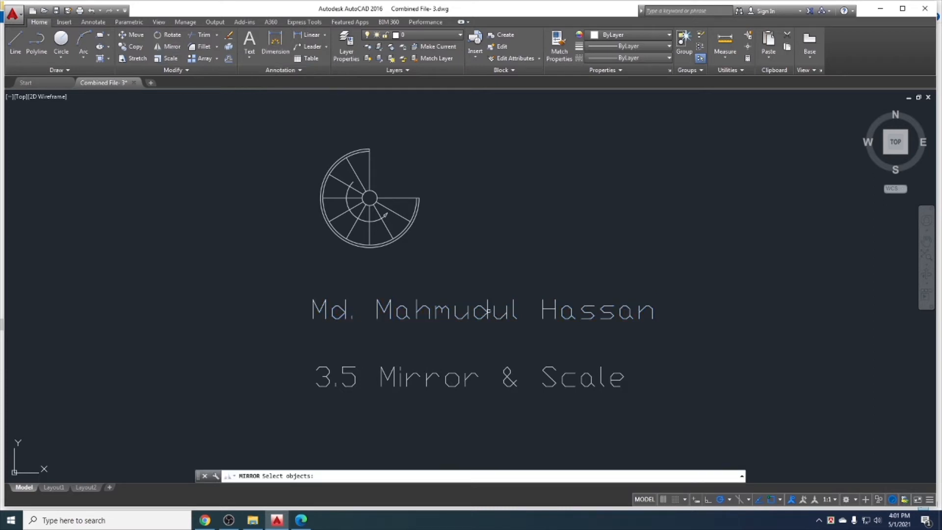
left_click(487, 310)
key("Return")
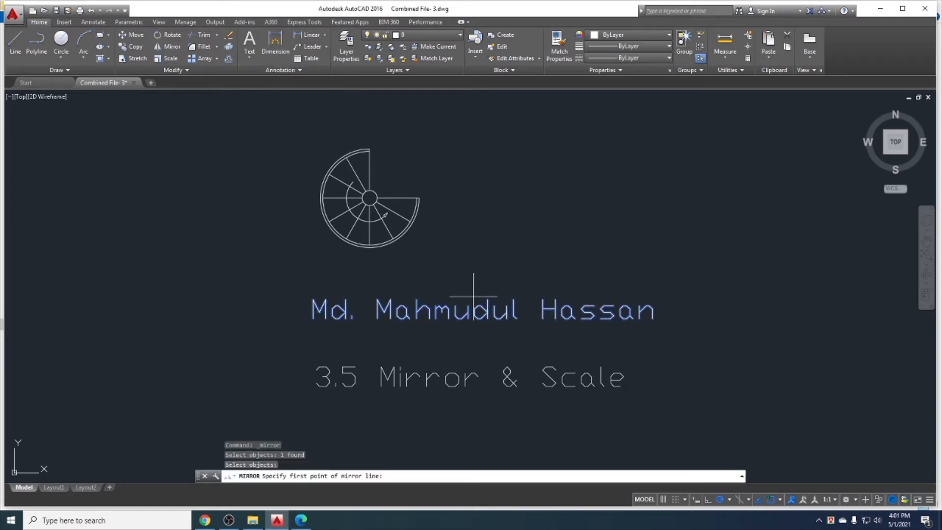
left_click(679, 280)
left_click(685, 361)
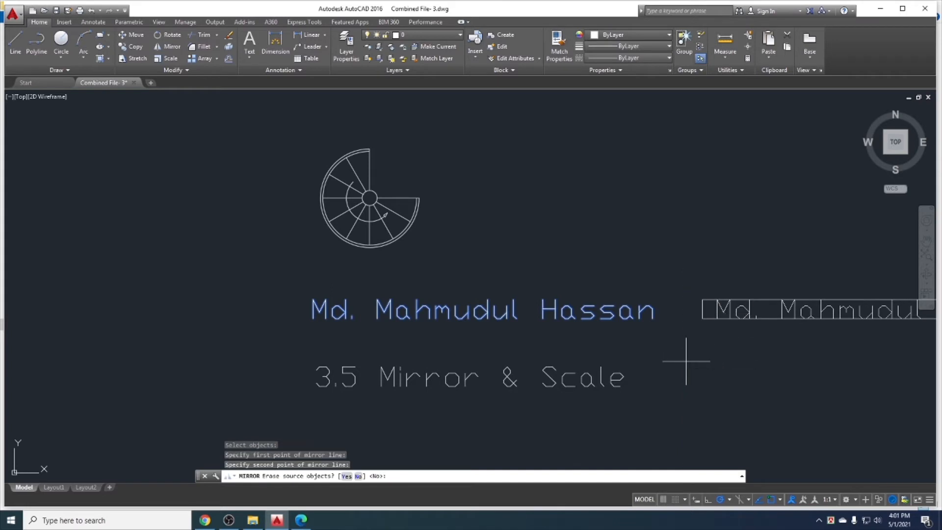
scroll(594, 319, "down", 4)
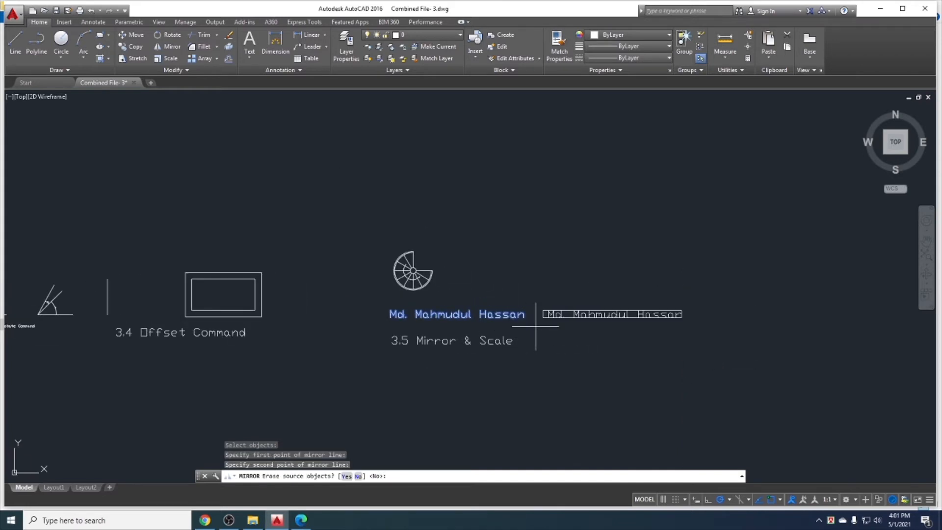
scroll(622, 313, "up", 2)
key("Escape")
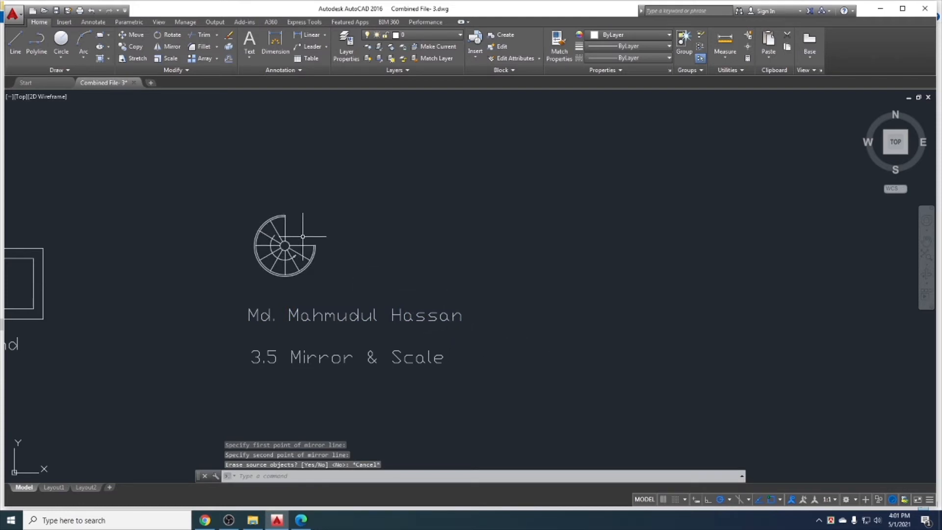
Mirror the name text above the 3.5 Mirror & Scale heading across a vertical line just past its end, keeping the source.
left_click(168, 47)
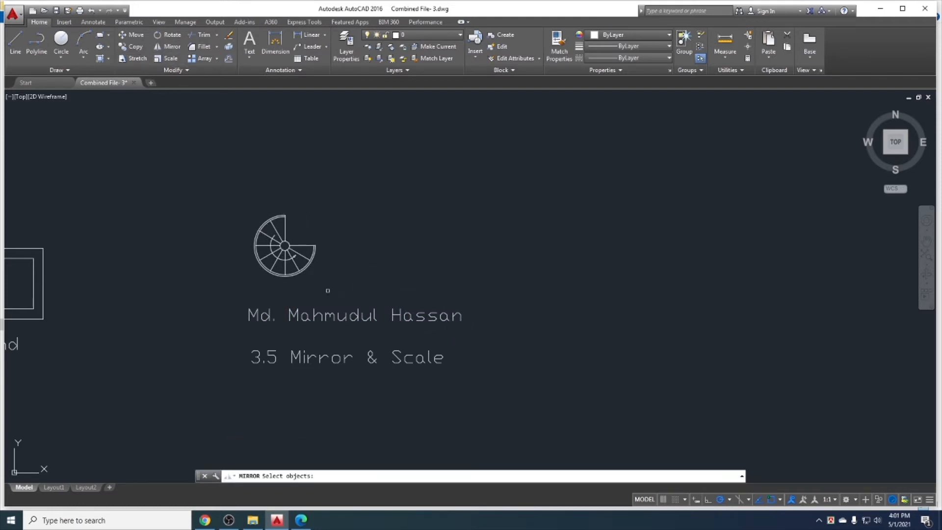
left_click(352, 315)
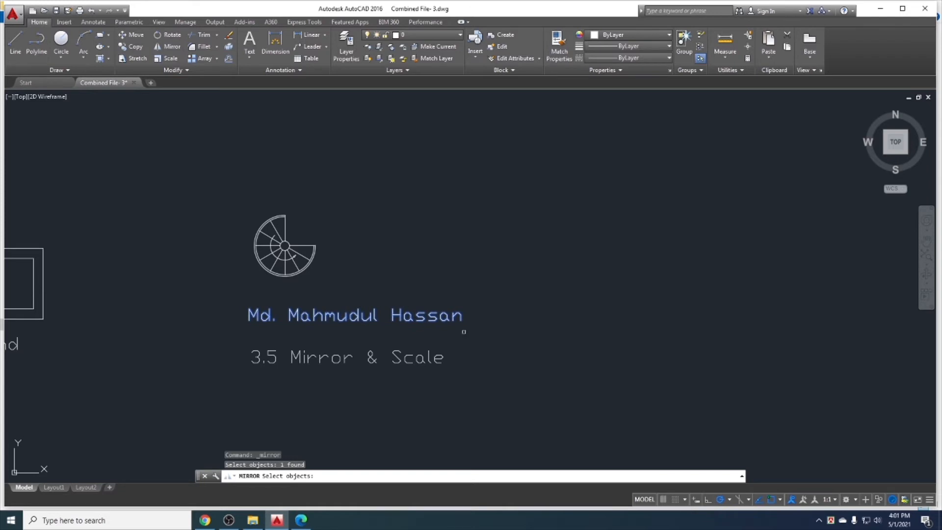
key("Return")
left_click(476, 309)
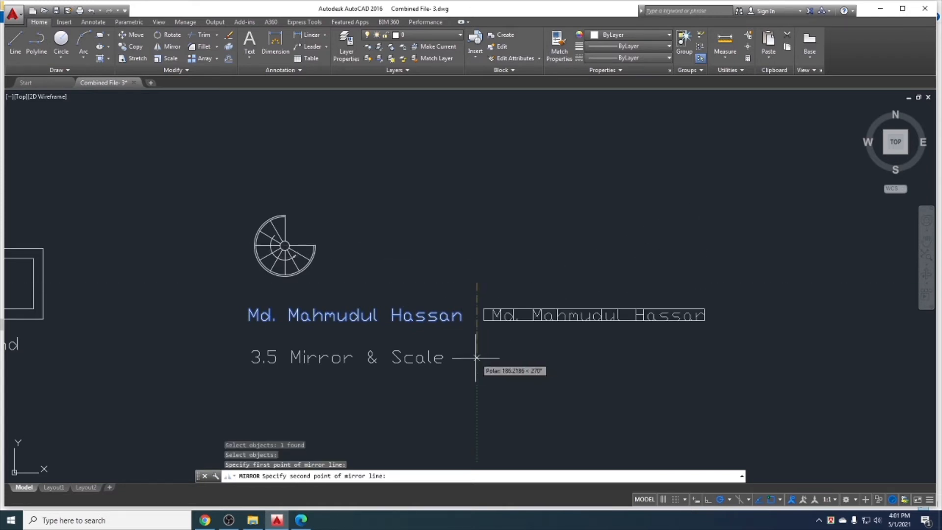
left_click(475, 357)
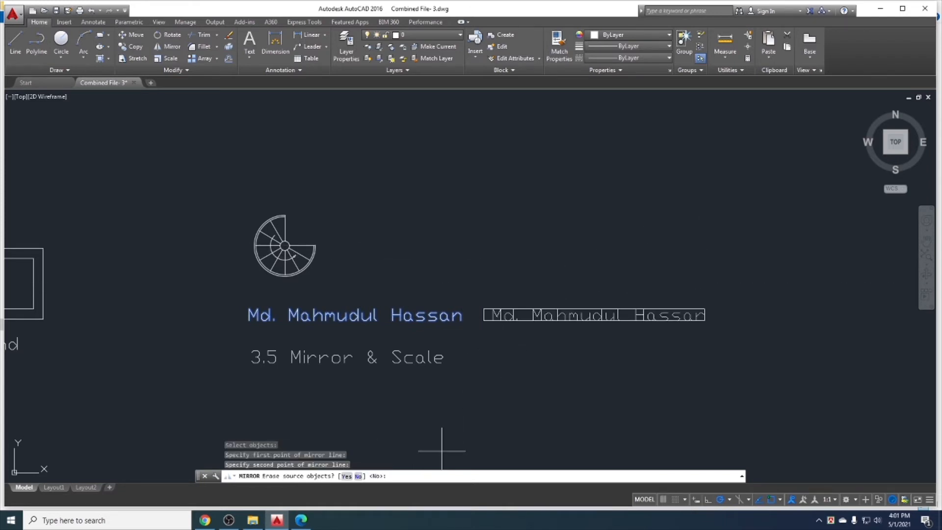
key("Return")
Set the MIRRTEXT system variable to 1.
middle_click_drag(520, 330, 467, 335)
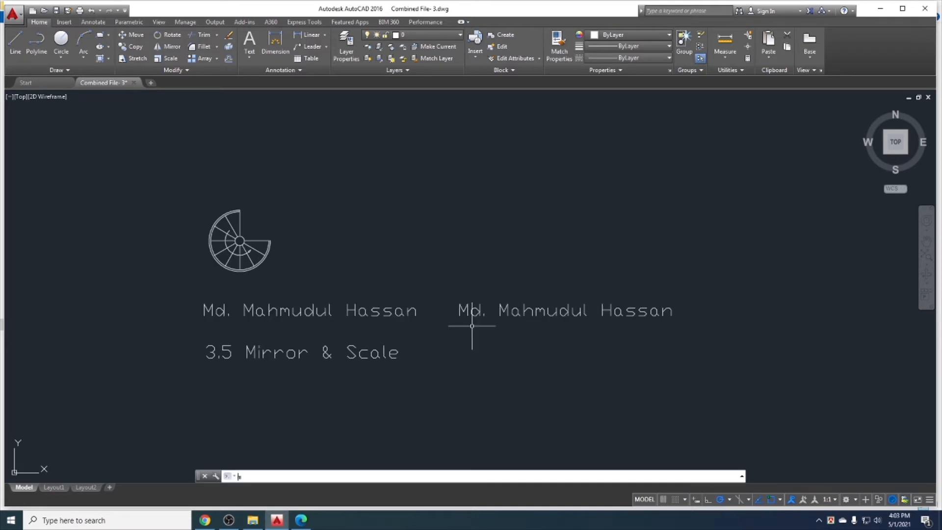
type("mirr")
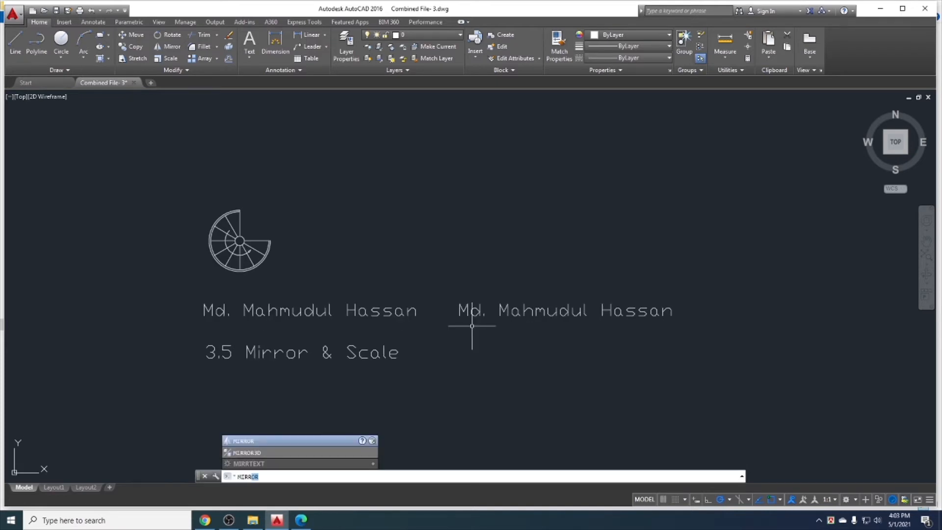
type("text")
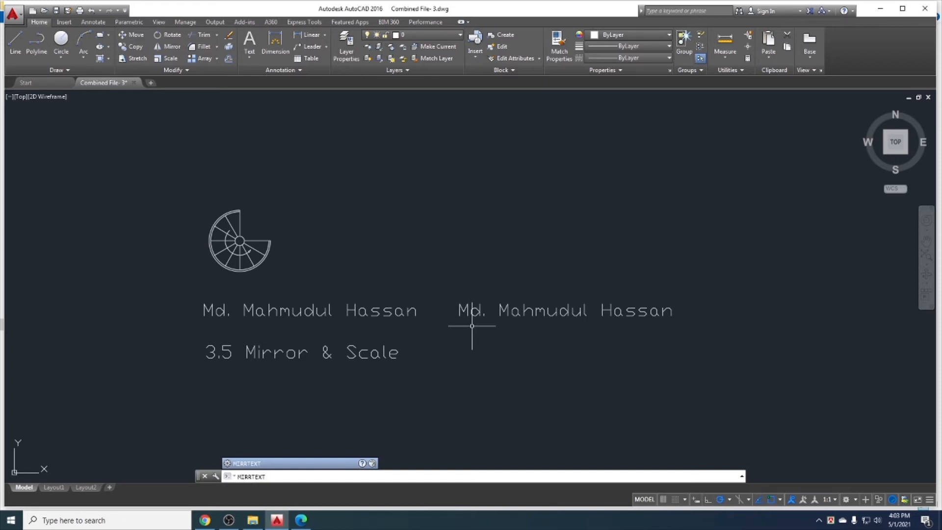
key("Return")
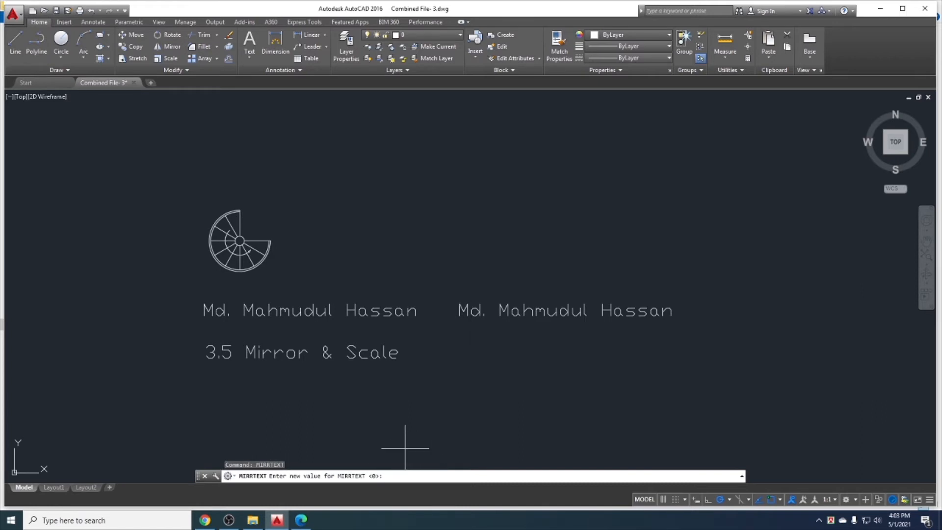
type("1")
key("Return")
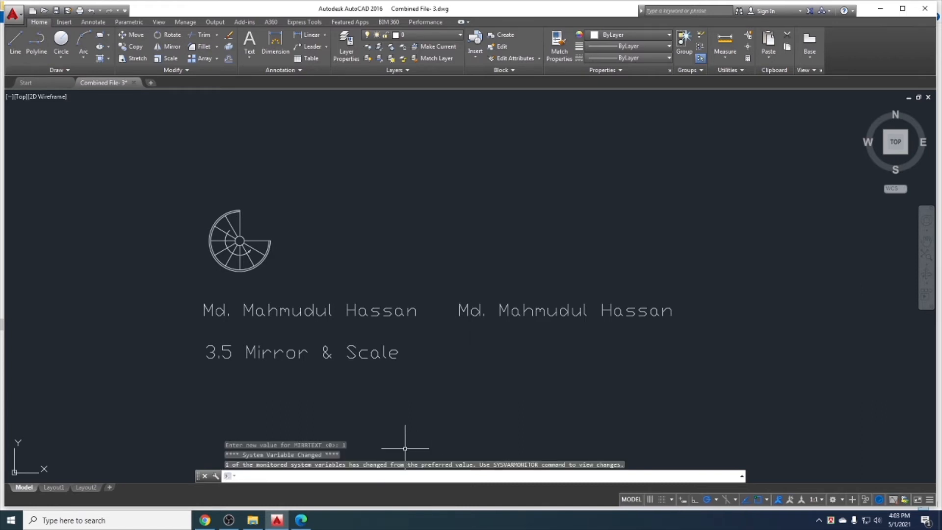
Erase the mirrored copy of the name text and mirror the original again across a vertical line past its end, keeping the source.
left_click(479, 308)
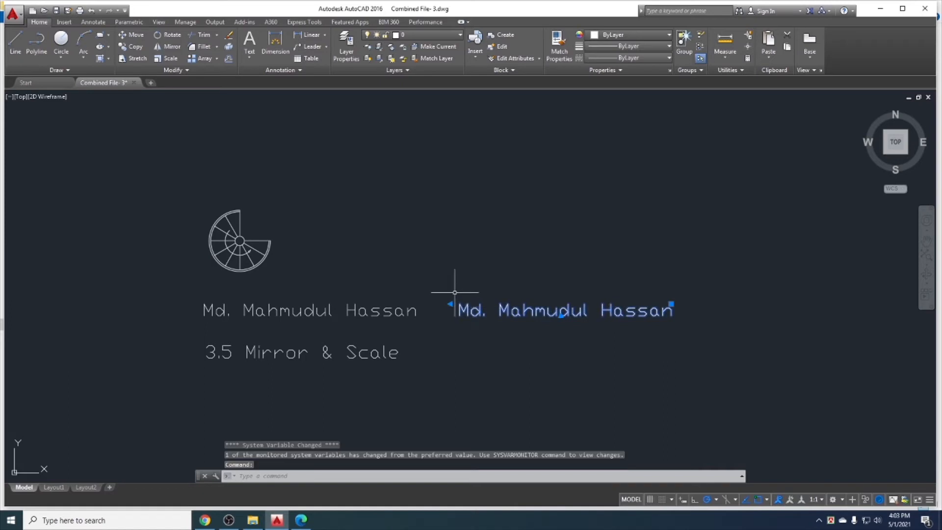
key("Delete")
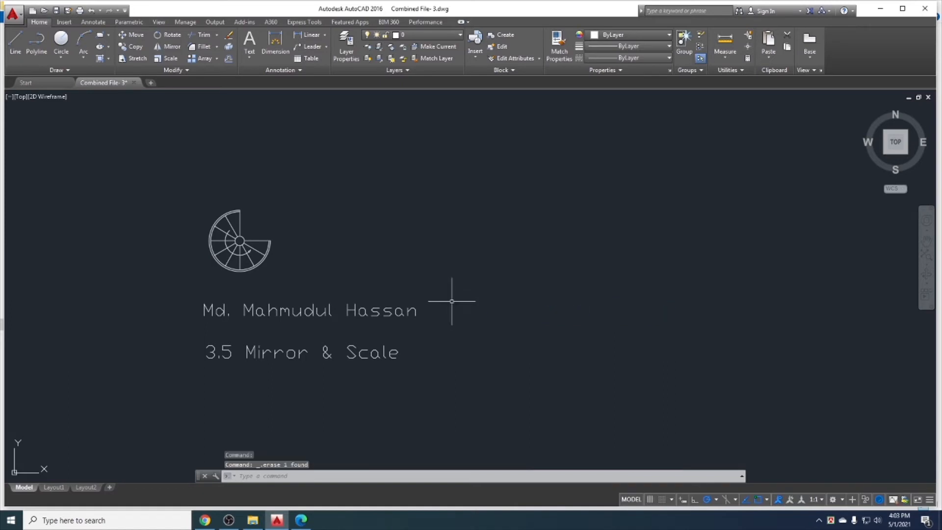
type("mi")
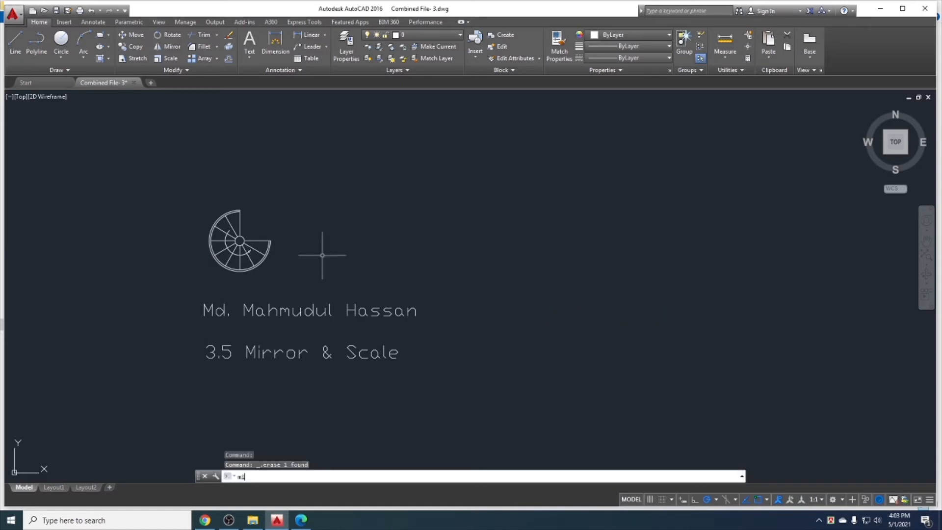
key("Return")
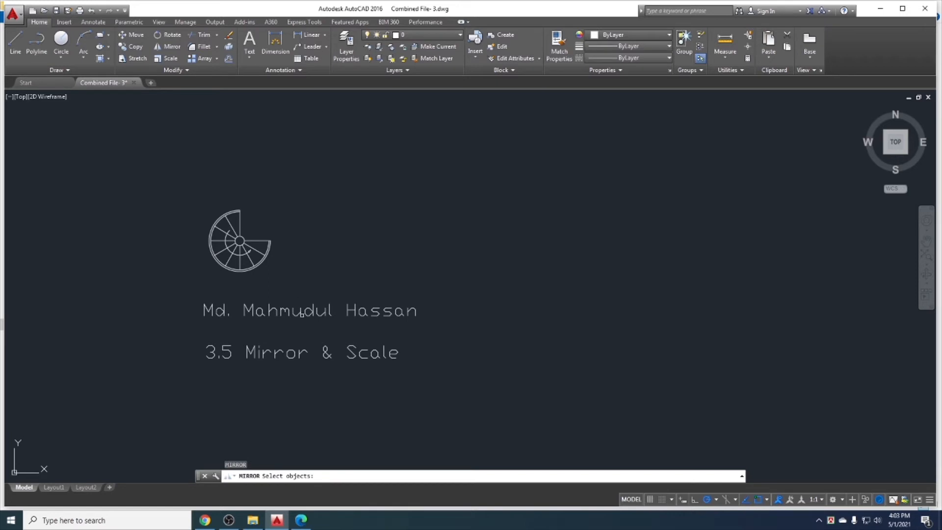
left_click(301, 312)
key("Return")
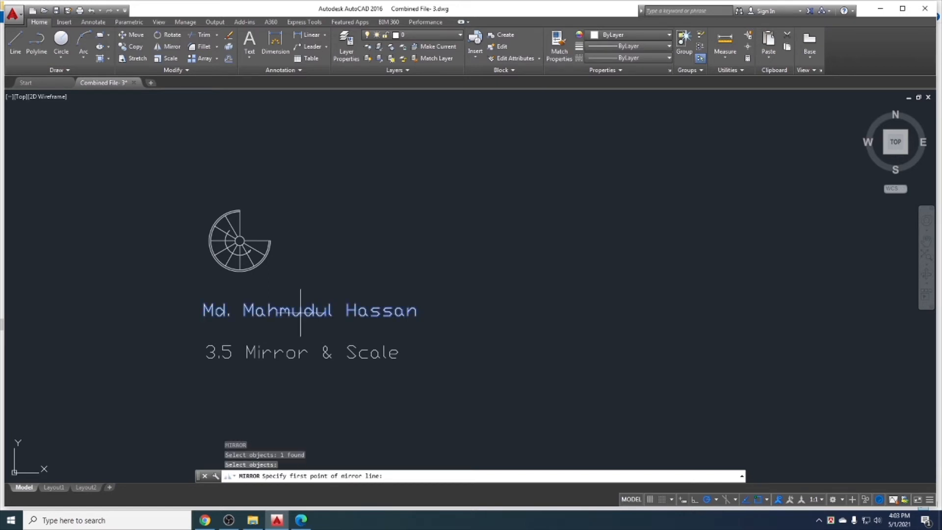
left_click(430, 313)
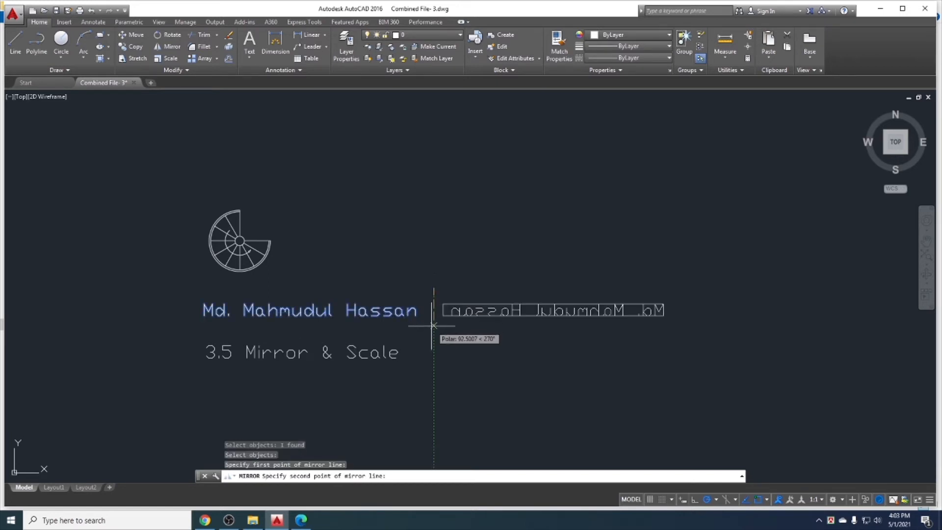
left_click(435, 331)
key("Return")
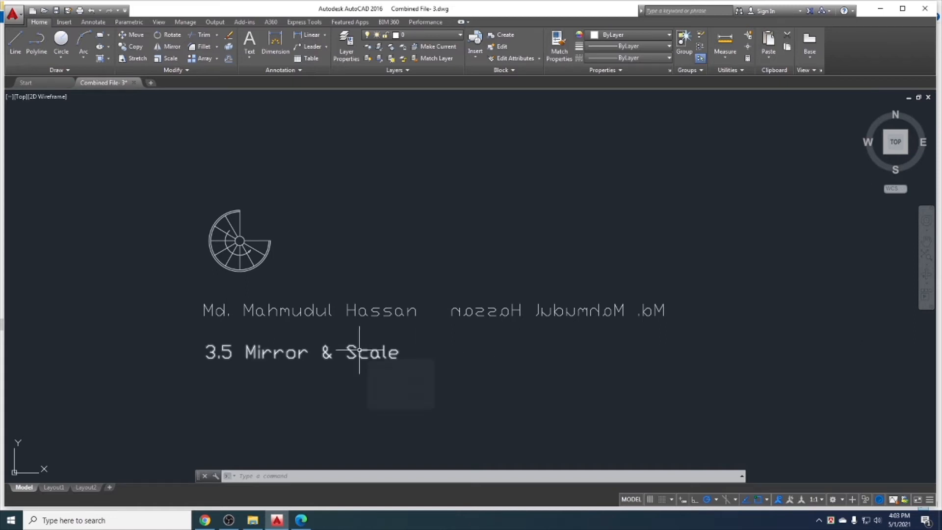
Erase the reversed copy of the name text.
left_click(515, 324)
left_click(500, 289)
key("Delete")
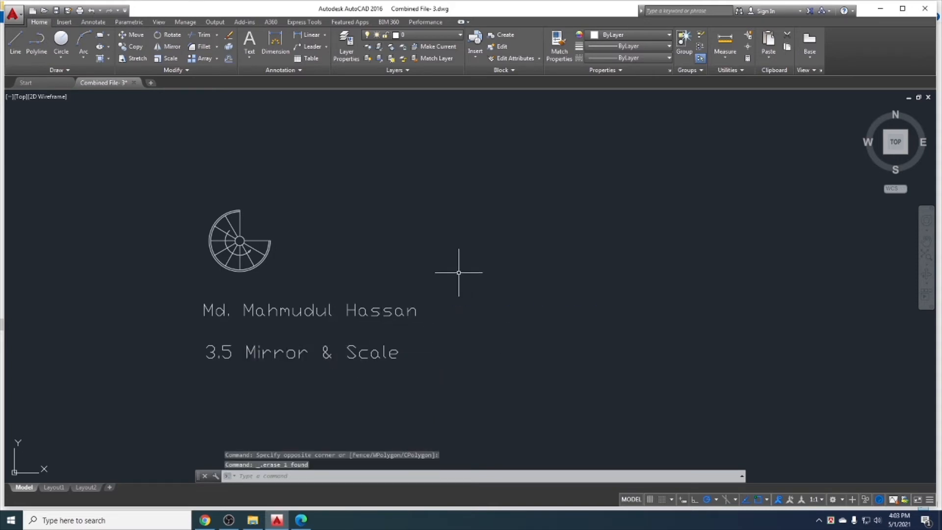
scroll(420, 275, "down", 3)
scroll(435, 283, "up", 2)
middle_click_drag(339, 284, 410, 312)
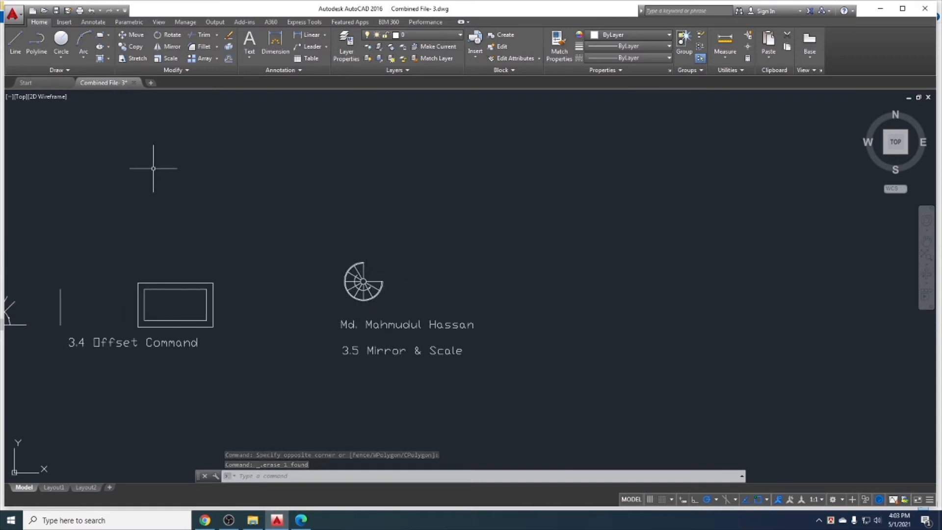
left_click(169, 59)
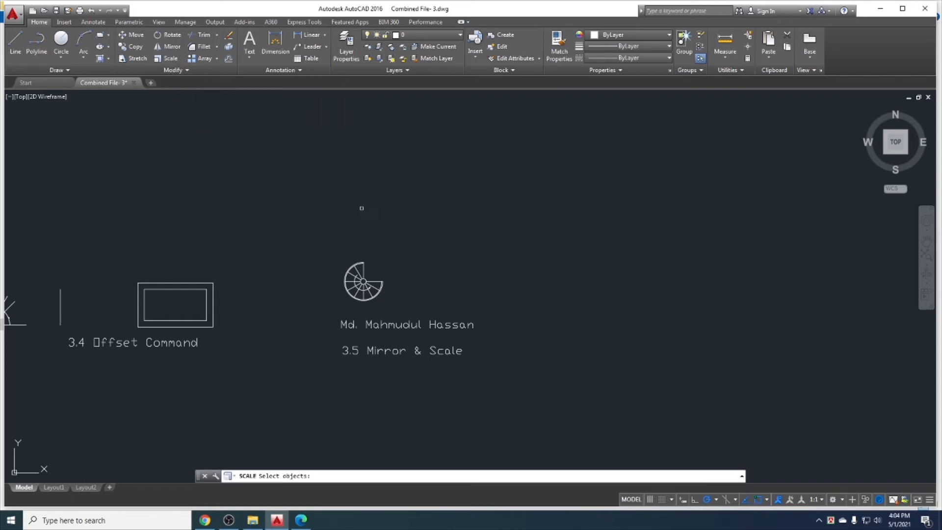
key("Escape")
type("sc")
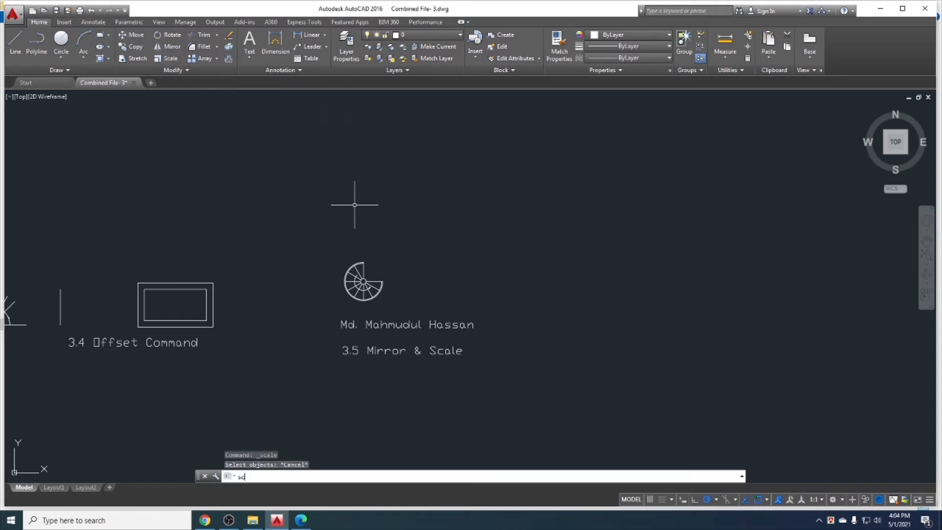
key("Return")
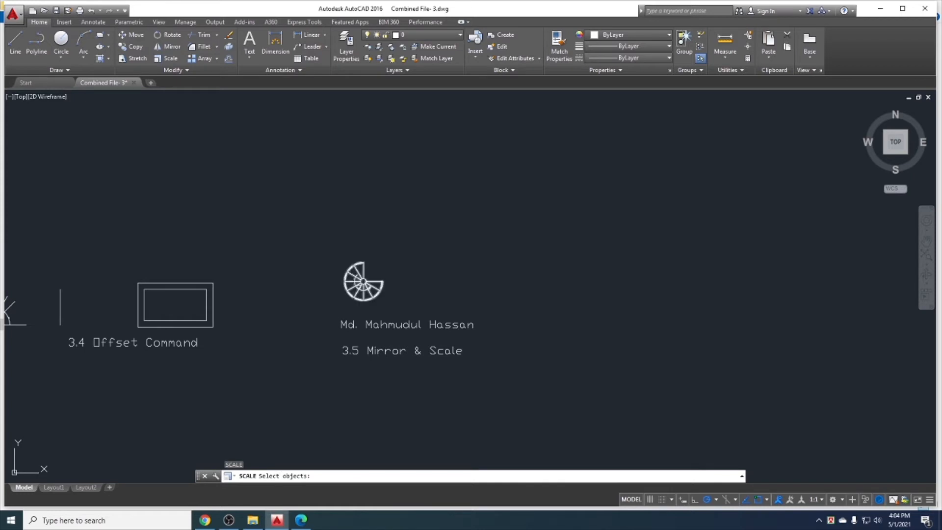
left_click(364, 283)
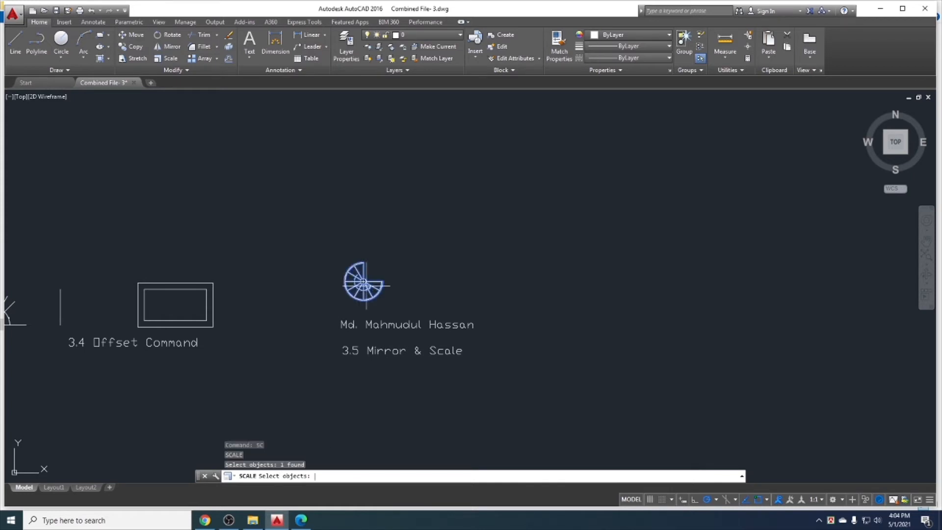
key("Return")
scroll(400, 282, "up", 4)
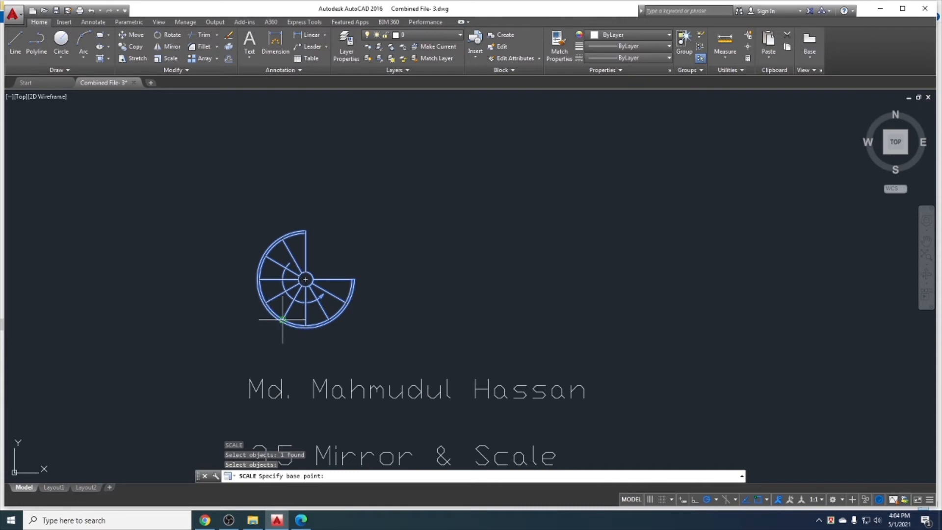
left_click(282, 320)
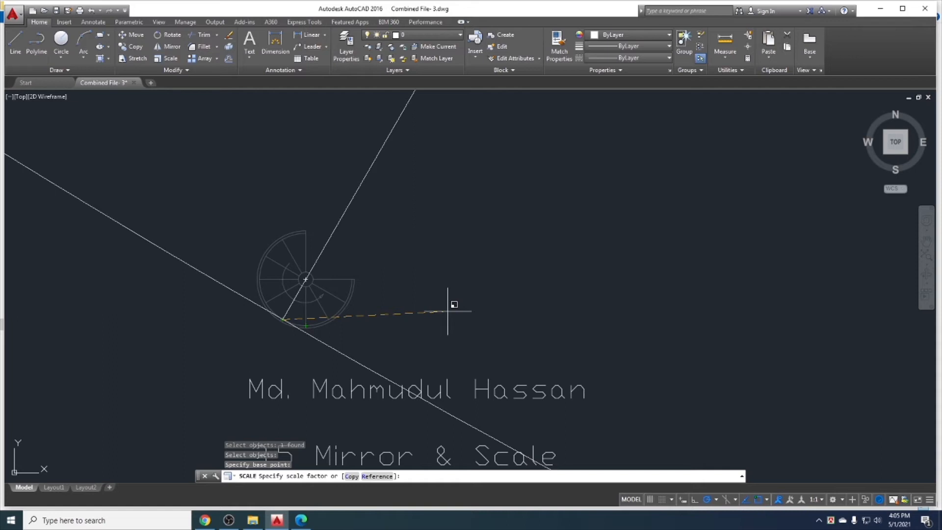
key("Escape")
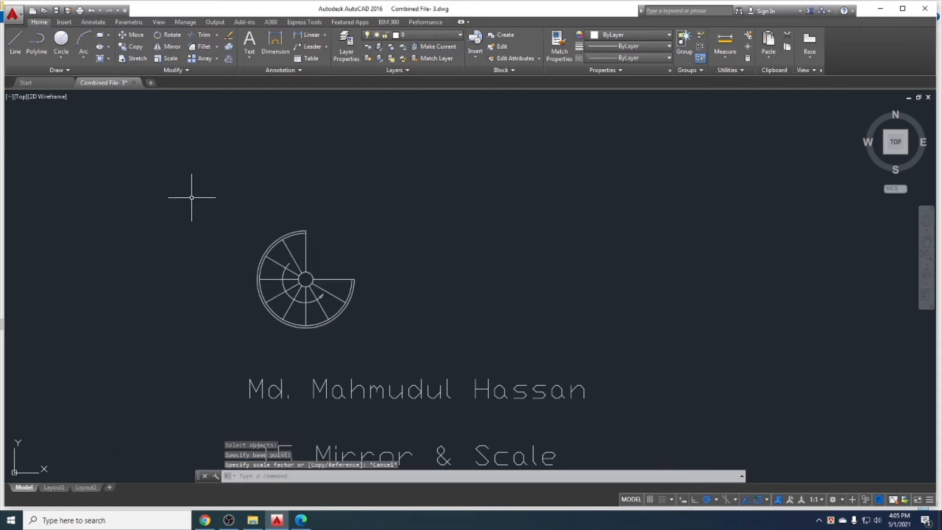
Draw a rectangle about 328 units wide beside the spiral staircase.
left_click(100, 34)
left_click(460, 209)
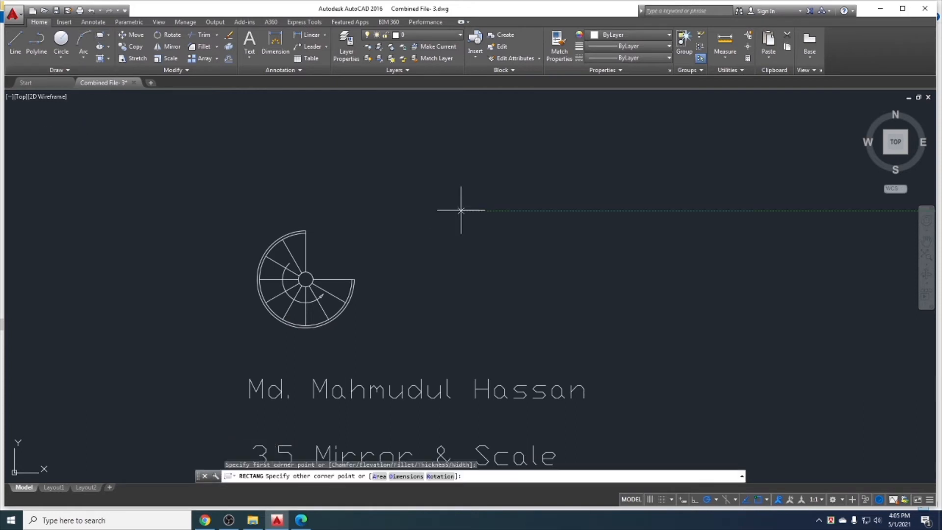
left_click(669, 301)
Dimension the width of the new rectangle, placing the dimension line just below its bottom edge.
middle_click_drag(557, 279, 490, 271)
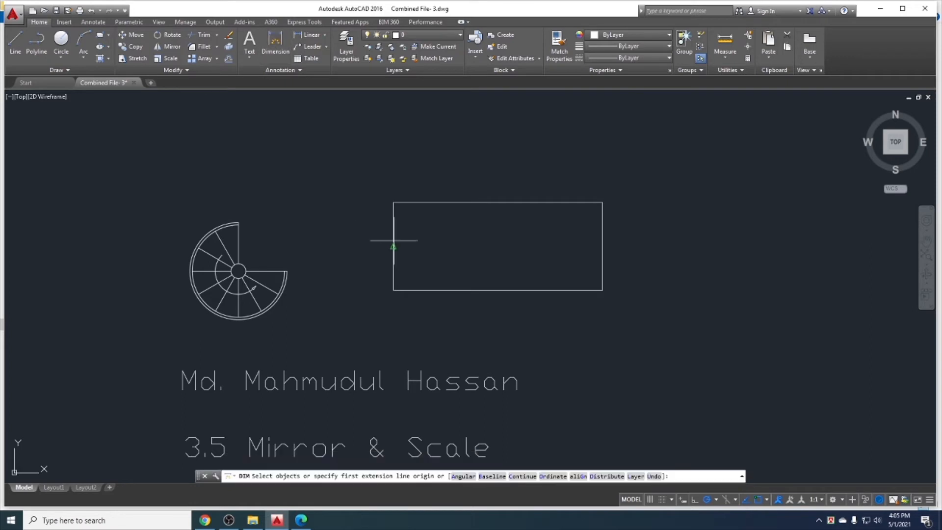
left_click(275, 42)
left_click(393, 290)
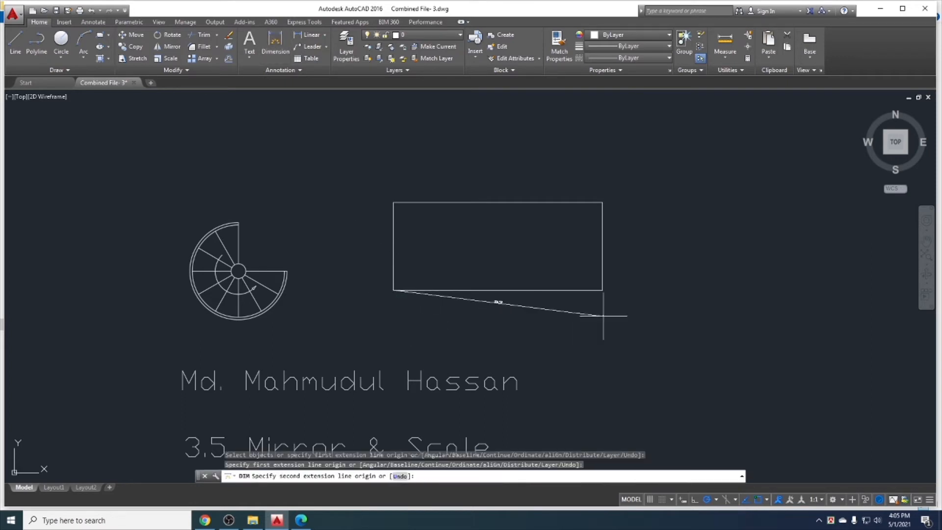
left_click(601, 290)
left_click(599, 320)
scroll(520, 323, "up", 5)
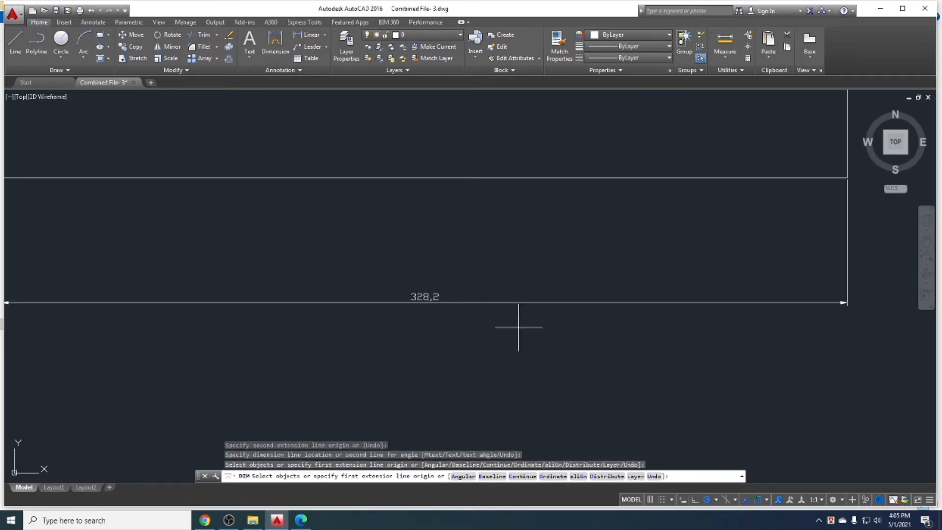
scroll(455, 327, "down", 4)
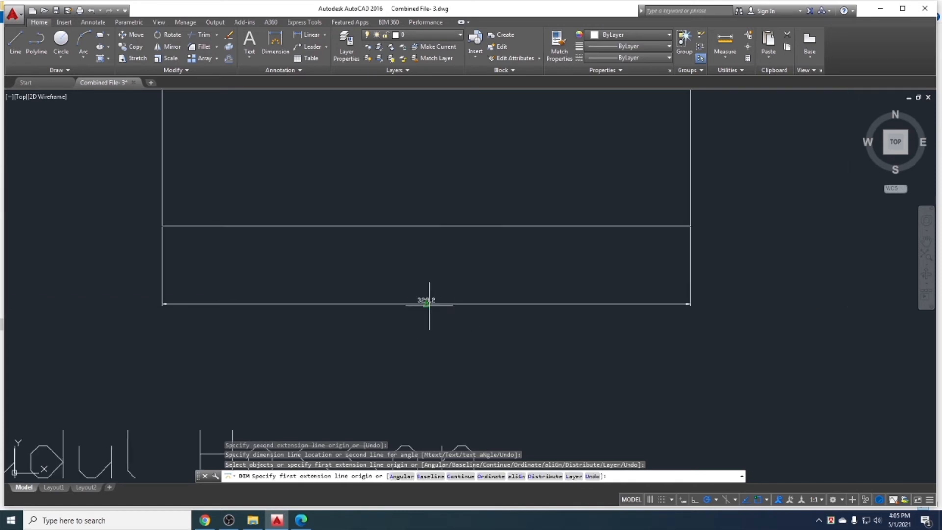
middle_click_drag(510, 320, 437, 325)
key("Return")
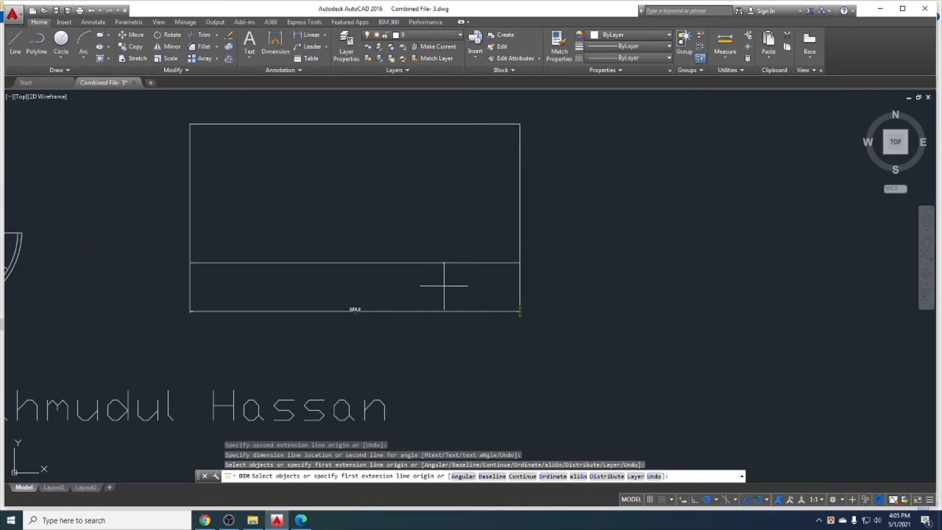
key("Escape")
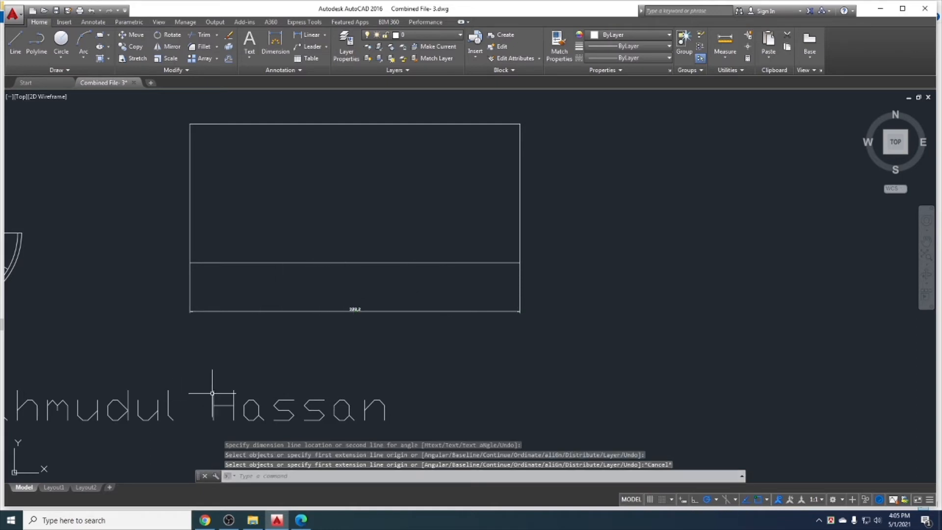
Switch to Chrome and calculate 500/328.2 to get the scale factor for a 500-unit width.
left_click(205, 520)
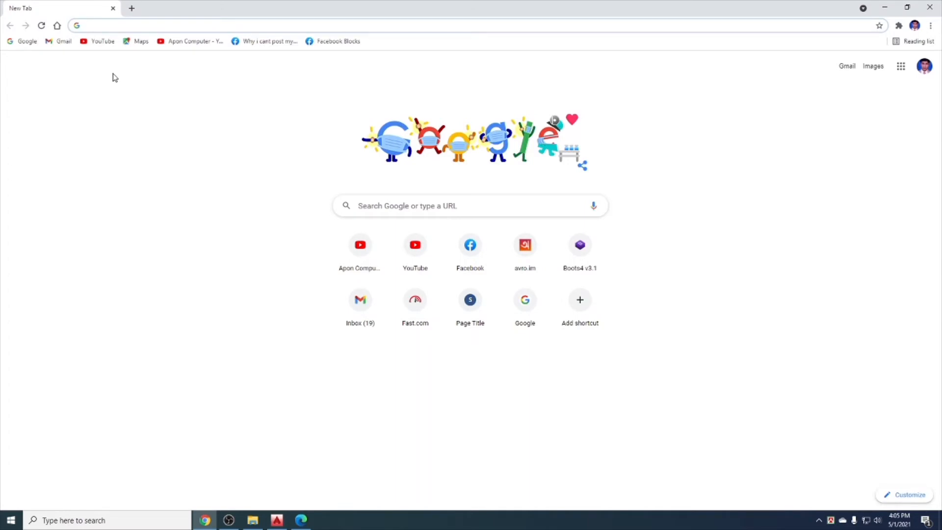
type("38")
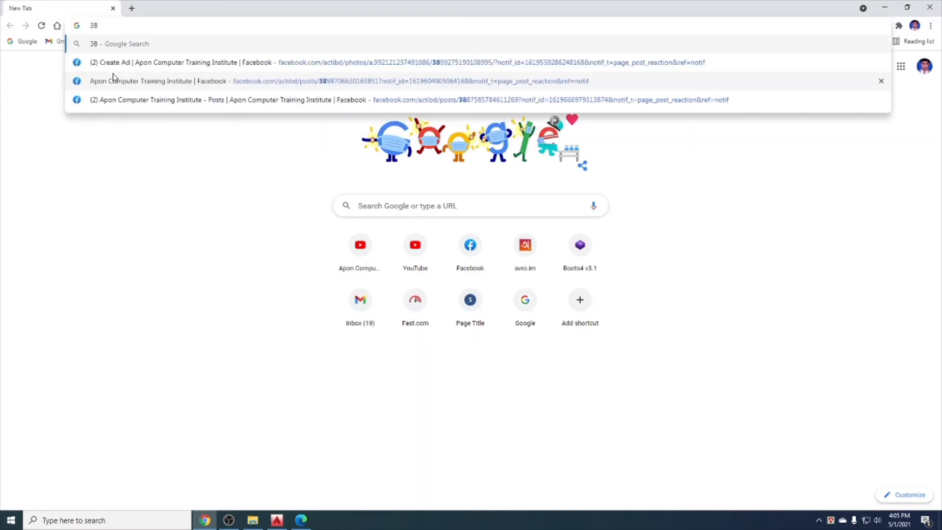
key("BackSpace")
key("BackSpace")
type("500")
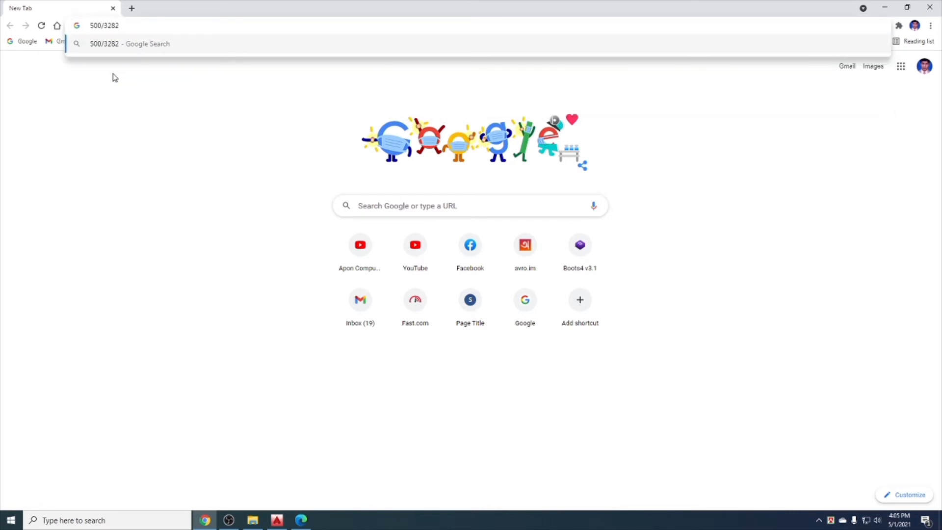
type("/328.2")
key("Return")
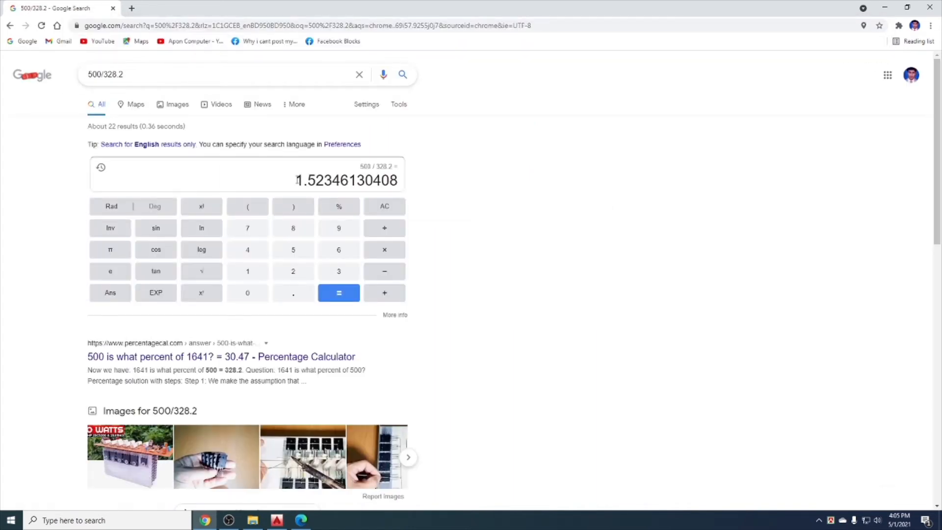
left_click_drag(295, 180, 332, 180)
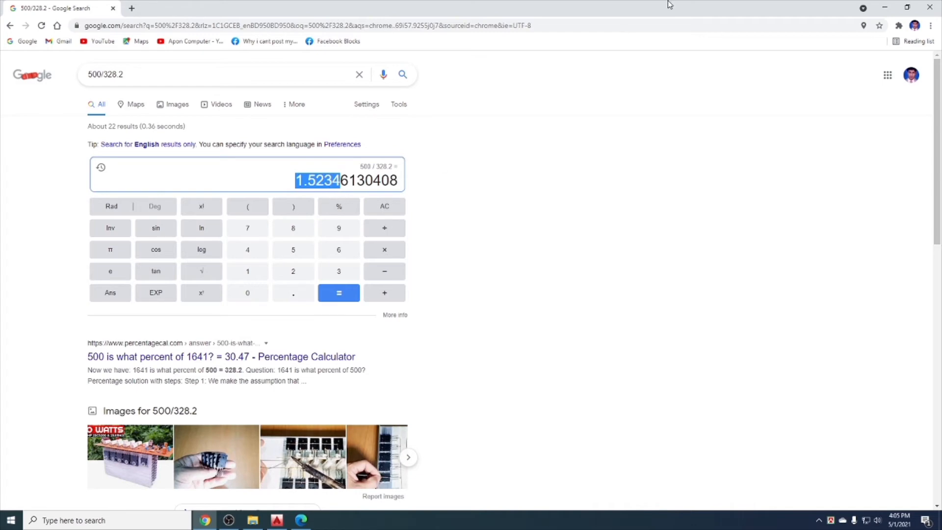
Return to AutoCAD and scale the rectangle by a factor of 1.52 from its lower-left corner.
left_click(884, 7)
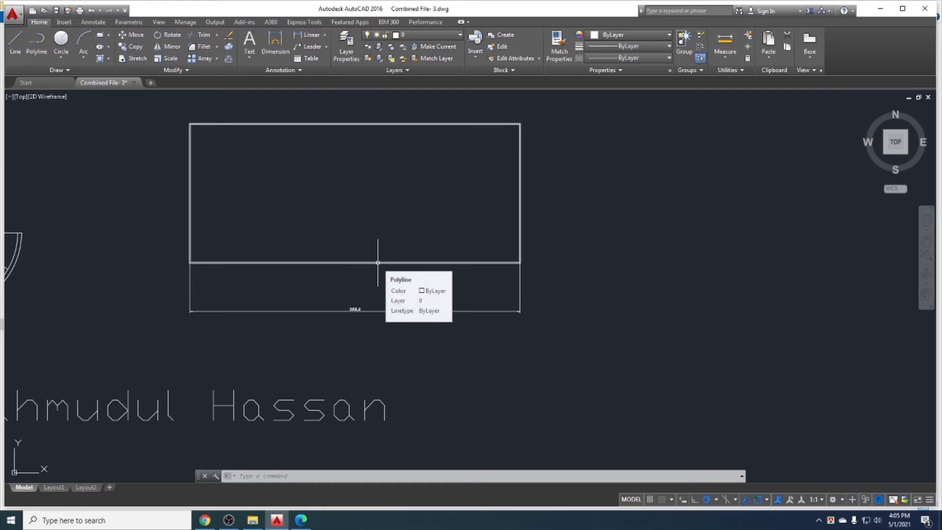
scroll(377, 263, "down", 3)
middle_click_drag(390, 262, 326, 283)
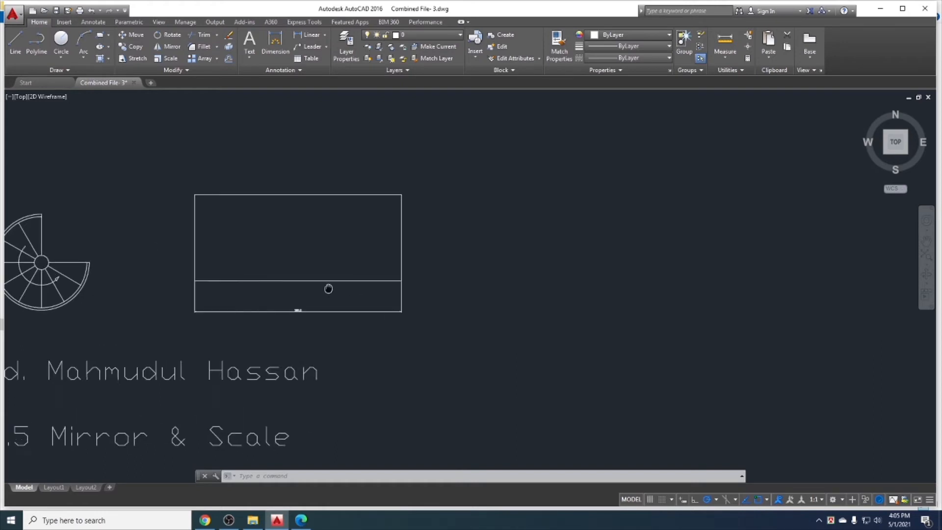
left_click(260, 282)
key("Escape")
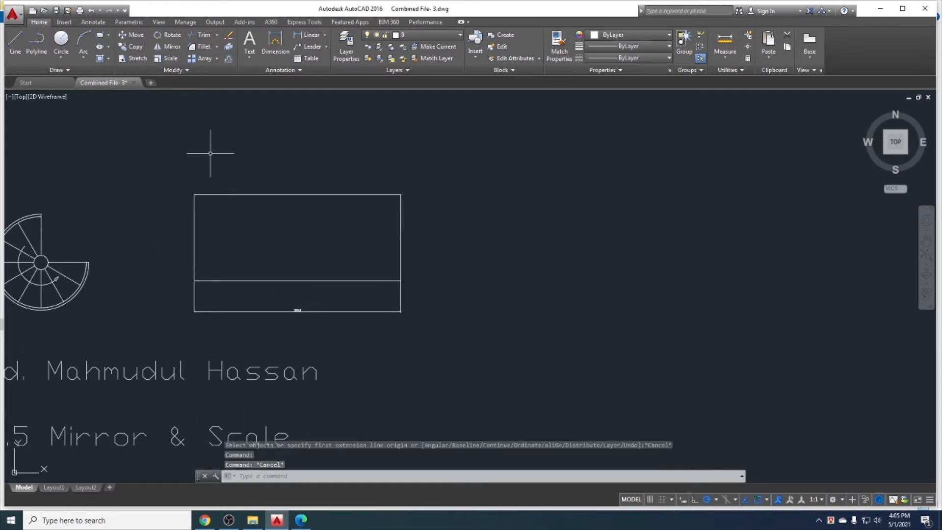
left_click(170, 59)
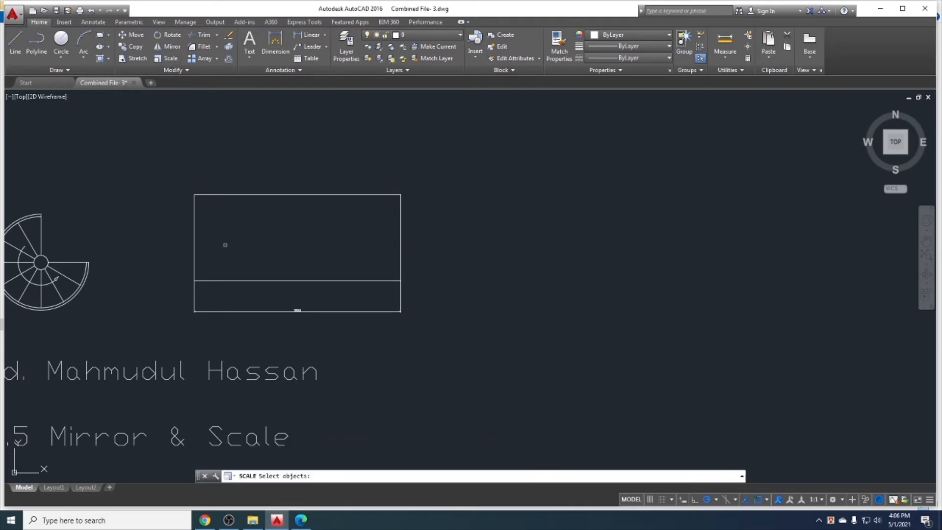
left_click(228, 280)
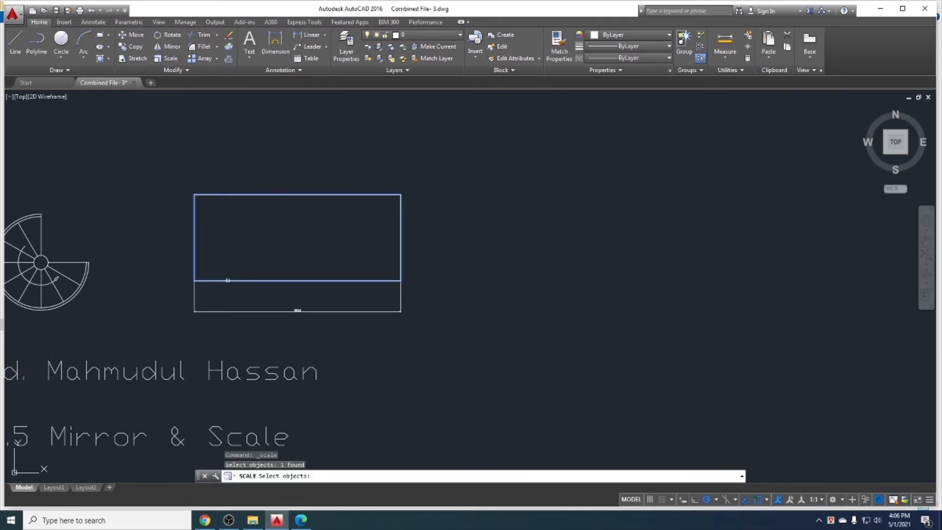
key("Return")
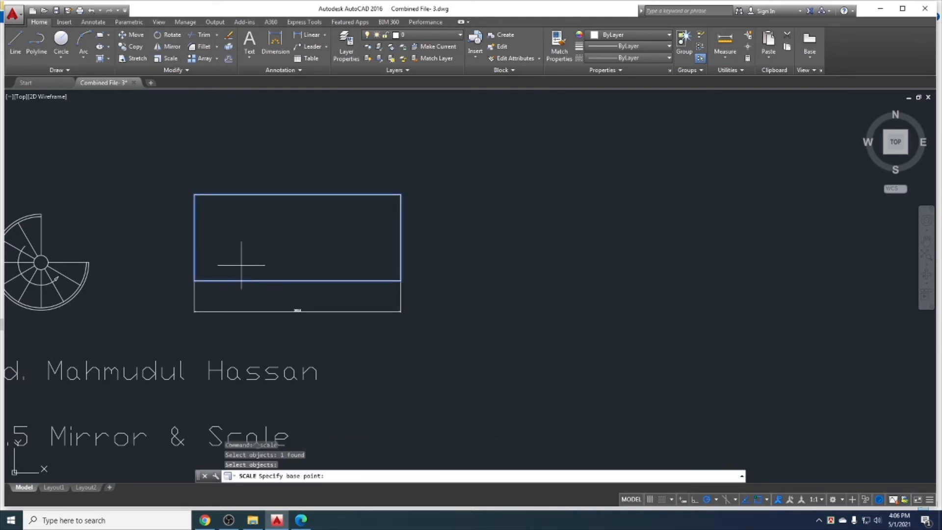
left_click(195, 280)
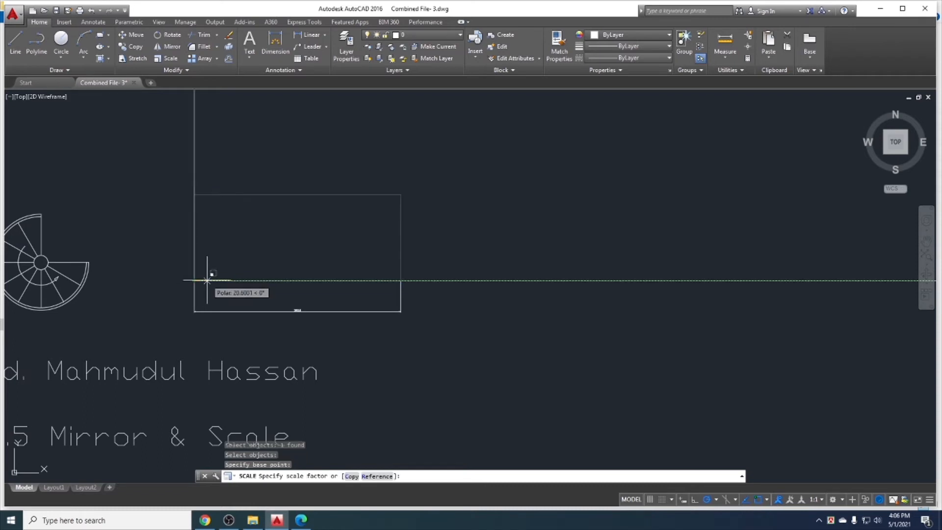
type("1.52")
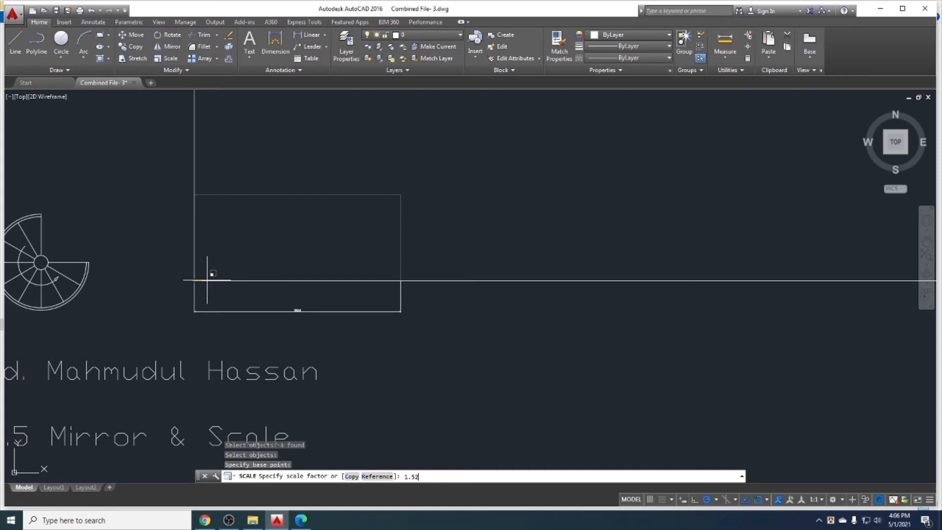
key("Return")
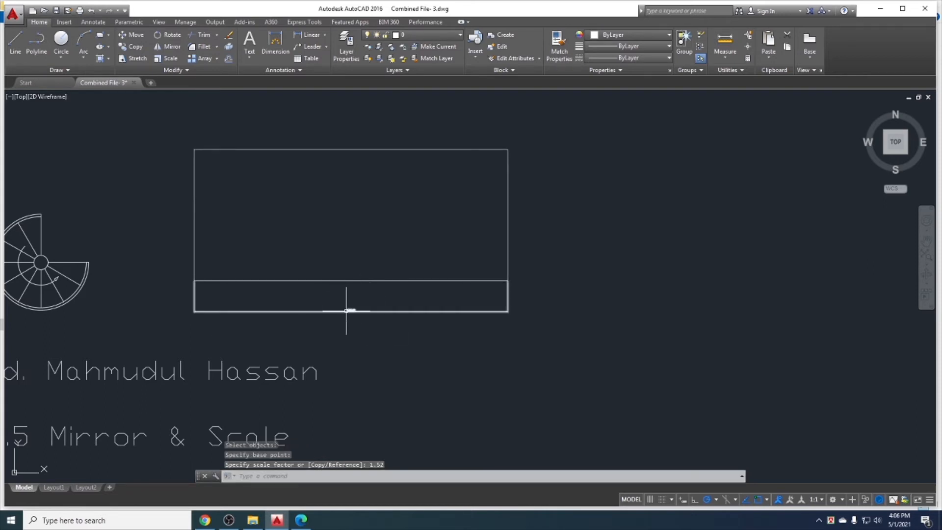
Check the scaled rectangle's width dimension and compare the entered factor with the full quotient in Chrome.
scroll(347, 309, "up", 3)
scroll(372, 302, "up", 2)
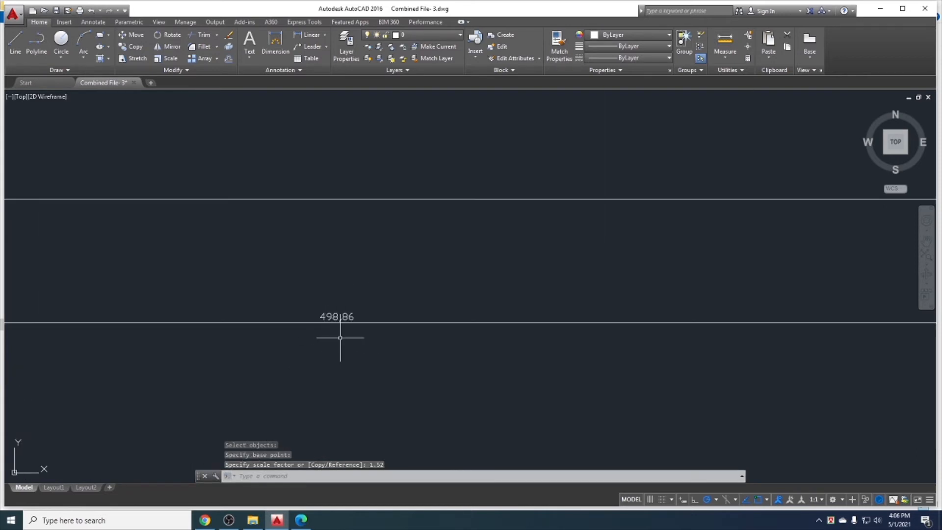
key("alt+Tab")
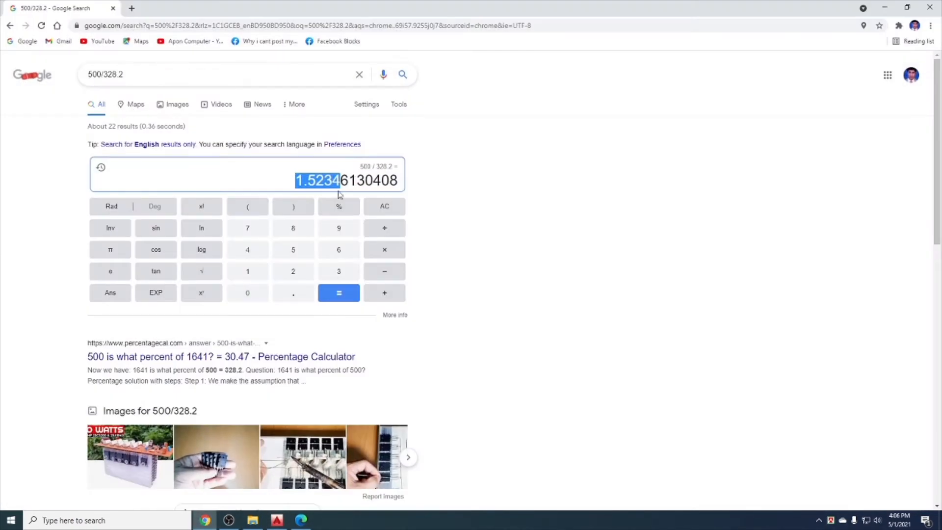
left_click(885, 7)
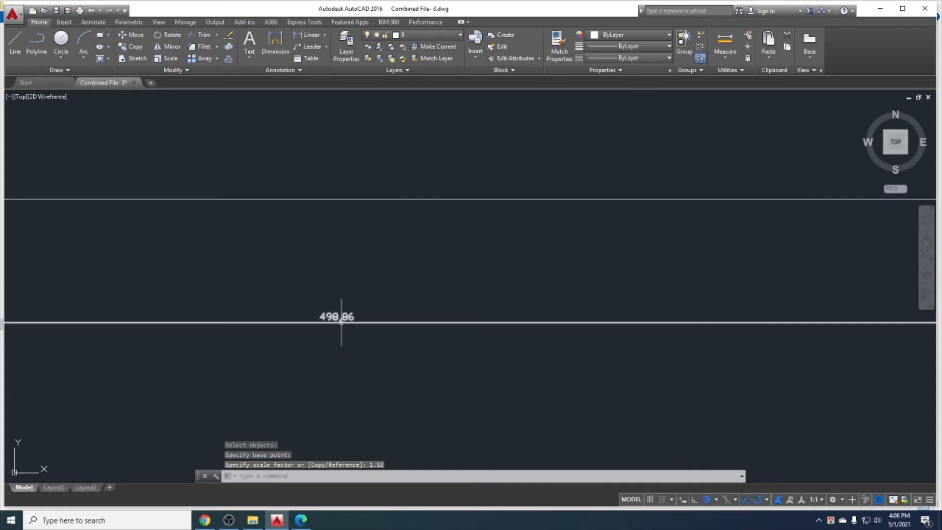
Delete the width dimension below the scaled rectangle.
scroll(338, 321, "down", 4)
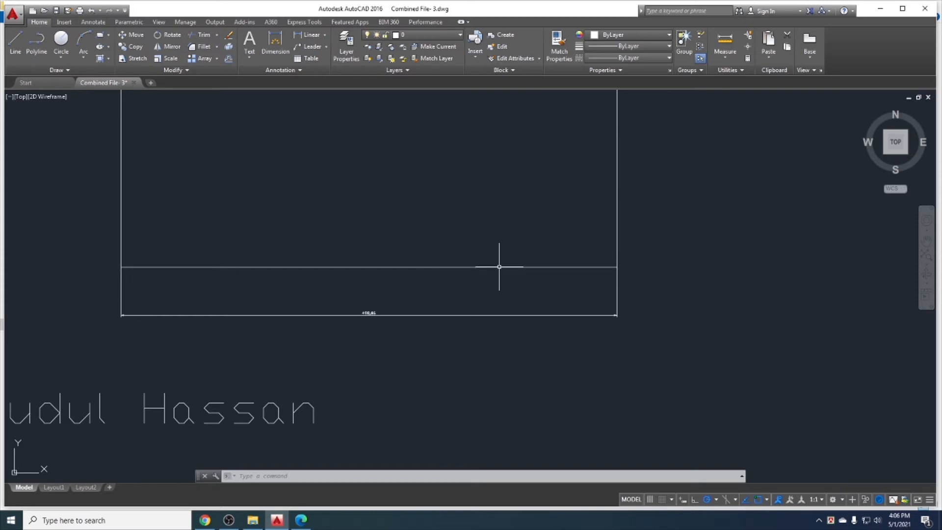
left_click(437, 326)
left_click(422, 310)
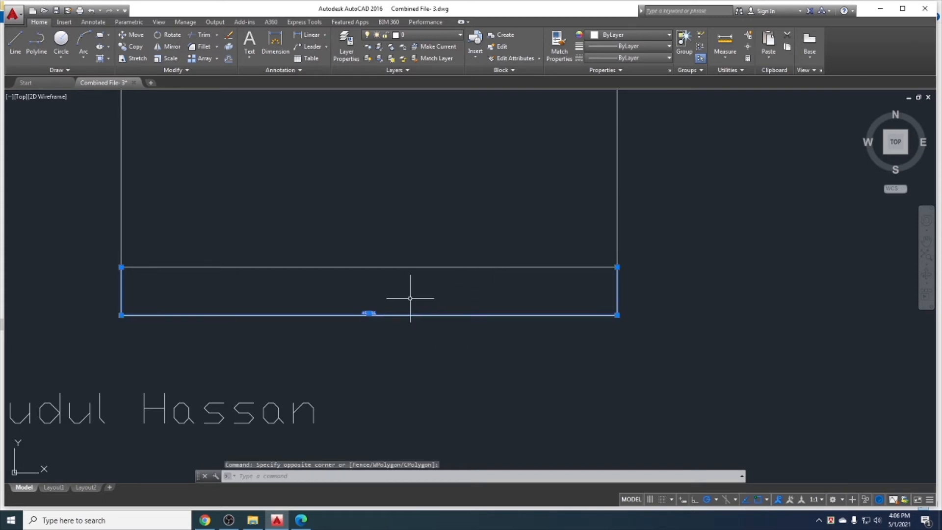
key("Delete")
Draw a horizontal line about 686 units long from the rectangle's lower-left corner along its bottom edge, extending past the lower-right corner.
left_click(16, 40)
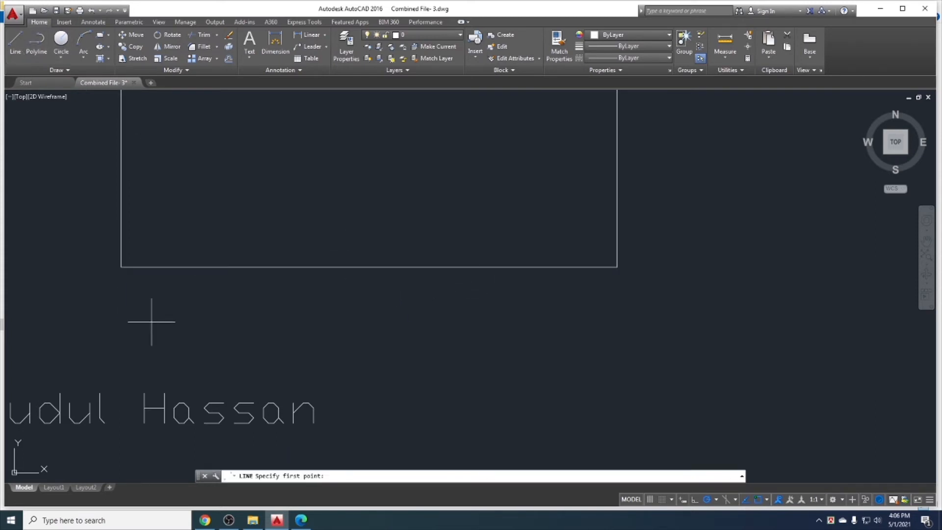
left_click(121, 267)
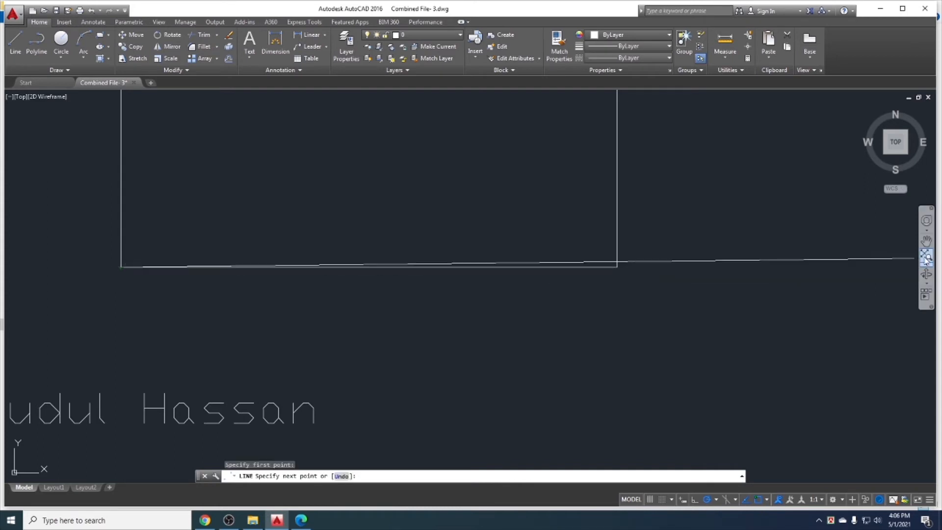
left_click(803, 267)
key("Escape")
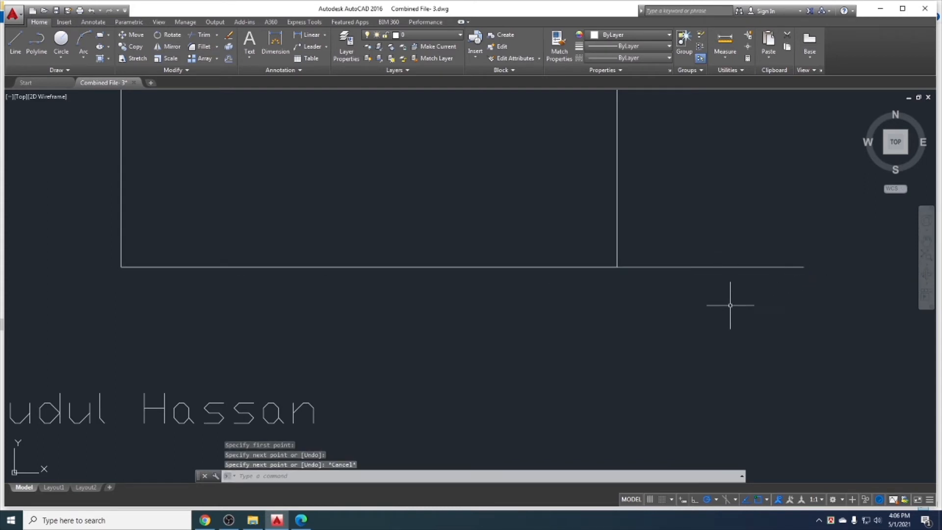
left_click(746, 267)
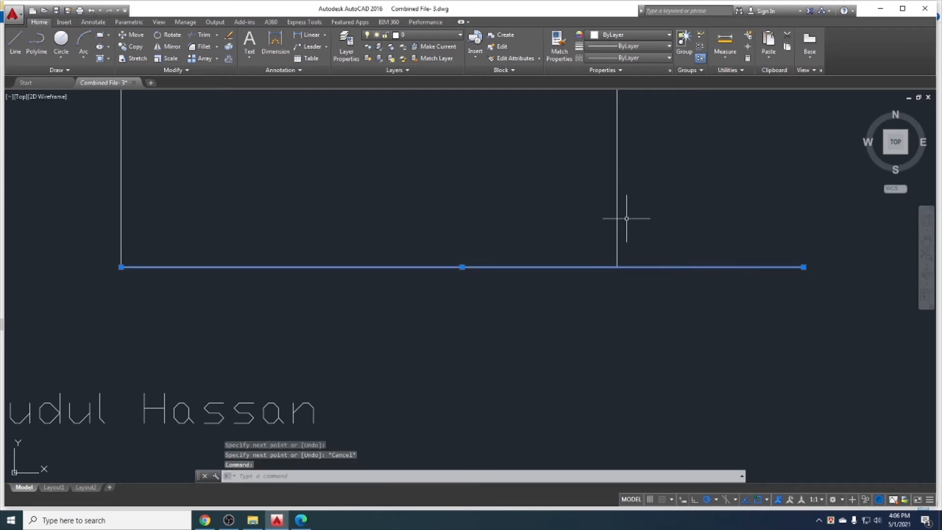
key("Escape")
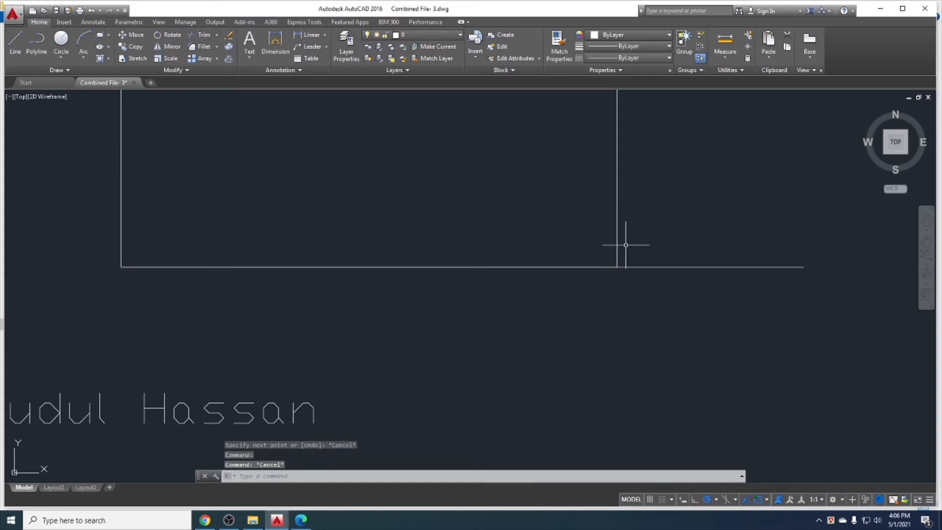
left_click(626, 245)
left_click(590, 215)
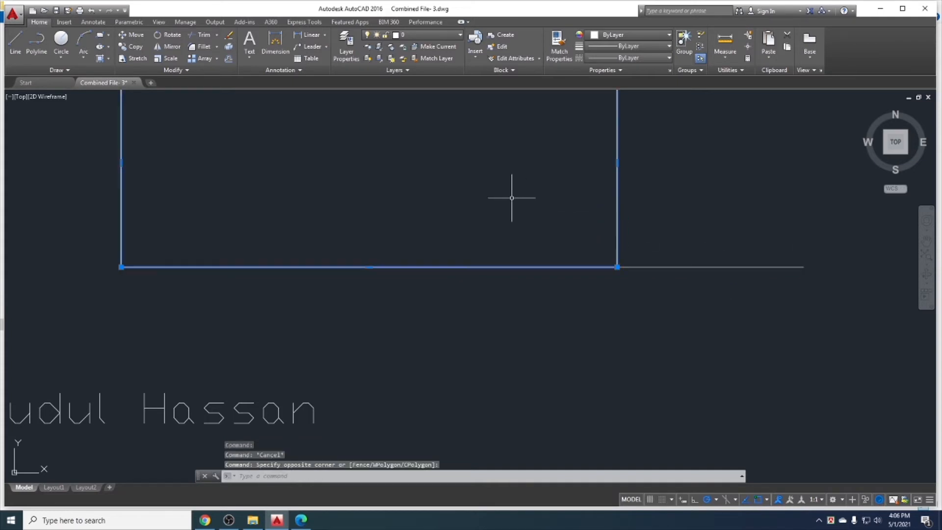
type("sc")
key("Return")
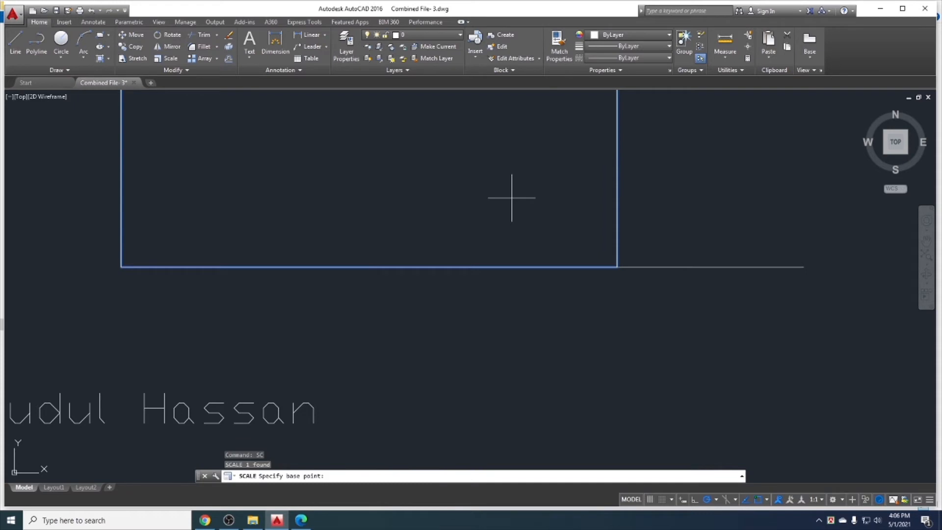
left_click(121, 267)
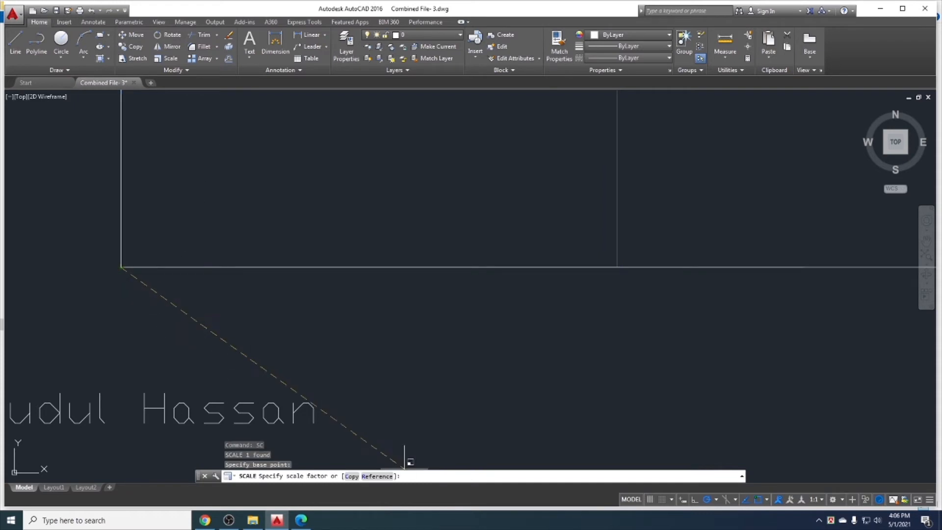
left_click(377, 476)
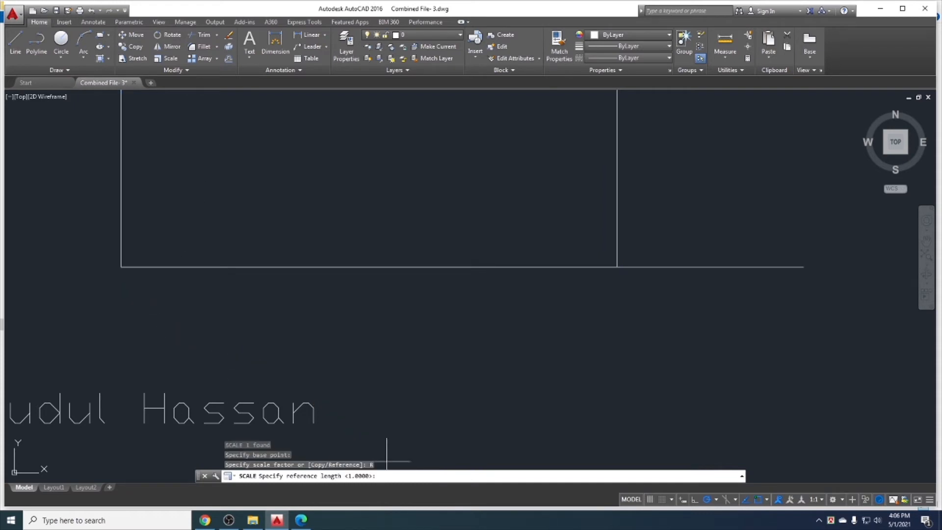
left_click(120, 267)
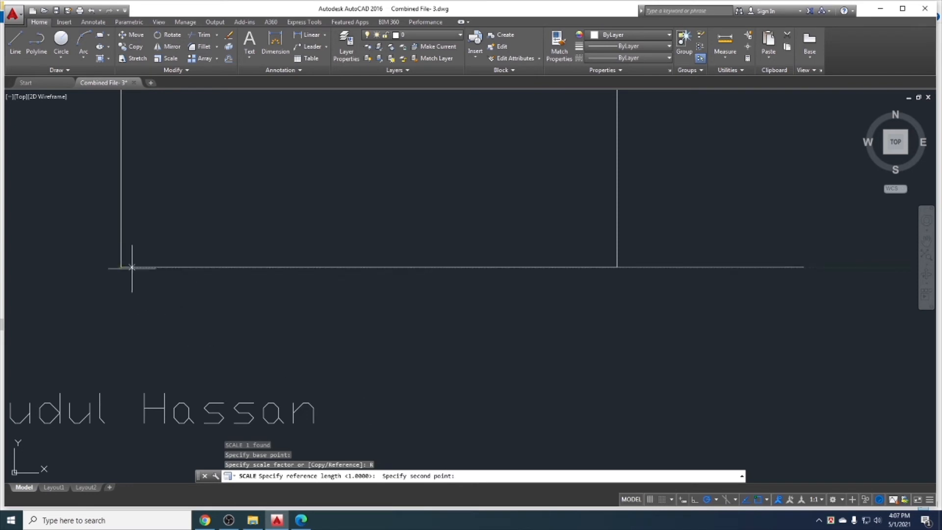
left_click(803, 266)
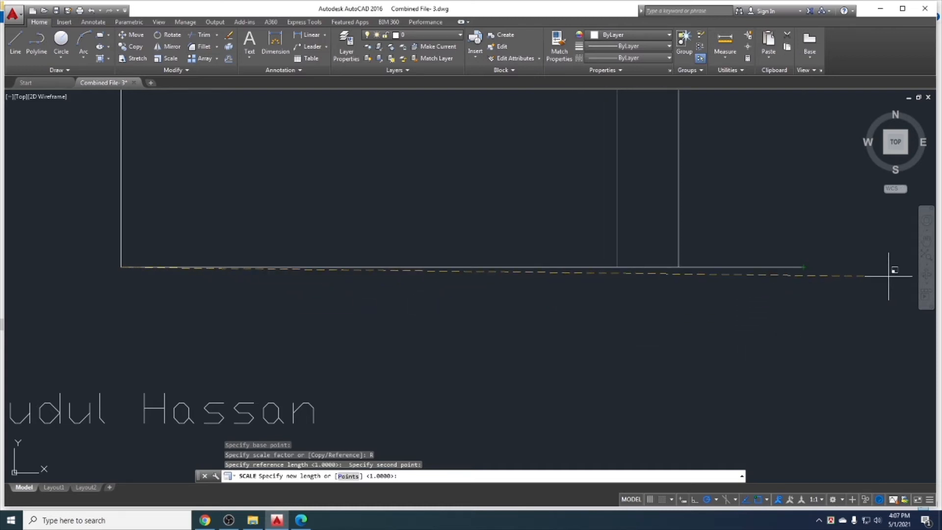
scroll(635, 313, "down", 5)
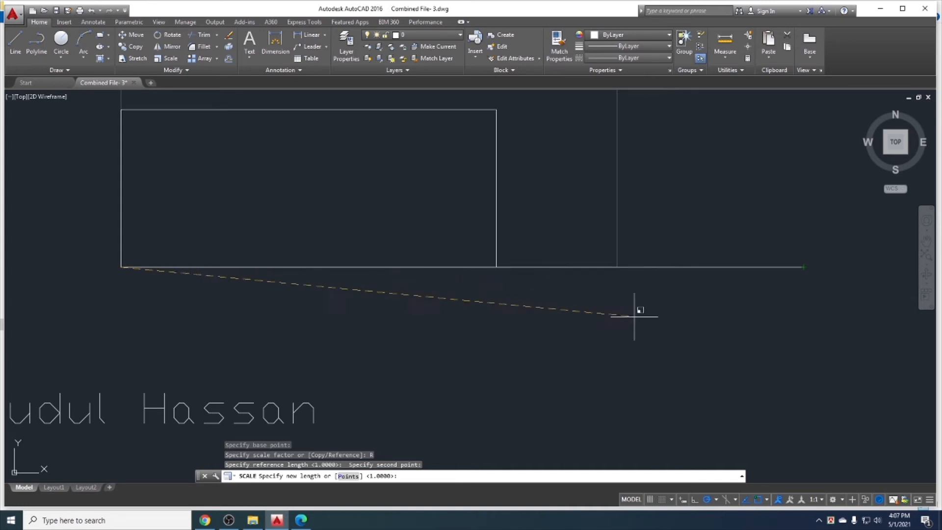
scroll(682, 309, "up", 7)
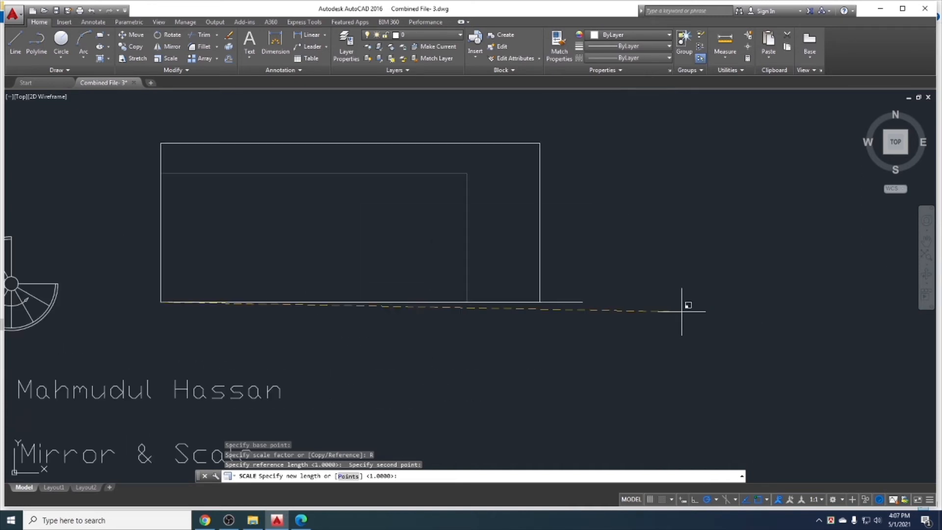
key("Escape")
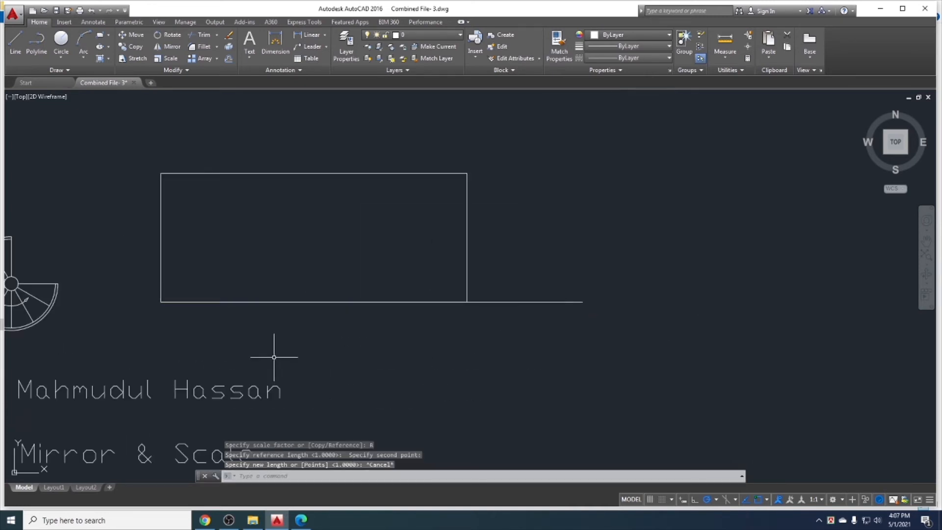
Scale the rectangle from its lower-left corner with the Reference option, starting the reference length at that same corner.
left_click(494, 287)
left_click(420, 243)
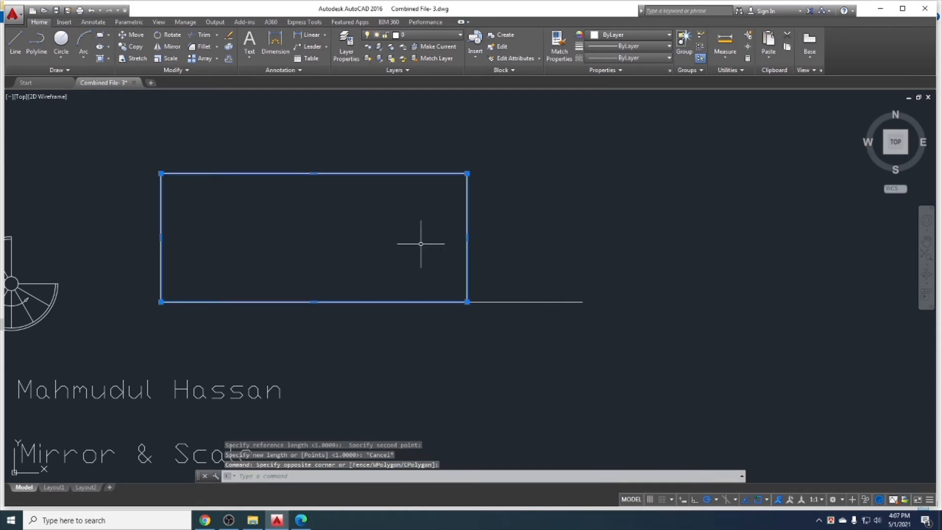
type("sc")
key("Return")
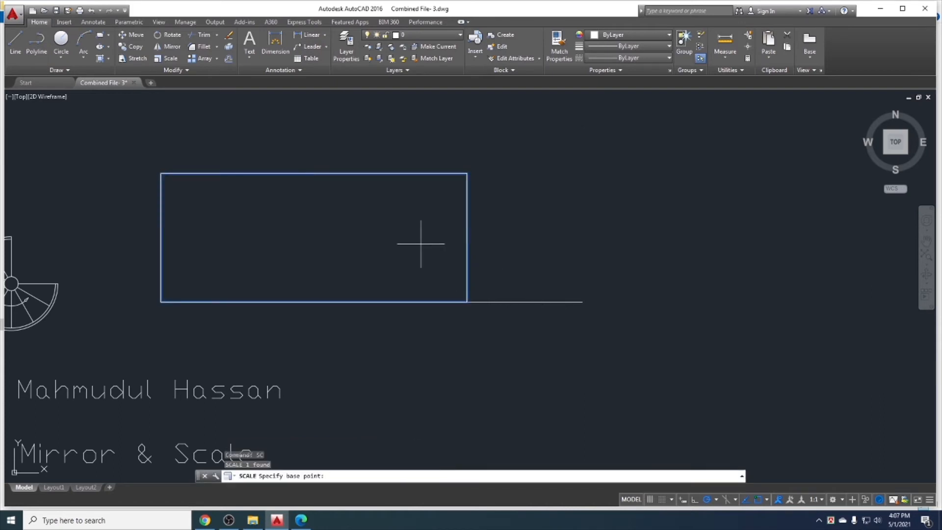
left_click(161, 302)
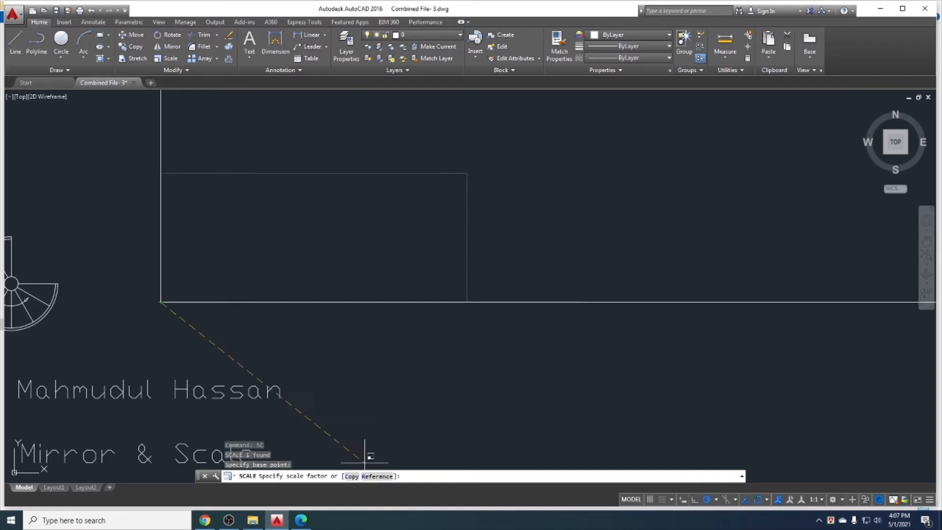
type("r")
key("Return")
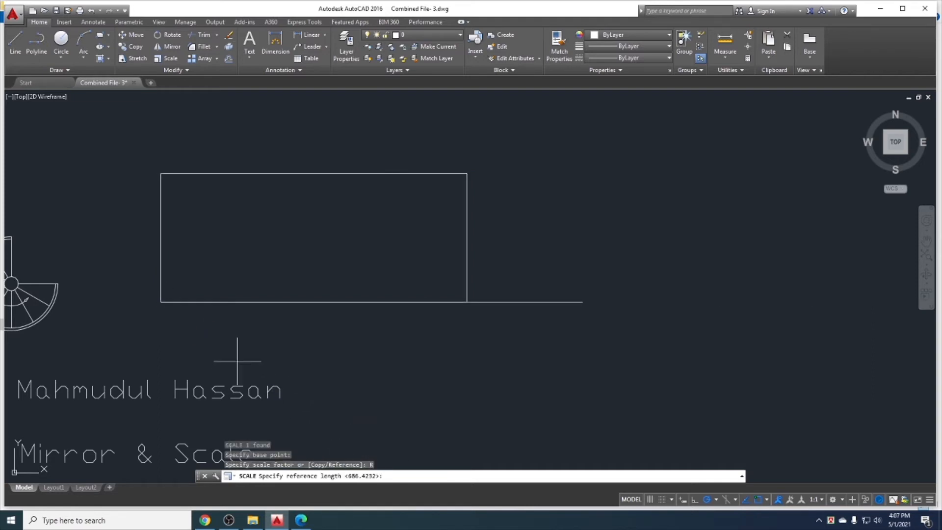
left_click(160, 302)
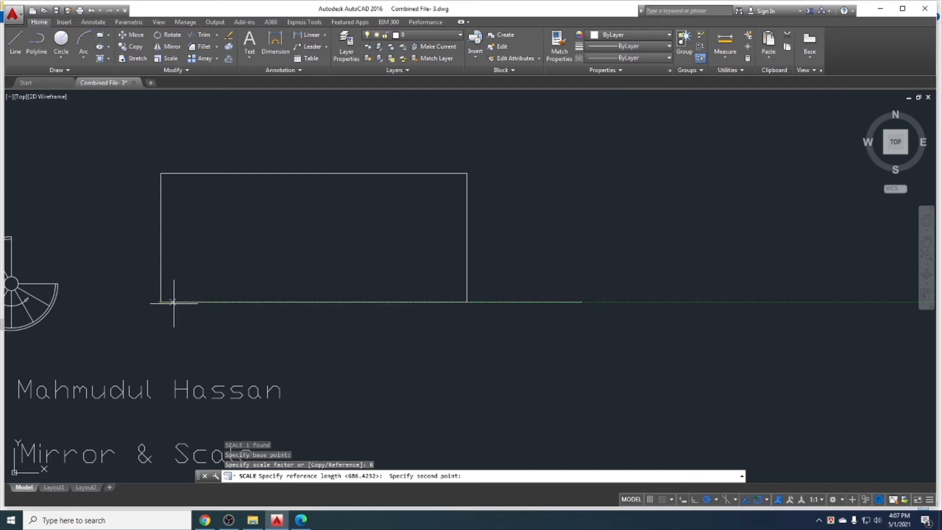
Finish scaling the rectangle by reference so its base reaches the end of the longer horizontal line, and delete that line.
left_click(467, 302)
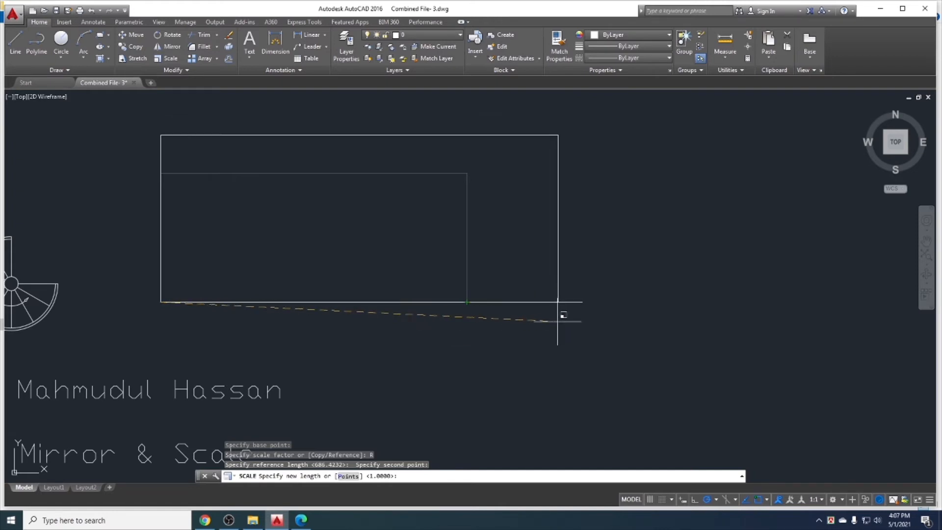
left_click(582, 302)
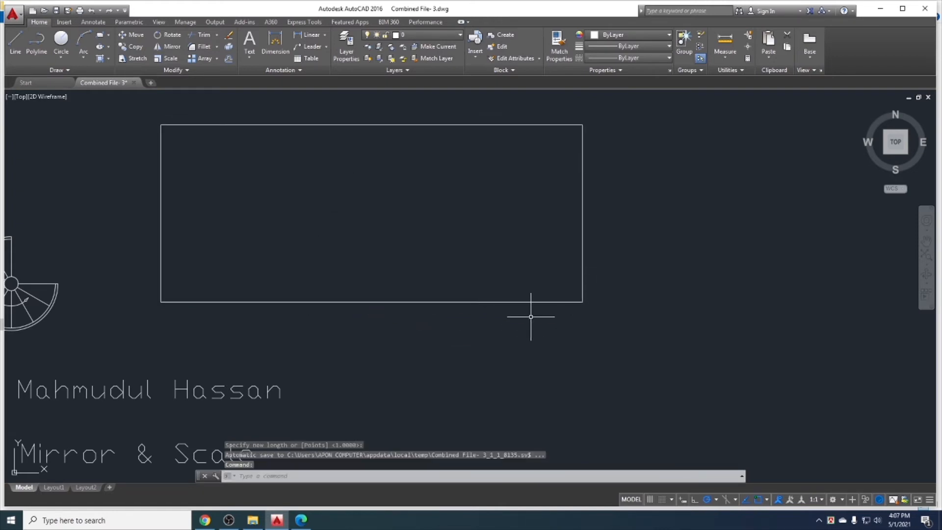
left_click(511, 302)
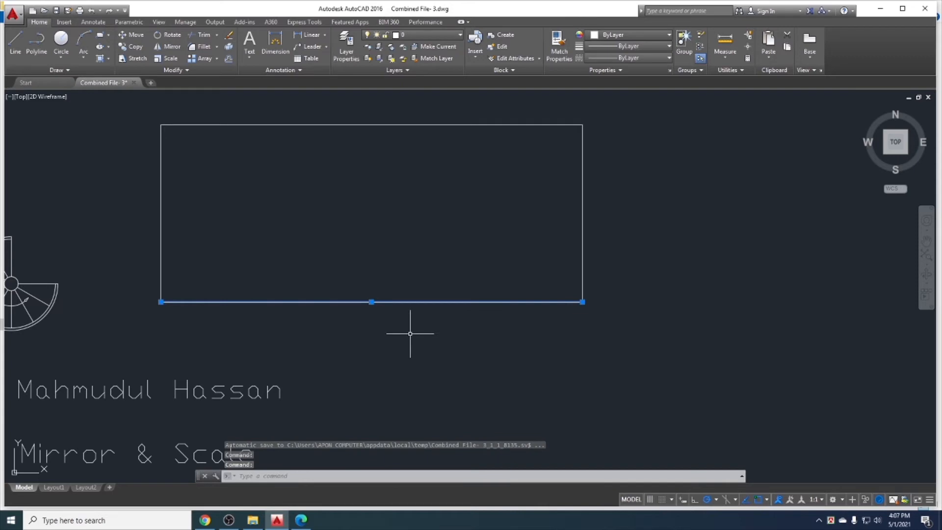
key("Delete")
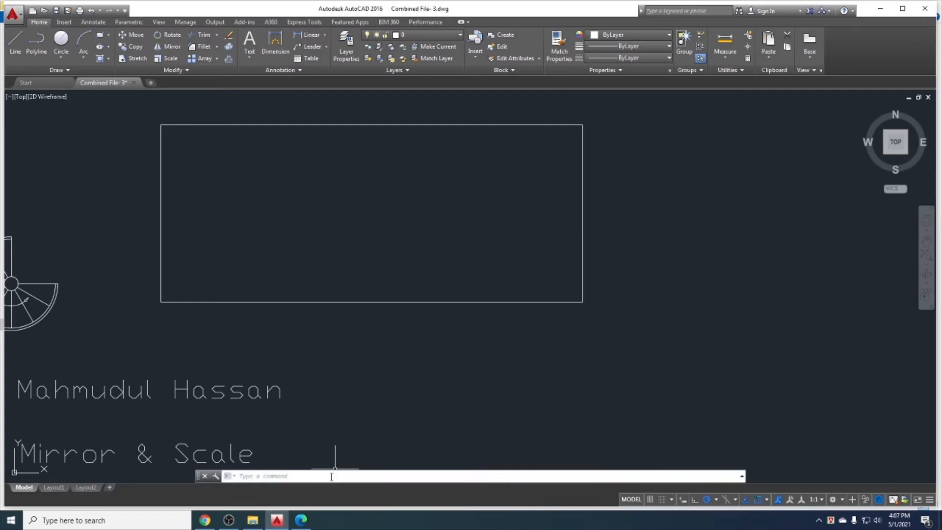
Check the Modifying Drawing topics in the course content PDF in Edge, and return to the AutoCAD drawing.
left_click(301, 520)
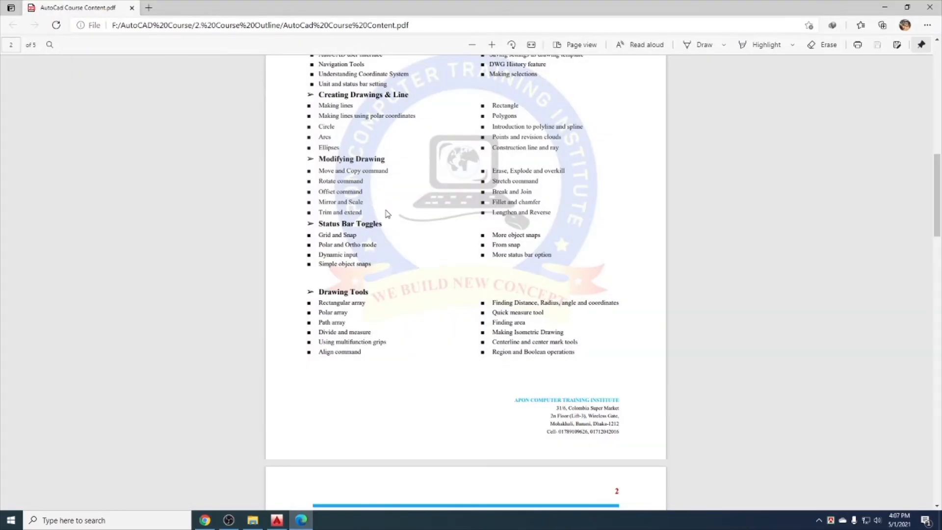
mouse_move(333, 215)
left_mouse_down()
mouse_move(324, 147)
mouse_move(323, 211)
left_mouse_up()
left_click(277, 520)
scroll(435, 288, "down", 4)
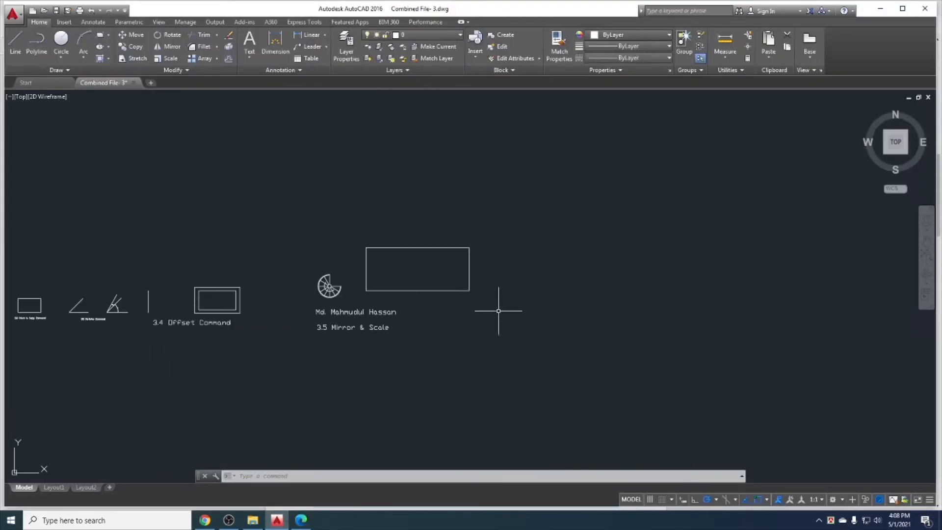
middle_click_drag(325, 284, 368, 284)
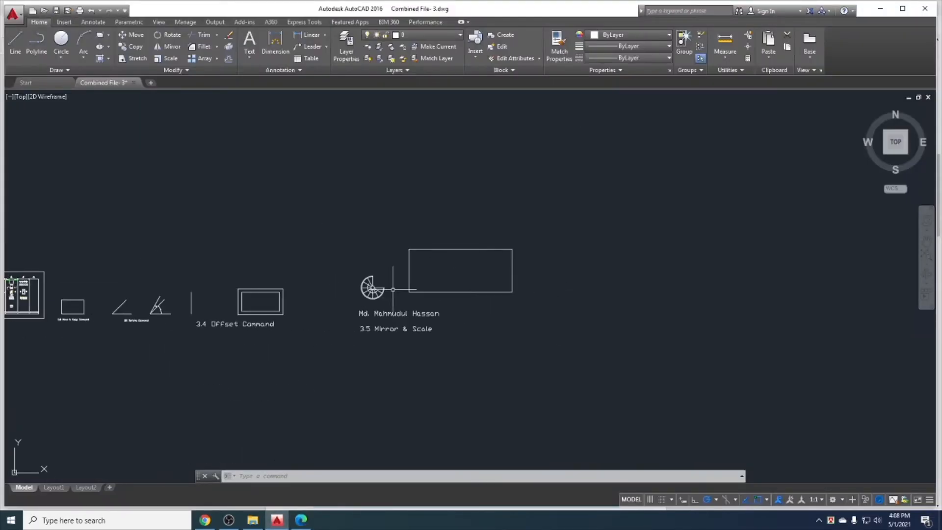
Switch to File Explorer and open the drawing 3.6 Trim and extend.dwg from the Cad File folder.
left_click(205, 520)
left_click(253, 520)
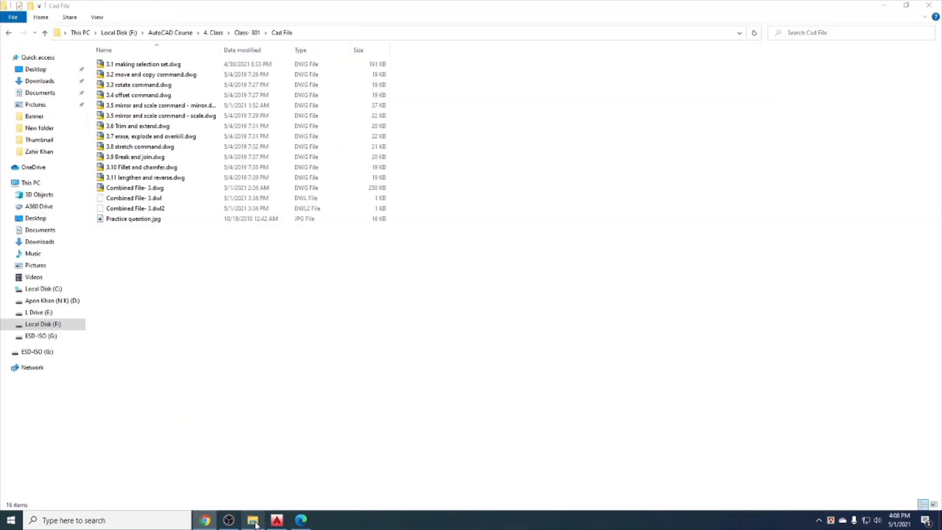
left_click(150, 126)
double_click(149, 127)
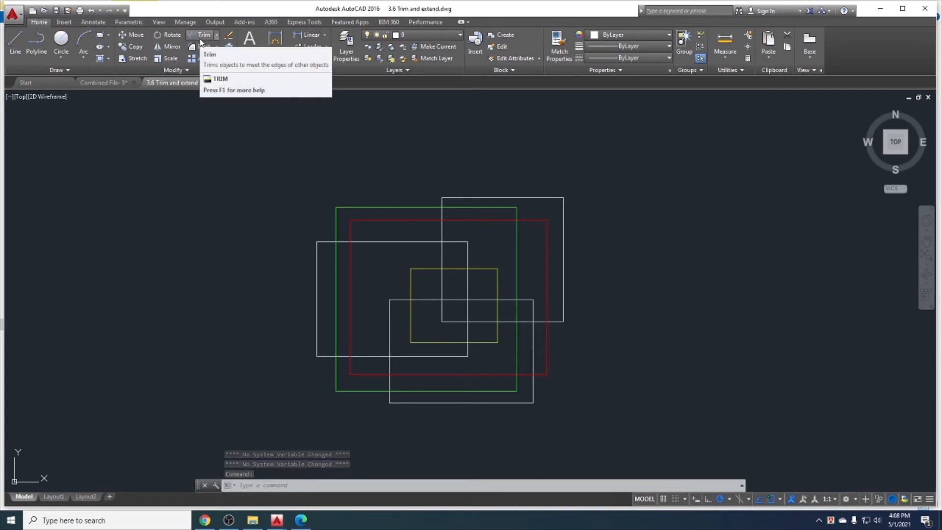
left_click(217, 40)
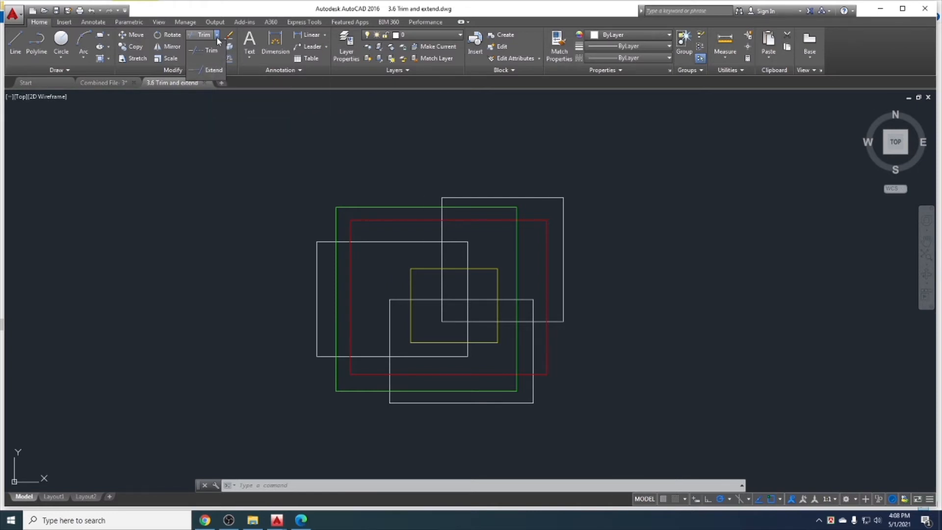
middle_click_drag(370, 289, 280, 283)
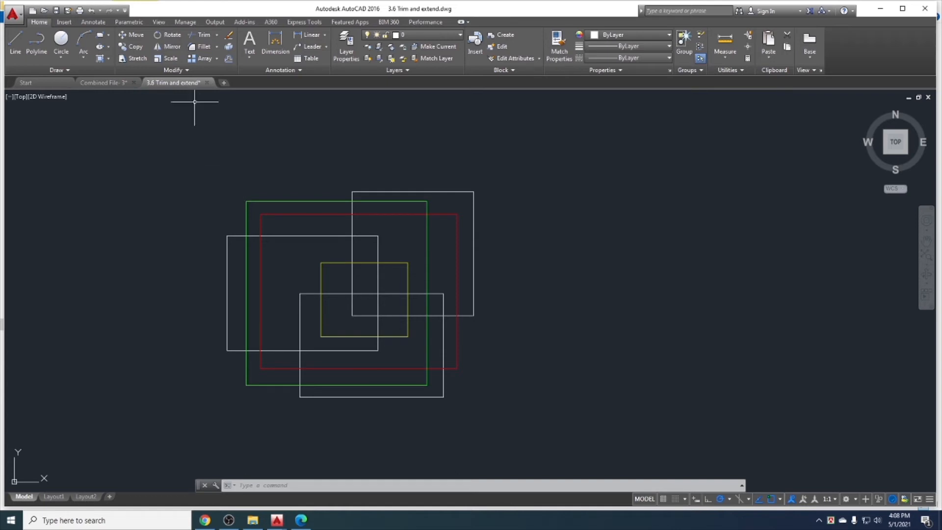
left_click(194, 37)
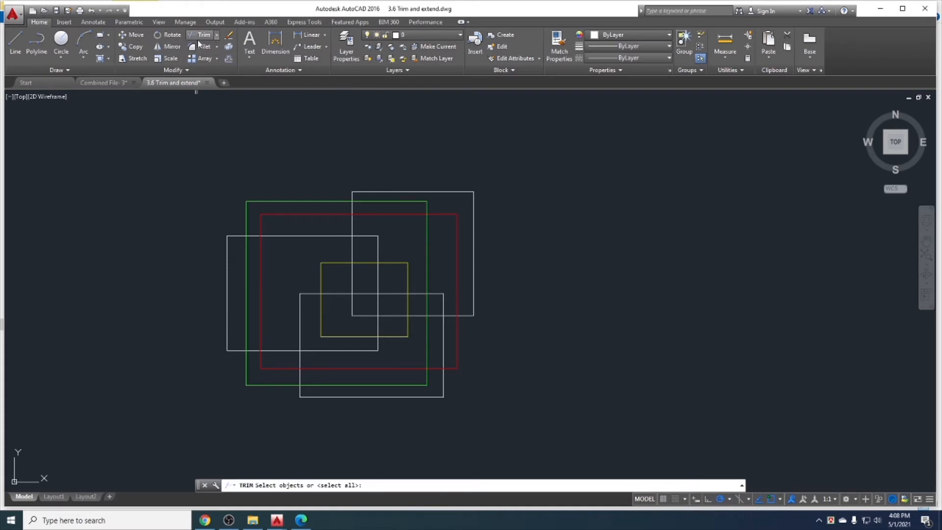
key("Escape")
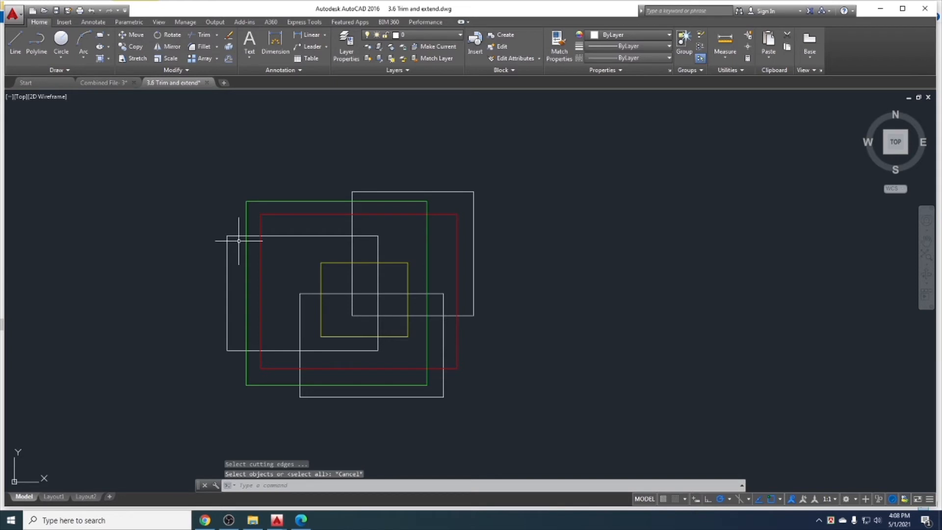
Using all objects as cutting edges, trim the green and red left sides inside the left white rectangle and the red and white segments above.
type("tr")
key("Return")
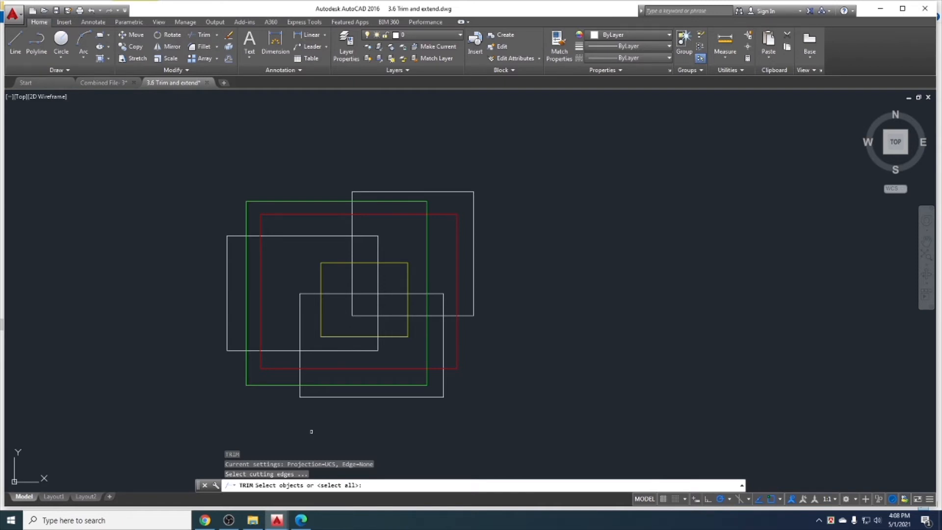
key("Return")
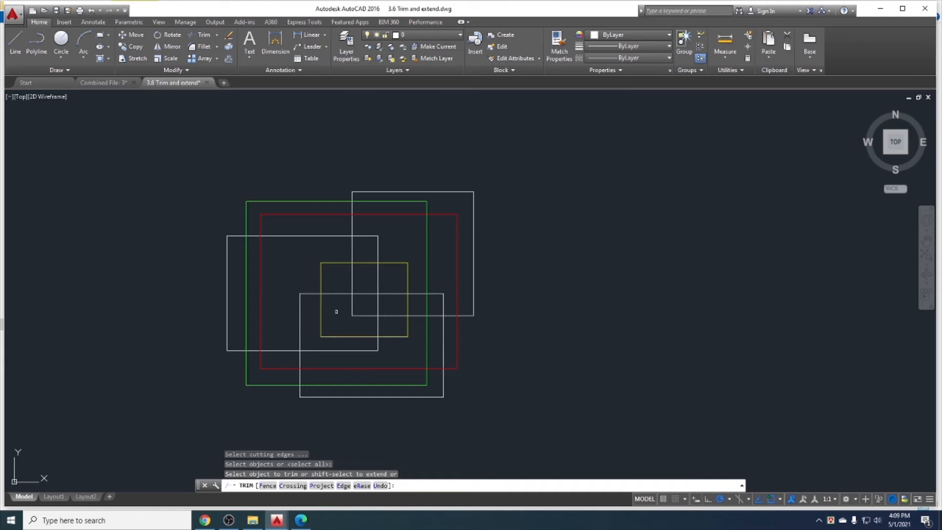
left_click(262, 275)
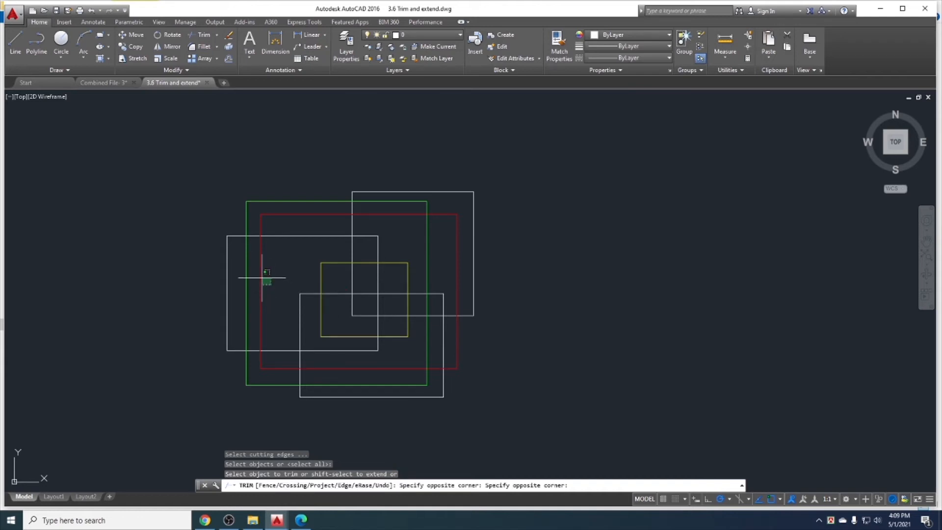
left_click(243, 266)
left_click(332, 247)
left_click(322, 213)
left_click(271, 229)
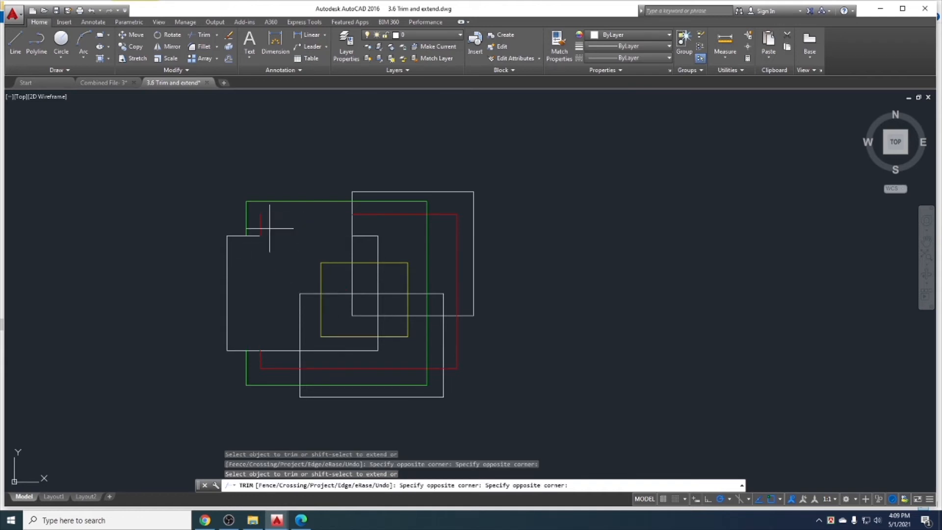
left_click(251, 220)
Trim the overlapping white, yellow and green segments around the upper and right sides of the yellow rectangle.
left_click(369, 273)
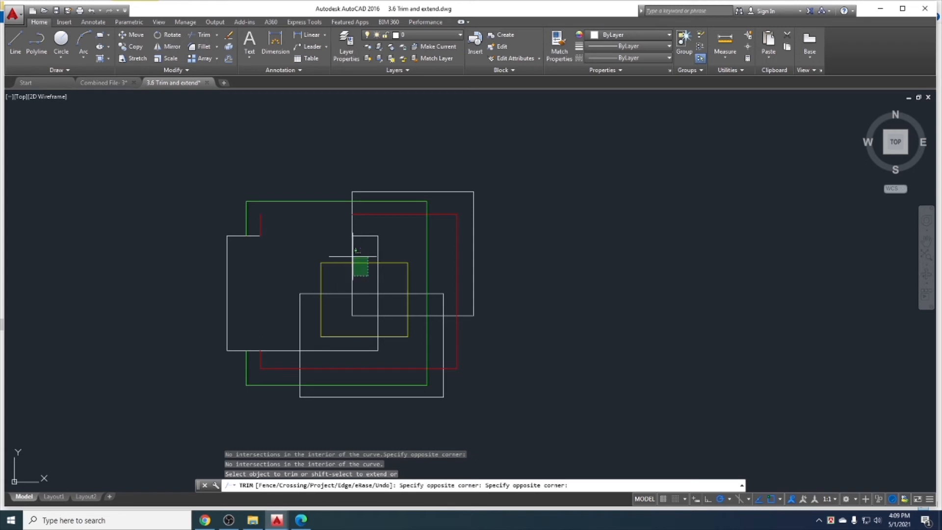
left_click(335, 248)
left_click(440, 281)
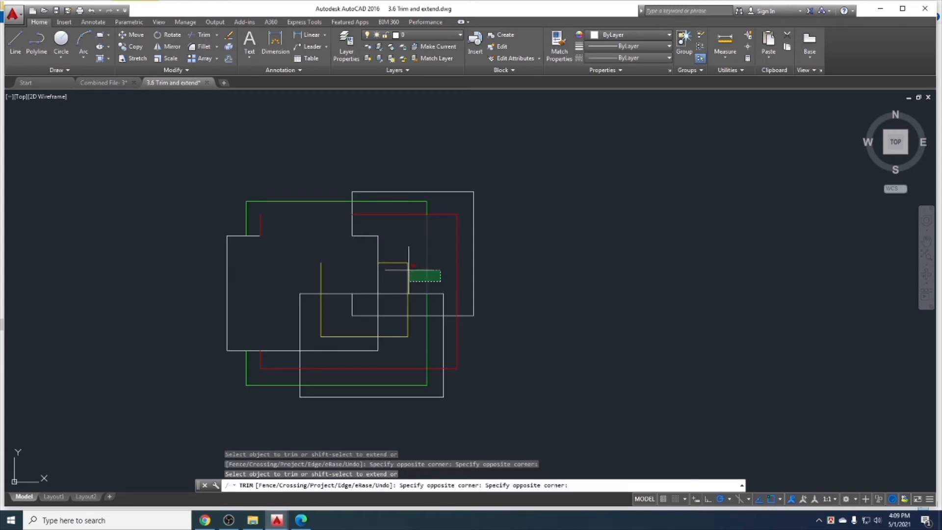
left_click(384, 246)
left_click(416, 310)
left_click(393, 299)
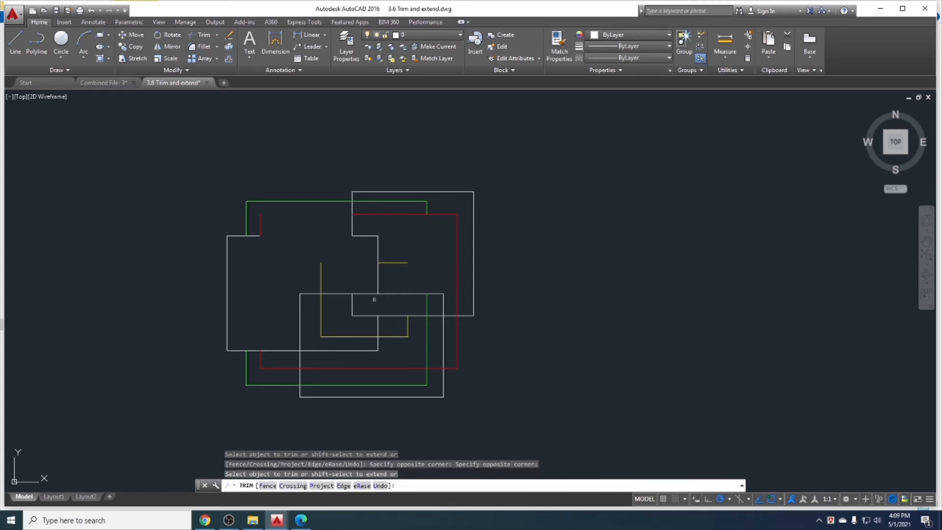
left_click(399, 263)
Trim away the yellow rectangle's left side, both above and below the lower white rectangle's top edge, and end Trim.
scroll(403, 257, "up", 4)
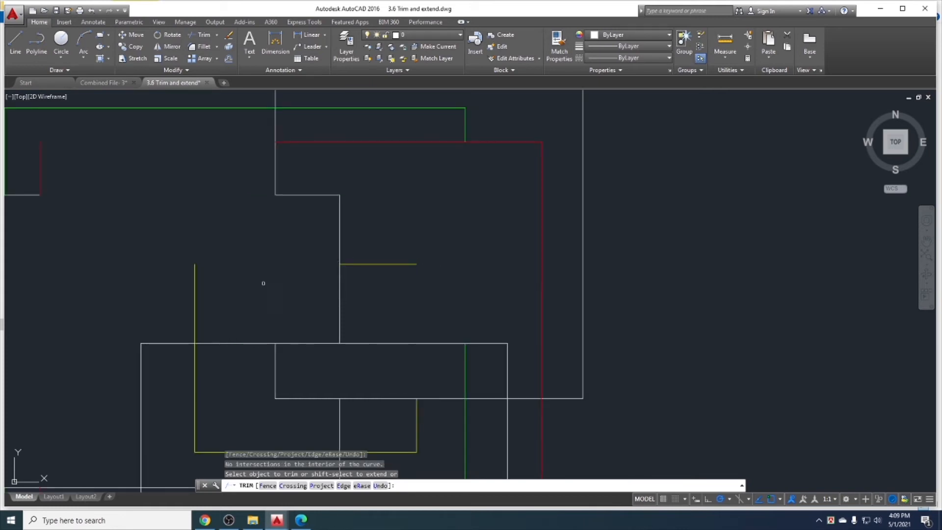
middle_click_drag(263, 283, 304, 246)
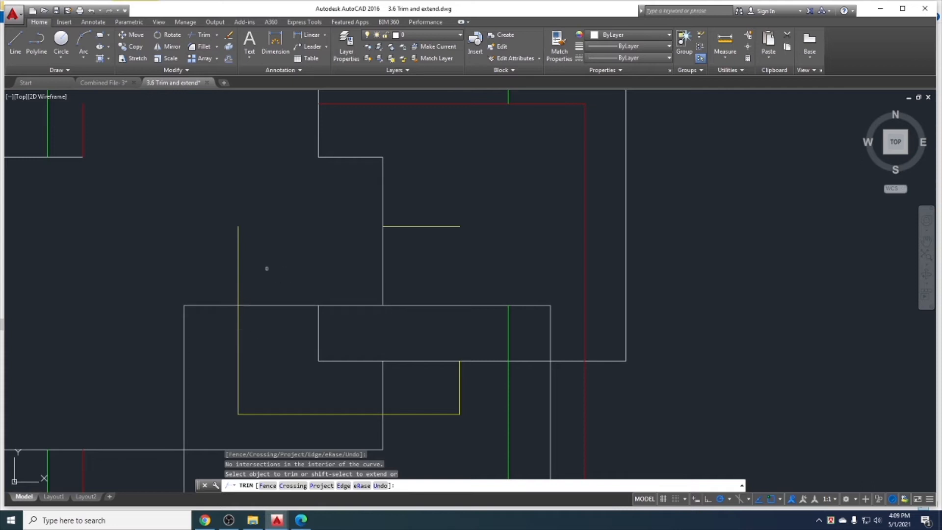
left_click(254, 268)
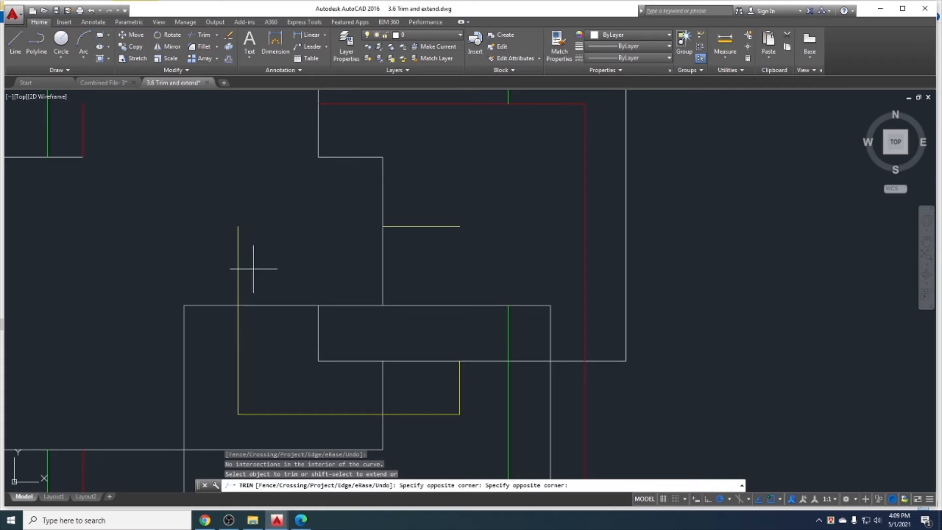
left_click(198, 236)
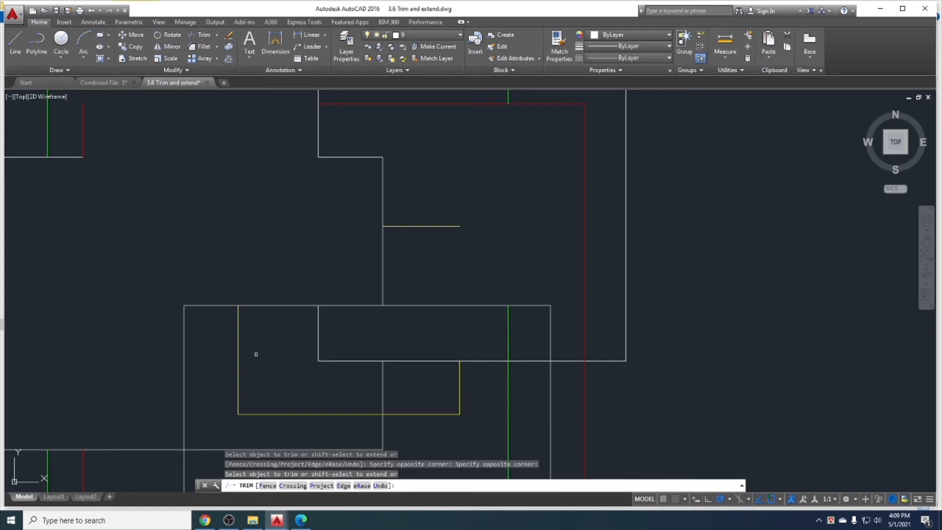
left_click(259, 387)
left_click(224, 357)
key("Escape")
Run Trim with all objects as cutting edges and cut segments of the lower white rectangle's top edge within the overlap area.
type("TR")
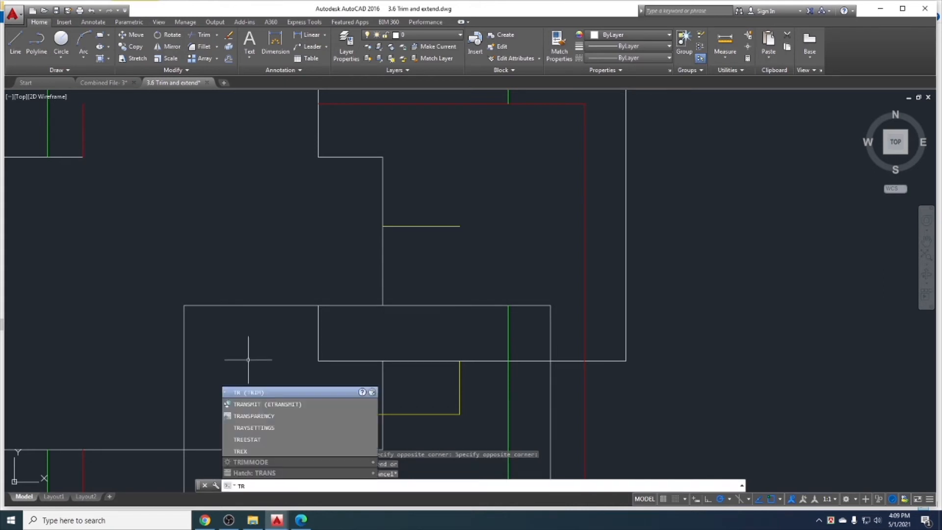
key("Return")
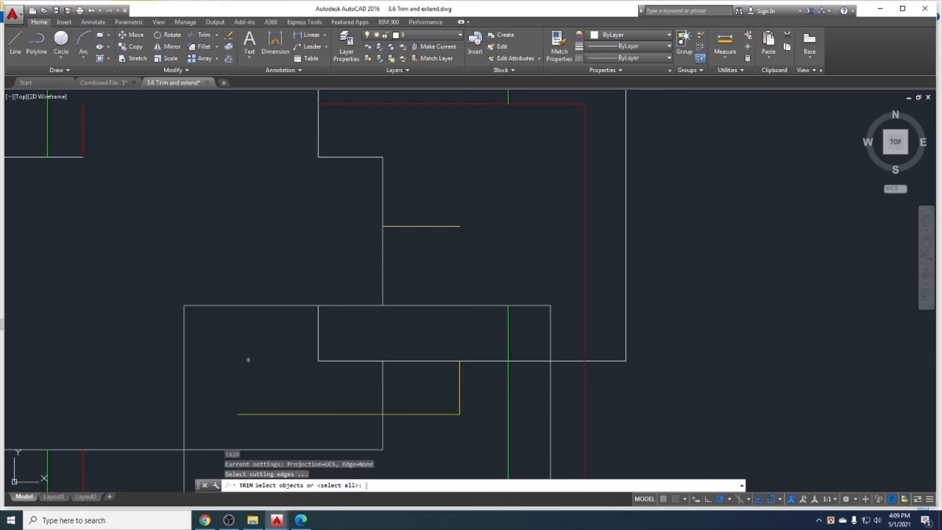
key("Return")
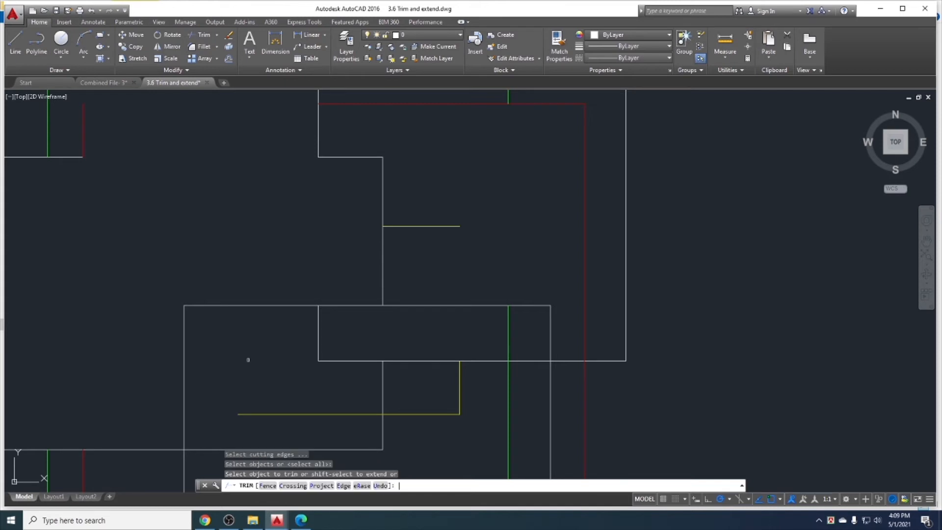
left_click_drag(359, 329, 327, 278)
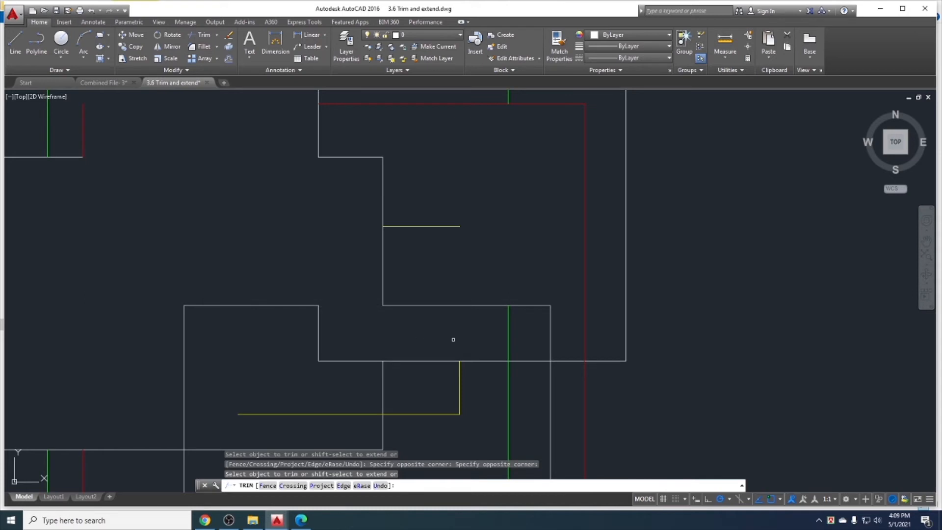
left_click_drag(531, 339, 473, 294)
Undo all the trims to restore the complete overlapping rectangles.
key("ctrl+z")
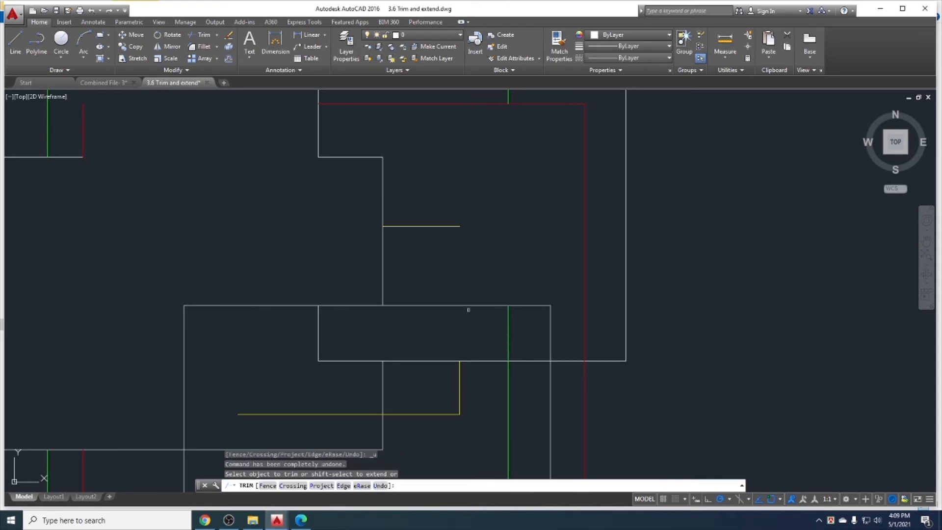
key("Escape")
key("ctrl+z")
key("ctrl+z")
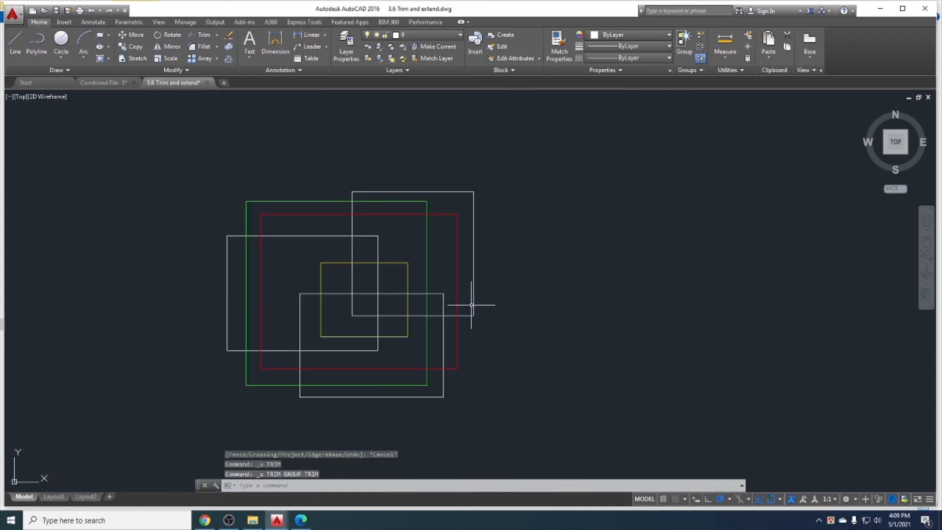
middle_click_drag(473, 320, 395, 311)
left_click(15, 42)
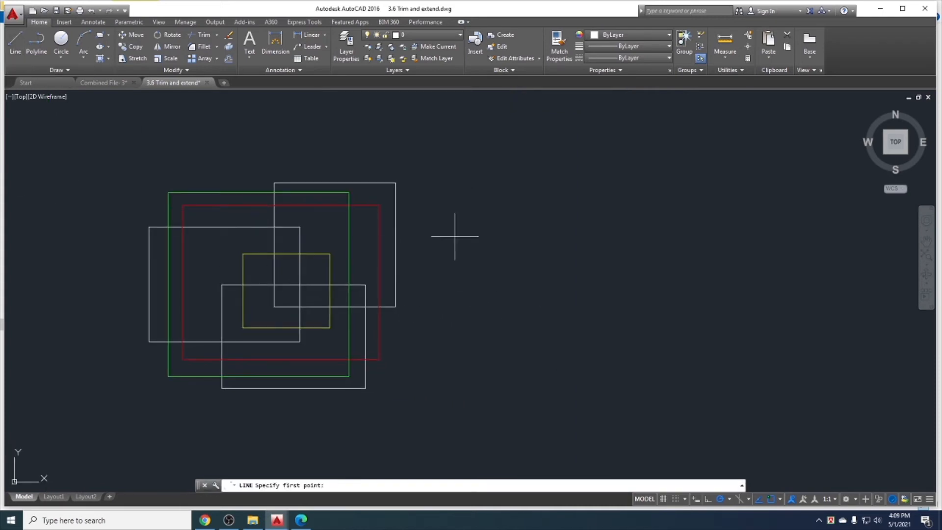
key("Escape")
scroll(339, 211, "up", 2)
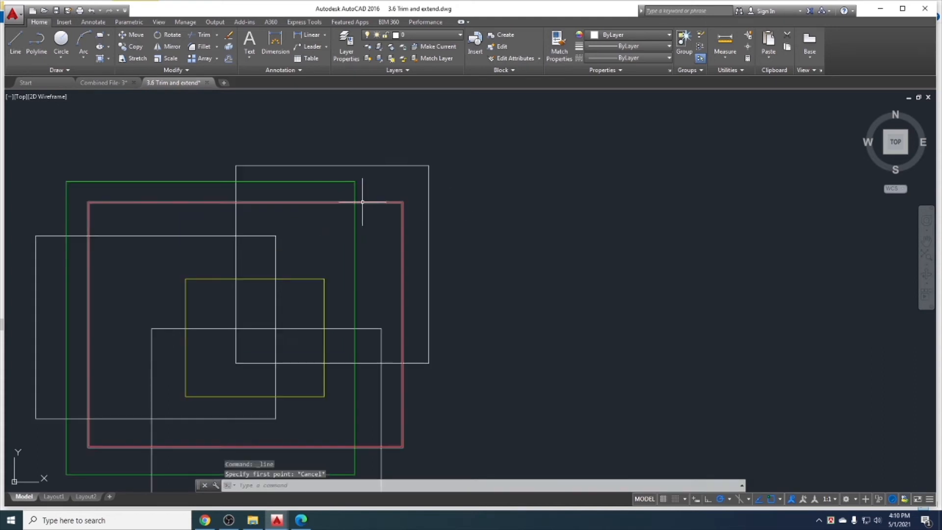
scroll(374, 202, "up", 4)
scroll(348, 196, "down", 4)
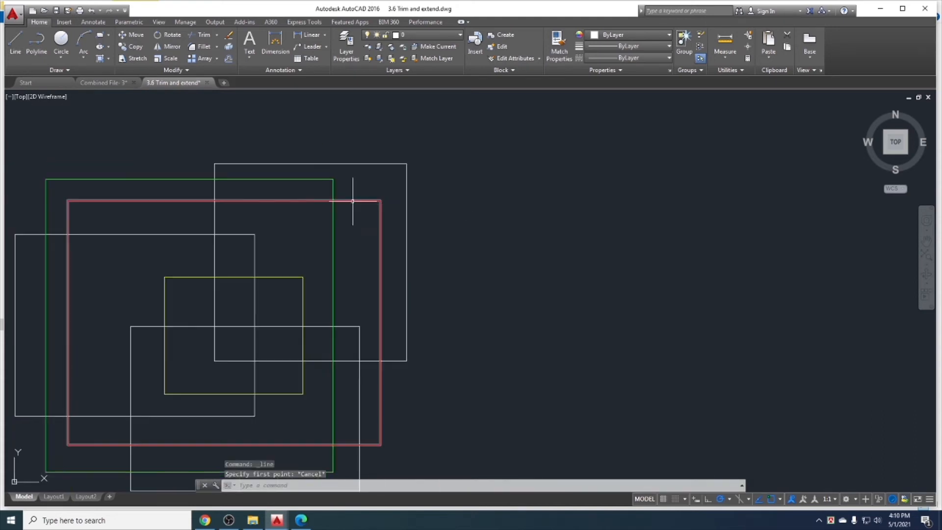
Trim off the parts of the red and lower white rectangles outside the green rectangle, using the green rectangle as the cutting edge.
left_click(200, 38)
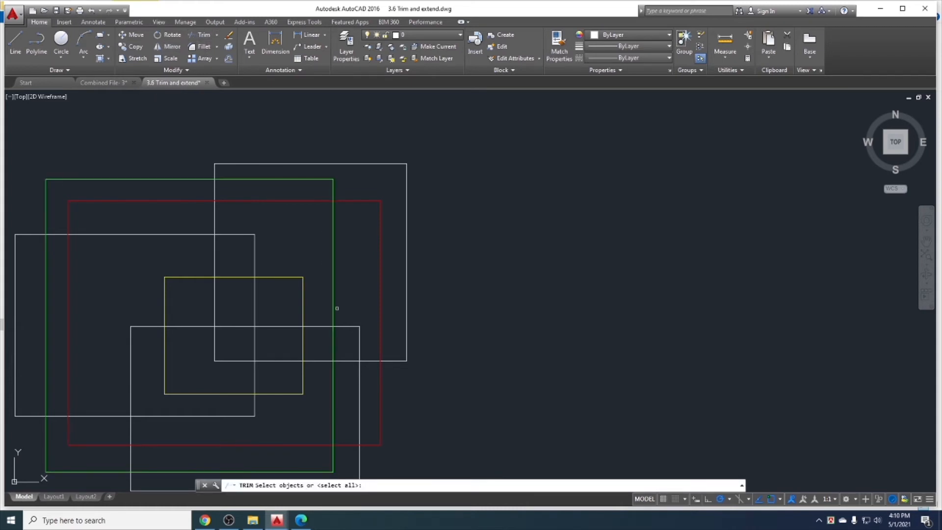
left_click(333, 285)
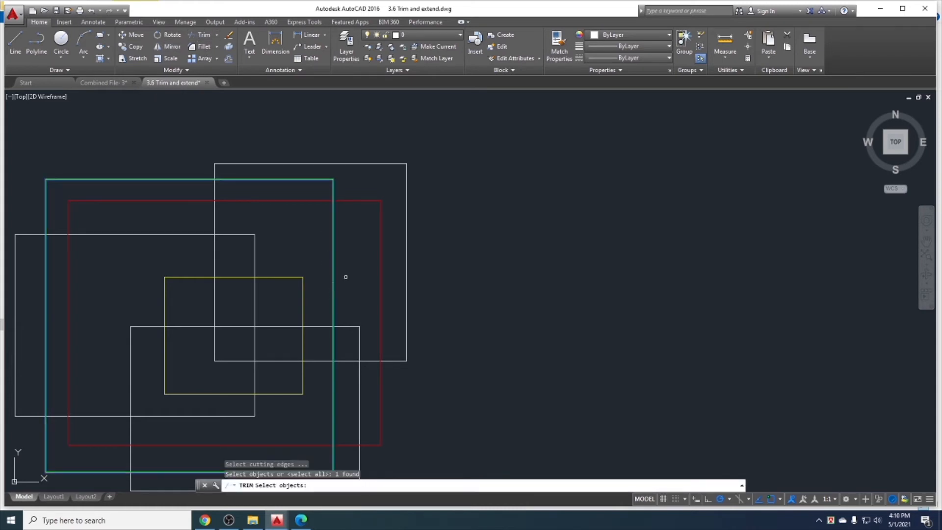
key("Return")
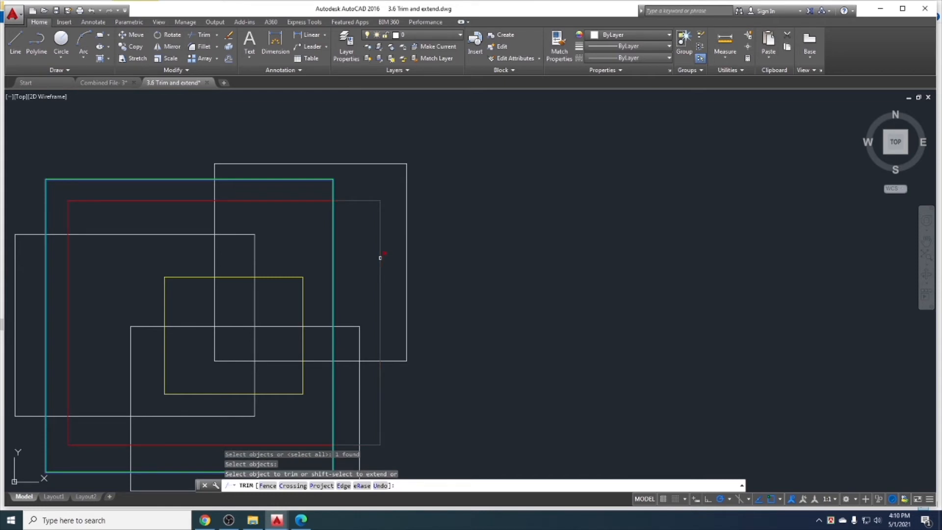
middle_click_drag(353, 260, 347, 211)
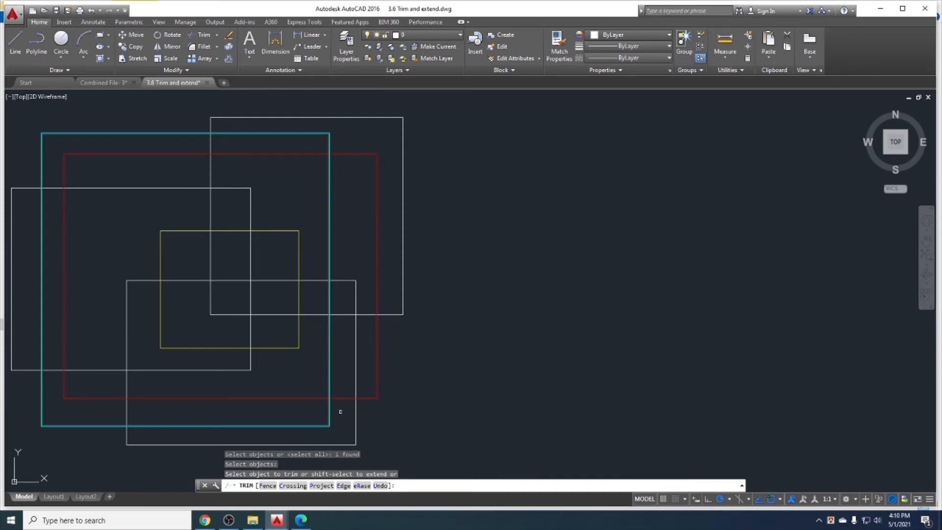
left_click(377, 263)
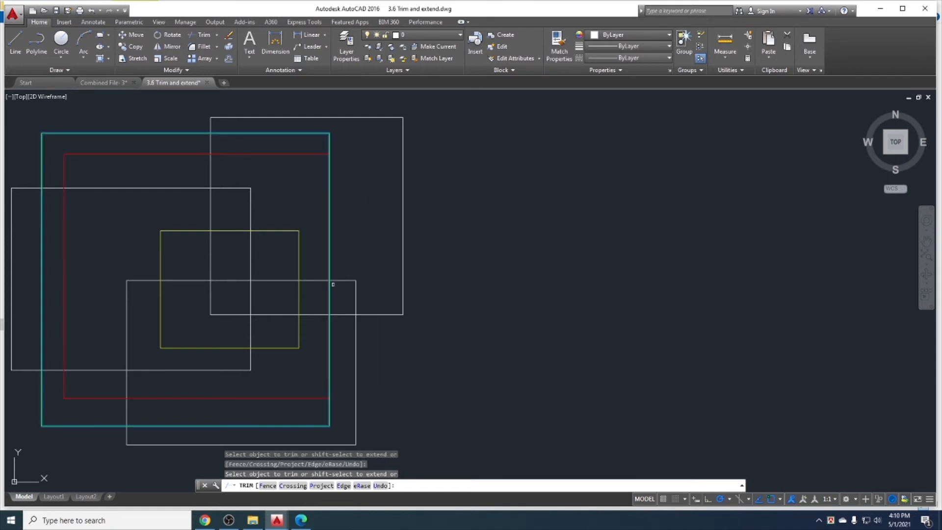
left_click(127, 428)
left_click(355, 281)
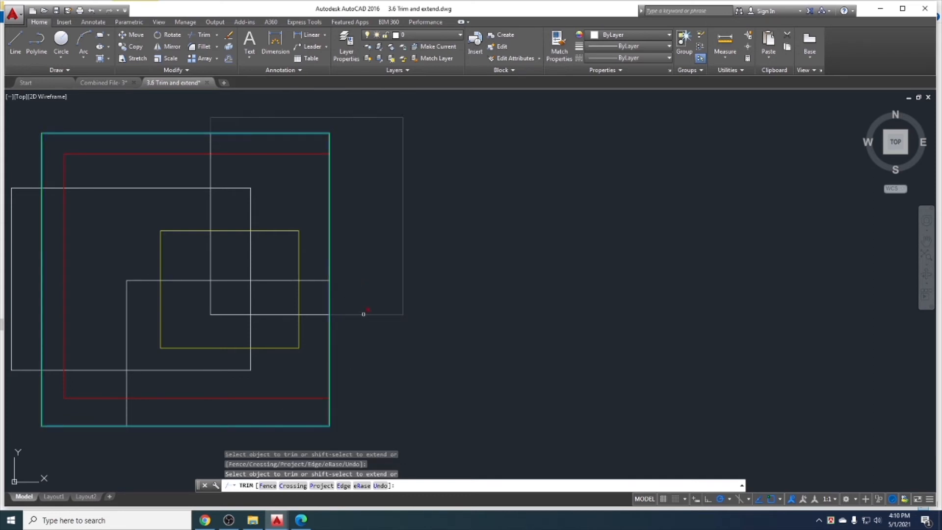
Try to trim the lower white rectangle's top edge inside the green boundary, and undo the whole trim.
left_click(295, 280)
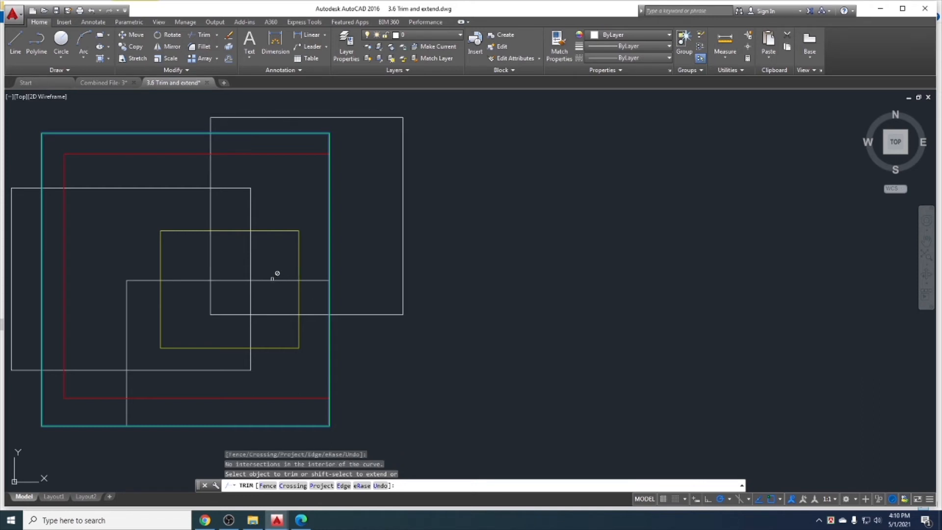
left_click(307, 280)
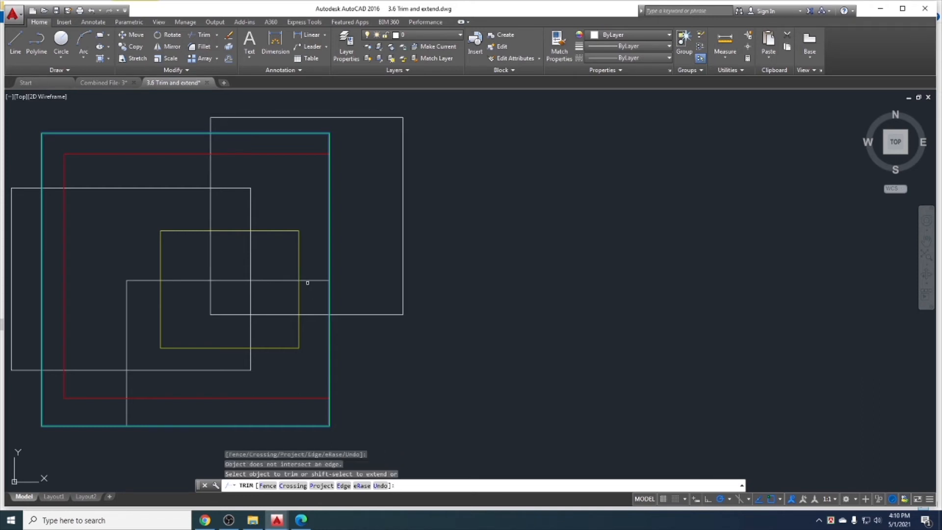
left_click(312, 281)
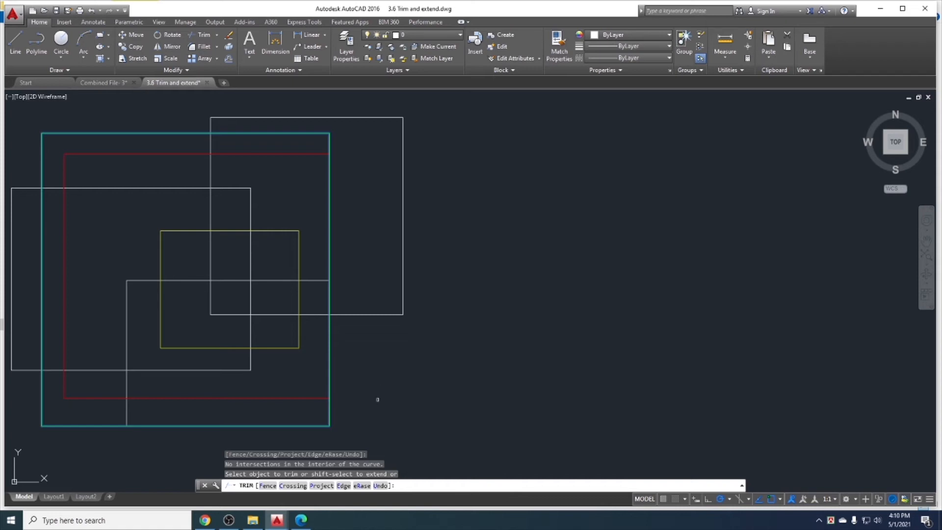
key("Escape")
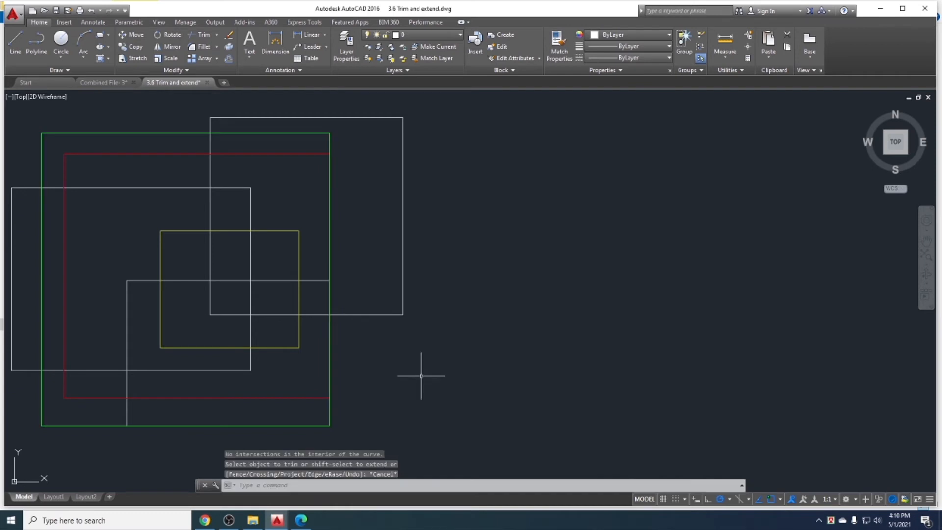
key("ctrl+z")
mouse_move(436, 336)
middle_mouse_down()
mouse_move(472, 248)
mouse_move(481, 282)
middle_mouse_up()
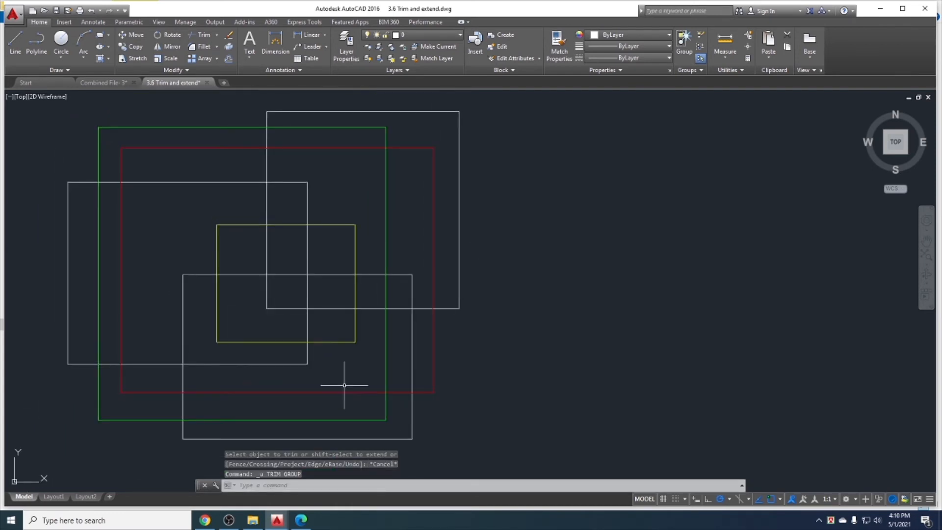
Run Trim with all objects as cutting edges and draw a winding Fence path across the overlapping rectangles.
type("tr")
key("Return")
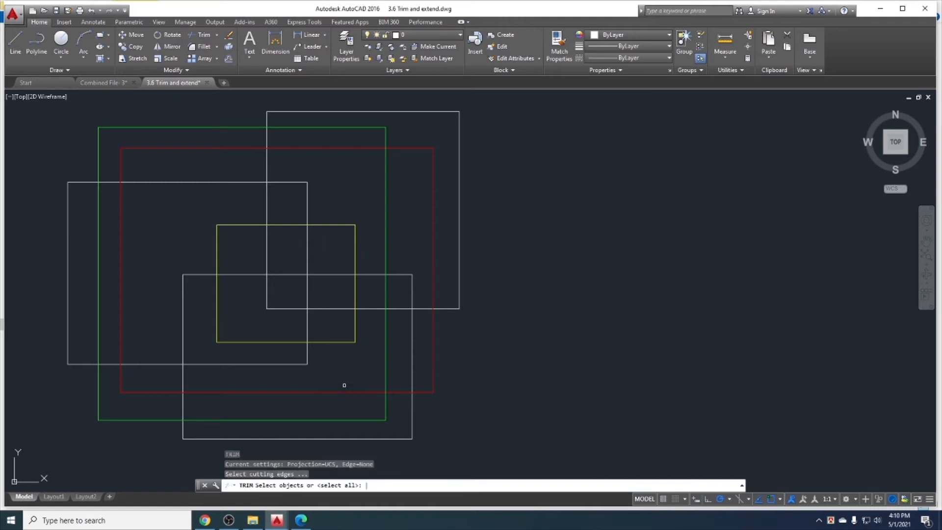
key("Return")
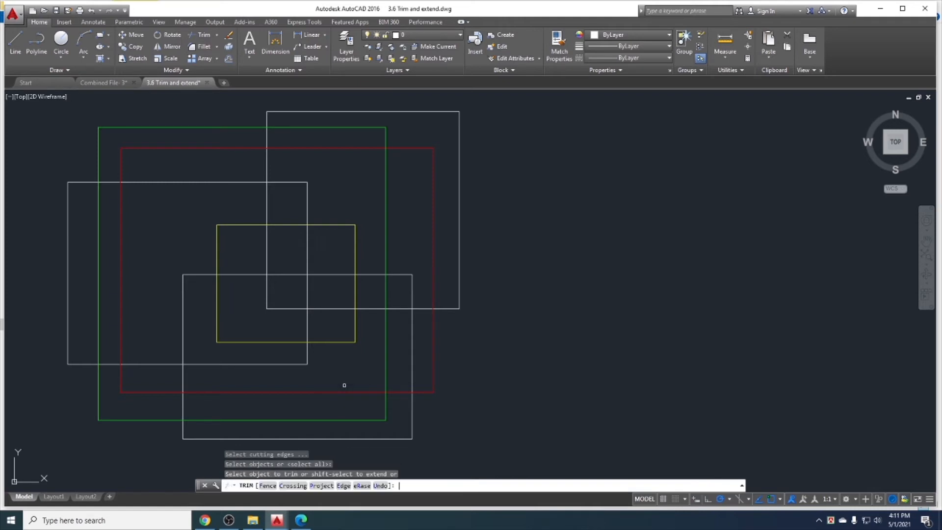
left_click(268, 488)
left_click(432, 420)
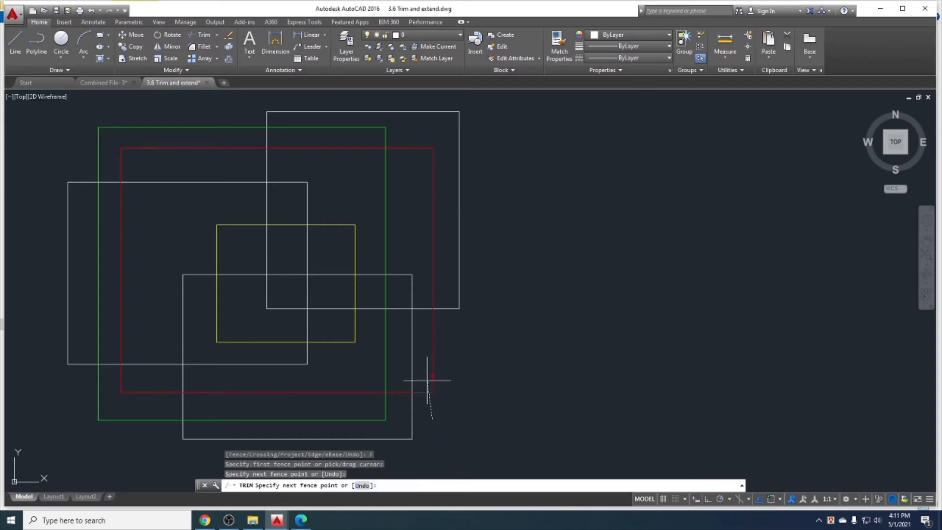
left_click(423, 264)
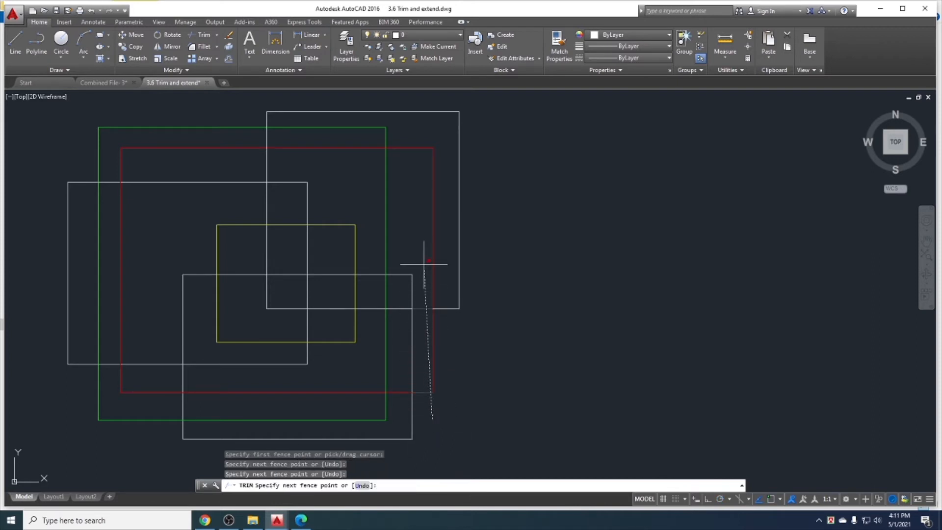
left_click(380, 222)
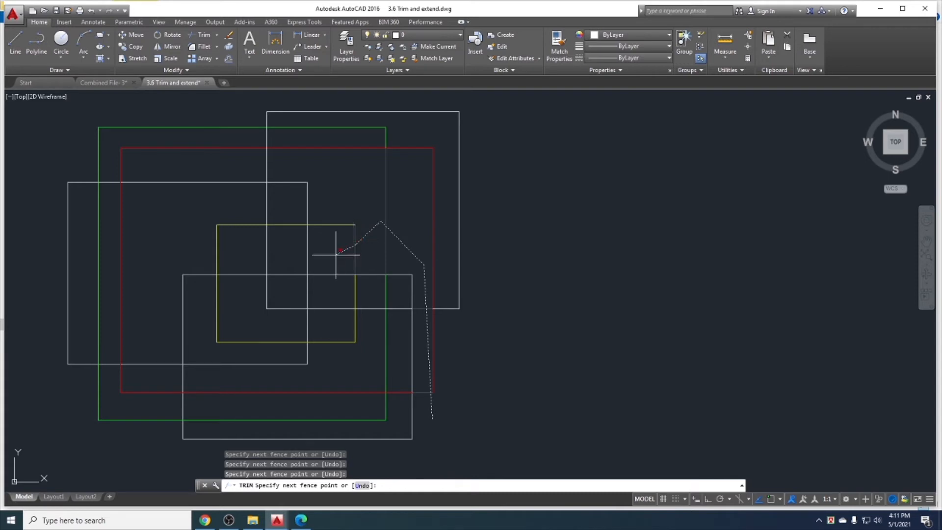
left_click(304, 251)
left_click(291, 221)
left_click(254, 193)
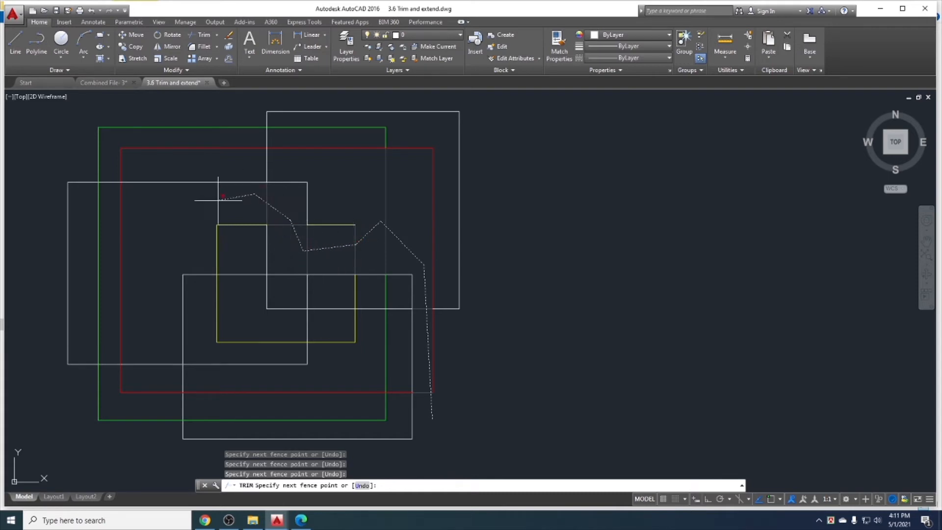
left_click(197, 218)
left_click(229, 249)
left_click(244, 291)
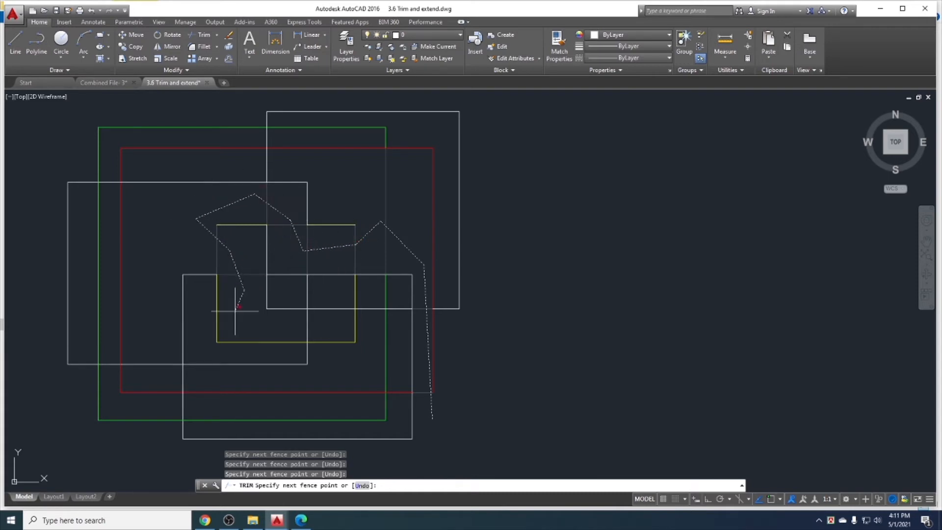
left_click(216, 319)
left_click(198, 362)
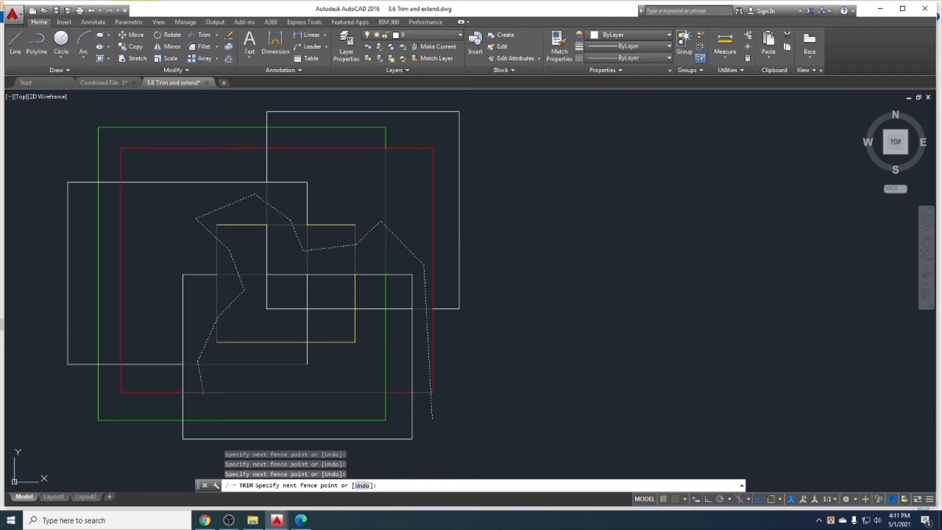
key("Escape")
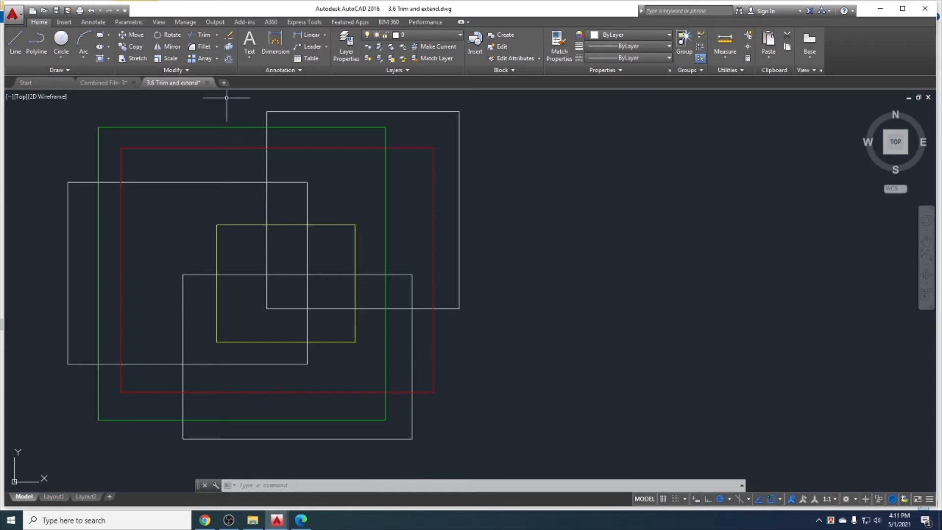
left_click(216, 35)
left_click(212, 70)
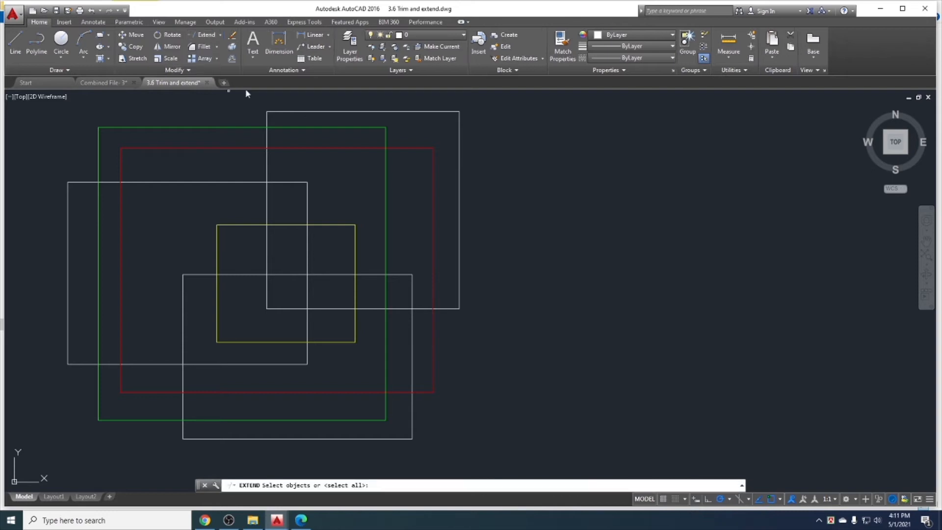
key("Escape")
type("EX")
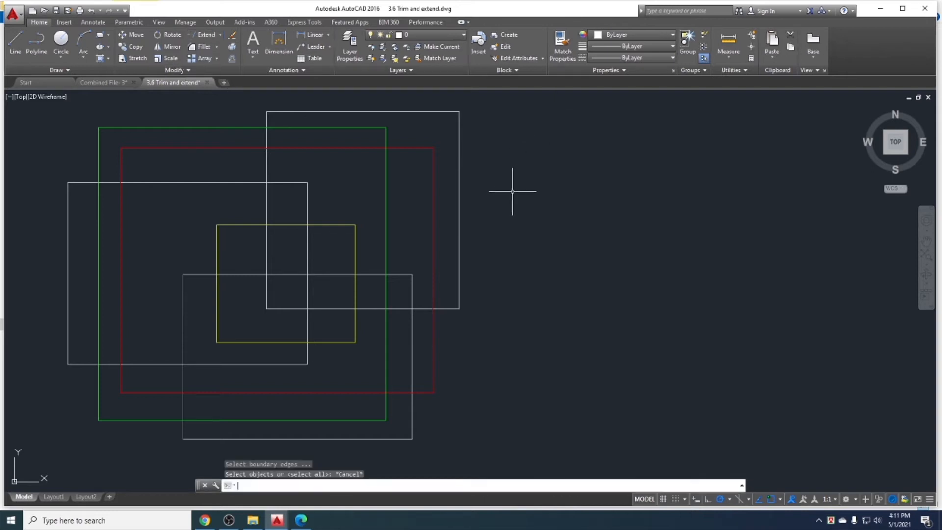
key("Return")
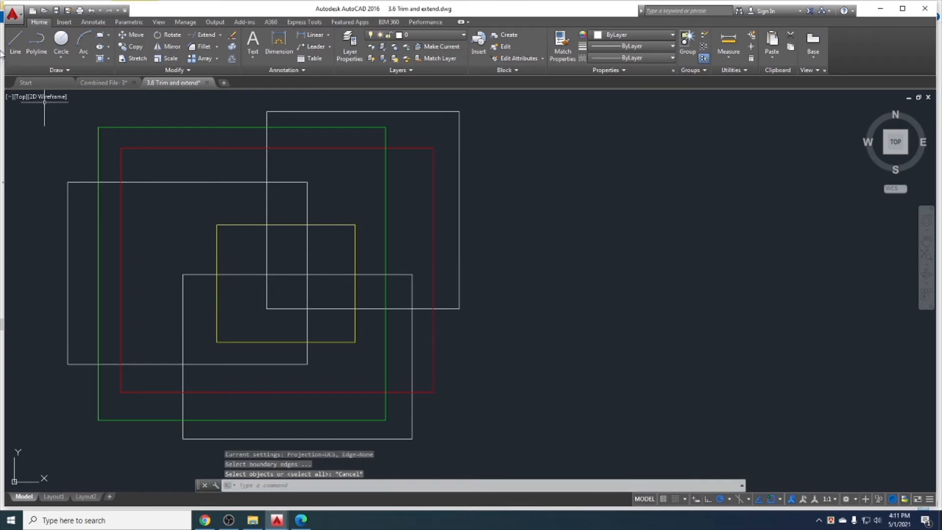
Draw a separate horizontal line to the right of the rectangles and a vertical line in the gap between it and them.
left_click(15, 44)
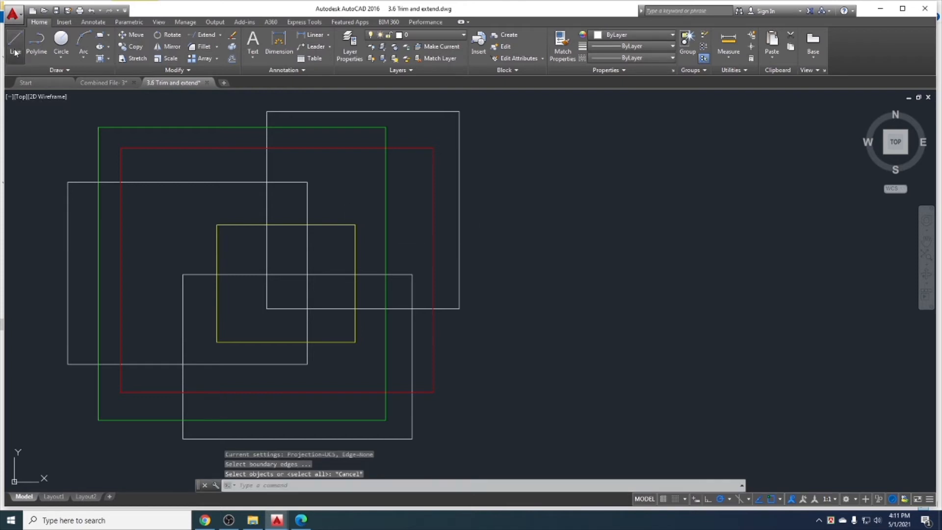
left_click(541, 264)
key("Escape")
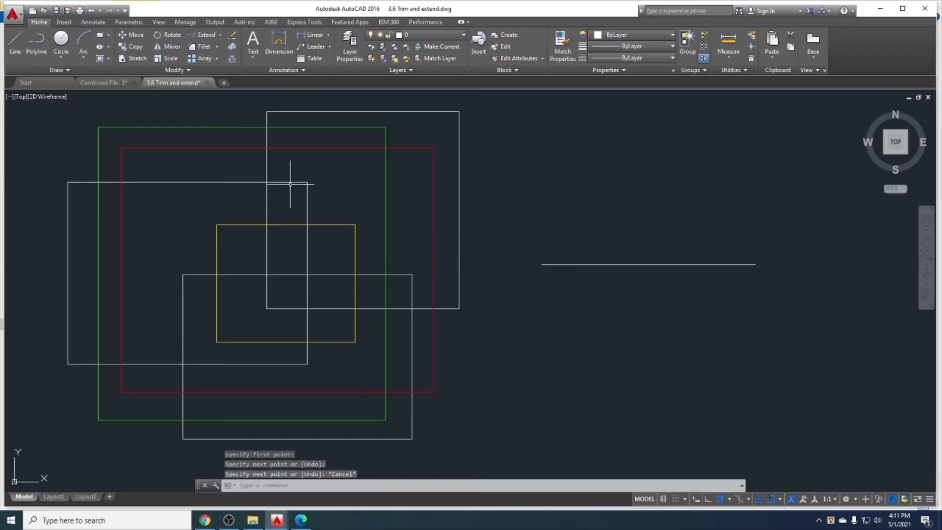
left_click(16, 42)
left_click(513, 158)
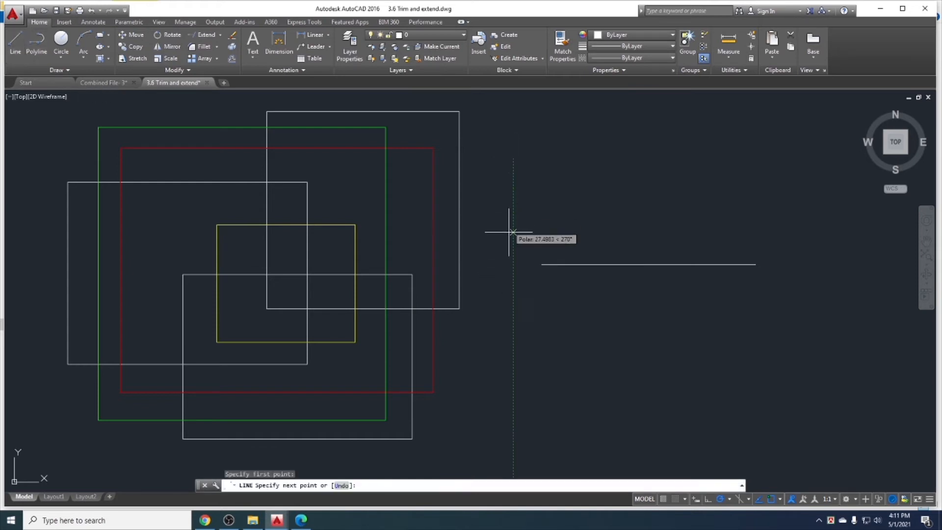
left_click(513, 372)
key("Escape")
Try to extend the horizontal line with only that line selected as the boundary edge, and cancel Extend.
middle_click_drag(330, 278, 252, 276)
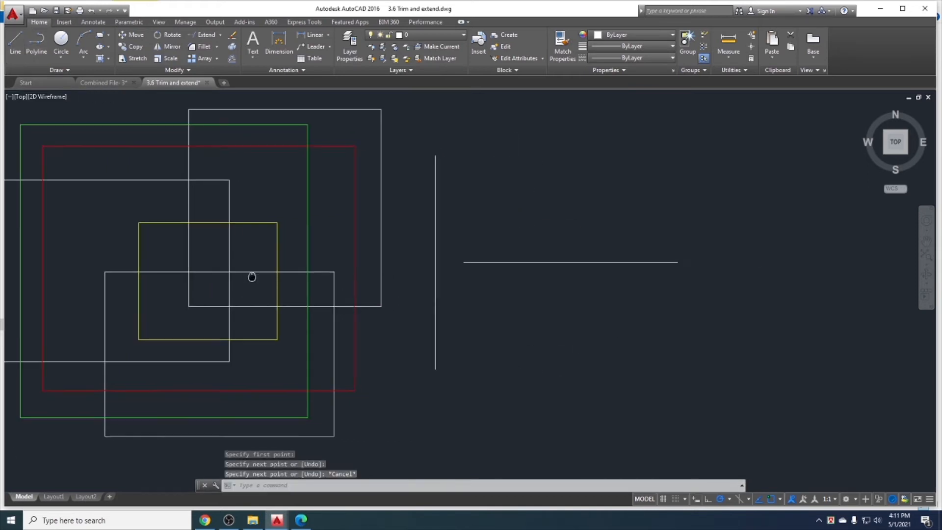
left_click(203, 35)
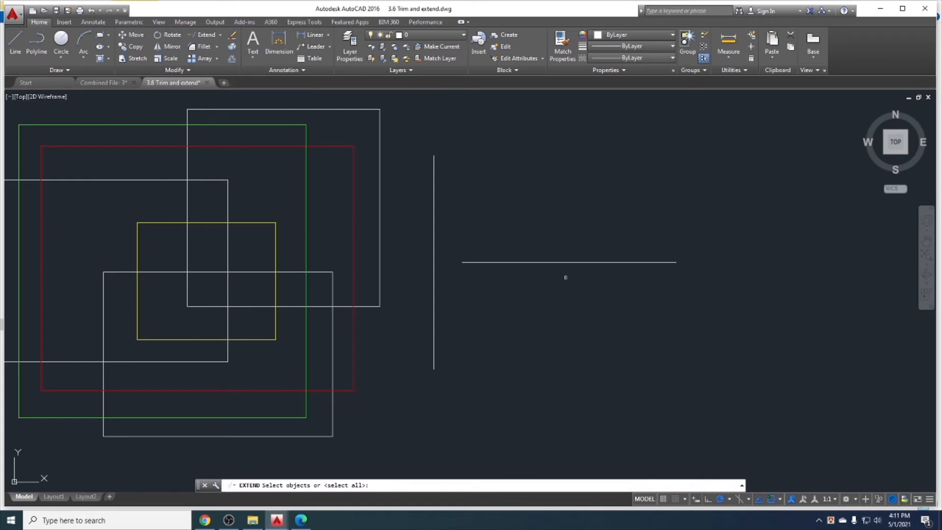
left_click(547, 262)
key("Return")
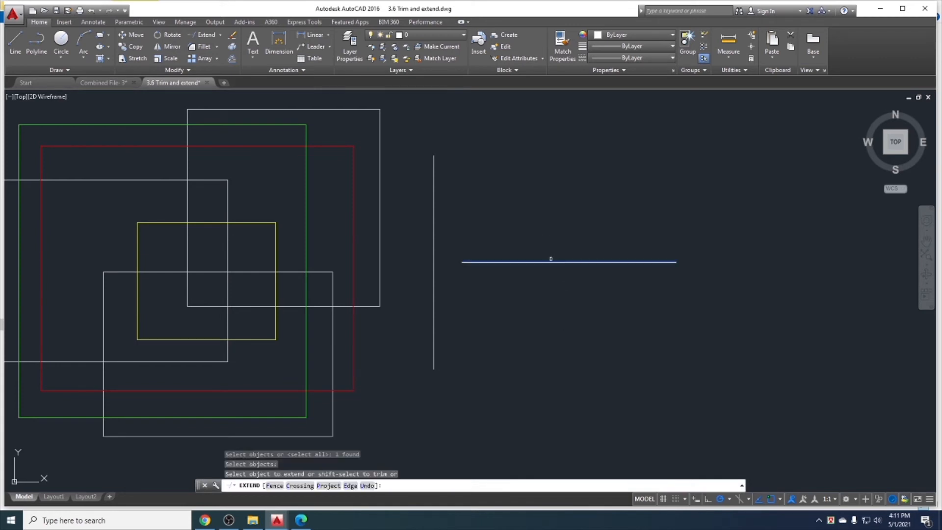
left_click(557, 259)
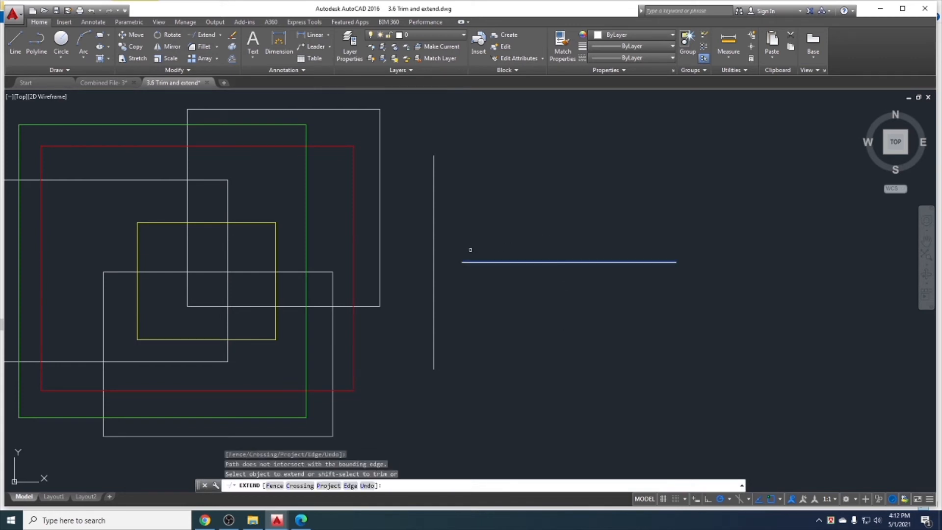
key("Escape")
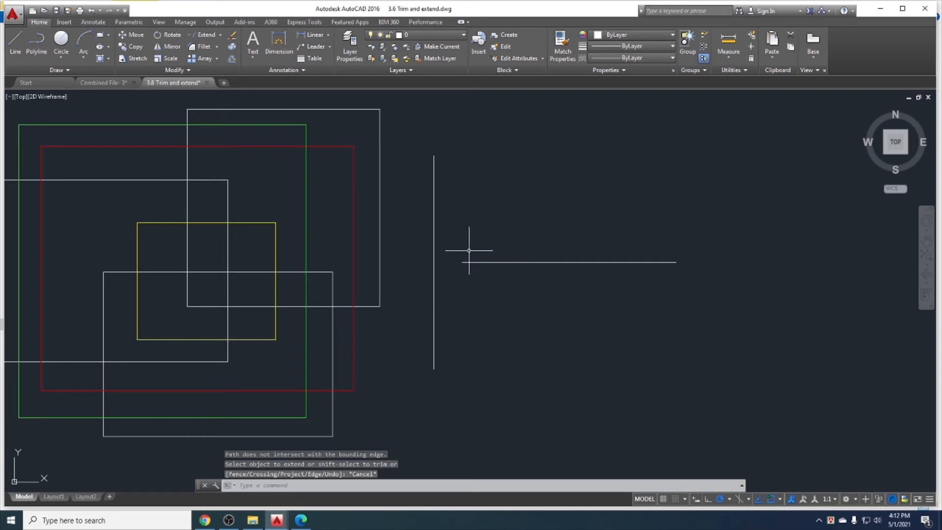
Extend the horizontal line stepwise through the vertical line to the green rectangle with all objects as boundaries, and undo the extension.
type("EX")
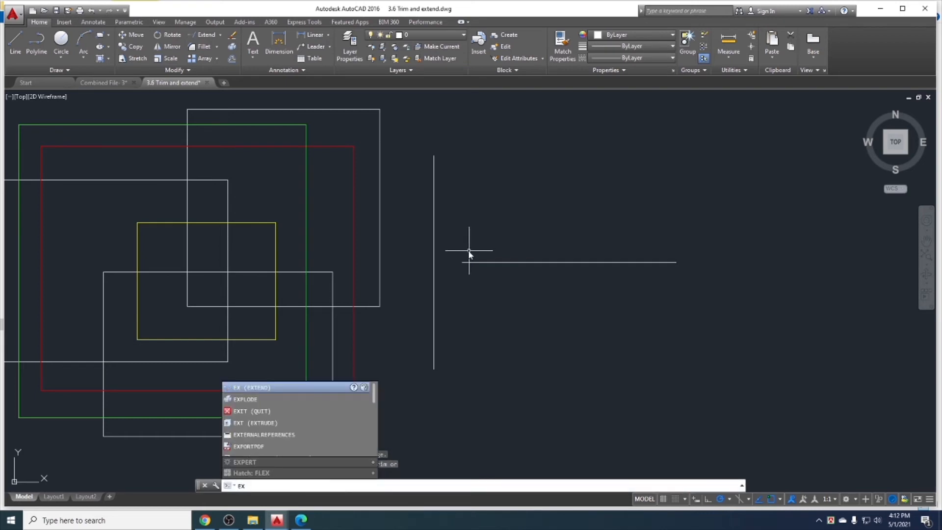
key("Return")
key("Return")
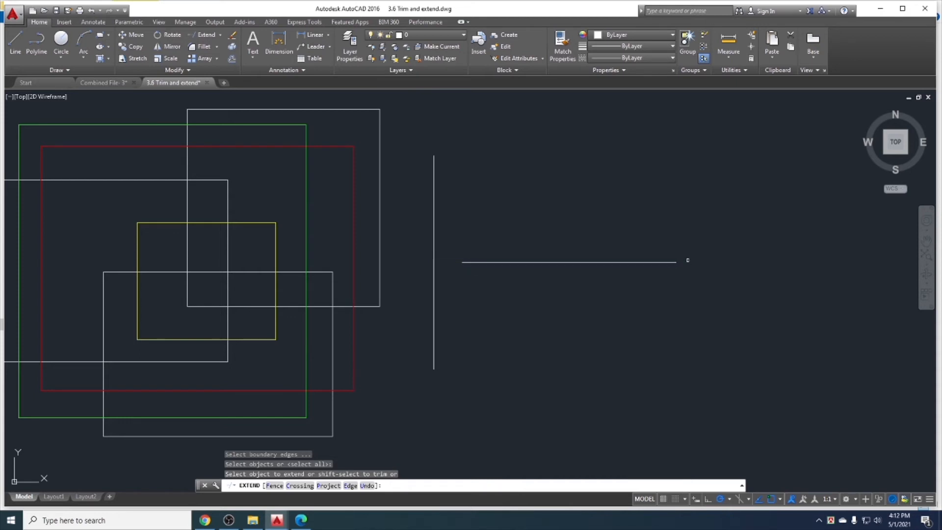
scroll(687, 260, "down", 6)
middle_click_drag(736, 324, 425, 336)
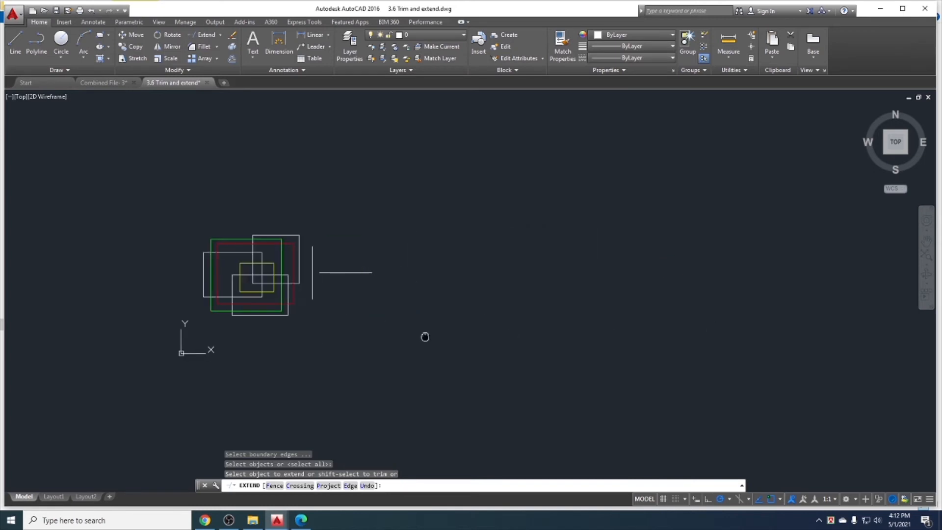
scroll(323, 264, "up", 4)
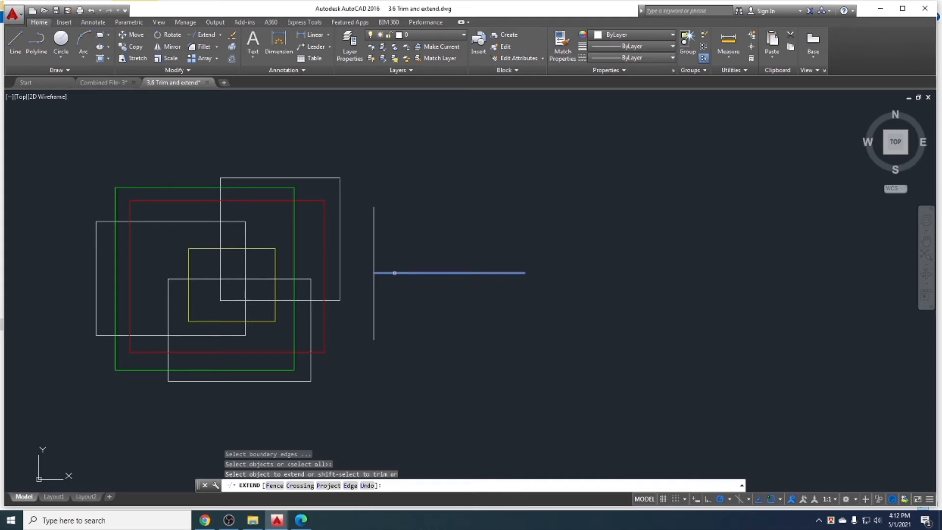
left_click(394, 272)
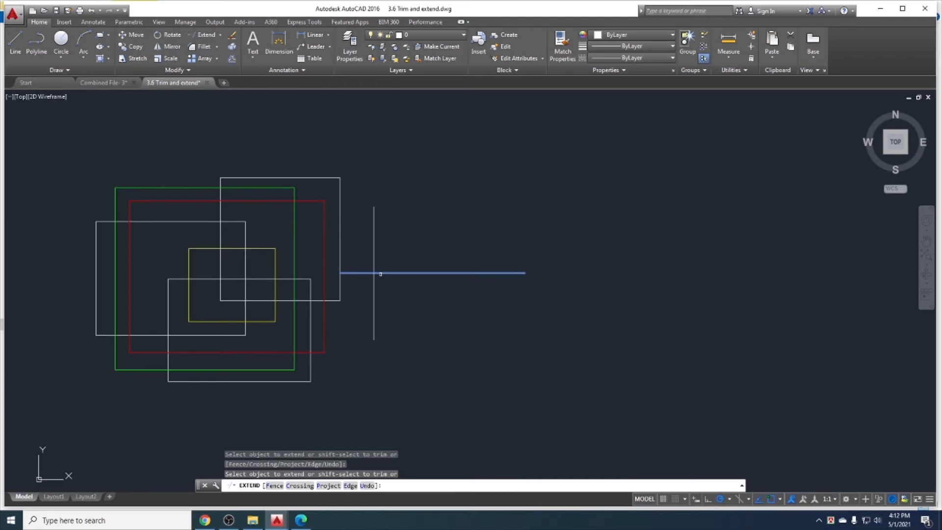
left_click(341, 271)
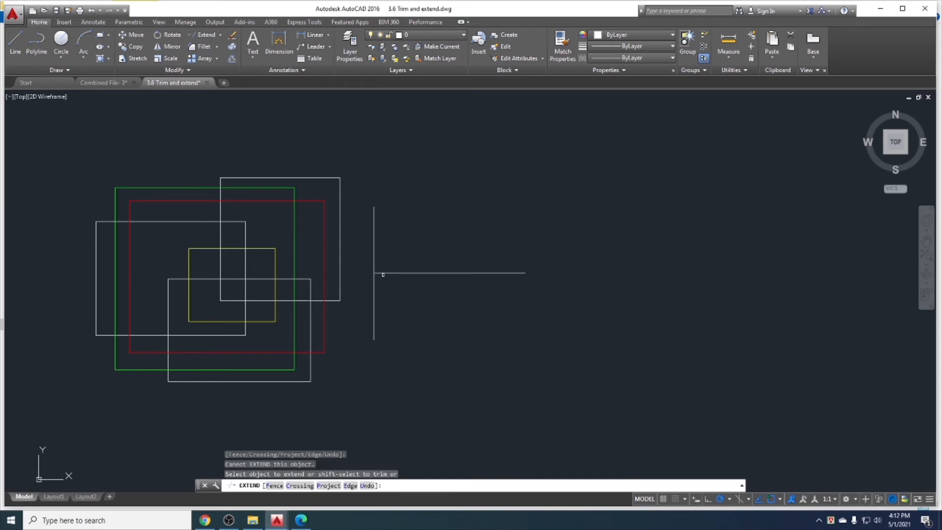
left_click(380, 273)
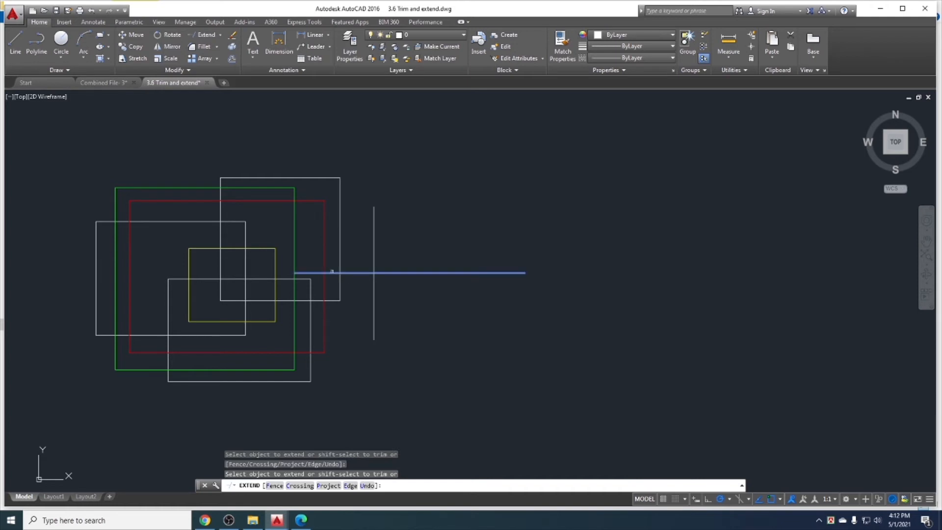
left_click(332, 274)
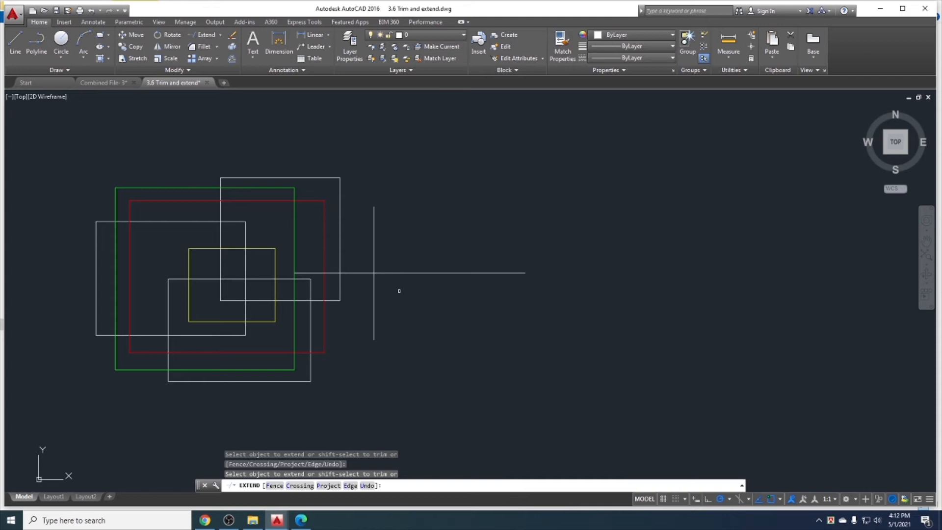
key("Escape")
key("ctrl+z")
scroll(275, 293, "up", 2)
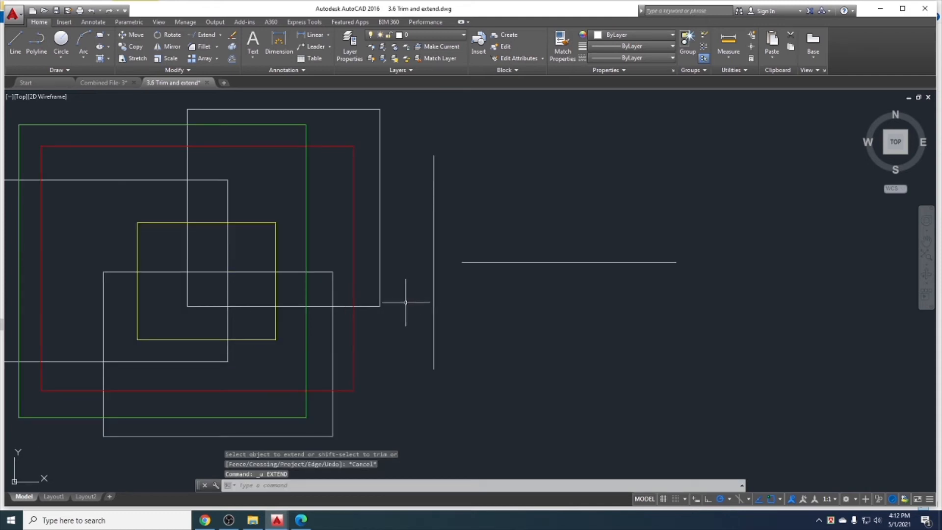
type("ex")
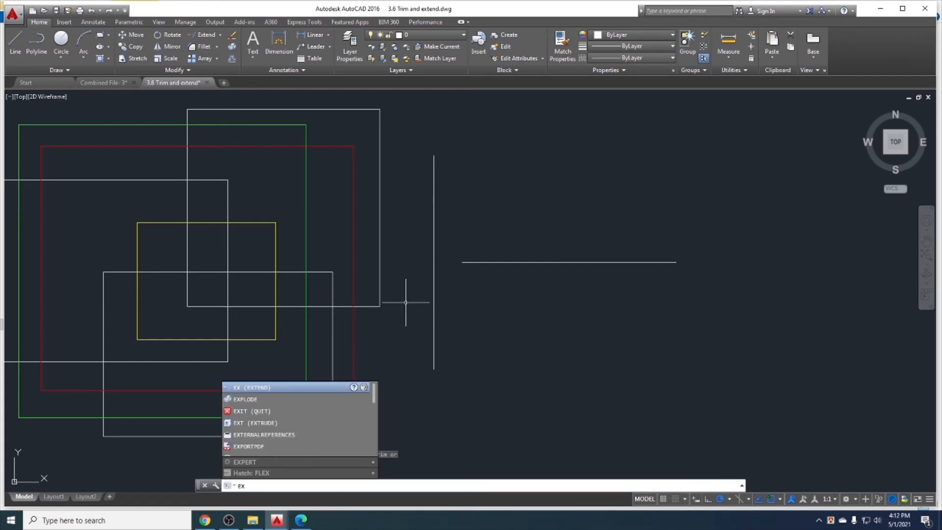
key("Return")
key("Return")
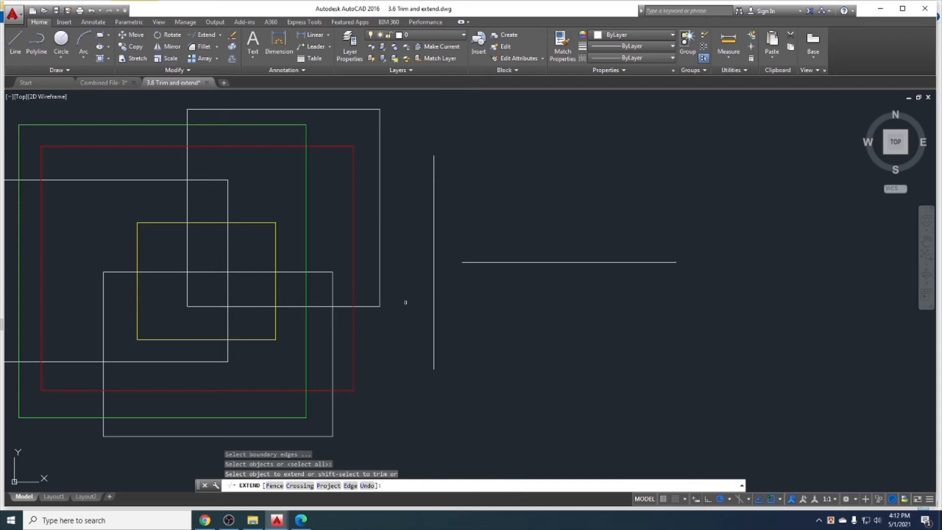
key("Escape")
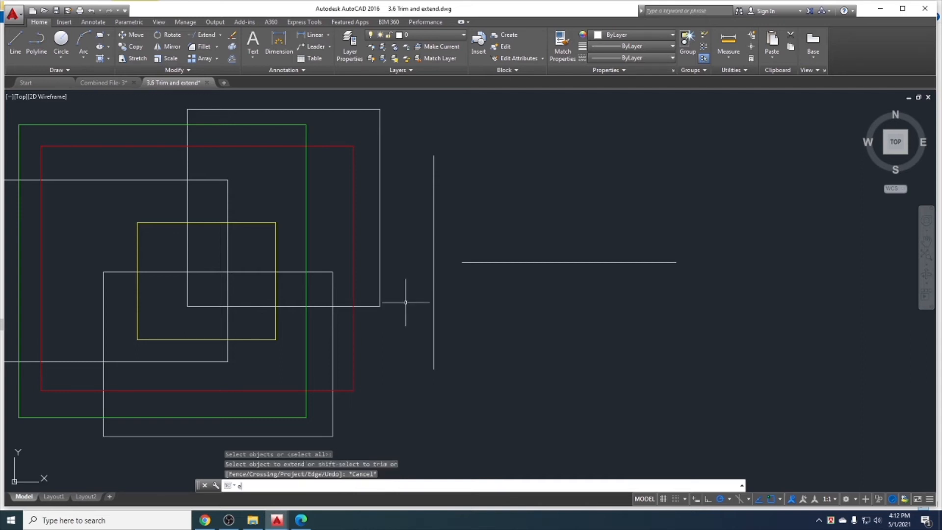
Extend the horizontal line to the near side of the green rectangle, using only the green rectangle as the boundary edge.
type("ex")
key("Return")
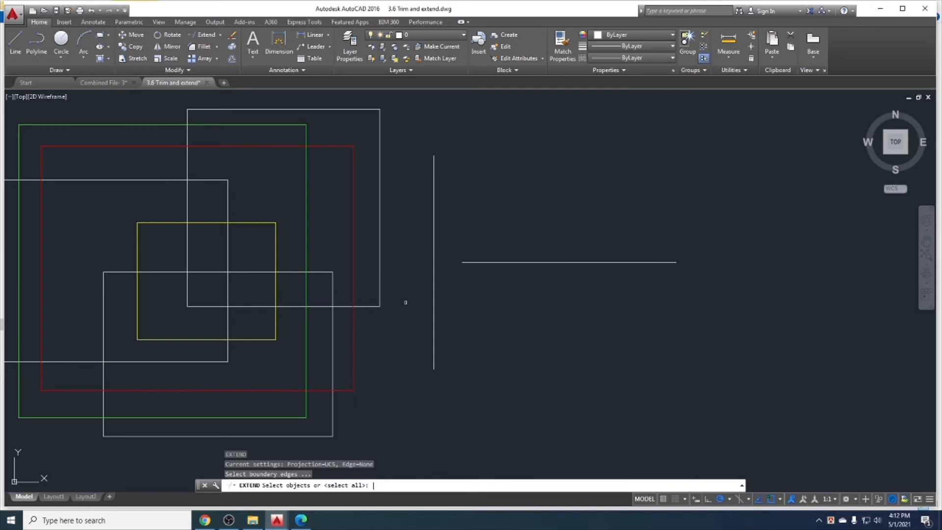
left_click(305, 241)
key("Return")
left_click(307, 236)
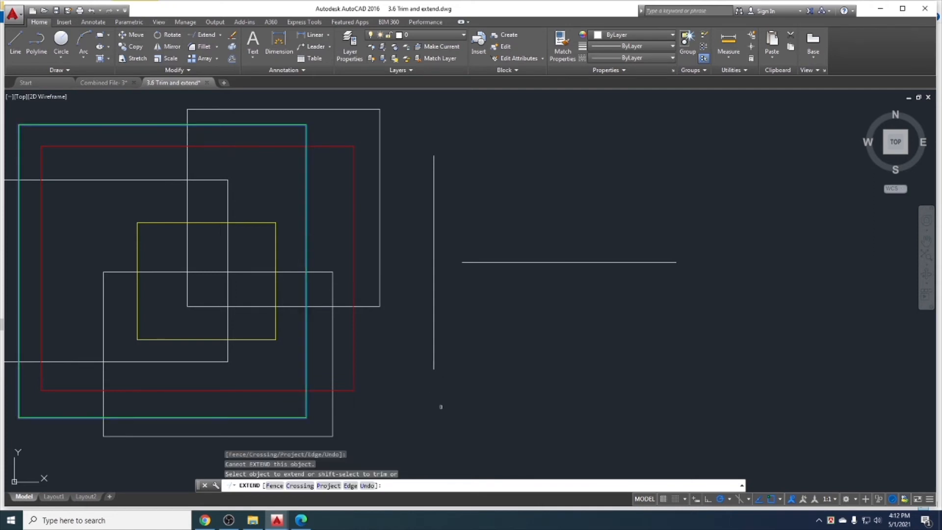
left_click(469, 263)
left_click(435, 265)
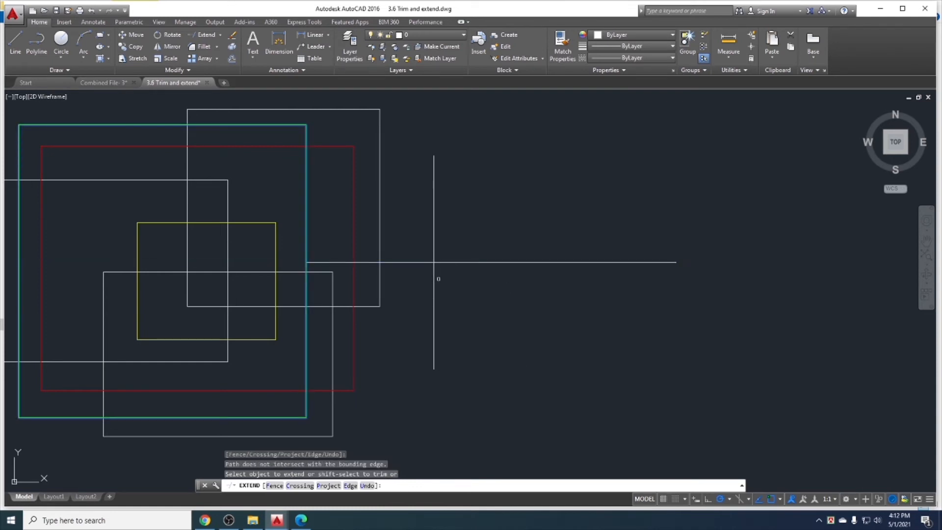
Extend the horizontal line across the drawing to the green rectangle's far side, and undo that extension.
left_click(353, 277)
left_click(435, 281)
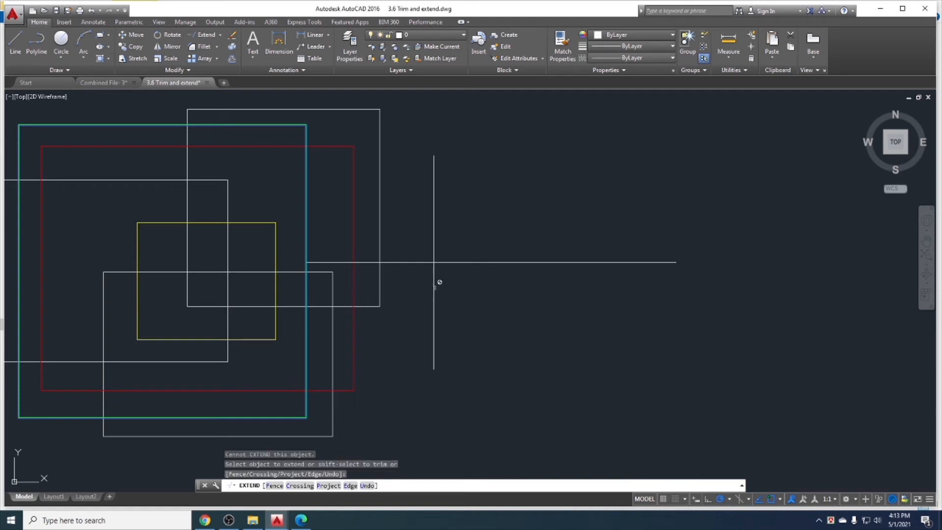
left_click(434, 273)
left_click(354, 256)
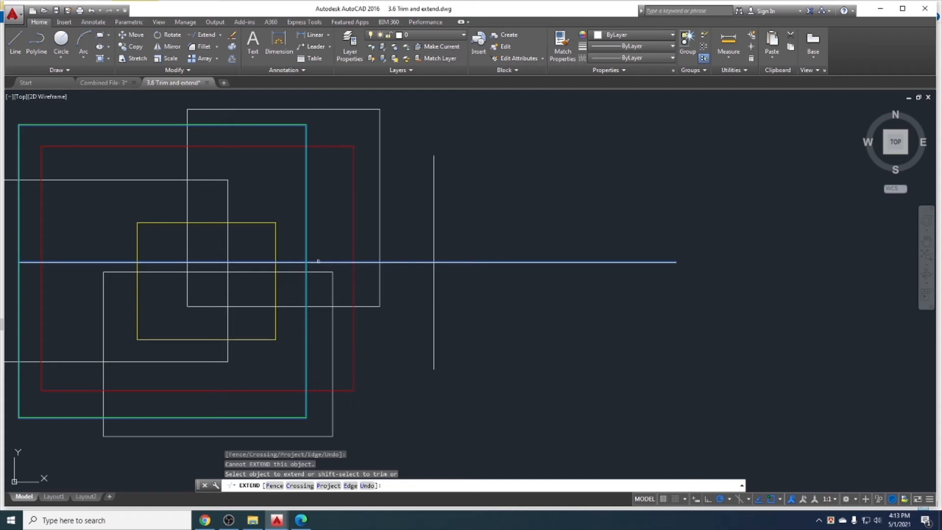
left_click(319, 261)
middle_click_drag(319, 261, 417, 272)
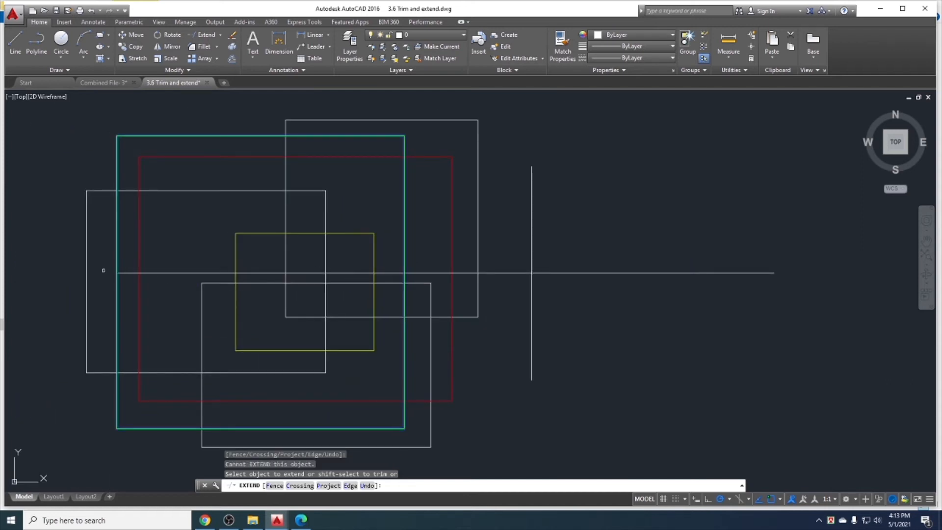
left_click(174, 271)
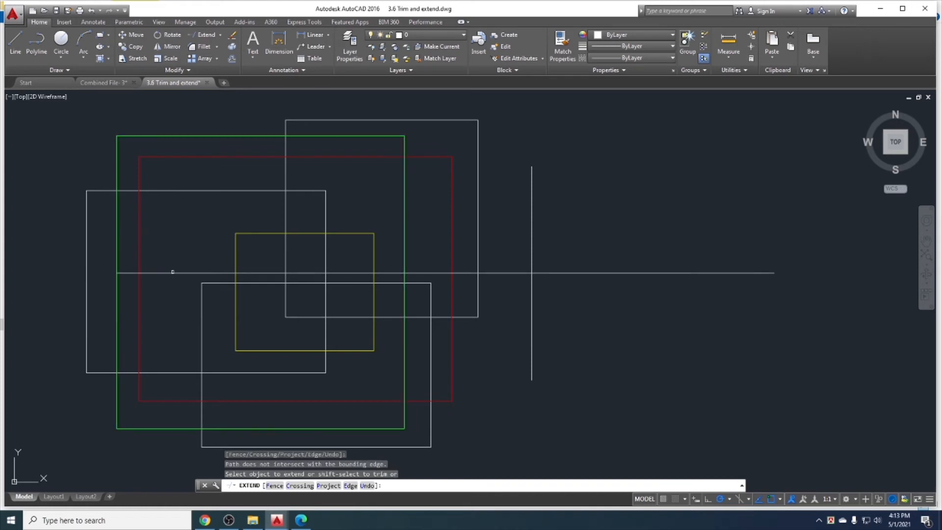
left_click(118, 275)
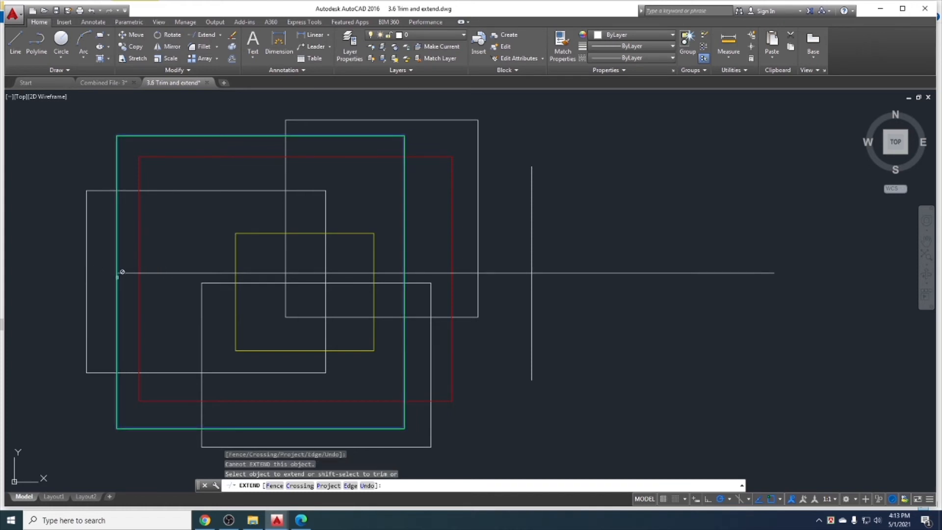
left_click(119, 274)
left_click(117, 279)
key("ctrl+z")
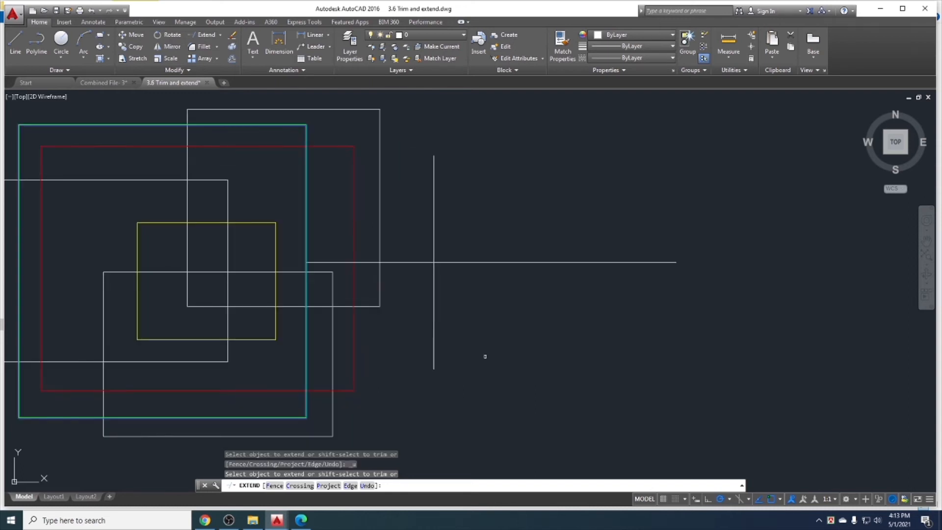
Try to extend the red rectangle and the horizontal line beyond the green boundary, and end Extend.
left_click(354, 265)
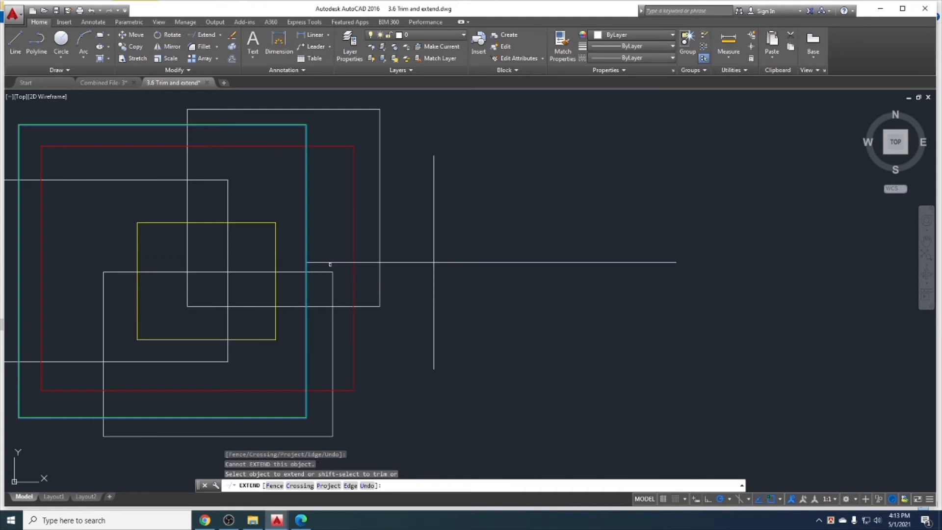
left_click(327, 262)
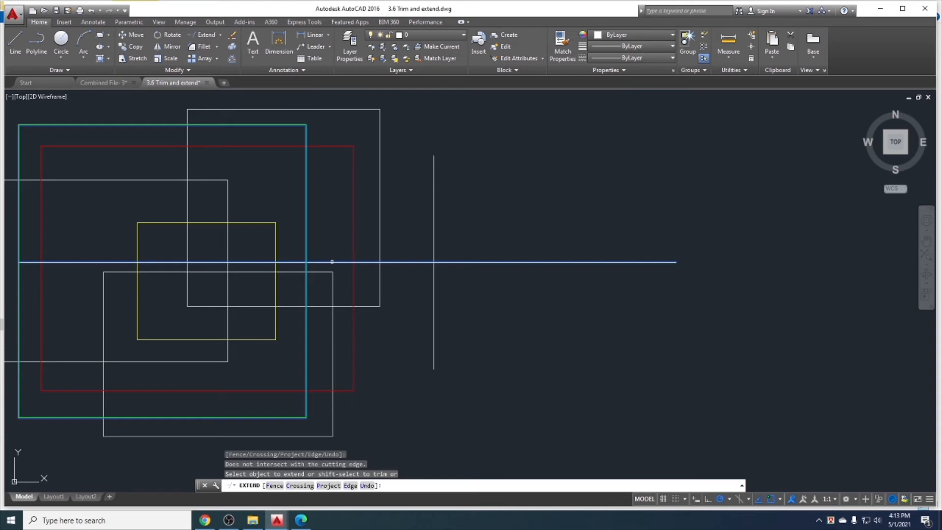
key("Escape")
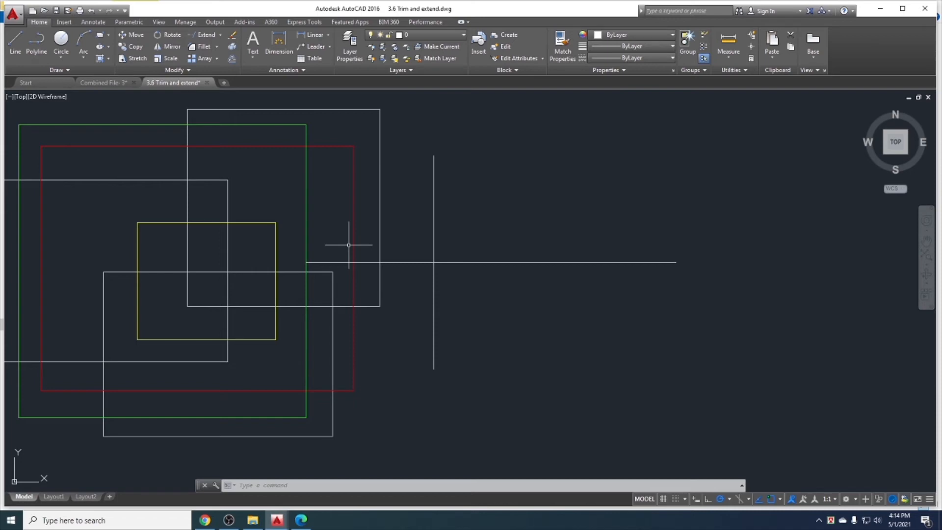
Check the course content PDF, and open 3.7 erase, explode and overkill.dwg from the Cad File folder in File Explorer.
left_click(301, 519)
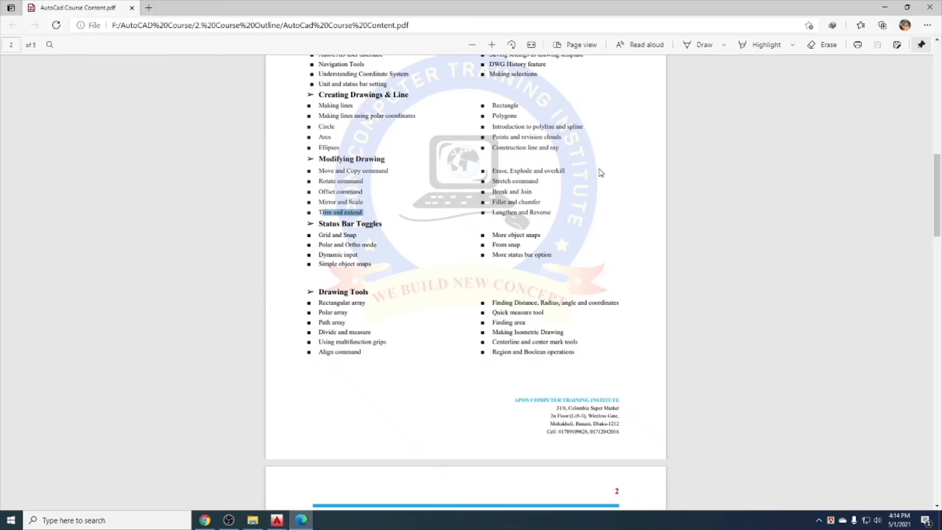
left_click(884, 7)
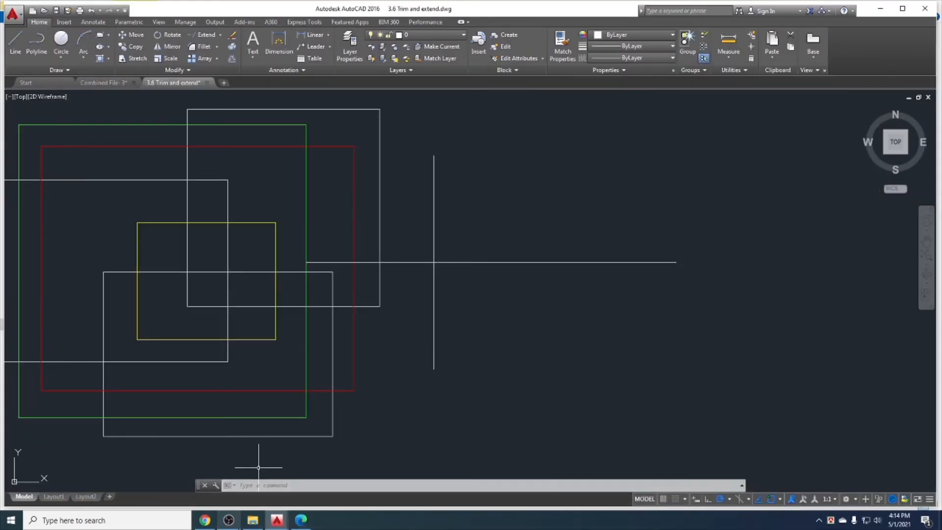
left_click(253, 520)
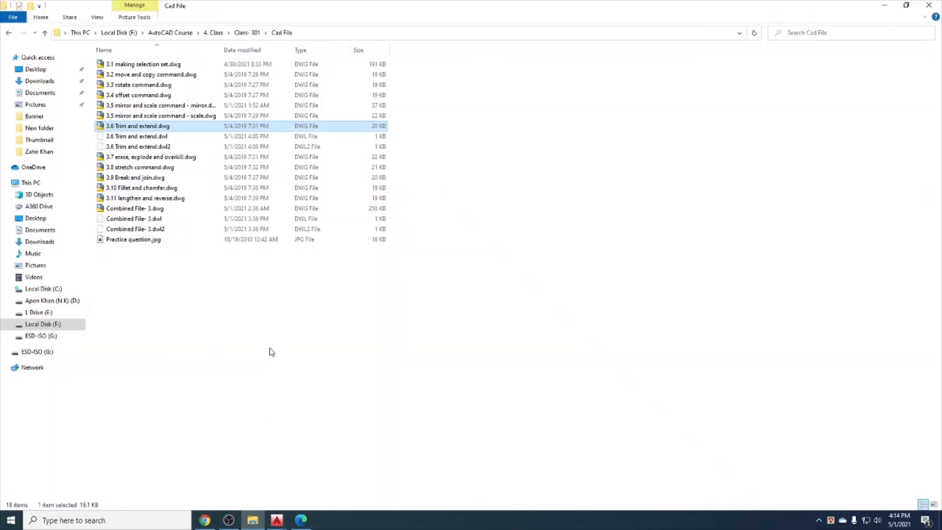
left_click(158, 158)
double_click(158, 158)
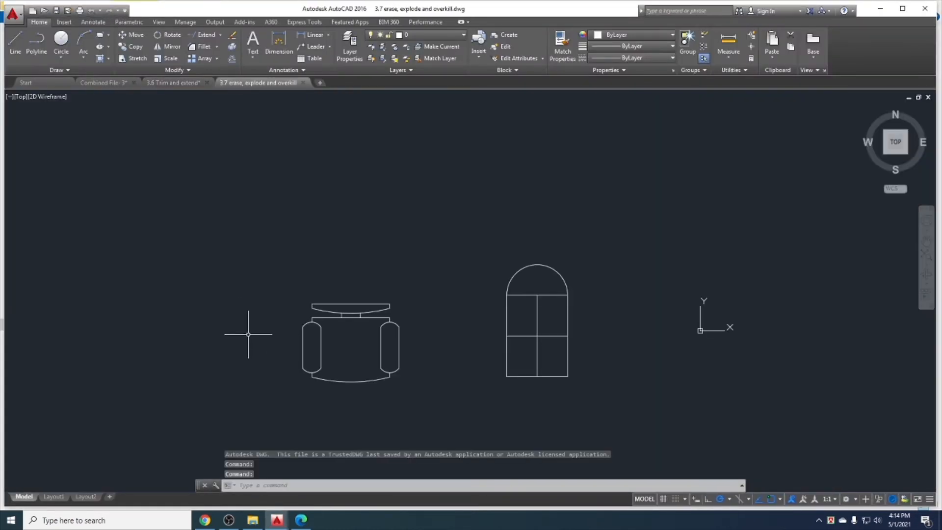
middle_click_drag(271, 356, 211, 328)
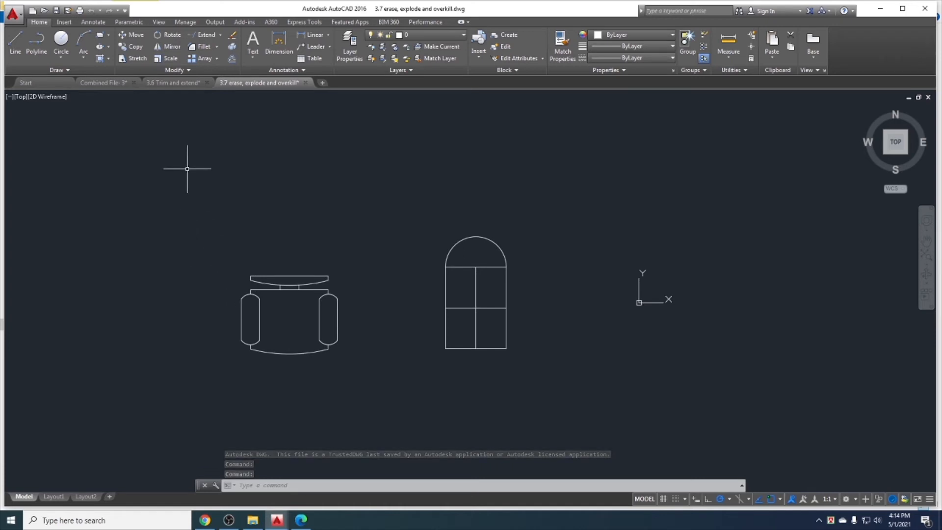
left_click(232, 36)
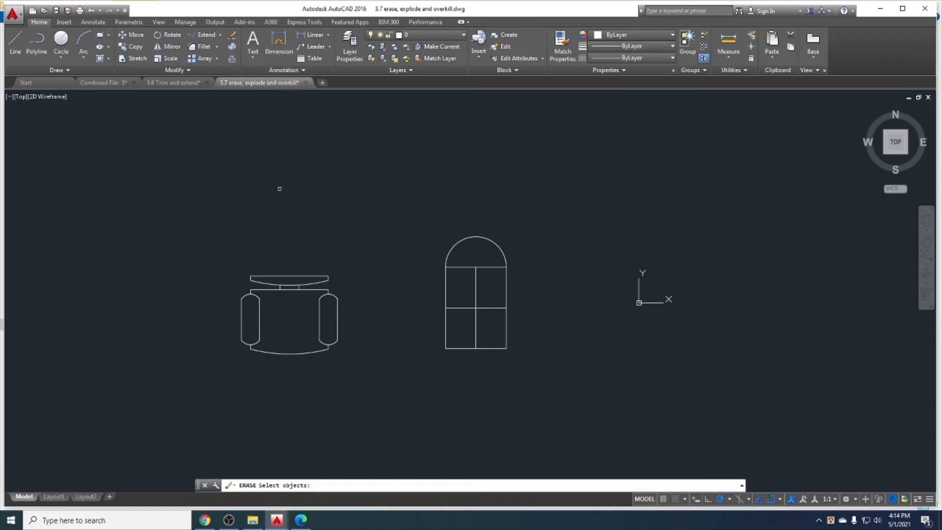
left_click(309, 276)
key("Escape")
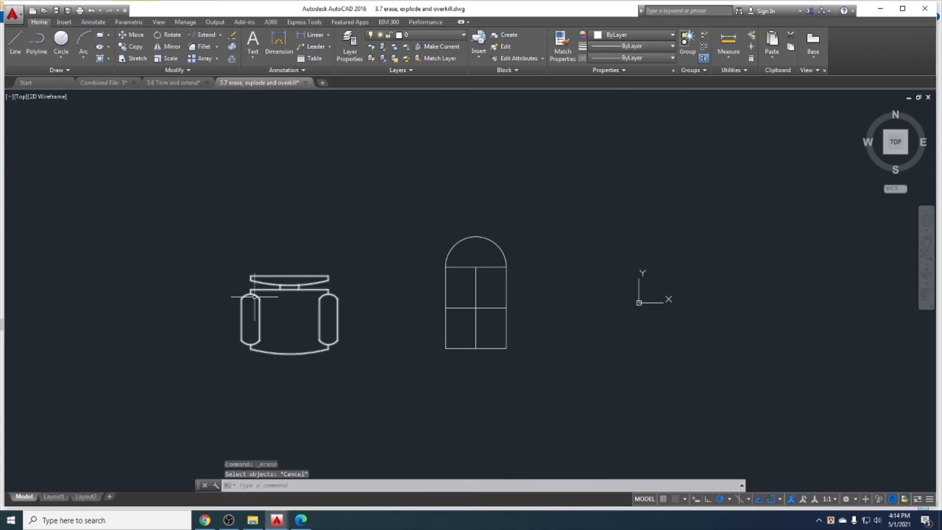
left_click(279, 285)
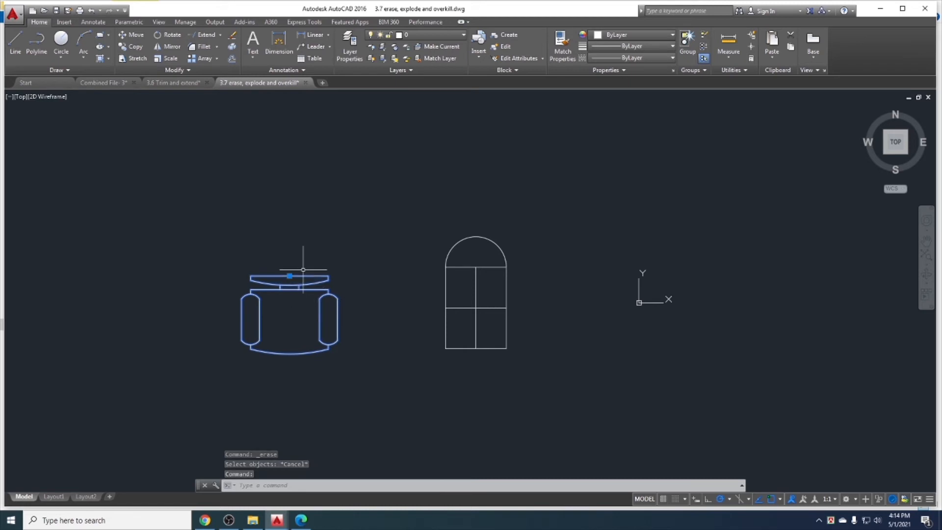
key("Escape")
left_click(232, 35)
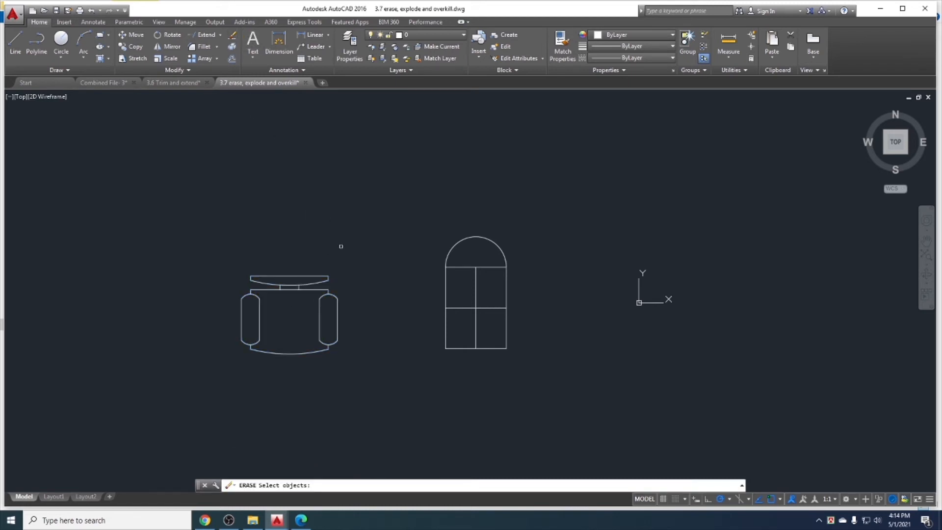
left_click(319, 275)
key("Escape")
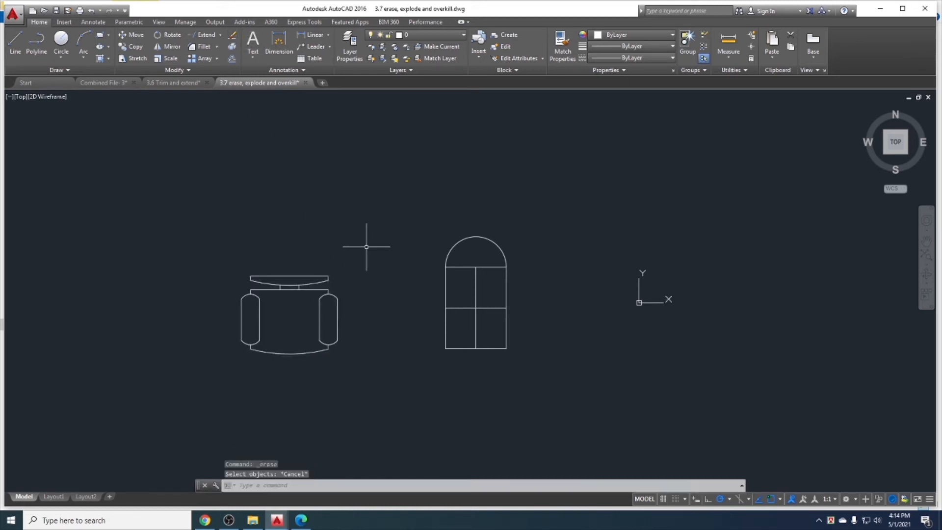
left_click(468, 239)
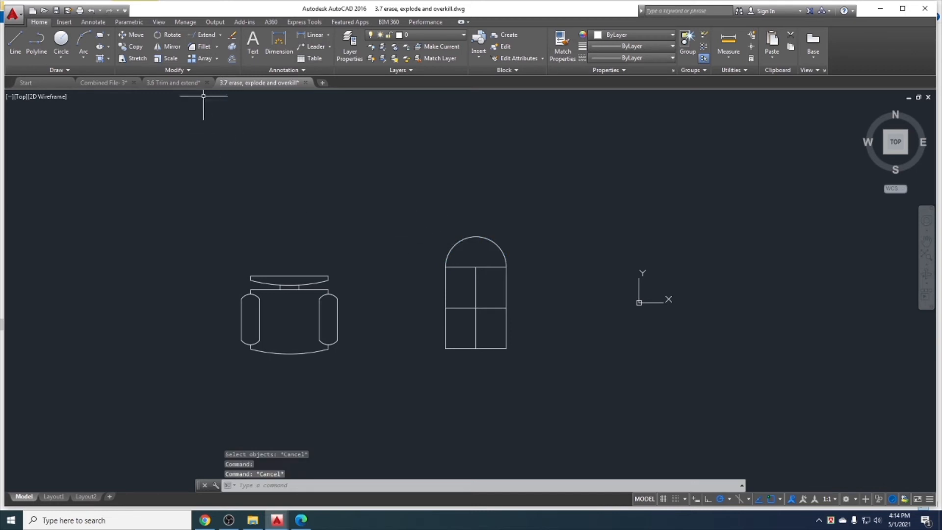
Erase the chair block by picking it within the Erase command, and undo the erasure.
left_click(232, 35)
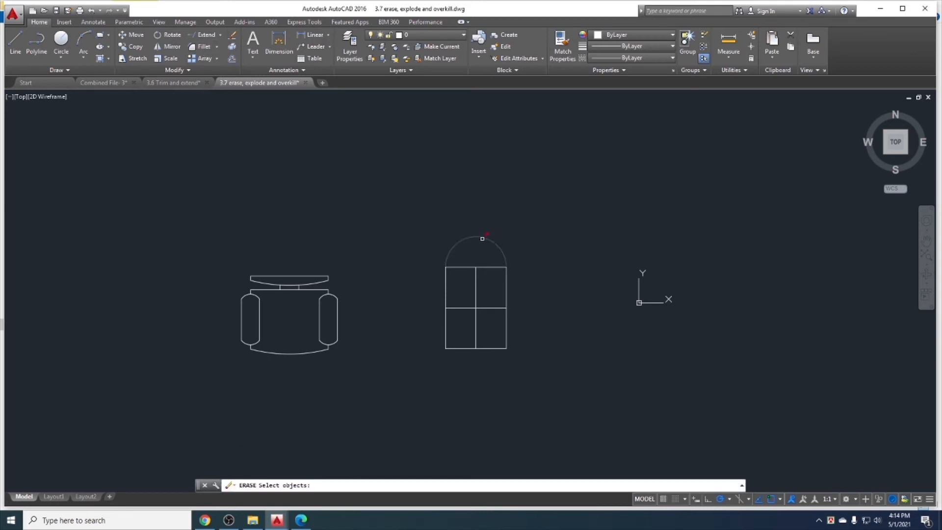
key("Escape")
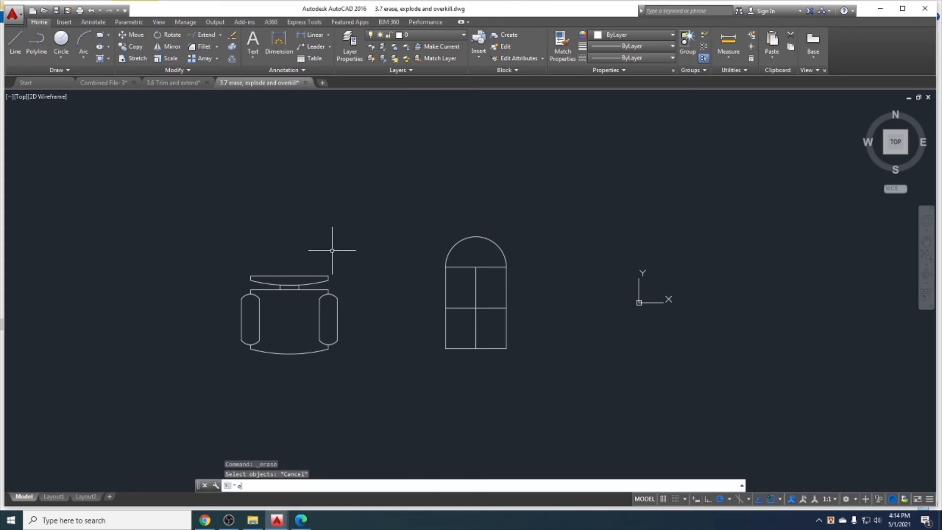
type("e")
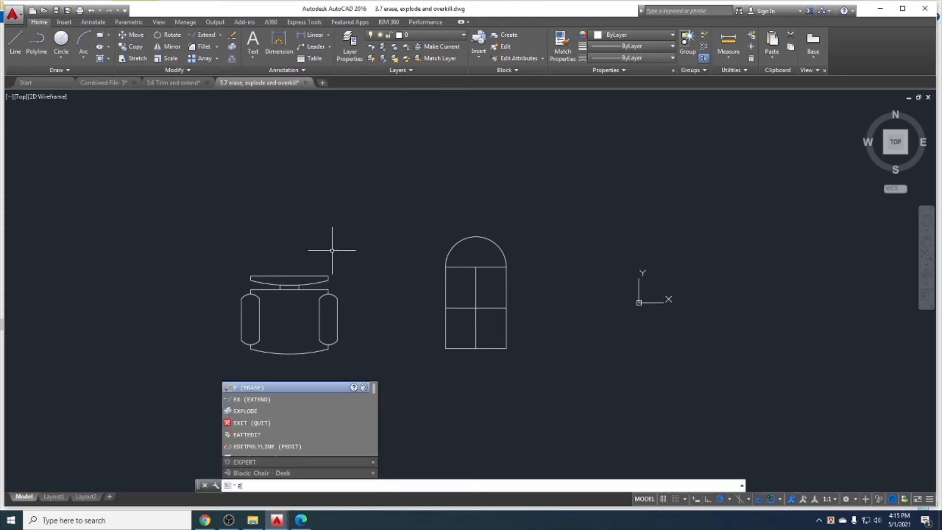
key("Return")
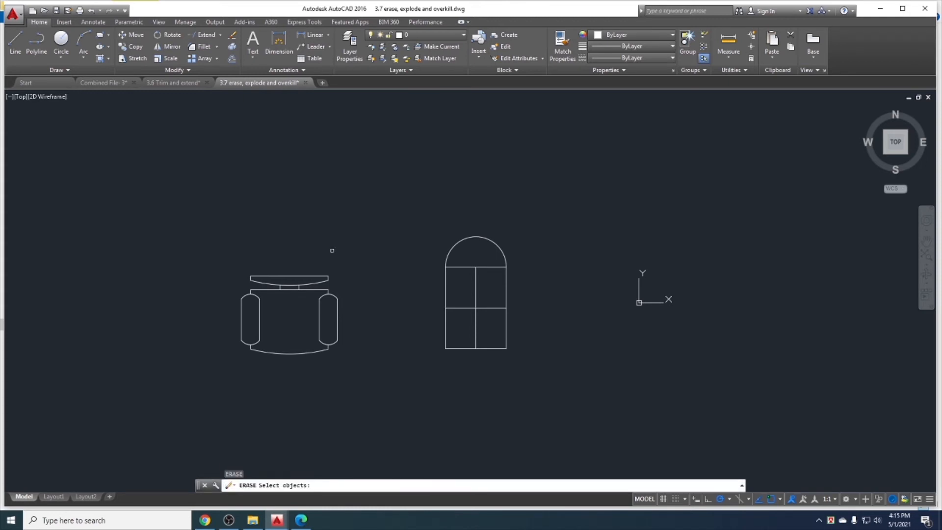
left_click(318, 275)
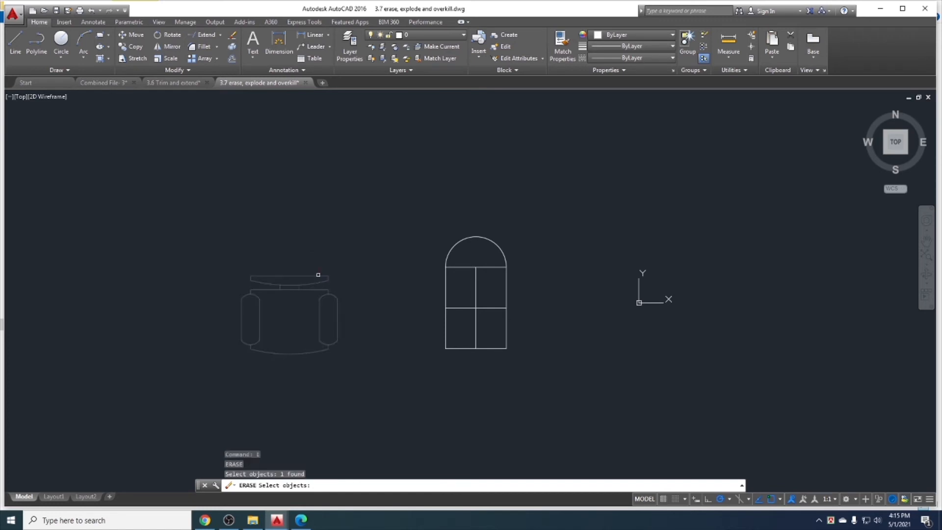
key("Return")
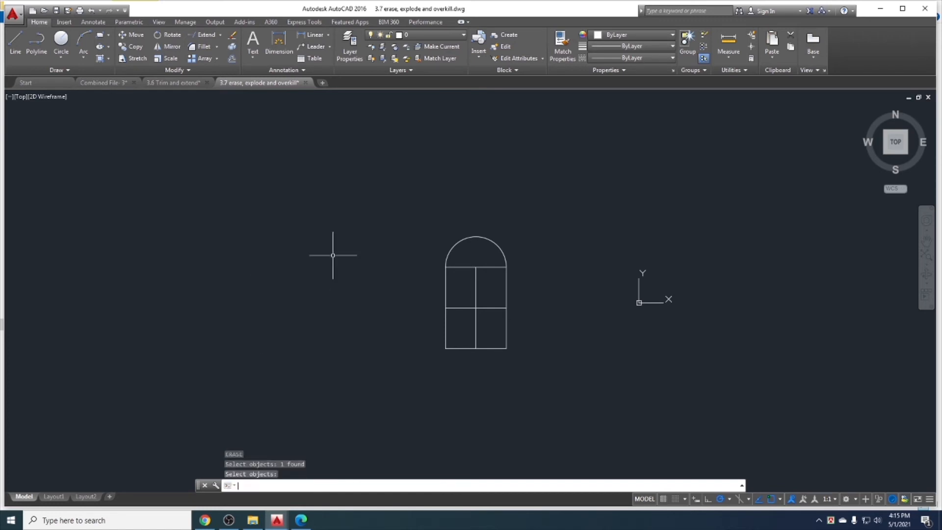
key("ctrl+z")
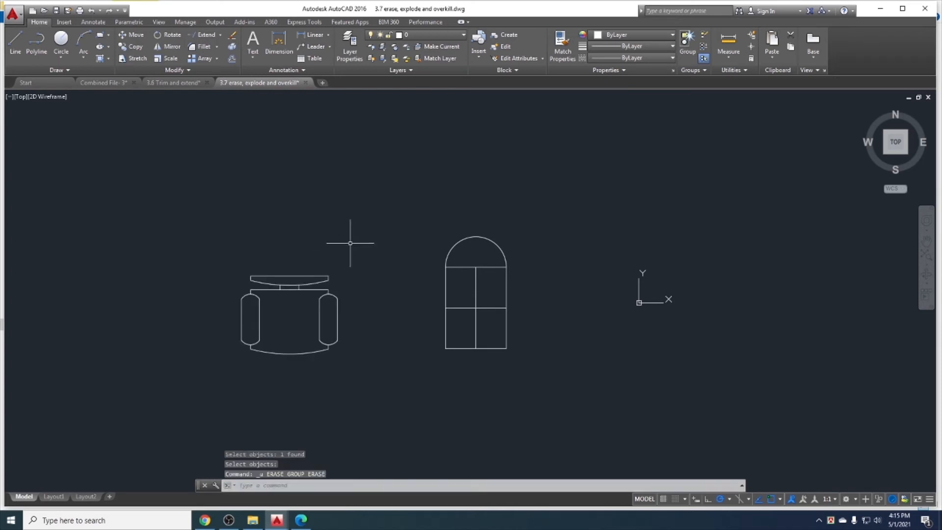
Erase the chair block by selecting it before calling Erase, and undo the erasure.
middle_click_drag(370, 294, 362, 291)
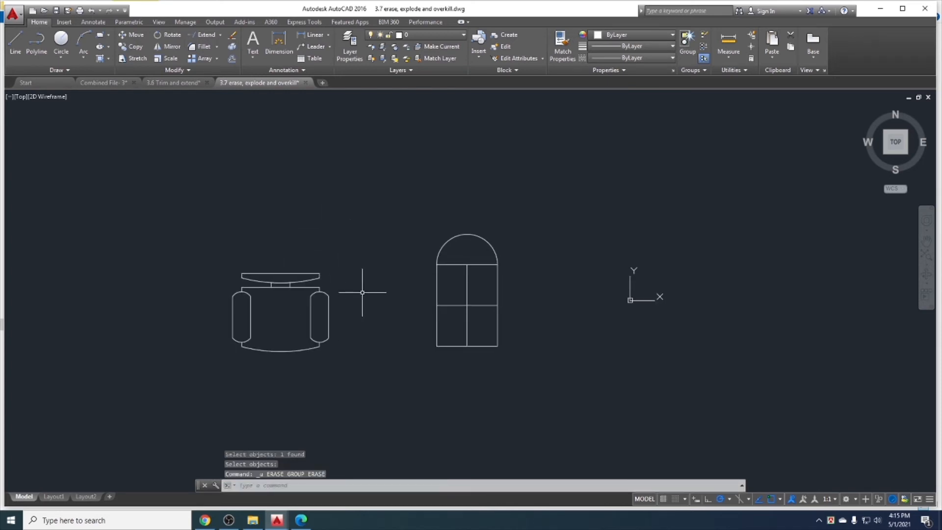
left_click(305, 278)
right_click(288, 285)
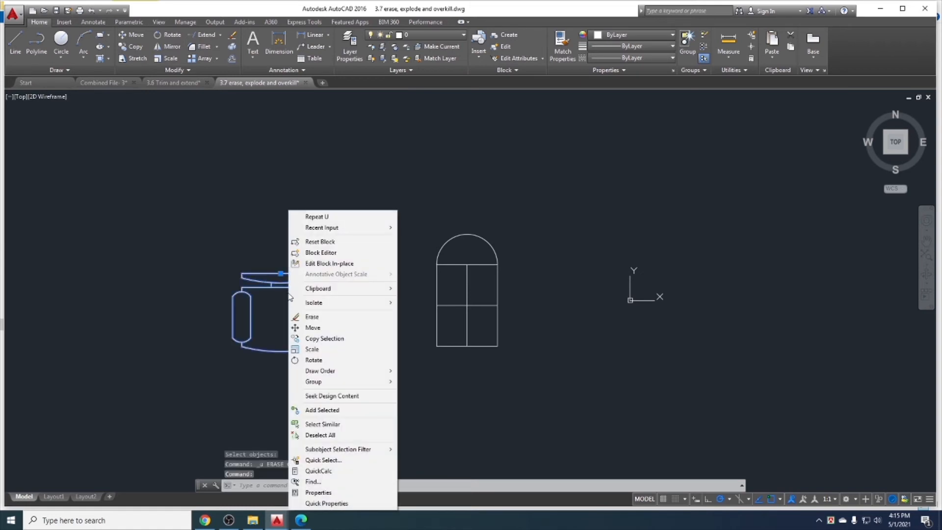
left_click(330, 318)
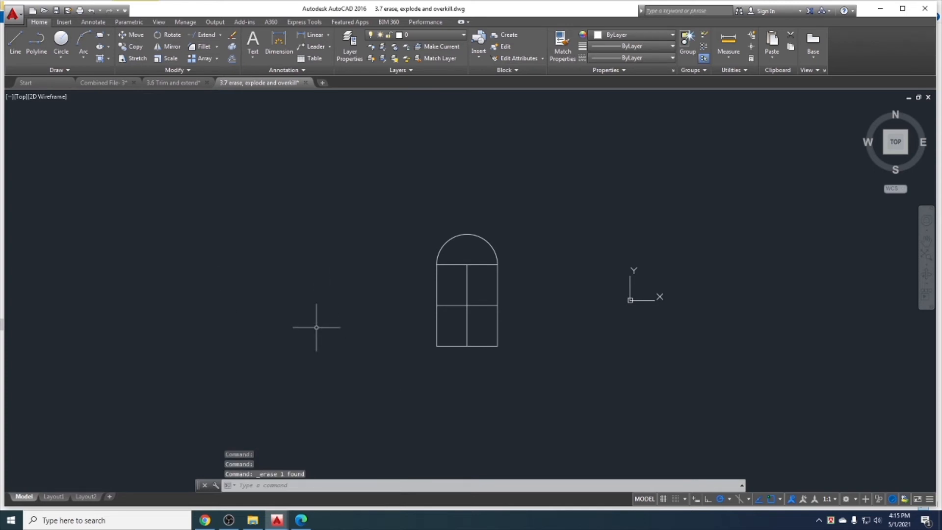
key("ctrl+z")
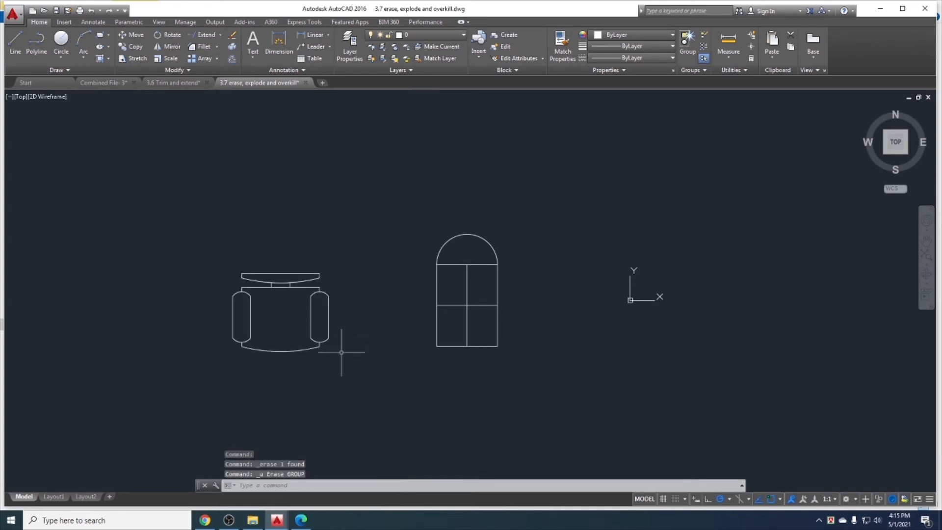
Select the chair block with a crossing window, delete it, and undo the deletion.
left_click(342, 355)
left_click(263, 317)
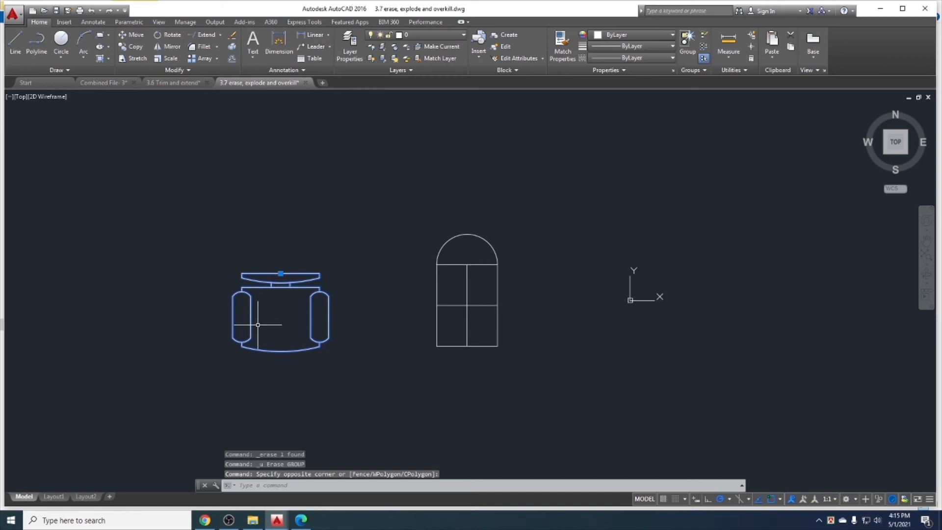
key("Delete")
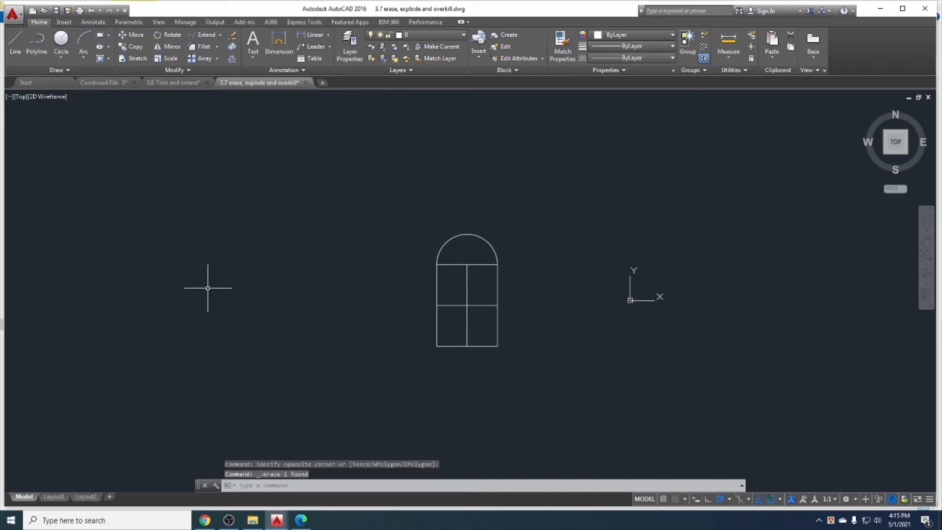
key("ctrl+z")
middle_click_drag(315, 325, 279, 326)
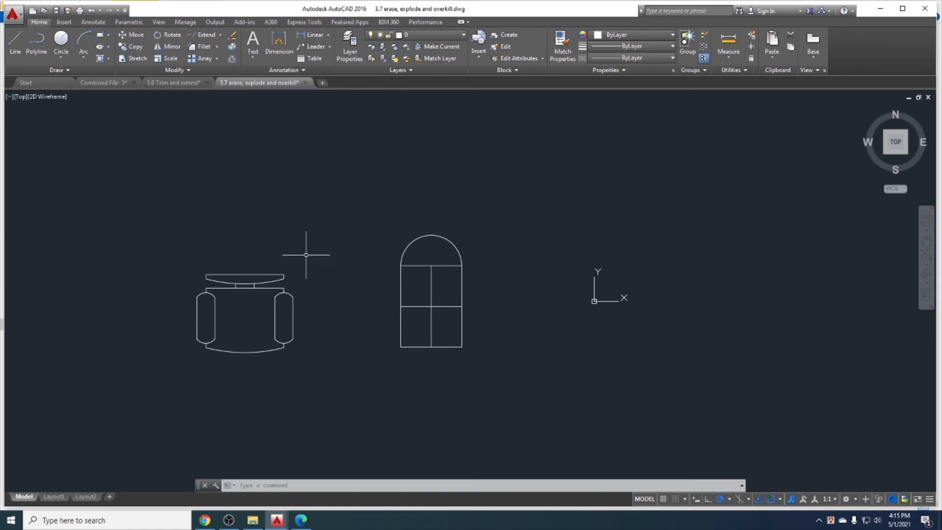
Explode the chair block, check that its backrest lines select individually, and undo the explode.
left_click(270, 274)
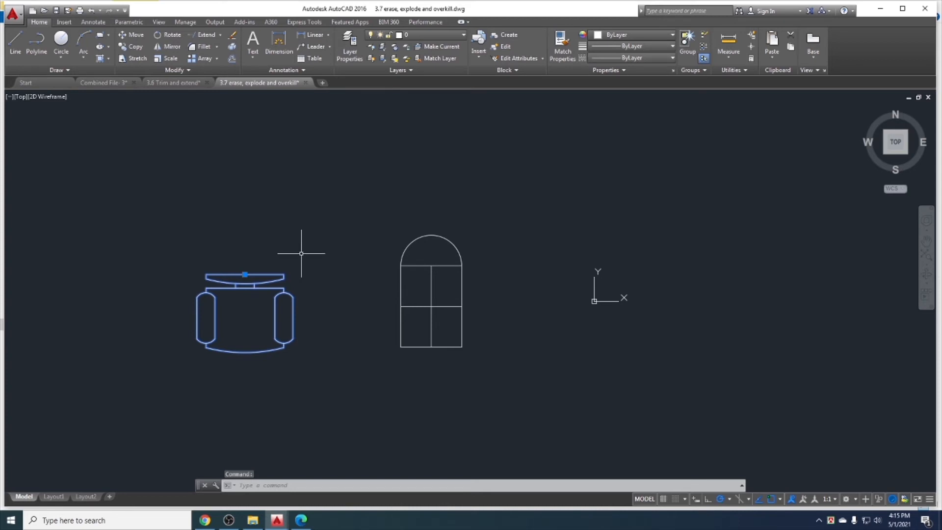
left_click(232, 50)
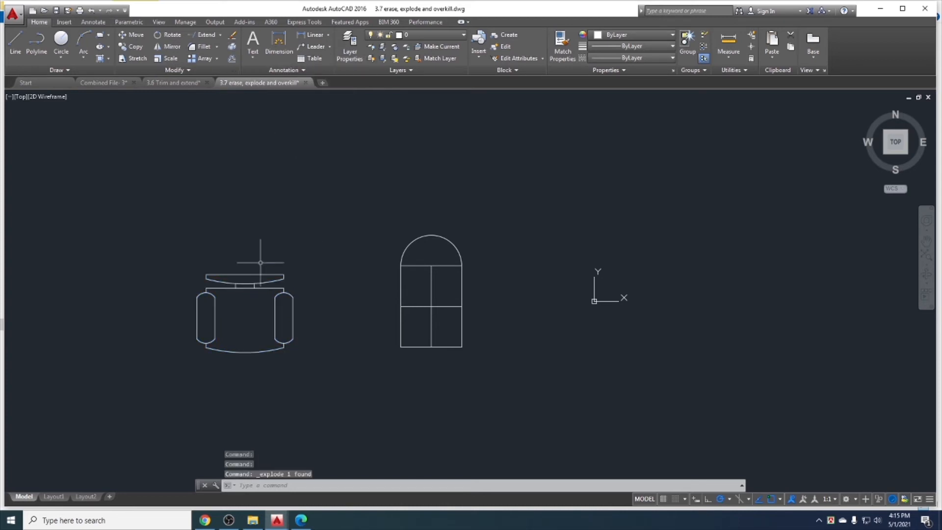
left_click(259, 272)
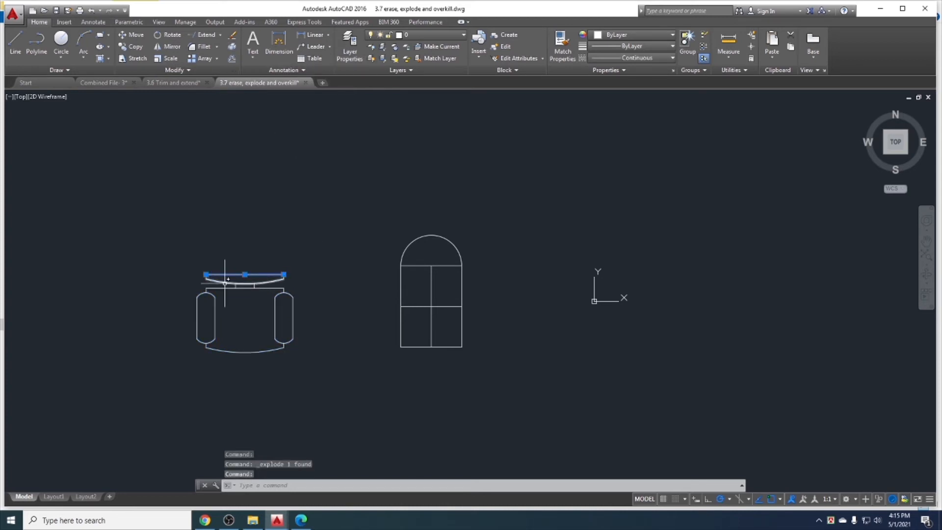
key("Escape")
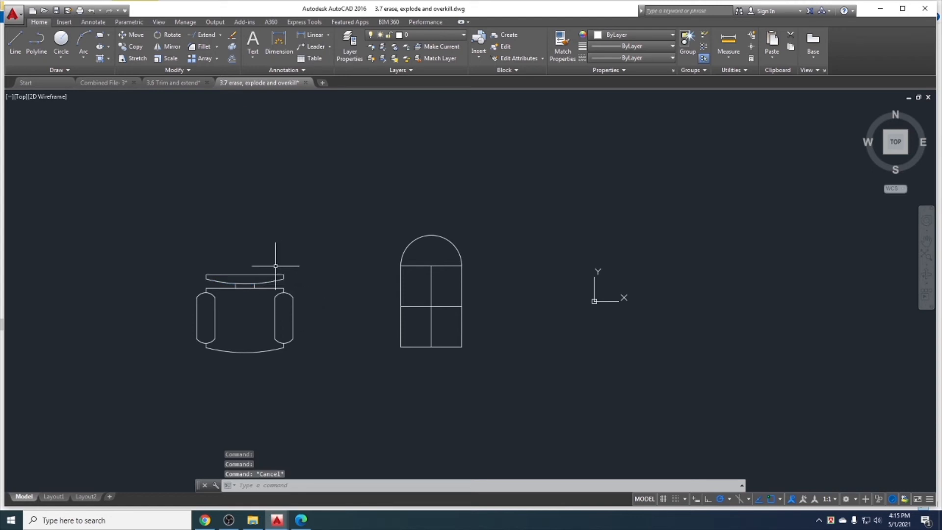
left_click(281, 274)
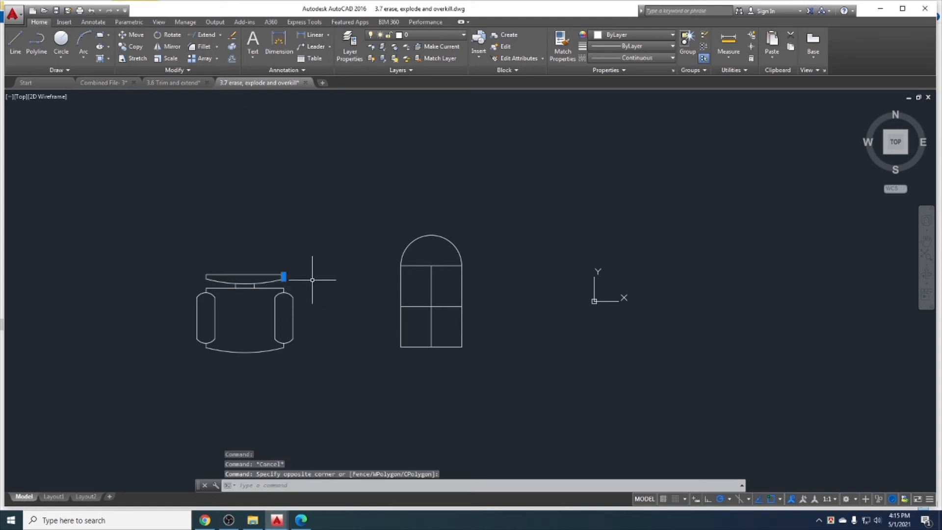
key("Escape")
scroll(261, 298, "up", 2)
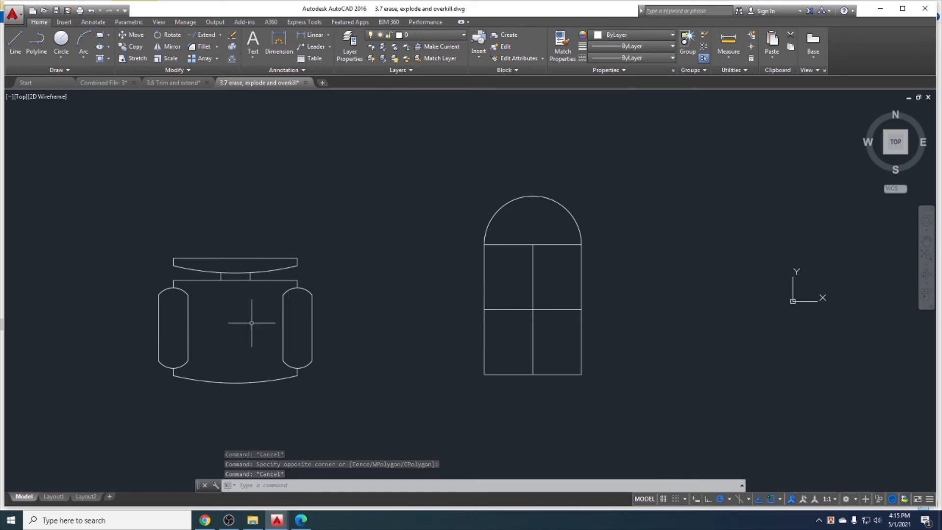
scroll(382, 284, "down", 2)
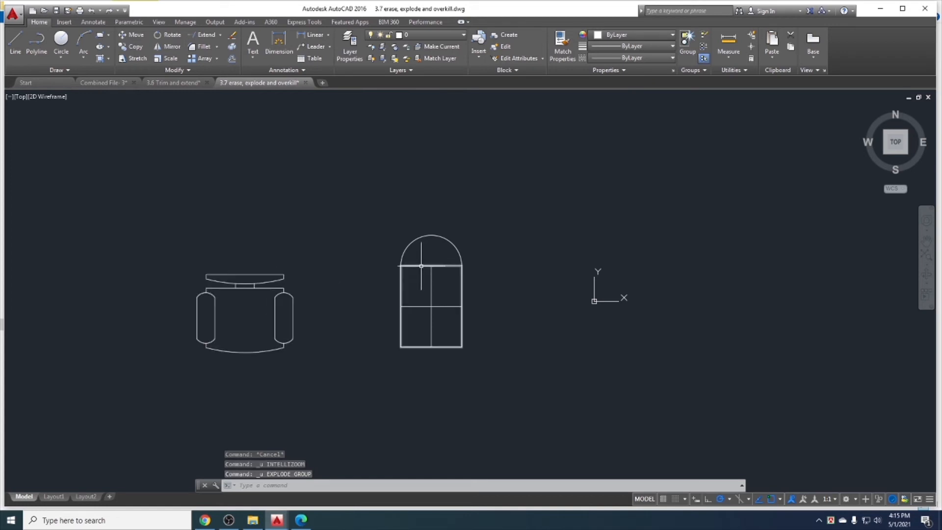
Explode the rectangle of the arched window figure, and check its separate edges.
left_click(440, 290)
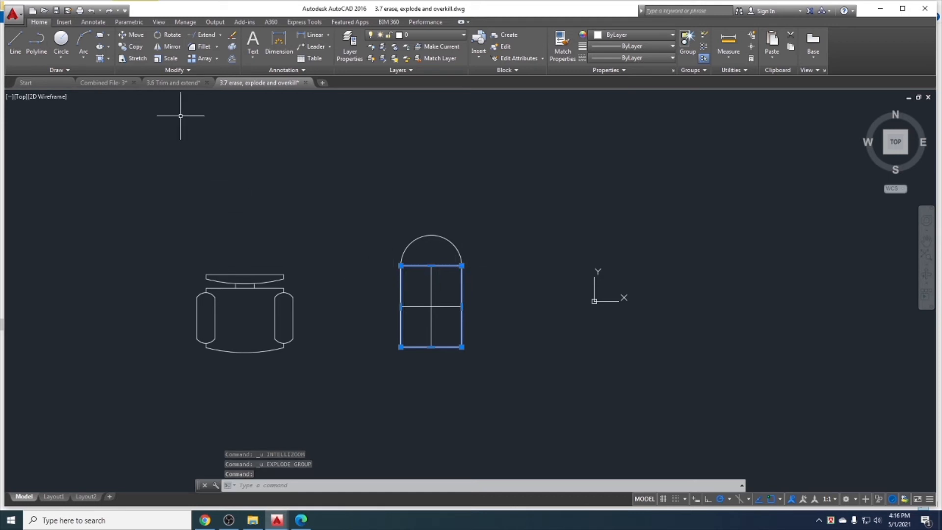
left_click(232, 46)
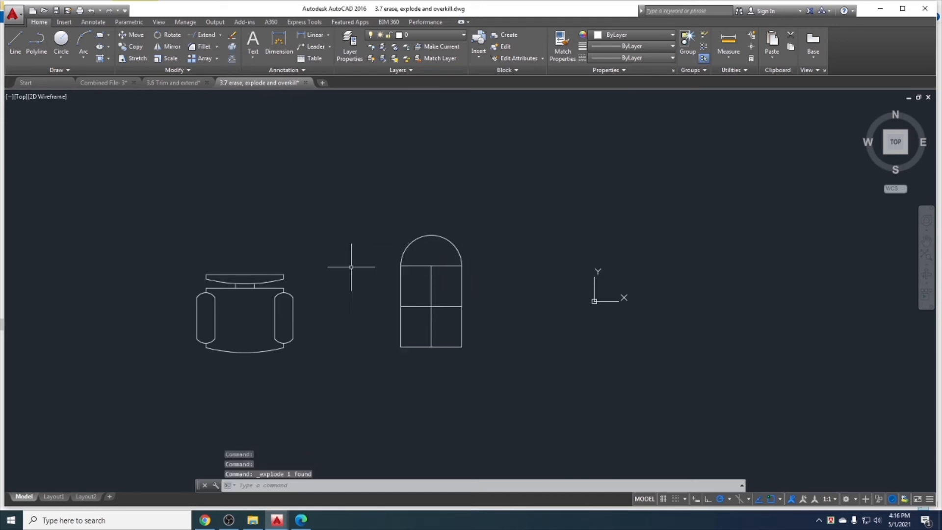
left_click(421, 268)
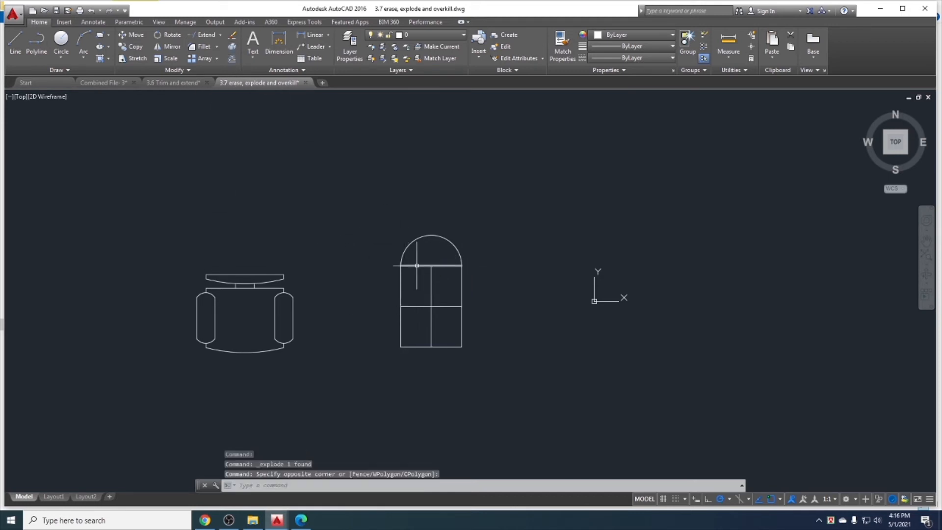
left_click(401, 286)
key("Escape")
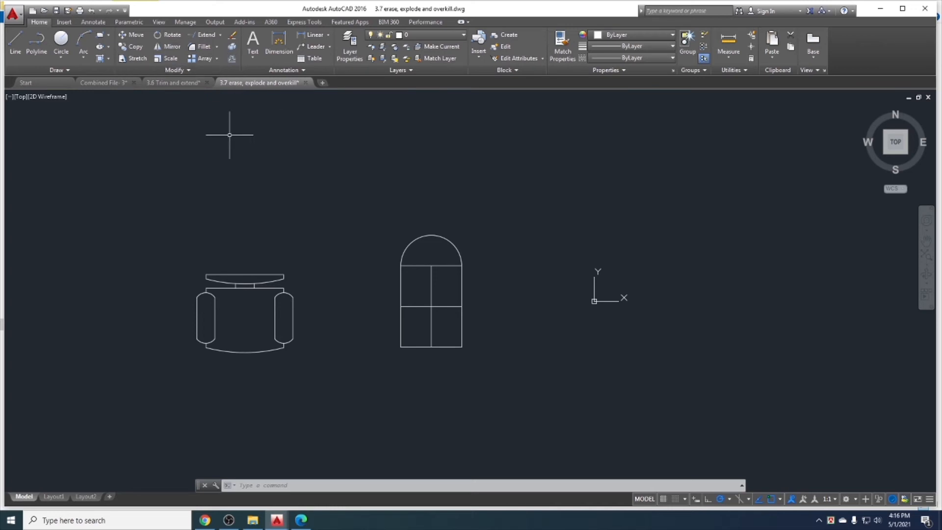
type("EX")
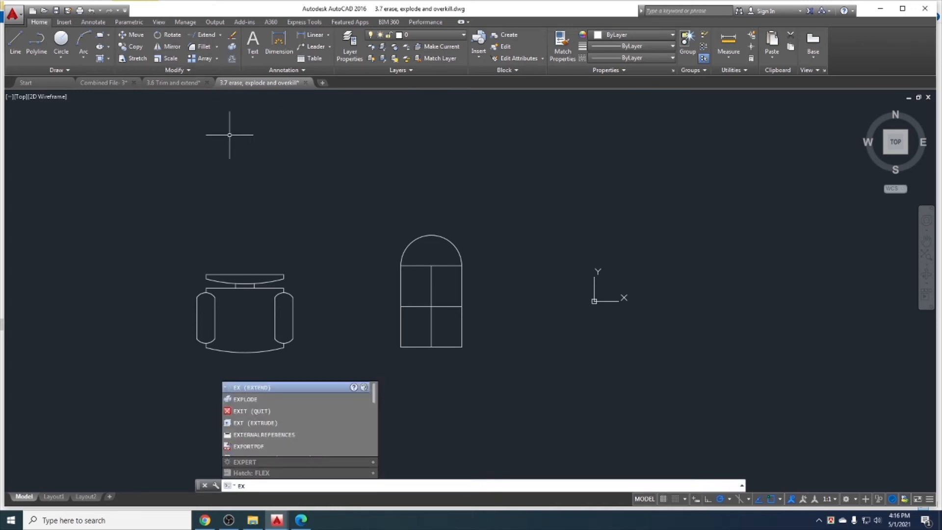
key("Down")
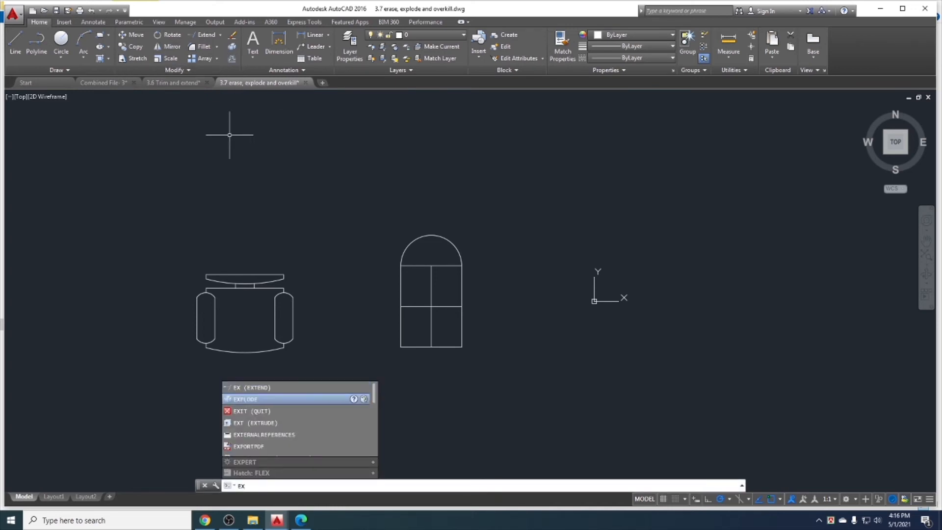
key("Return")
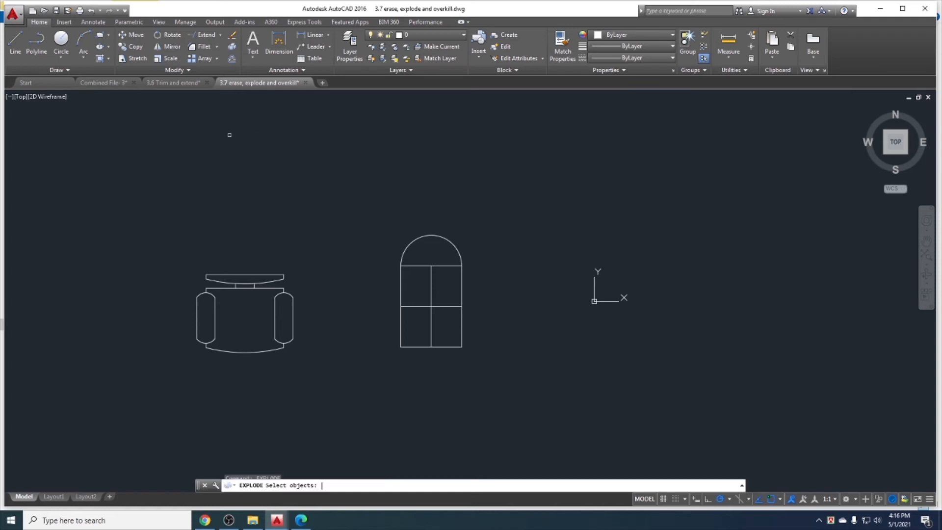
key("Escape")
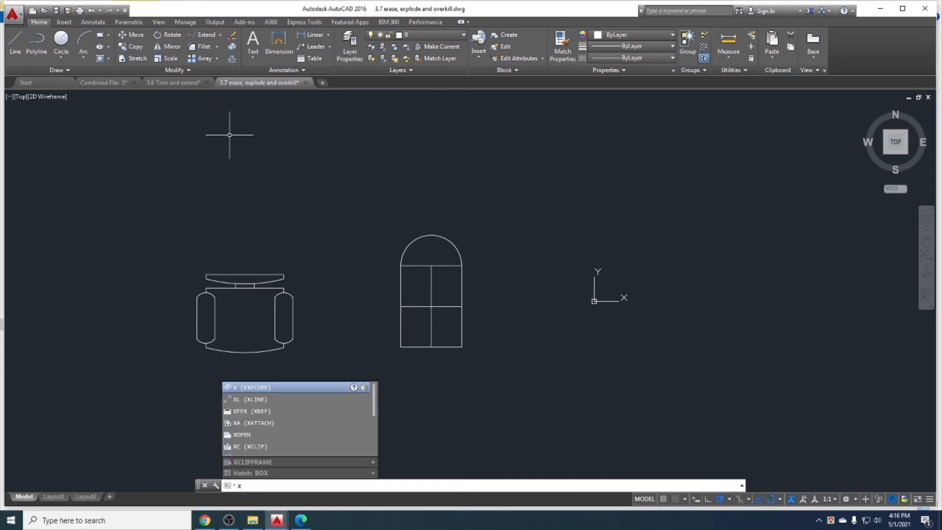
key("Return")
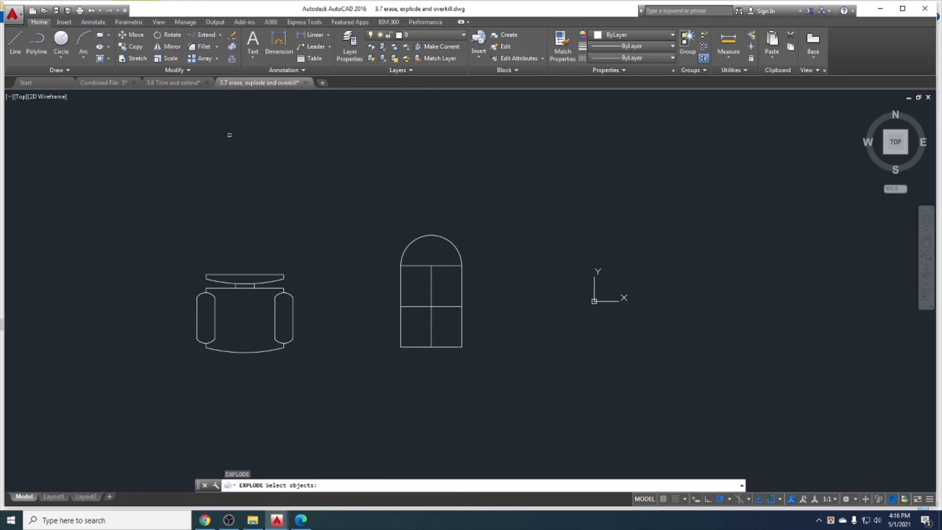
key("Escape")
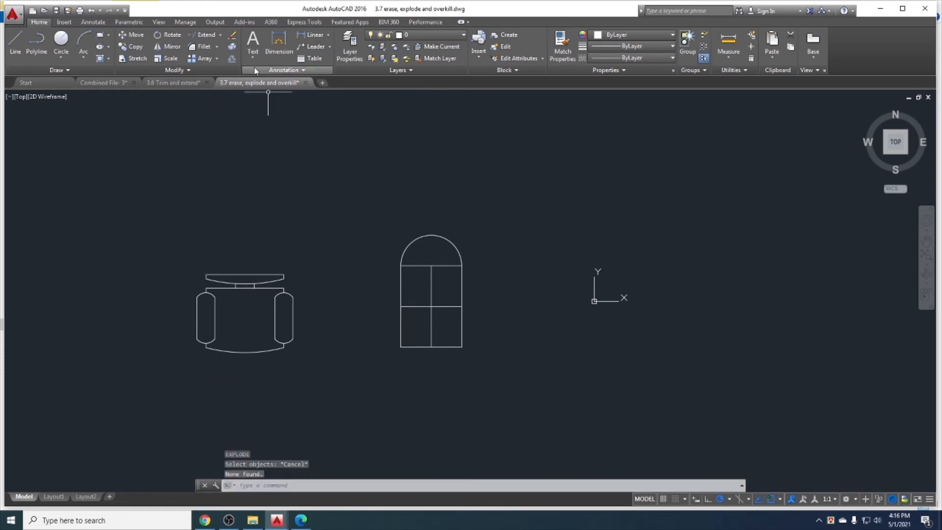
Start Explode before picking the chair block, explode it, and undo the explode.
left_click(231, 49)
left_click(279, 289)
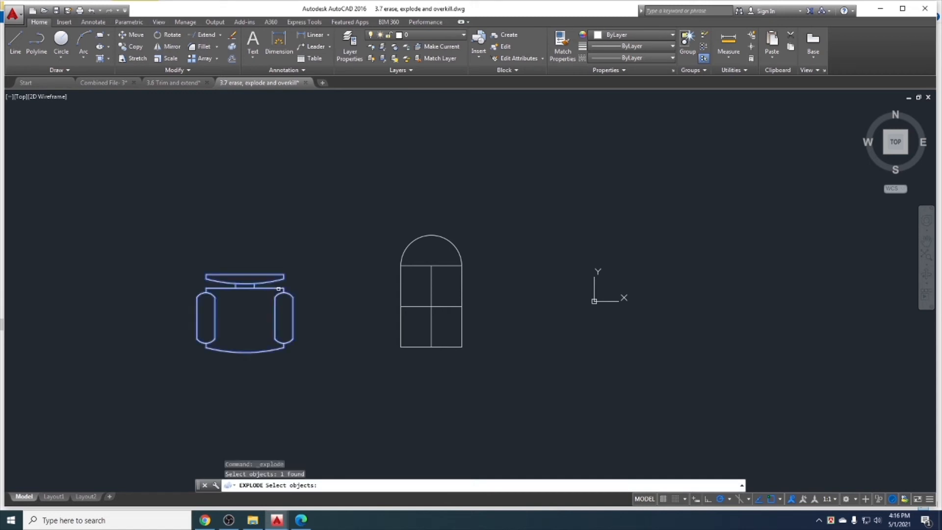
key("Return")
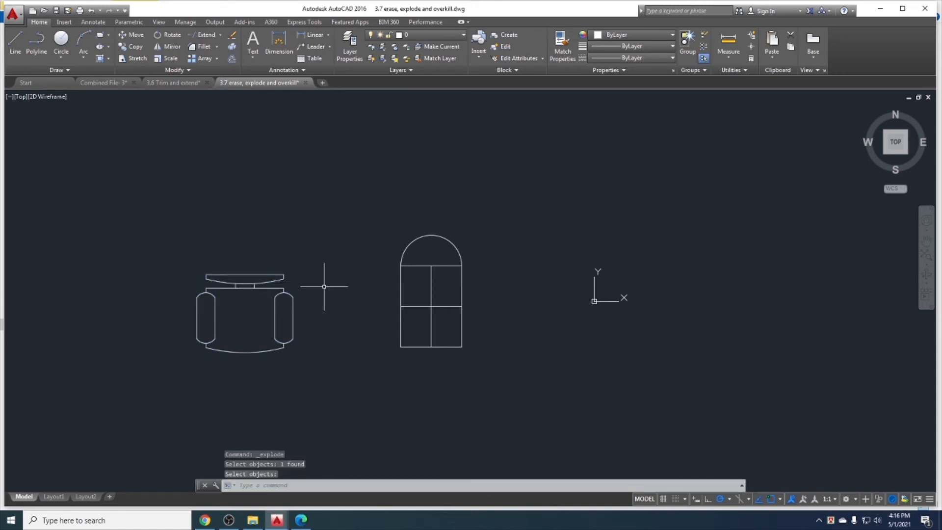
key("ctrl+z")
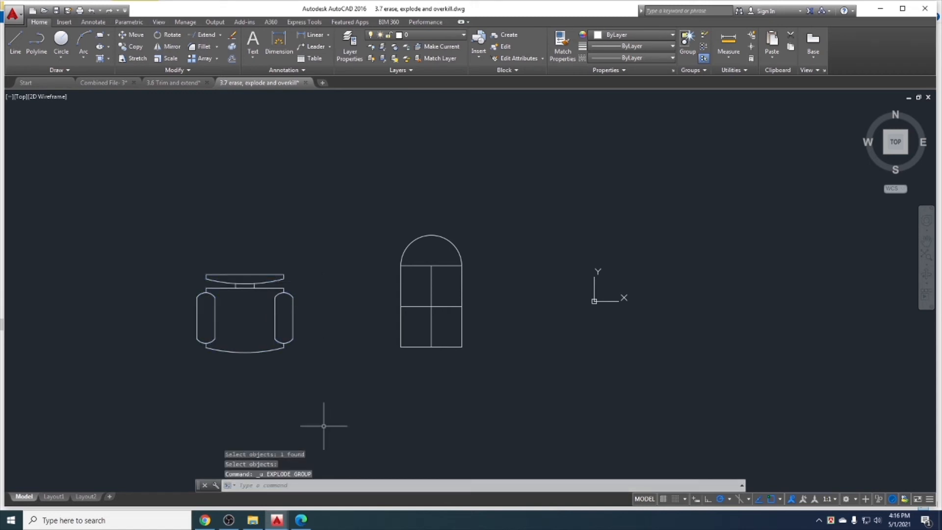
middle_click_drag(310, 371, 259, 371)
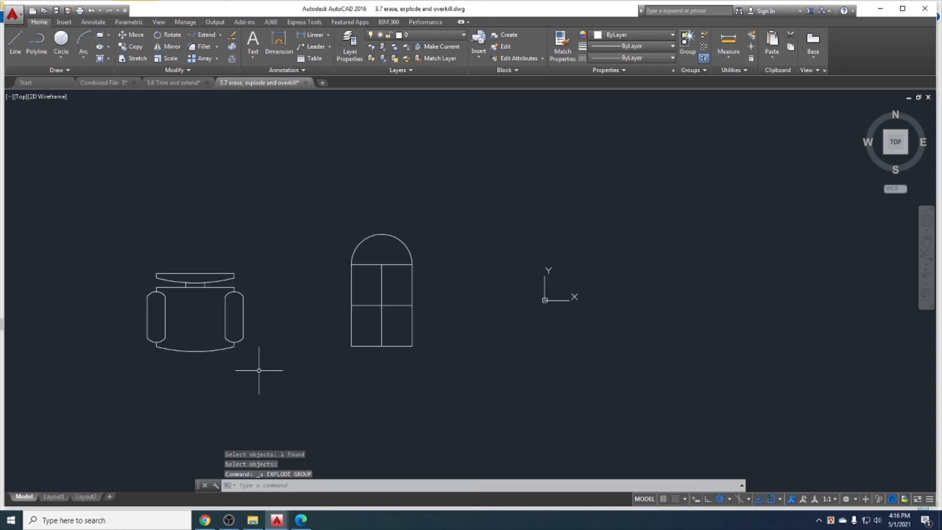
Draw connected lines over part of the window's bottom edge, up, across to its right edge, and up that edge to the horizontal mullion.
middle_click_drag(398, 389, 328, 391)
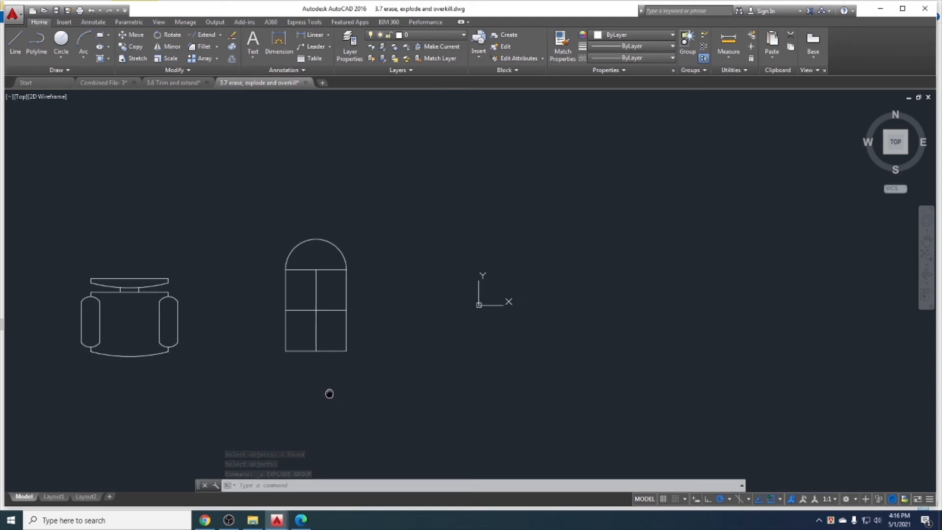
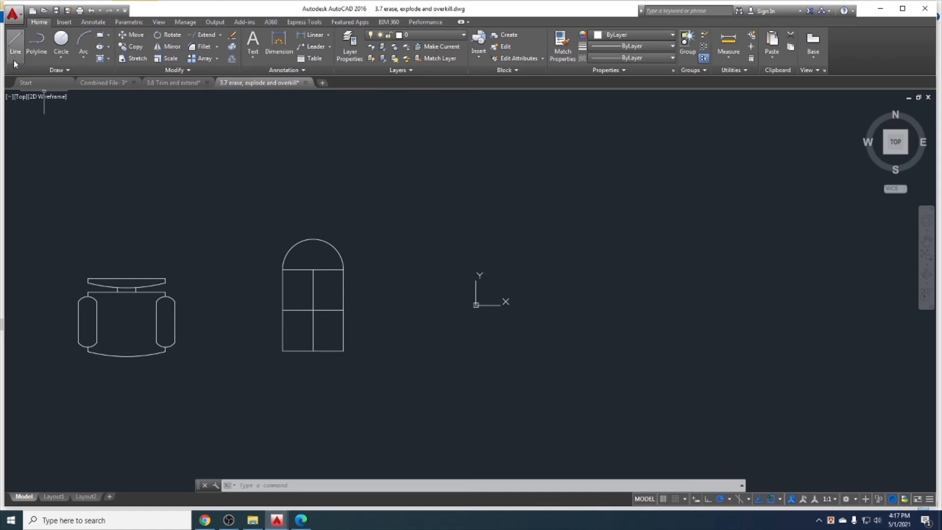
left_click(16, 41)
scroll(290, 374, "up", 6)
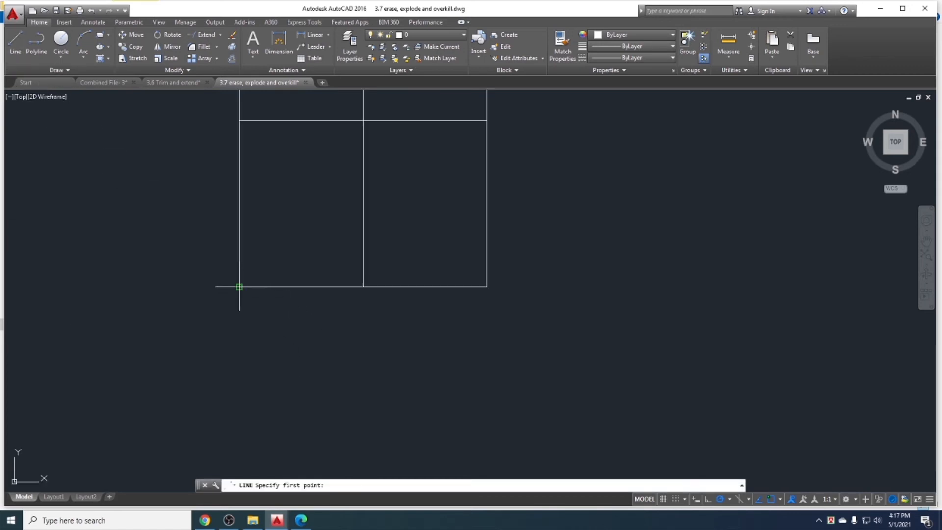
left_click(244, 286)
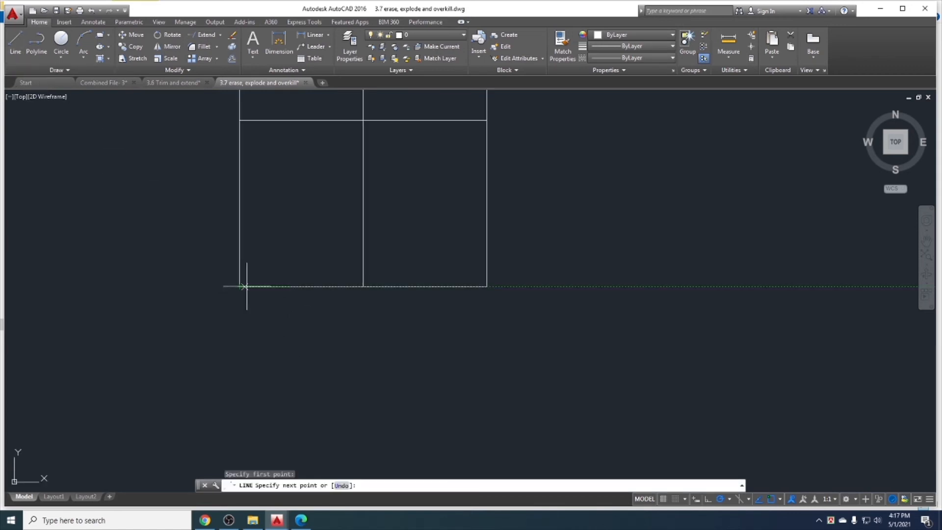
left_click(300, 286)
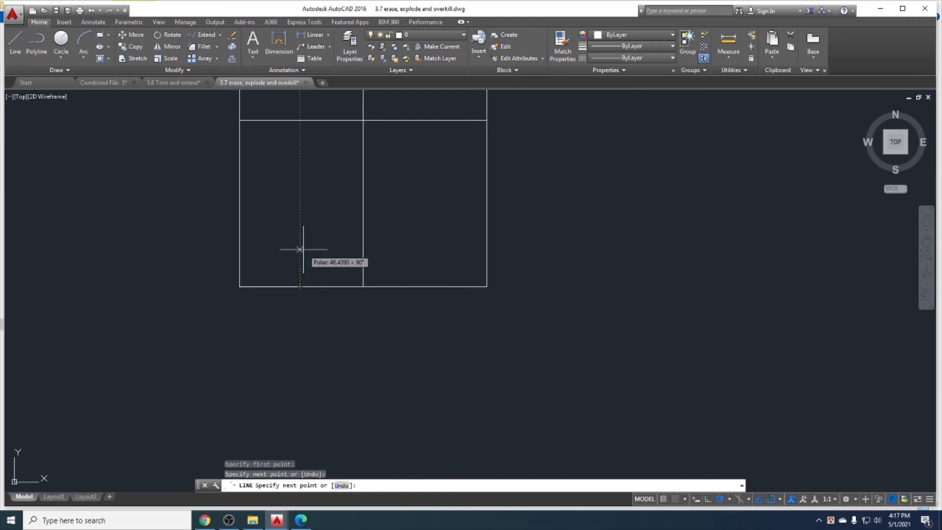
left_click(300, 208)
left_click(487, 208)
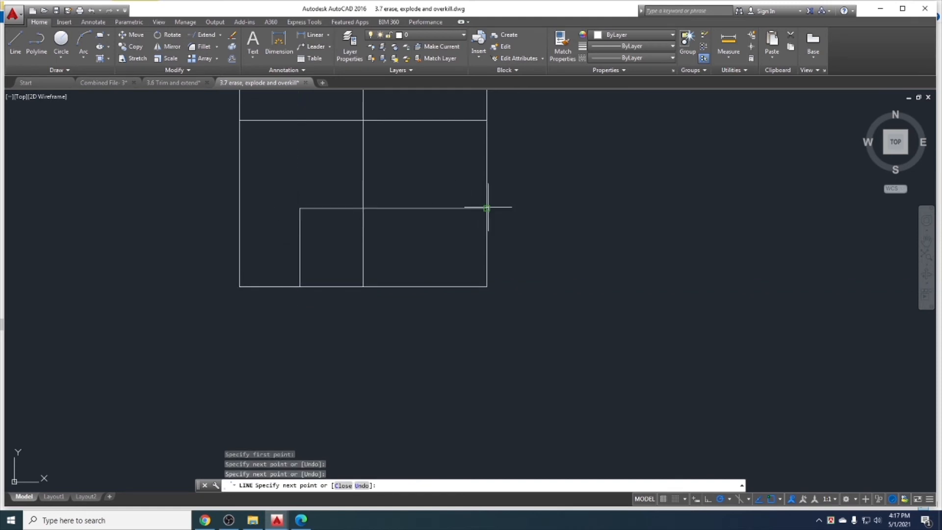
left_click(486, 120)
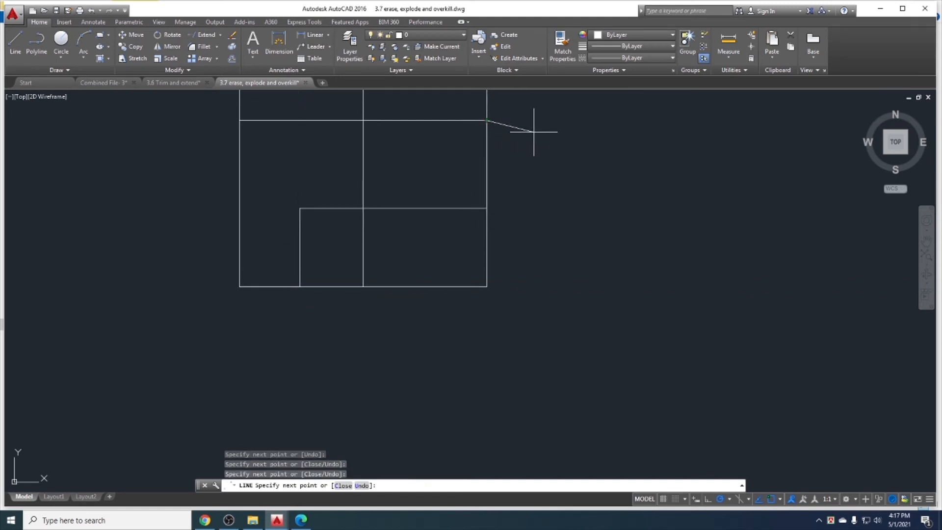
key("Escape")
Check that the new horizontal line selects individually, and erase the short vertical line below its left end.
left_click(473, 208)
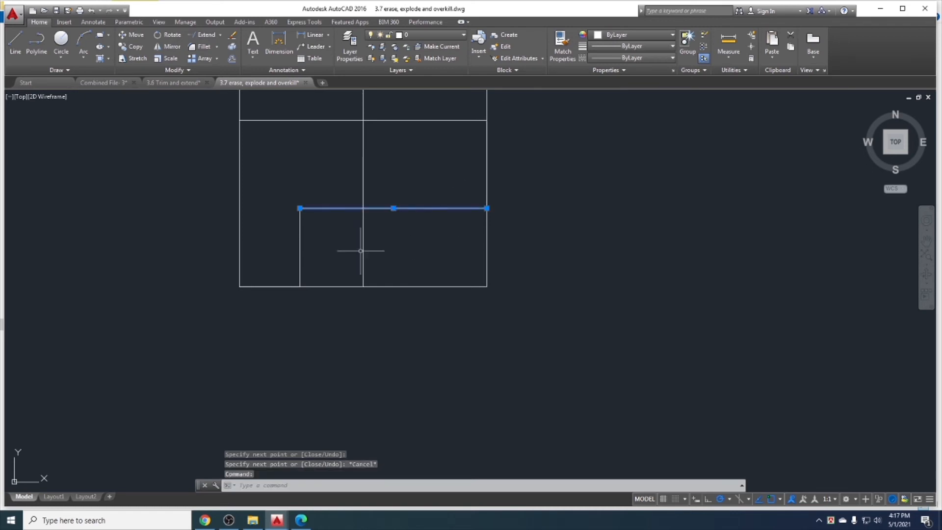
key("Escape")
left_click(322, 268)
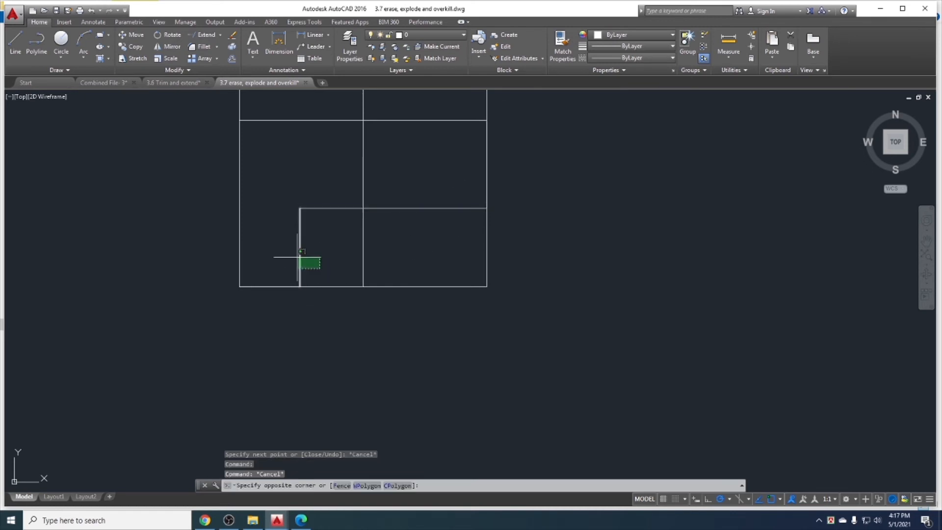
key("Delete")
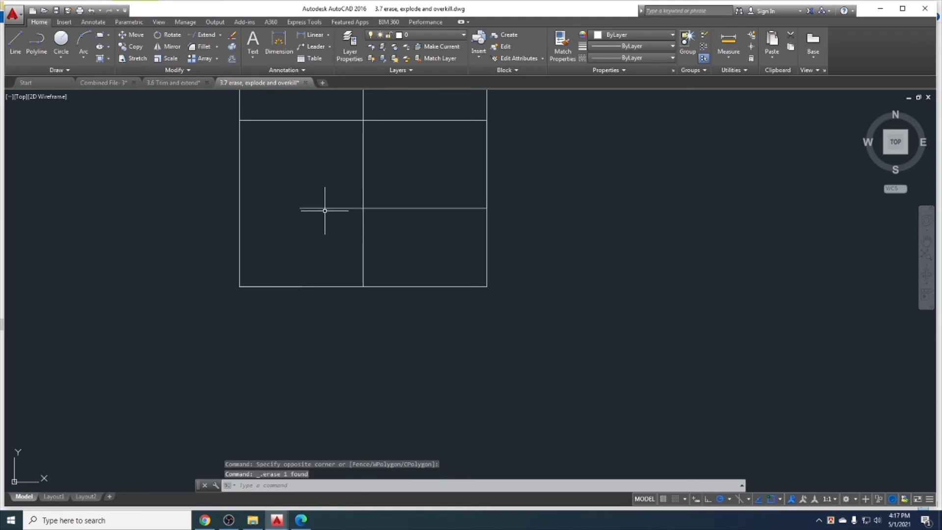
Select the short lines overlapping the window's bottom and right edges to inspect them, and clear the selection.
left_click(285, 287)
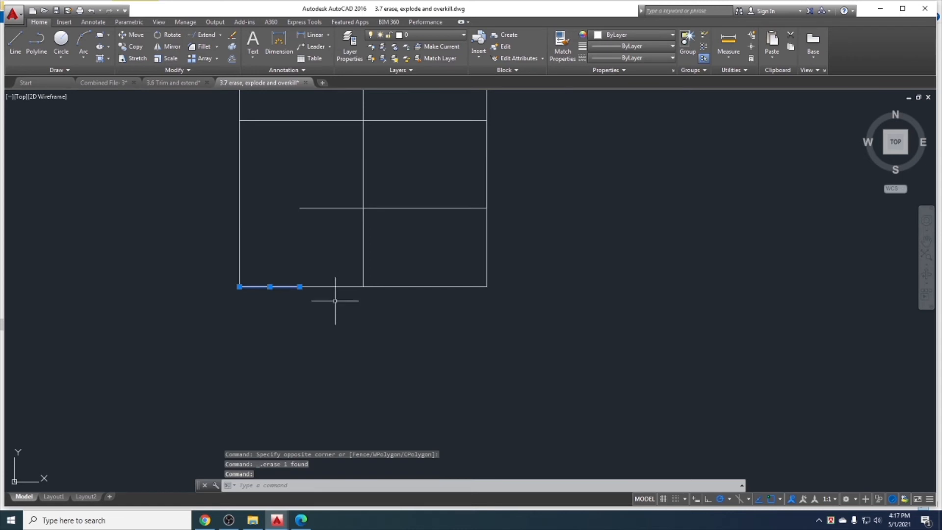
left_click(491, 165)
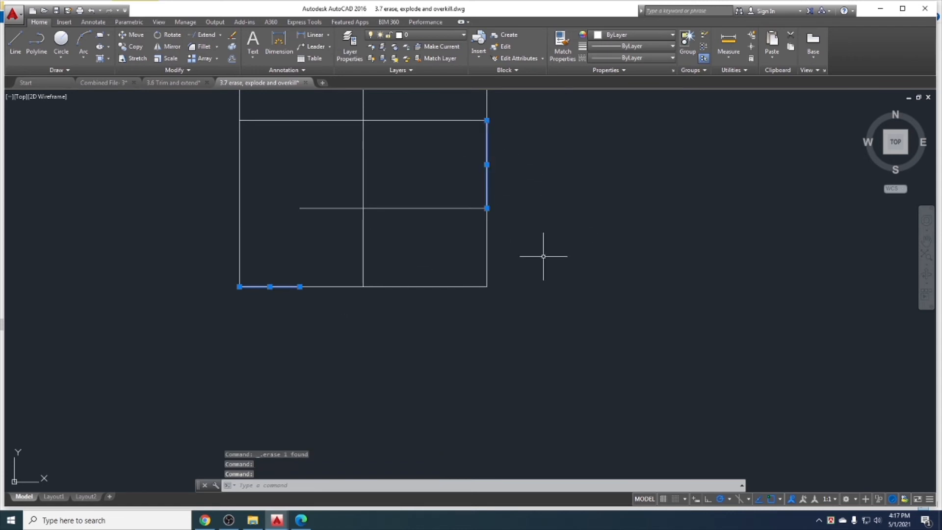
key("Escape")
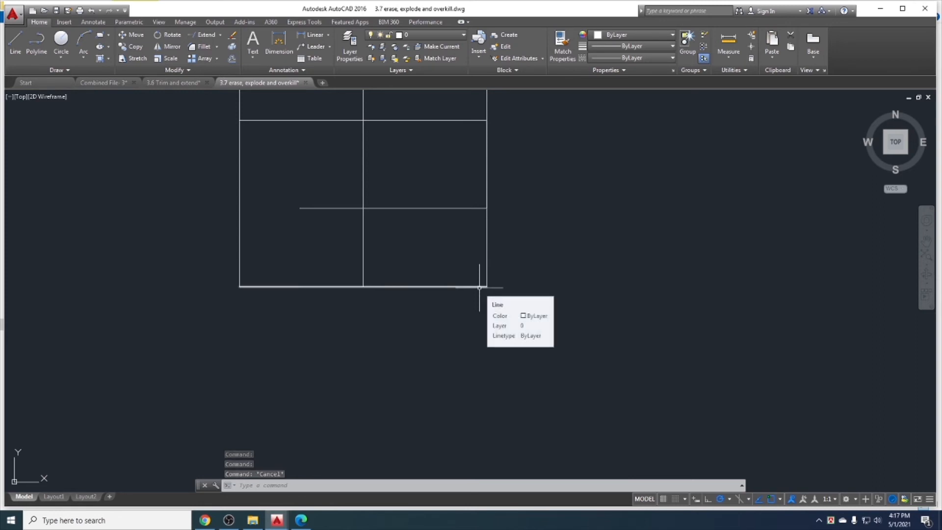
Run Overkill on the whole arched window figure, keeping the 0.000001 tolerance and the default duplicate-deletion options.
type("over")
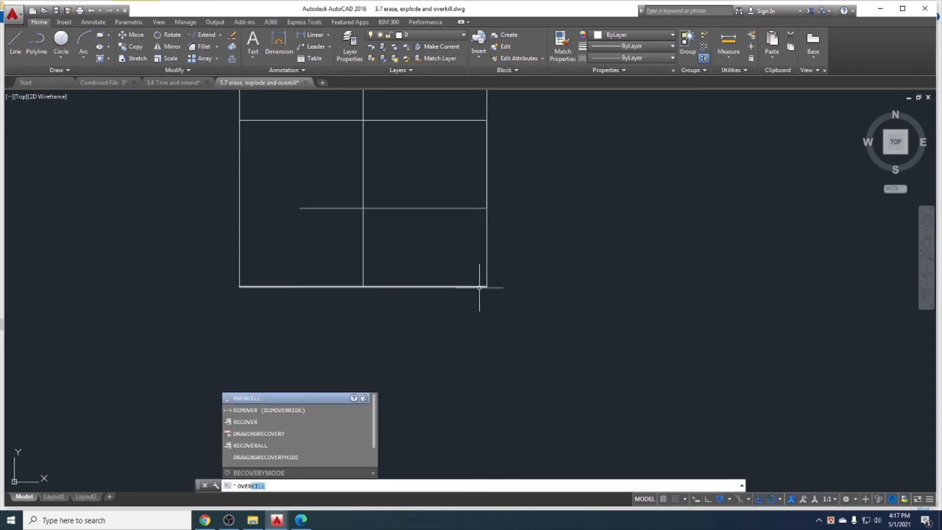
type("k")
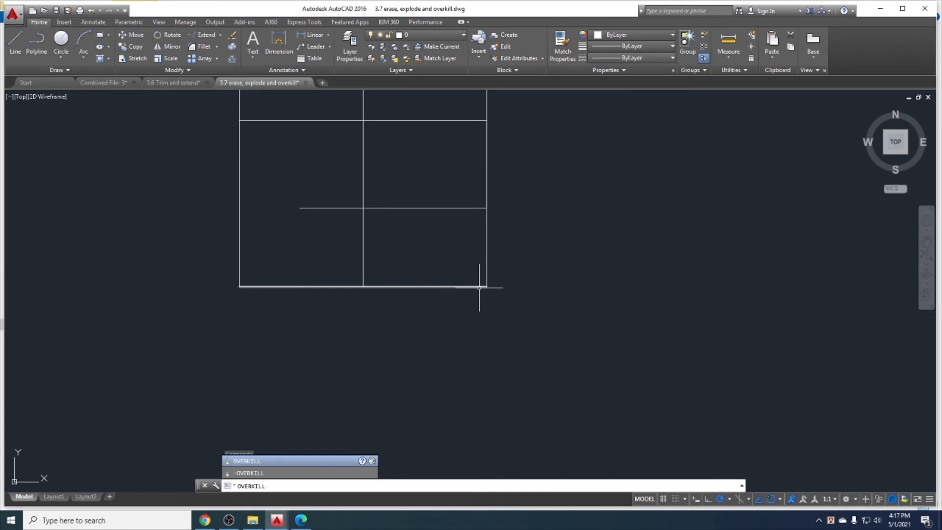
key("Return")
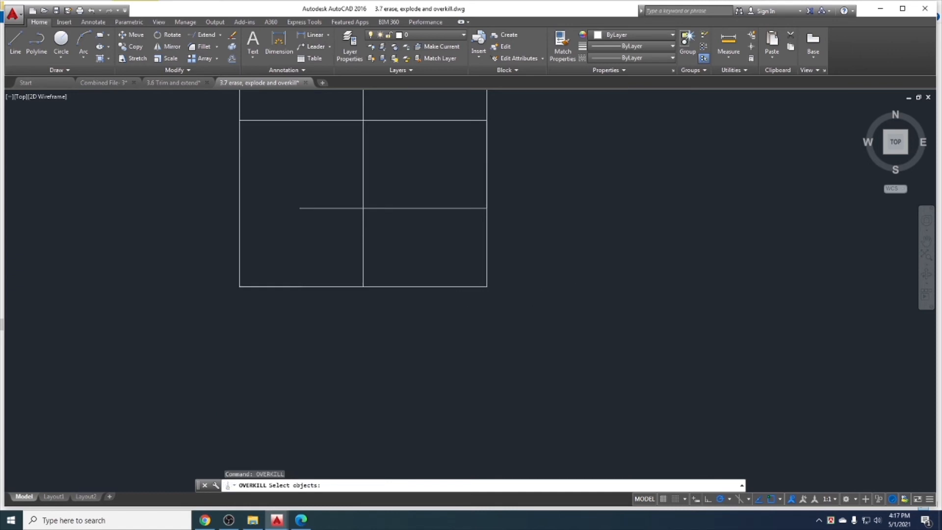
scroll(472, 295, "down", 8)
left_click(463, 238)
left_click(525, 333)
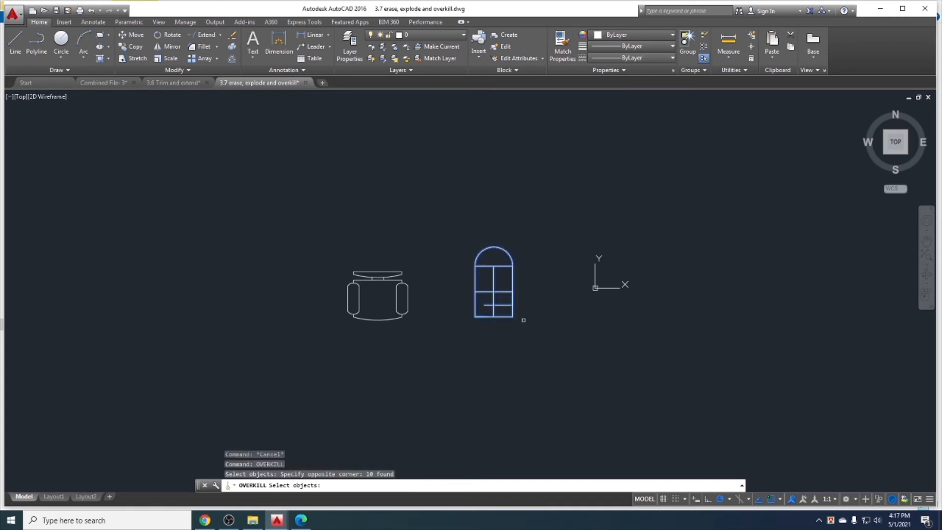
key("Return")
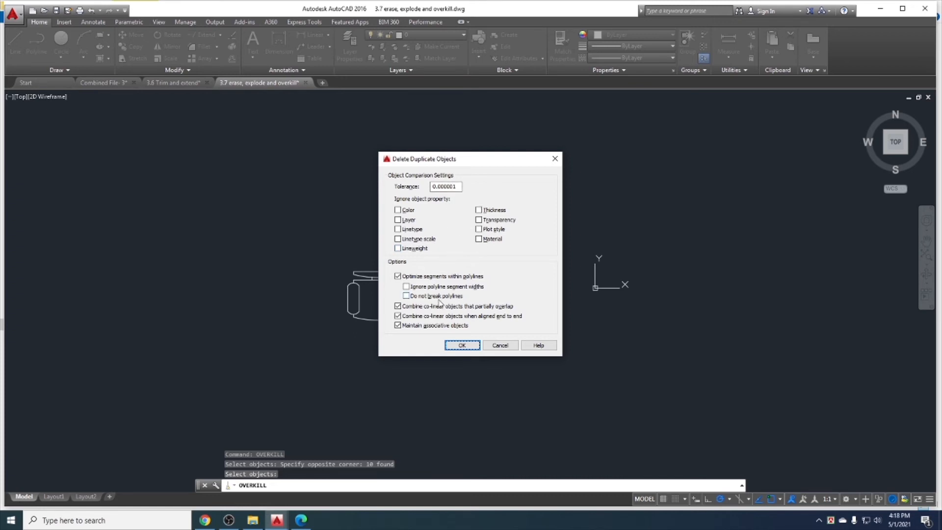
left_click(463, 346)
scroll(459, 319, "up", 5)
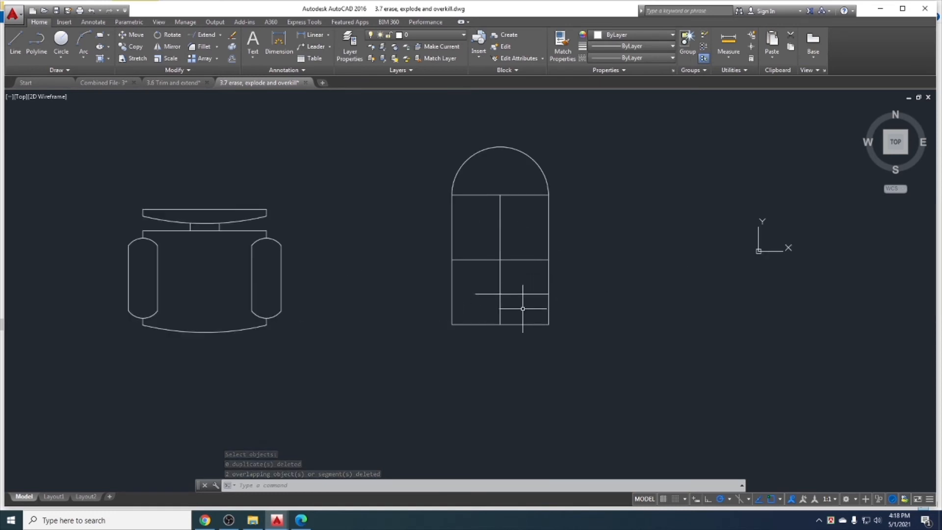
Undo the Overkill on the window figure, and redo it.
key("ctrl+z")
scroll(484, 315, "up", 5)
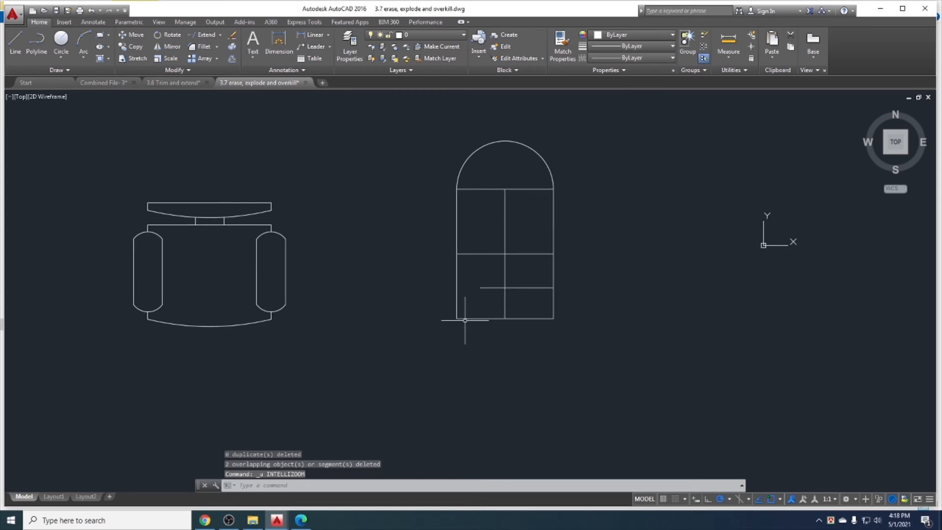
scroll(470, 323, "down", 3)
key("ctrl+z")
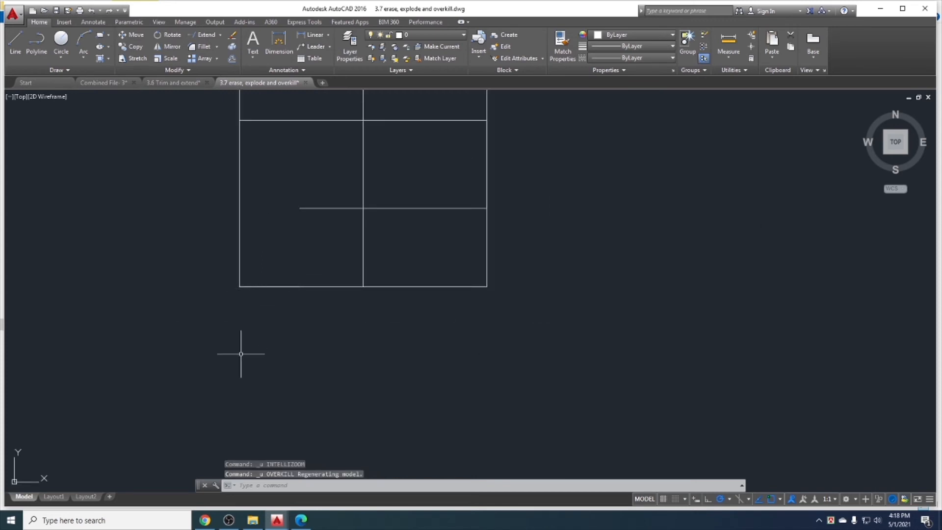
key("ctrl+y")
key("ctrl+y")
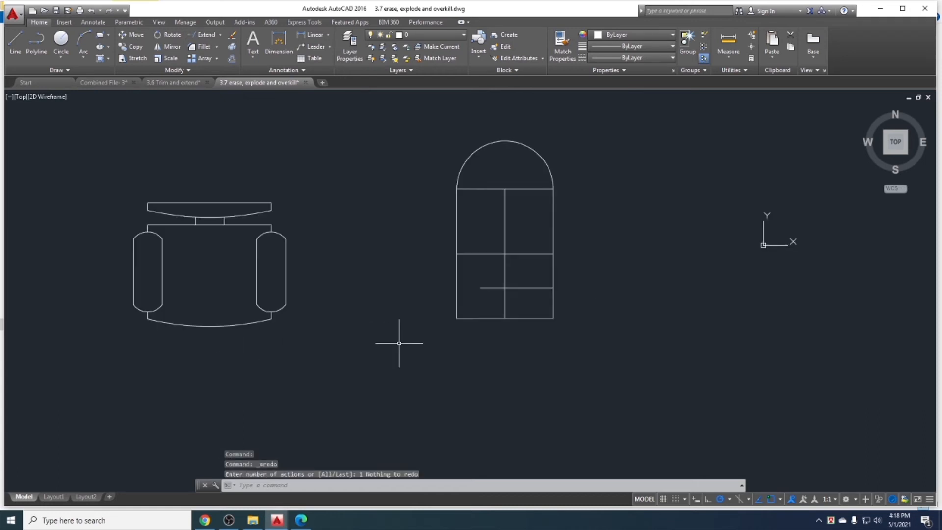
left_click(446, 312)
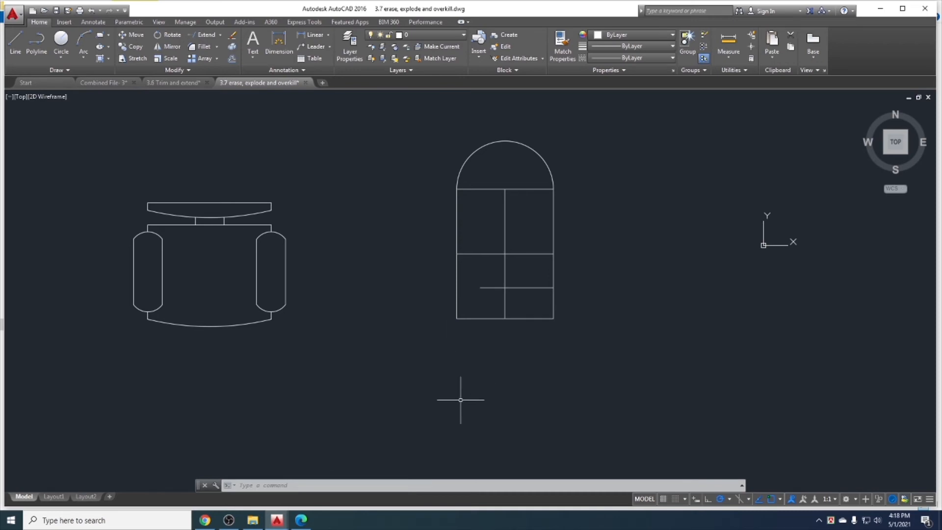
Highlight "Stretch command" in the AutoCad Course Content PDF, and open 3.8 stretch command.dwg from the Cad File folder.
left_click(300, 520)
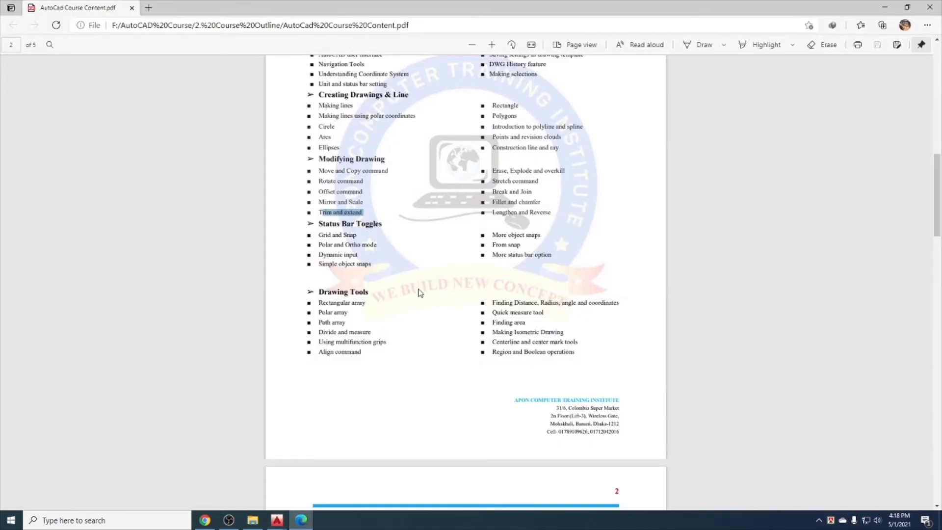
left_click_drag(540, 184, 492, 181)
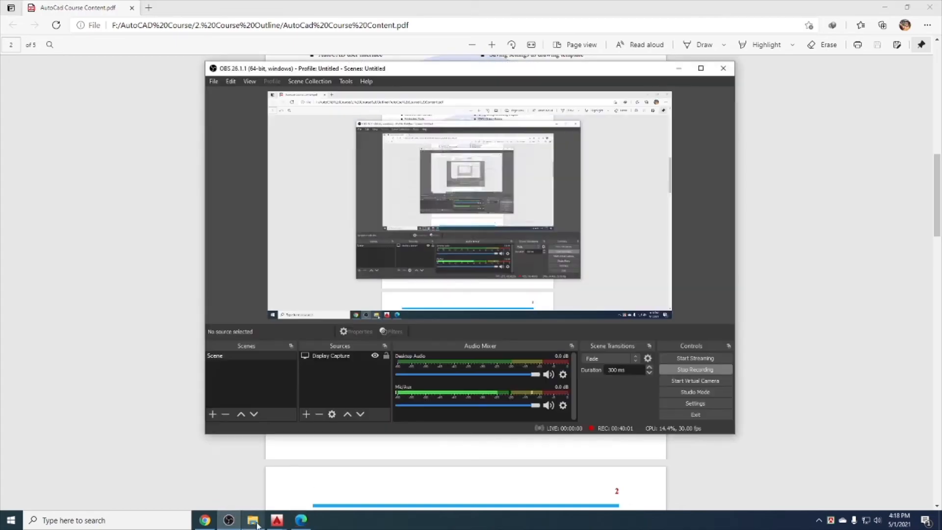
left_click(251, 521)
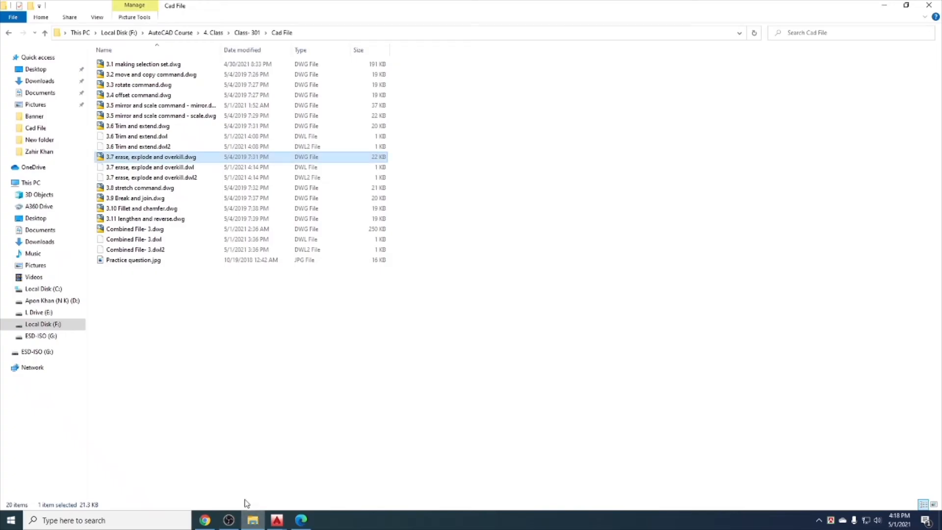
double_click(140, 187)
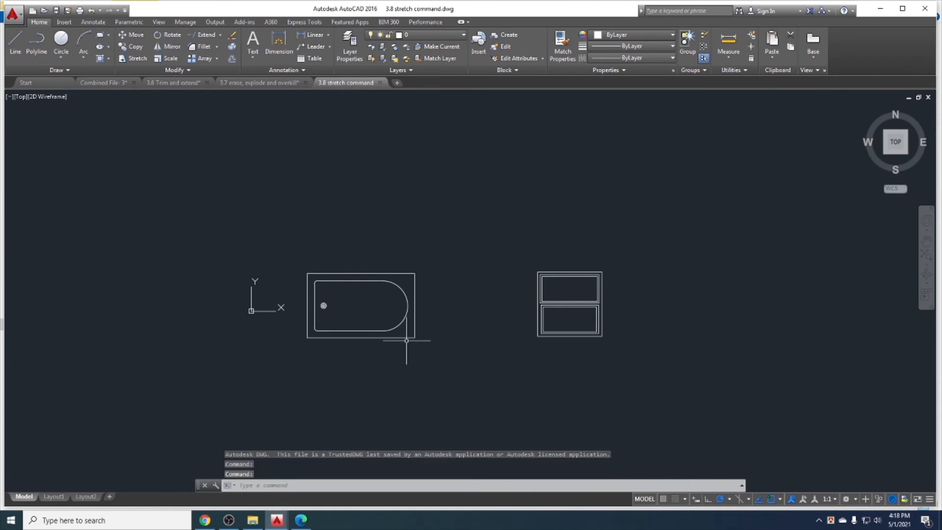
Select the bathtub's rounded end with a crossing window, look through the additional modify tools, and clear the selection.
middle_click_drag(414, 352, 372, 346)
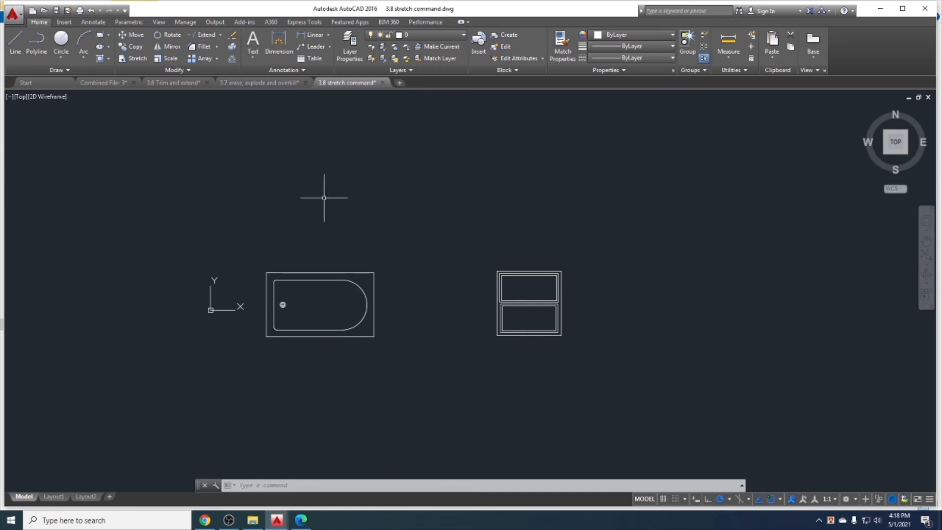
left_click(191, 70)
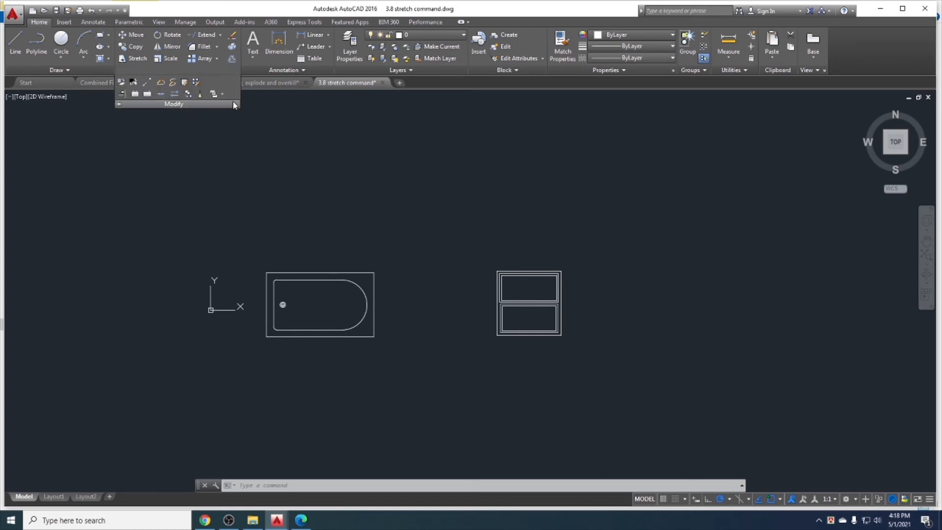
left_click(392, 360)
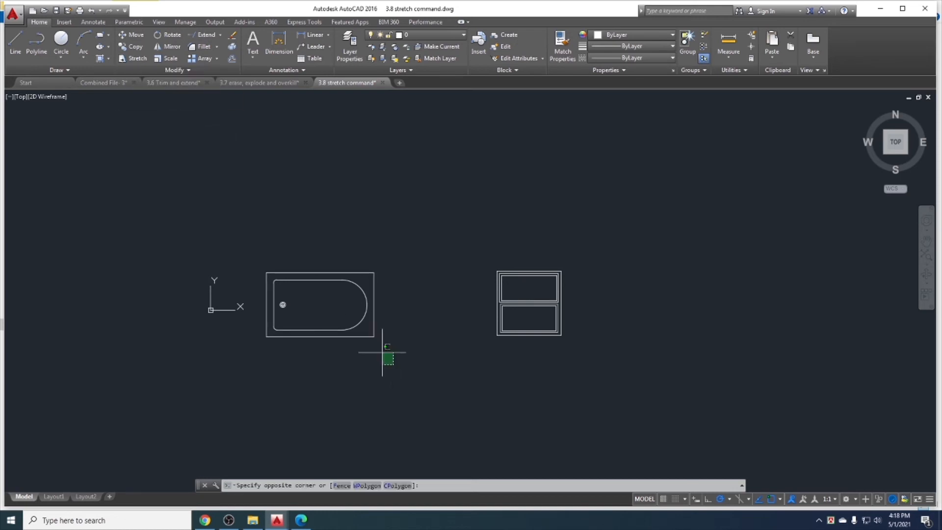
left_click(343, 256)
left_click(204, 72)
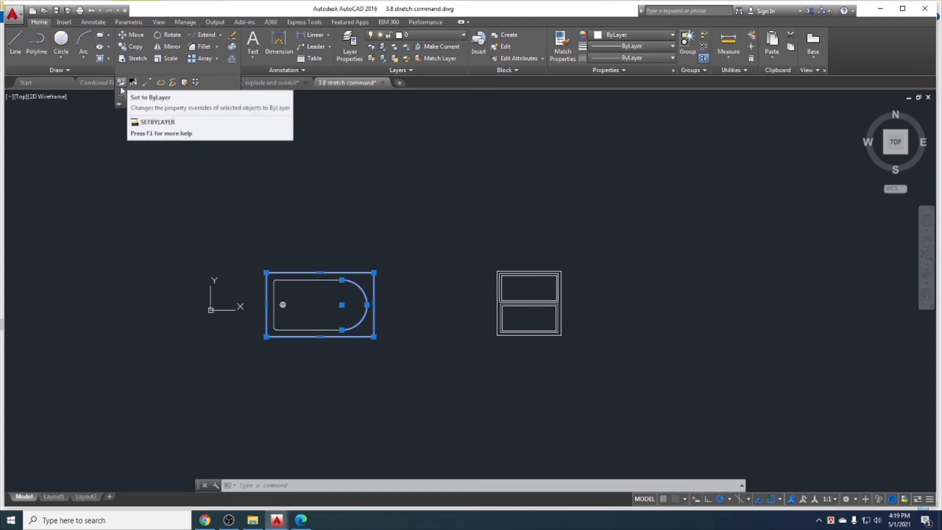
key("Escape")
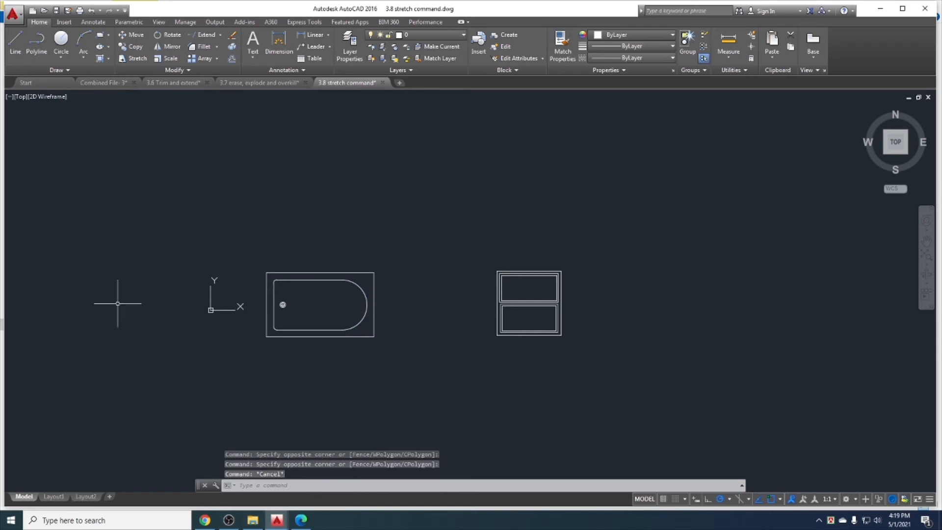
Review the 3.7 erase, explode and overkill drawing, and check the course outline PDF and the Cad File folder.
left_click(250, 83)
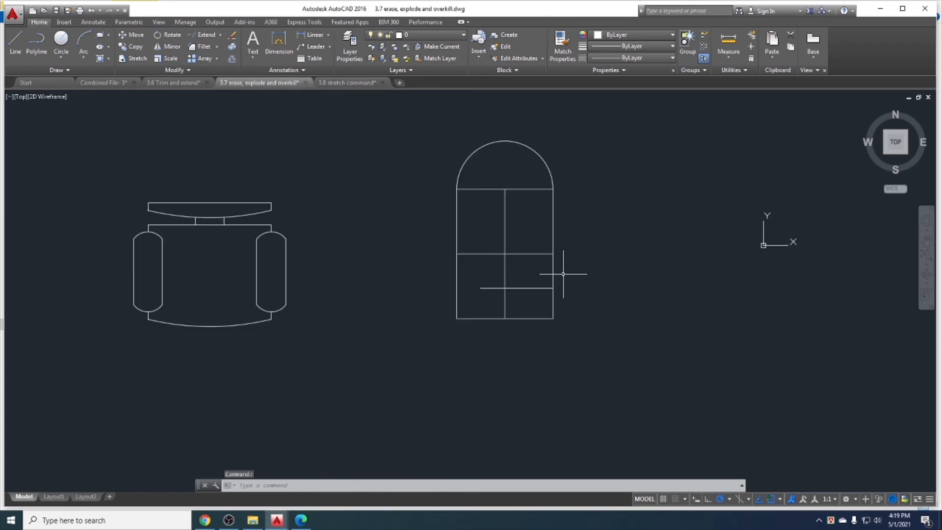
left_click(229, 521)
left_click(229, 521)
left_click(301, 520)
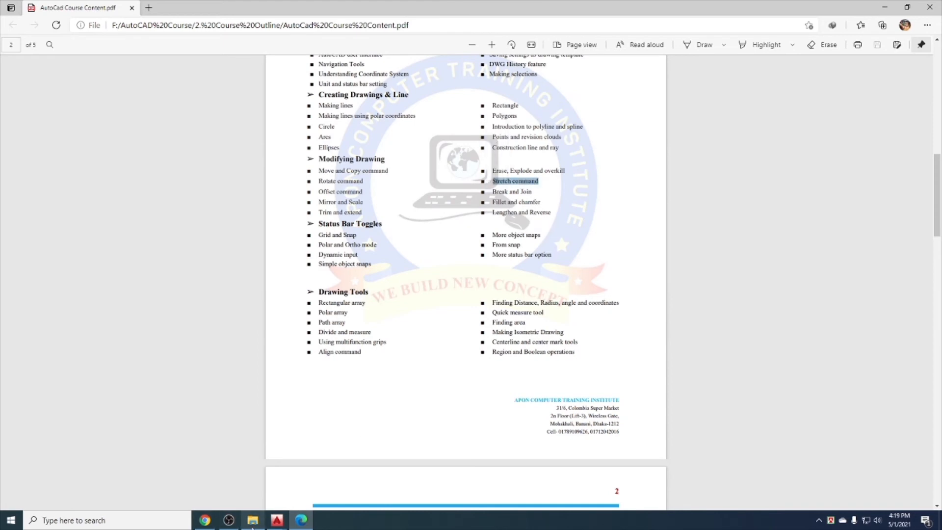
left_click(253, 520)
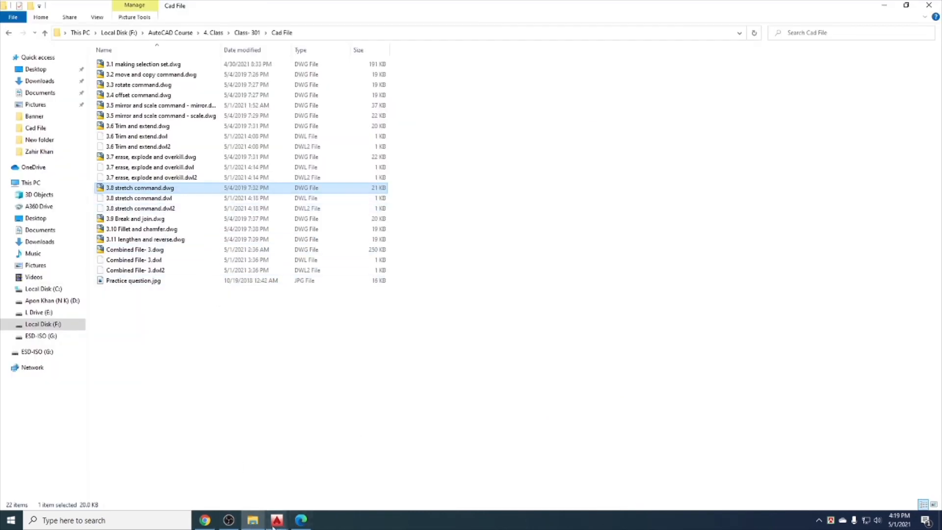
Switch to the 3.8 stretch drawing in AutoCAD and stretch the bathtub's rounded end outward to the right, using its lower outer corner as base point.
mouse_move(277, 520)
left_click(394, 478)
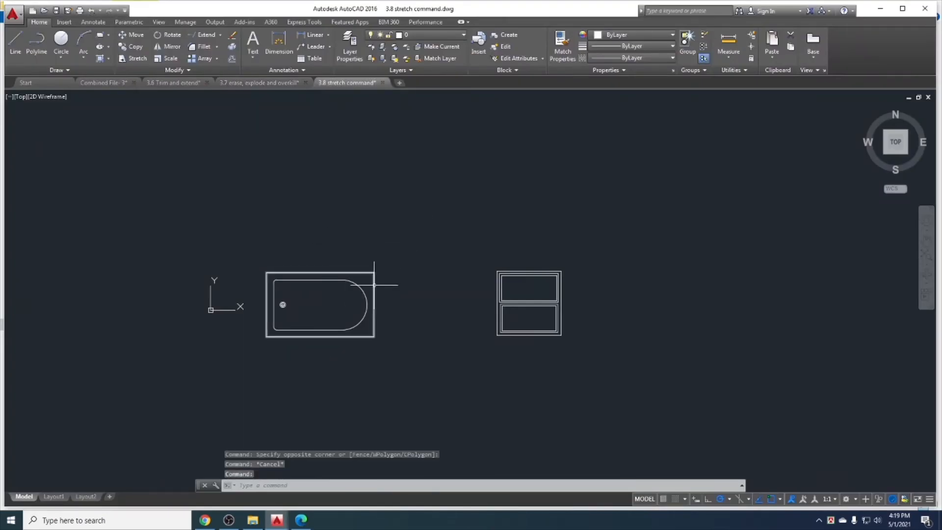
middle_click_drag(340, 248, 318, 234)
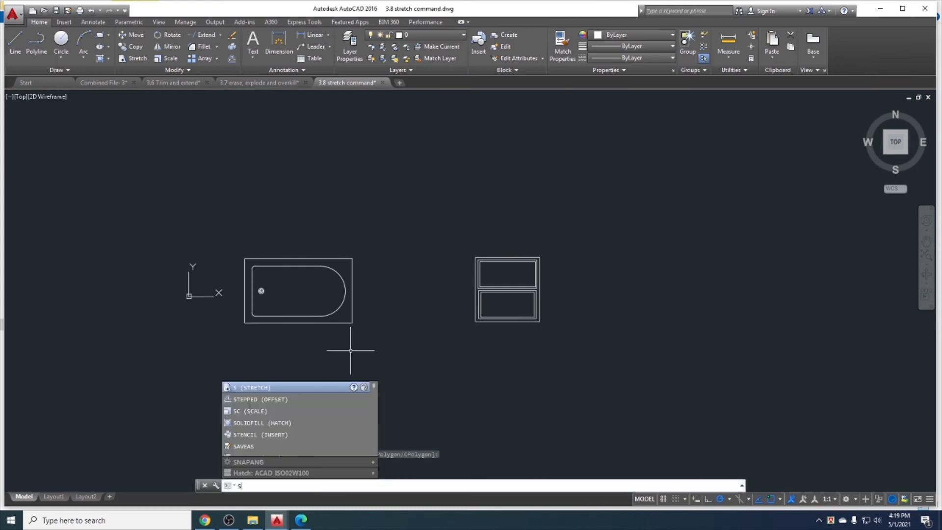
type("re")
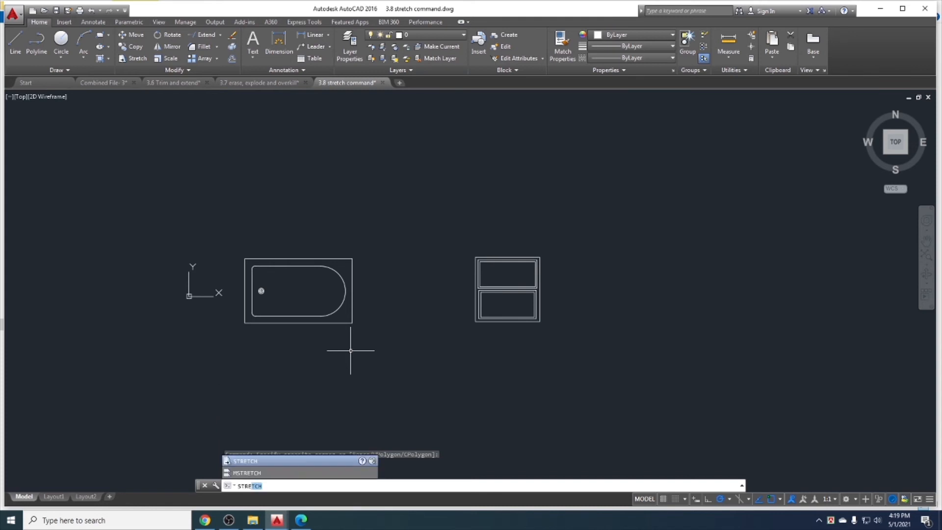
key("Return")
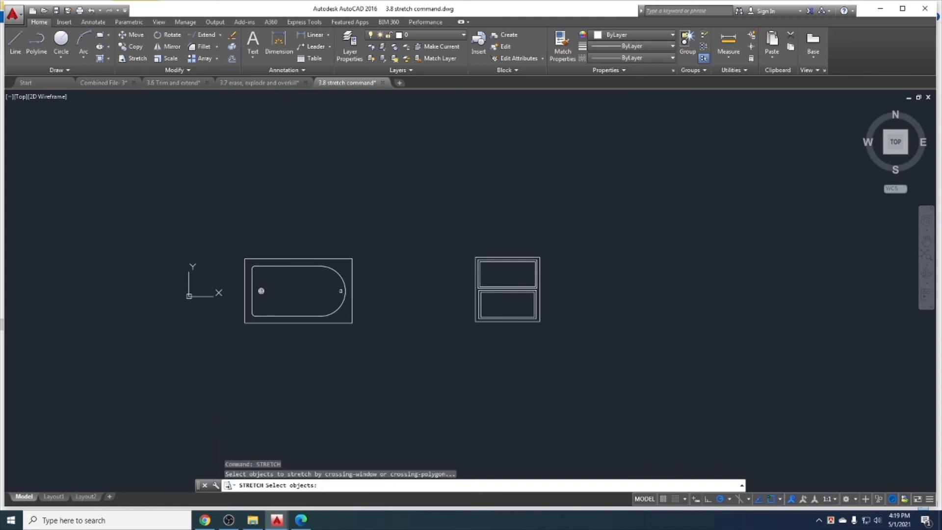
left_click(359, 355)
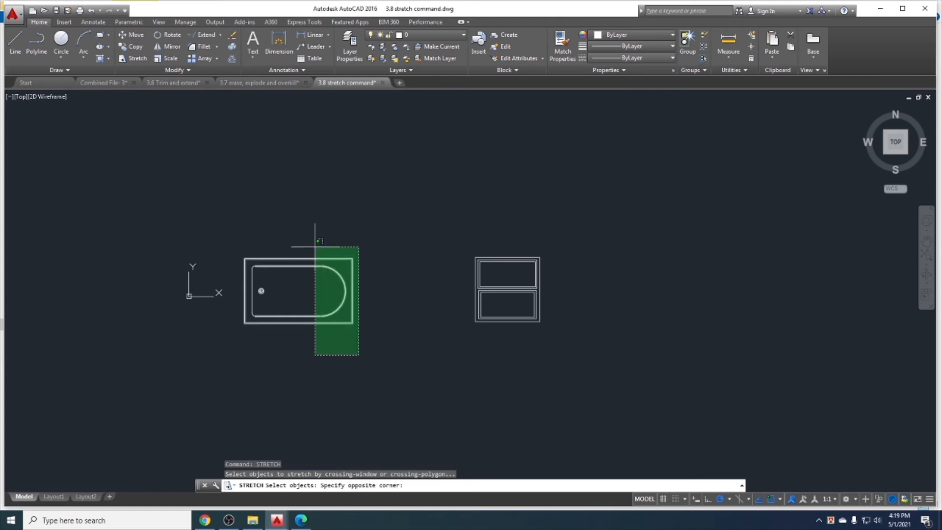
left_click(315, 246)
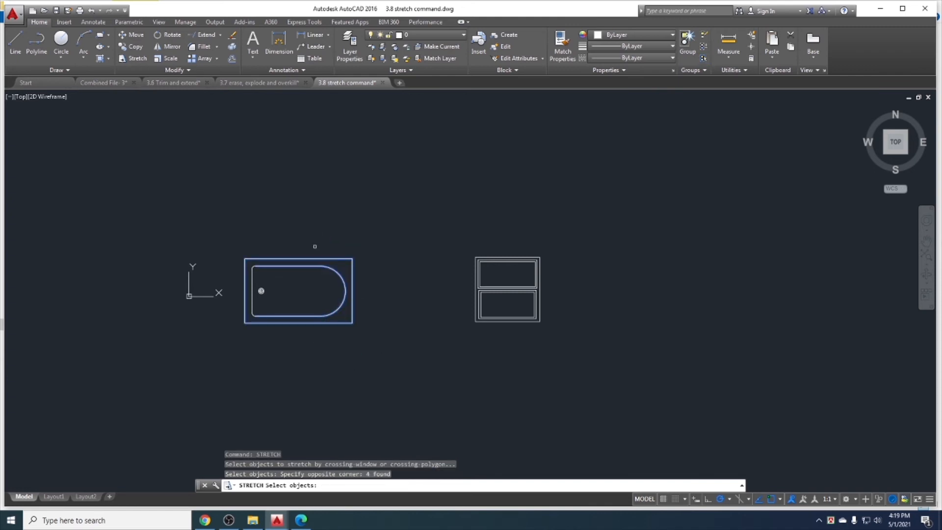
key("Return")
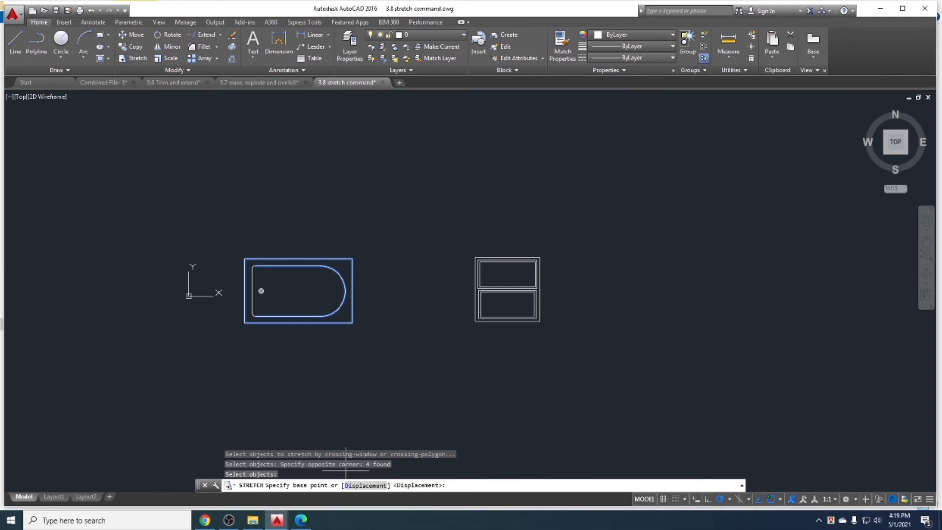
left_click(352, 323)
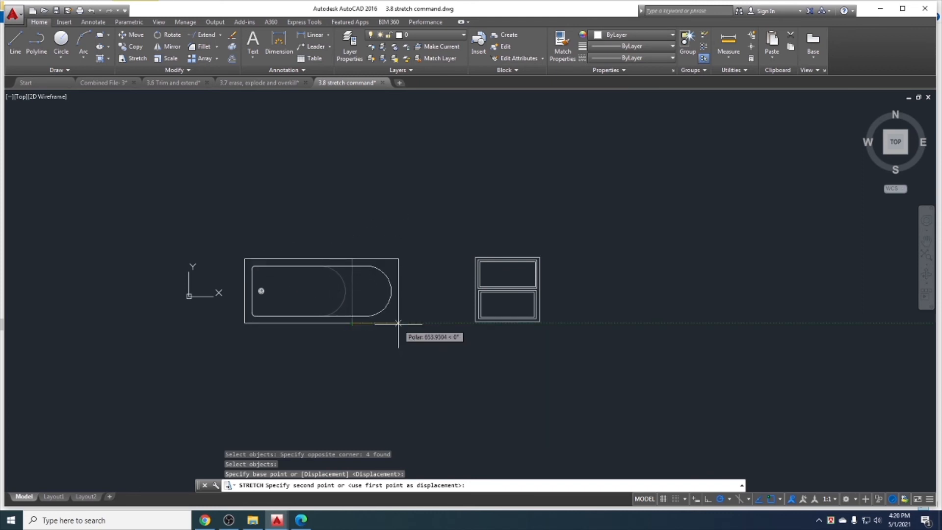
left_click(416, 325)
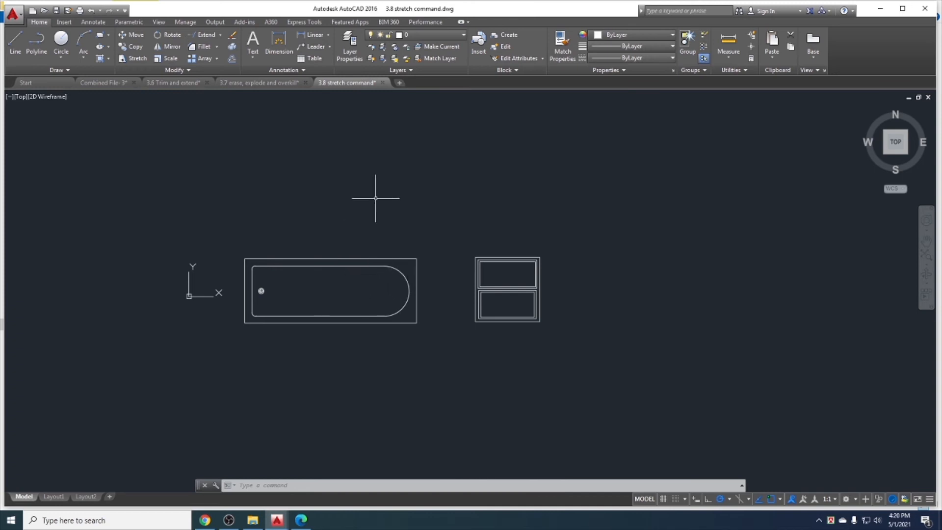
Stretch the bathtub's upper side straight up from the outer rectangle's upper-left corner, and undo both bathtub stretches.
type("st")
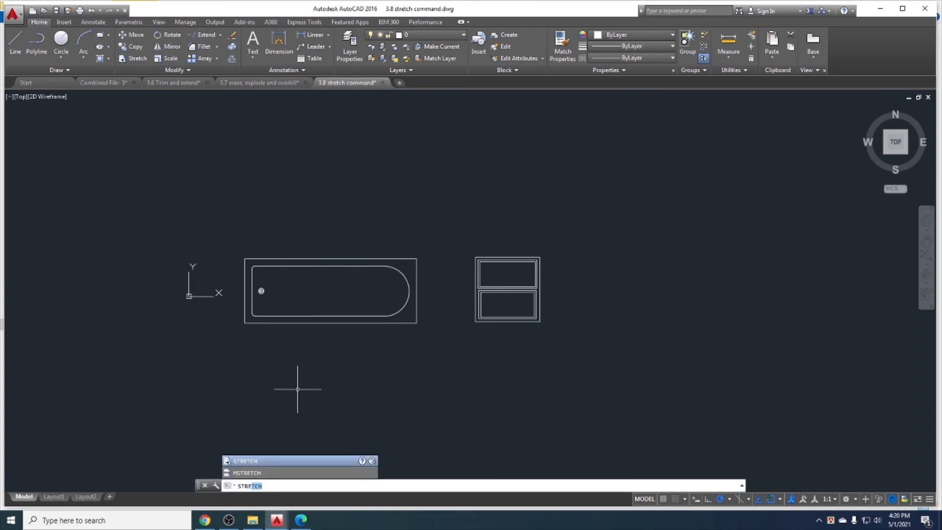
key("Return")
left_click(430, 273)
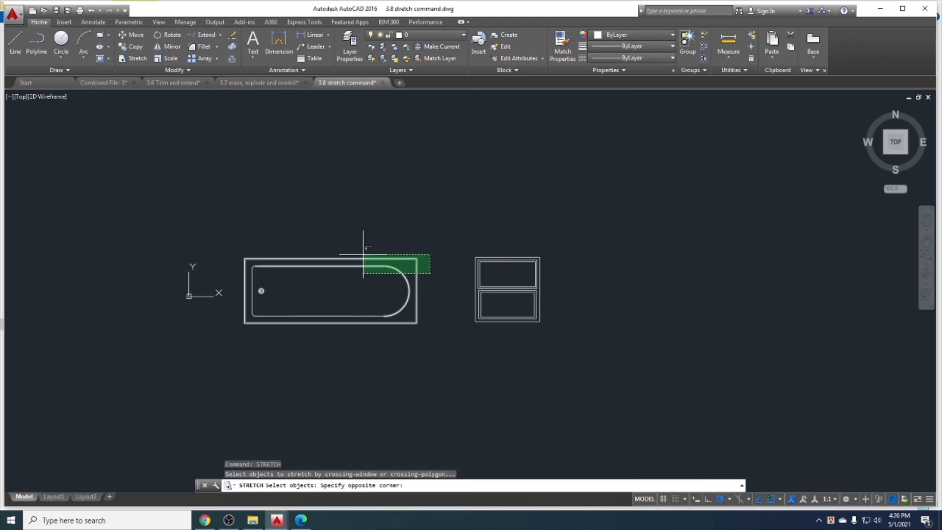
left_click(225, 243)
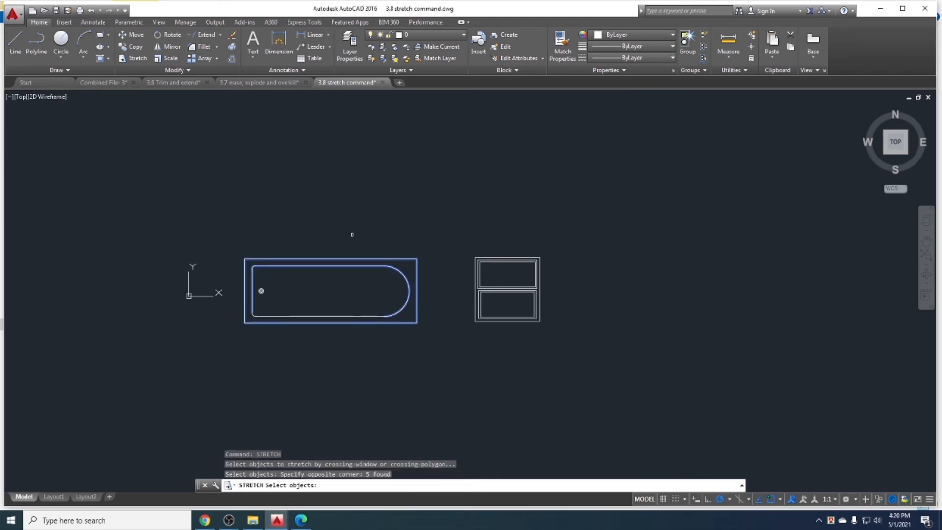
key("Return")
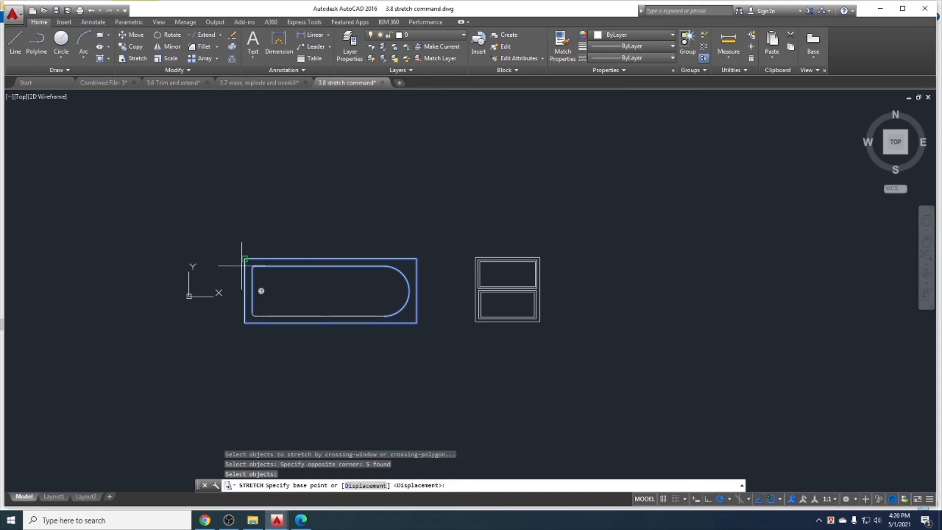
left_click(245, 258)
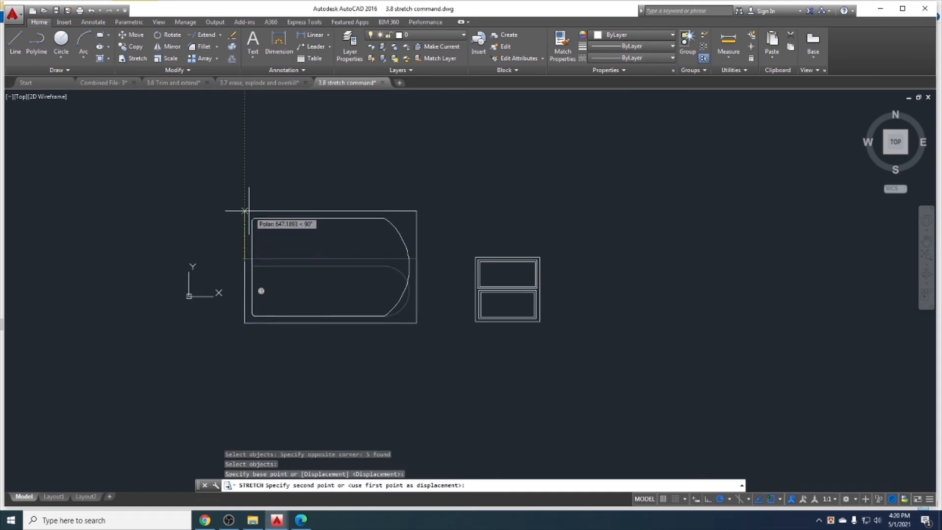
left_click(245, 188)
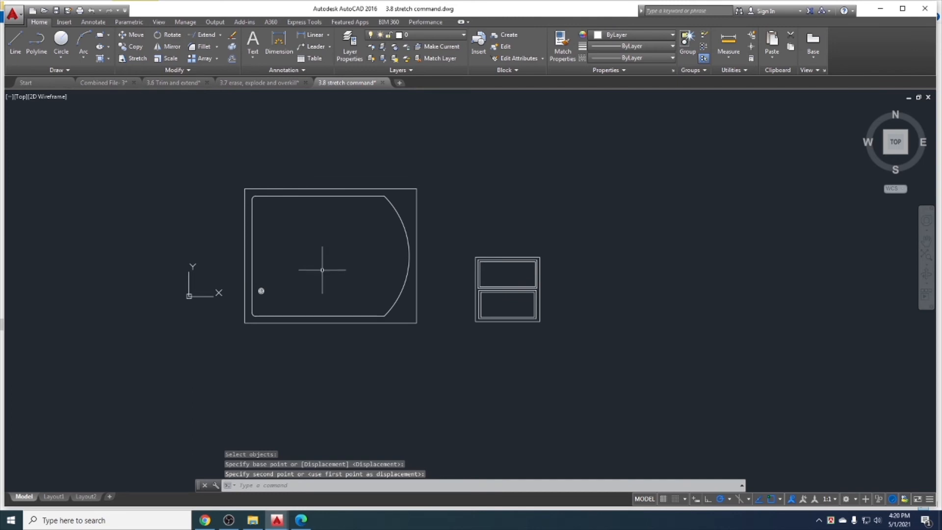
key("ctrl+z")
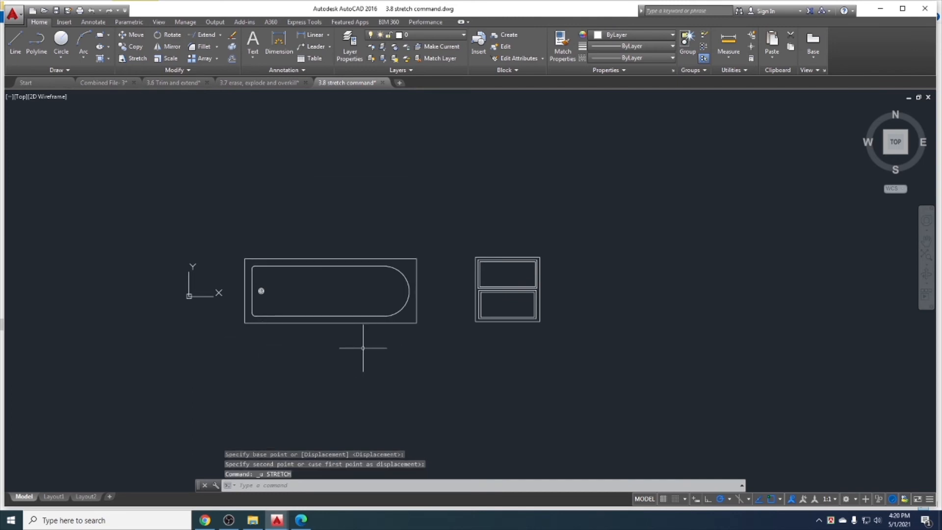
key("ctrl+z")
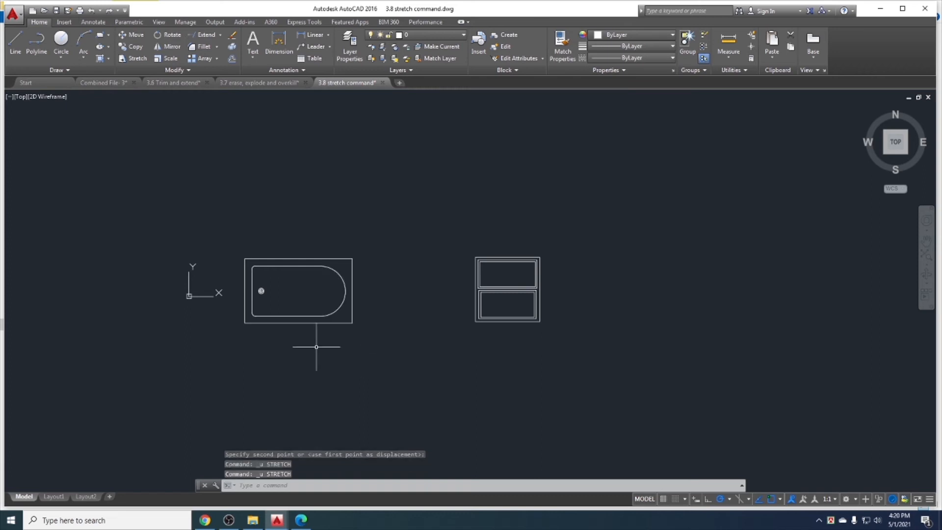
Highlight "Break and Join" in the AutoCad Course Content PDF, and open 3.9 Break and join.dwg from the Cad File folder.
left_click(301, 519)
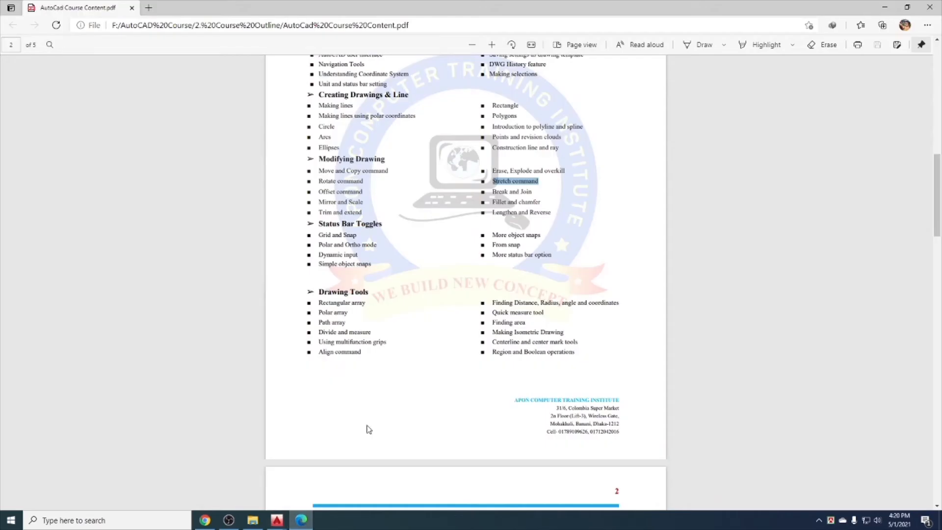
left_click_drag(532, 192, 492, 192)
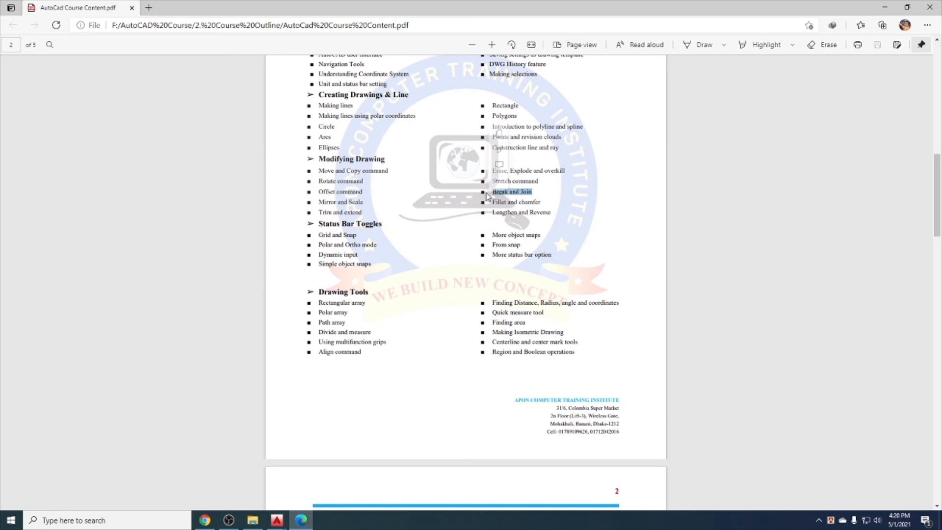
mouse_move(253, 520)
left_click(237, 491)
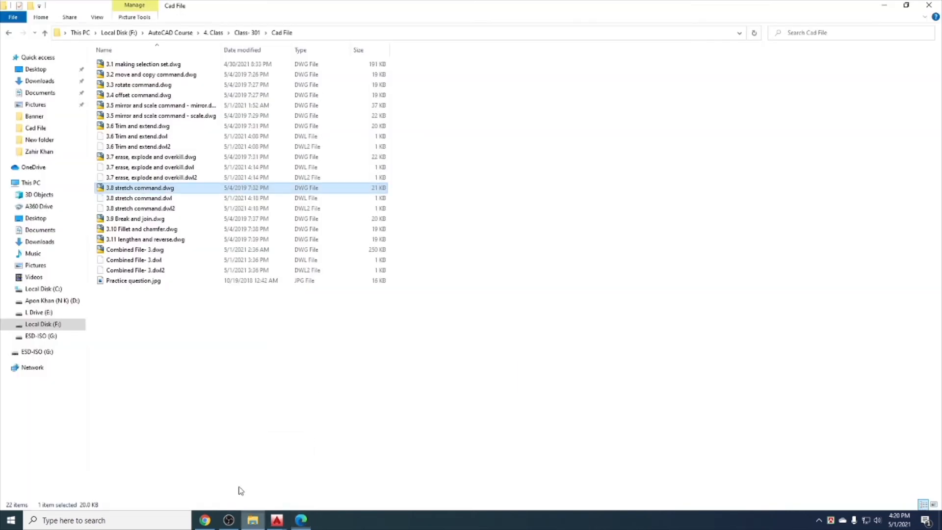
double_click(133, 219)
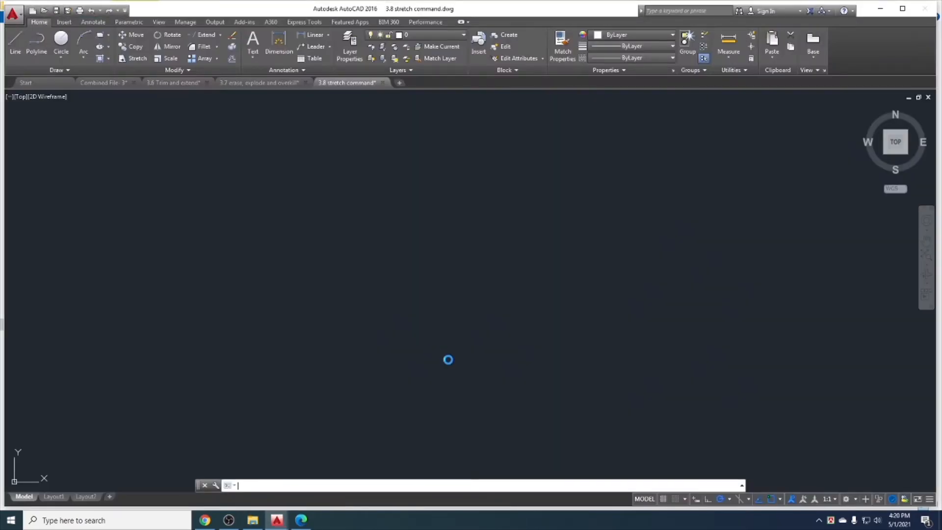
middle_click_drag(435, 346, 376, 322)
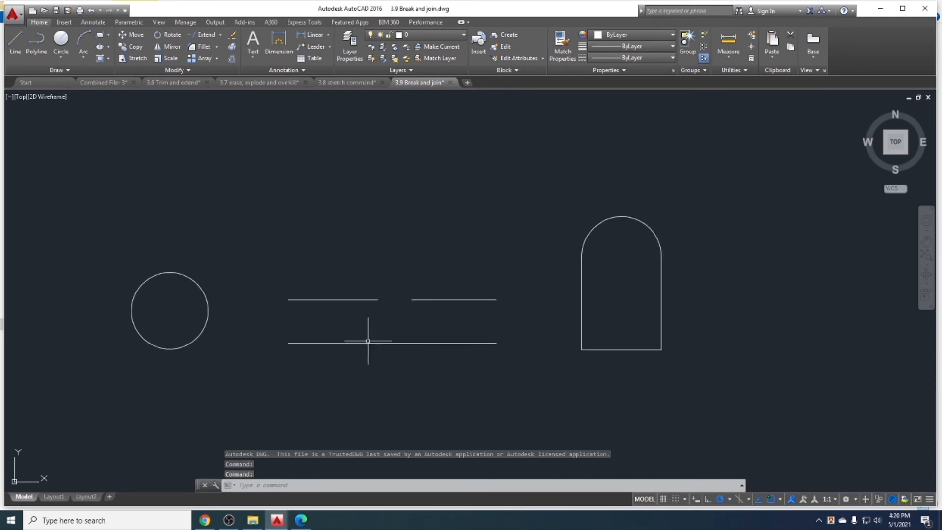
Join the two separated upper line segments by picking each one, check the joined line by selecting it, and undo the join.
left_click(174, 69)
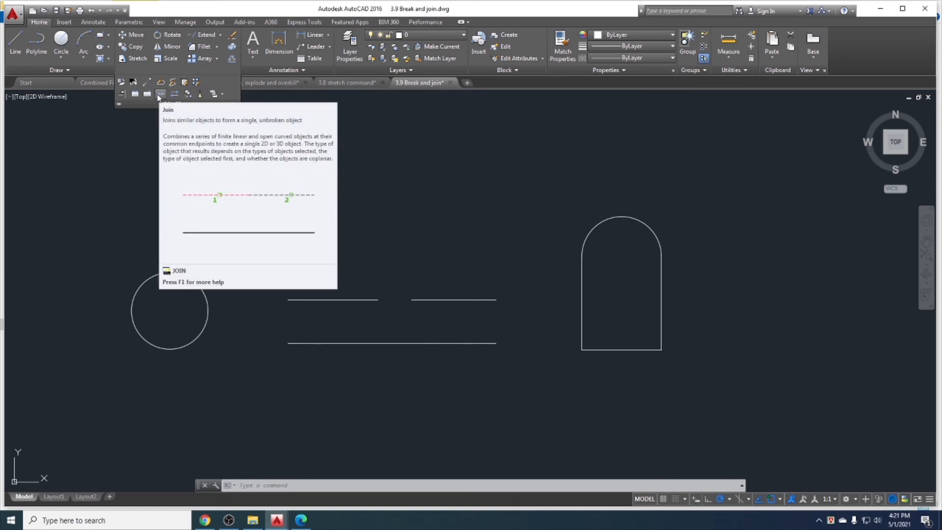
left_click(160, 97)
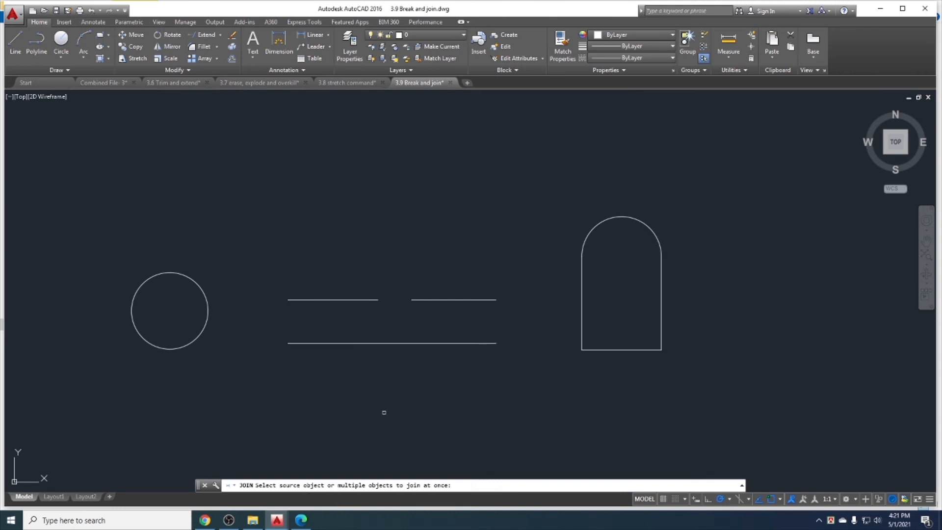
left_click(351, 301)
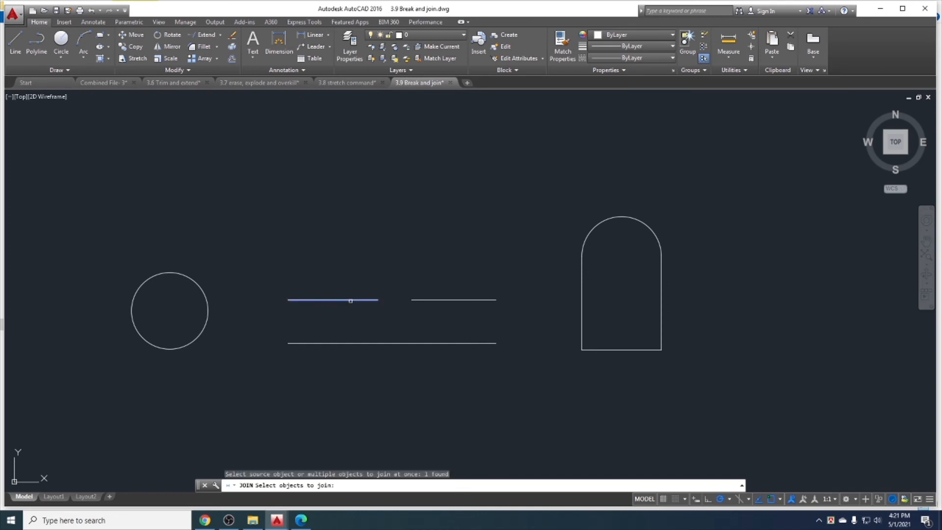
left_click(420, 301)
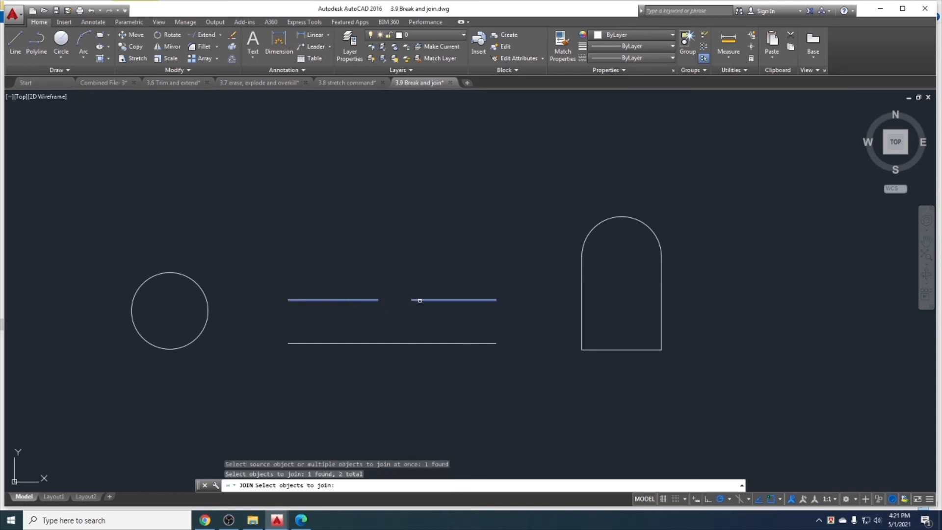
key("Return")
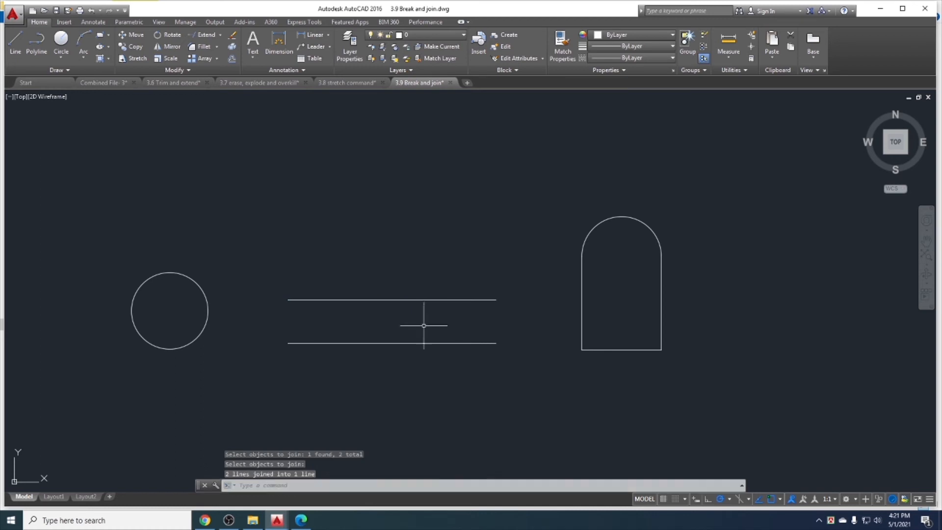
left_click(388, 300)
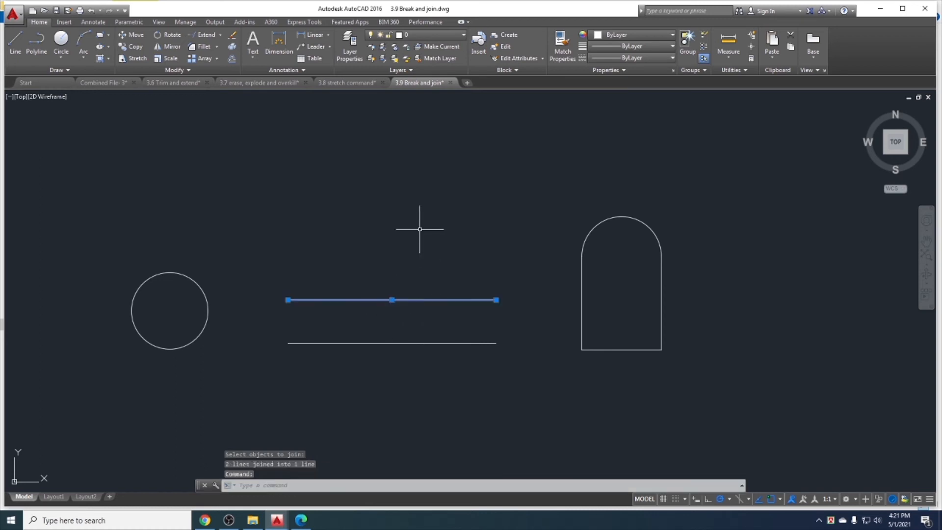
key("Escape")
key("ctrl+z")
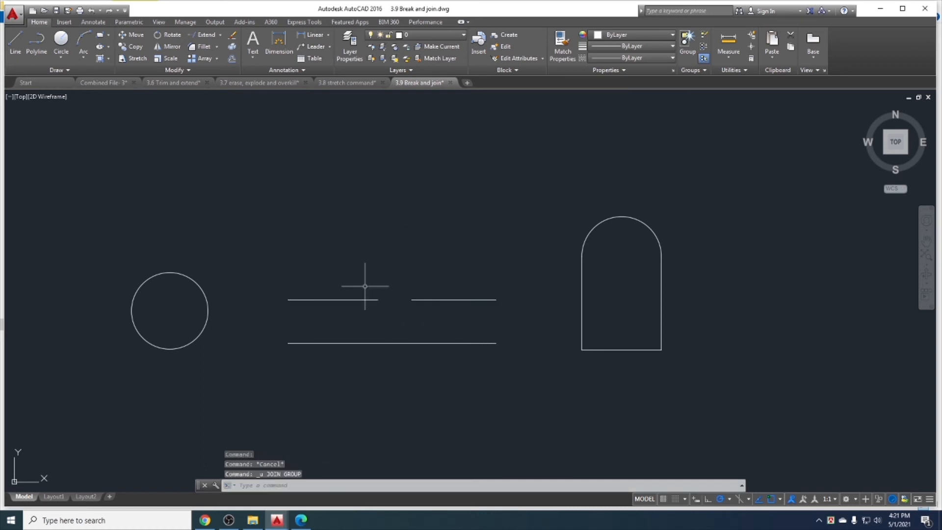
Join the two upper line segments again by selecting both with one crossing window, and undo the join.
left_click(176, 70)
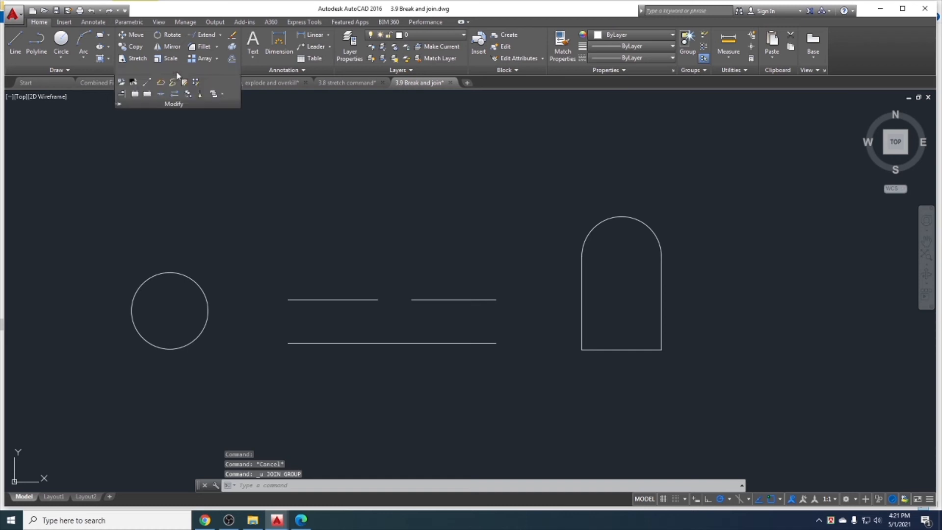
left_click(153, 96)
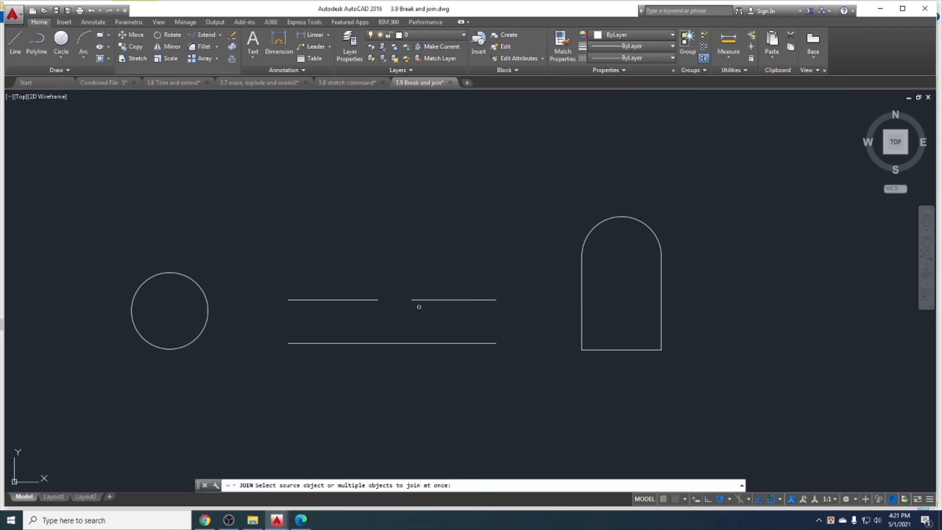
left_click(438, 314)
left_click(352, 277)
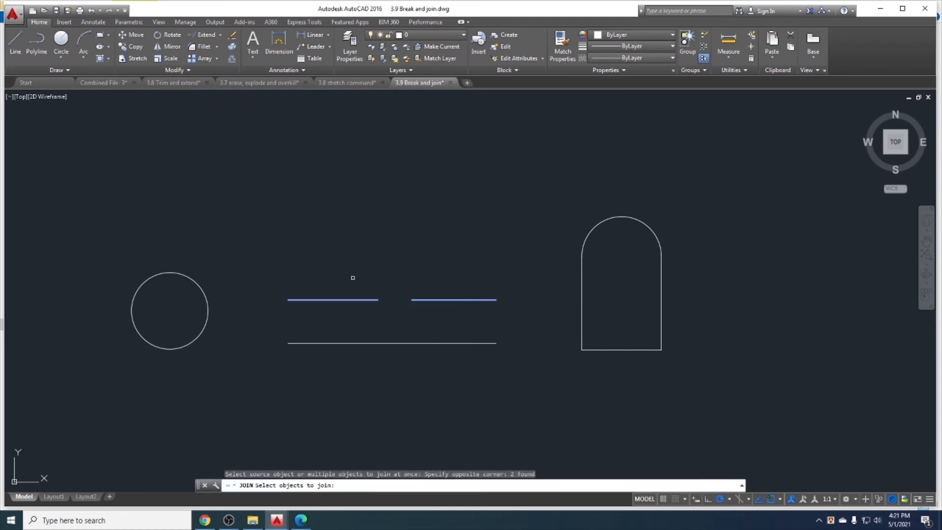
key("Return")
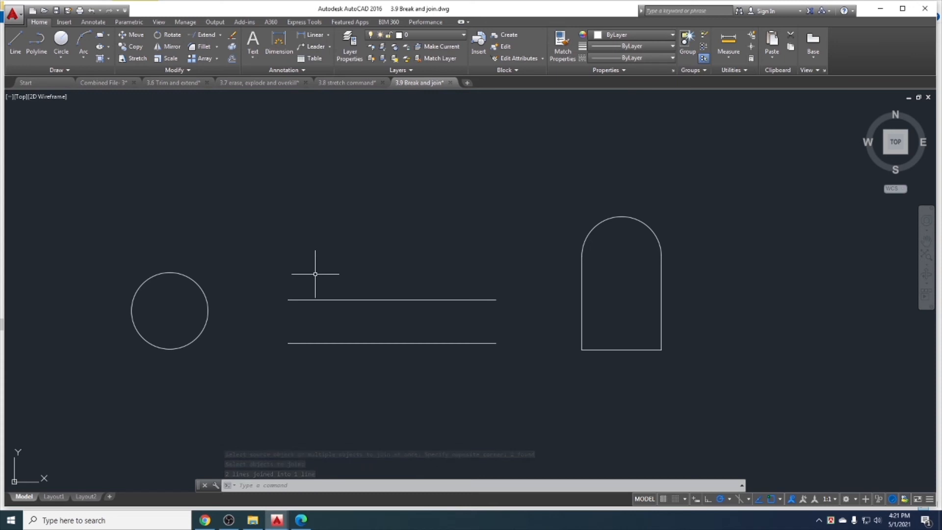
key("ctrl+z")
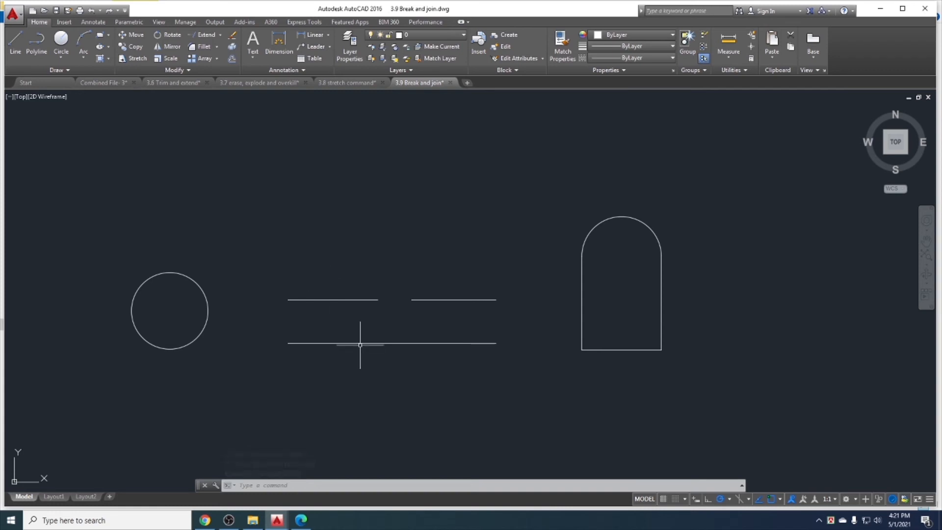
Break a short gap around the middle of the lower horizontal line, and undo the break.
left_click(346, 339)
left_click(312, 316)
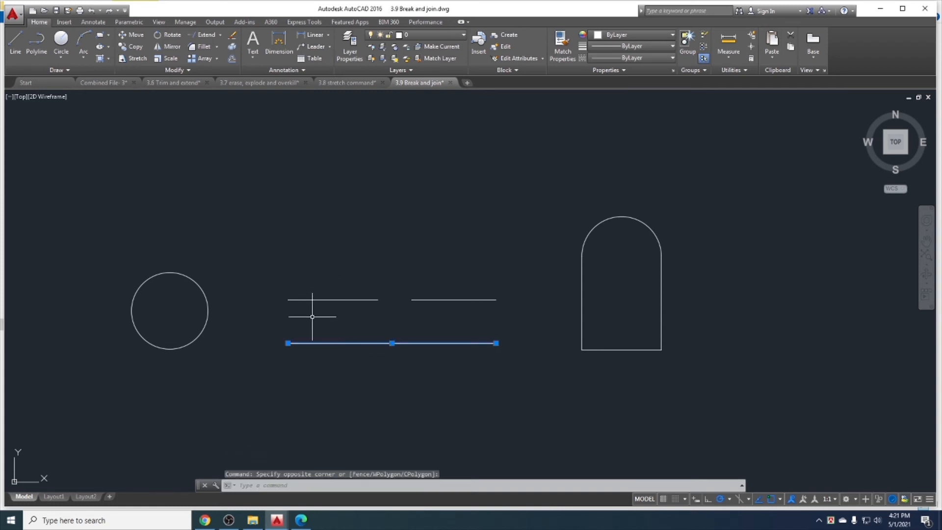
type("break")
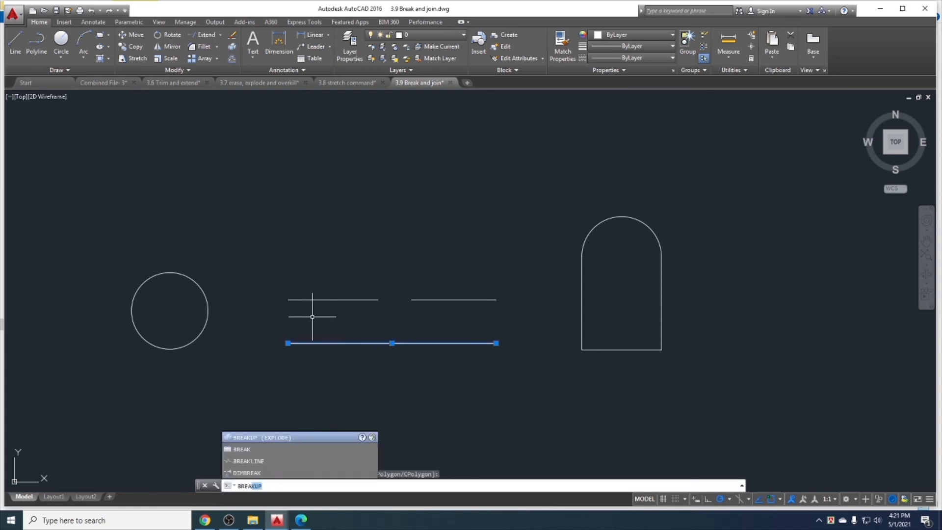
key("Return")
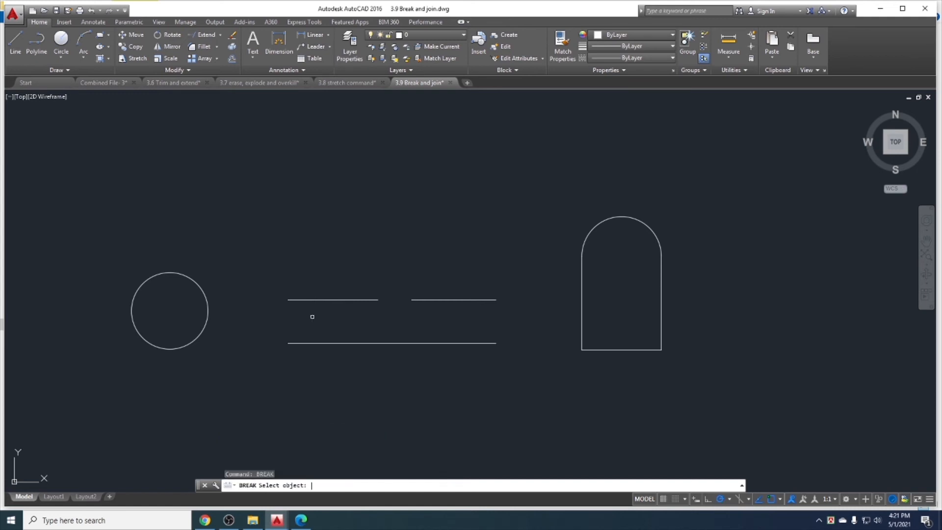
left_click(374, 345)
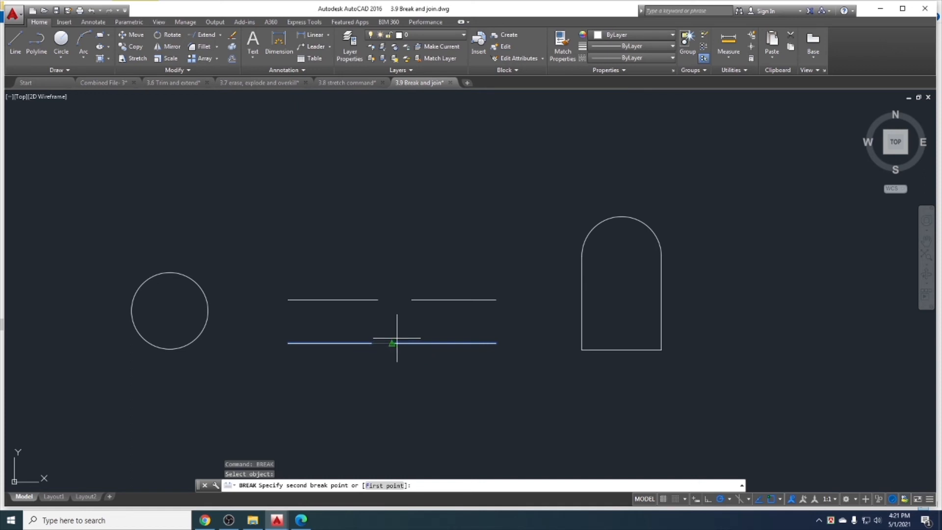
left_click(414, 343)
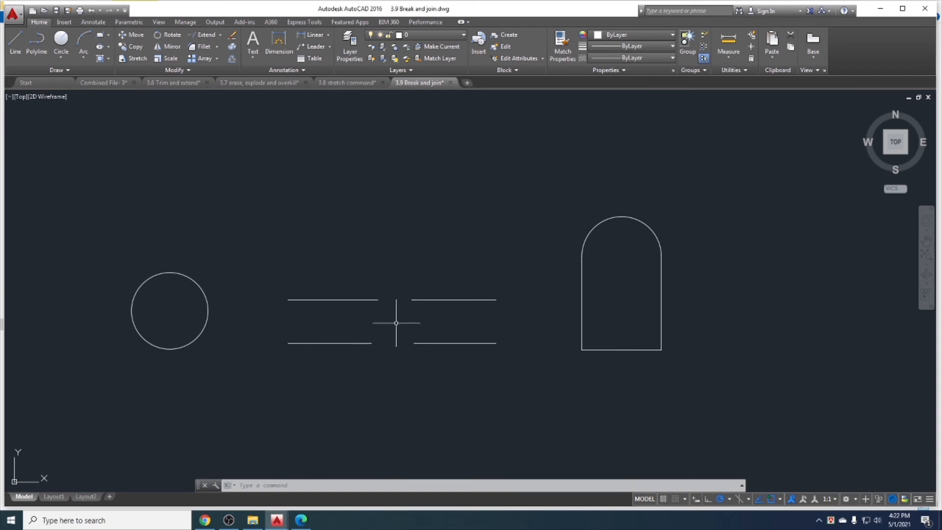
key("ctrl+z")
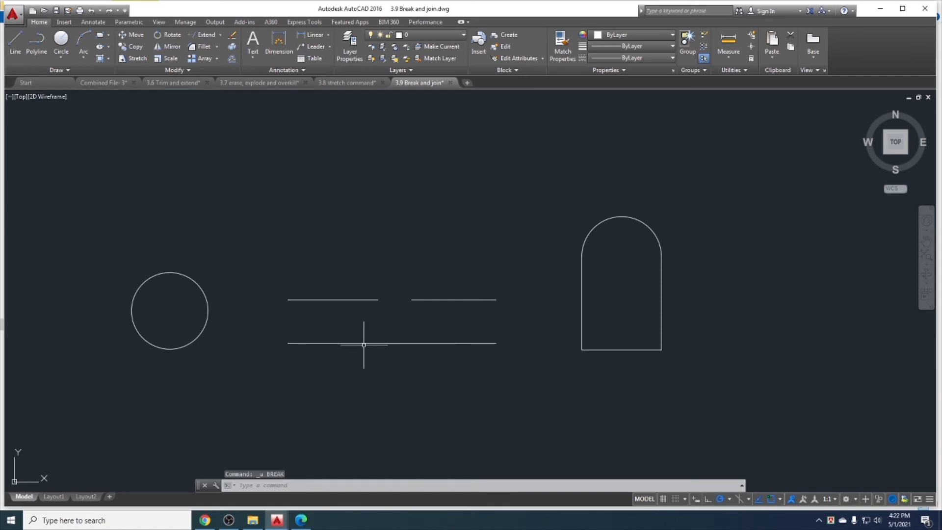
Break the lower horizontal line again, picking two points on either side of its midpoint to leave a wider gap.
type("b")
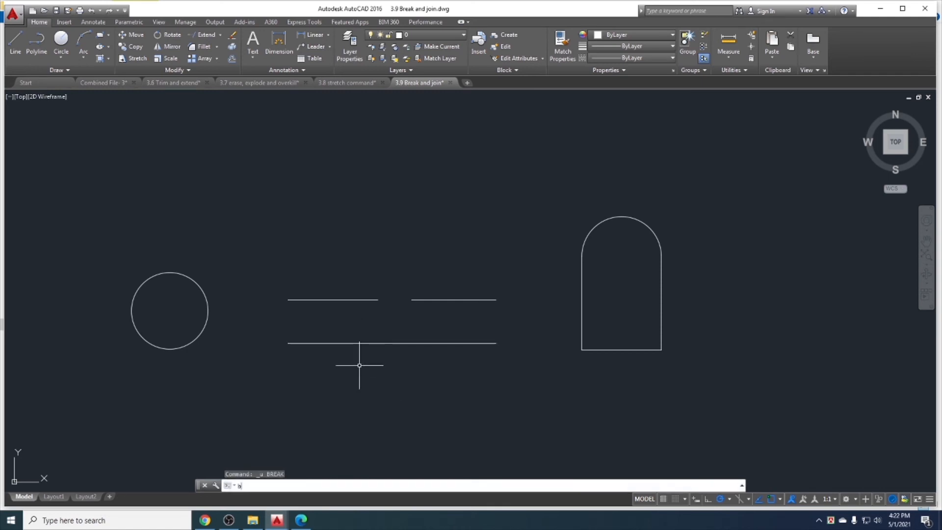
key("Return")
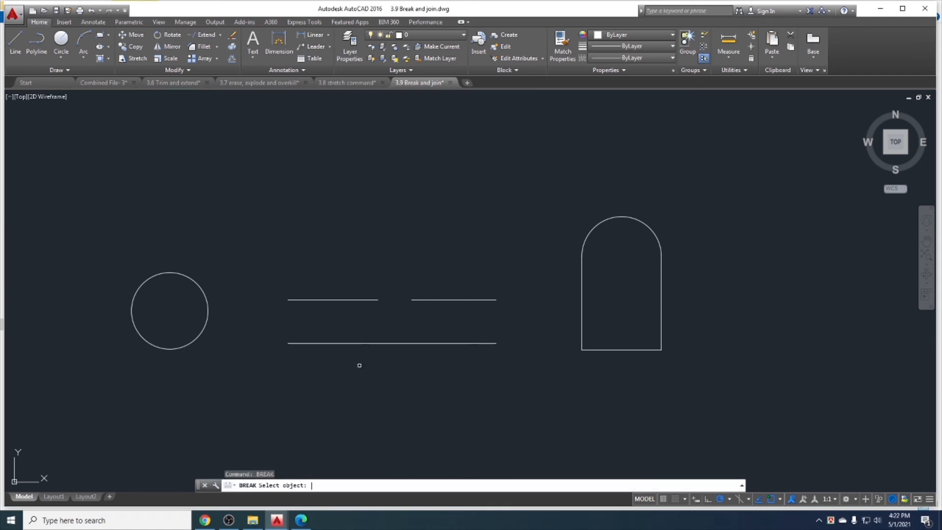
left_click(359, 343)
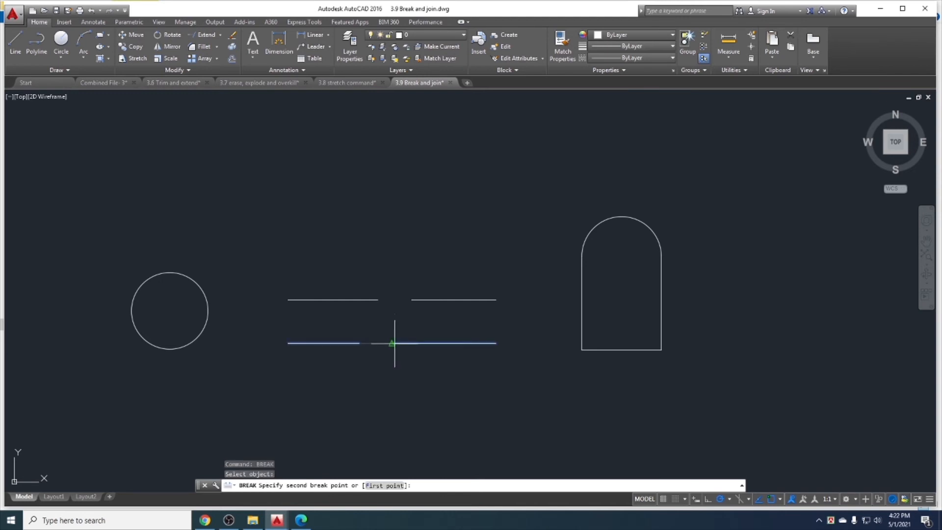
left_click(419, 343)
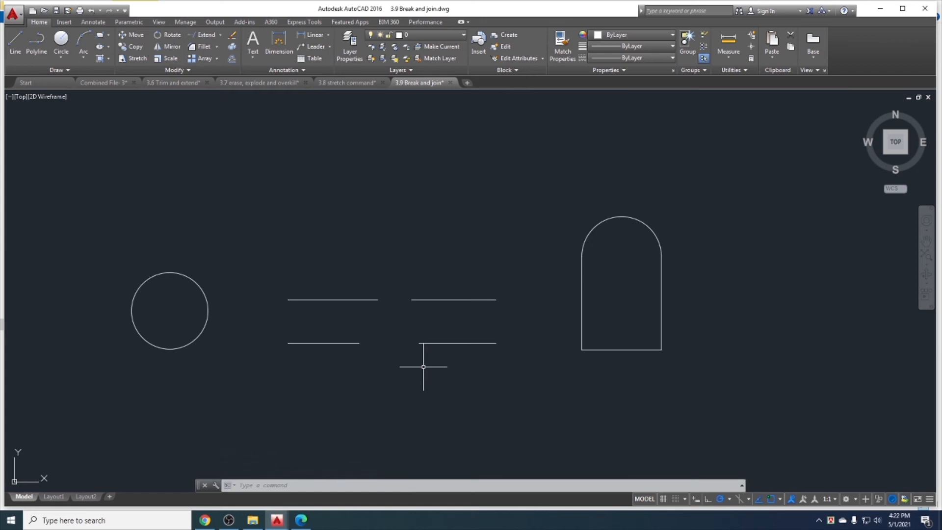
Break the circle counterclockwise from its right quadrant to its top quadrant, removing the upper-right quarter.
middle_click_drag(308, 360, 546, 342)
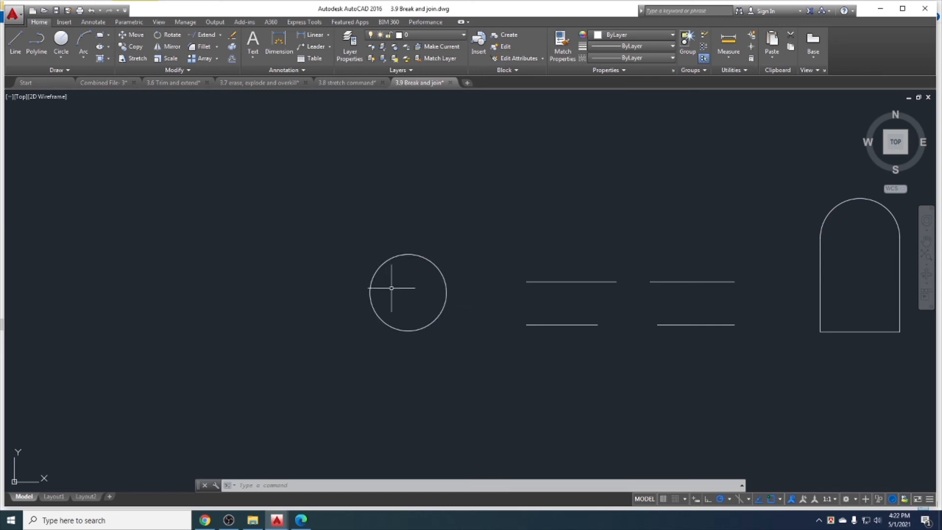
type("break")
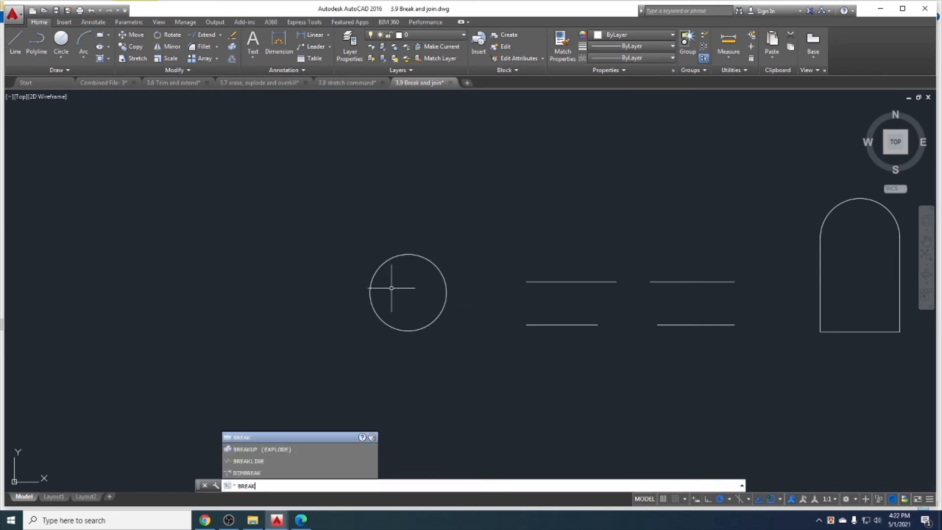
key("Return")
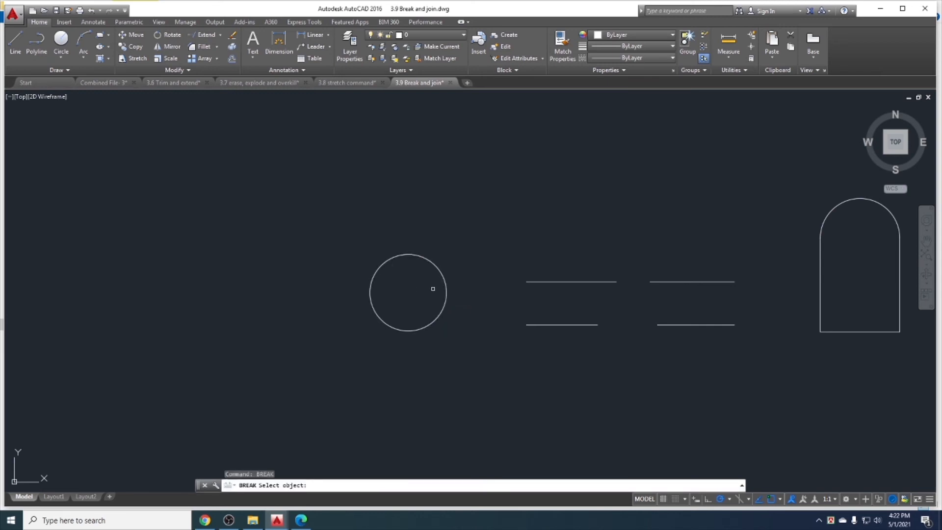
left_click(446, 293)
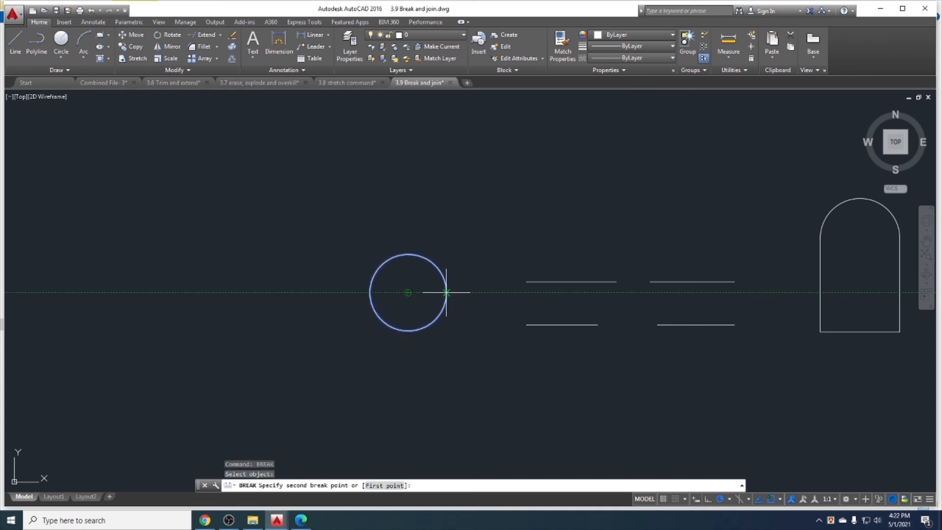
left_click(406, 255)
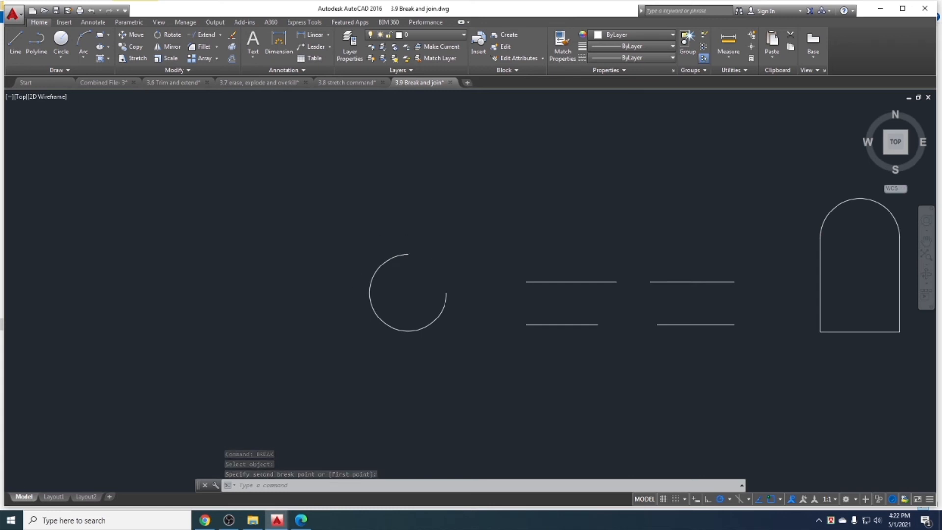
scroll(435, 294, "down", 4)
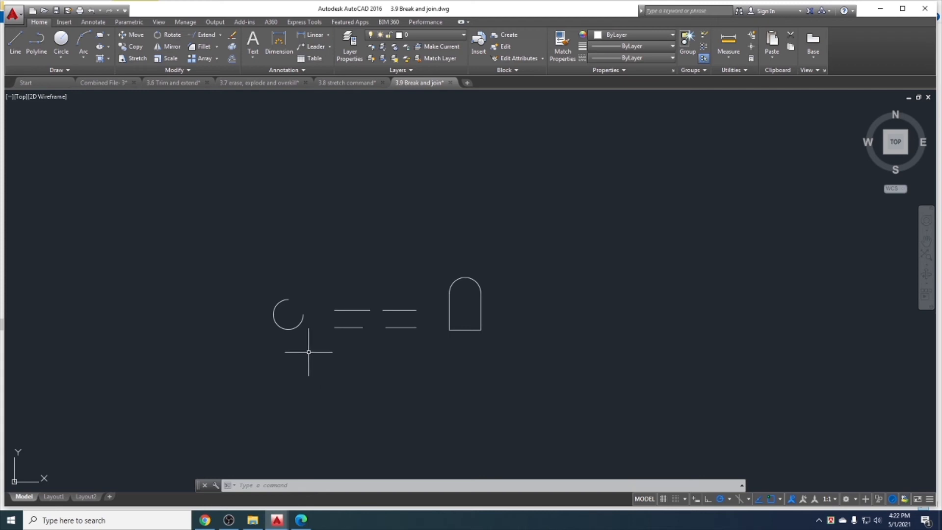
Highlight "Fillet and chamfer" in the AutoCad Course Content PDF, and open 3.10 Fillet and chamfer.dwg from the Cad File folder.
left_click(902, 8)
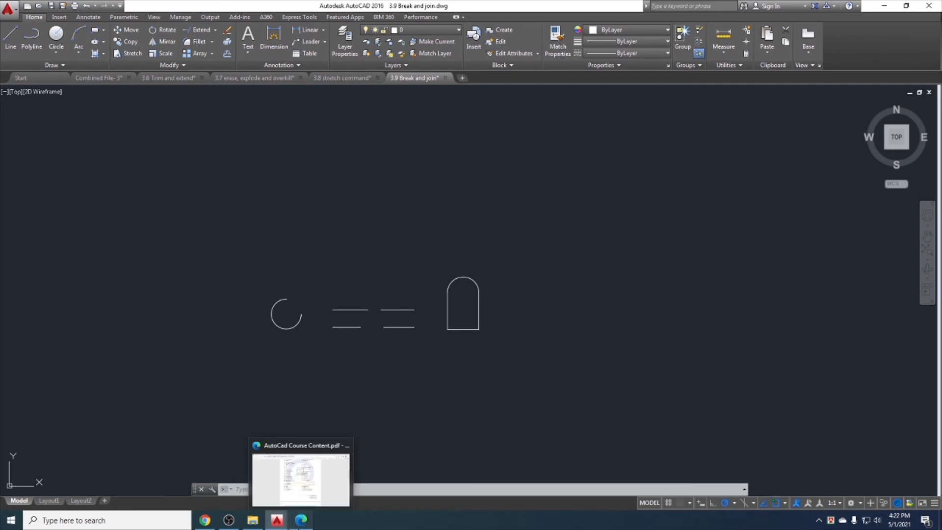
left_click(301, 520)
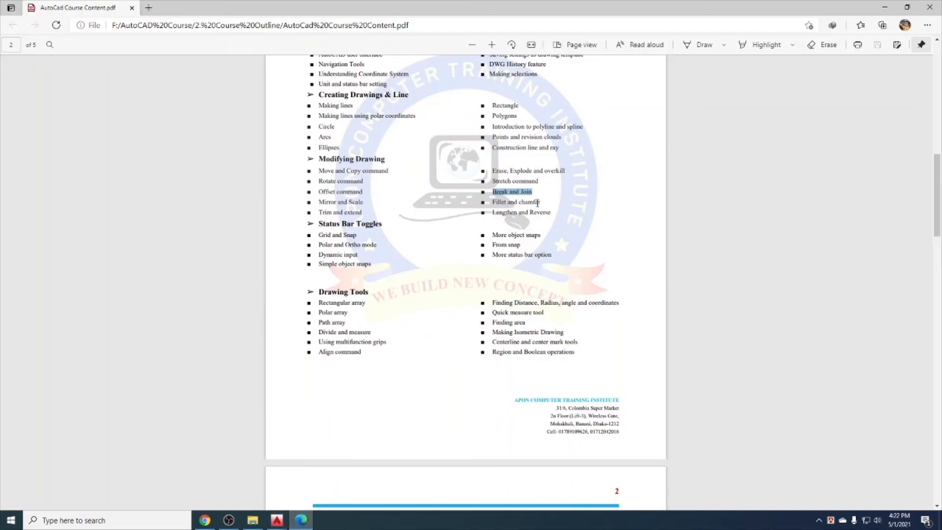
left_click_drag(540, 202, 489, 203)
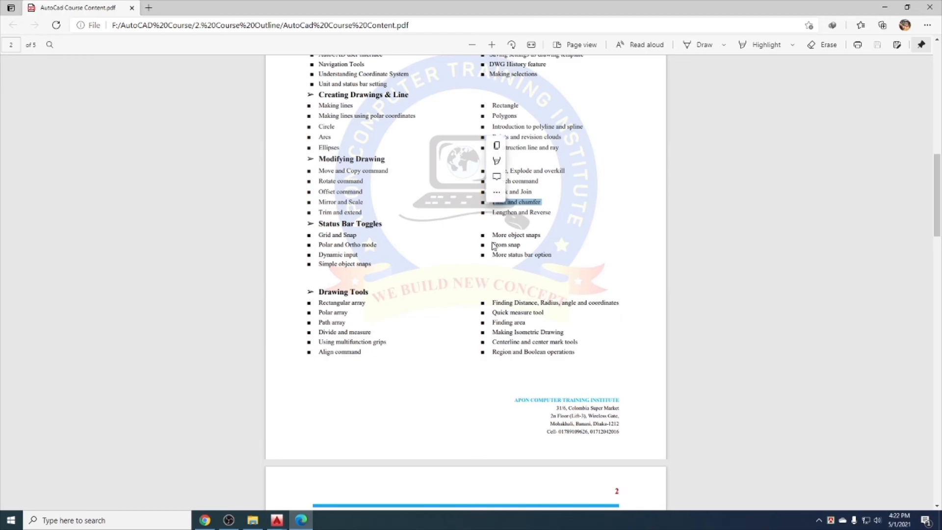
left_click(885, 6)
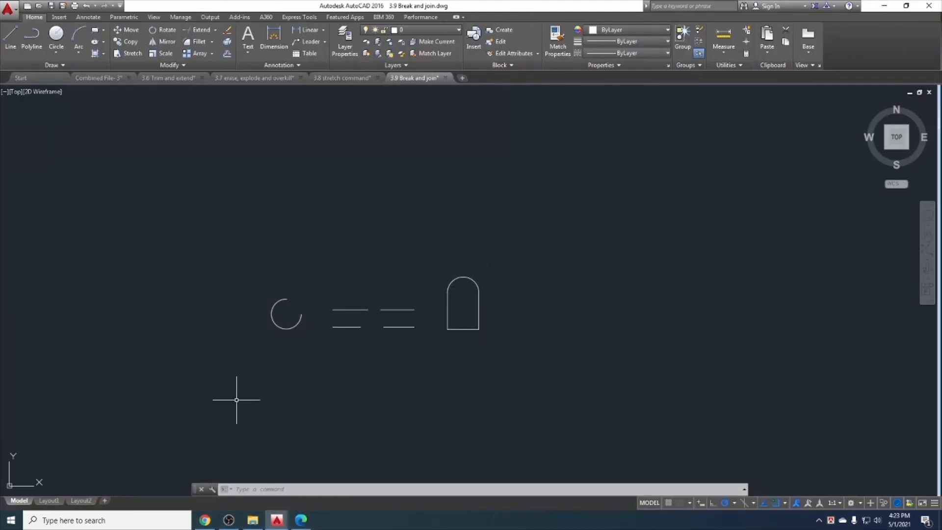
left_click(253, 519)
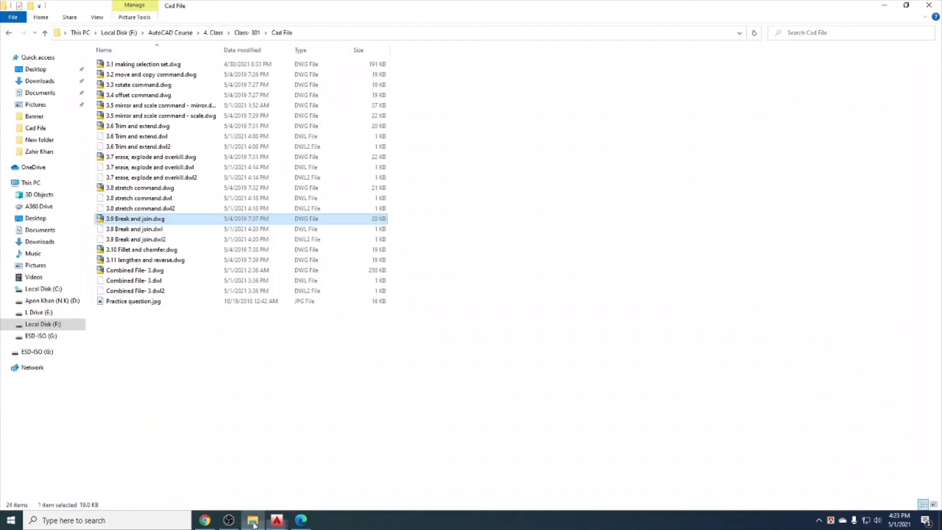
double_click(176, 250)
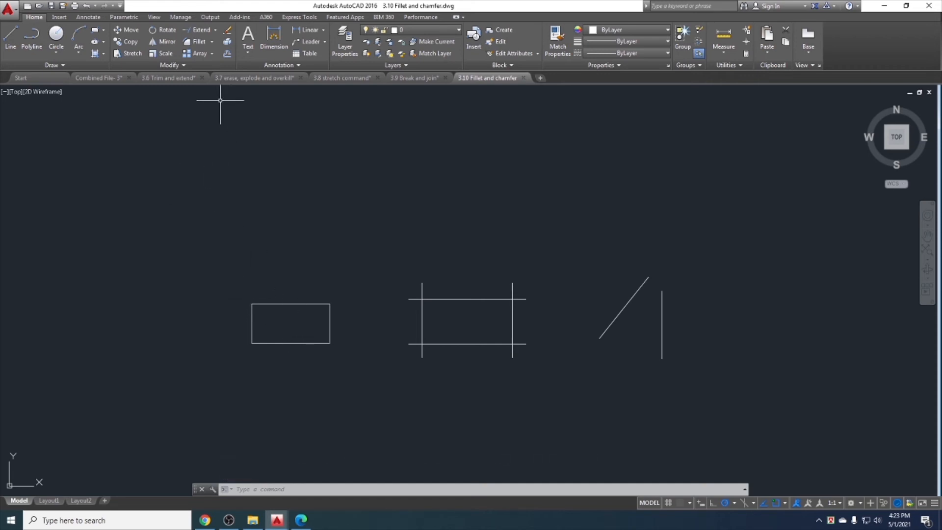
Try to fillet the rectangle's upper-left corner with the current radius, picking its top side and then its left side.
left_click(212, 42)
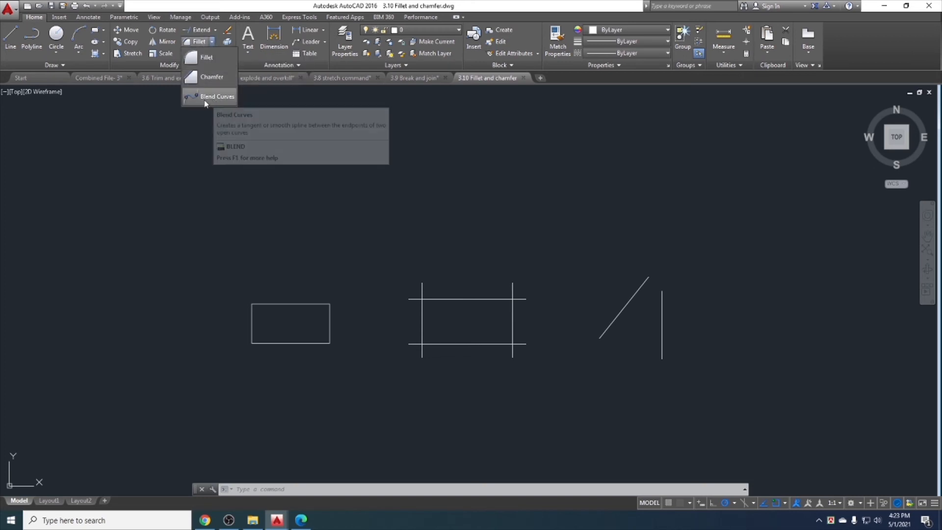
left_click(191, 58)
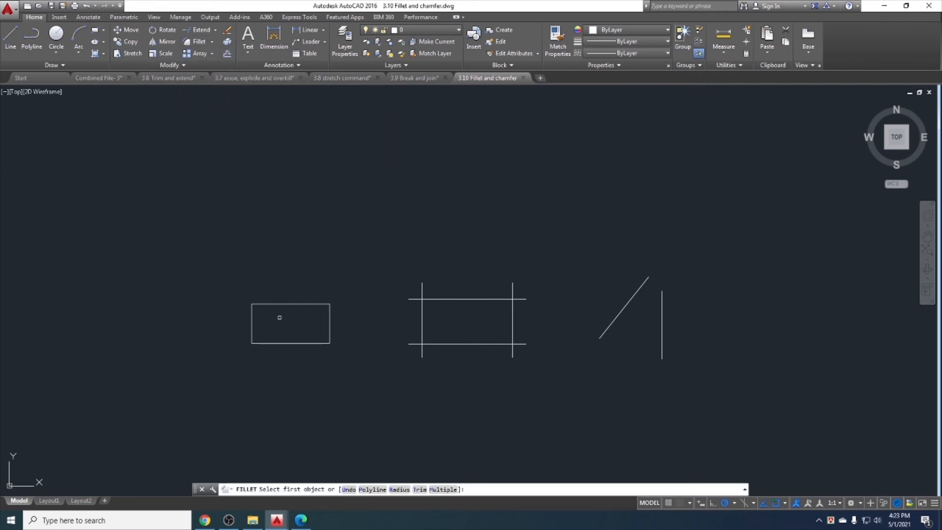
left_click(259, 305)
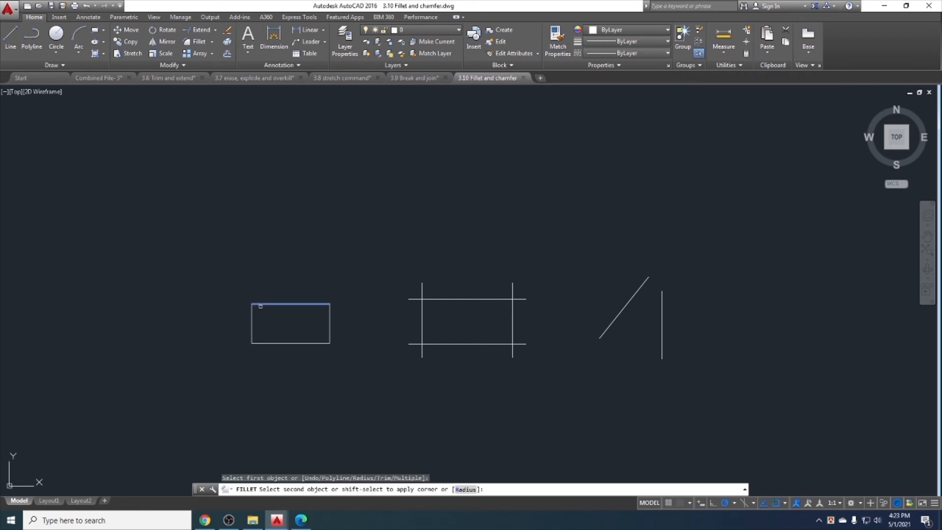
left_click(252, 314)
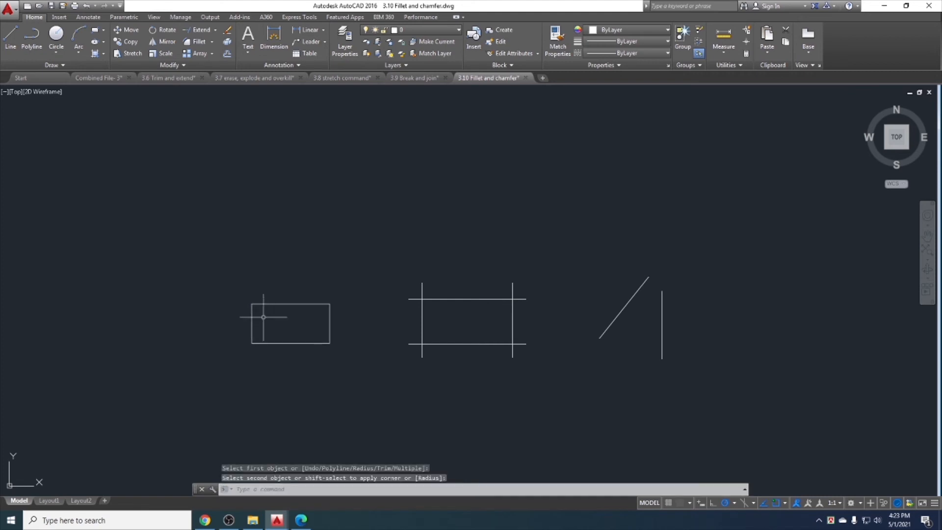
scroll(264, 314, "up", 5)
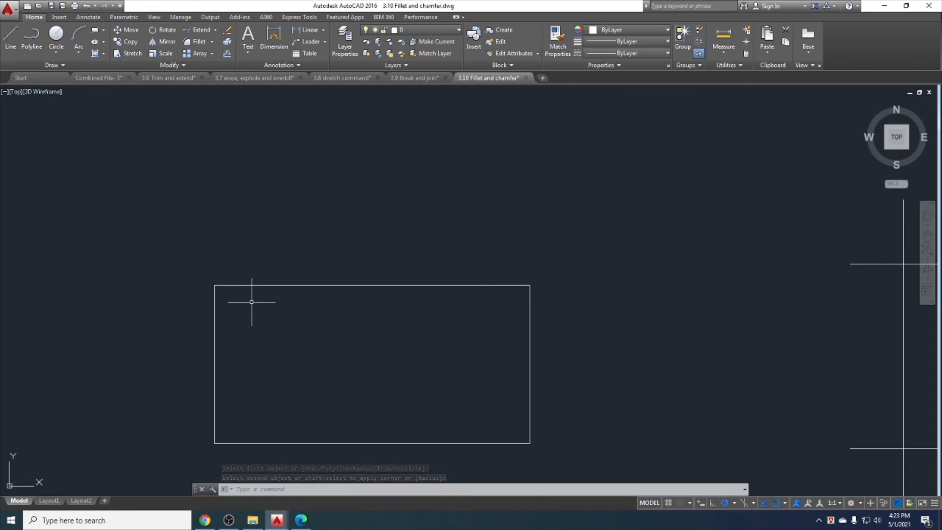
Try the upper-left corner fillet again, picking the left side before the top side, and check the rectangle by selecting it.
left_click(198, 42)
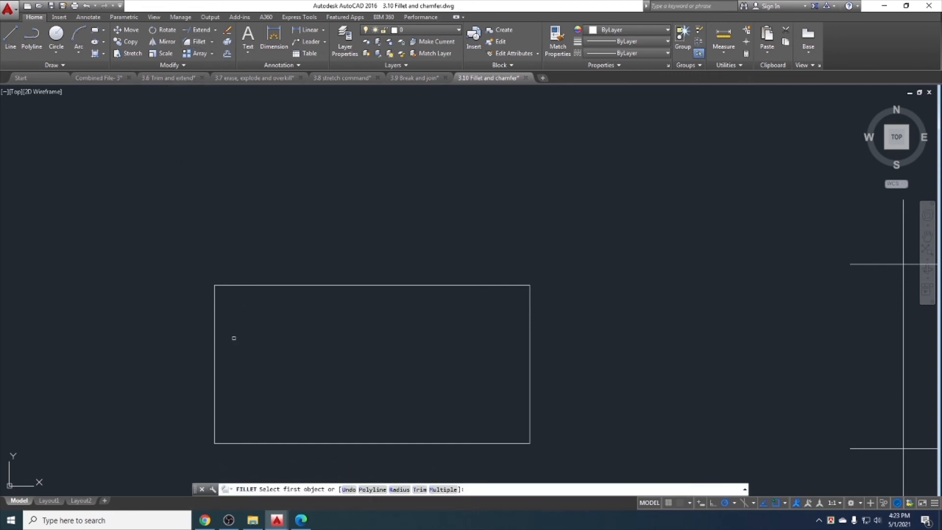
left_click(213, 312)
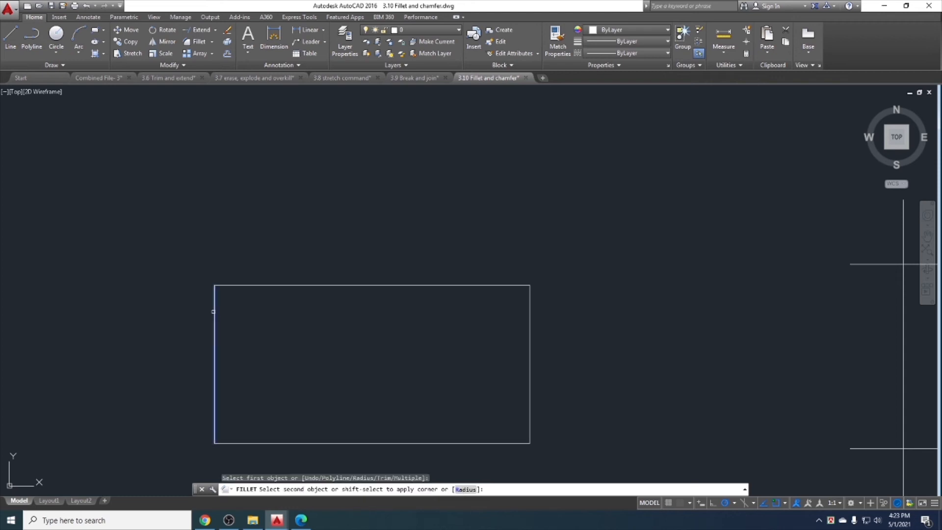
left_click(235, 285)
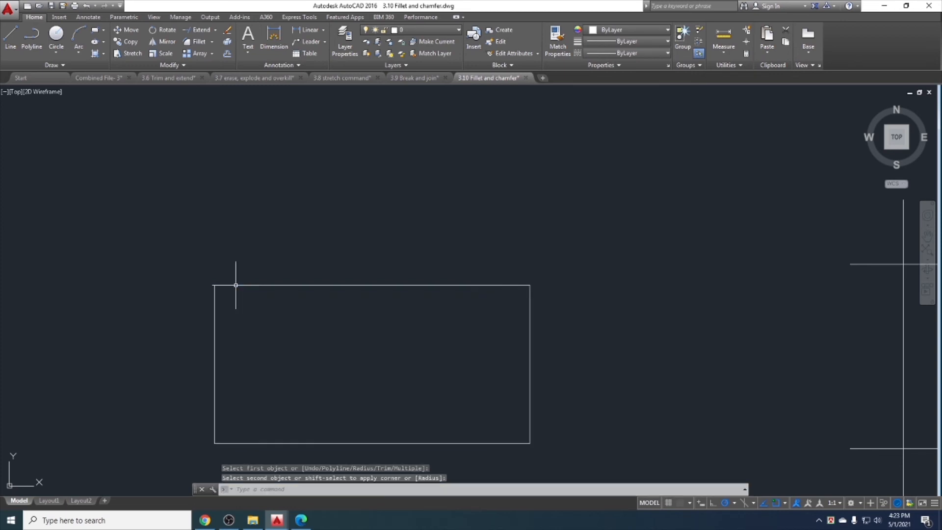
left_click(246, 313)
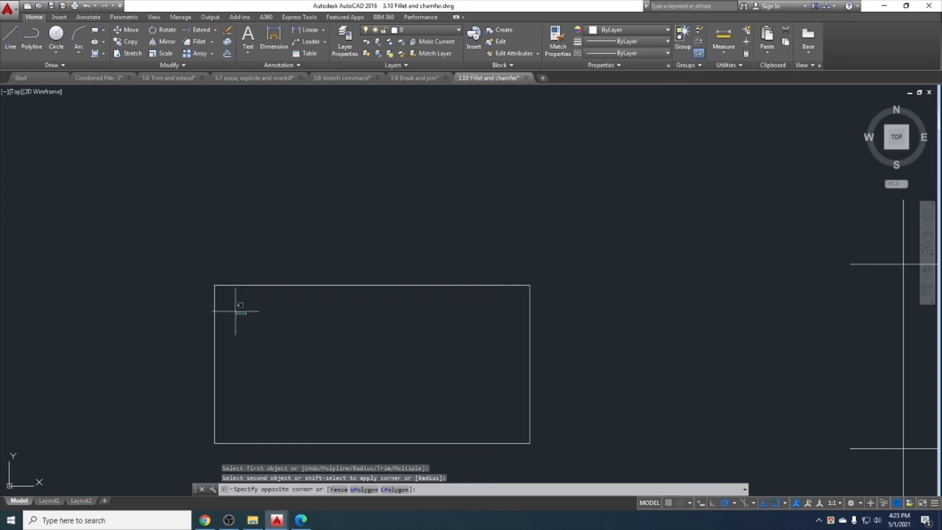
left_click(201, 255)
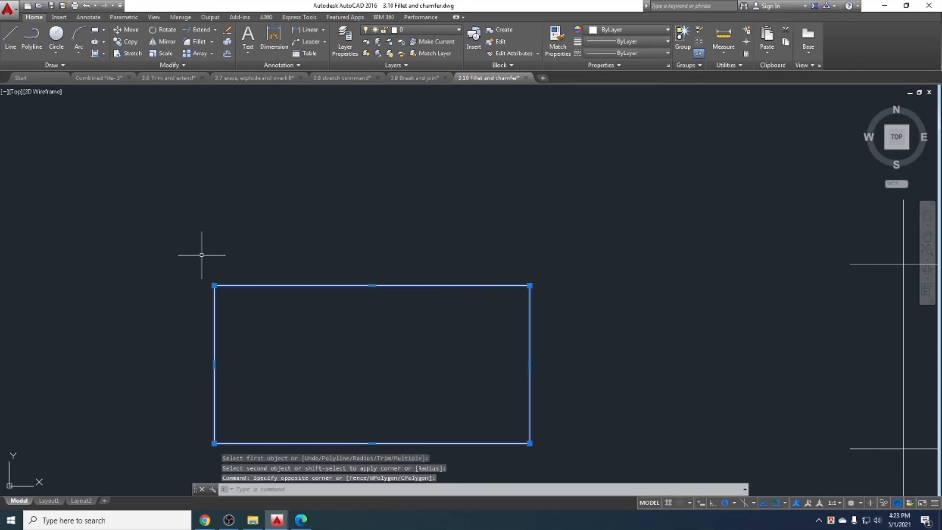
left_click(196, 42)
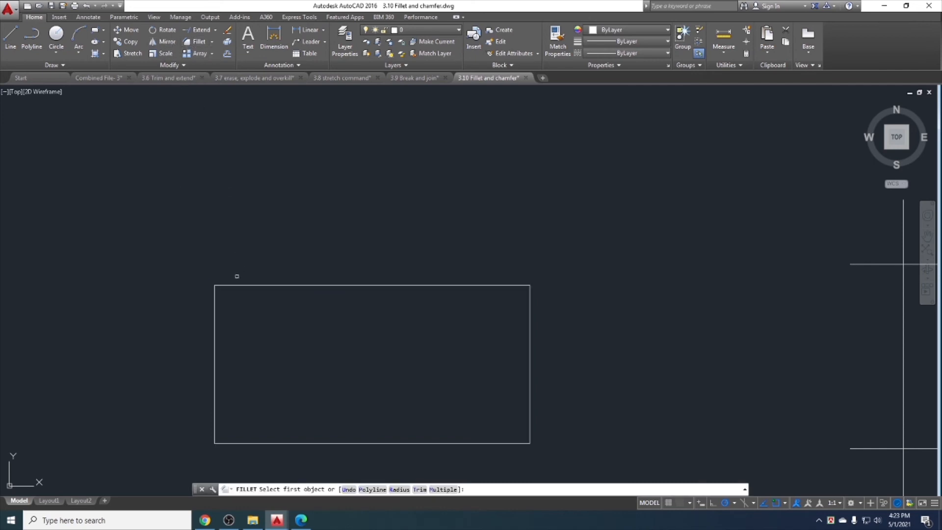
left_click(399, 489)
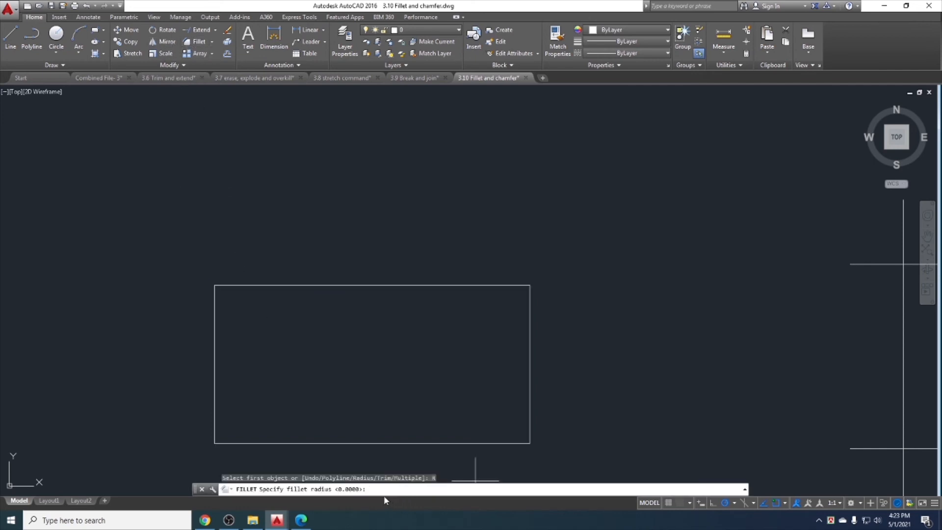
key("Escape")
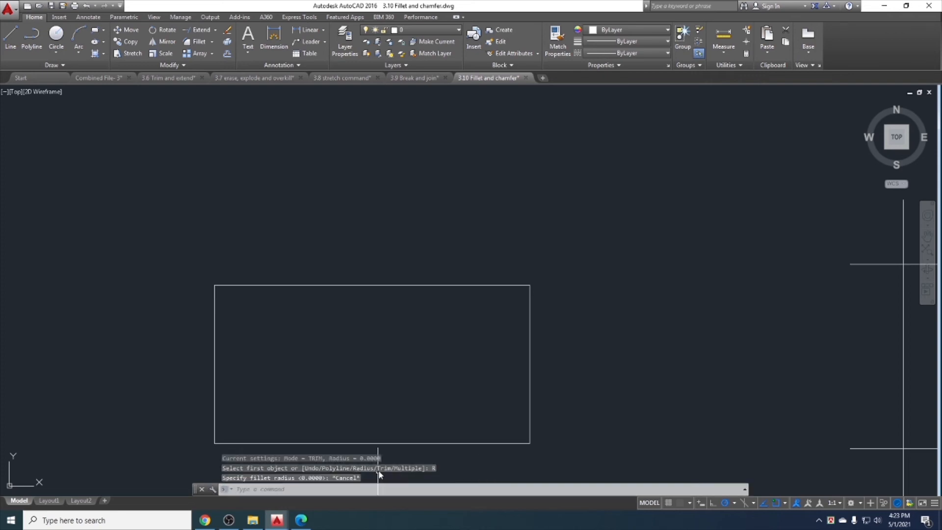
Try to fillet the rectangle's upper-left corner once more with the current radius, picking the top side before the left side.
left_click(192, 43)
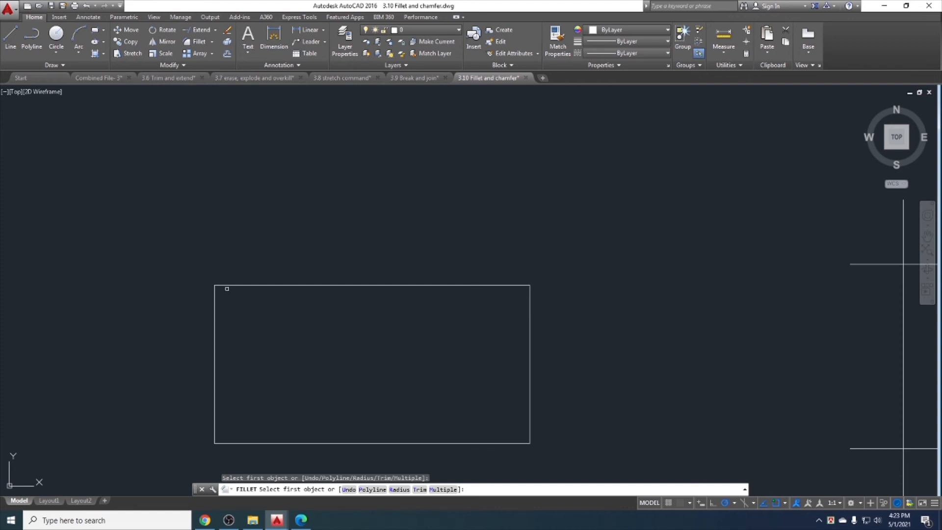
left_click(228, 285)
left_click(217, 308)
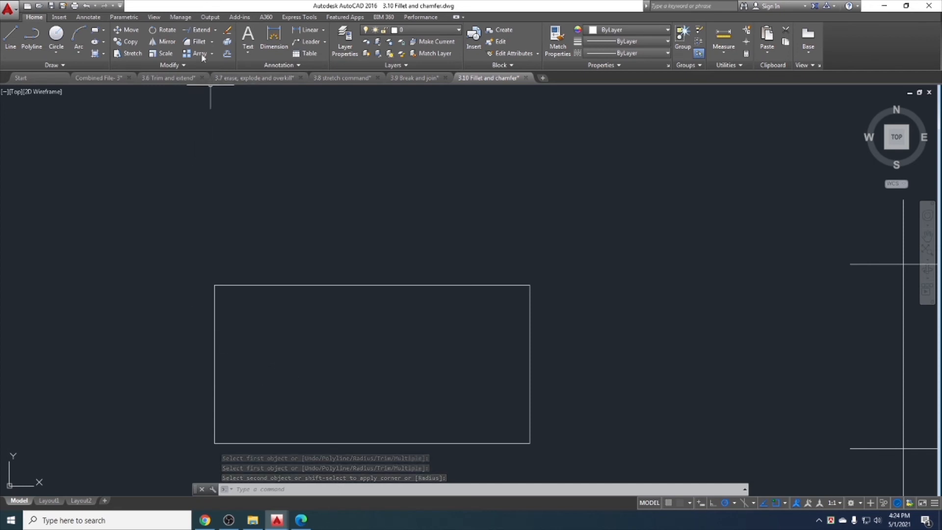
Set the fillet radius to 1 and round the rectangle's upper-left corner between its top and left sides.
left_click(196, 41)
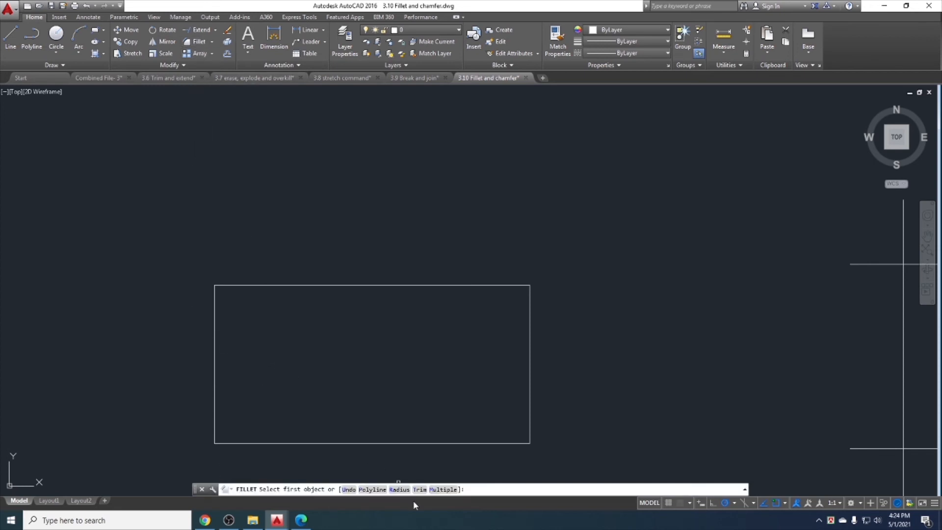
left_click(390, 489)
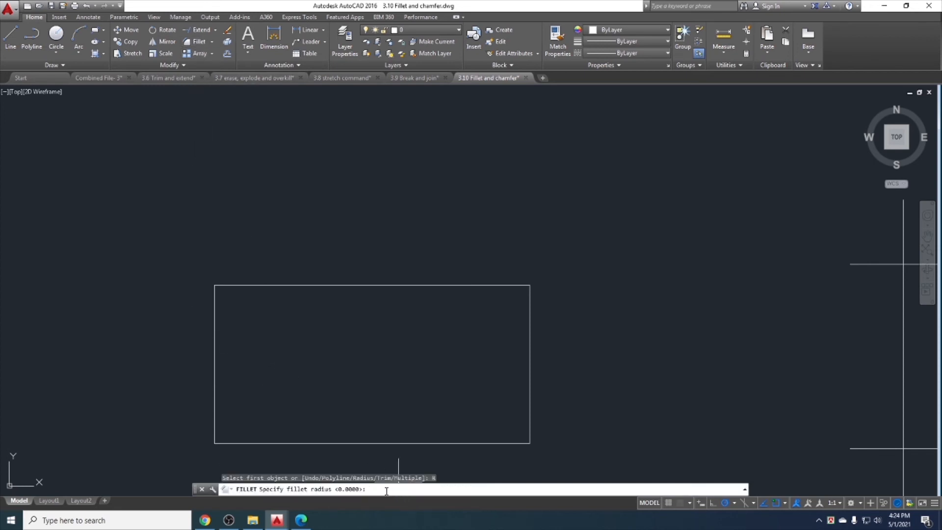
type("1")
key("Return")
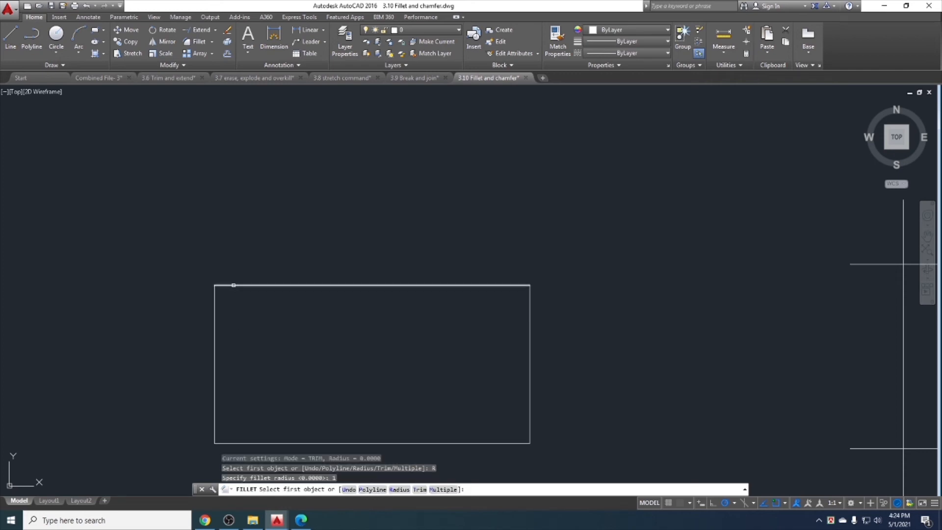
left_click(233, 286)
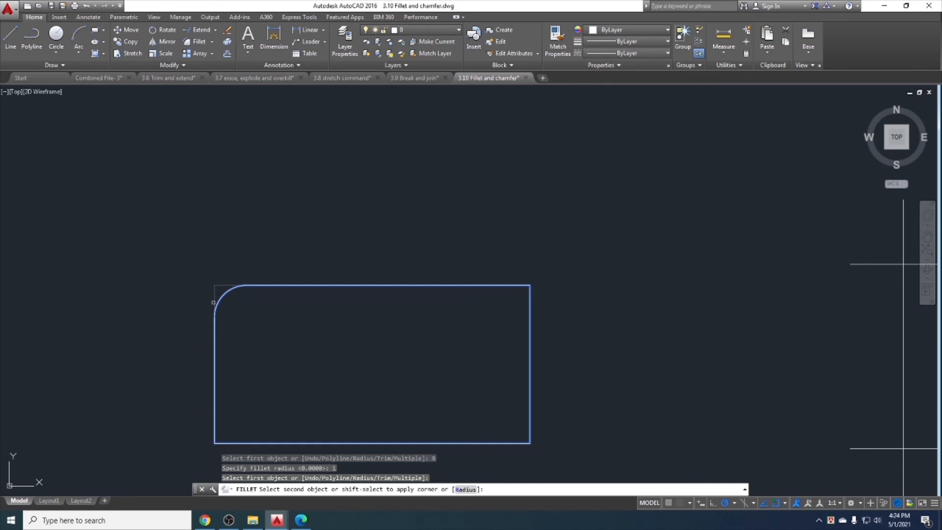
left_click(213, 303)
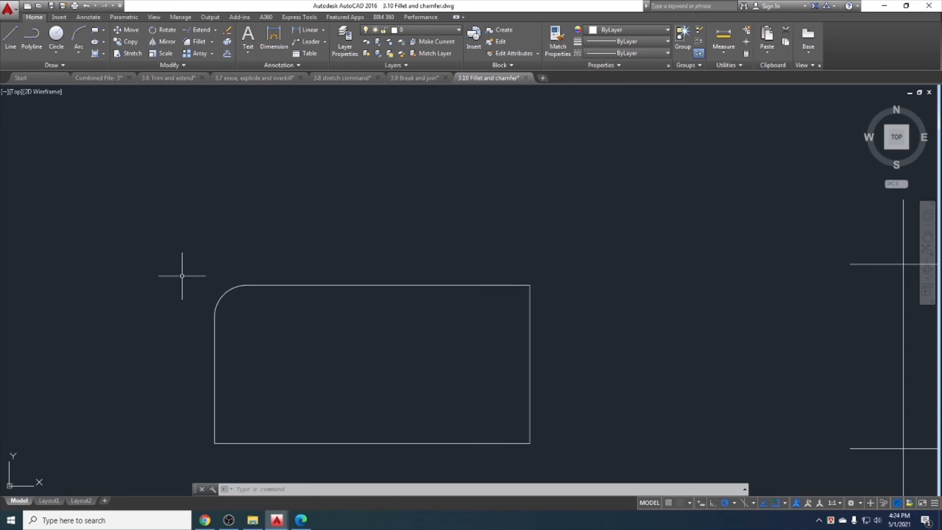
Fillet the rectangle's upper-right corner using the No trim mode, keeping the original corner lines.
scroll(172, 248, "down", 2)
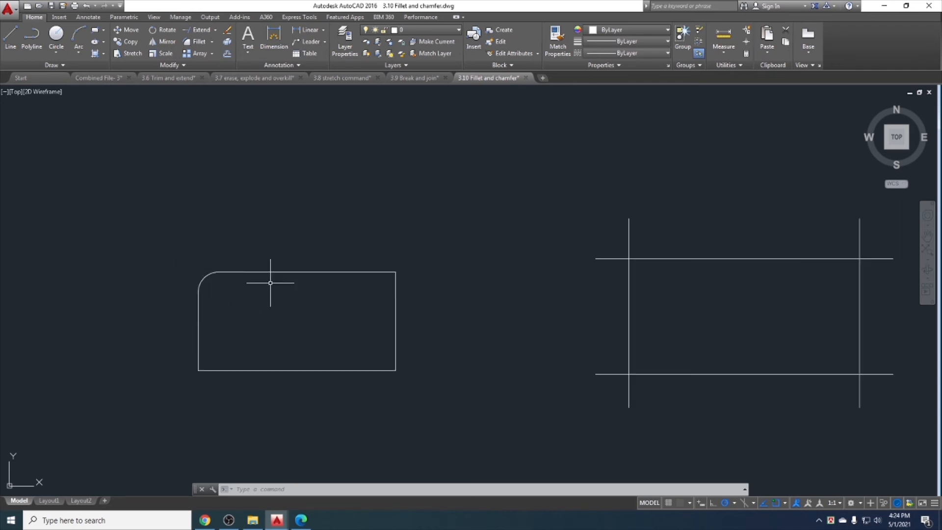
middle_click_drag(269, 275, 200, 293)
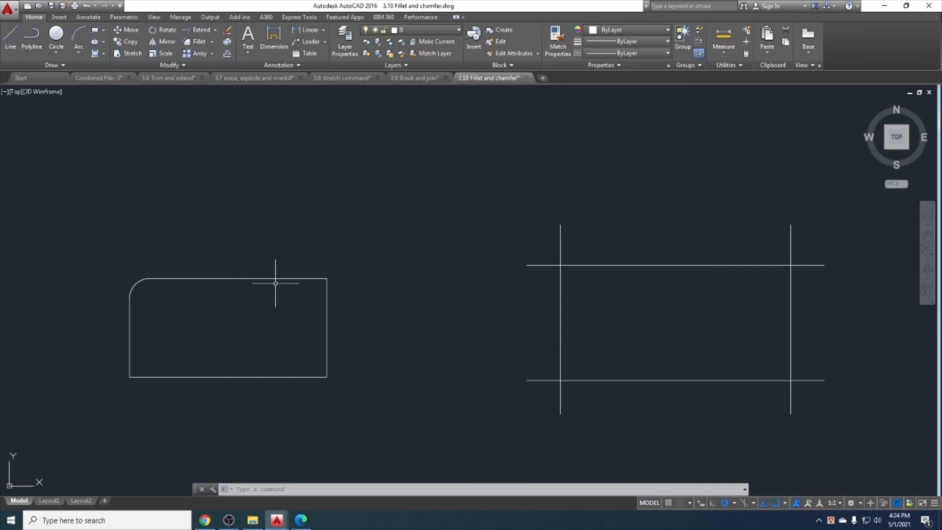
left_click(205, 44)
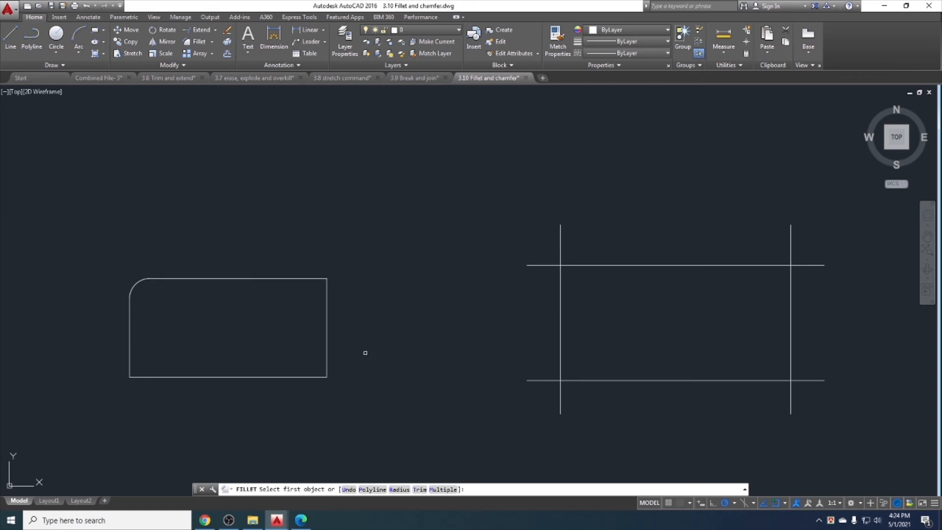
left_click(420, 489)
left_click(371, 490)
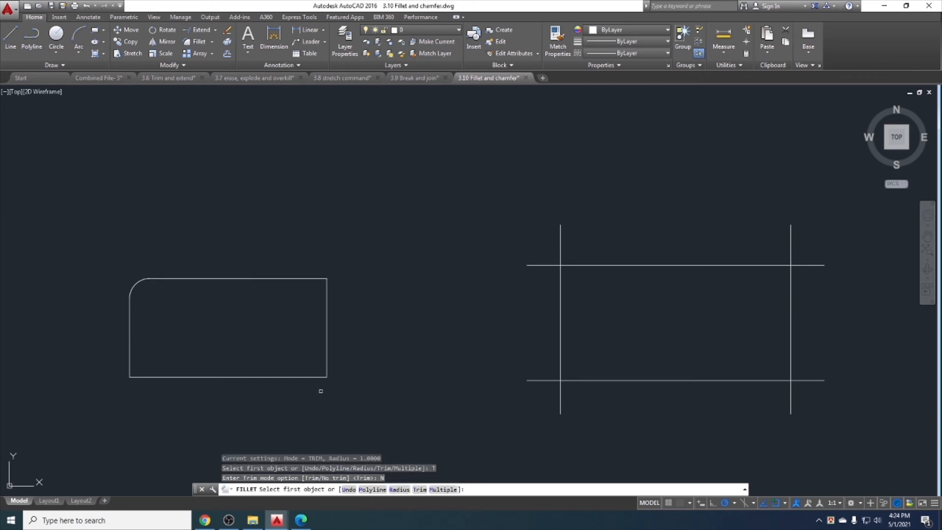
left_click(296, 278)
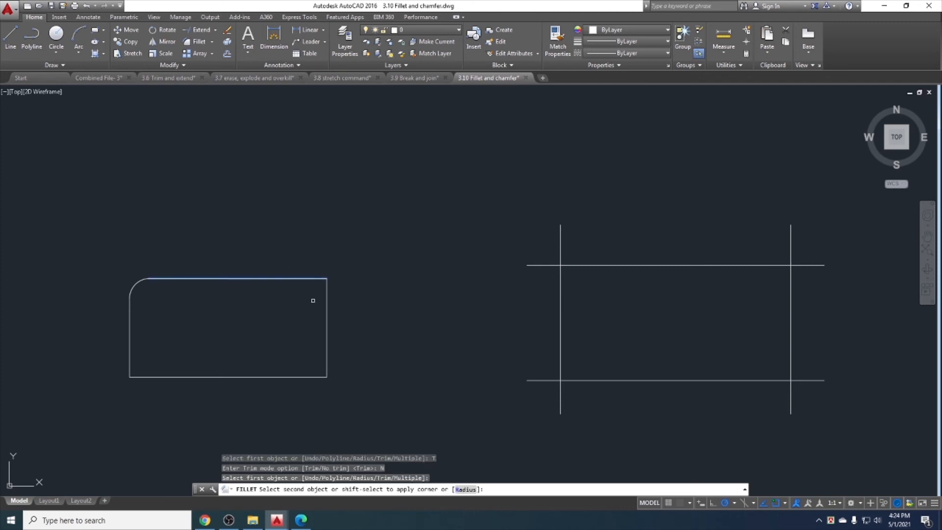
left_click(329, 320)
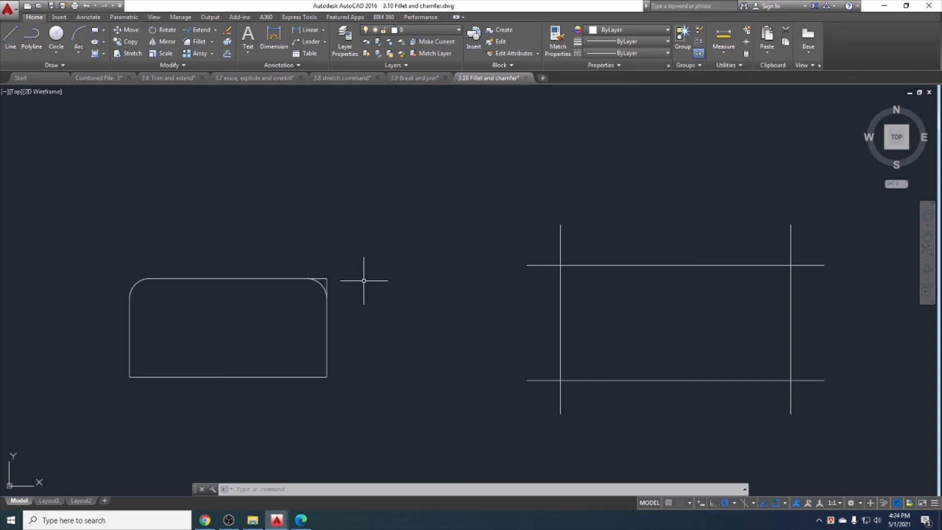
Switch the fillet mode back to Trim and round the rectangle's lower-right corner between its bottom and right sides.
type("trim")
key("Return")
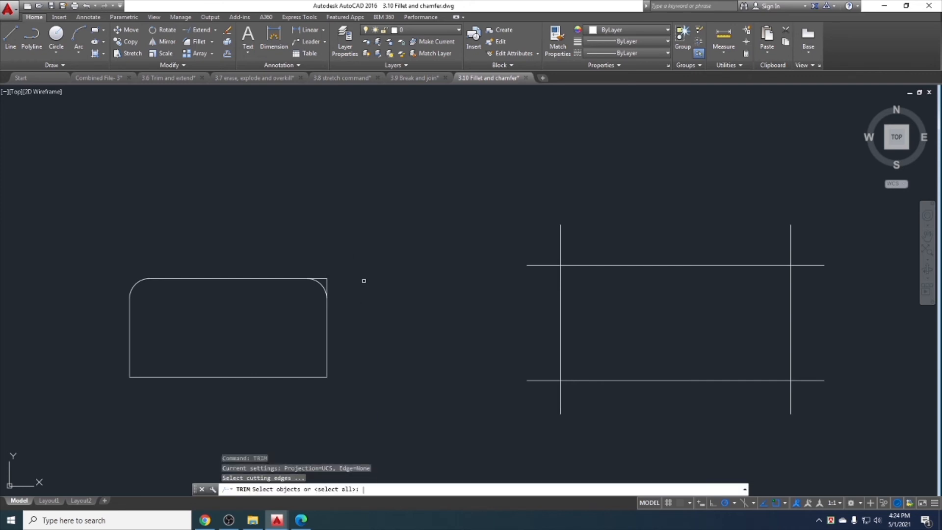
left_click(196, 41)
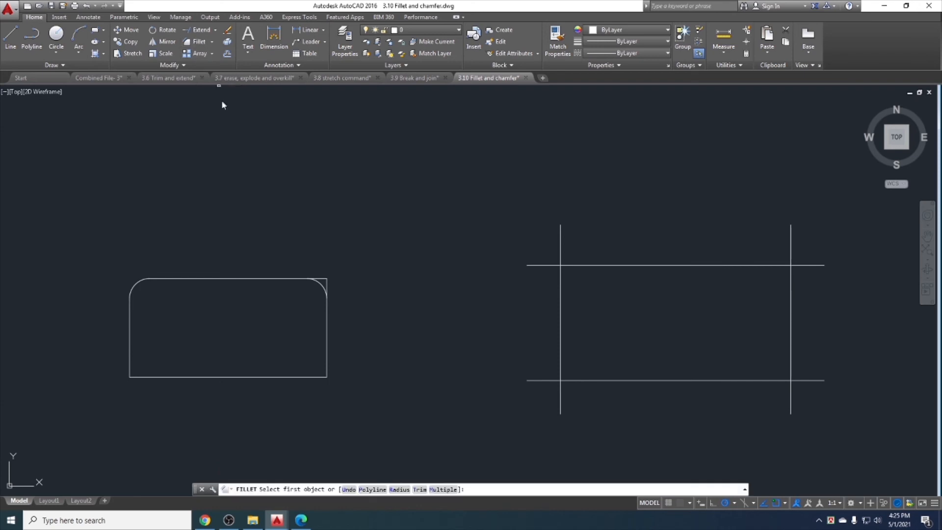
left_click(421, 489)
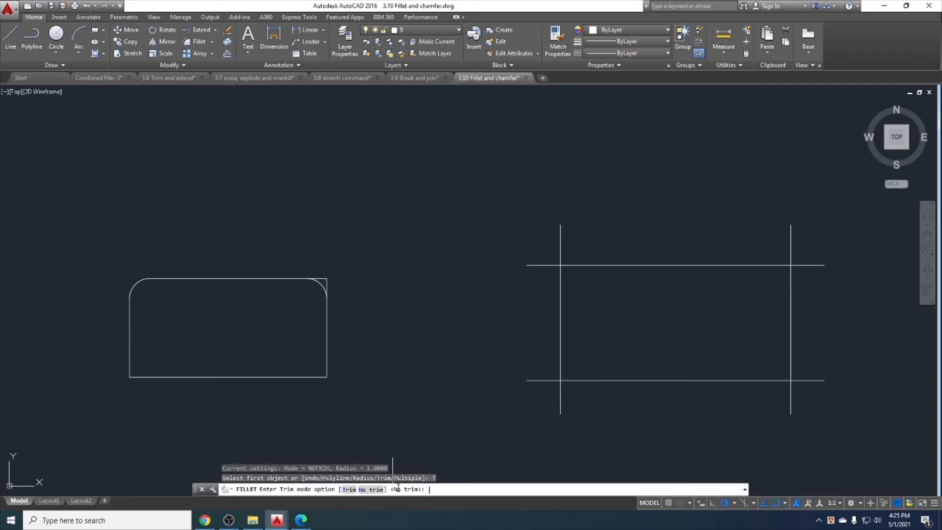
left_click(349, 489)
left_click(314, 377)
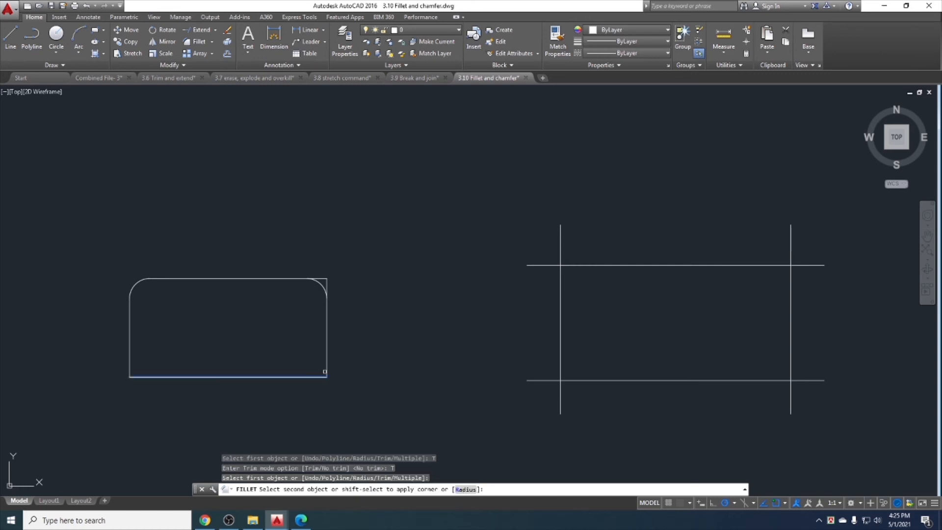
left_click(327, 343)
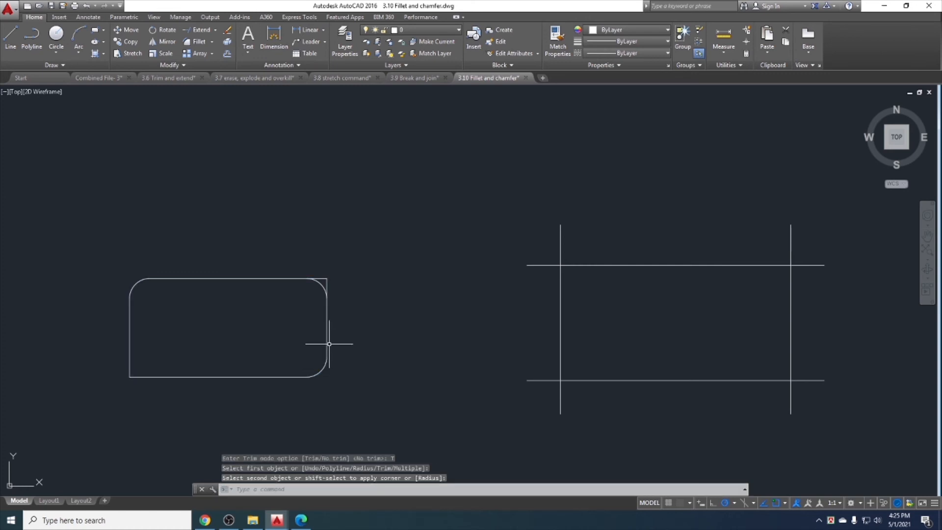
left_click(336, 374)
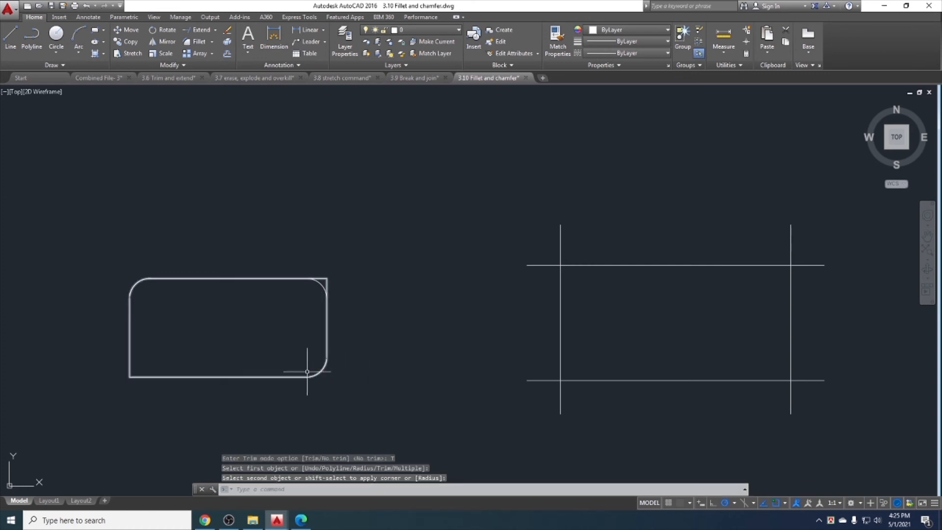
Start a fillet with the Multiple option and round the rectangle's lower-left corner between its left and bottom sides.
left_click(196, 41)
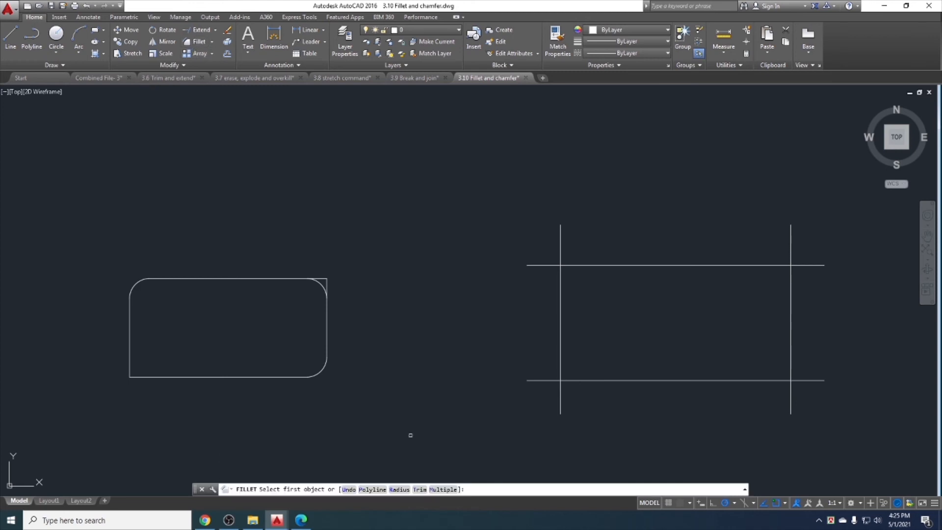
left_click(442, 489)
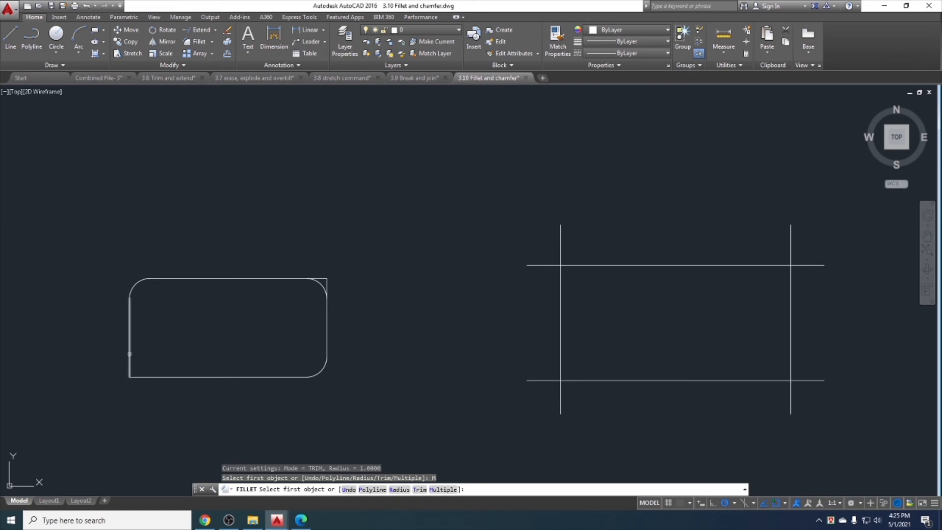
left_click(130, 353)
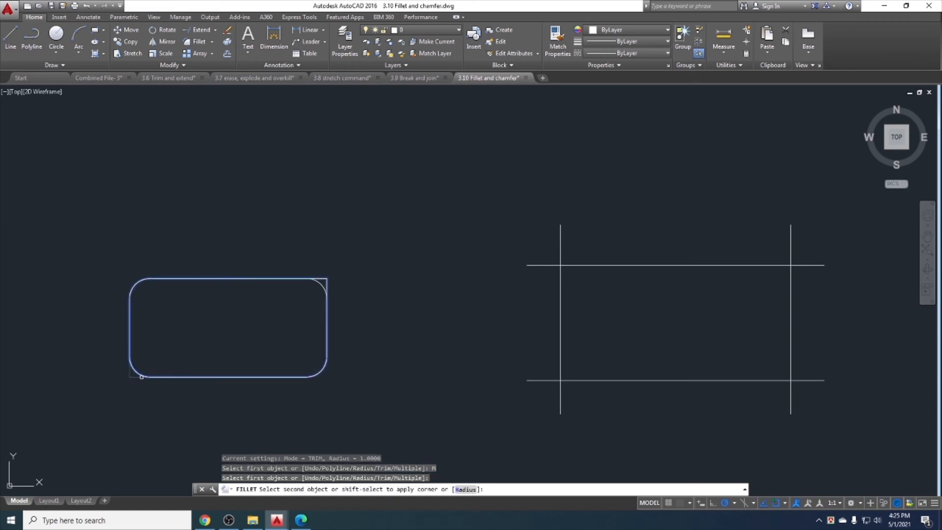
left_click(139, 377)
Continue the multiple fillet on the crossing lines, keeping the outer stubs at the upper-left intersection and the inner segments at the lower-right one.
scroll(216, 353, "down", 2)
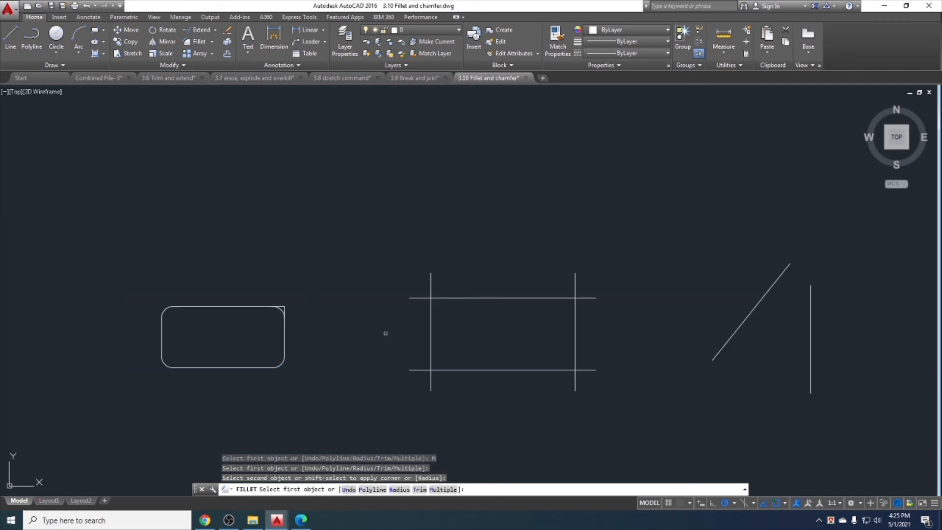
left_click(415, 297)
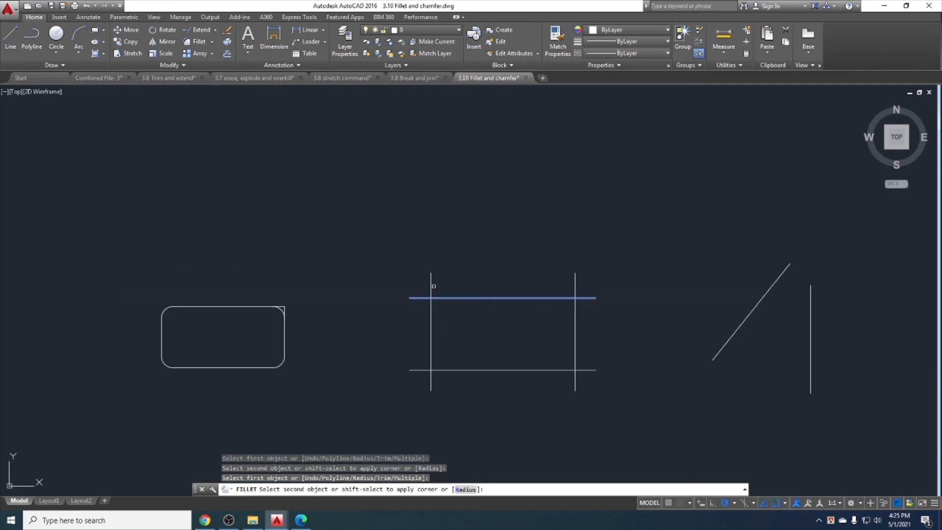
left_click(431, 285)
left_click(431, 285)
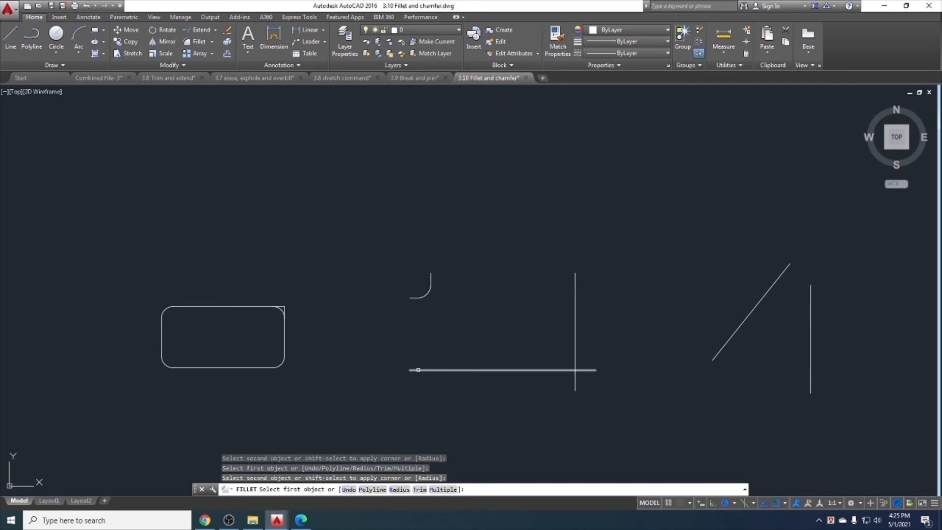
left_click(415, 370)
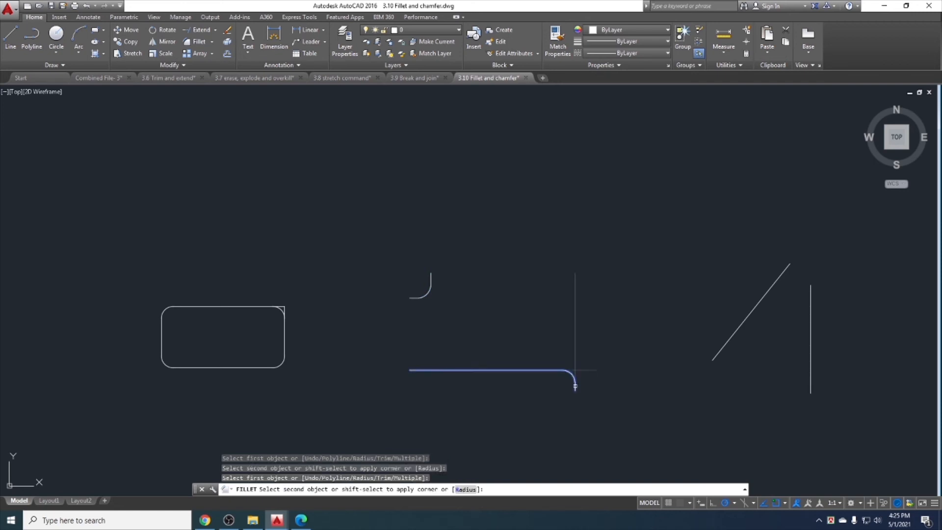
left_click(574, 328)
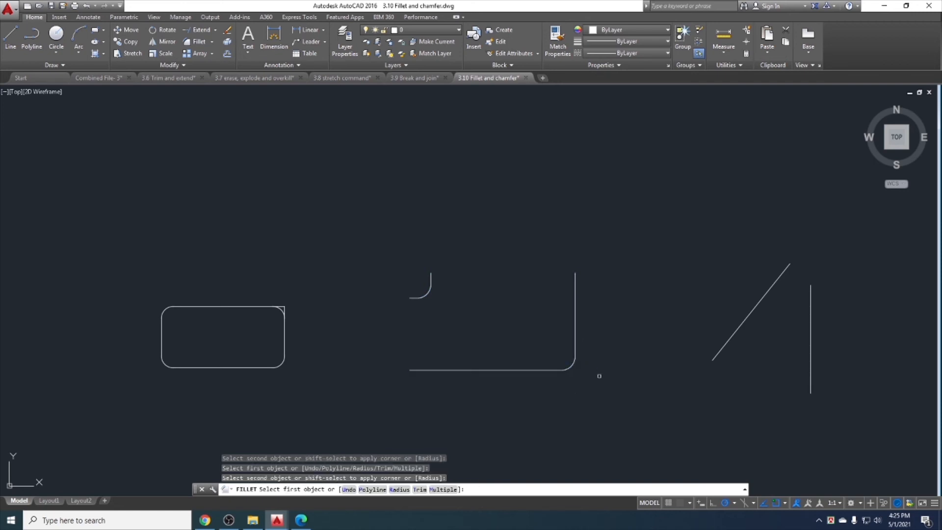
Undo the fillets on the crossing lines and the rectangle's lower-left corner, and end the Fillet command.
key("ctrl+z")
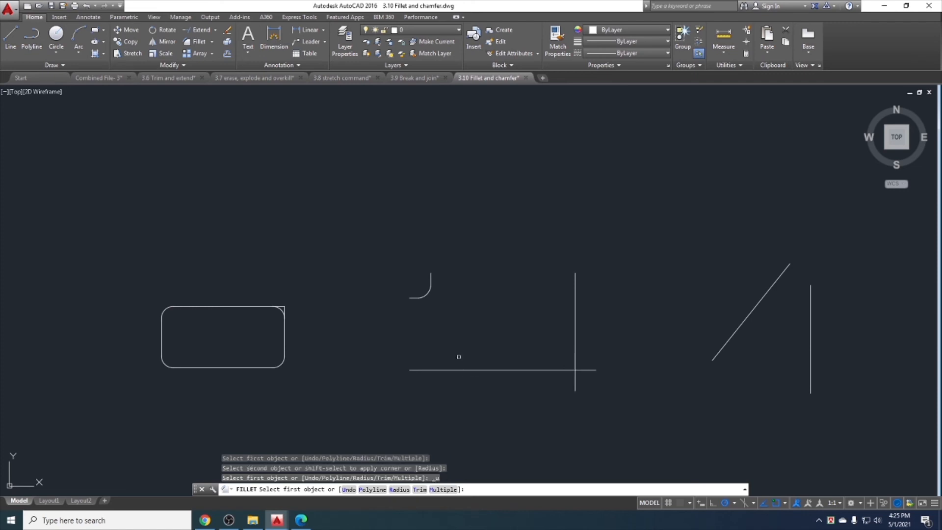
key("ctrl+z")
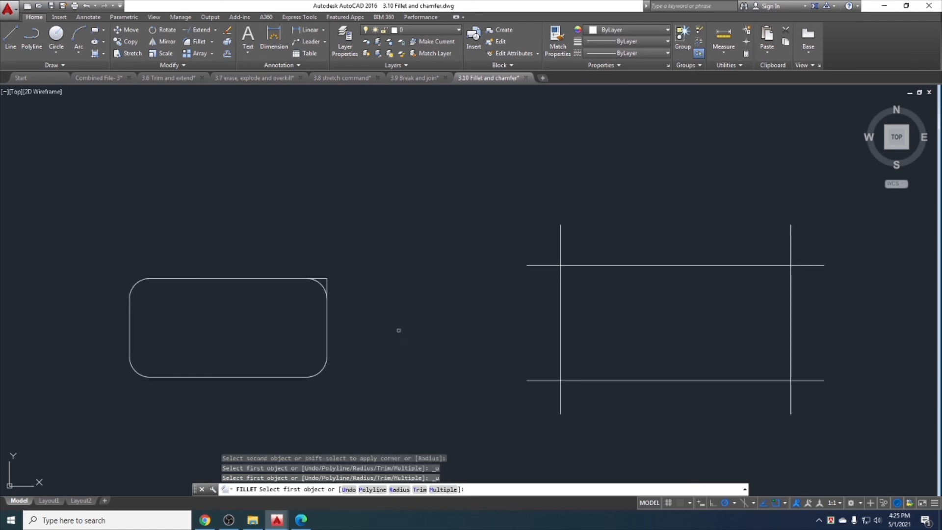
key("ctrl+z")
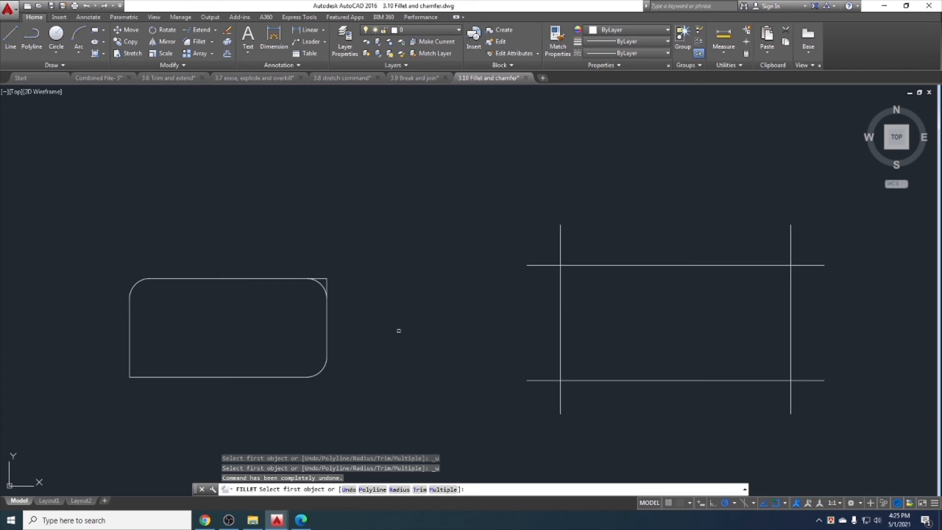
key("ctrl+z")
key("Escape")
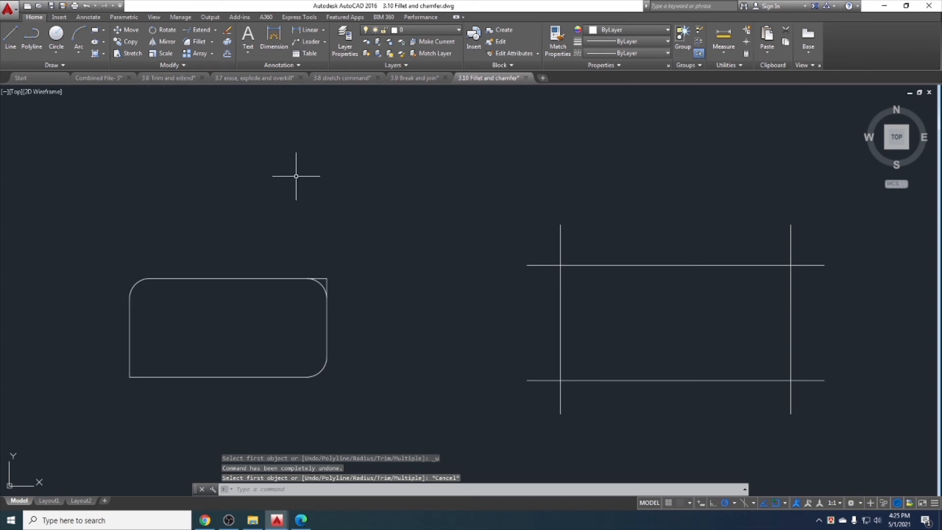
Undo the remaining fillets to restore the rectangle's original square corners.
key("ctrl+z")
key("ctrl+z")
key("ctrl+z")
key("ctrl+z")
key("ctrl+z")
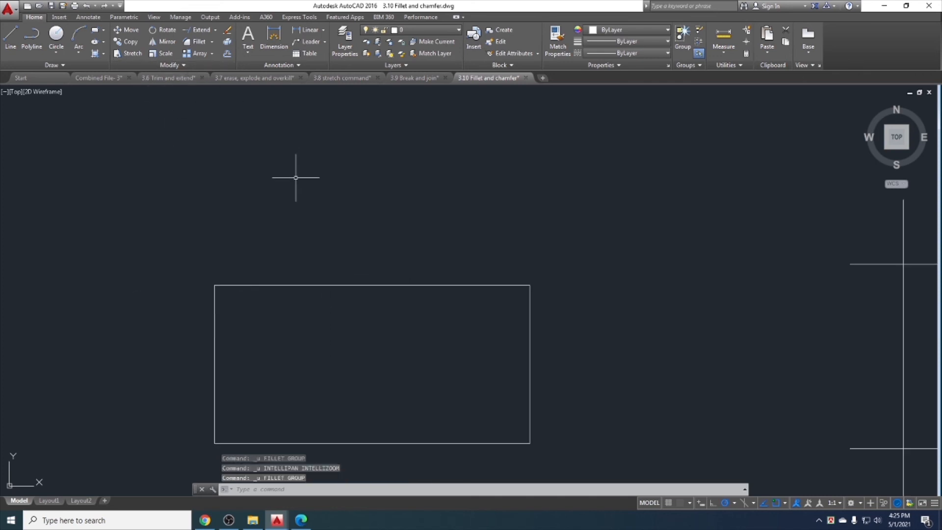
Try to chamfer the rectangle's upper-left corner with the current distances, picking its top side and its left side.
left_click(212, 41)
left_click(219, 80)
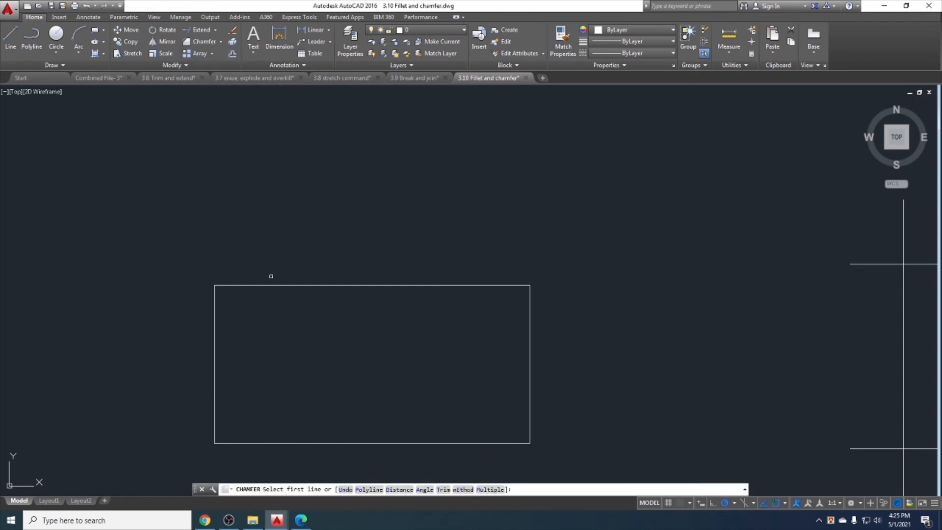
left_click(248, 285)
left_click(213, 316)
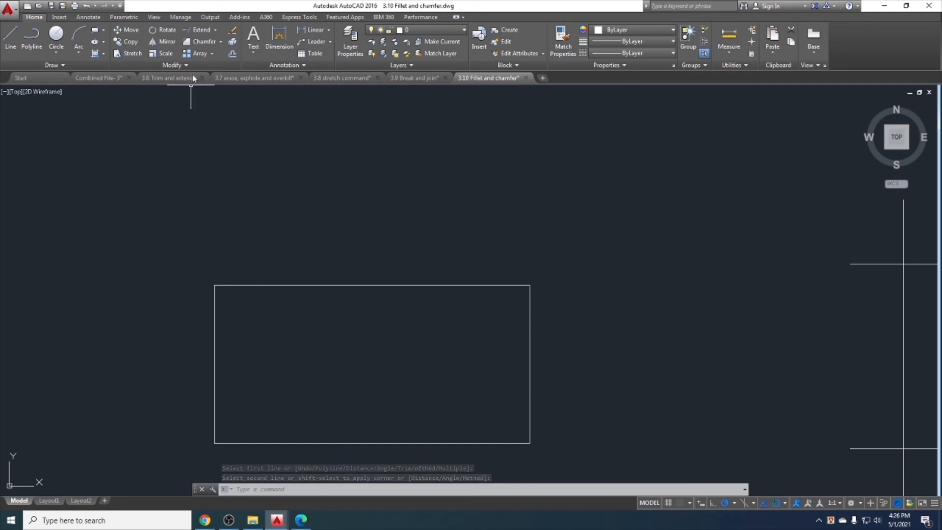
Chamfer the rectangle's upper-left corner with both distances set to 1, picking its left side and its top side.
left_click(199, 43)
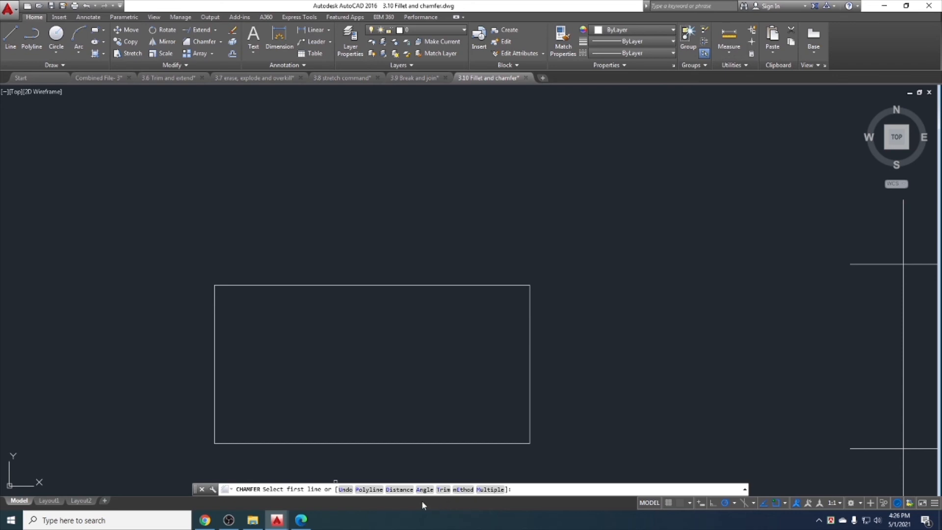
left_click(393, 489)
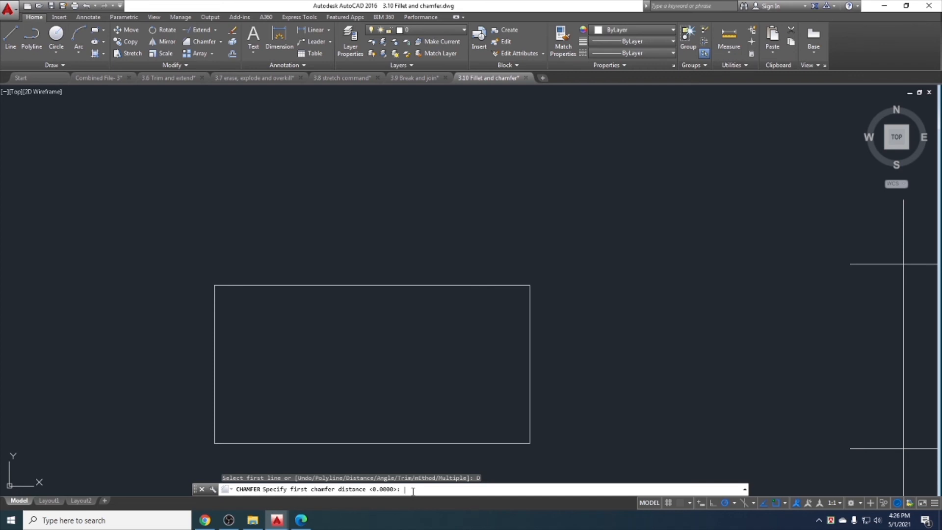
type("1")
key("Return")
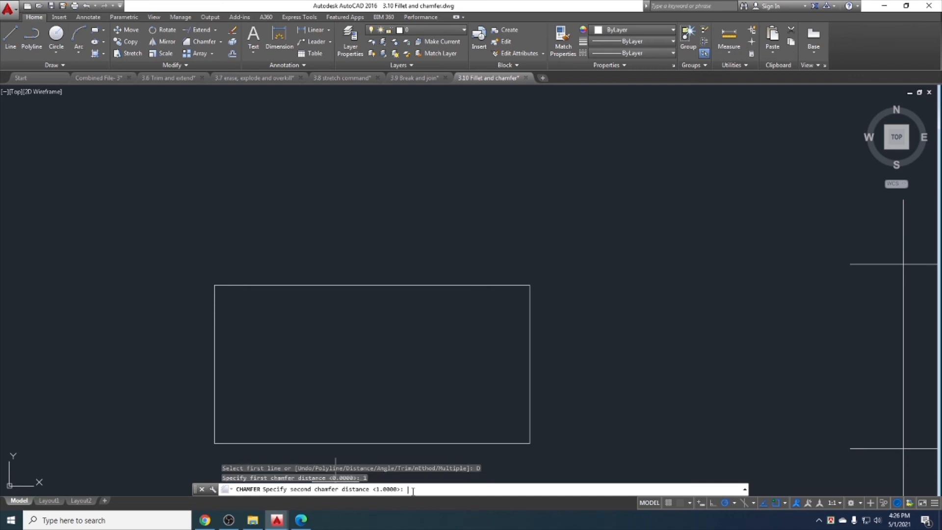
type("1")
key("Return")
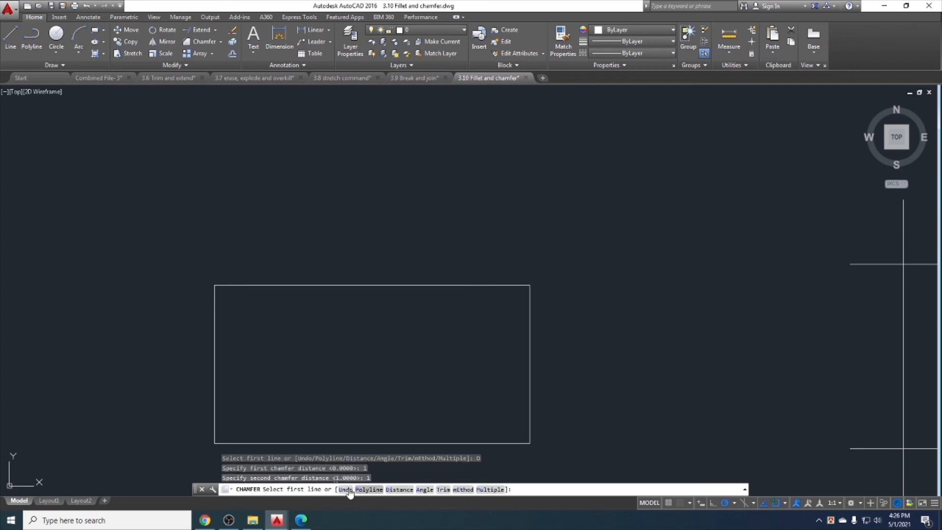
left_click(214, 316)
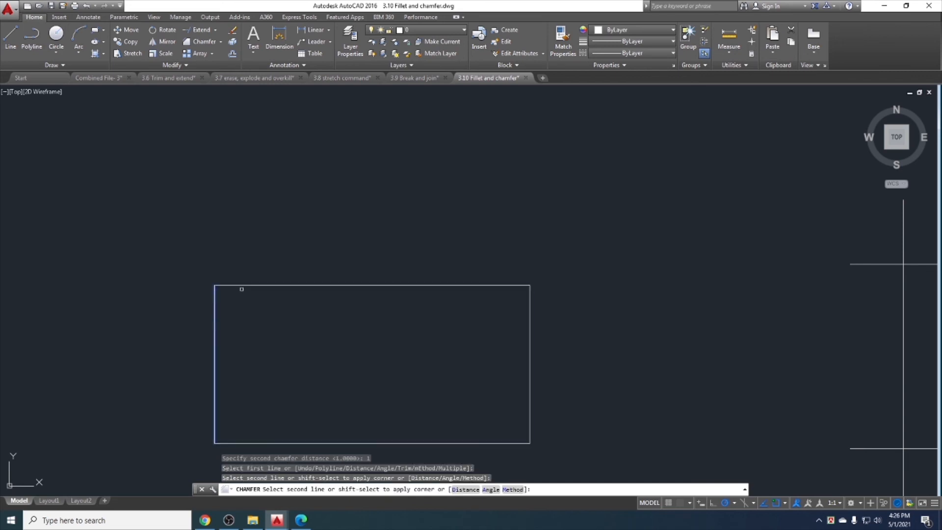
left_click(244, 285)
Chamfer the rectangle's lower-left corner with the same distances, picking its bottom side and its left side.
key("Return")
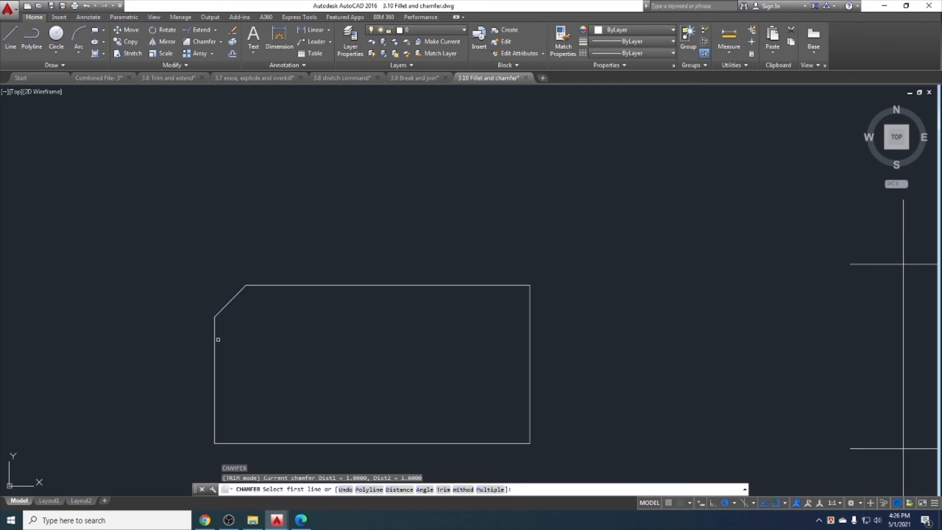
left_click(245, 443)
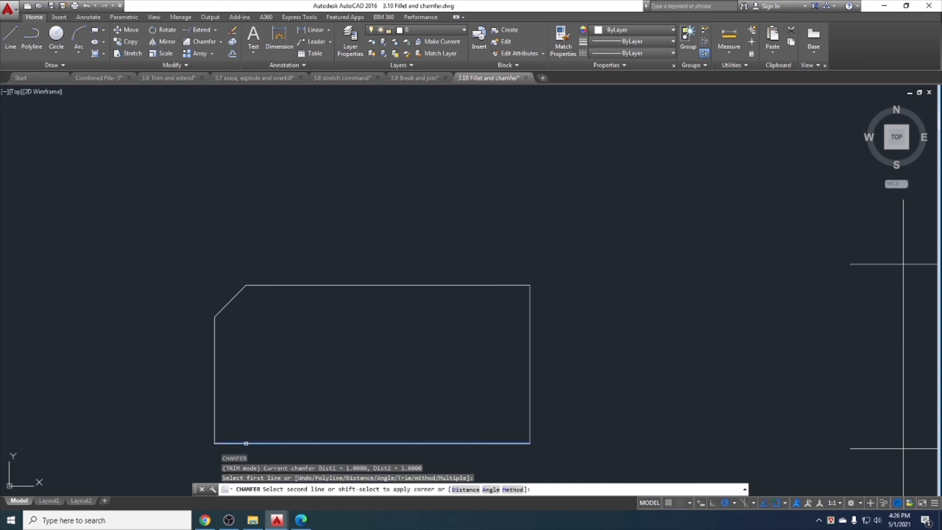
left_click(215, 414)
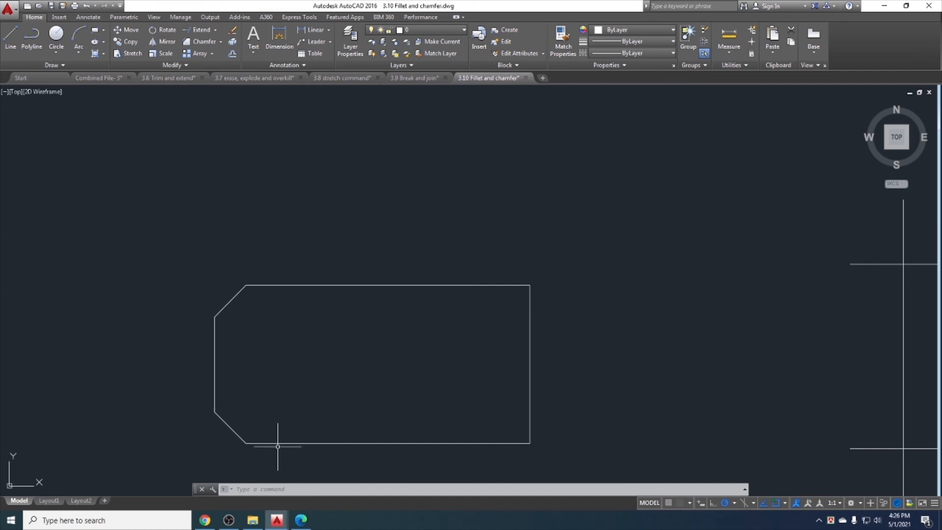
Chamfer the rectangle's upper-right corner with first distance 1 on the top side and second distance 2 on the right side.
left_click(198, 42)
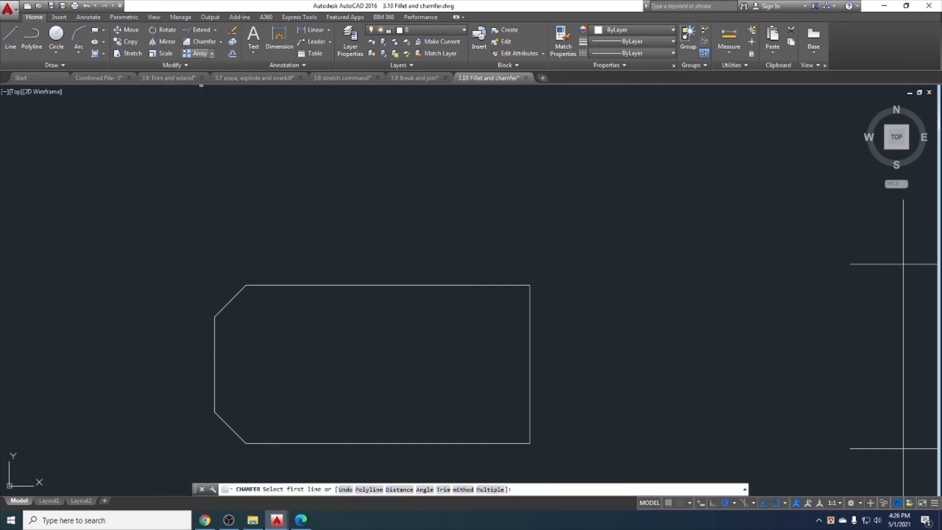
left_click(399, 489)
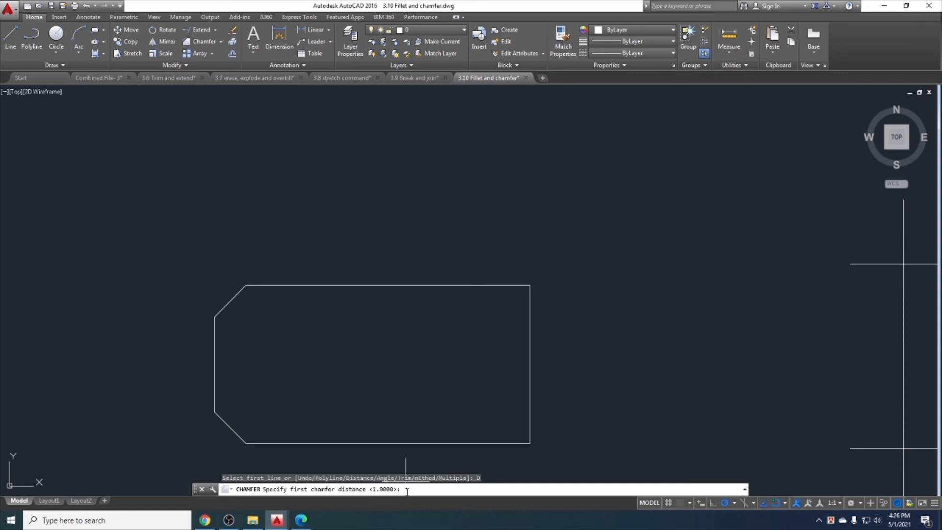
type("1")
key("Return")
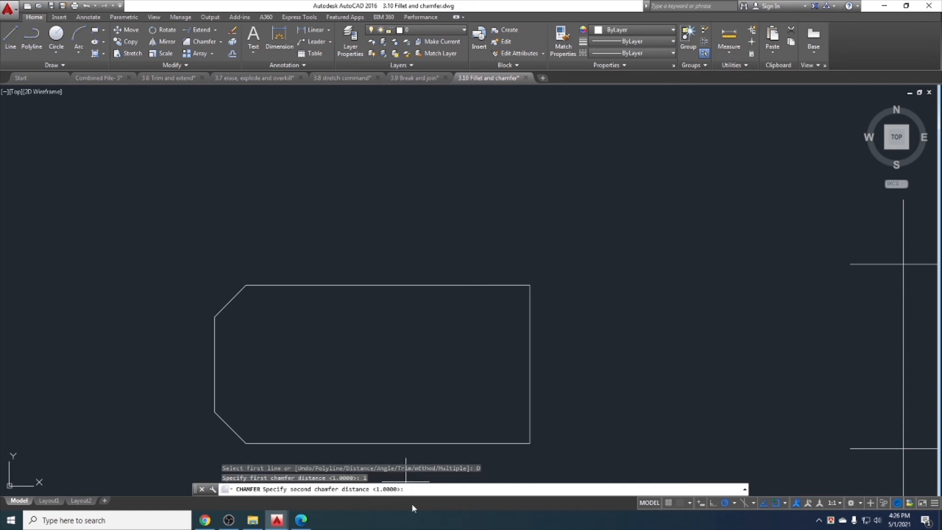
type("2")
key("Return")
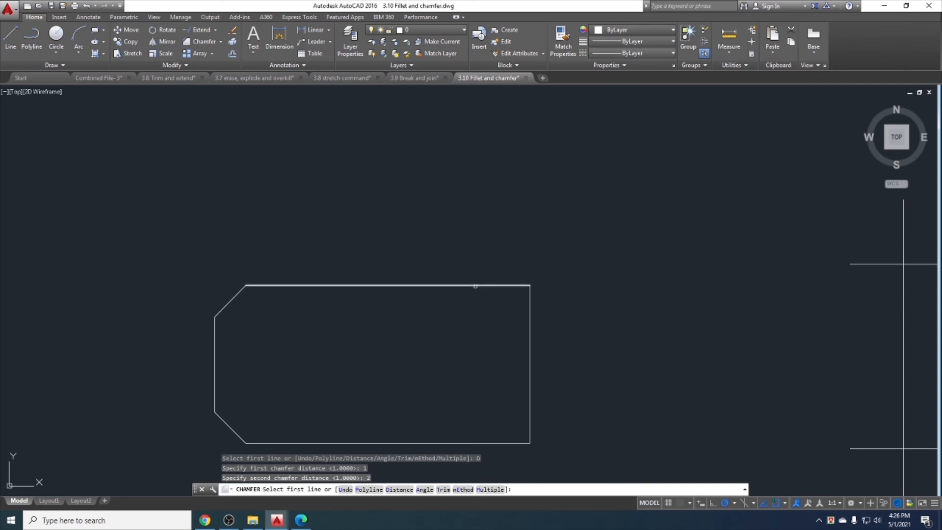
left_click(475, 286)
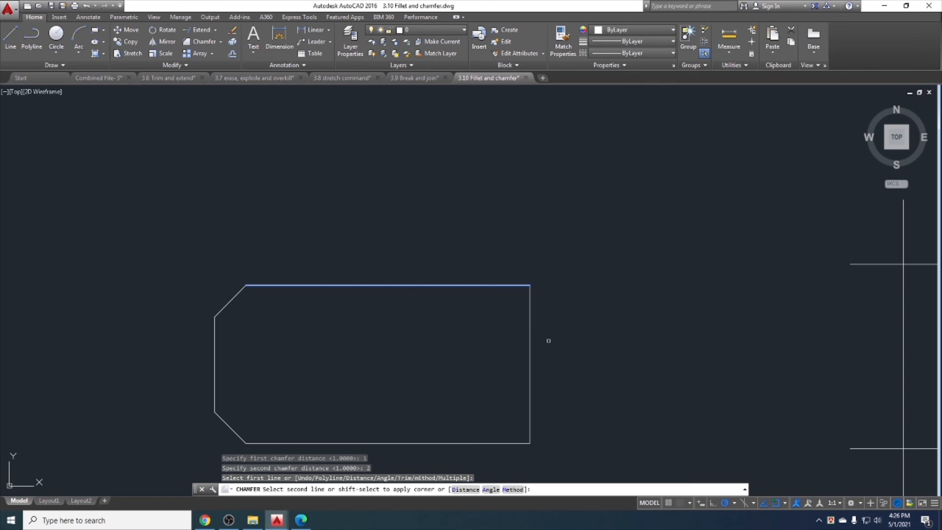
left_click(529, 337)
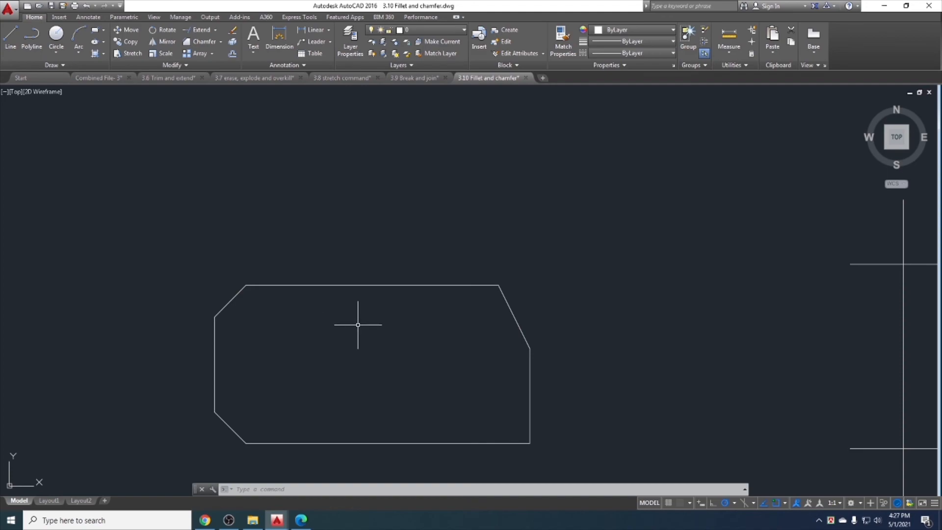
Open the drawing 3.11 lengthen and reverse.dwg from the Cad File folder and measure the horizontal line's length with Lengthen.
left_click(253, 520)
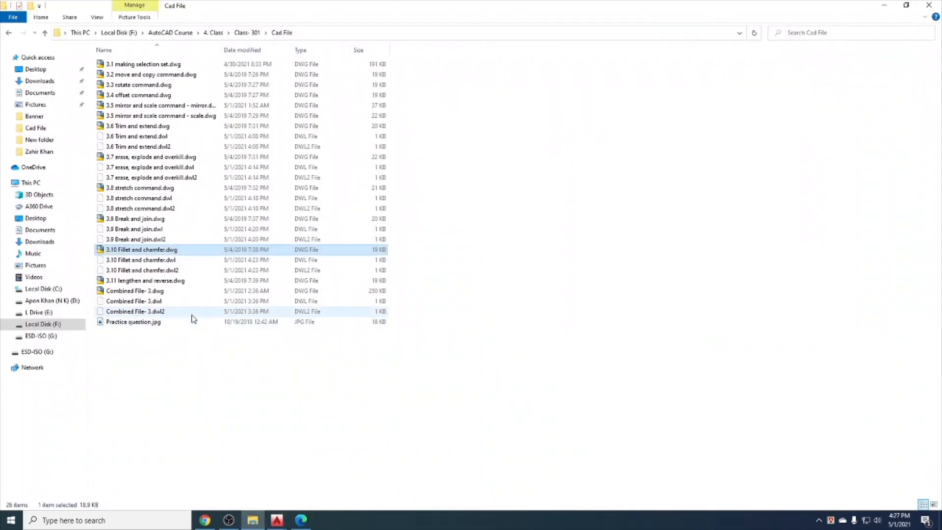
double_click(174, 281)
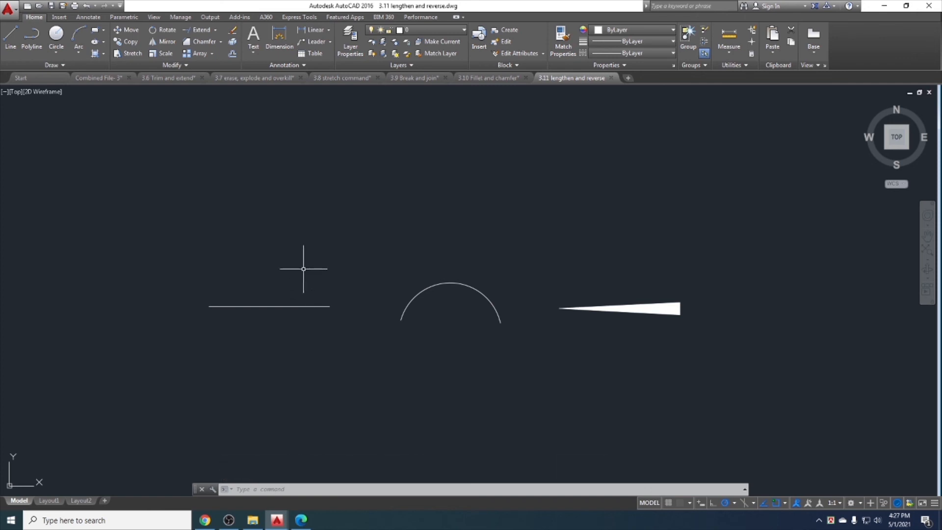
left_click(187, 66)
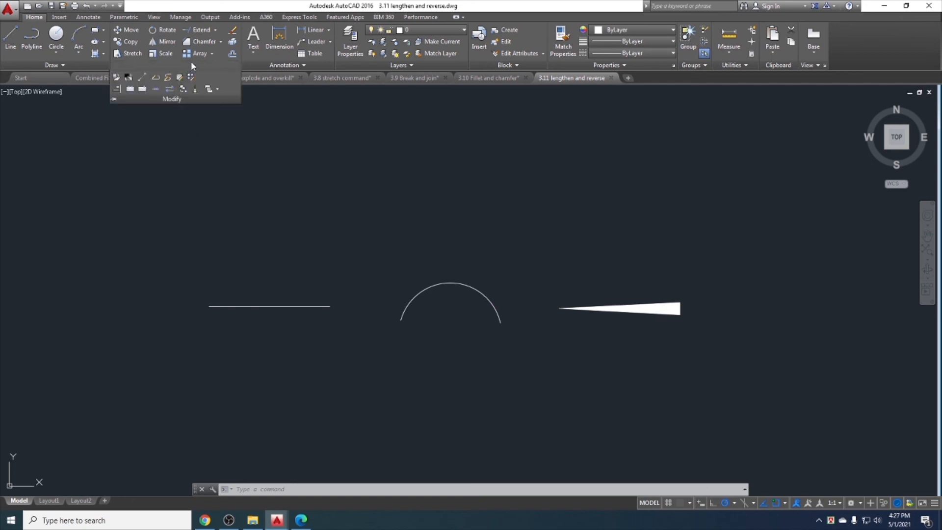
left_click(141, 78)
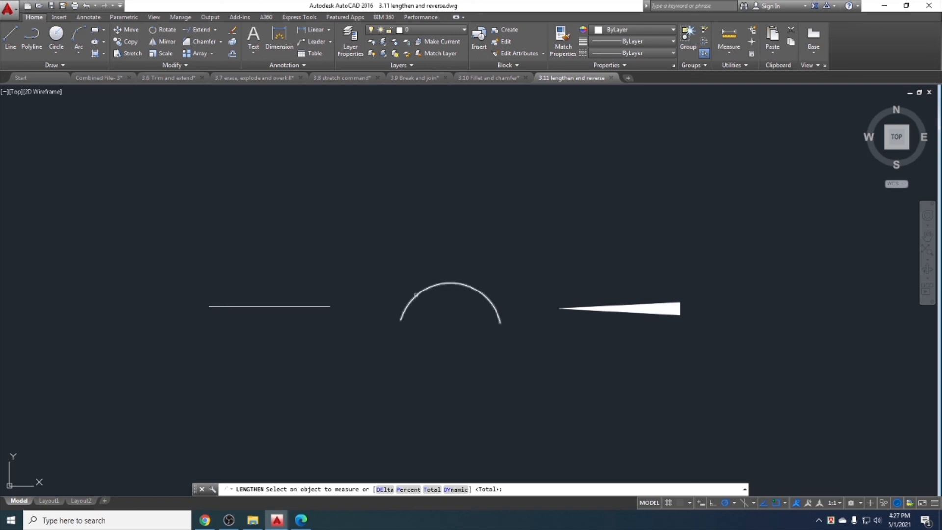
left_click(293, 306)
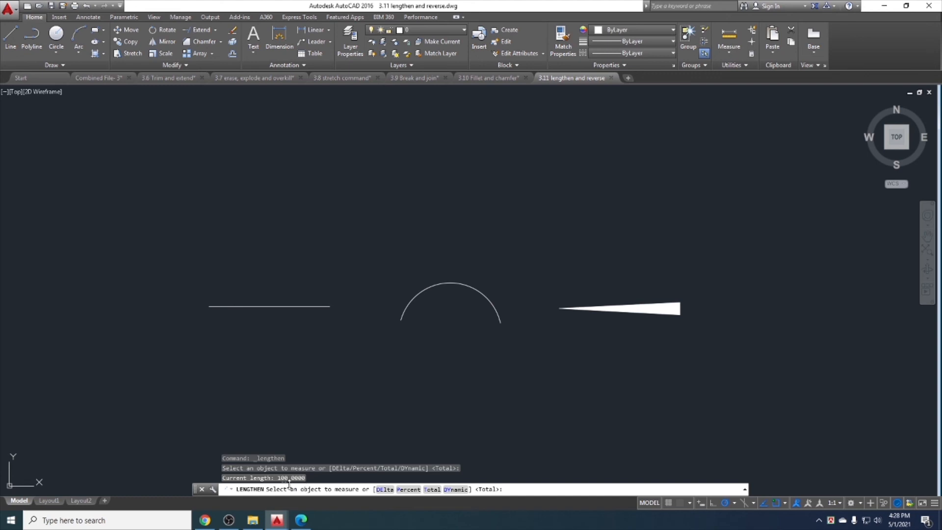
Lengthen the horizontal line at its right end by a delta length of 45.
left_click(385, 489)
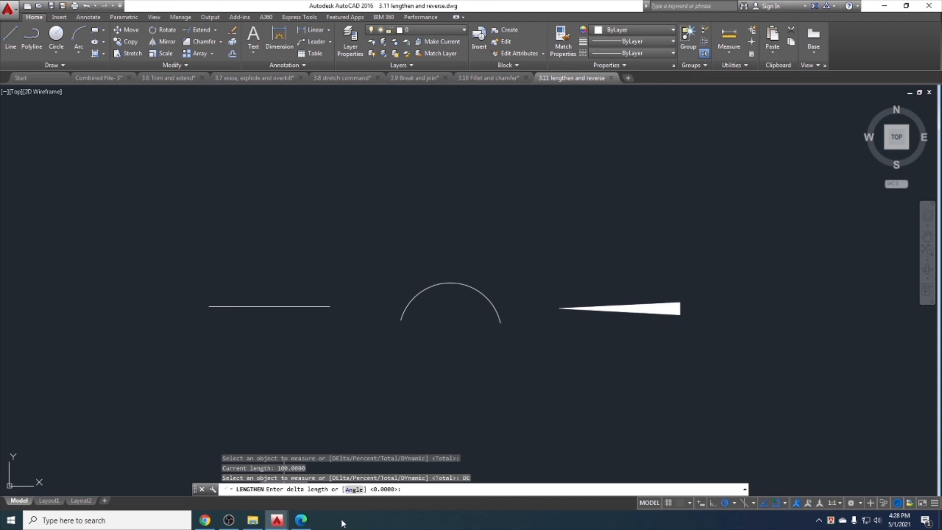
type("45")
key("Return")
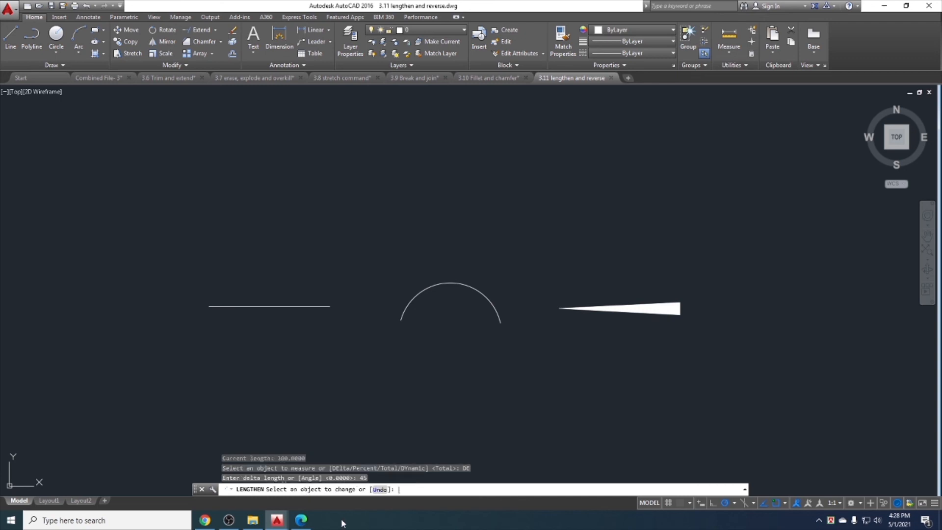
left_click(212, 306)
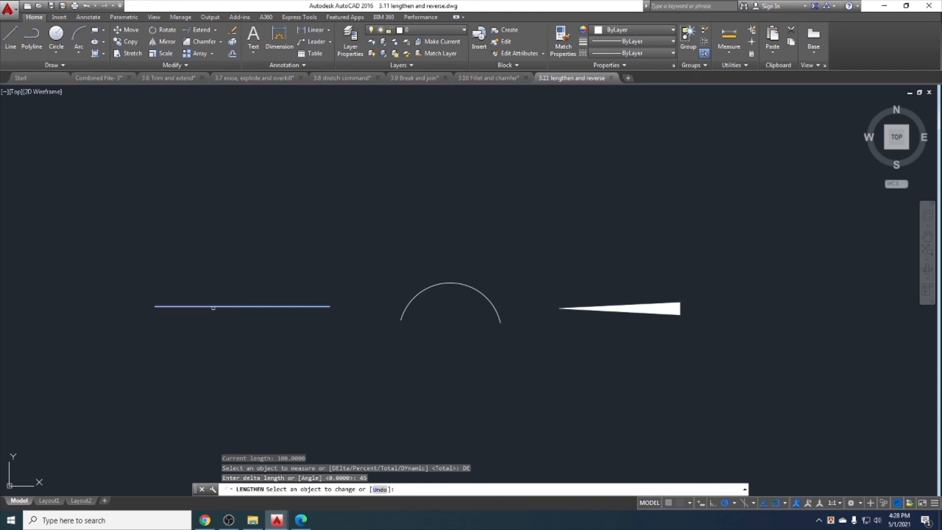
left_click(403, 307)
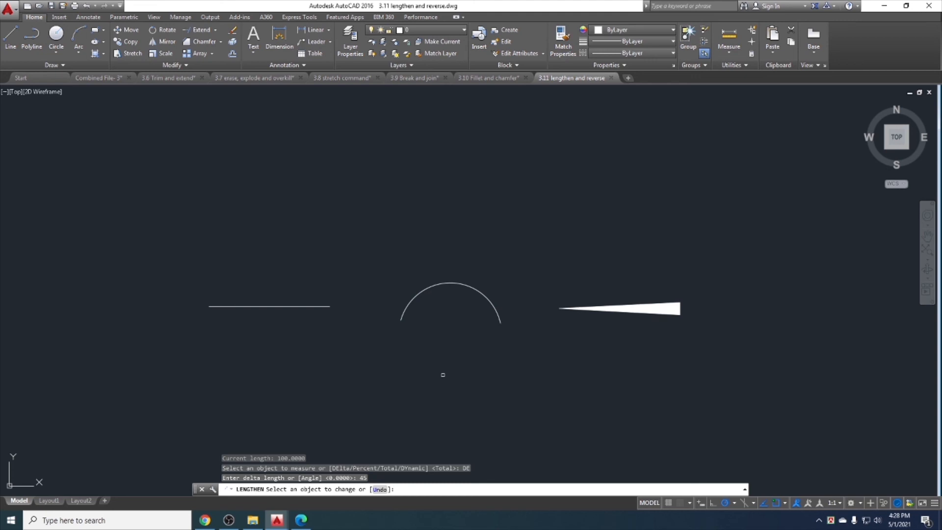
left_click(317, 306)
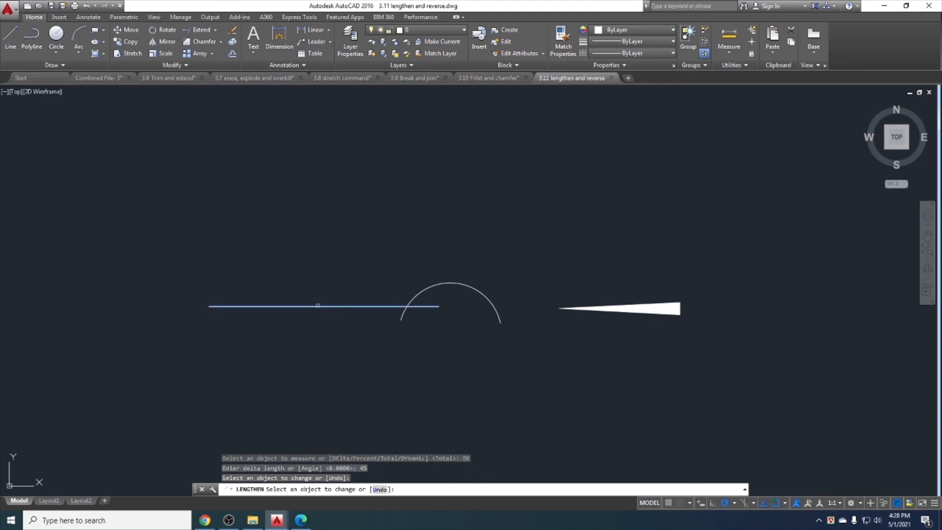
Try further 45-unit extensions at the line's right end and undo them, then end the Lengthen command.
left_click(383, 305)
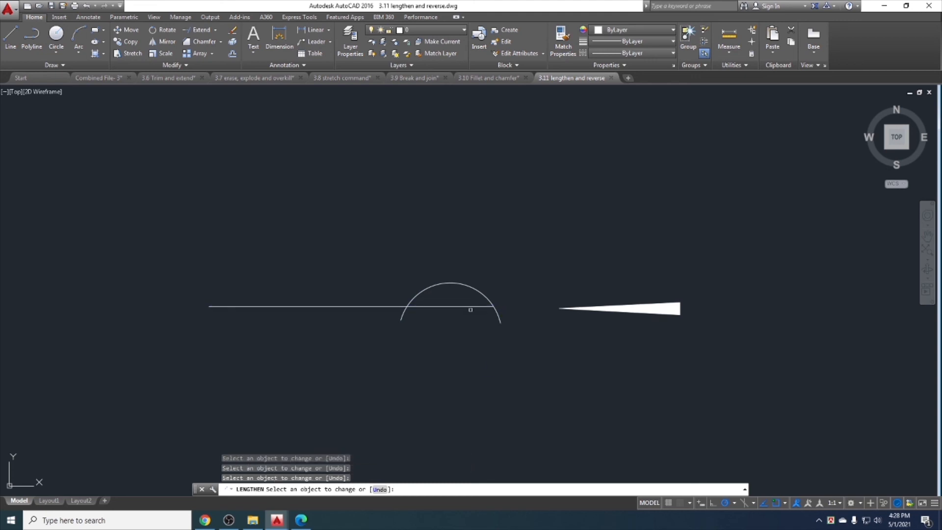
left_click(479, 306)
key("u")
key("Return")
key("u")
key("Return")
key("u")
key("Return")
key("u")
key("Return")
key("Escape")
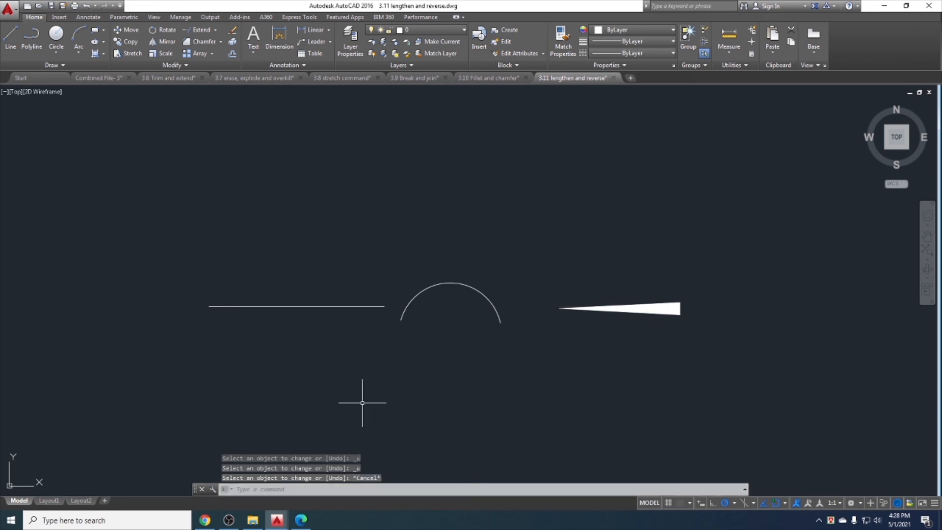
left_click(189, 69)
left_click(142, 78)
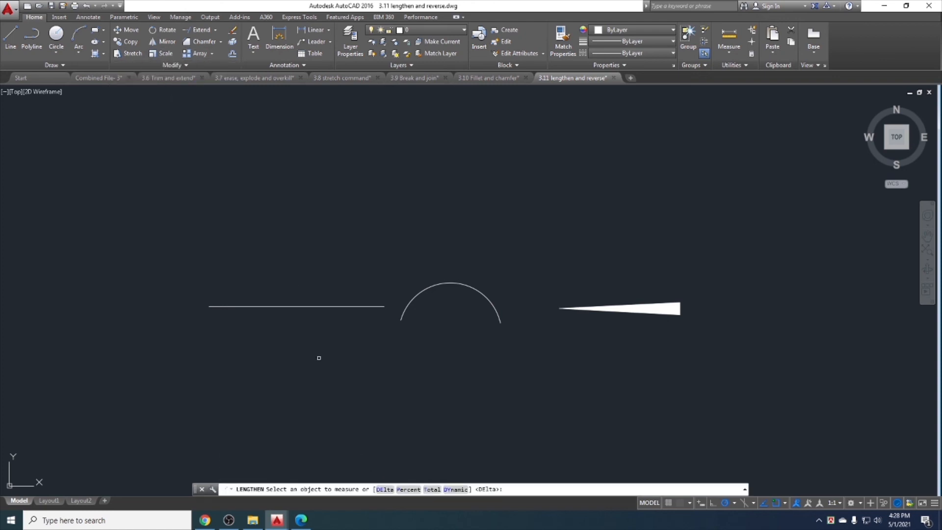
left_click(408, 489)
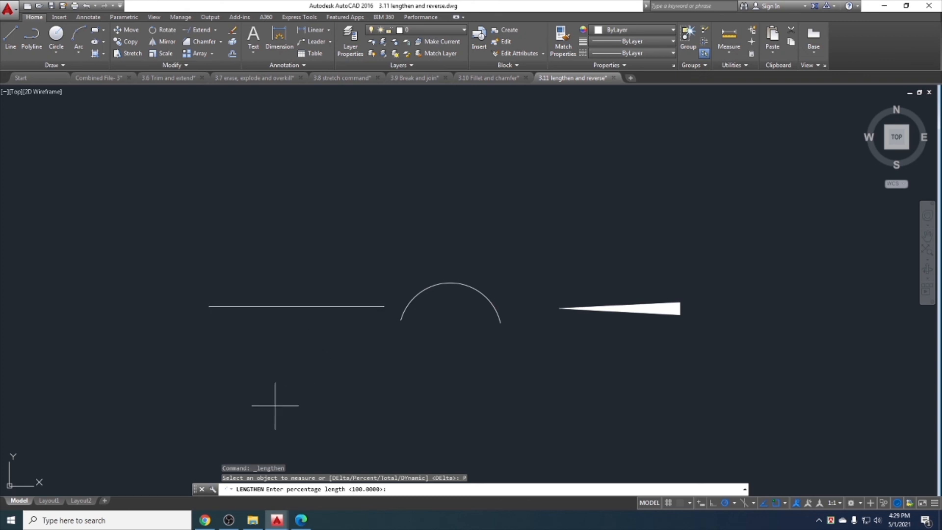
type("50")
key("Return")
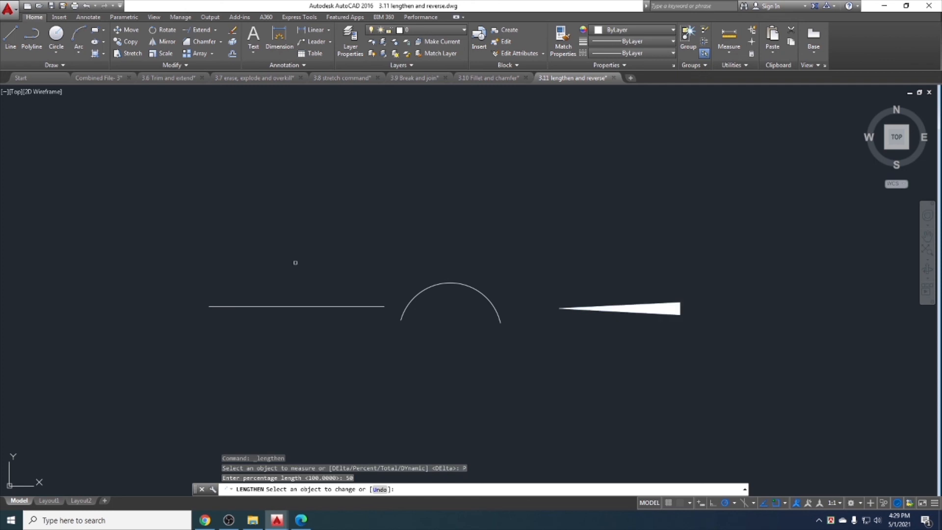
key("Escape")
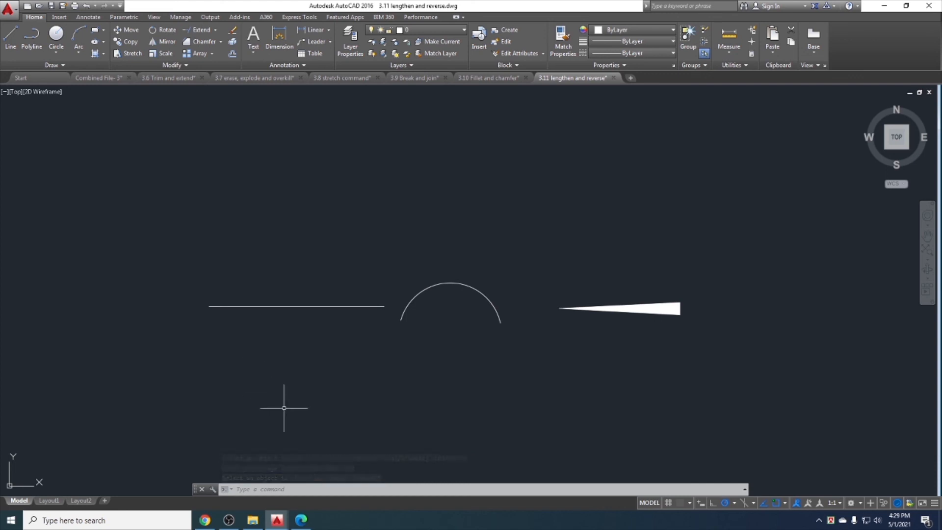
Set the horizontal line's total length to 159 with Lengthen, applying the change at its left end.
left_click(187, 66)
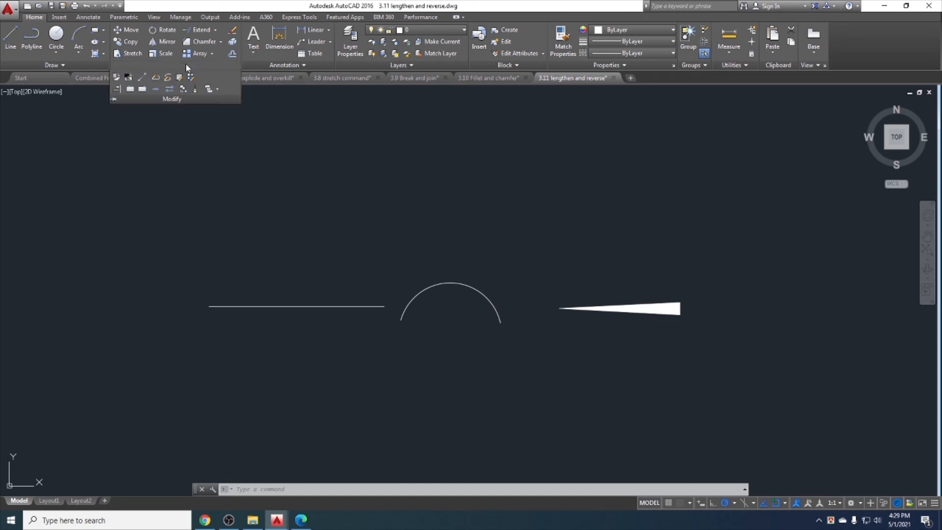
left_click(141, 77)
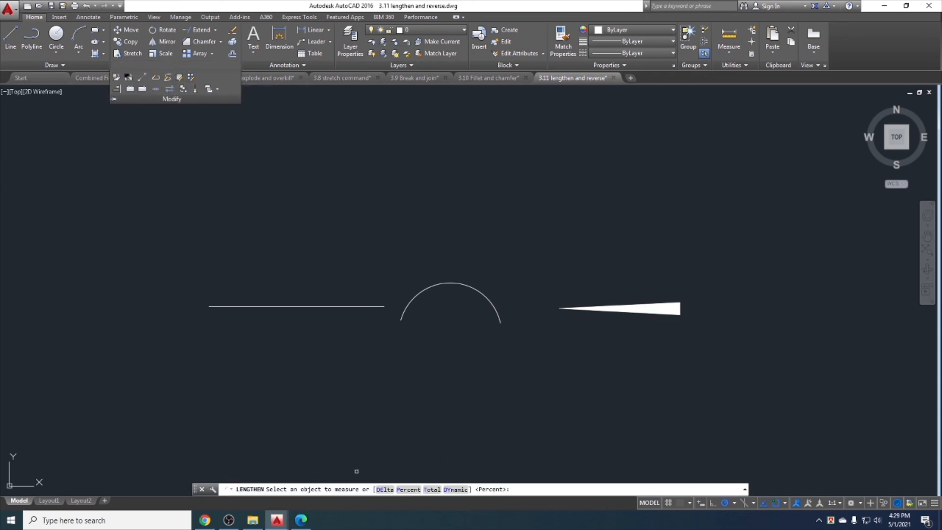
left_click(432, 488)
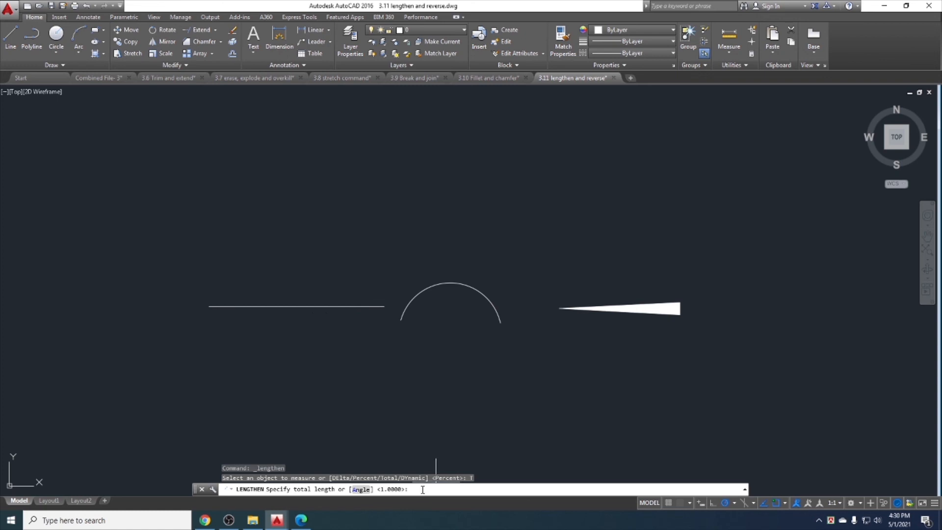
type("159")
key("Return")
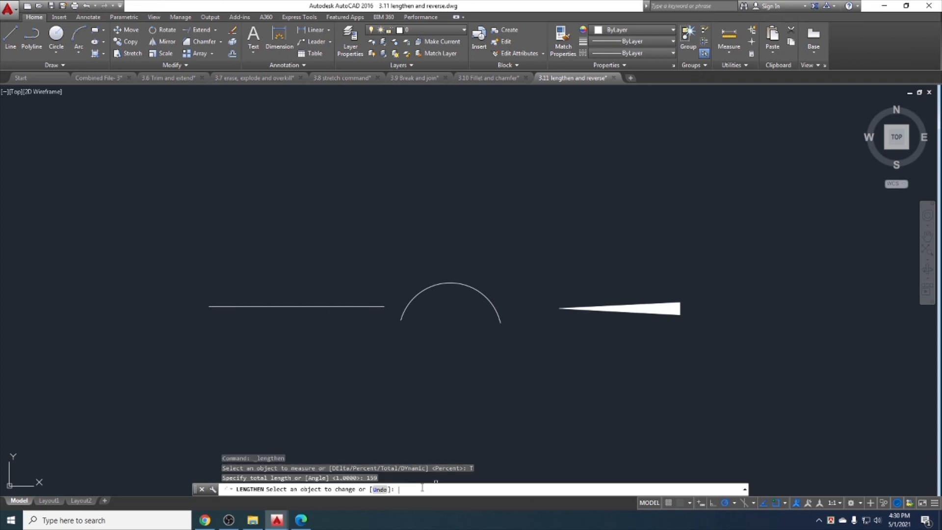
left_click(262, 306)
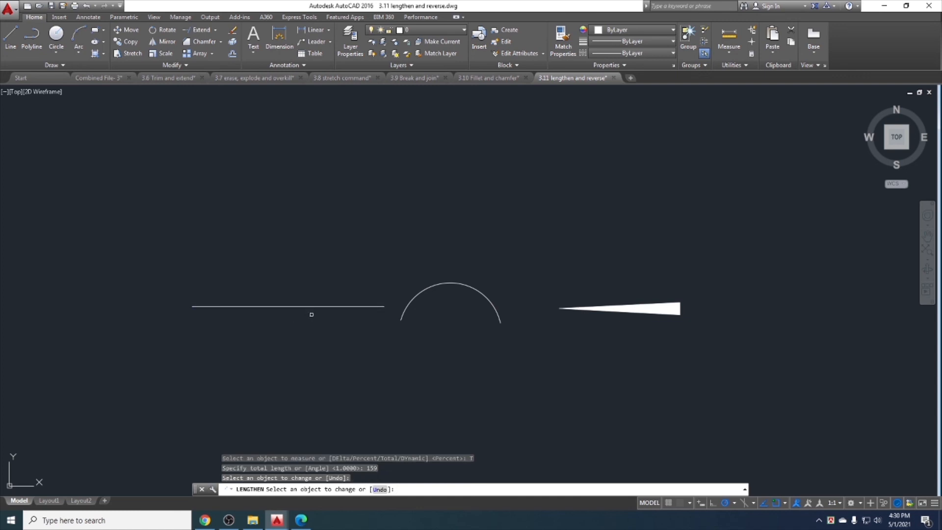
Check the horizontal line's length with a temporary dimension placed above it, and erase that dimension.
left_click(279, 37)
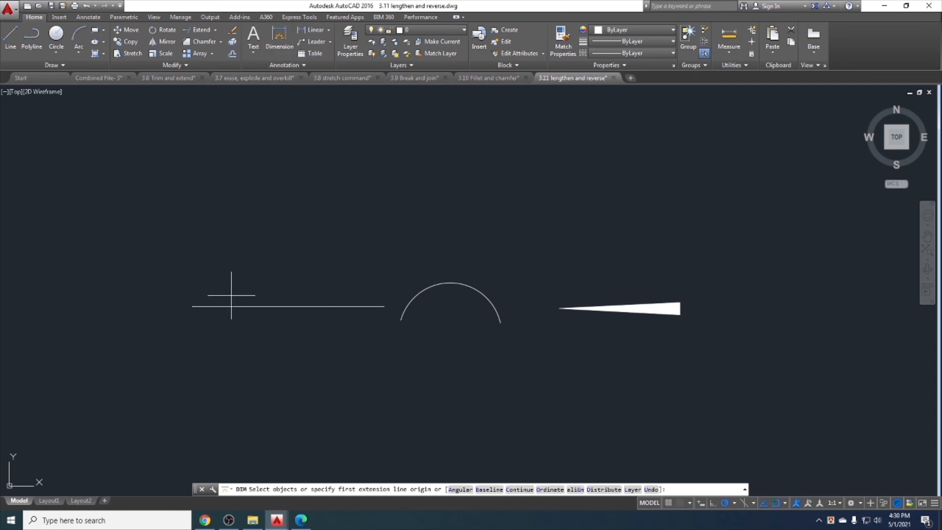
left_click(193, 306)
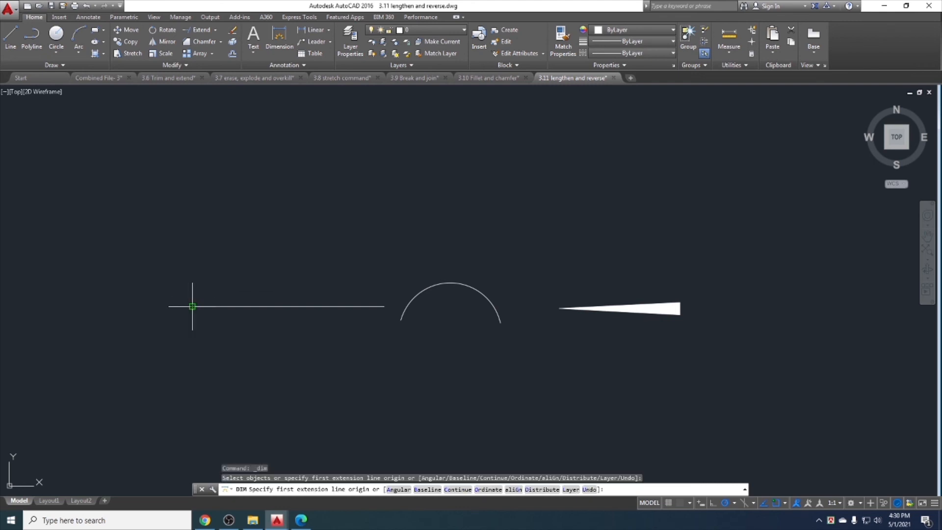
left_click(384, 306)
left_click(303, 291)
scroll(298, 291, "up", 4)
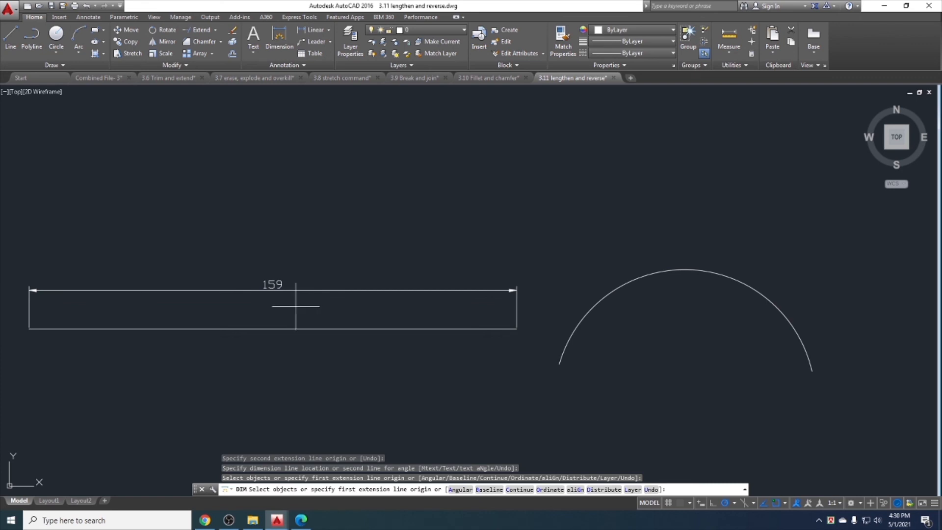
key("Escape")
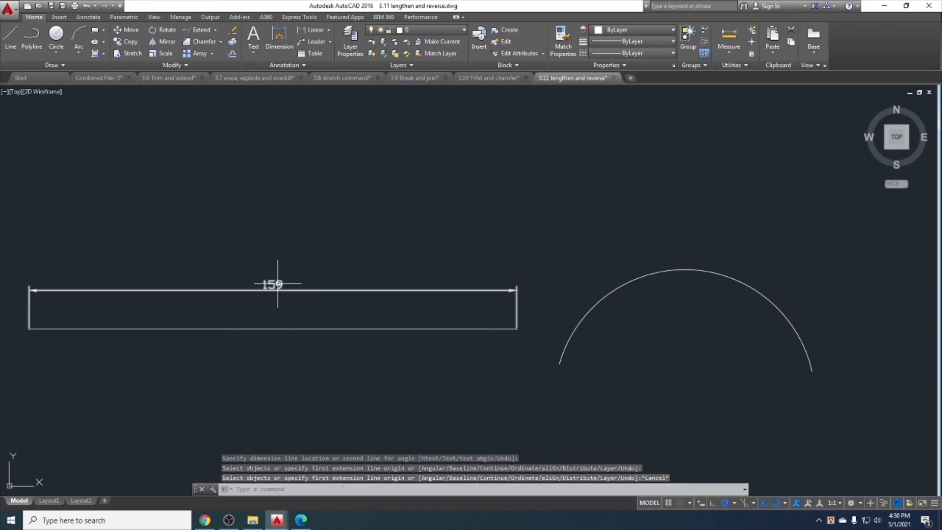
scroll(290, 296, "down", 2)
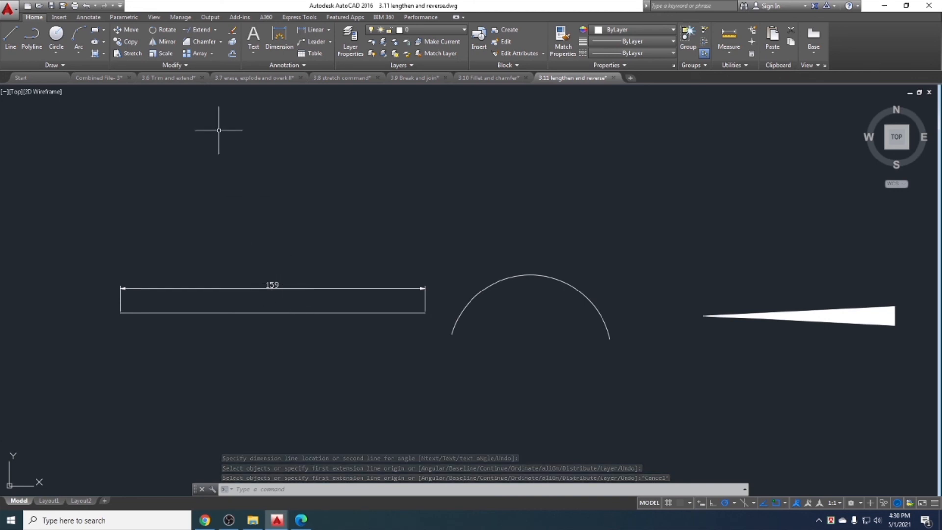
left_click(308, 288)
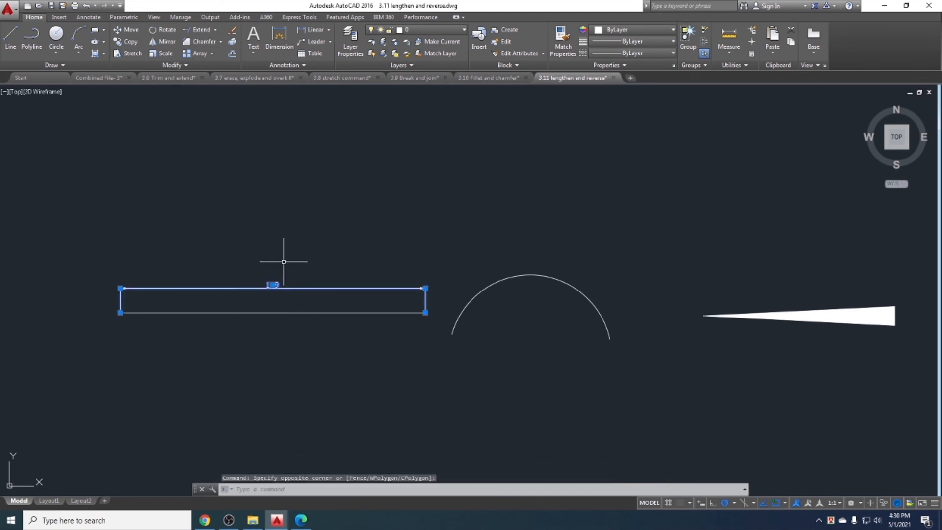
key("Delete")
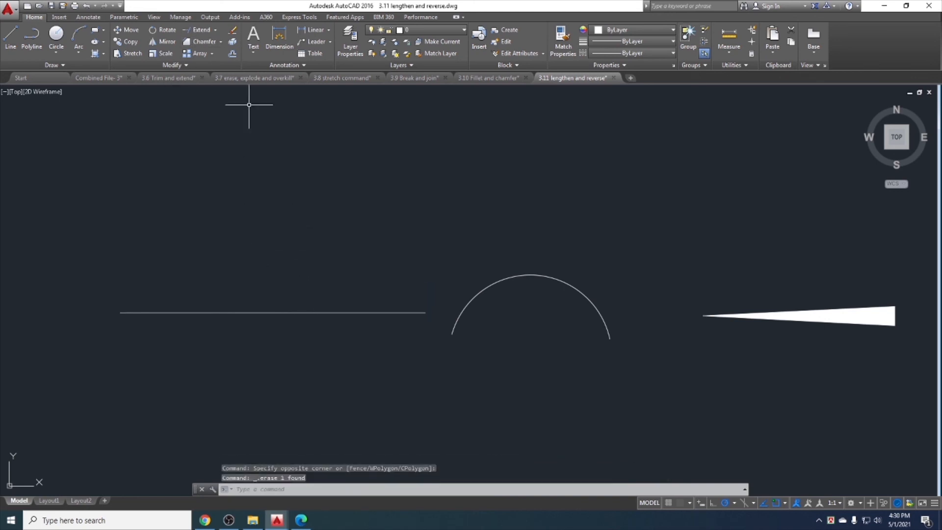
Set the horizontal line's total length to 150 with Lengthen, applying the change at its left end.
left_click(158, 64)
left_click(142, 77)
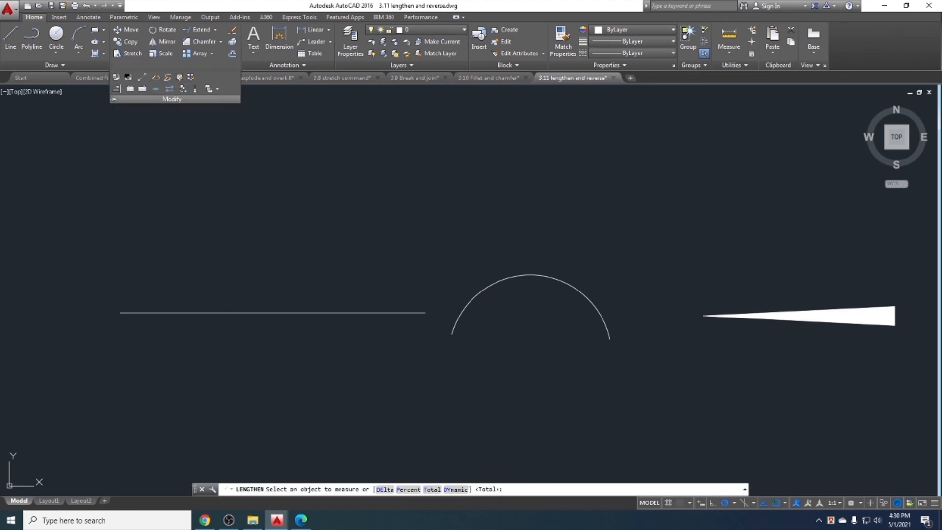
left_click(431, 489)
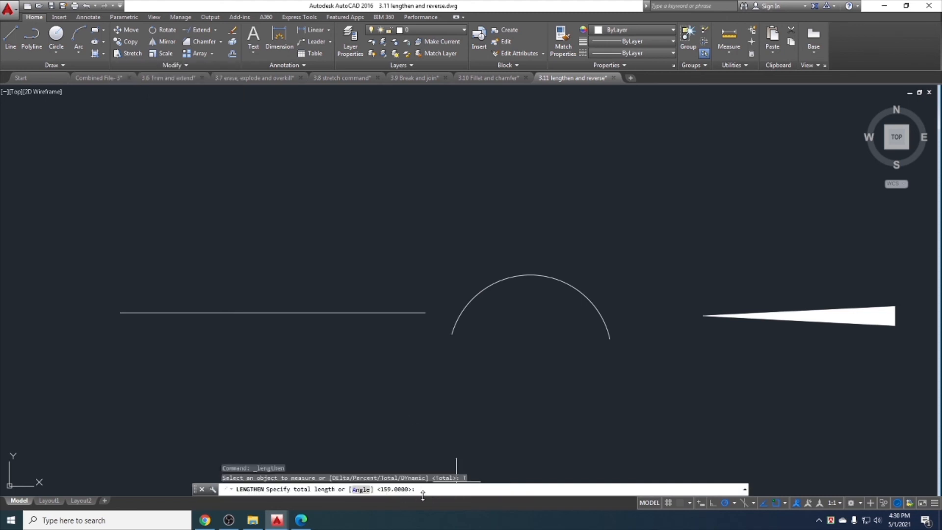
type("150")
key("Return")
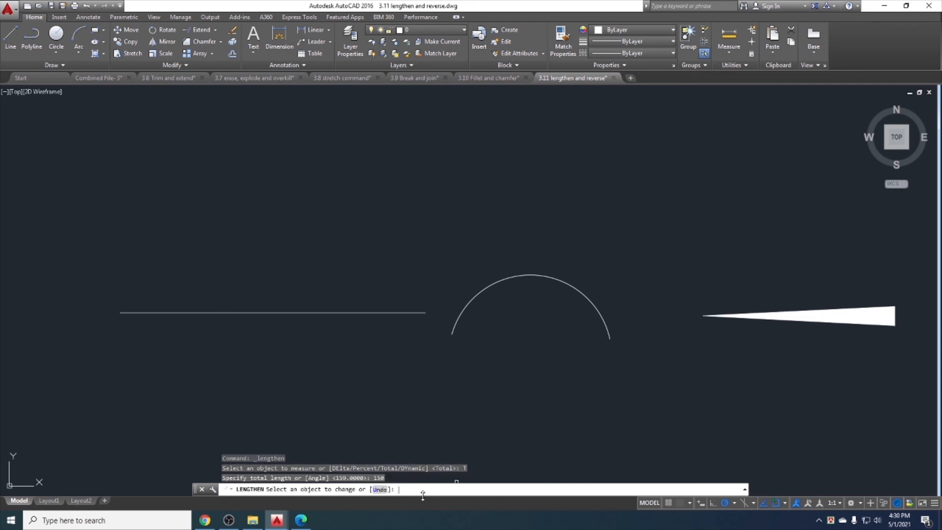
left_click(268, 313)
key("Escape")
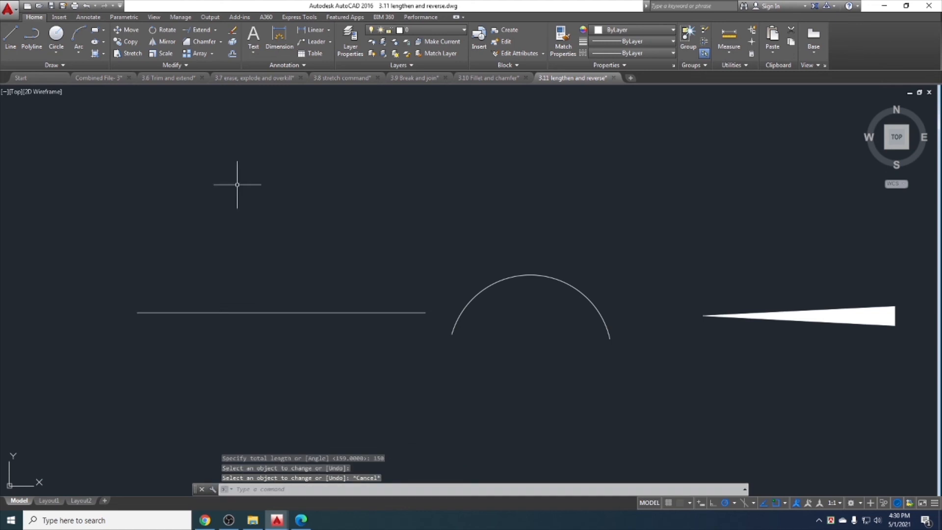
Dimension the shortened horizontal line from end to end to verify its length, and erase the dimension.
left_click(279, 39)
left_click(137, 312)
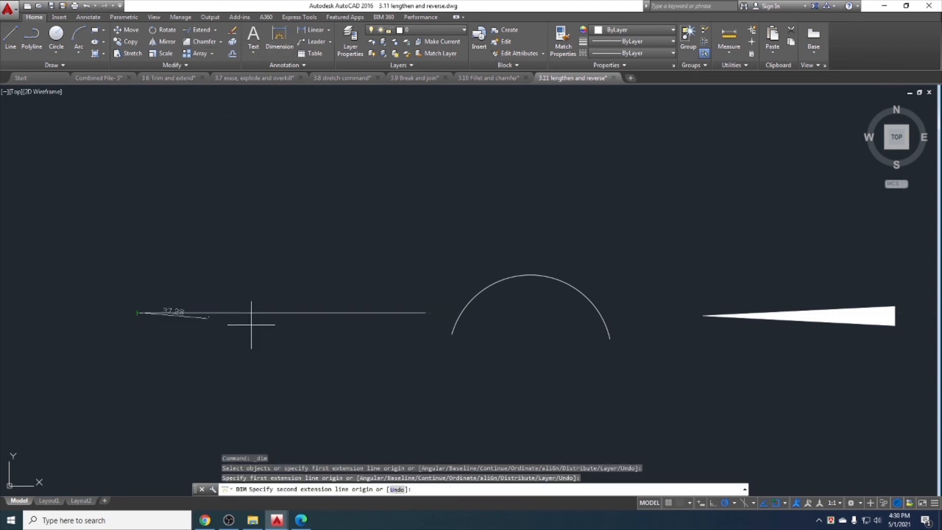
left_click(425, 312)
left_click(413, 283)
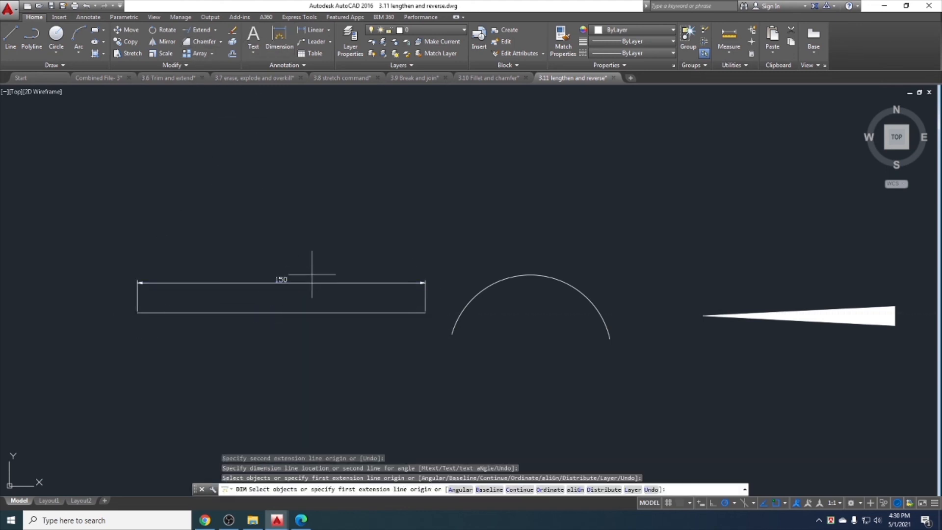
key("Escape")
left_click(339, 287)
left_click(302, 256)
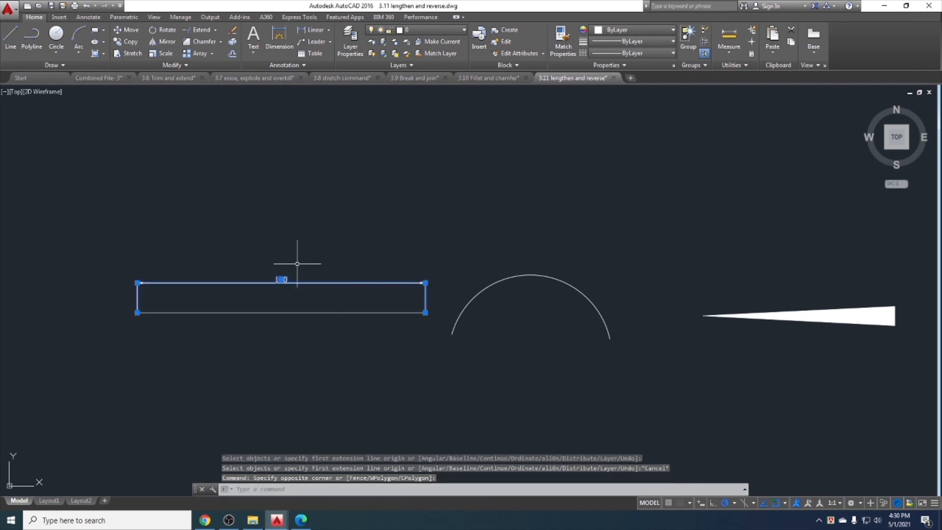
key("Delete")
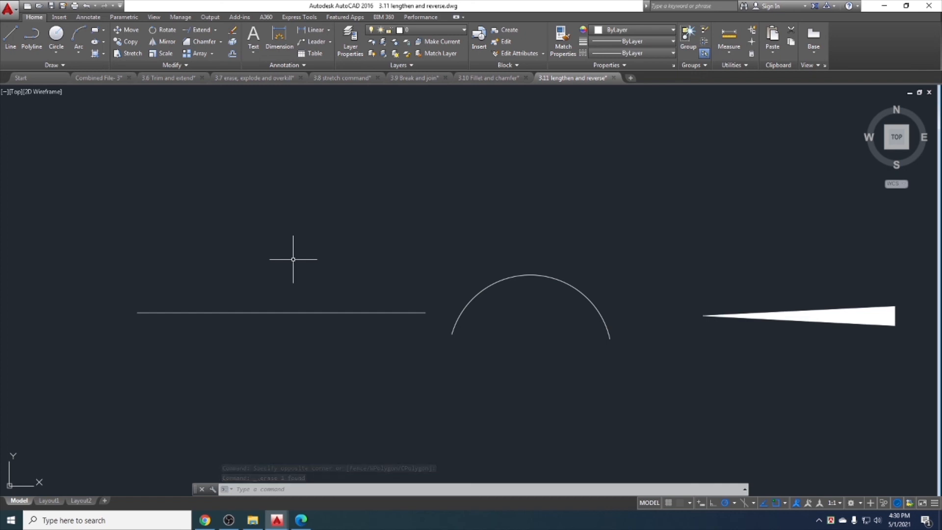
Try to move the horizontal line's left end to the wide end of the tapered polyline with Lengthen's Dynamic option.
left_click(190, 69)
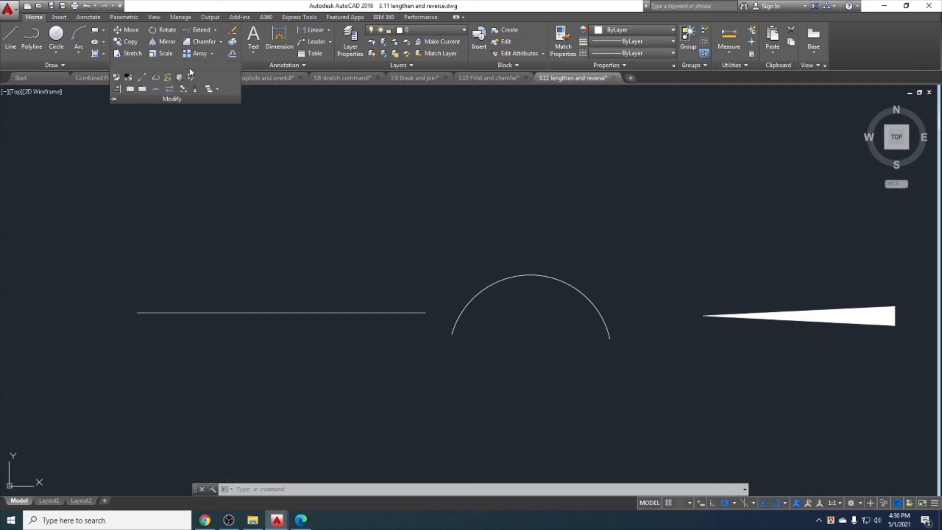
left_click(145, 78)
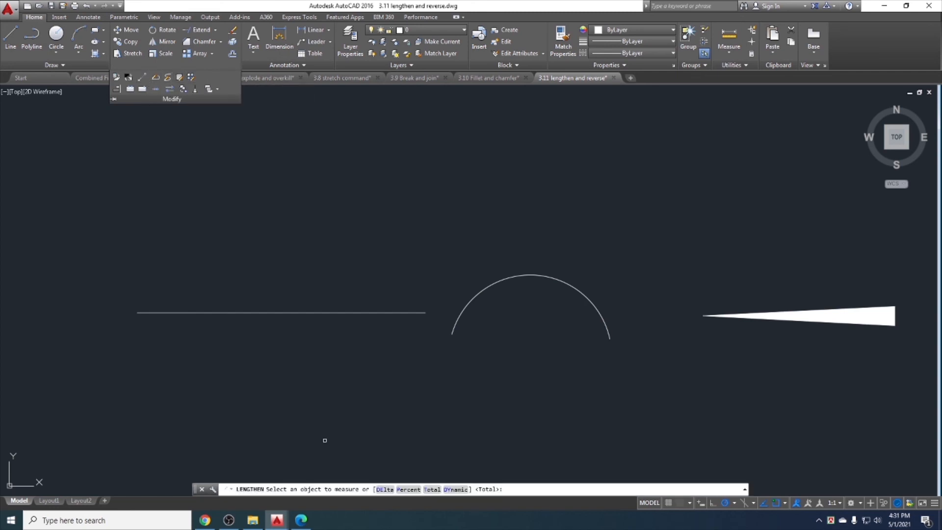
left_click(456, 490)
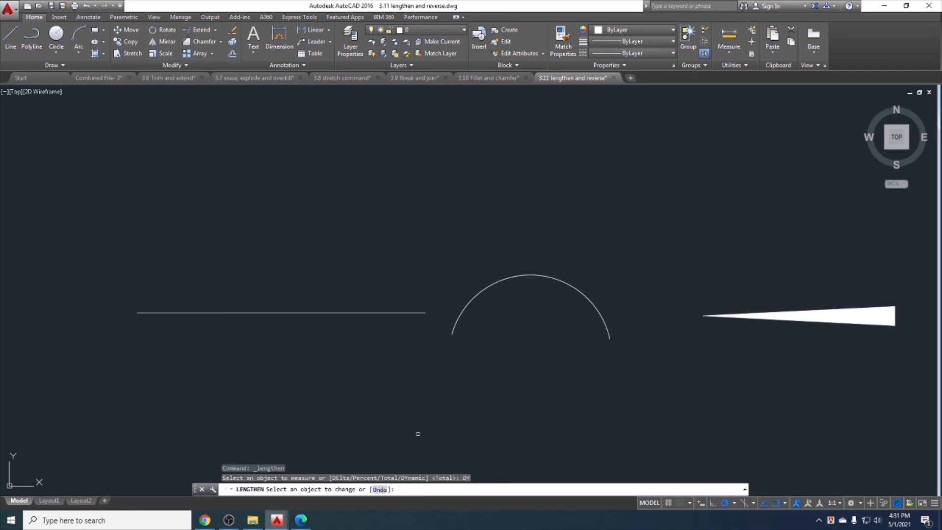
left_click(202, 312)
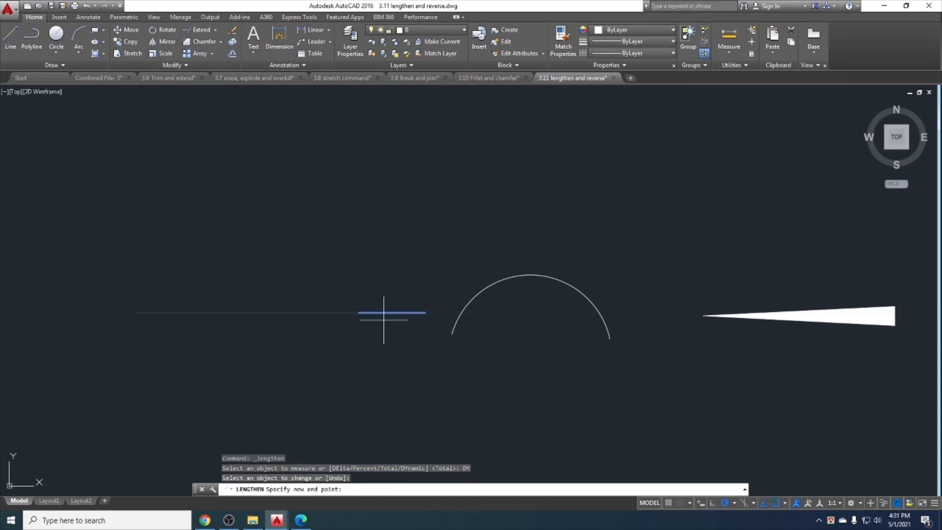
scroll(689, 318, "down", 4)
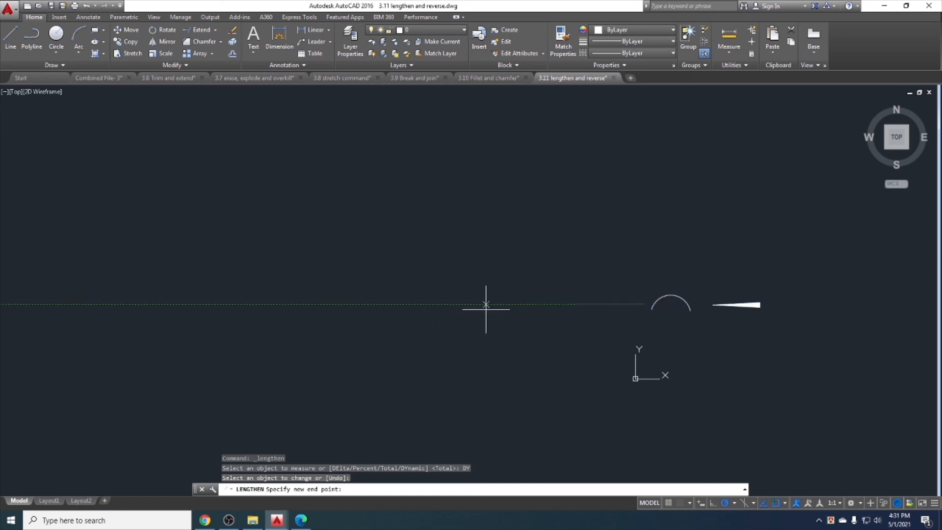
left_click(757, 305)
scroll(757, 305, "up", 4)
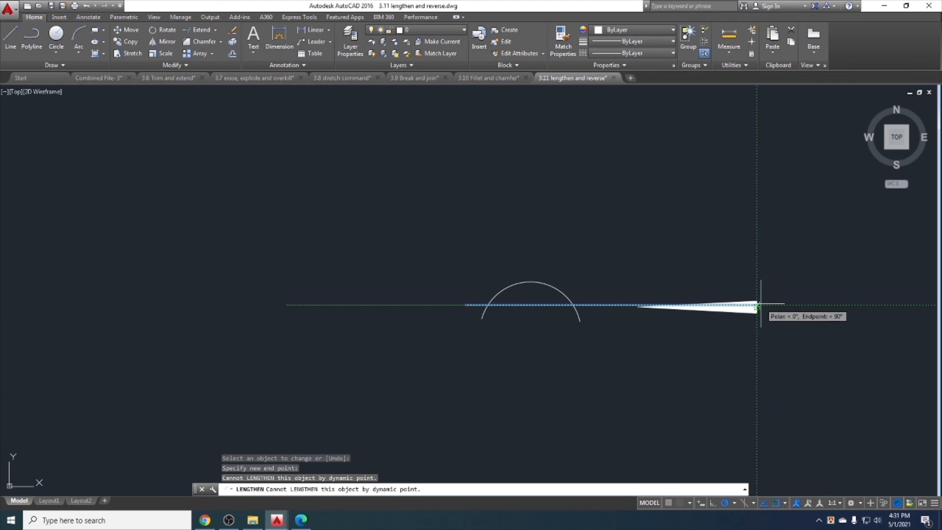
key("Escape")
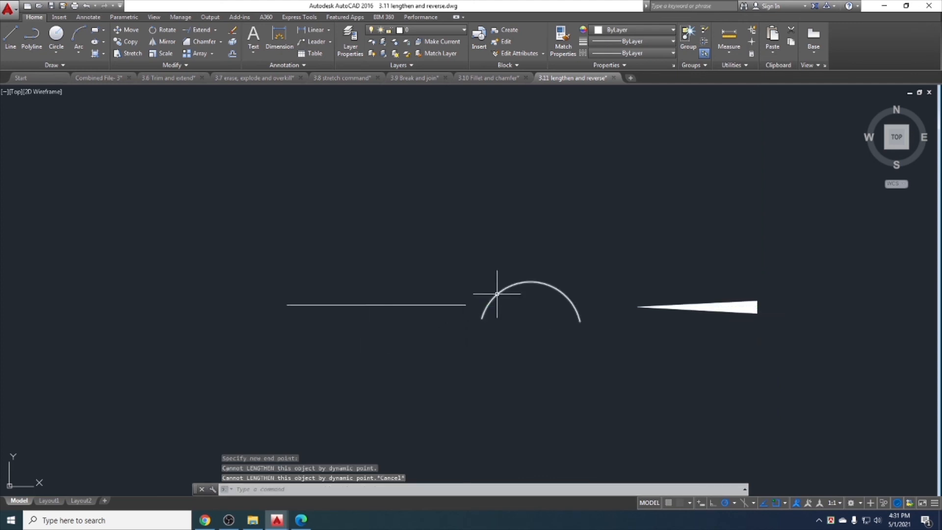
Preview changing the arc's left end with Lengthen's Dynamic option and cancel the command.
left_click(176, 65)
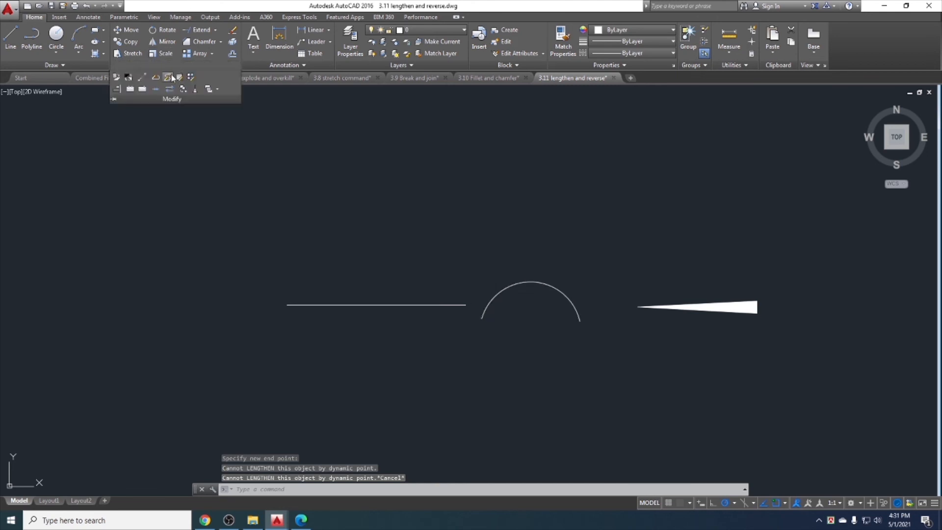
left_click(142, 80)
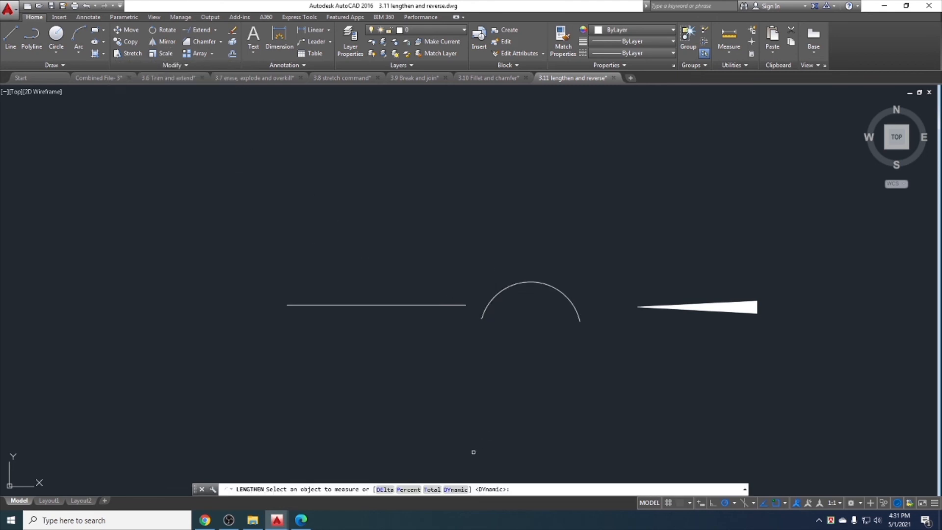
left_click(455, 489)
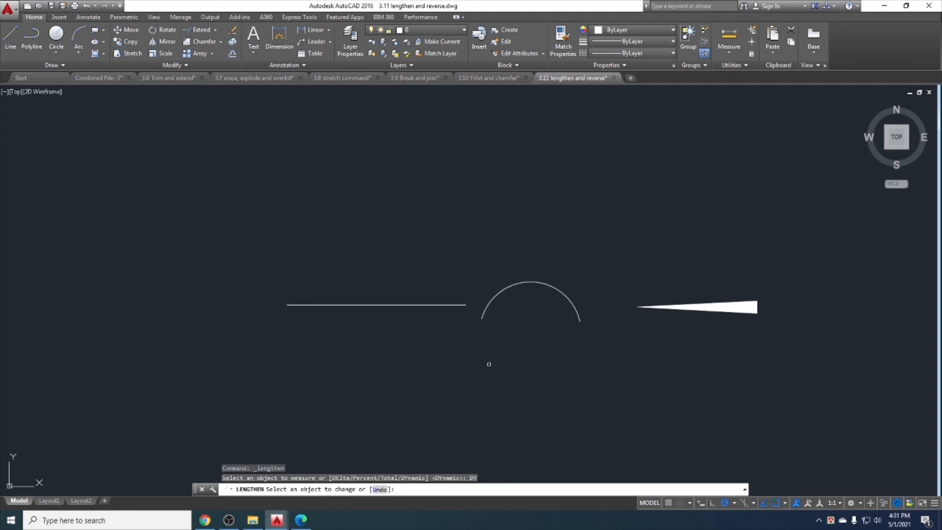
left_click(487, 314)
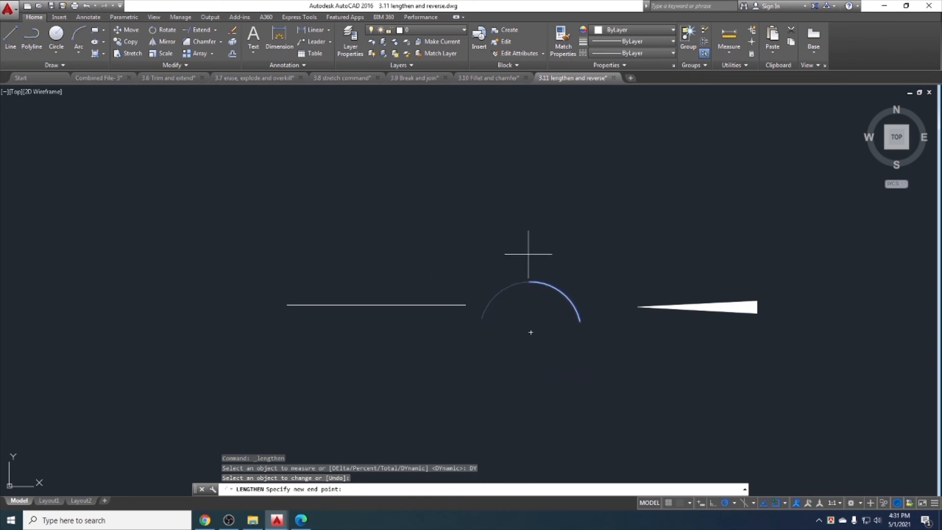
key("Escape")
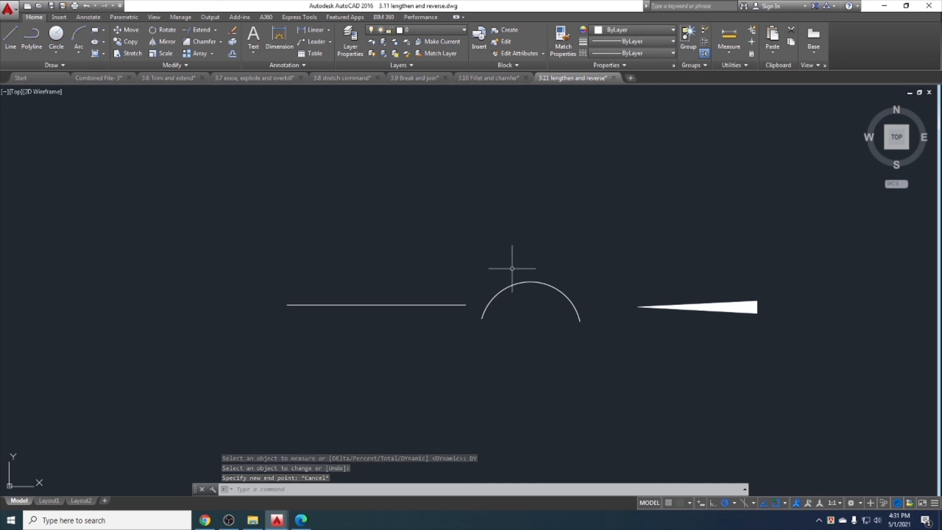
Start the Reverse command and try to select the arc for it.
left_click_drag(527, 309, 494, 244)
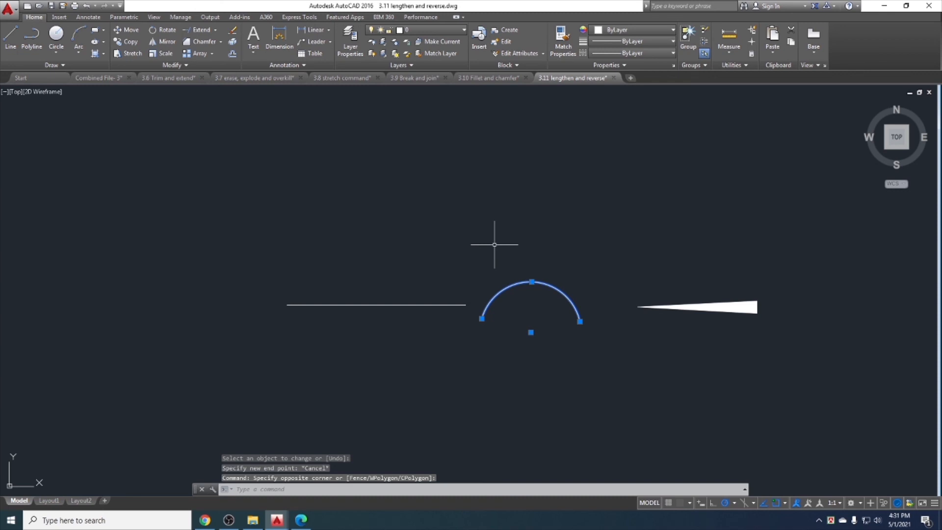
type("REVERse")
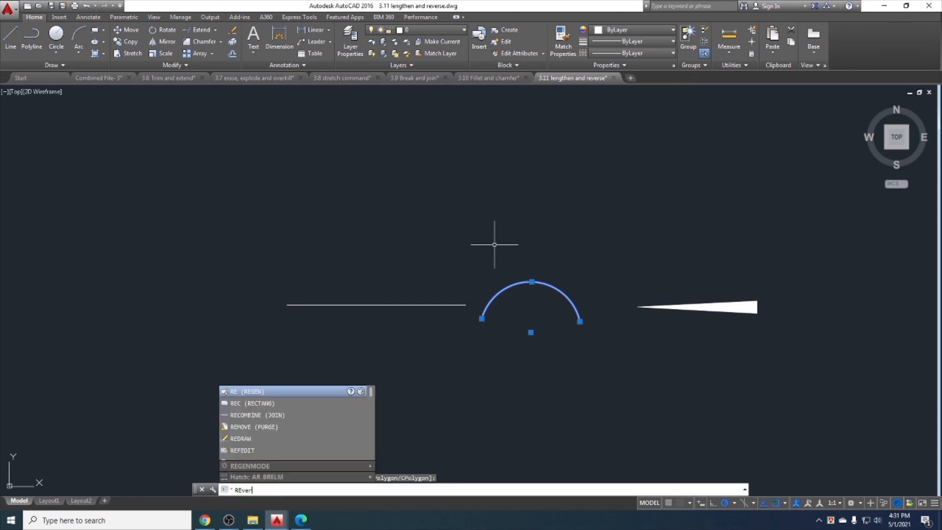
key("Return")
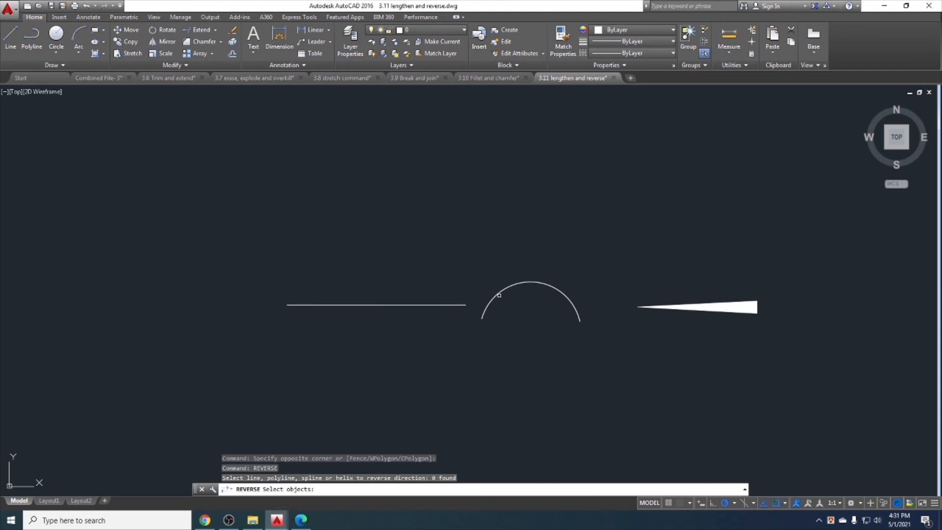
left_click(496, 295)
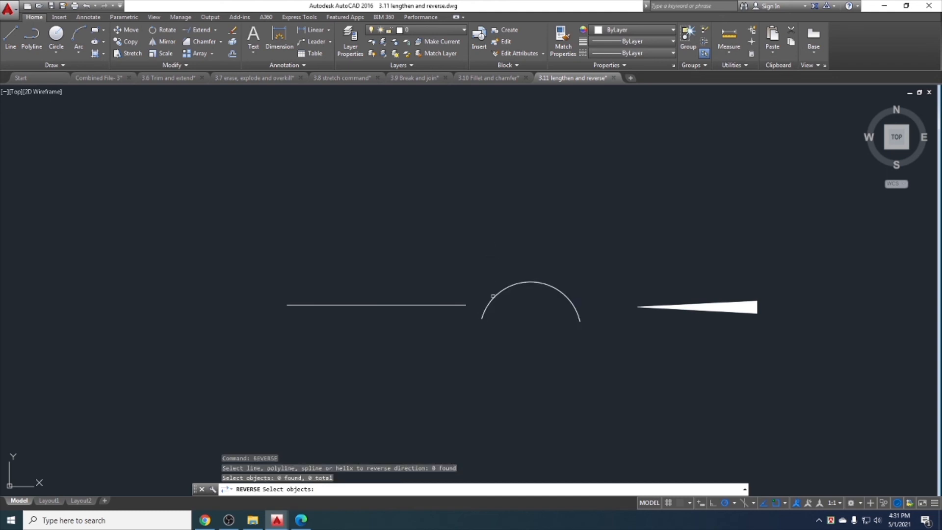
left_click(493, 297)
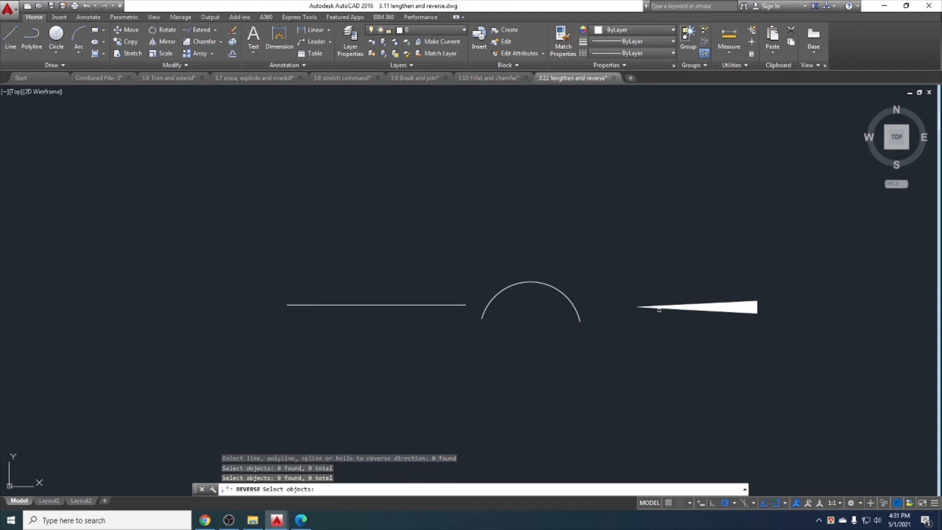
left_click(574, 304)
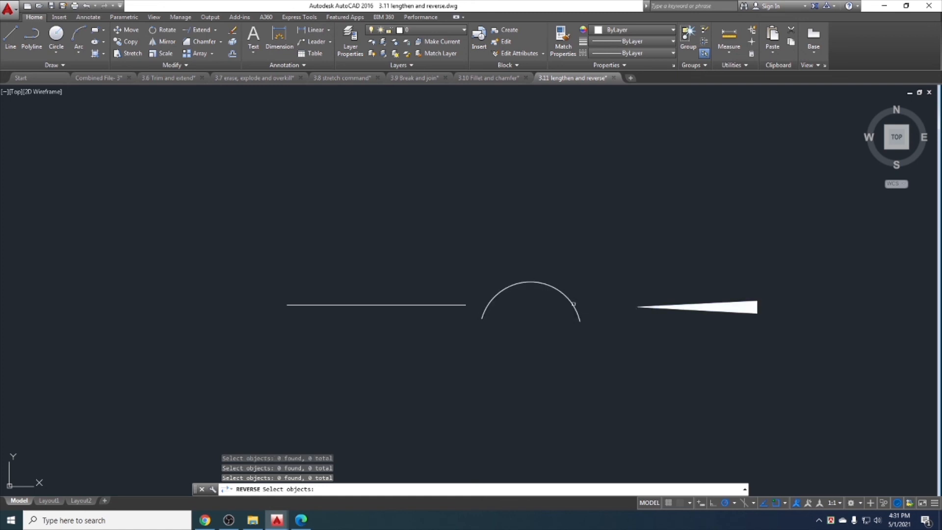
left_click(557, 320)
left_click(534, 266)
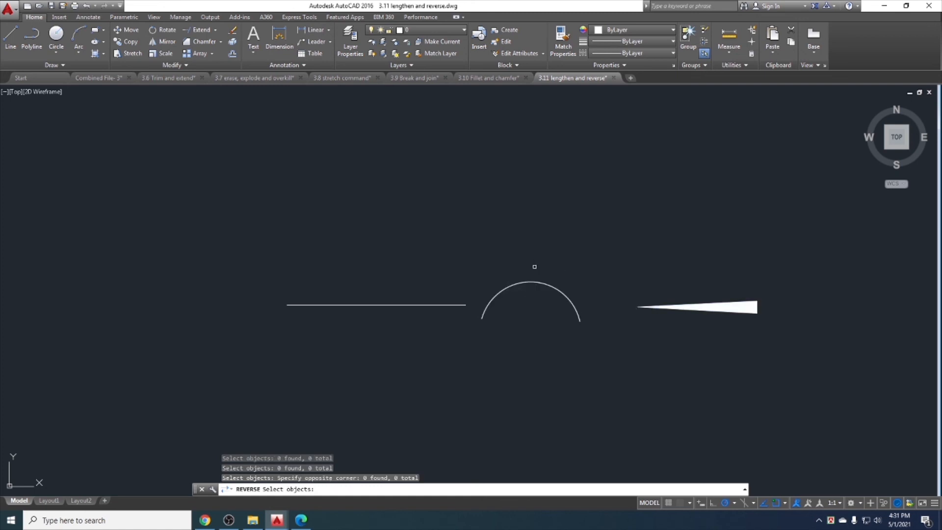
Select the tapered polyline to the right of the arc and reverse its direction.
left_click(685, 346)
left_click(648, 264)
key("Return")
scroll(643, 255, "down", 2)
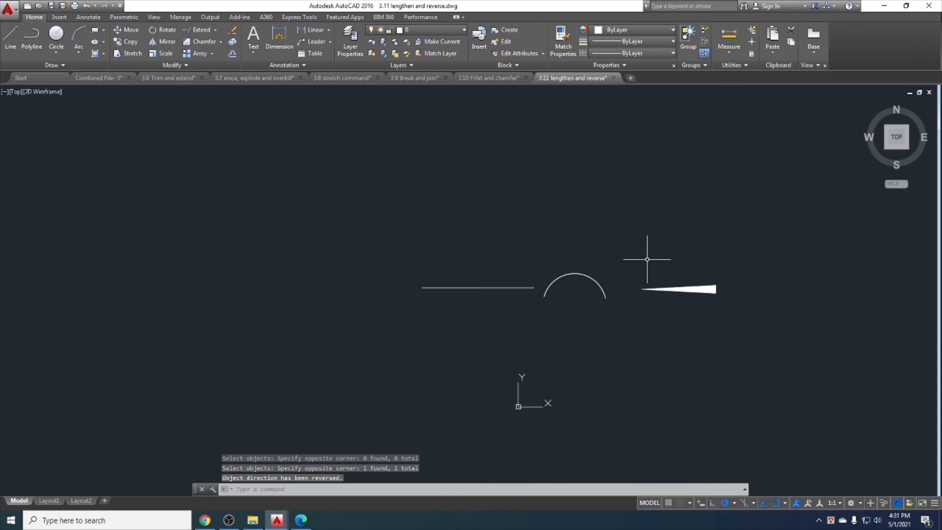
Try to draw a triangle with the Line command above the arc, and undo it.
middle_click_drag(641, 253, 610, 277)
scroll(534, 288, "up", 2)
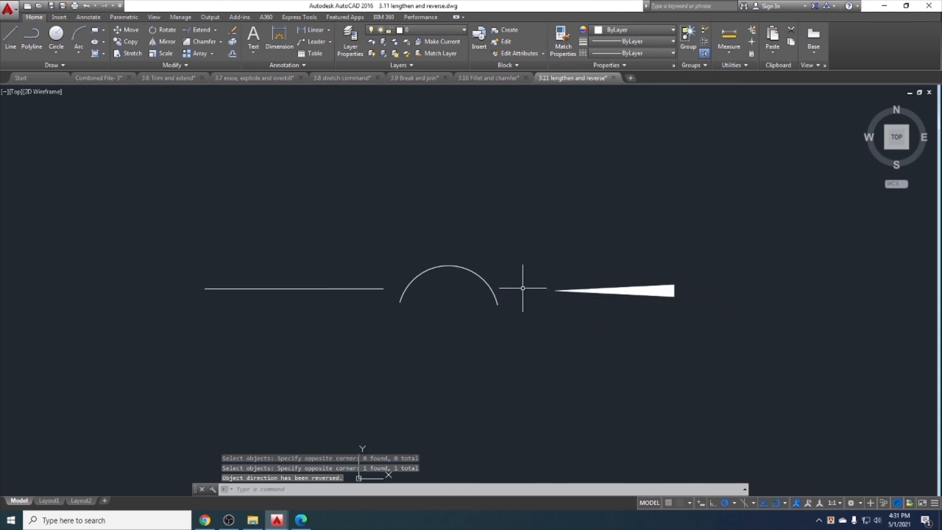
middle_click_drag(561, 292, 475, 290)
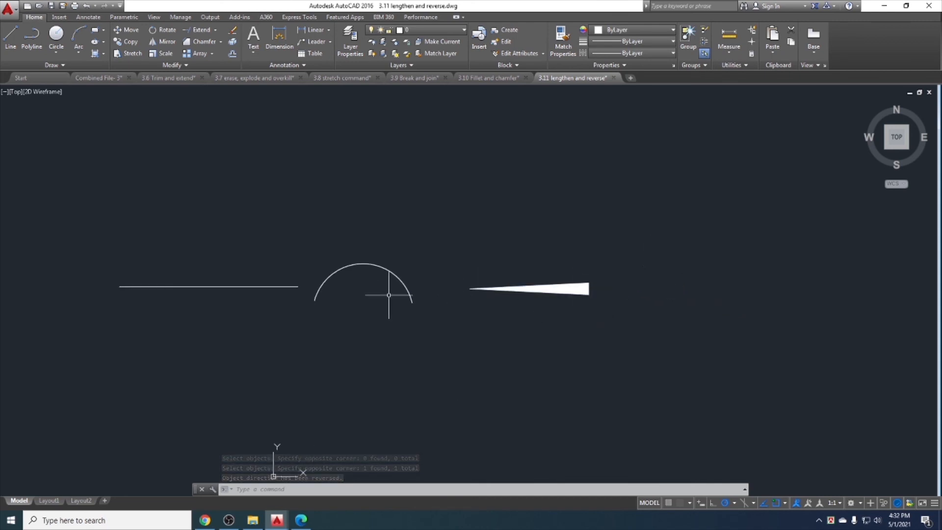
left_click(11, 41)
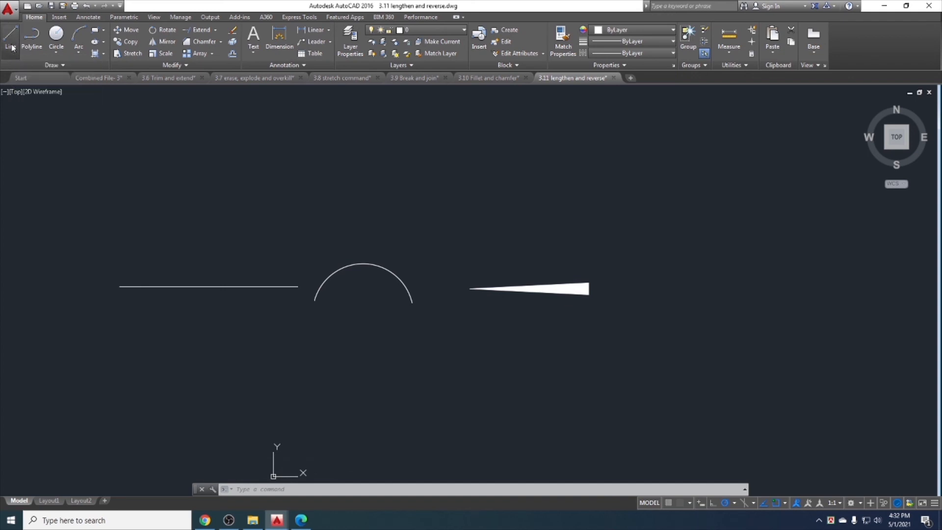
scroll(396, 177, "down", 4)
scroll(401, 172, "up", 4)
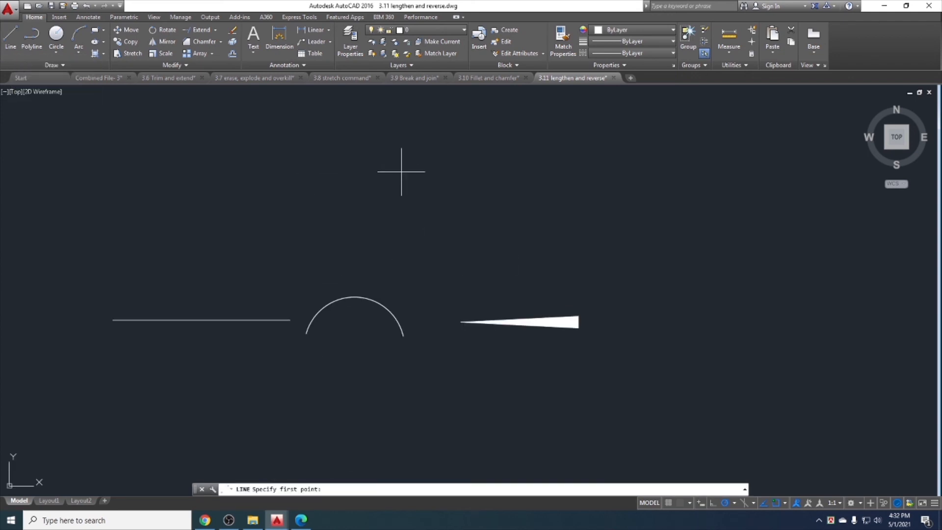
left_click(366, 155)
left_click(398, 241)
left_click(458, 172)
left_click(366, 155)
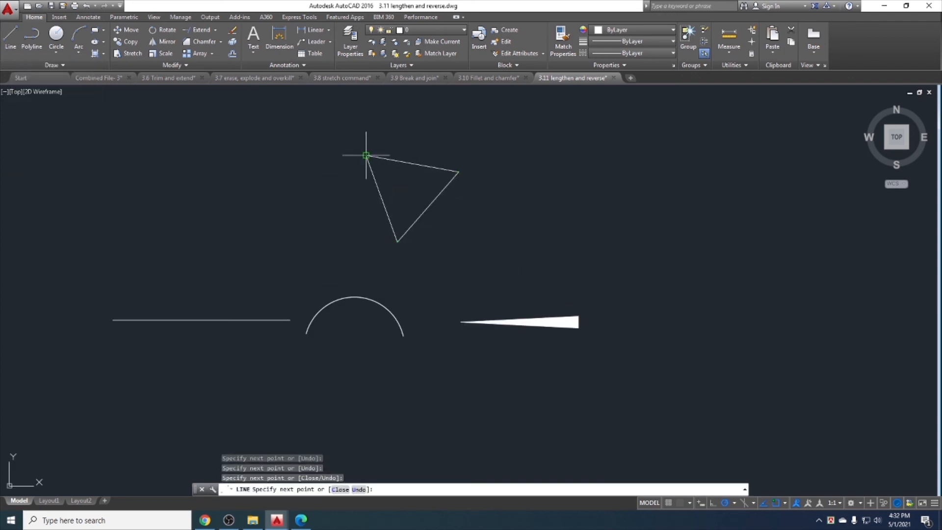
key("Escape")
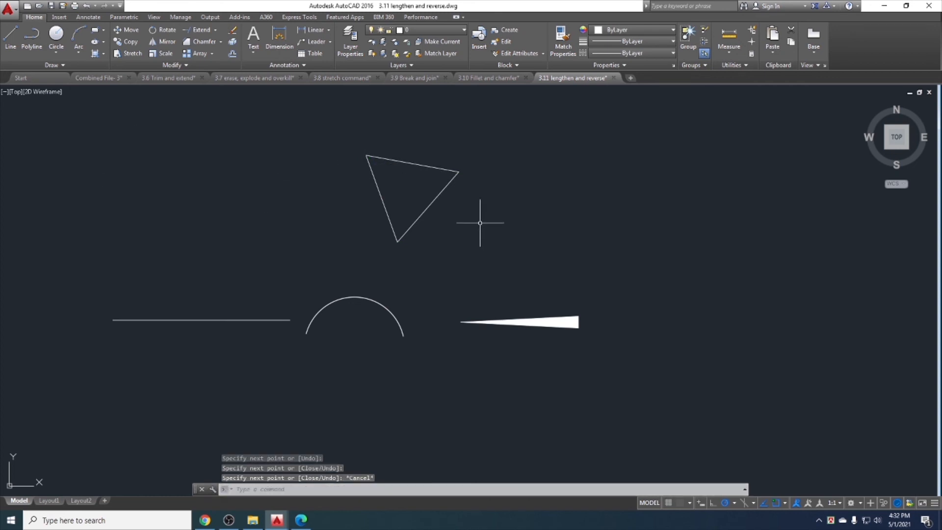
key("ctrl+z")
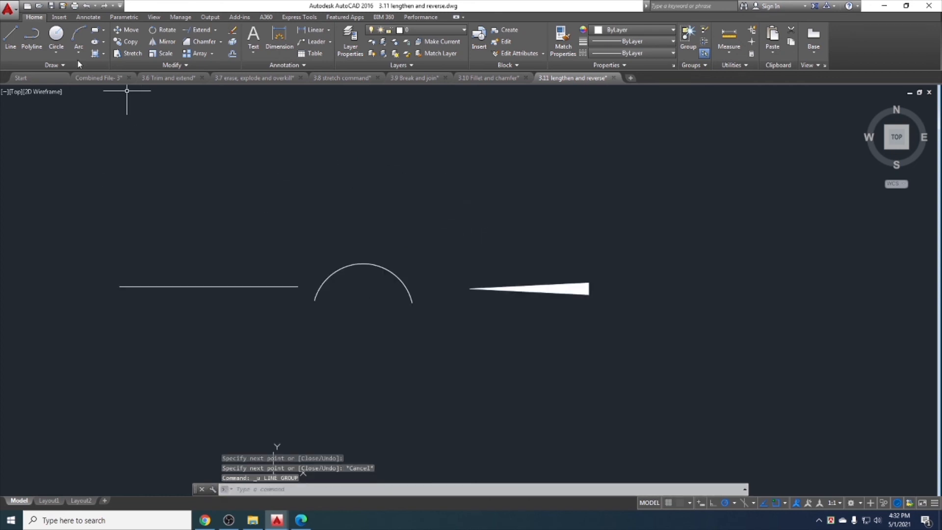
Draw a wide three-segment polyline as a triangle above the arc, ending at its start point.
left_click(31, 35)
left_click(400, 221)
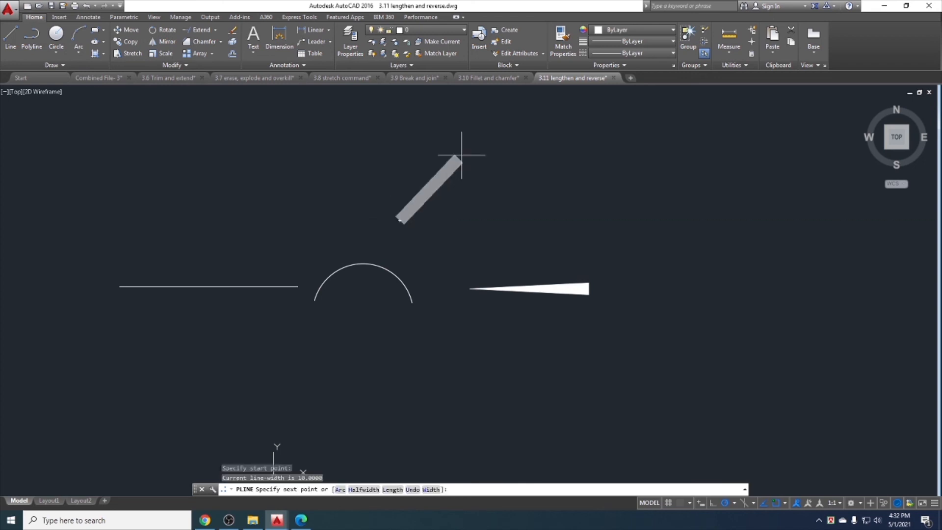
left_click(471, 145)
left_click(313, 136)
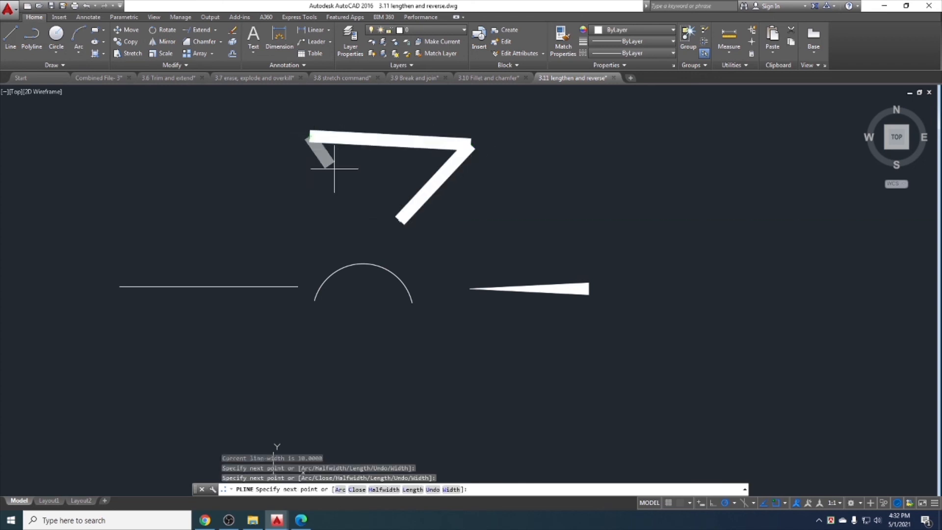
left_click(399, 221)
key("Escape")
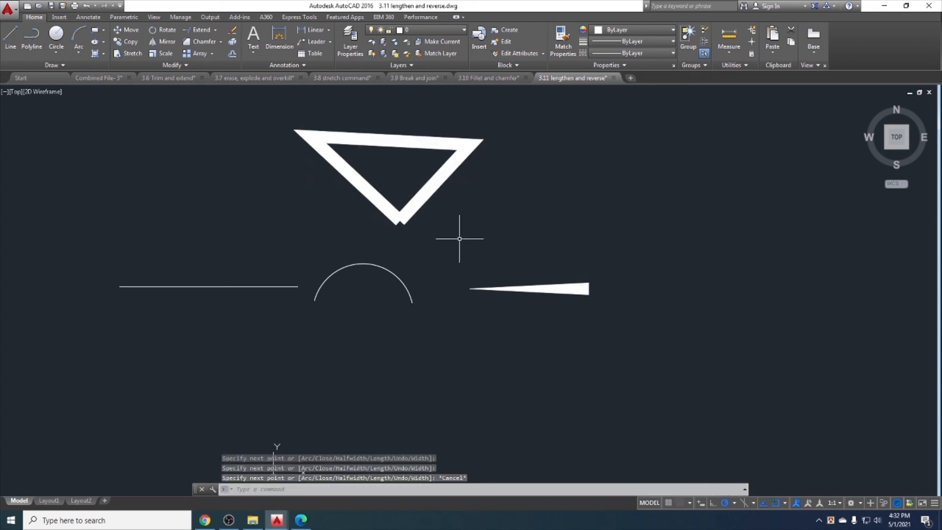
type("PLW")
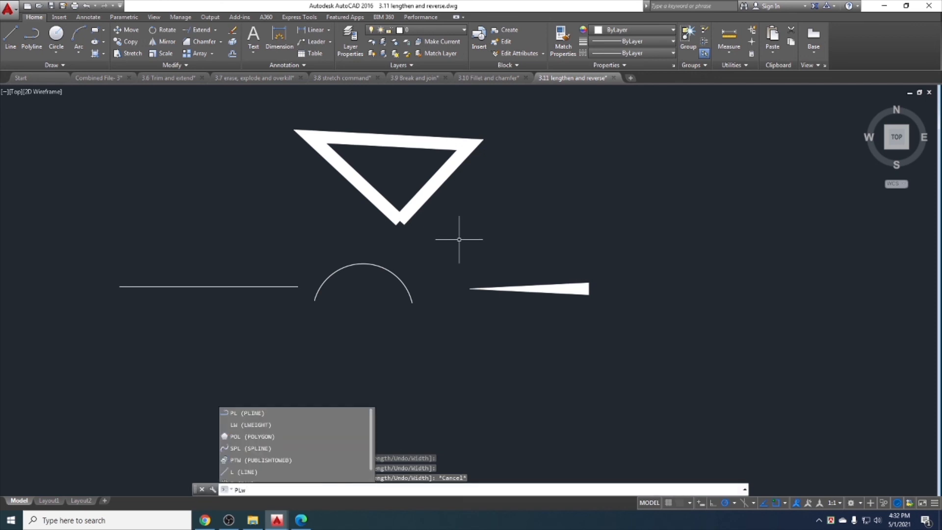
key("Escape")
key("Escape")
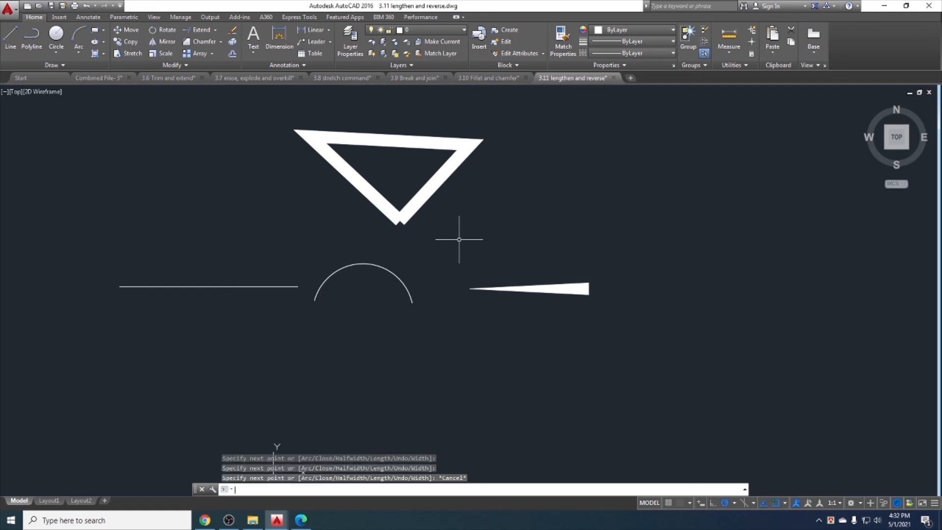
Select the wide triangular polyline above the arc and reverse its direction.
middle_click_drag(419, 242, 394, 298)
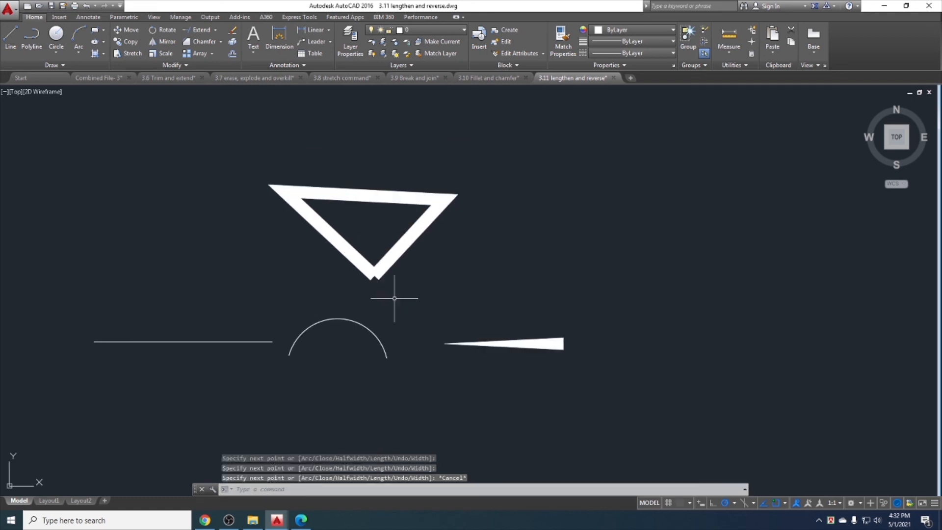
left_click(437, 264)
left_click(349, 215)
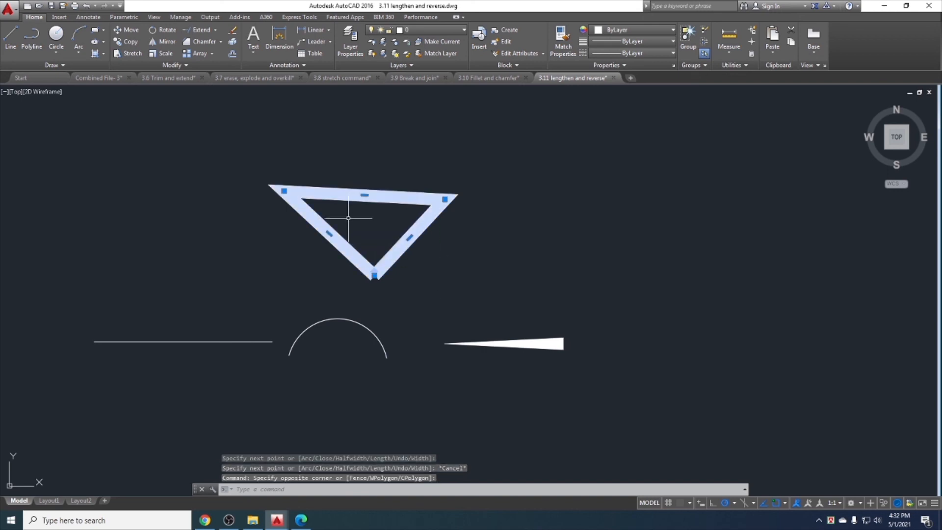
type("recer")
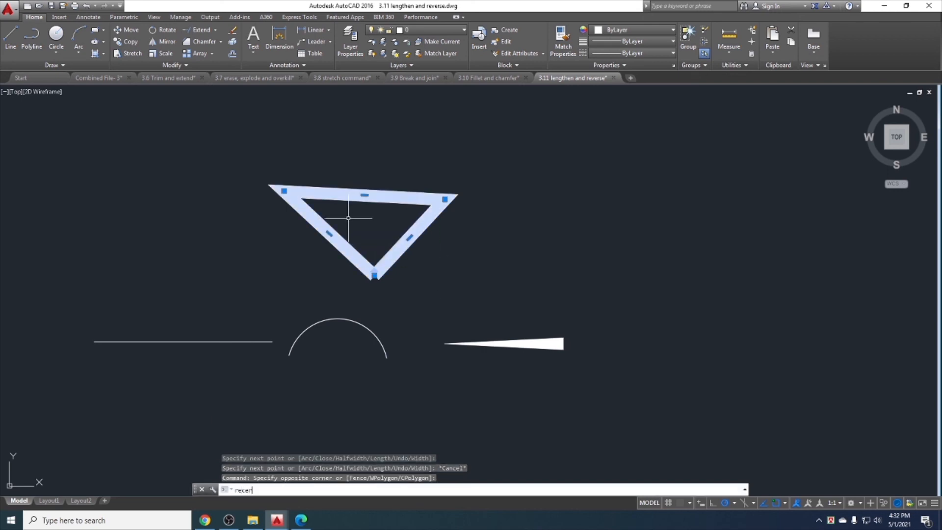
type("s")
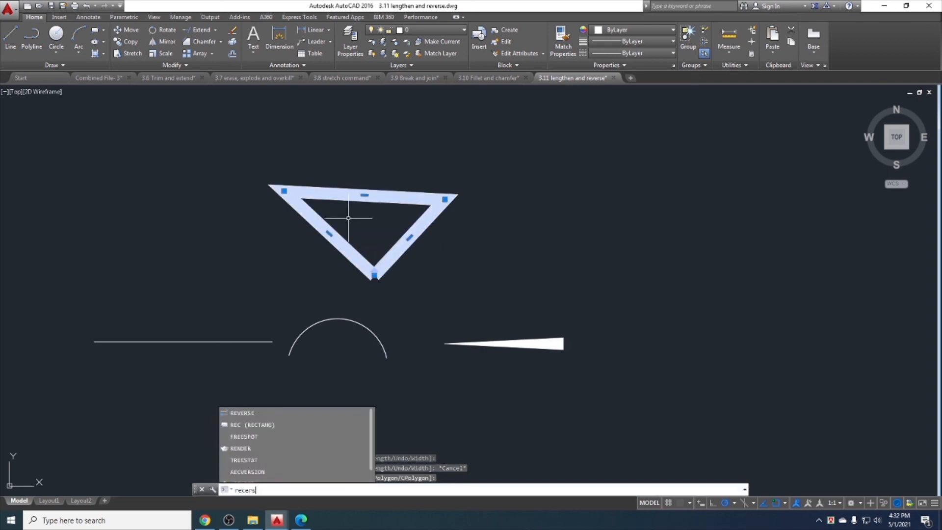
left_click(242, 413)
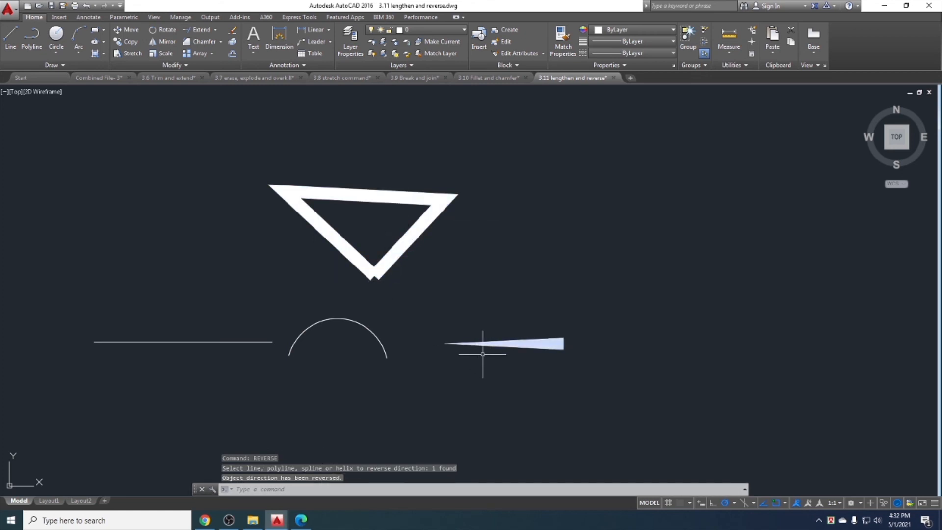
Reverse the direction of the tapered polyline to the right of the arc.
middle_click_drag(483, 354, 426, 328)
left_click(492, 341)
left_click(462, 292)
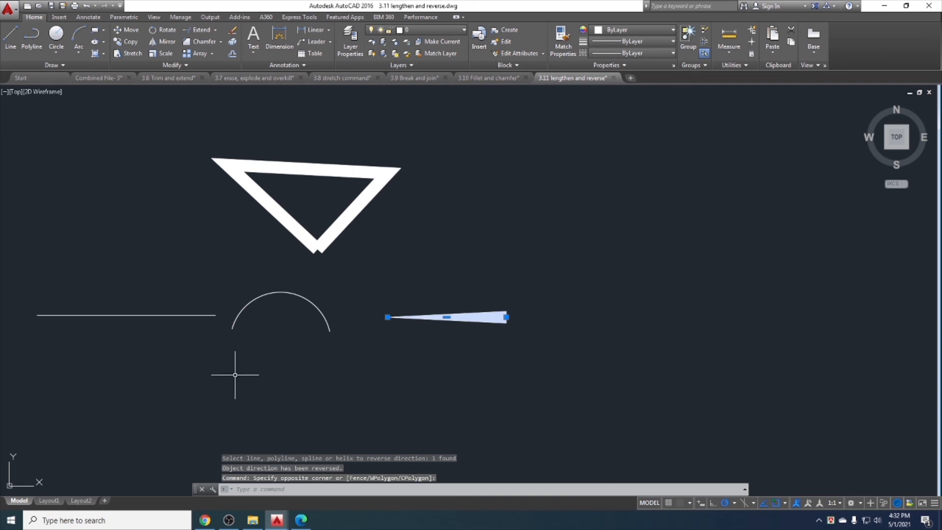
type("re")
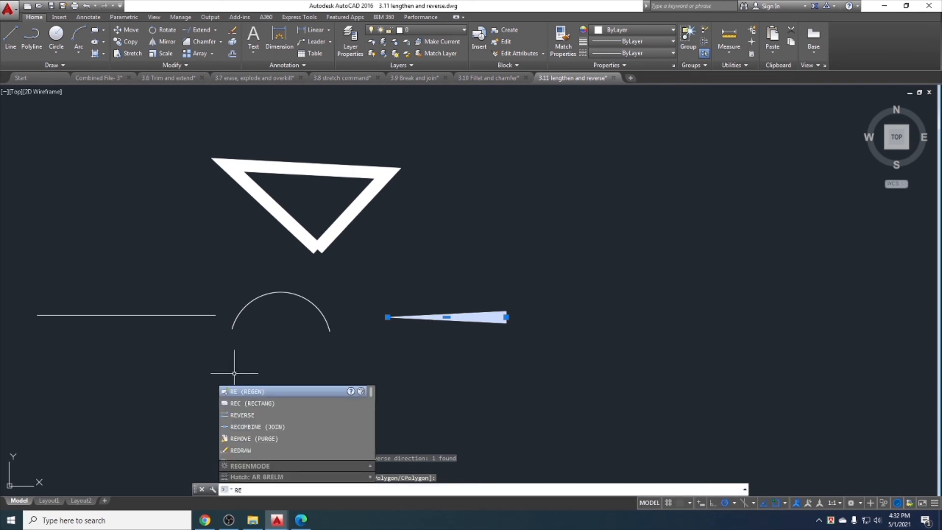
type("ve")
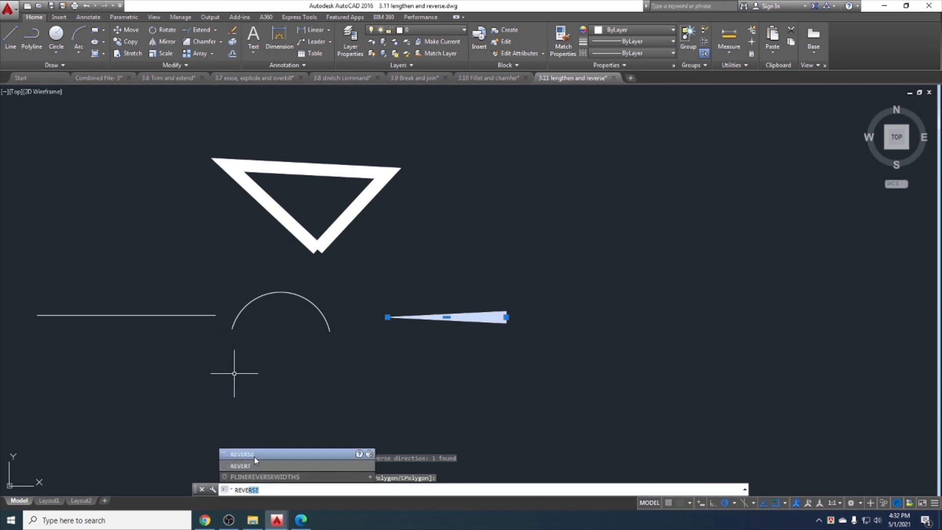
left_click(254, 456)
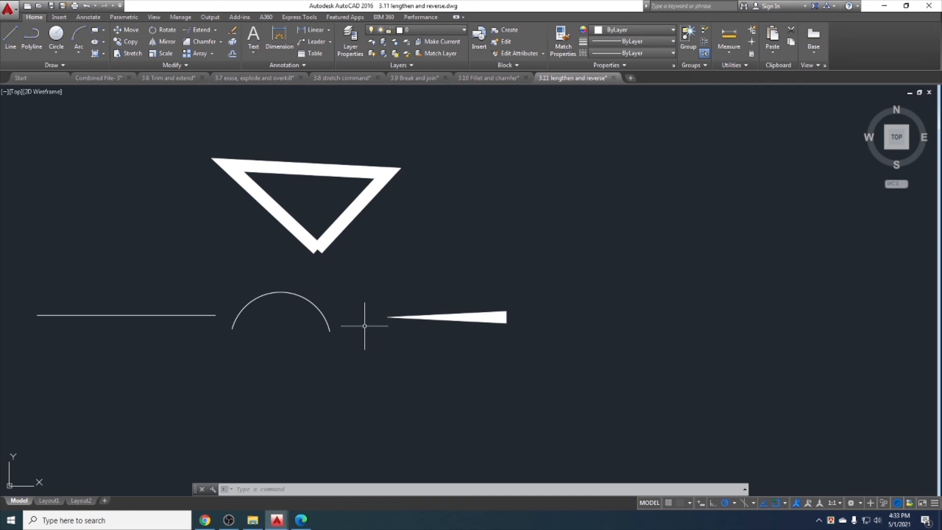
Set the PLINEREVERSEWIDTHS system variable to 1.
type("pline")
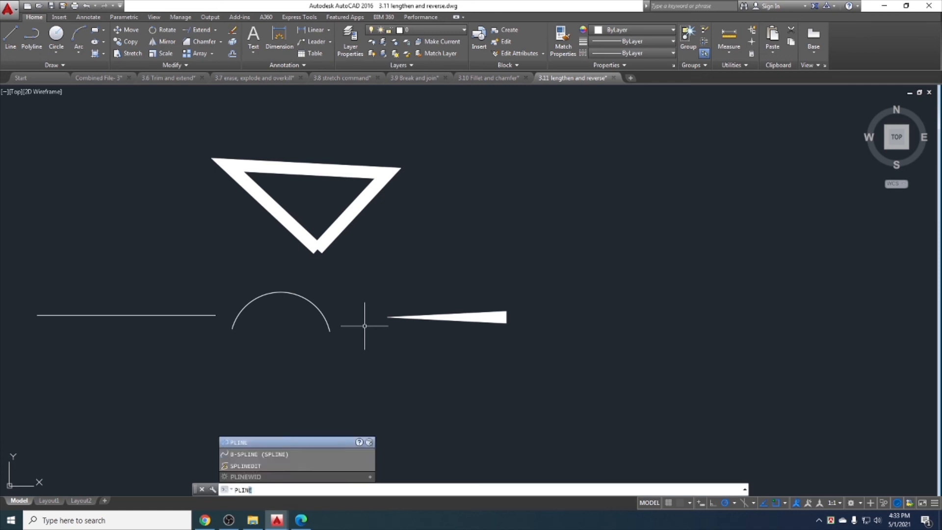
type("recers")
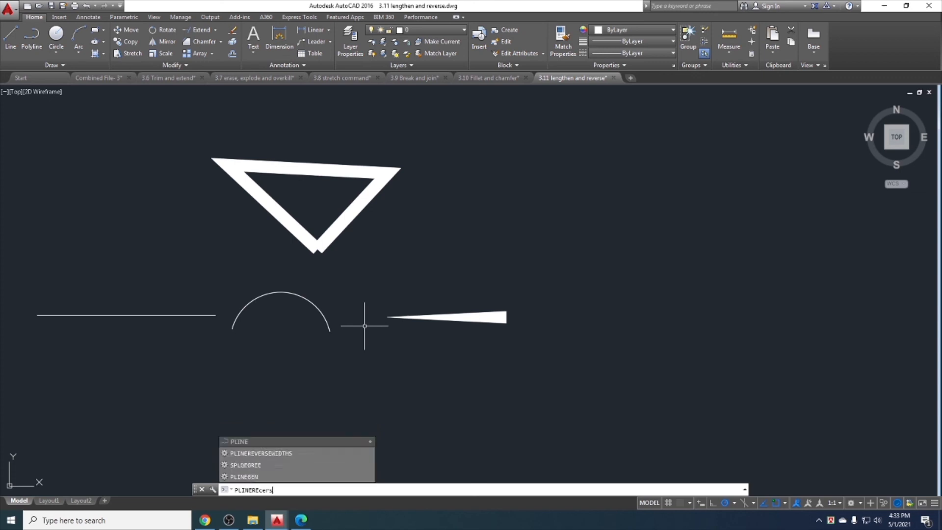
left_click(262, 454)
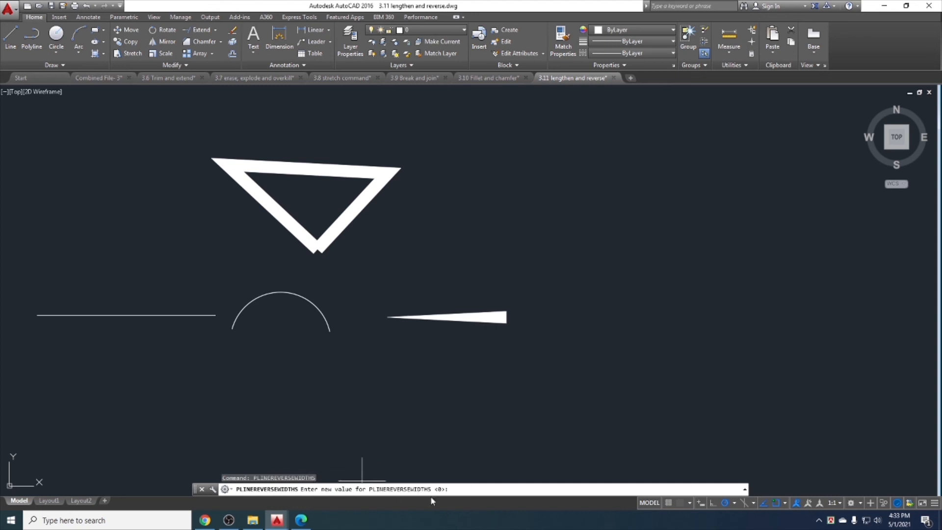
type("1")
key("Return")
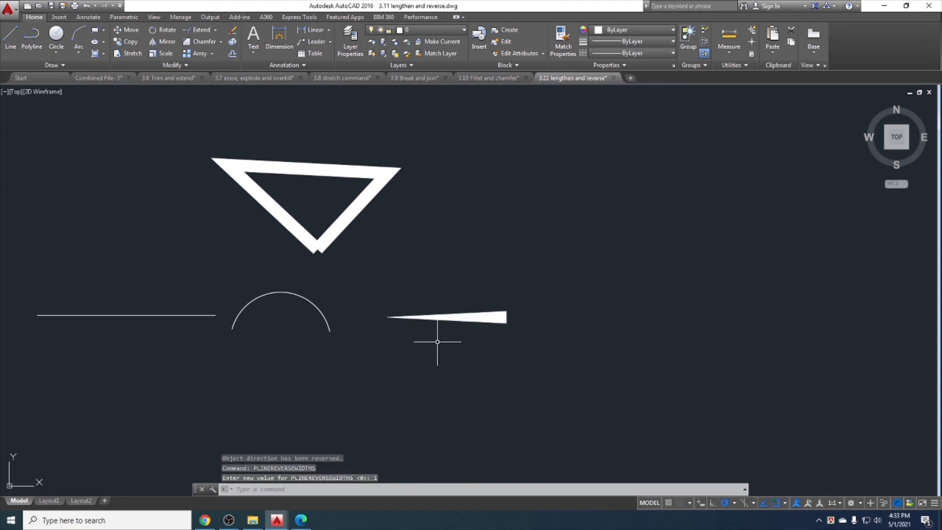
Reverse the tapered polyline with the new PLINEREVERSEWIDTHS setting, swapping its wide and narrow ends.
type("REV")
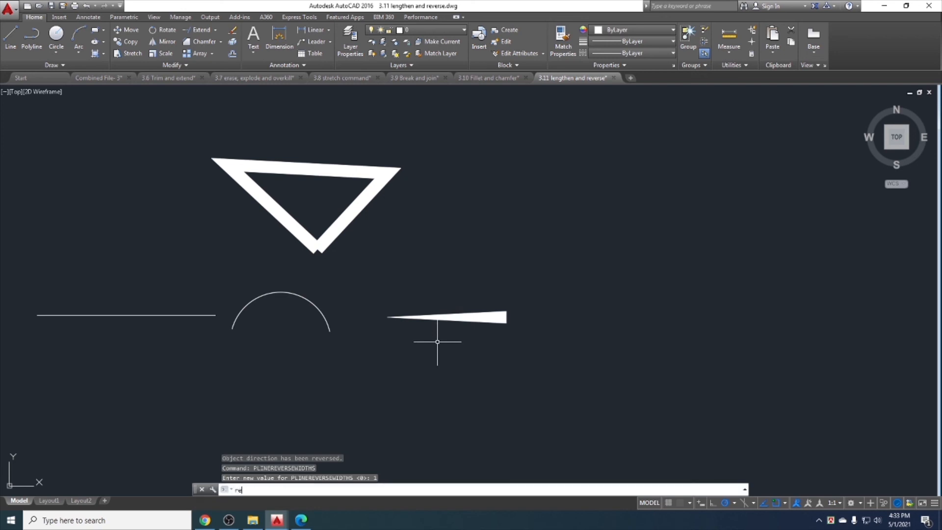
type("erse")
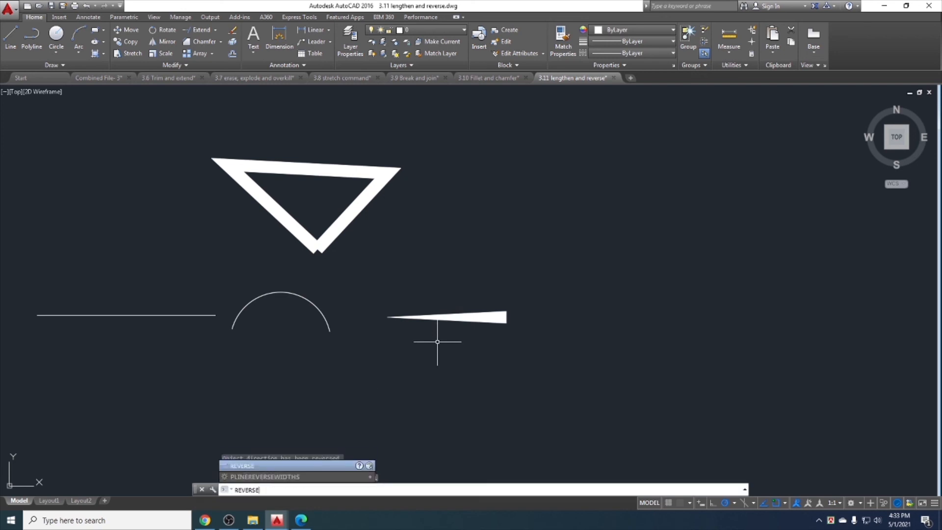
key("Return")
left_click(437, 341)
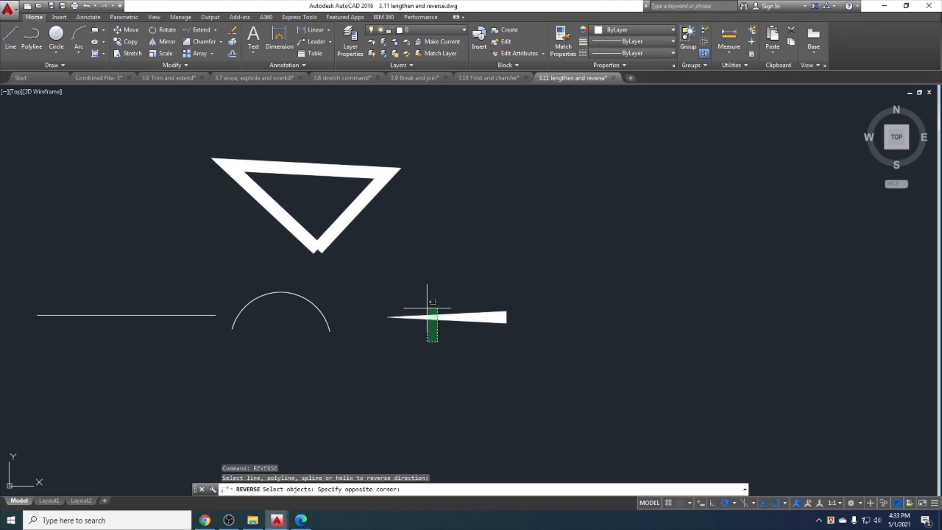
left_click(423, 303)
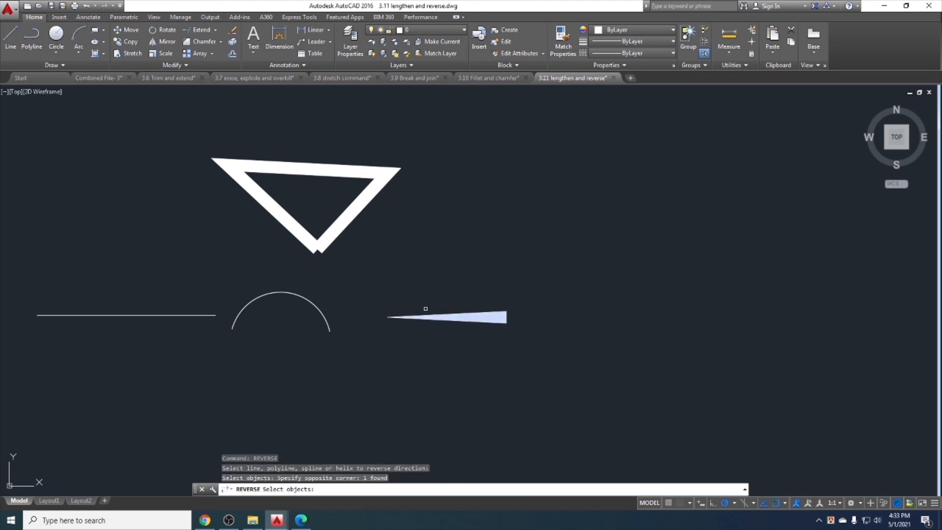
key("Return")
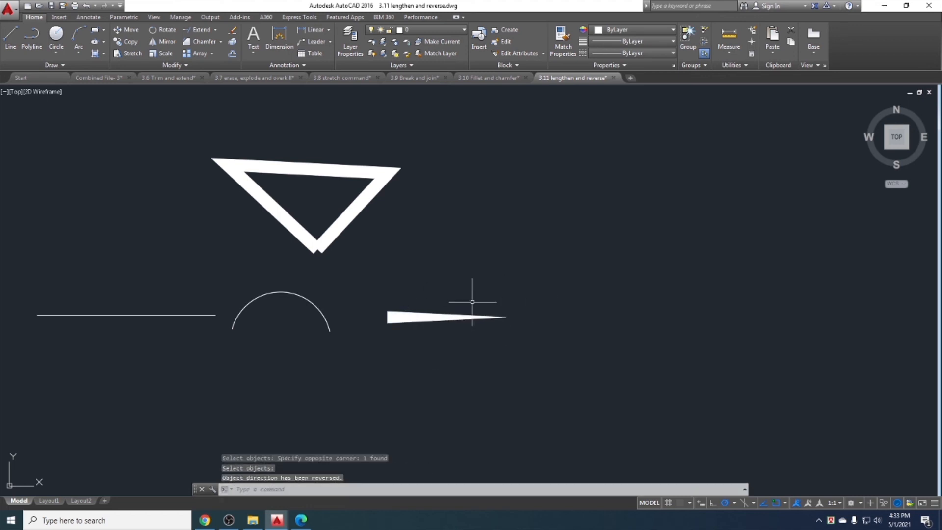
Repeat the Reverse command on the wide triangular polyline above the arc.
key("Return")
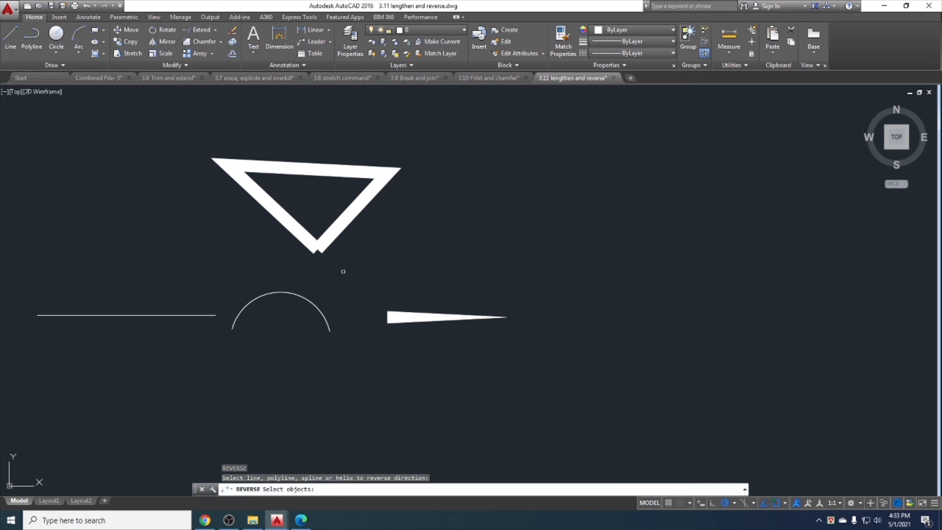
left_click(353, 263)
left_click(290, 218)
key("Return")
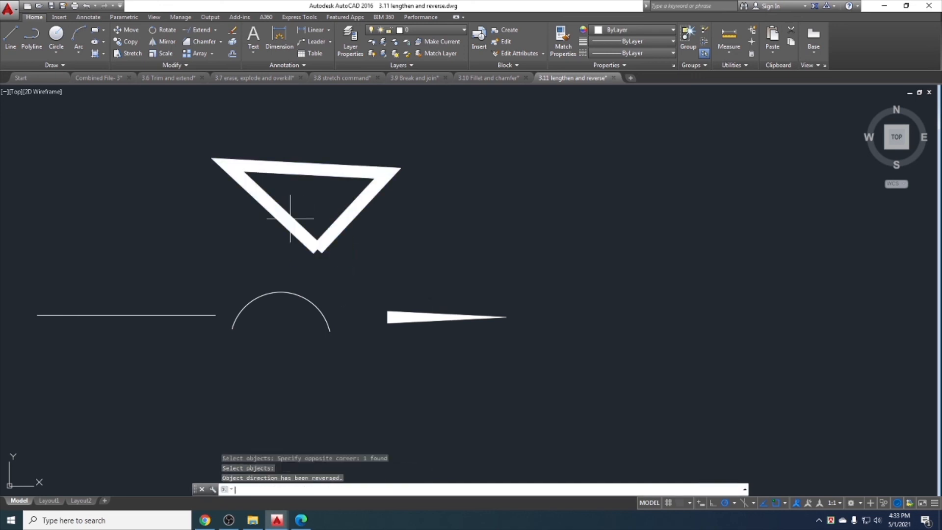
left_click(443, 326)
left_click(408, 292)
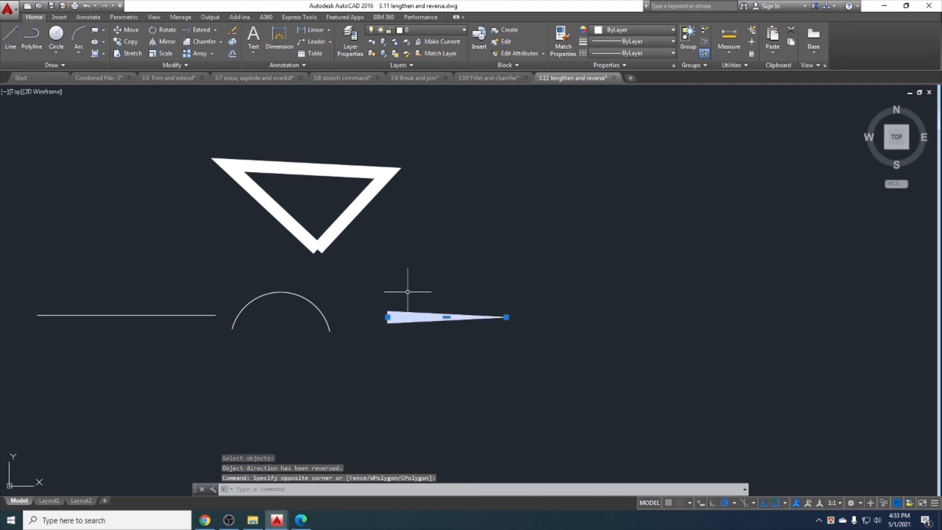
key("Escape")
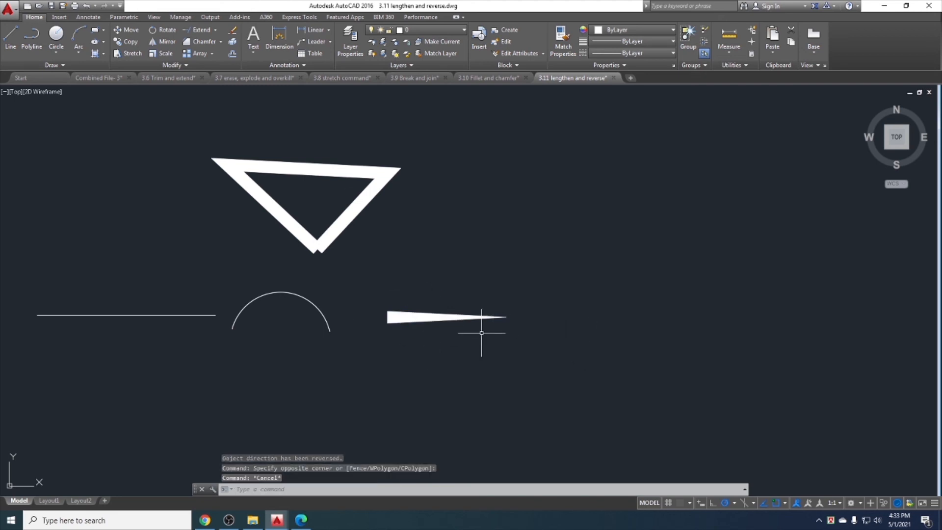
Delete the wide triangular polyline above the arc.
left_click(347, 264)
left_click(301, 226)
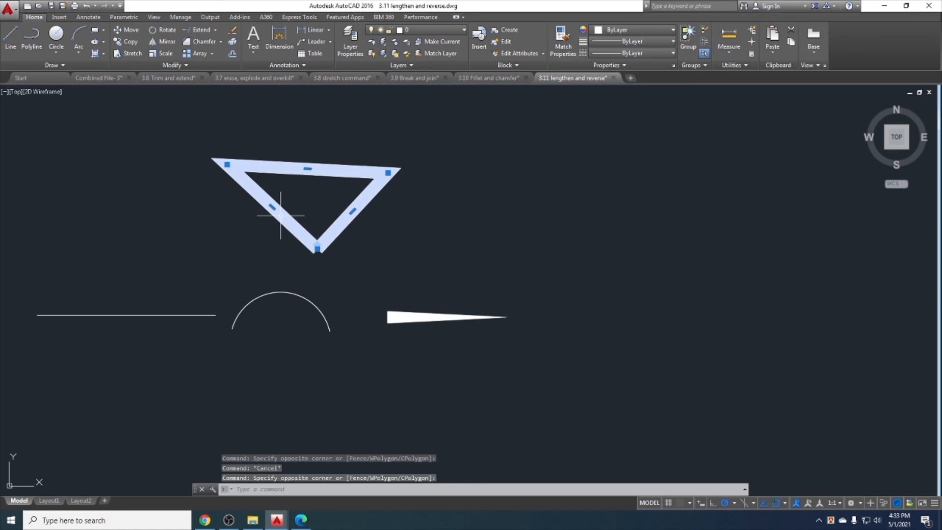
key("Delete")
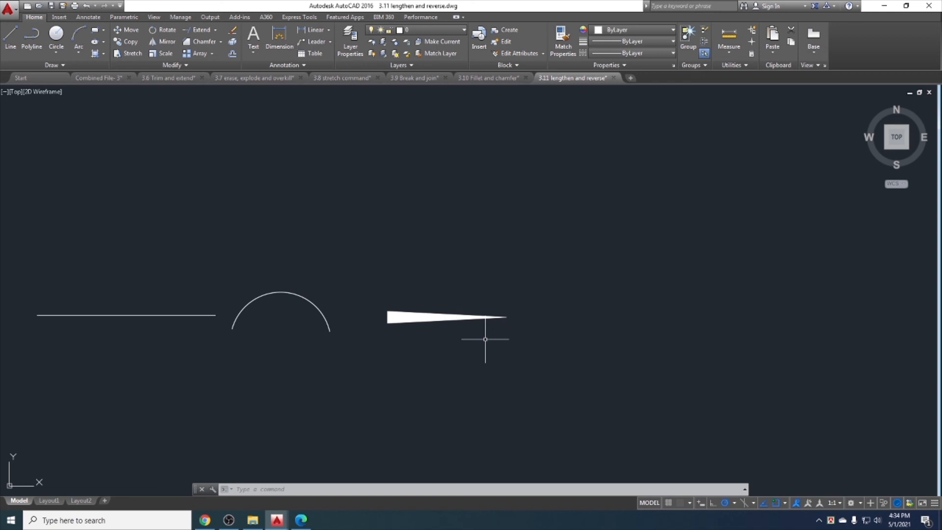
Check the current value of the PLINEREVERSEWIDTHS system variable without entering a new one.
type("pline")
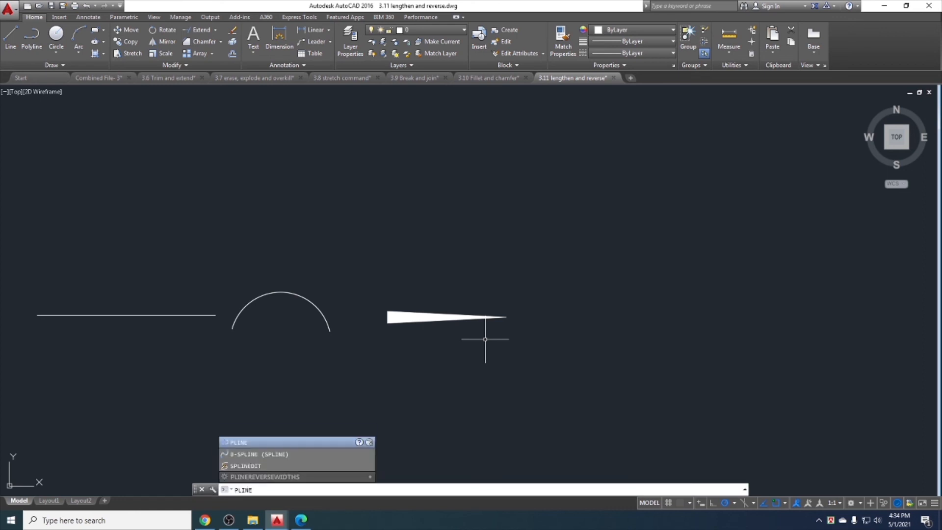
type("revers")
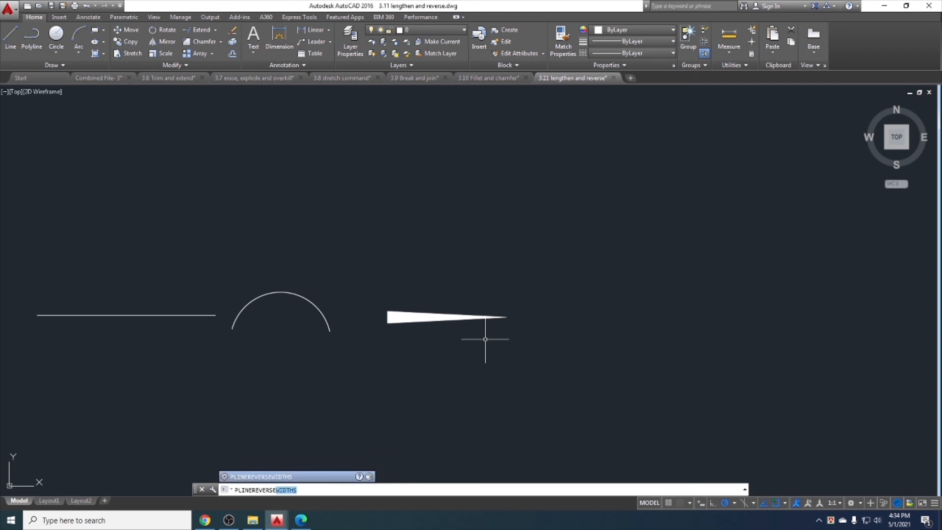
key("Return")
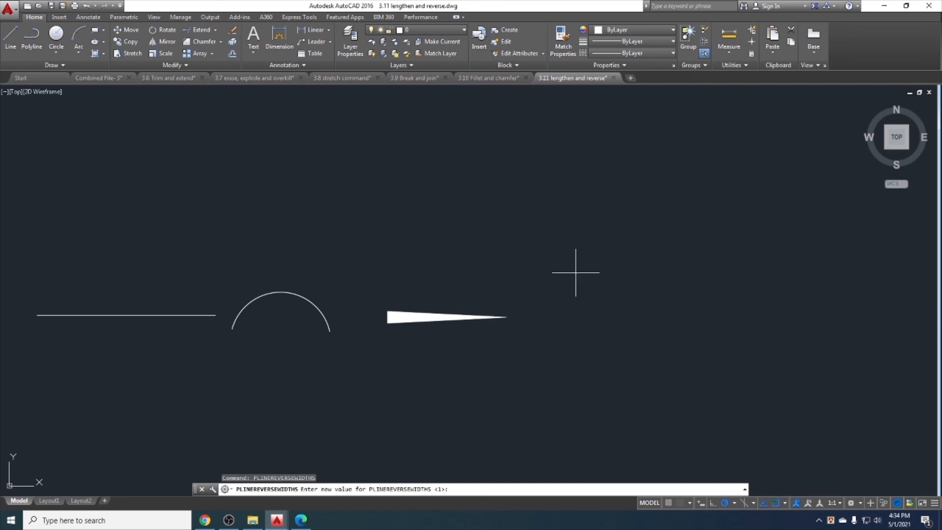
key("Escape")
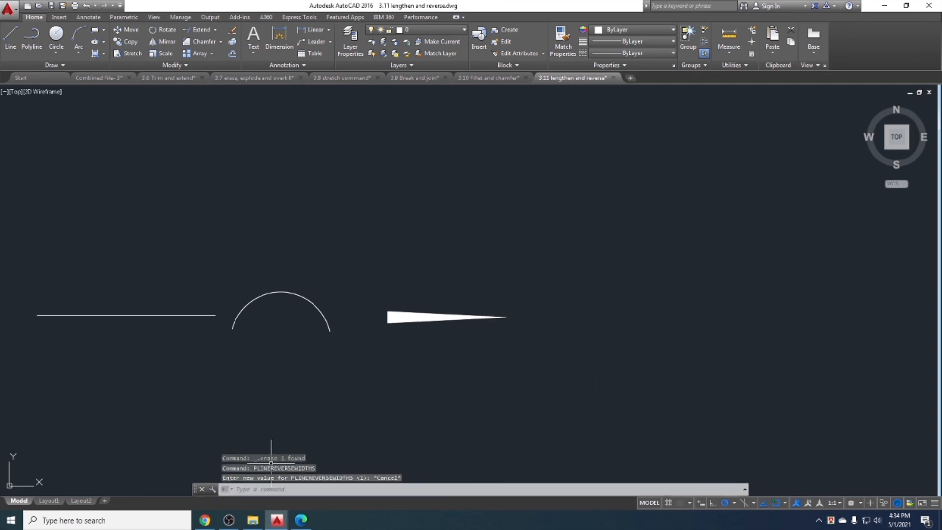
Switch to the AutoCad Course Content PDF in Edge and review the Modifying Drawing topics, from Move and Copy command to Lengthen and Reverse.
left_click(301, 519)
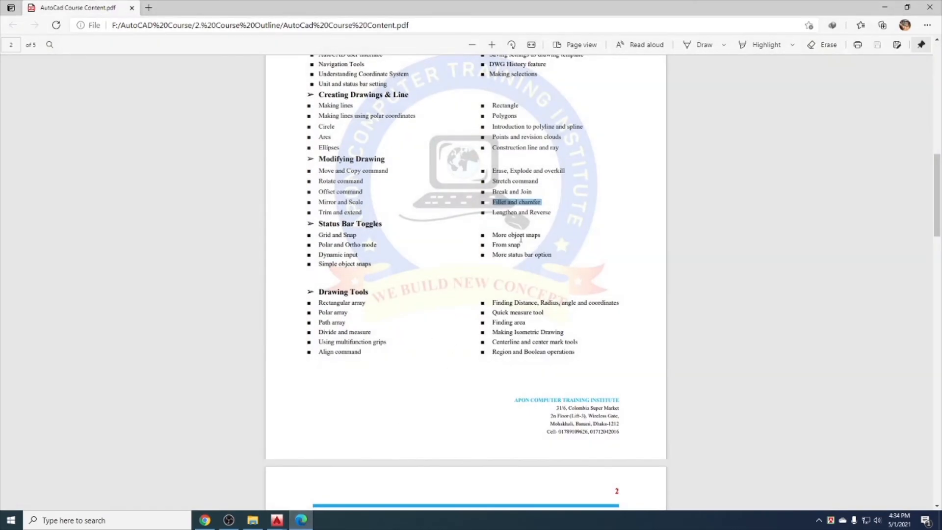
left_click(554, 214)
mouse_move(555, 214)
left_mouse_down()
mouse_move(388, 225)
mouse_move(343, 178)
mouse_move(319, 170)
left_mouse_up()
left_click(326, 163)
mouse_move(319, 170)
left_mouse_down()
mouse_move(361, 204)
mouse_move(362, 220)
left_mouse_up()
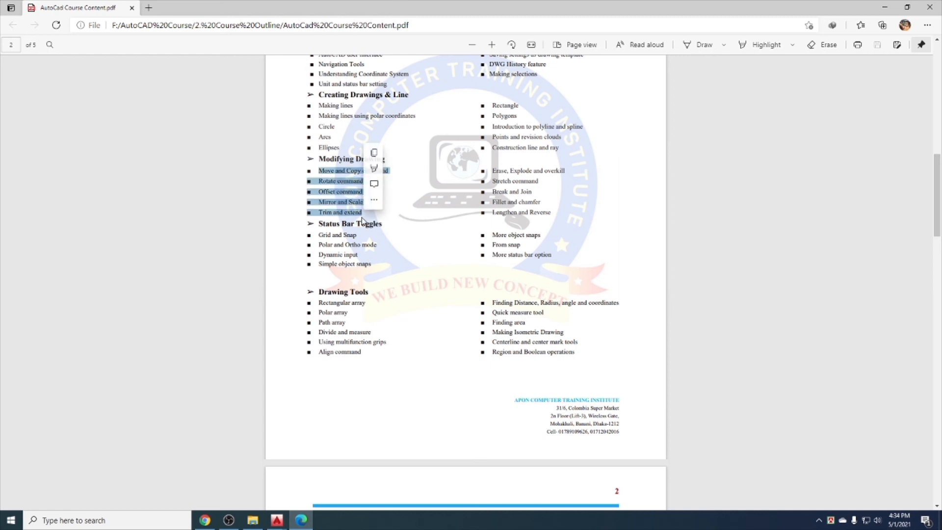
left_click(326, 172)
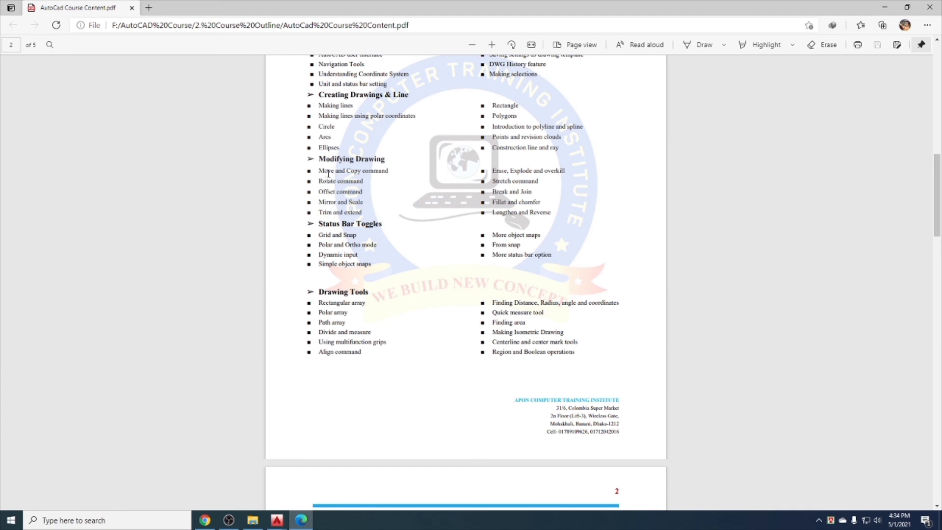